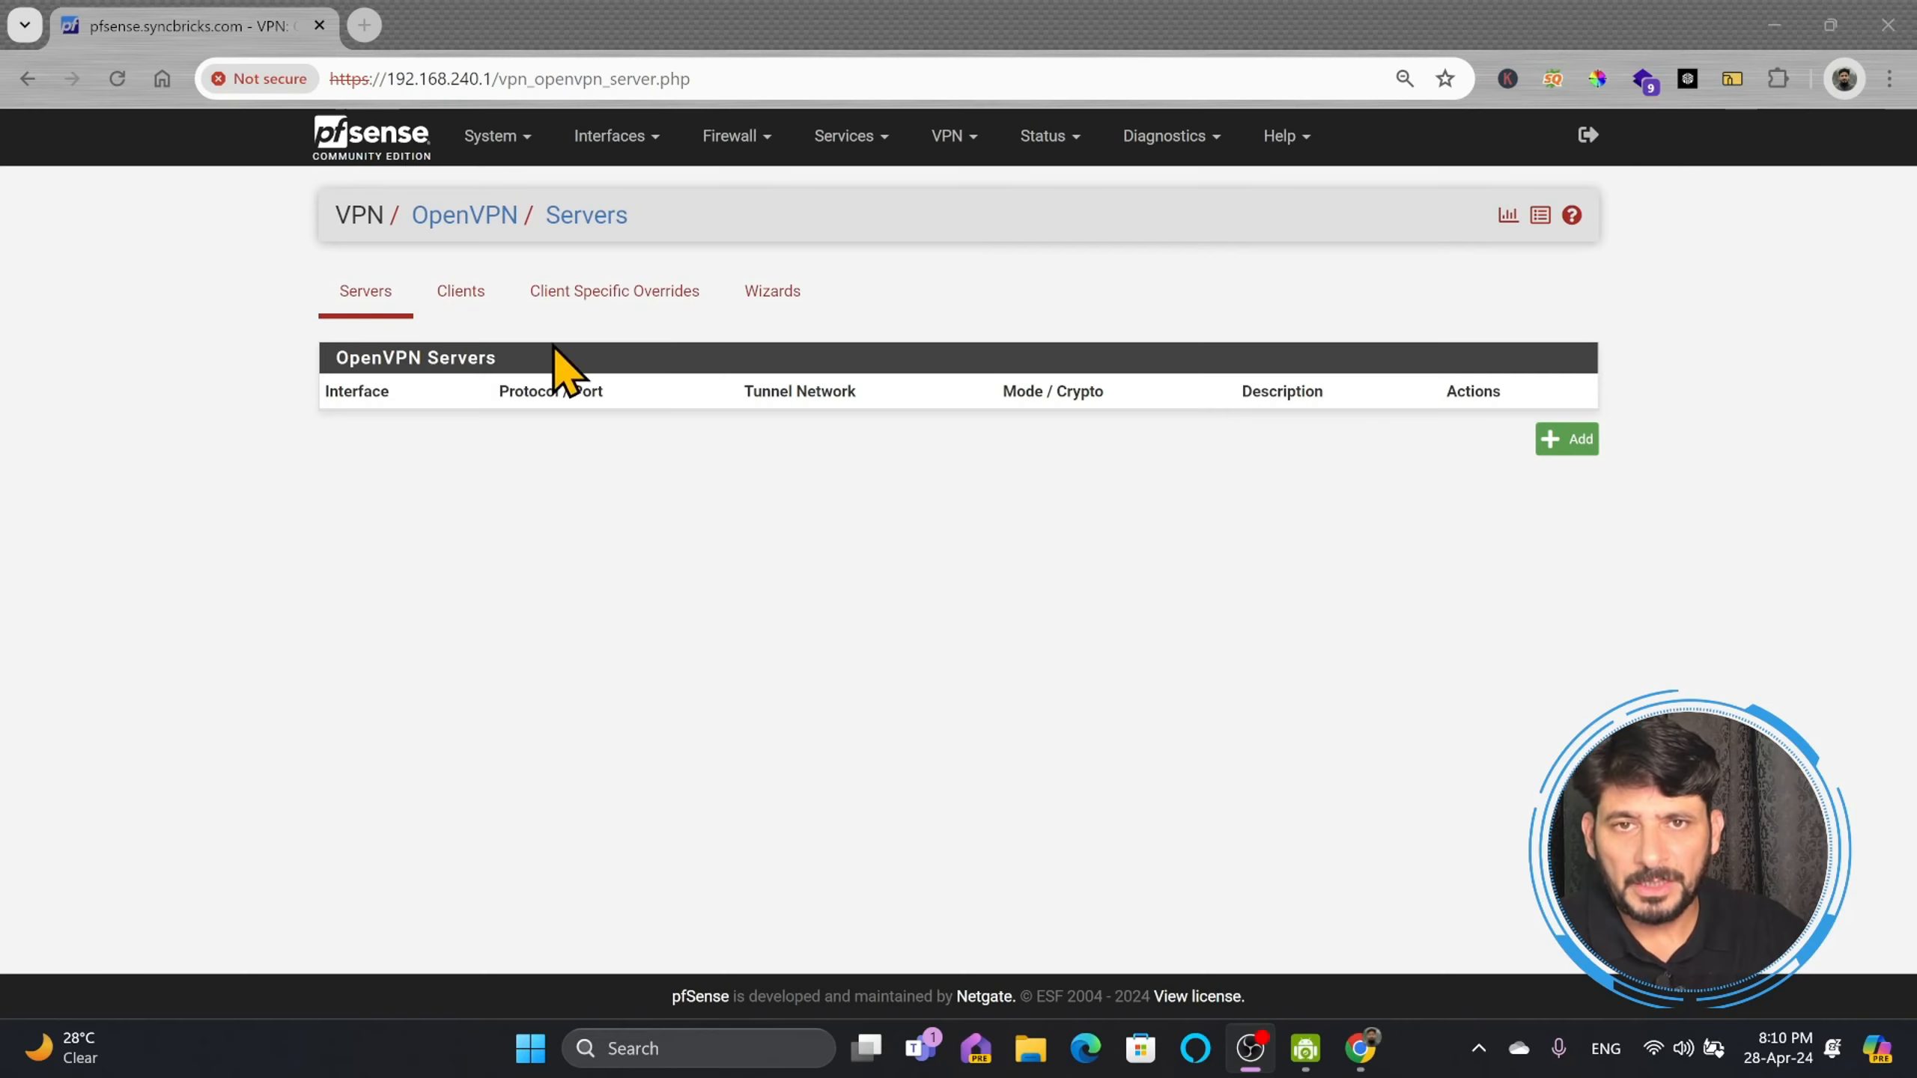
Step: Add a new internal certificate authority named syncbricks-ca under System > Certificates > Authorities
{"action": "left_click", "coordinate": [498, 138]}
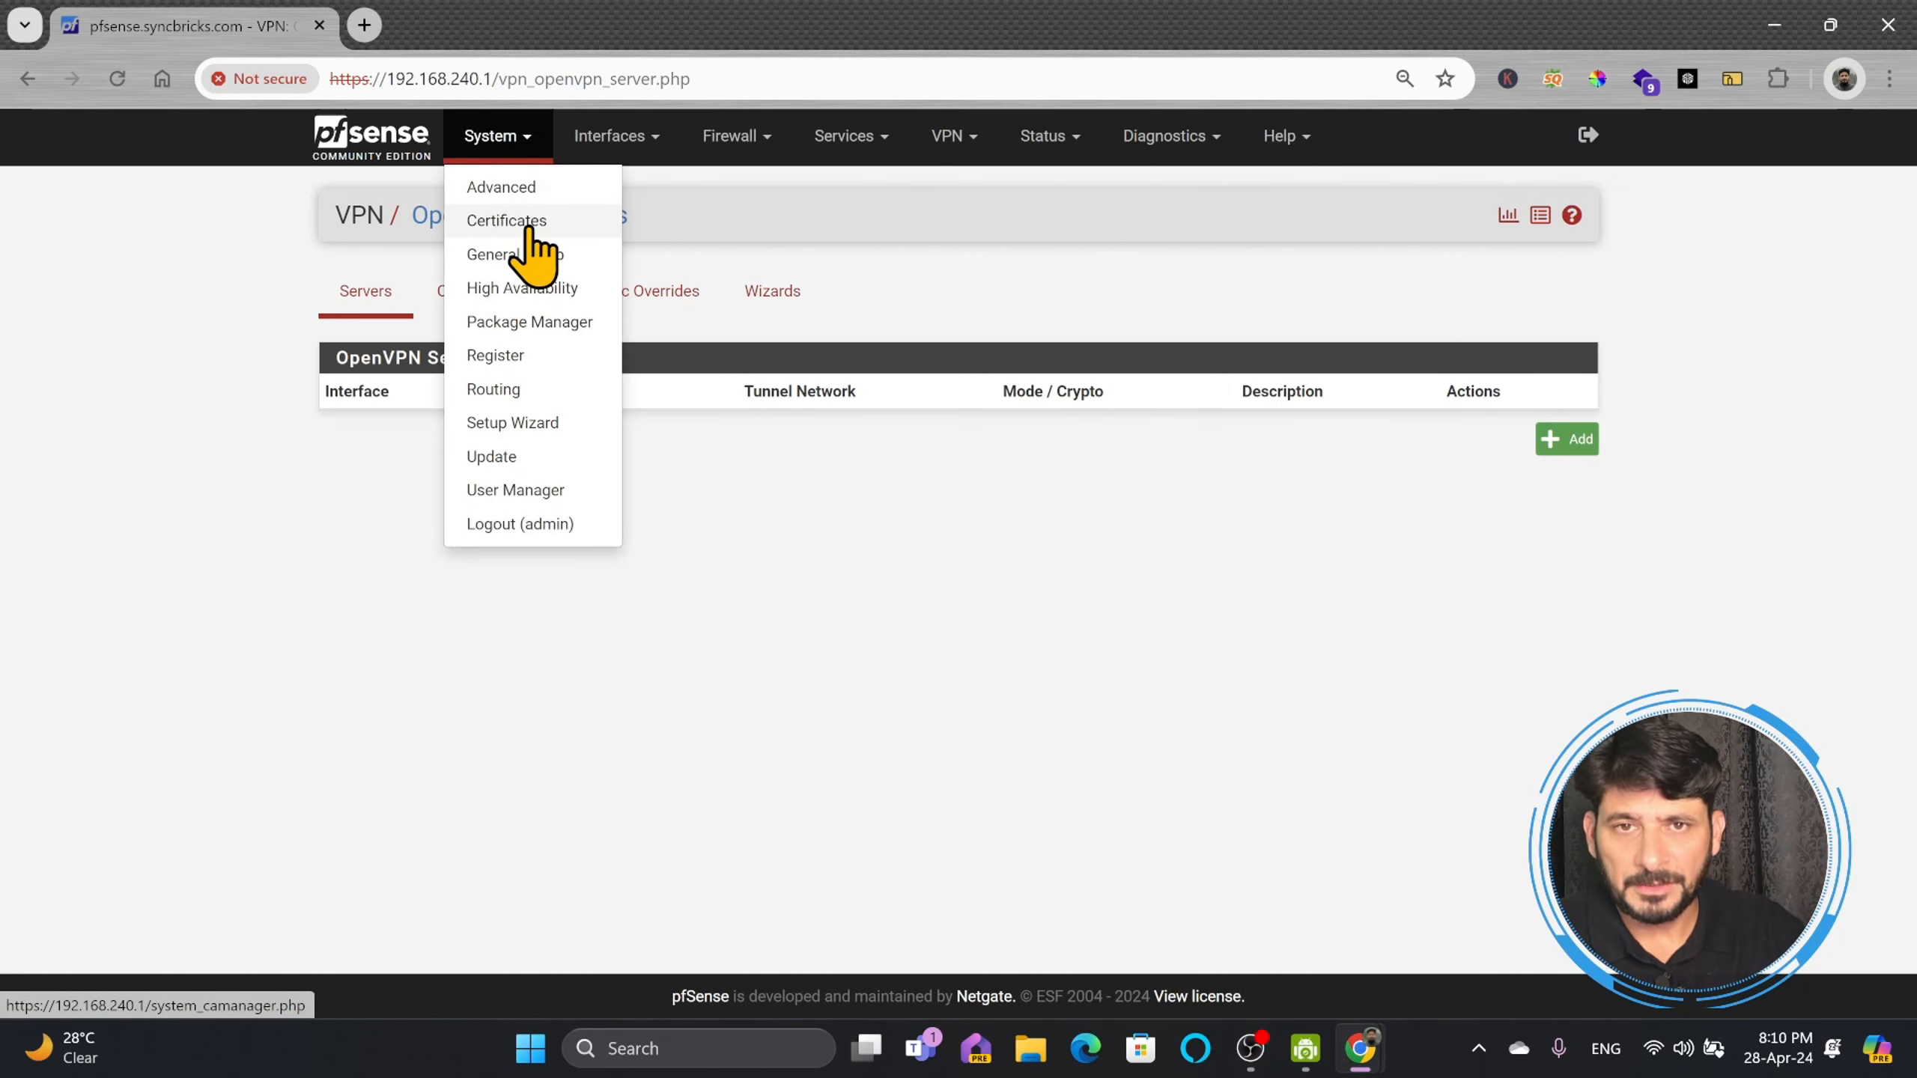
{"action": "left_click", "coordinate": [531, 222]}
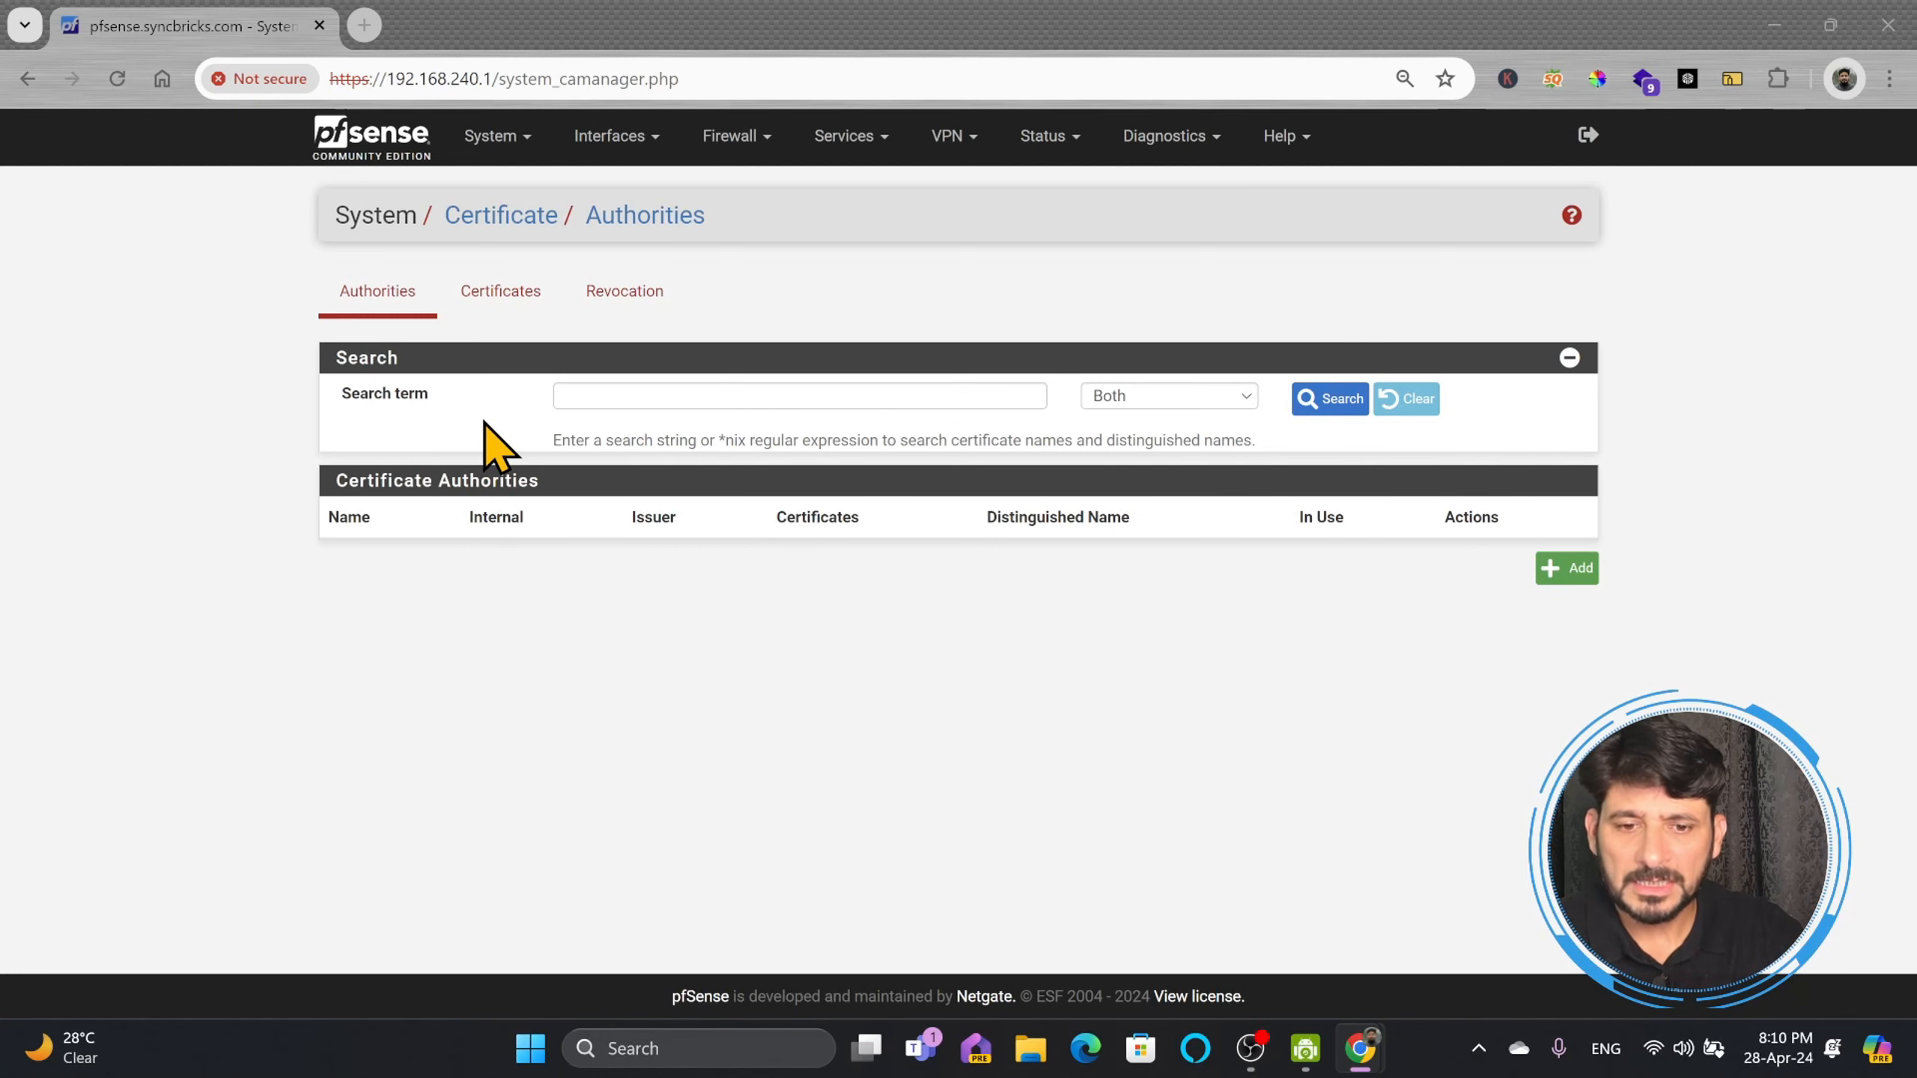
{"action": "left_click", "coordinate": [1569, 574]}
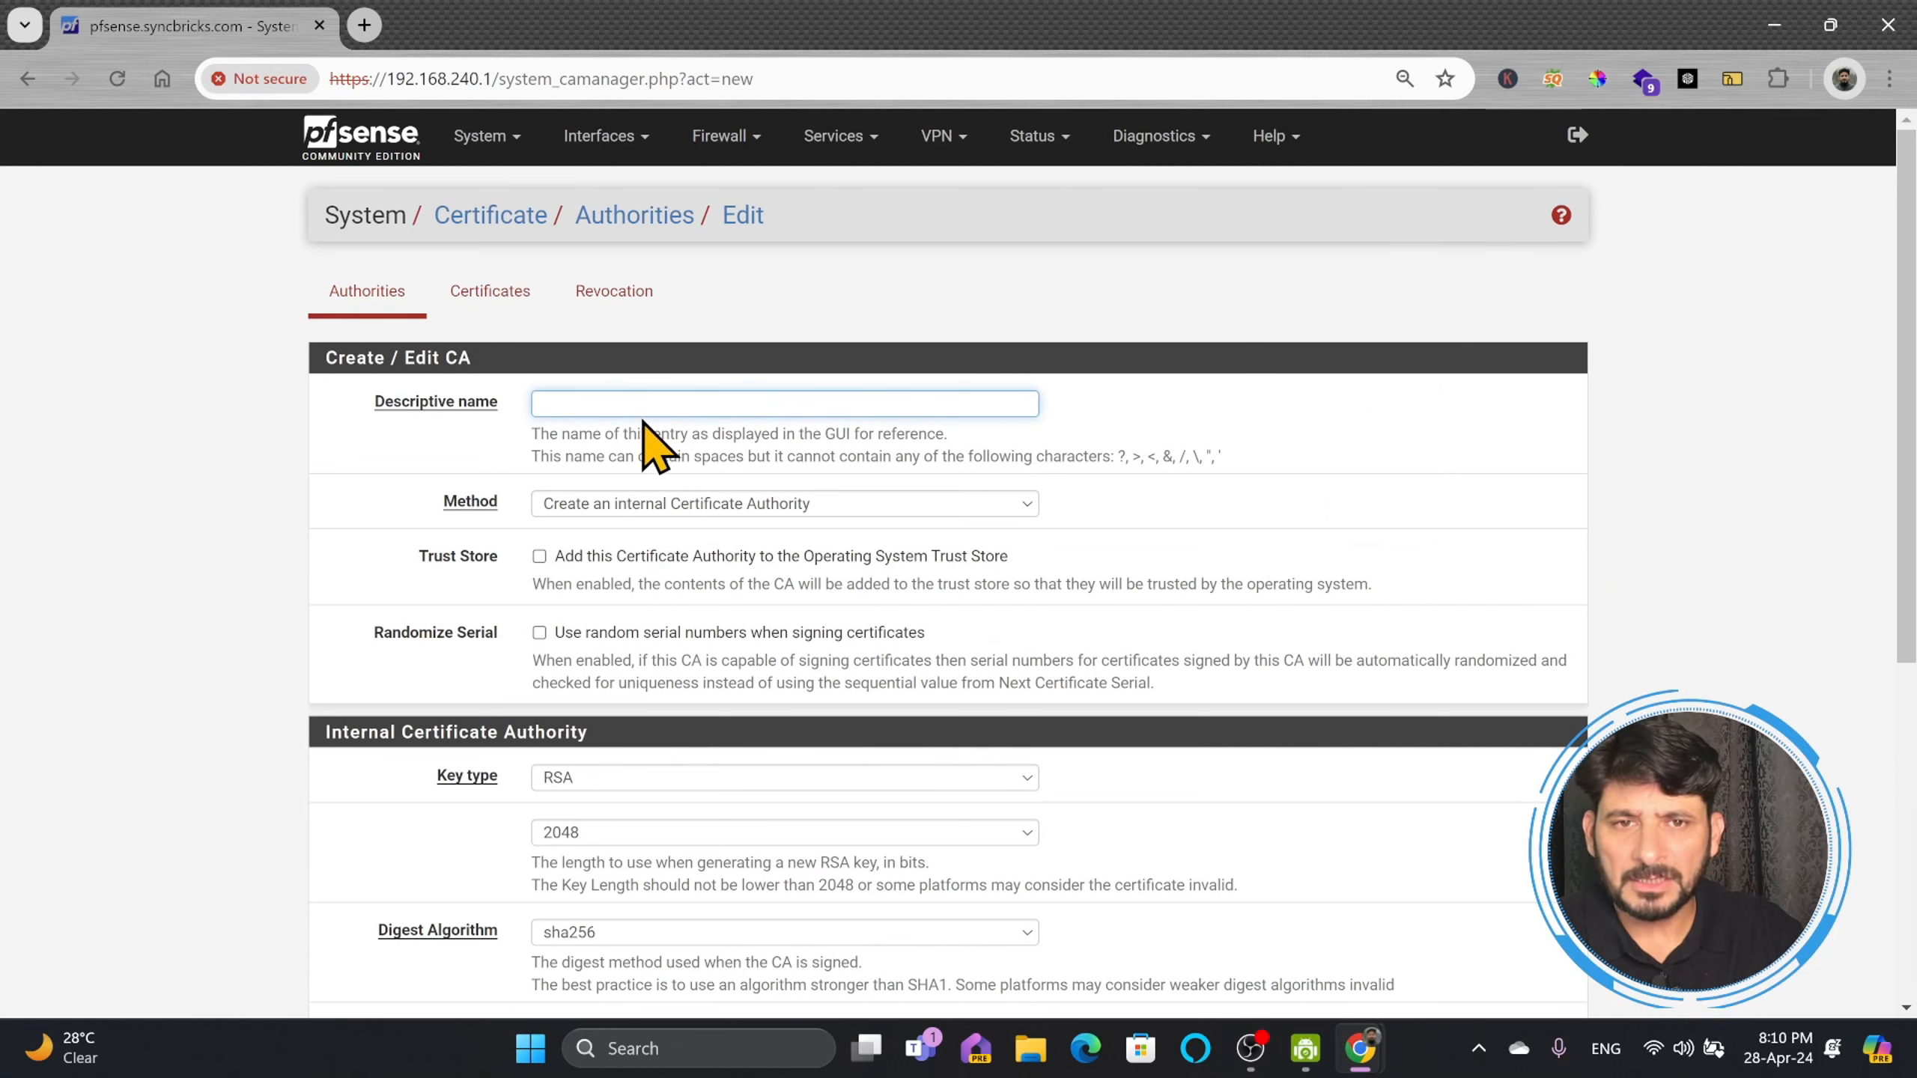
{"action": "type", "text": "sy"}
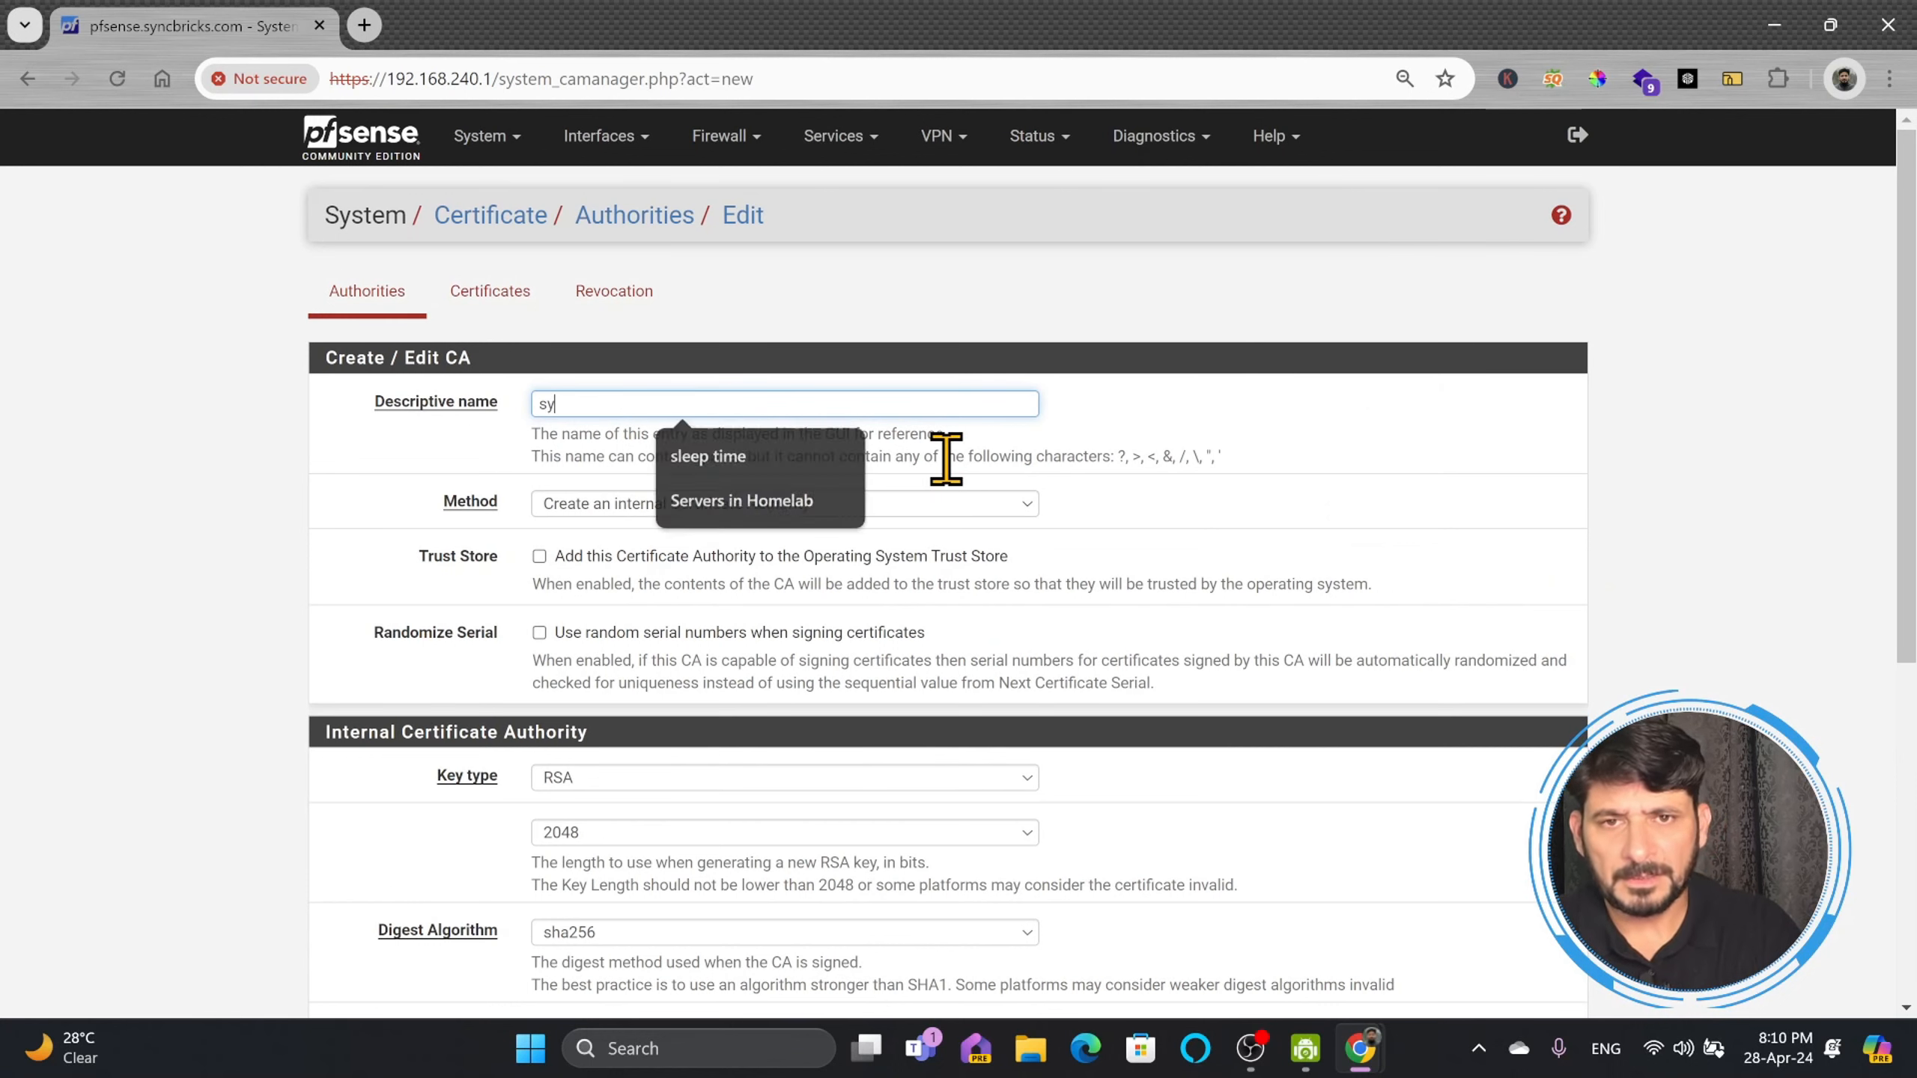
{"action": "type", "text": "ncbricks-a"}
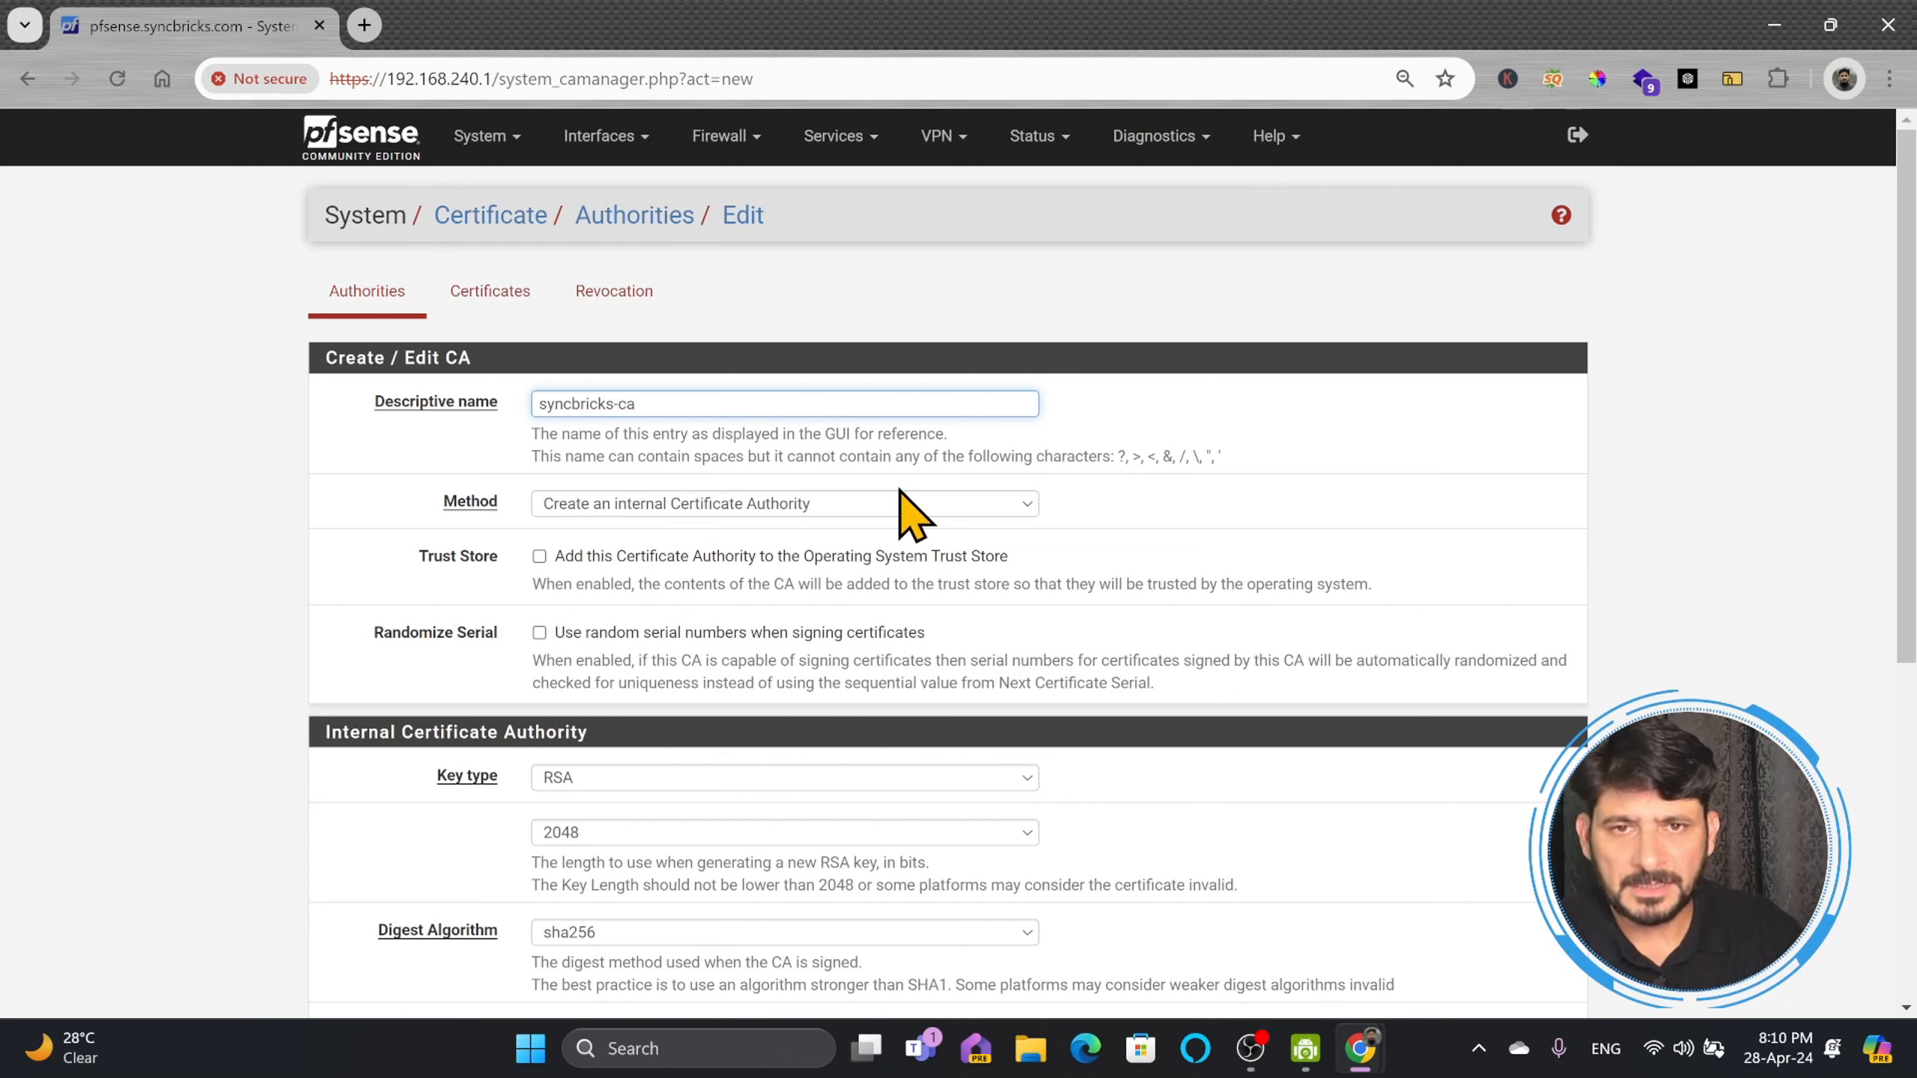
{"action": "left_click", "coordinate": [813, 503]}
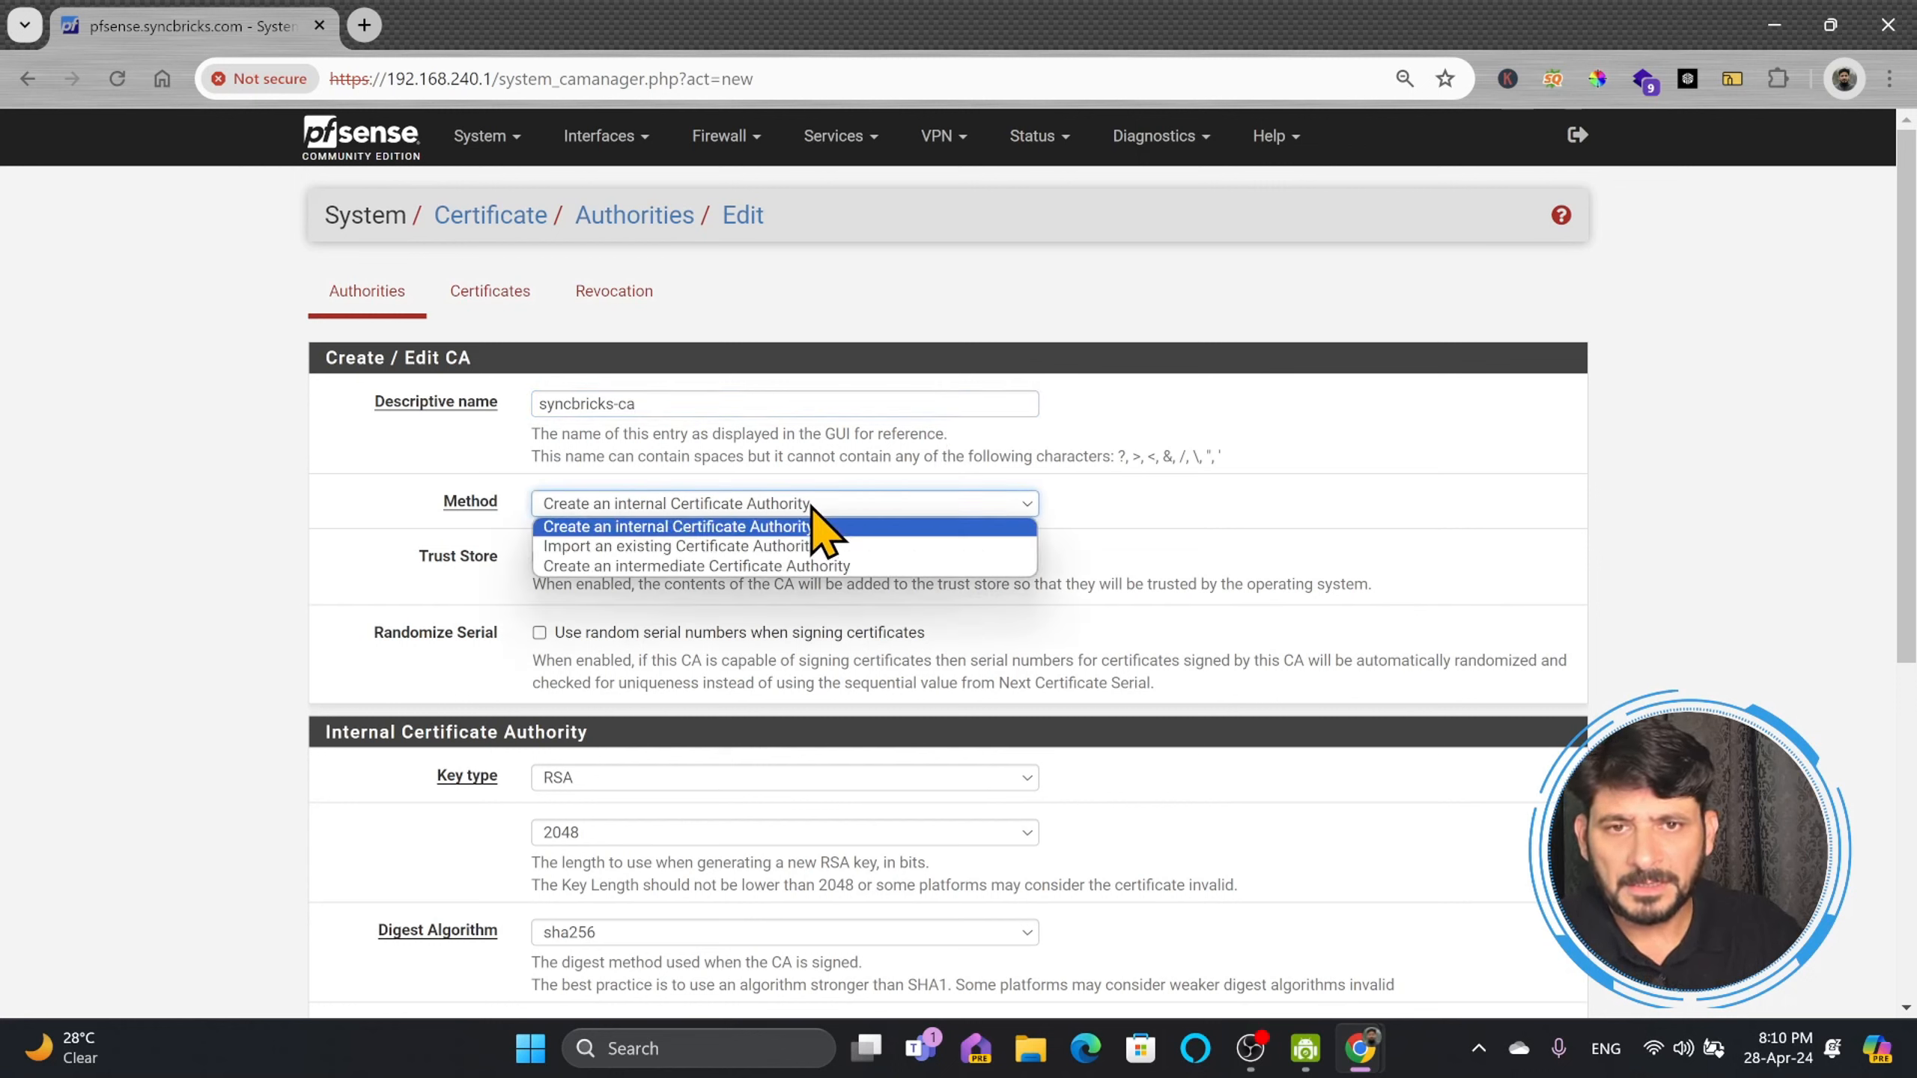
{"action": "left_click", "coordinate": [703, 529]}
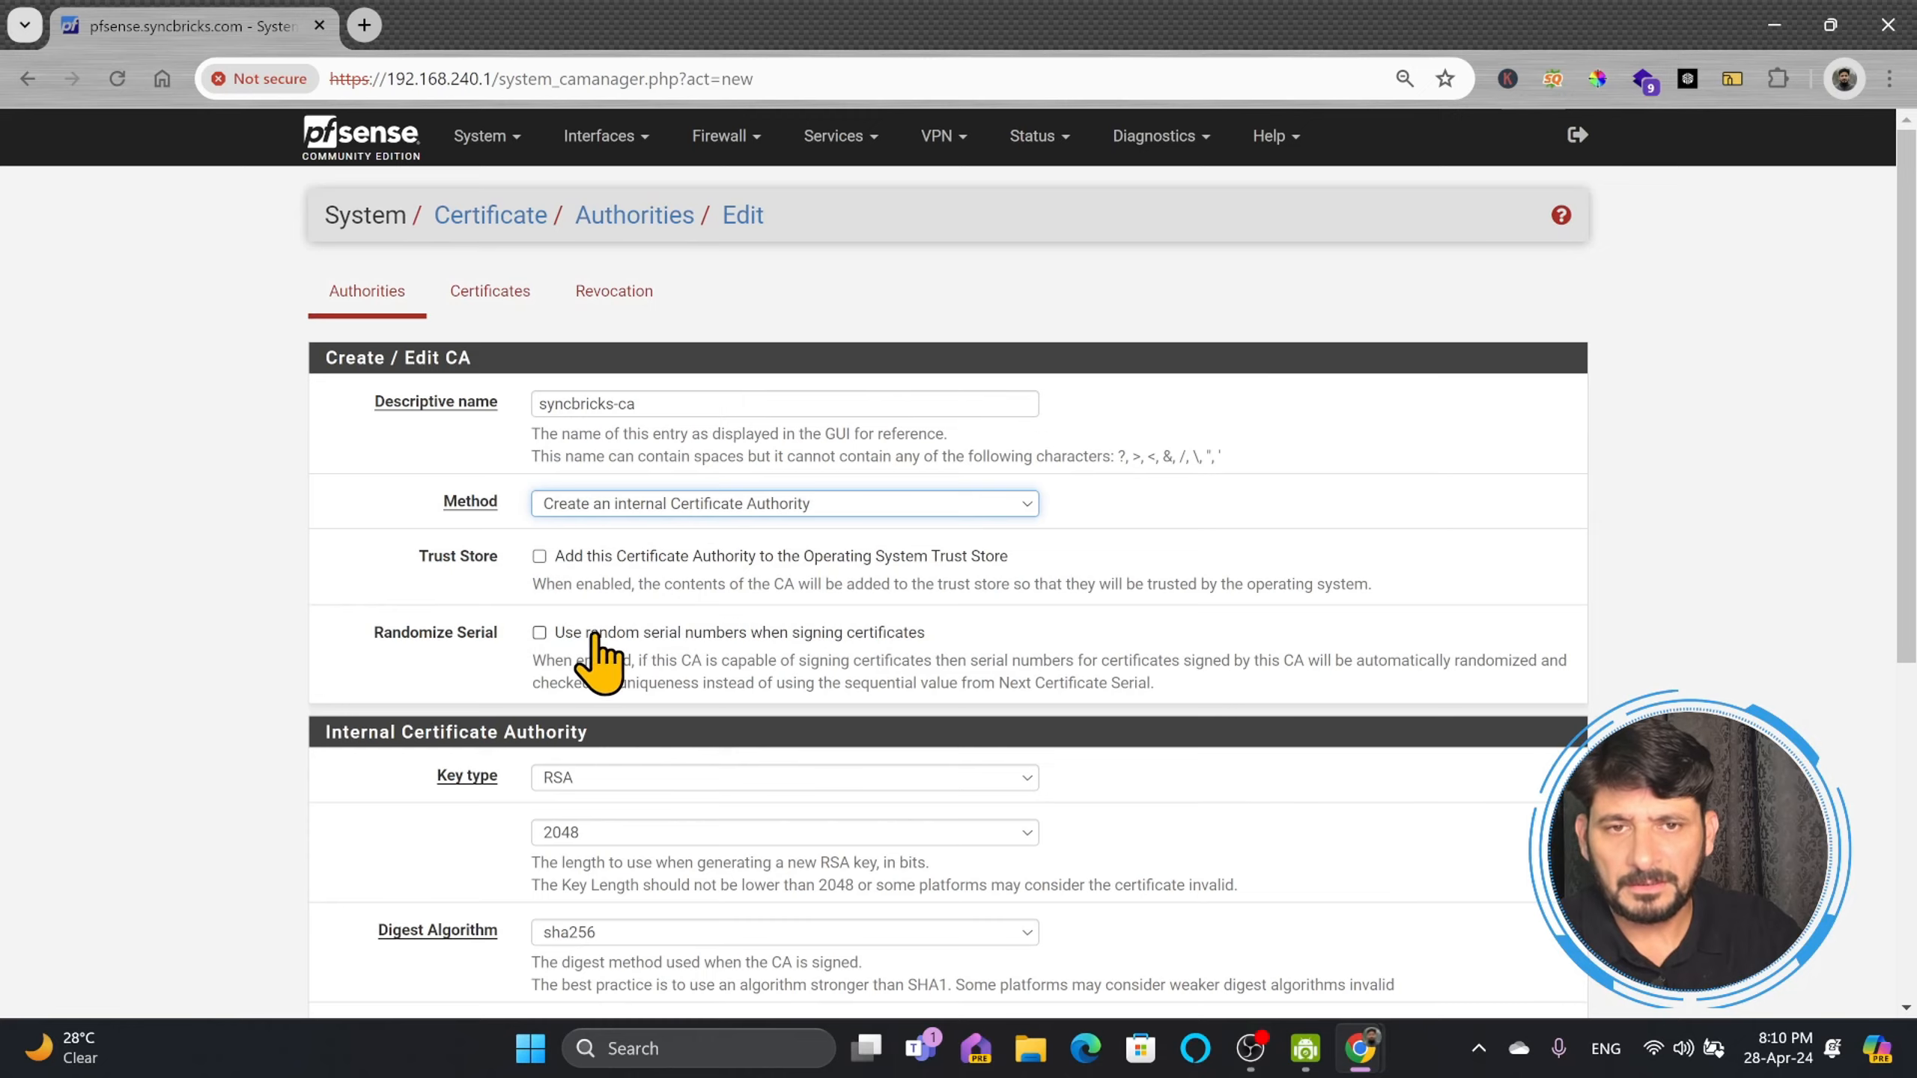
{"action": "scroll", "coordinate": [581, 634], "scroll_direction": "down", "scroll_amount": 4}
{"action": "scroll", "coordinate": [583, 632], "scroll_direction": "down", "scroll_amount": 3}
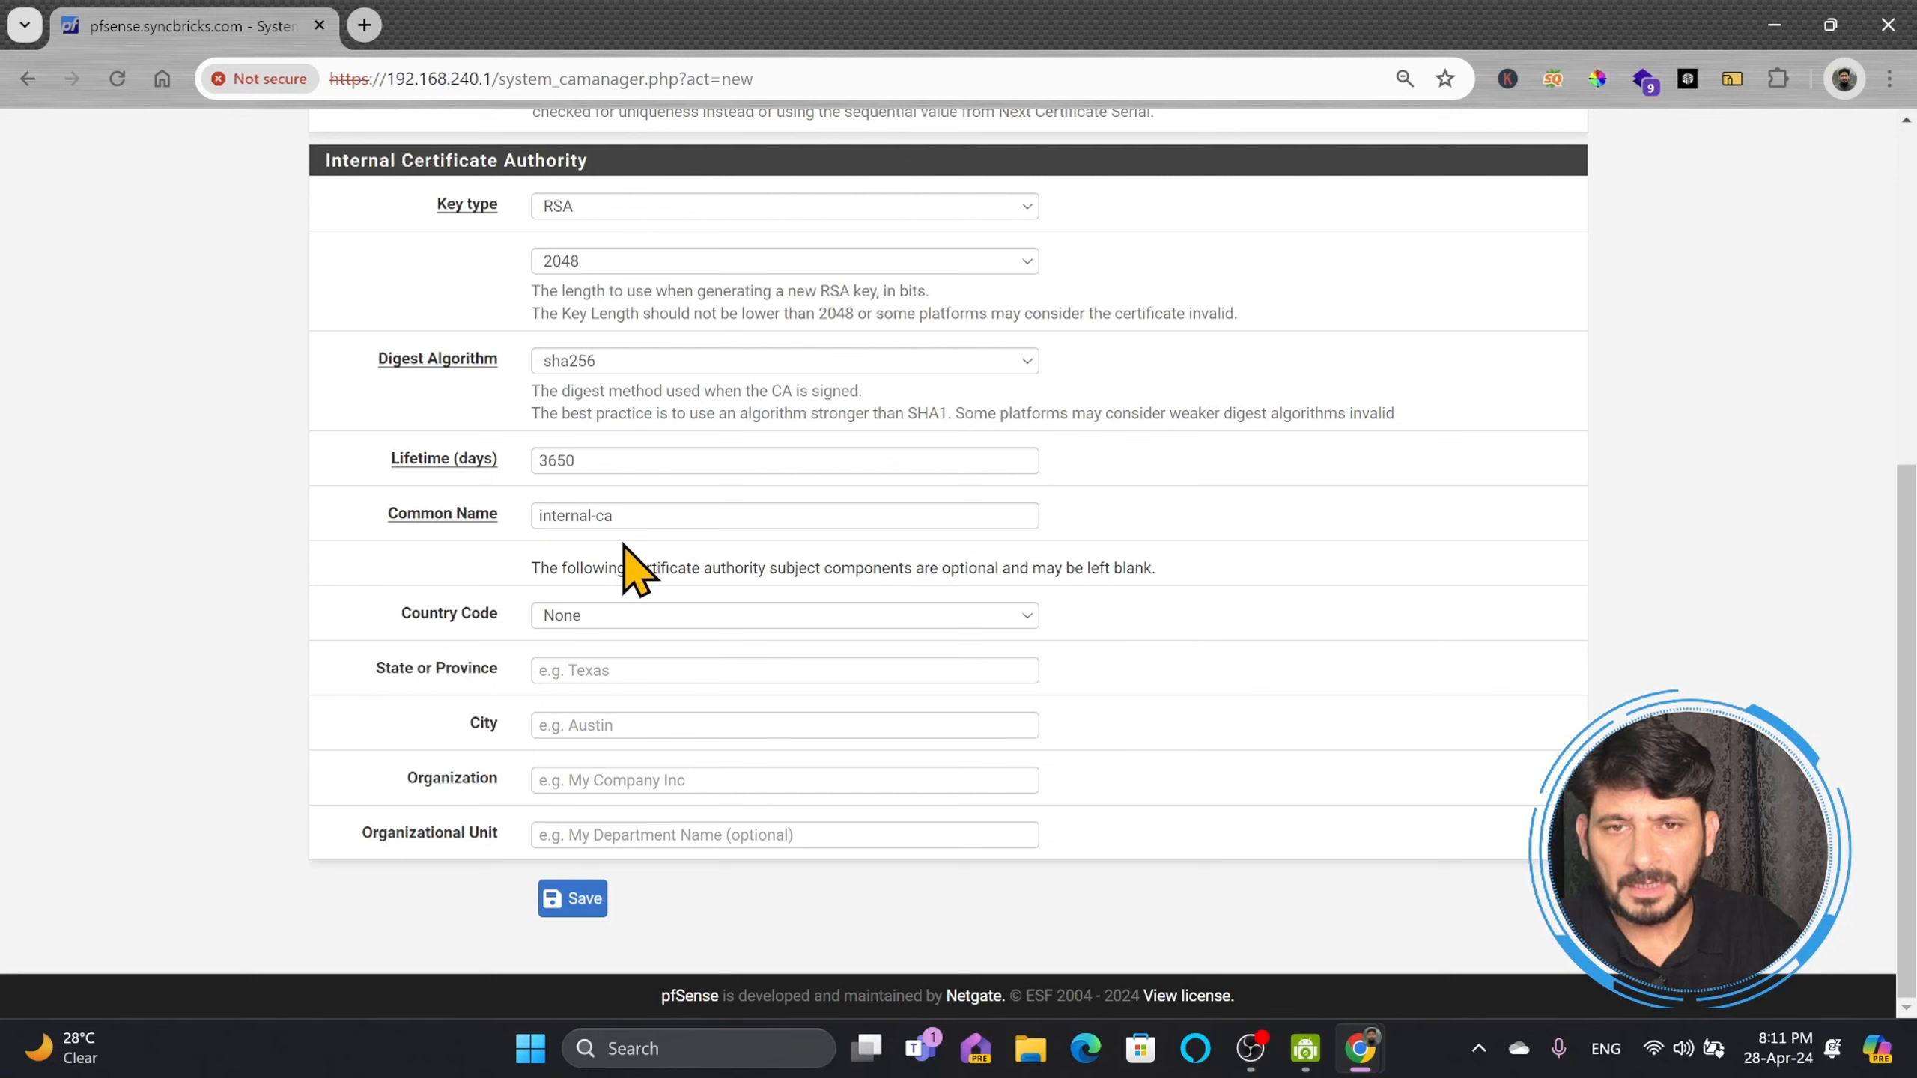
Step: Give the CA common name syncbricks-ca, state and city Muscat, unit Training, and save it
{"action": "left_click", "coordinate": [633, 515]}
{"action": "key", "text": "ctrl+a"}
{"action": "type", "text": "s"}
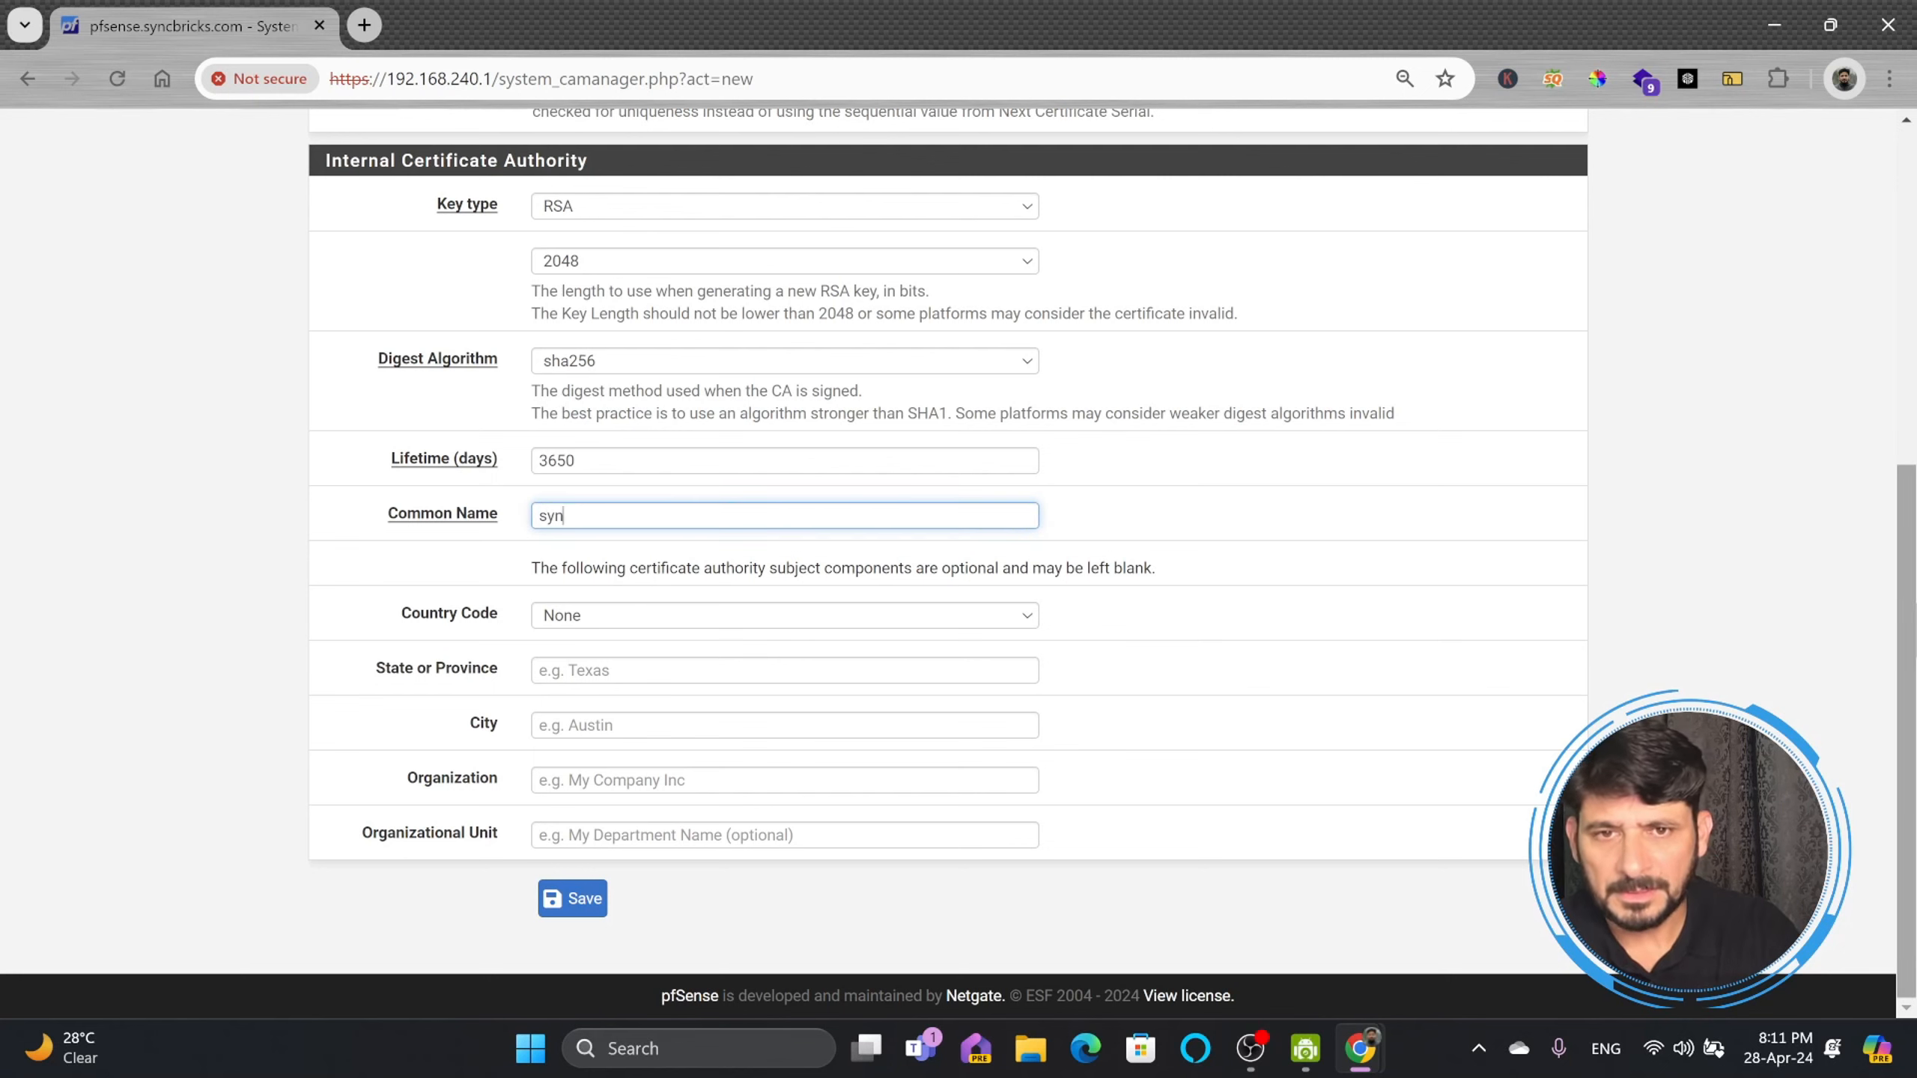
{"action": "key", "text": "Tab"}
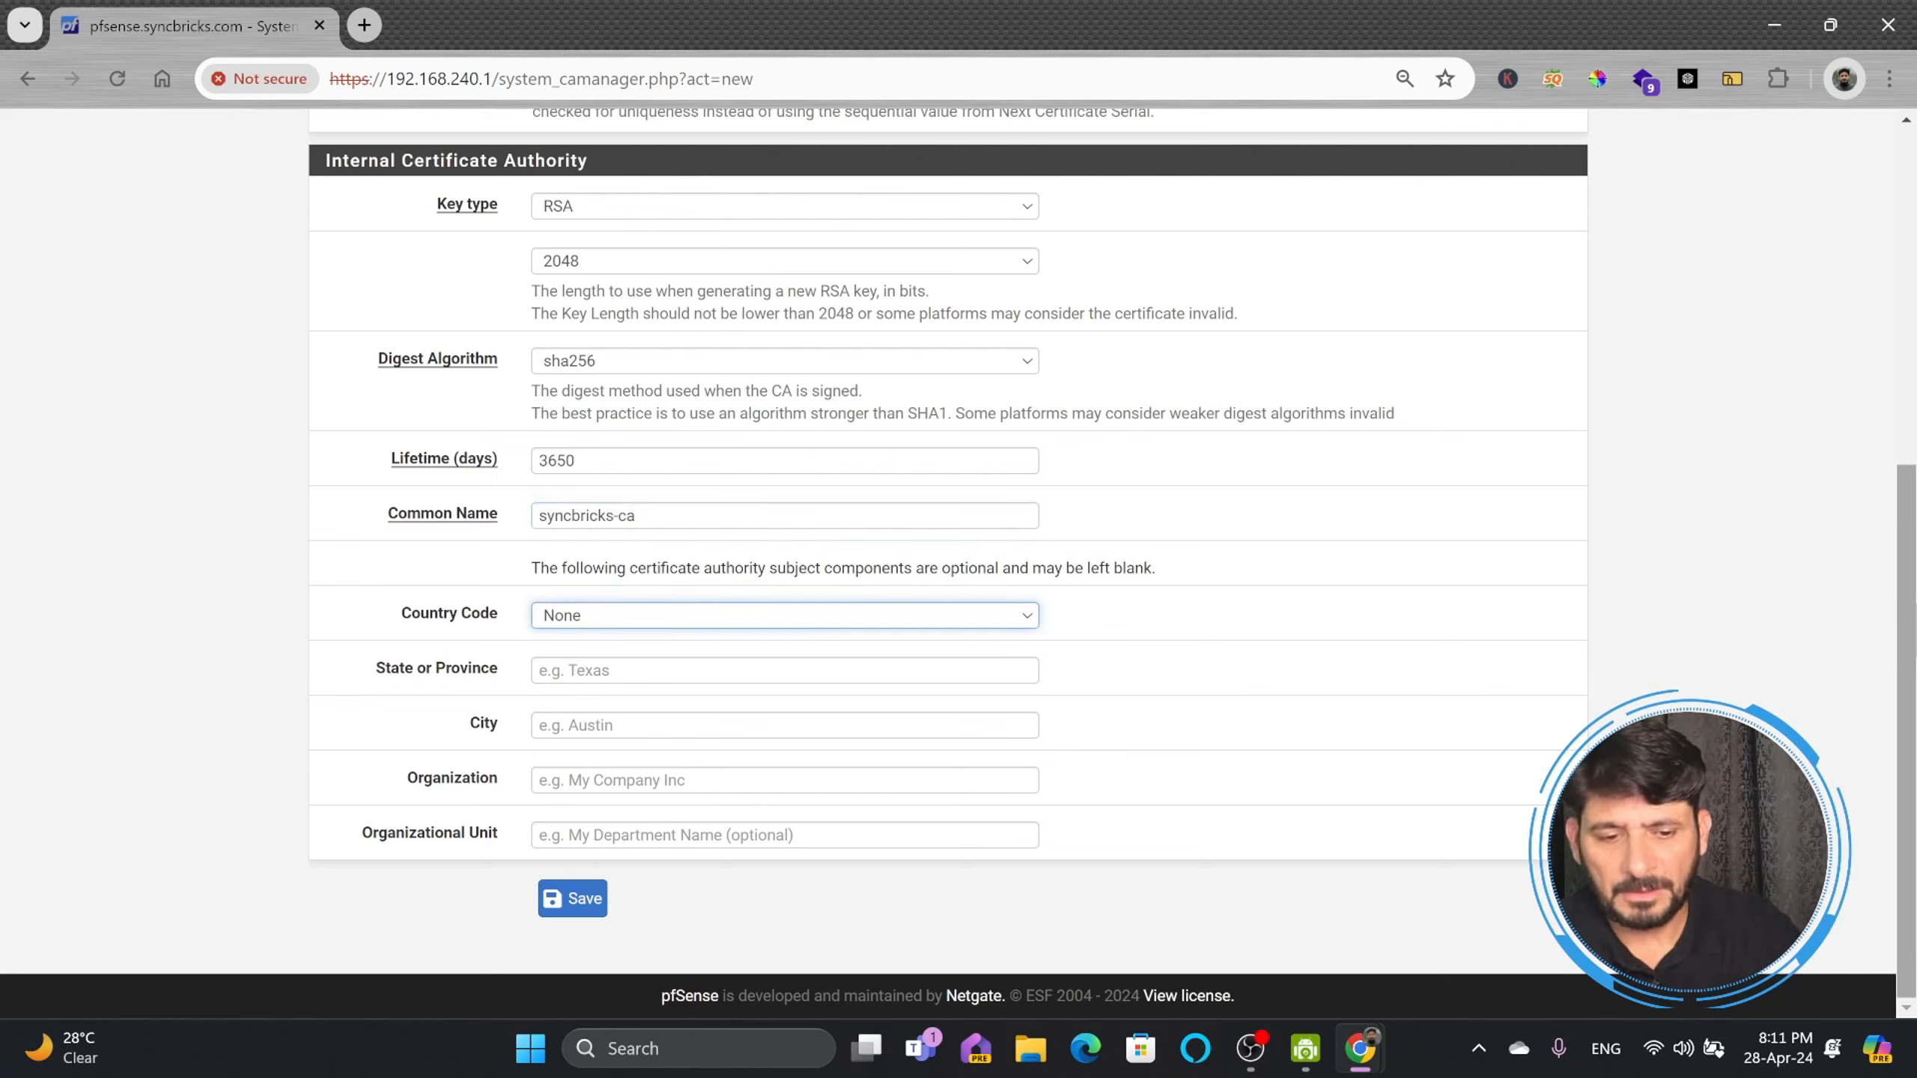
{"action": "key", "text": "Tab"}
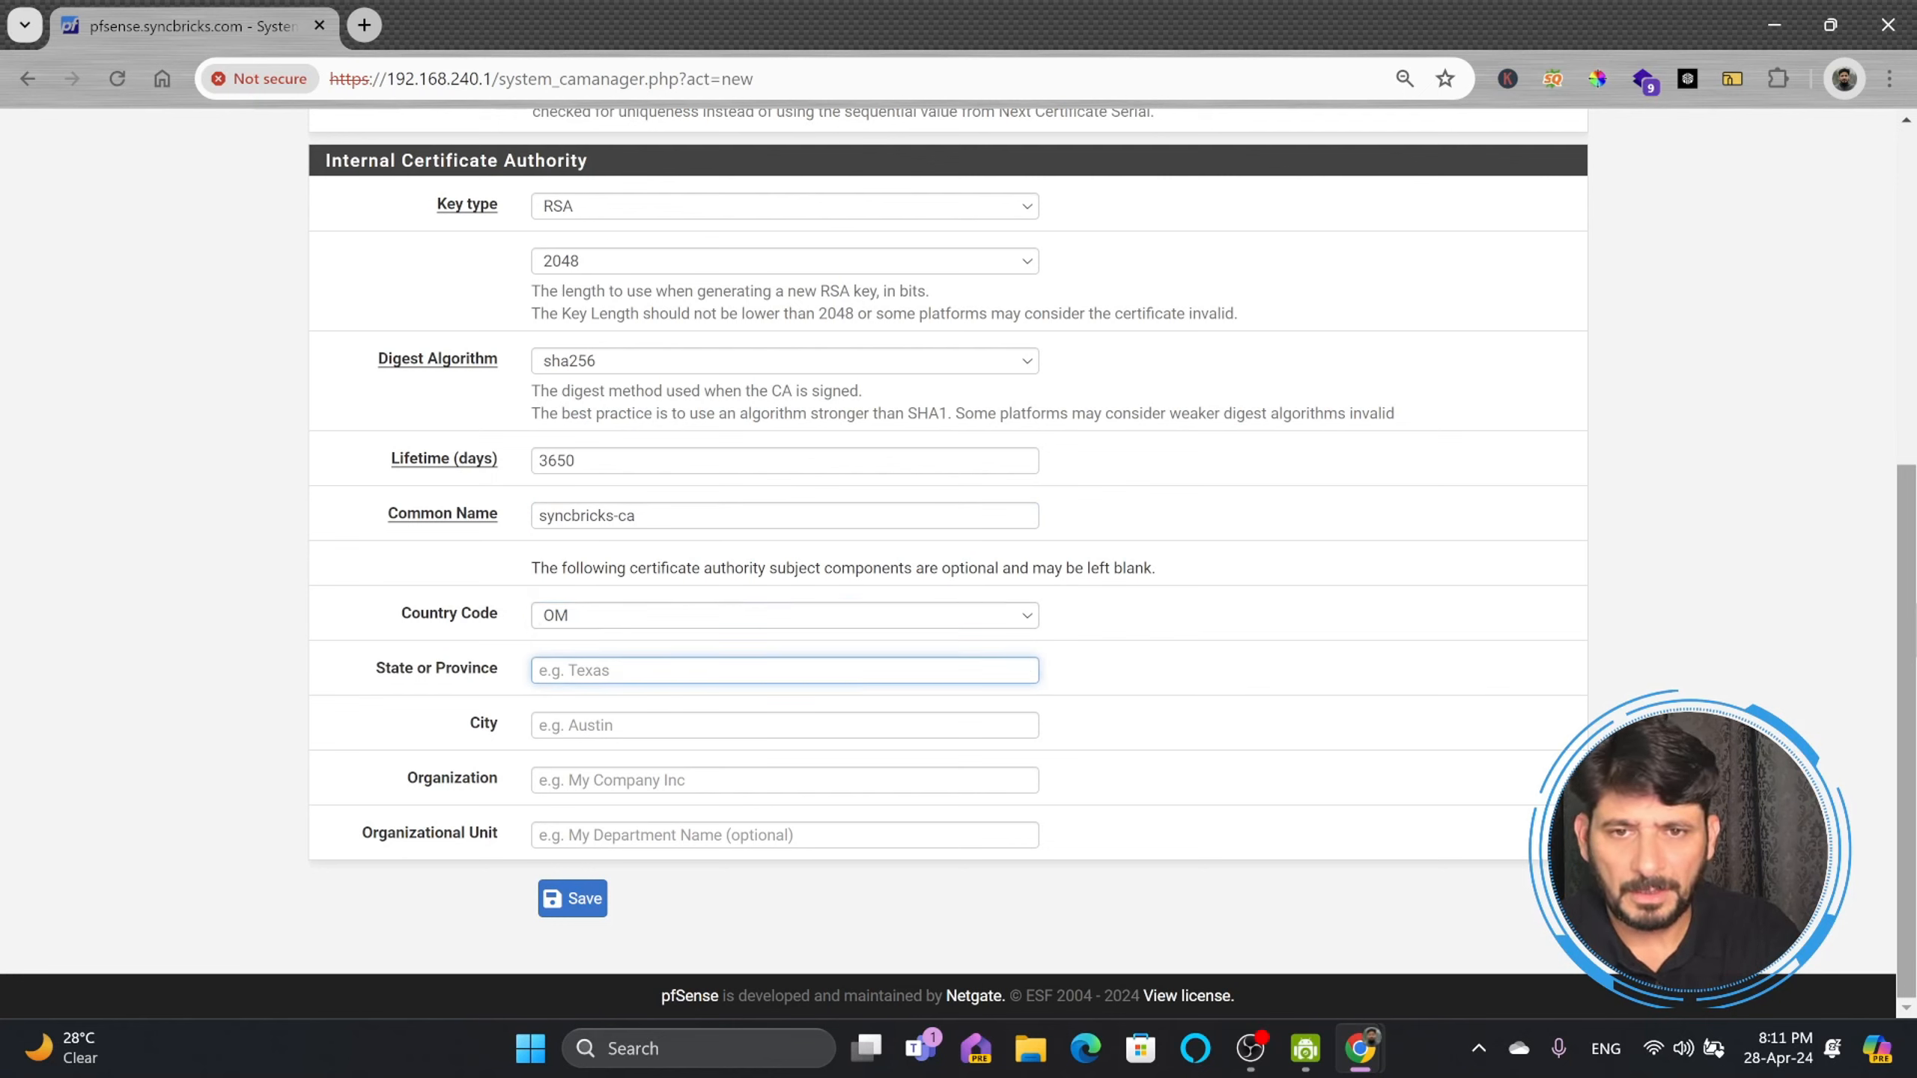
{"action": "type", "text": "Muscat"}
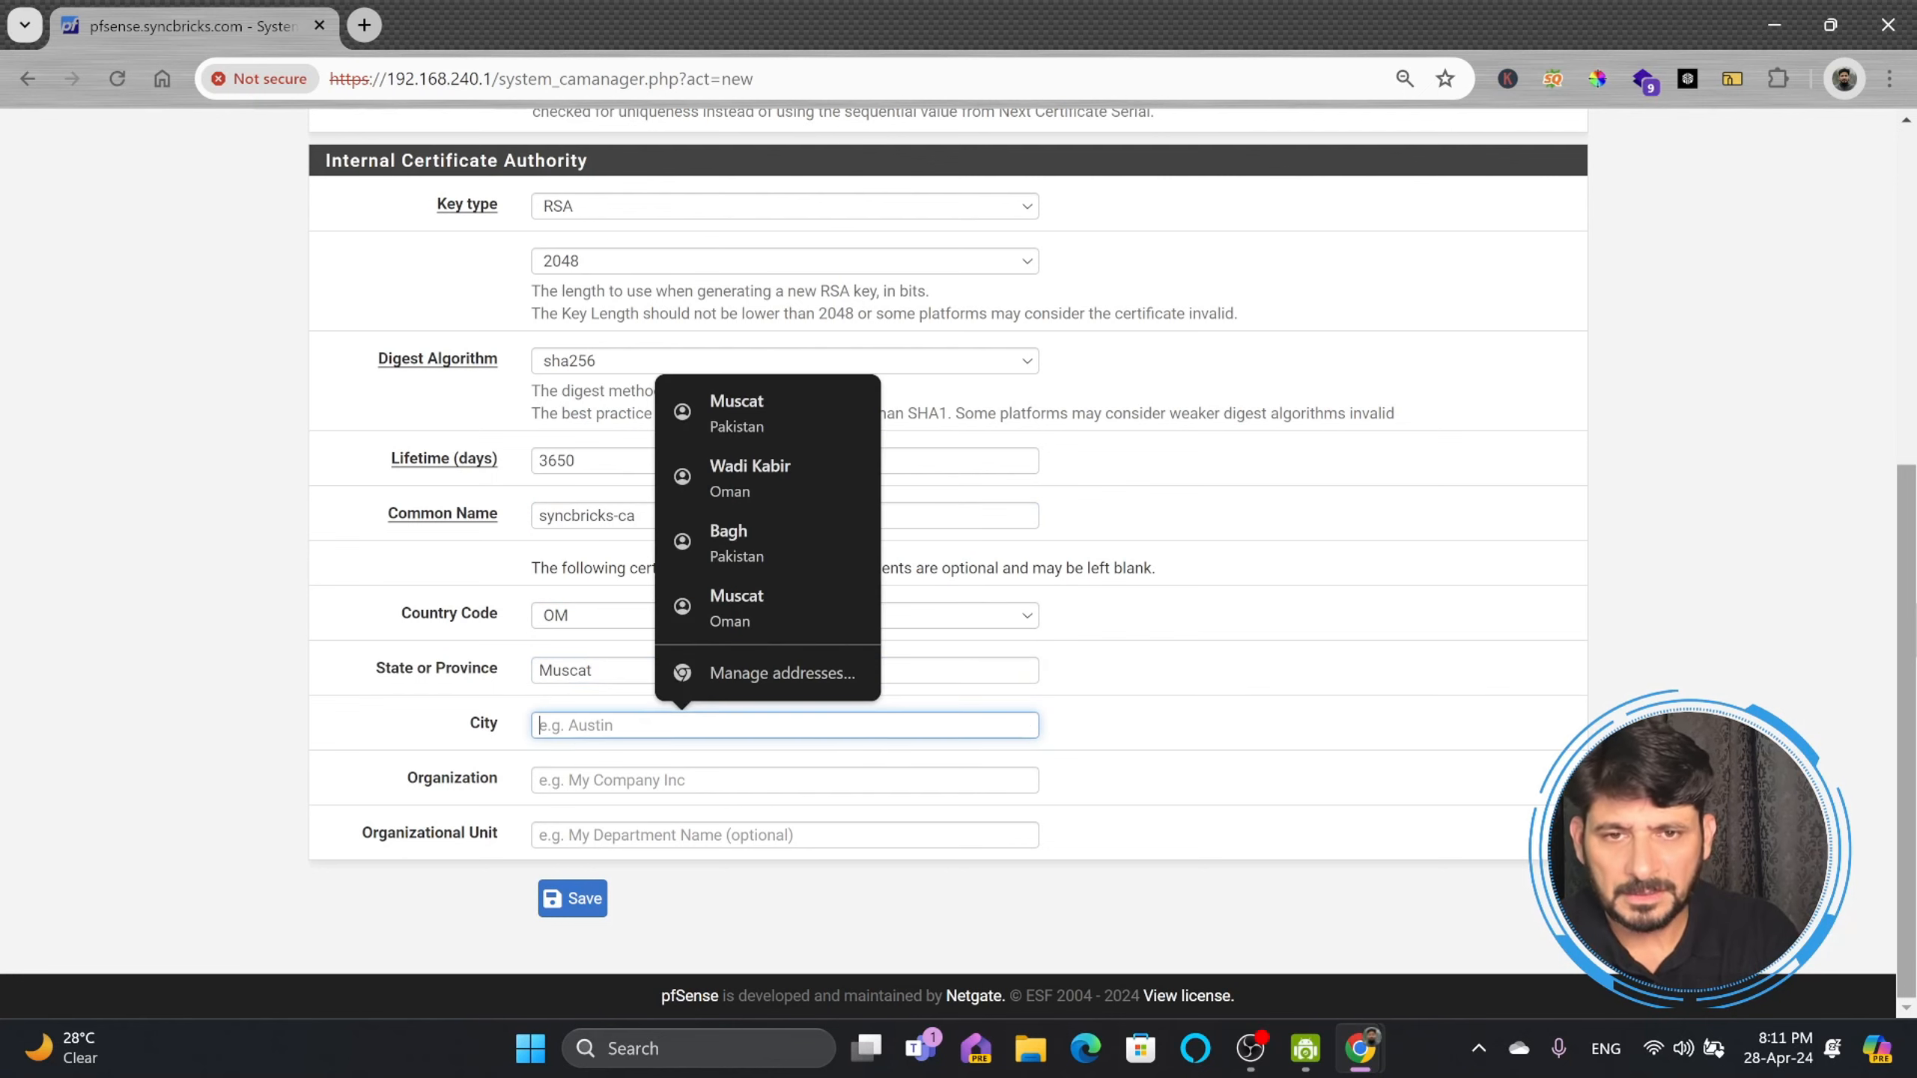
{"action": "key", "text": "Tab"}
{"action": "type", "text": "Muscat"}
{"action": "key", "text": "Tab"}
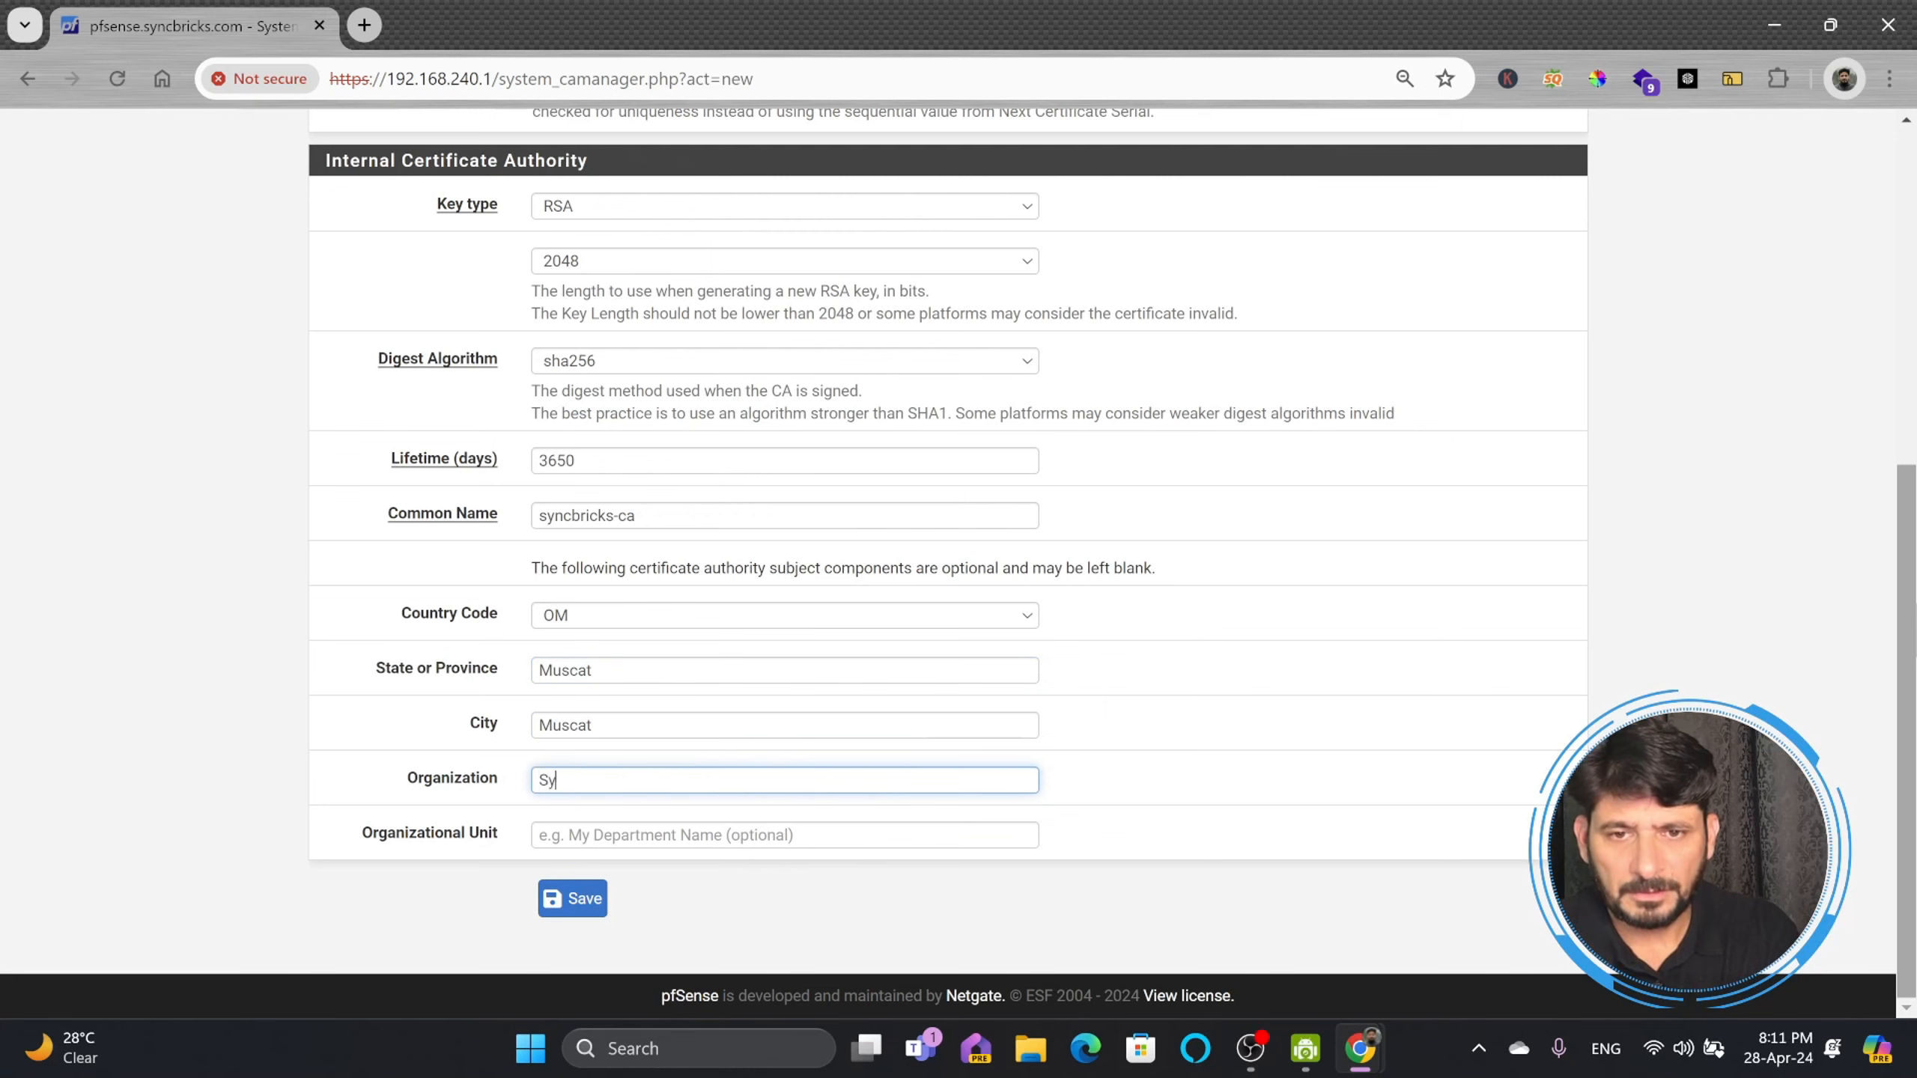
{"action": "key", "text": "Tab"}
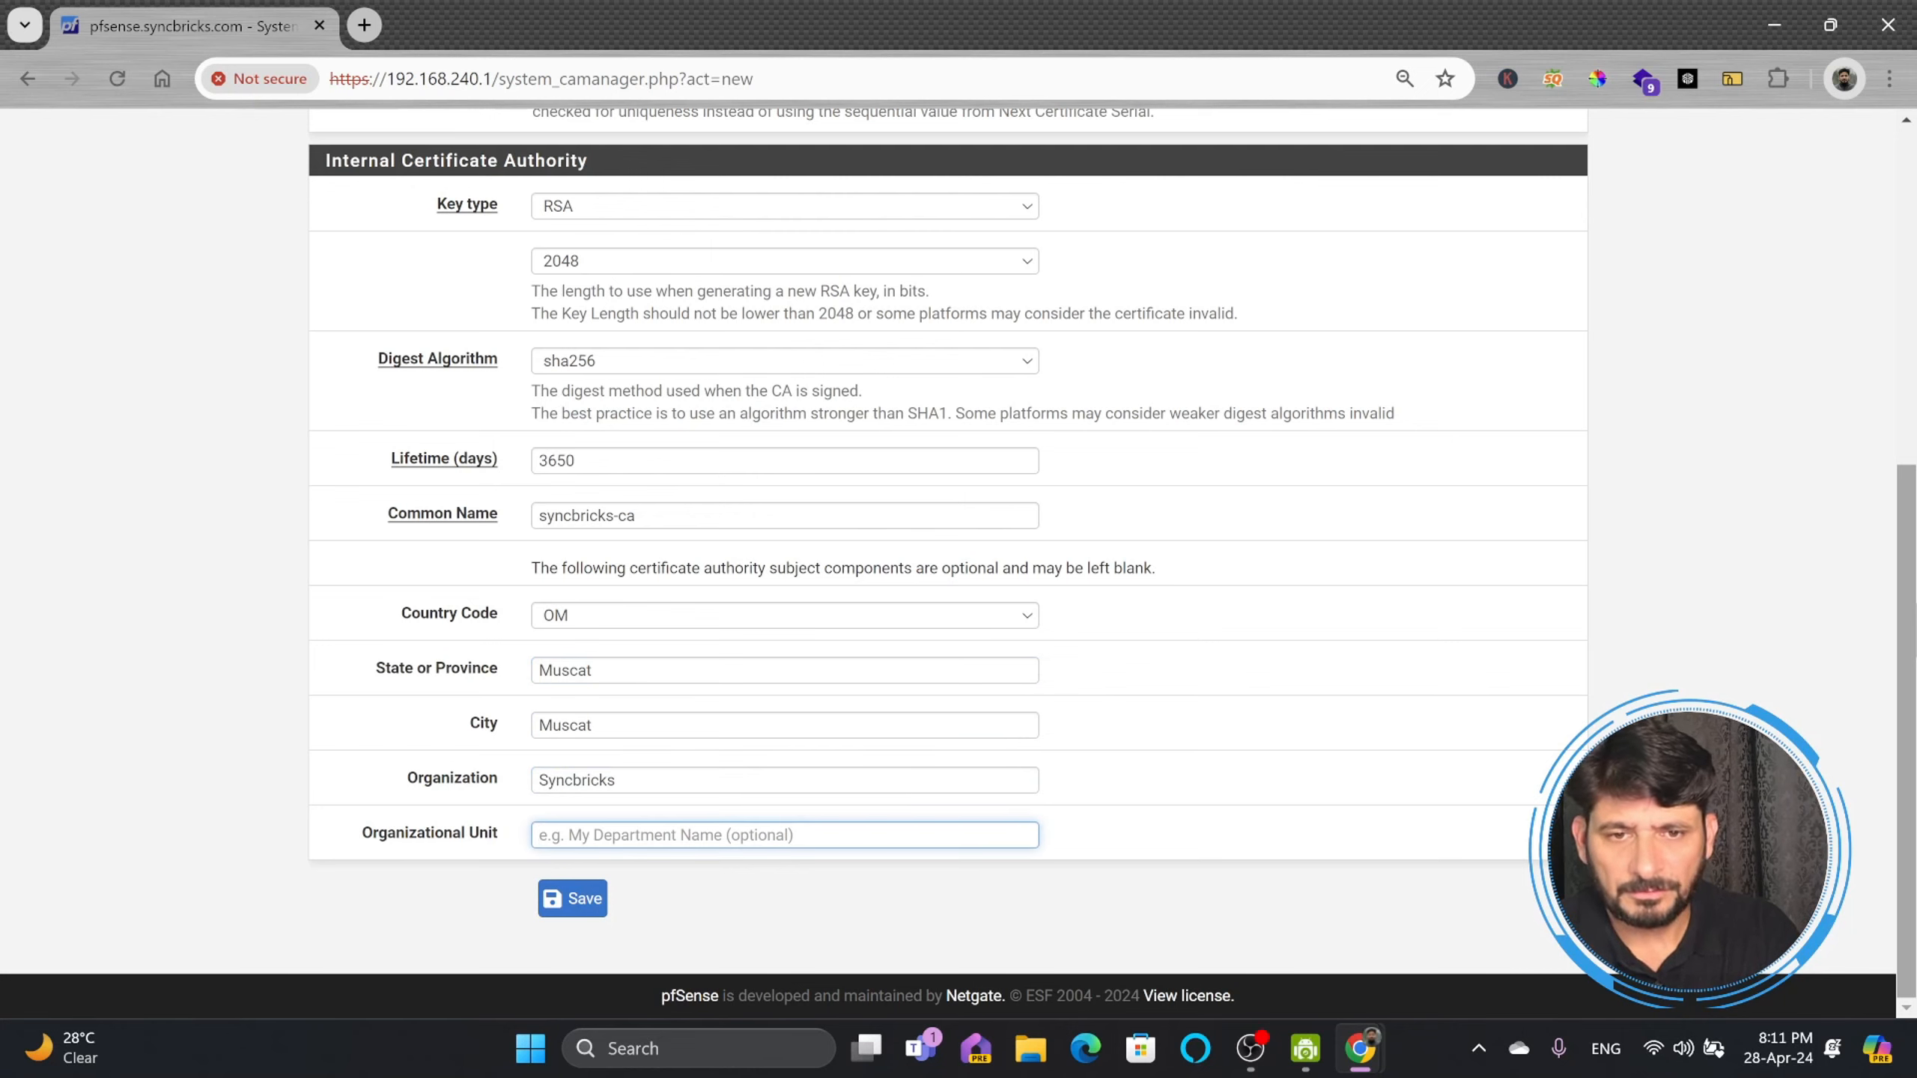
{"action": "type", "text": "Training"}
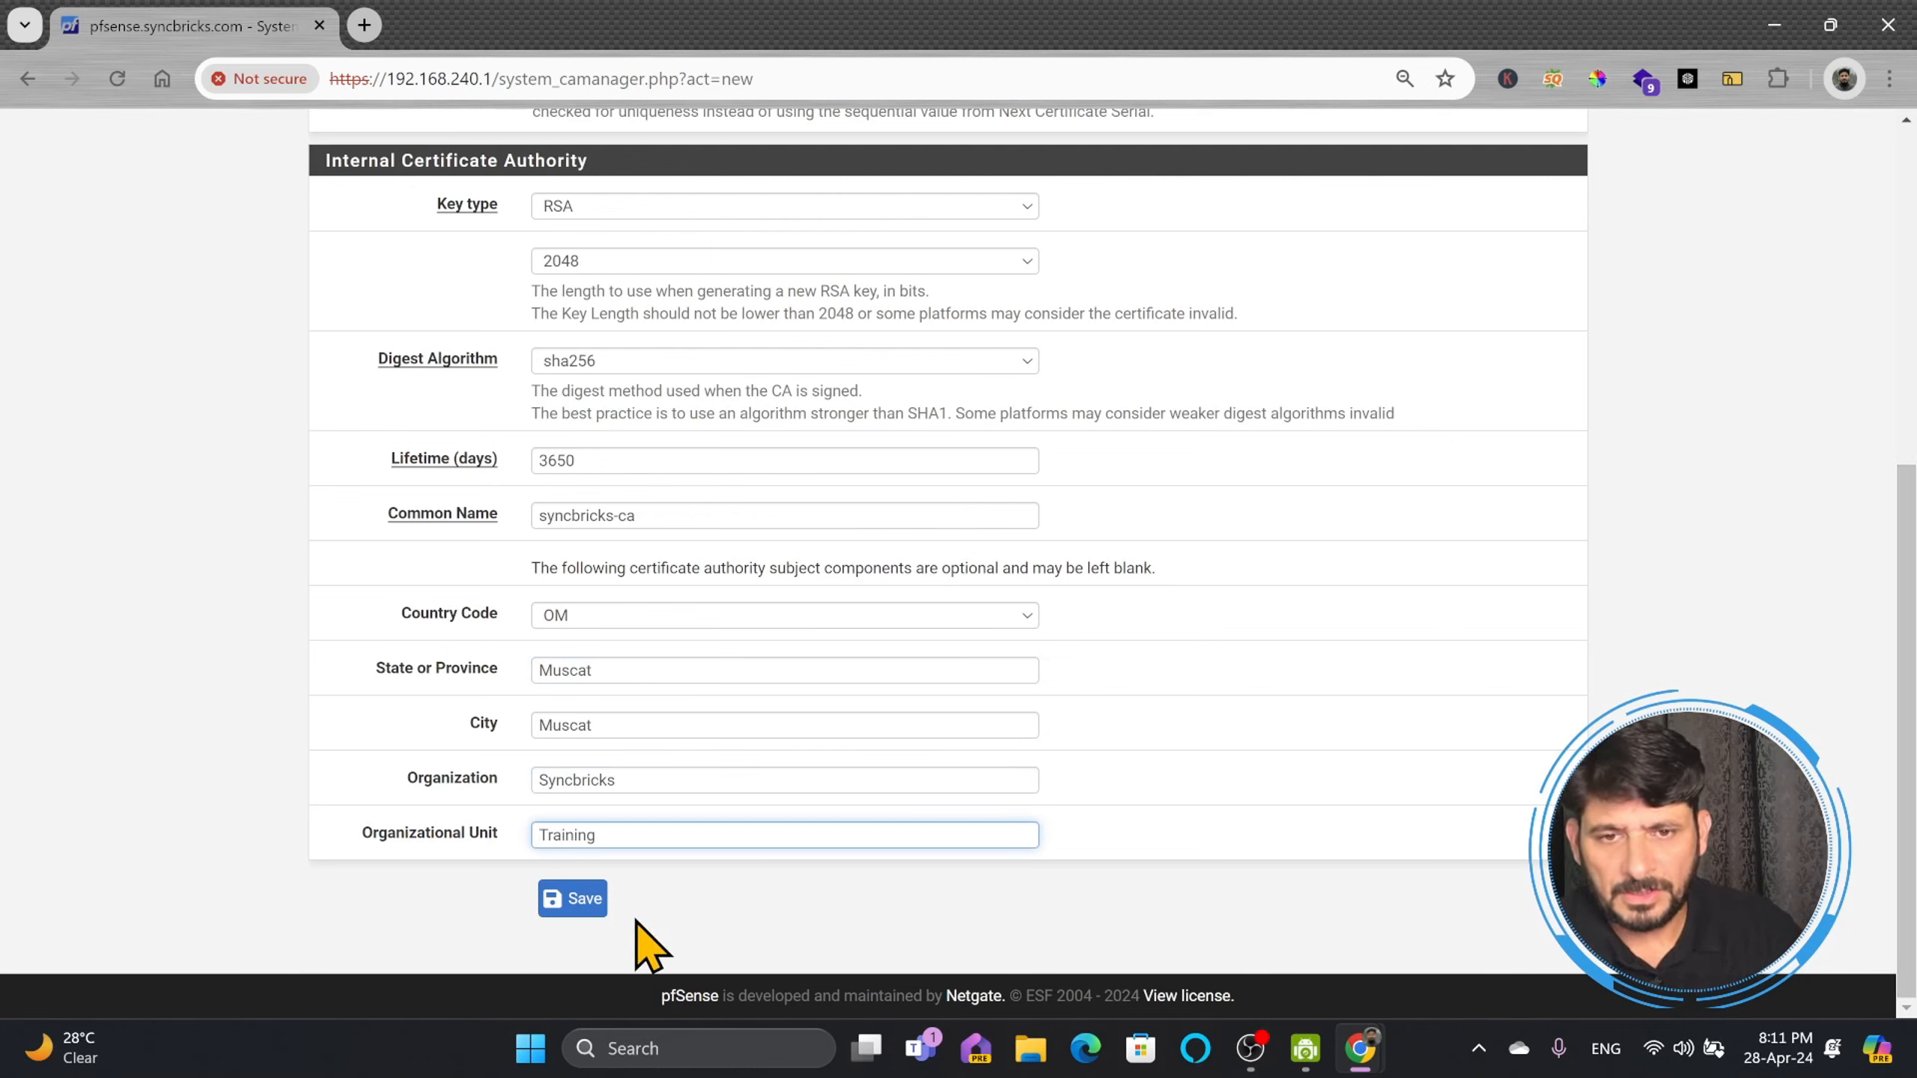
{"action": "left_click", "coordinate": [578, 906]}
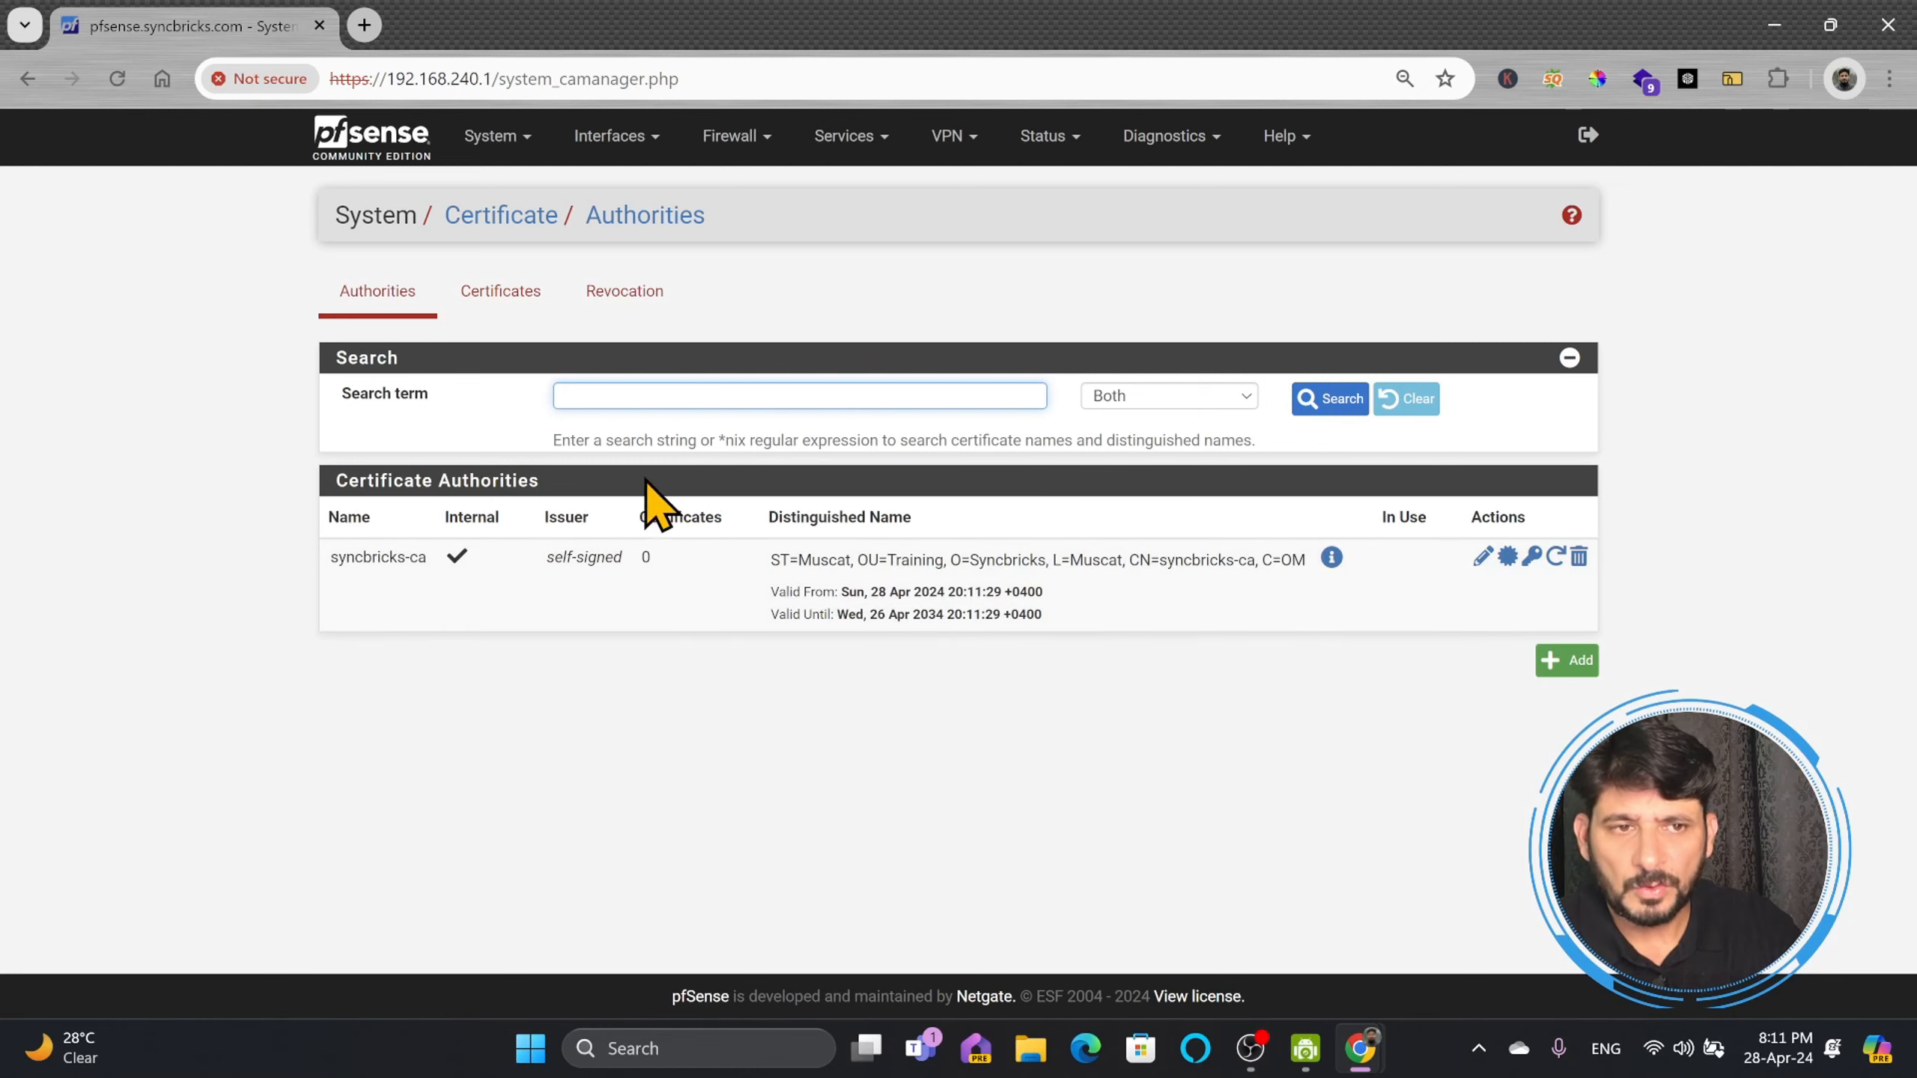
Step: Start a new internal certificate named syncbricks-cert
{"action": "left_click", "coordinate": [498, 298]}
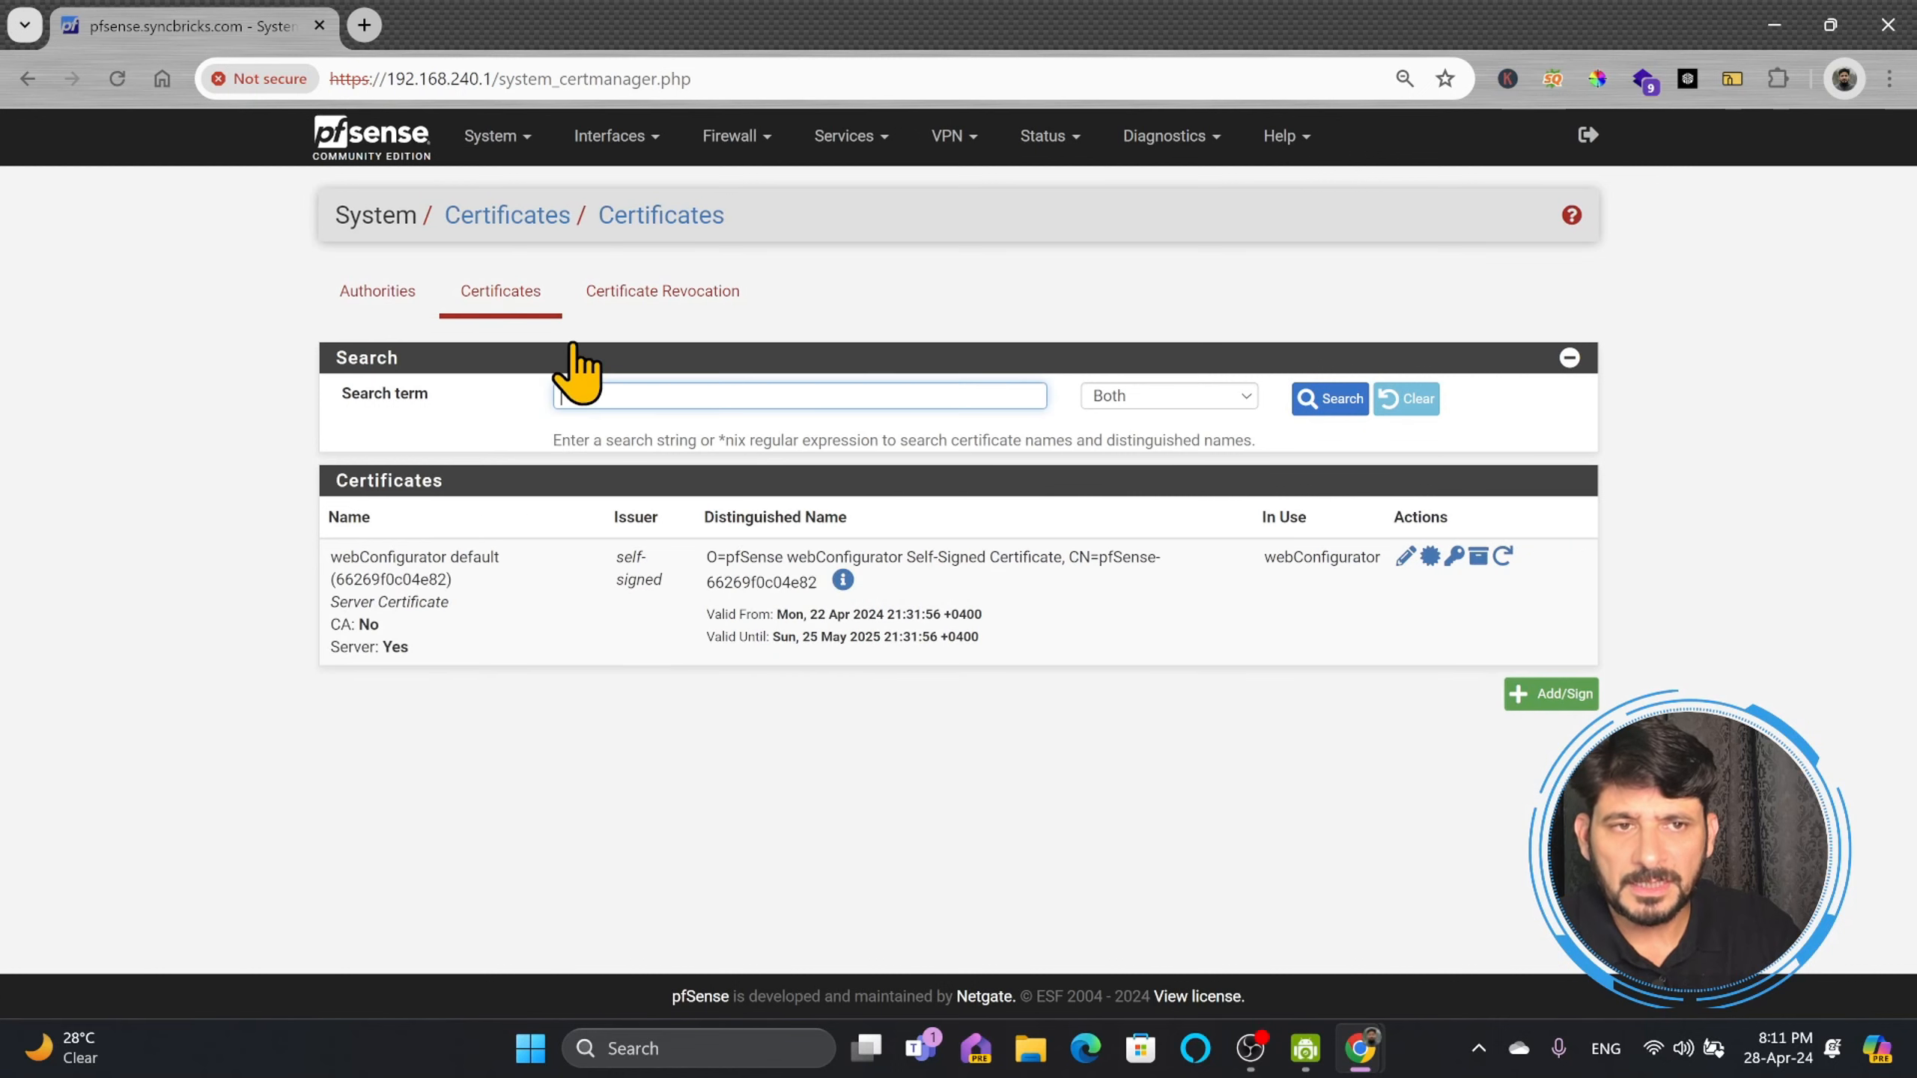
{"action": "left_click", "coordinate": [1547, 695]}
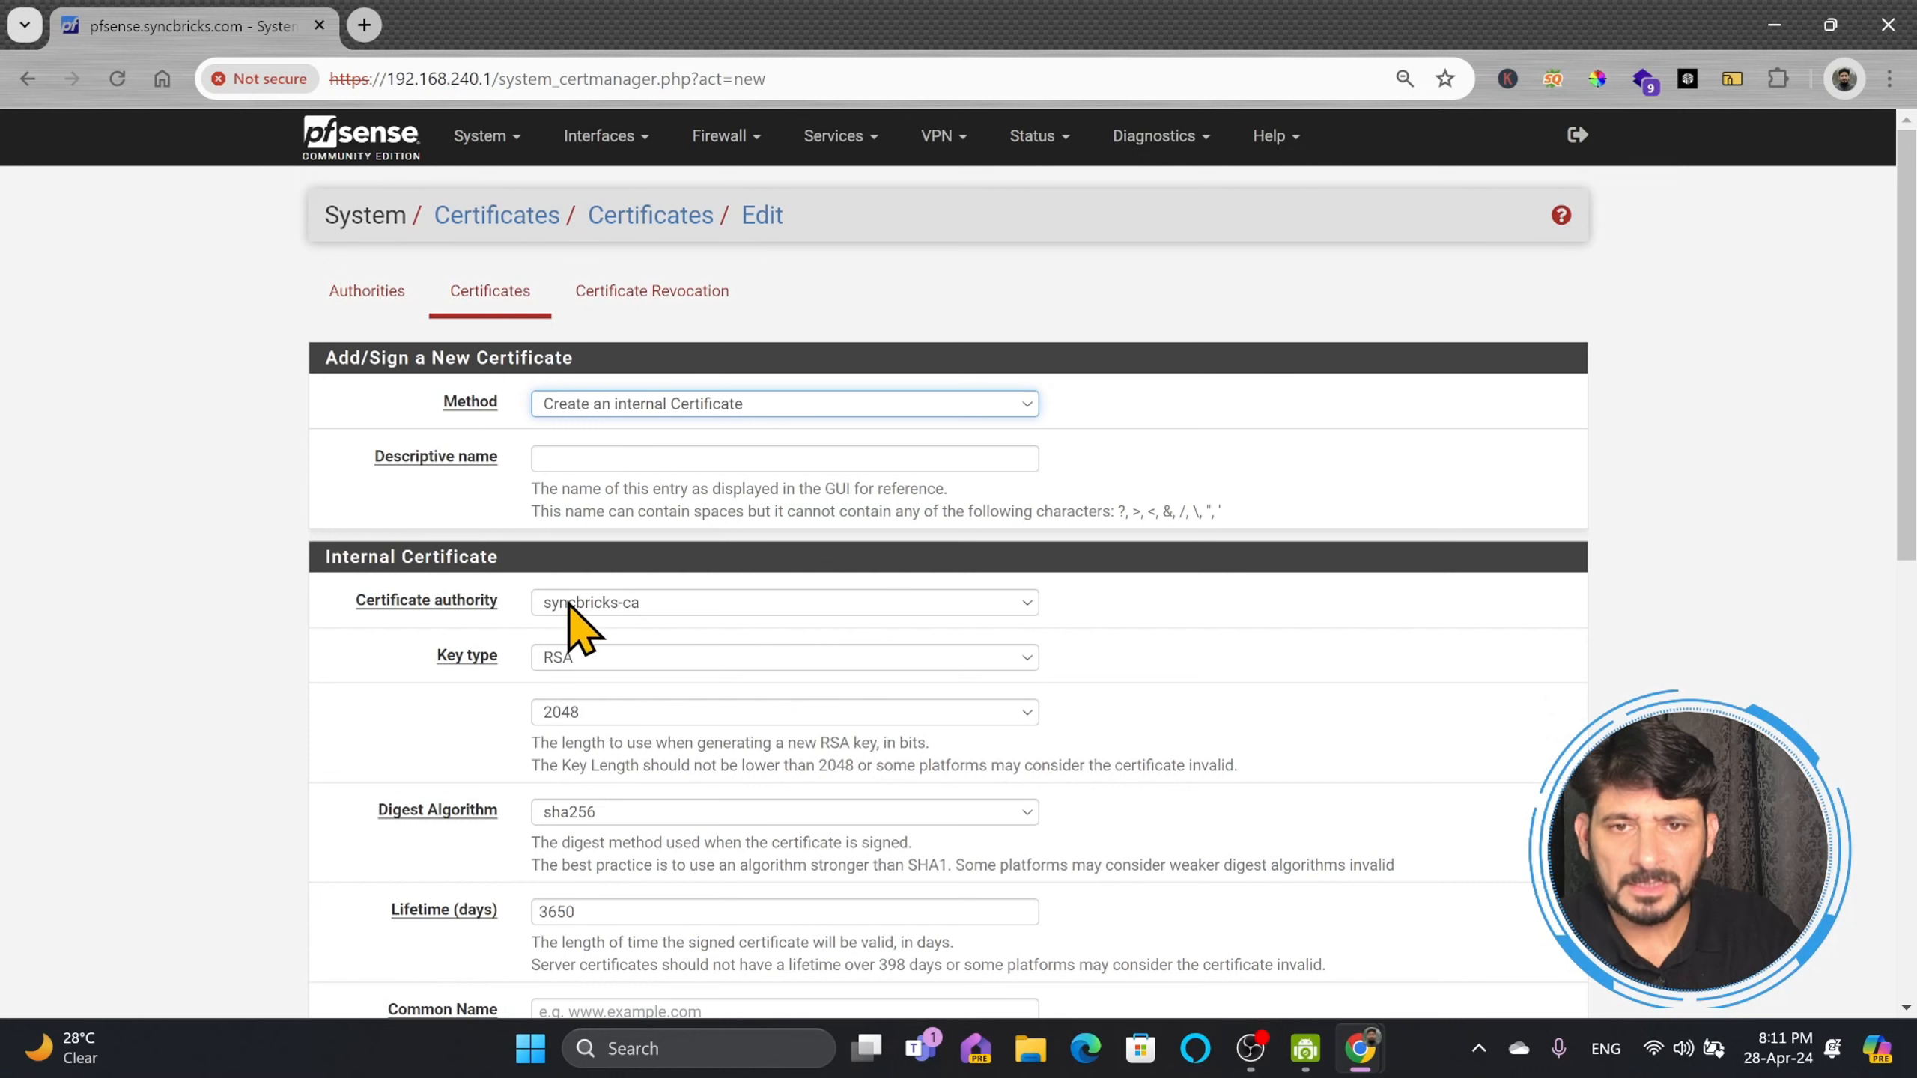
{"action": "left_click", "coordinate": [649, 407]}
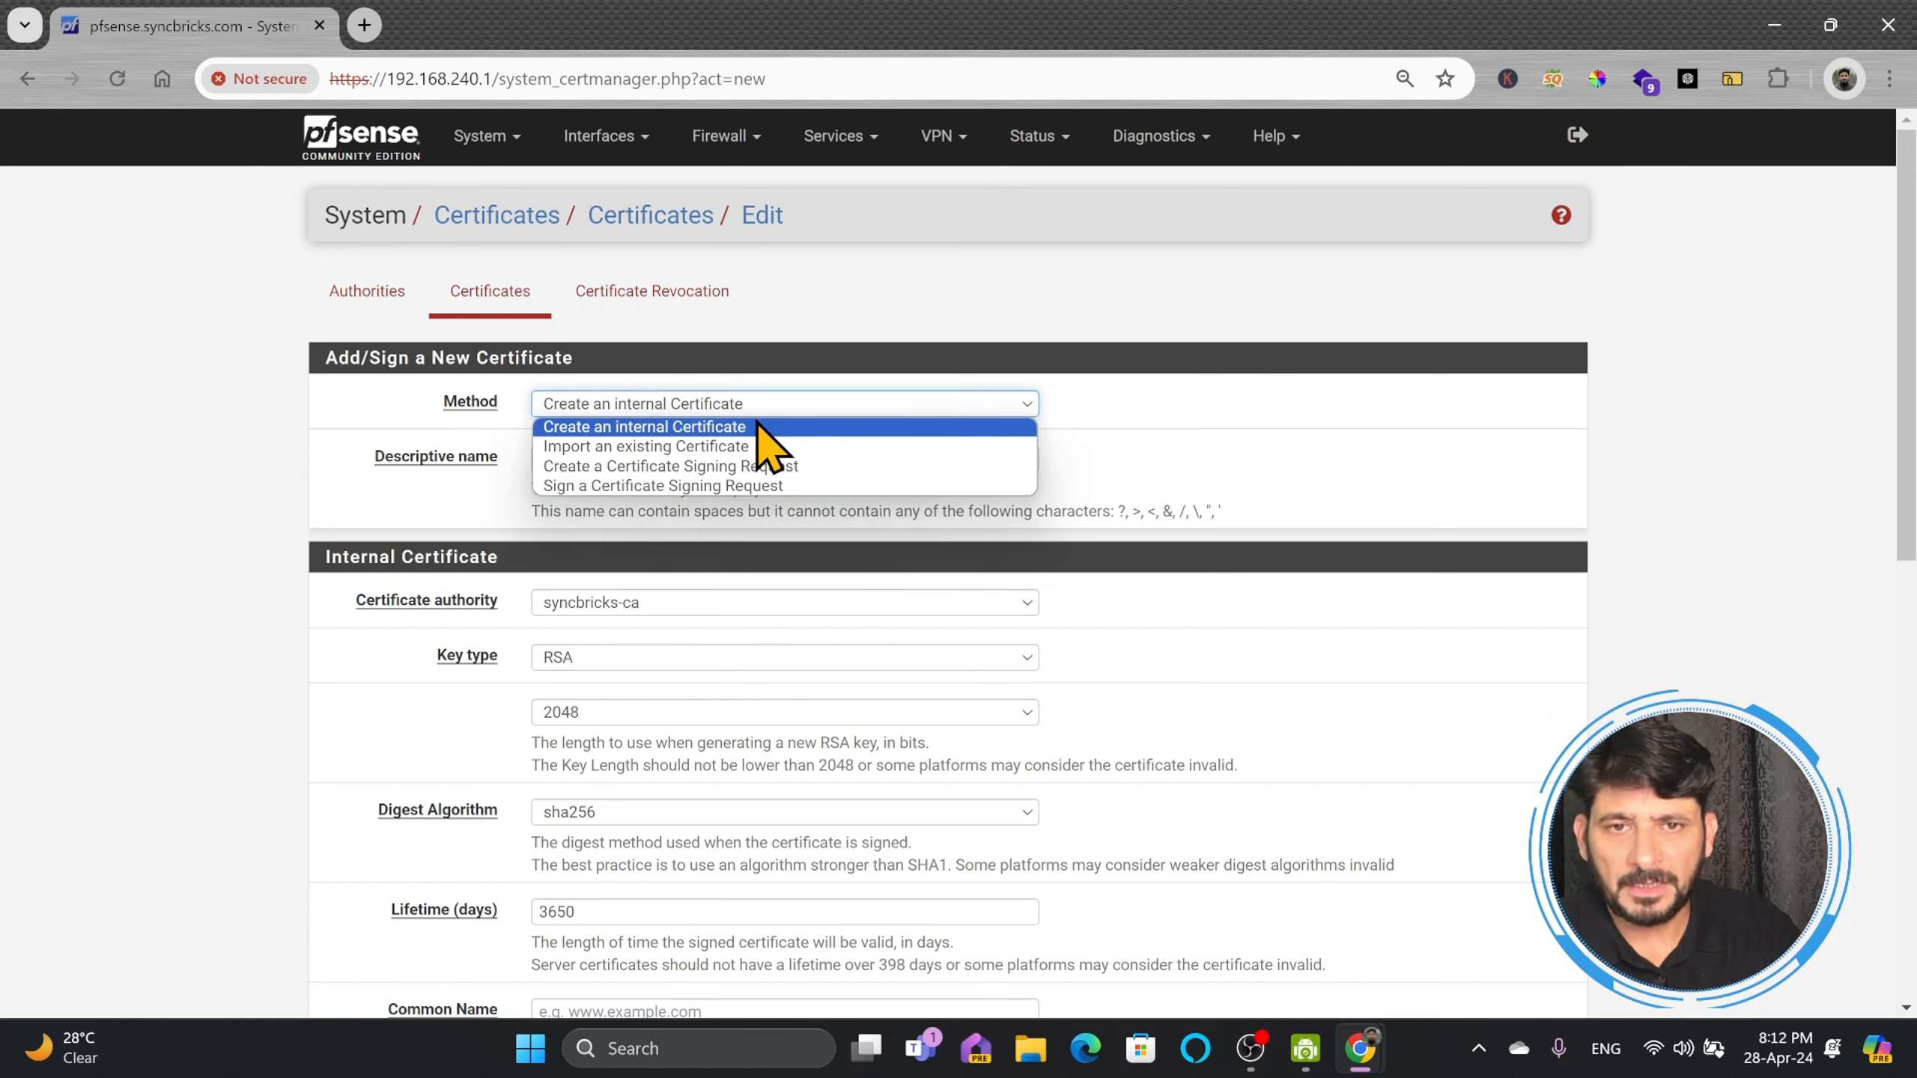
{"action": "left_click", "coordinate": [638, 428]}
{"action": "left_click", "coordinate": [613, 459]}
{"action": "type", "text": "syncbricks-cert"}
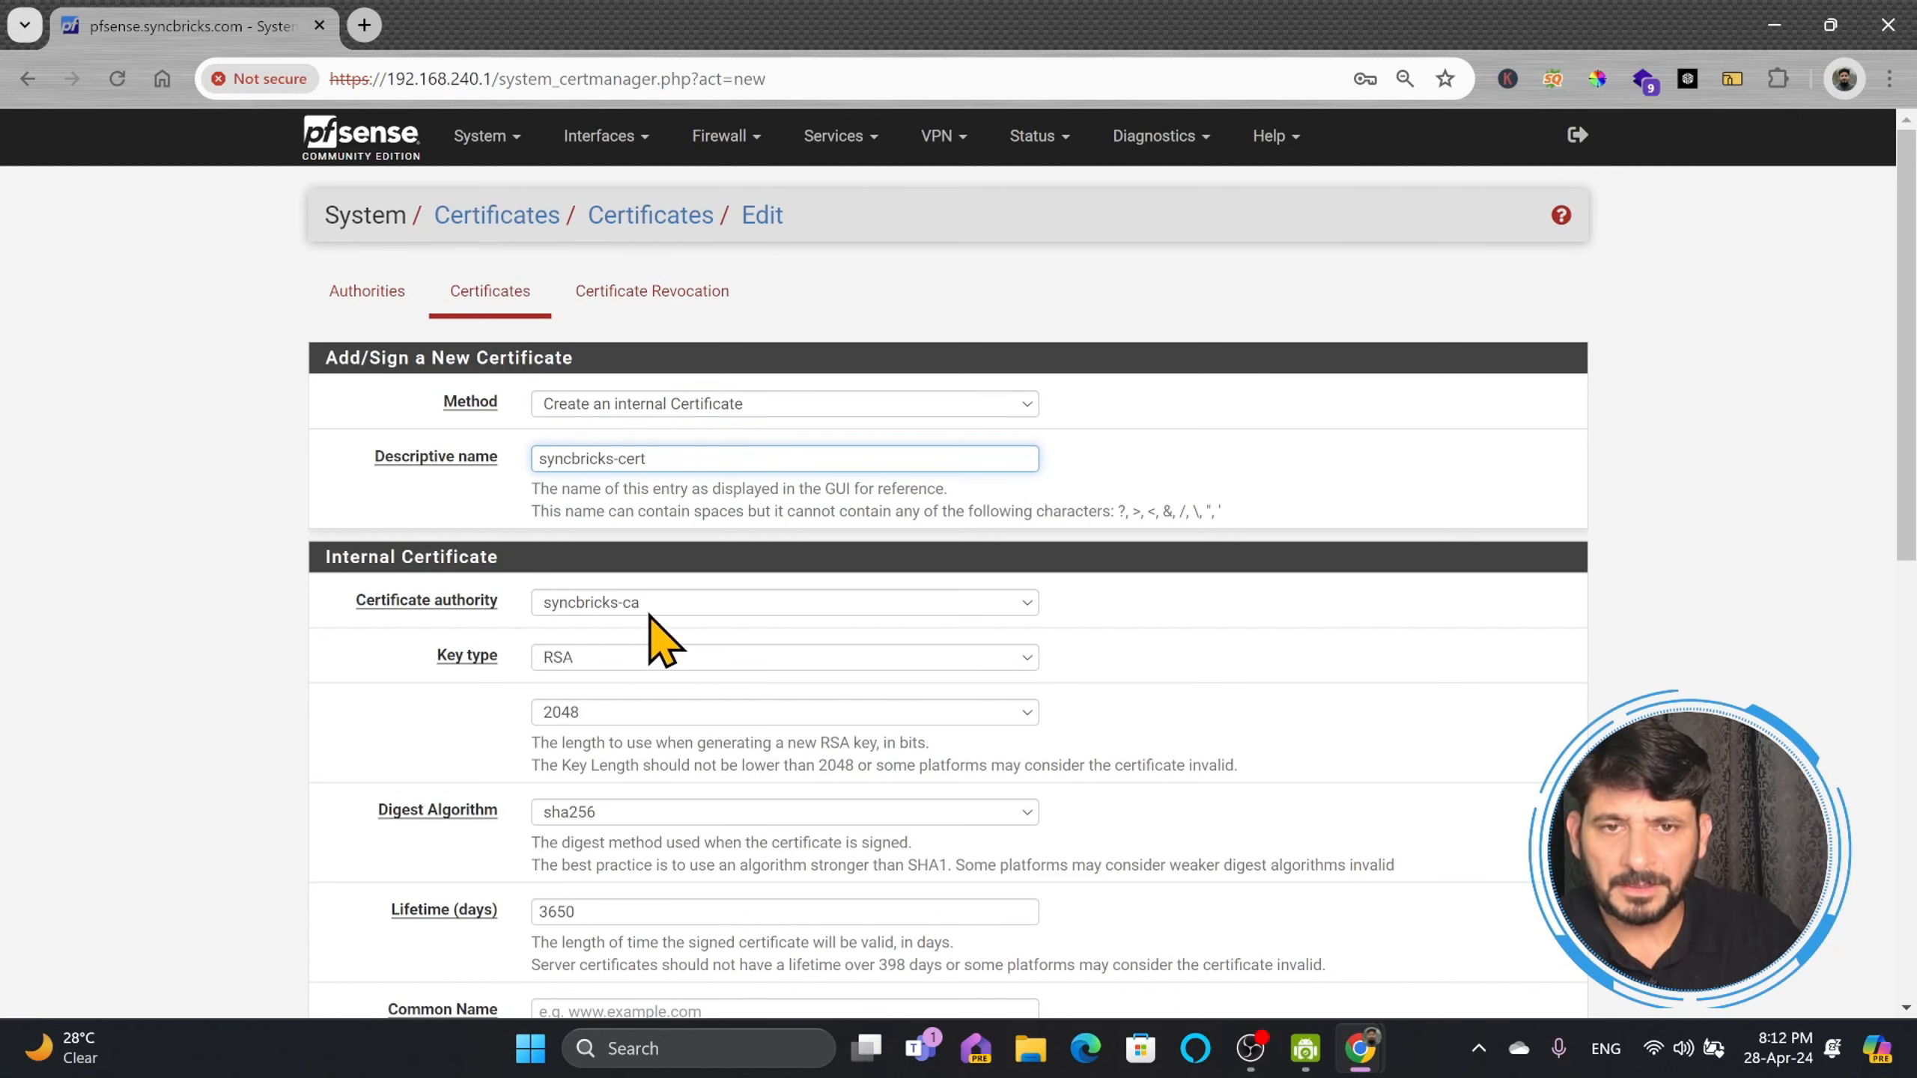
Step: Make it a Server Certificate with hostname alternative name pfsense.syncbricks.com, and save it
{"action": "scroll", "coordinate": [689, 483], "scroll_direction": "down", "scroll_amount": 10}
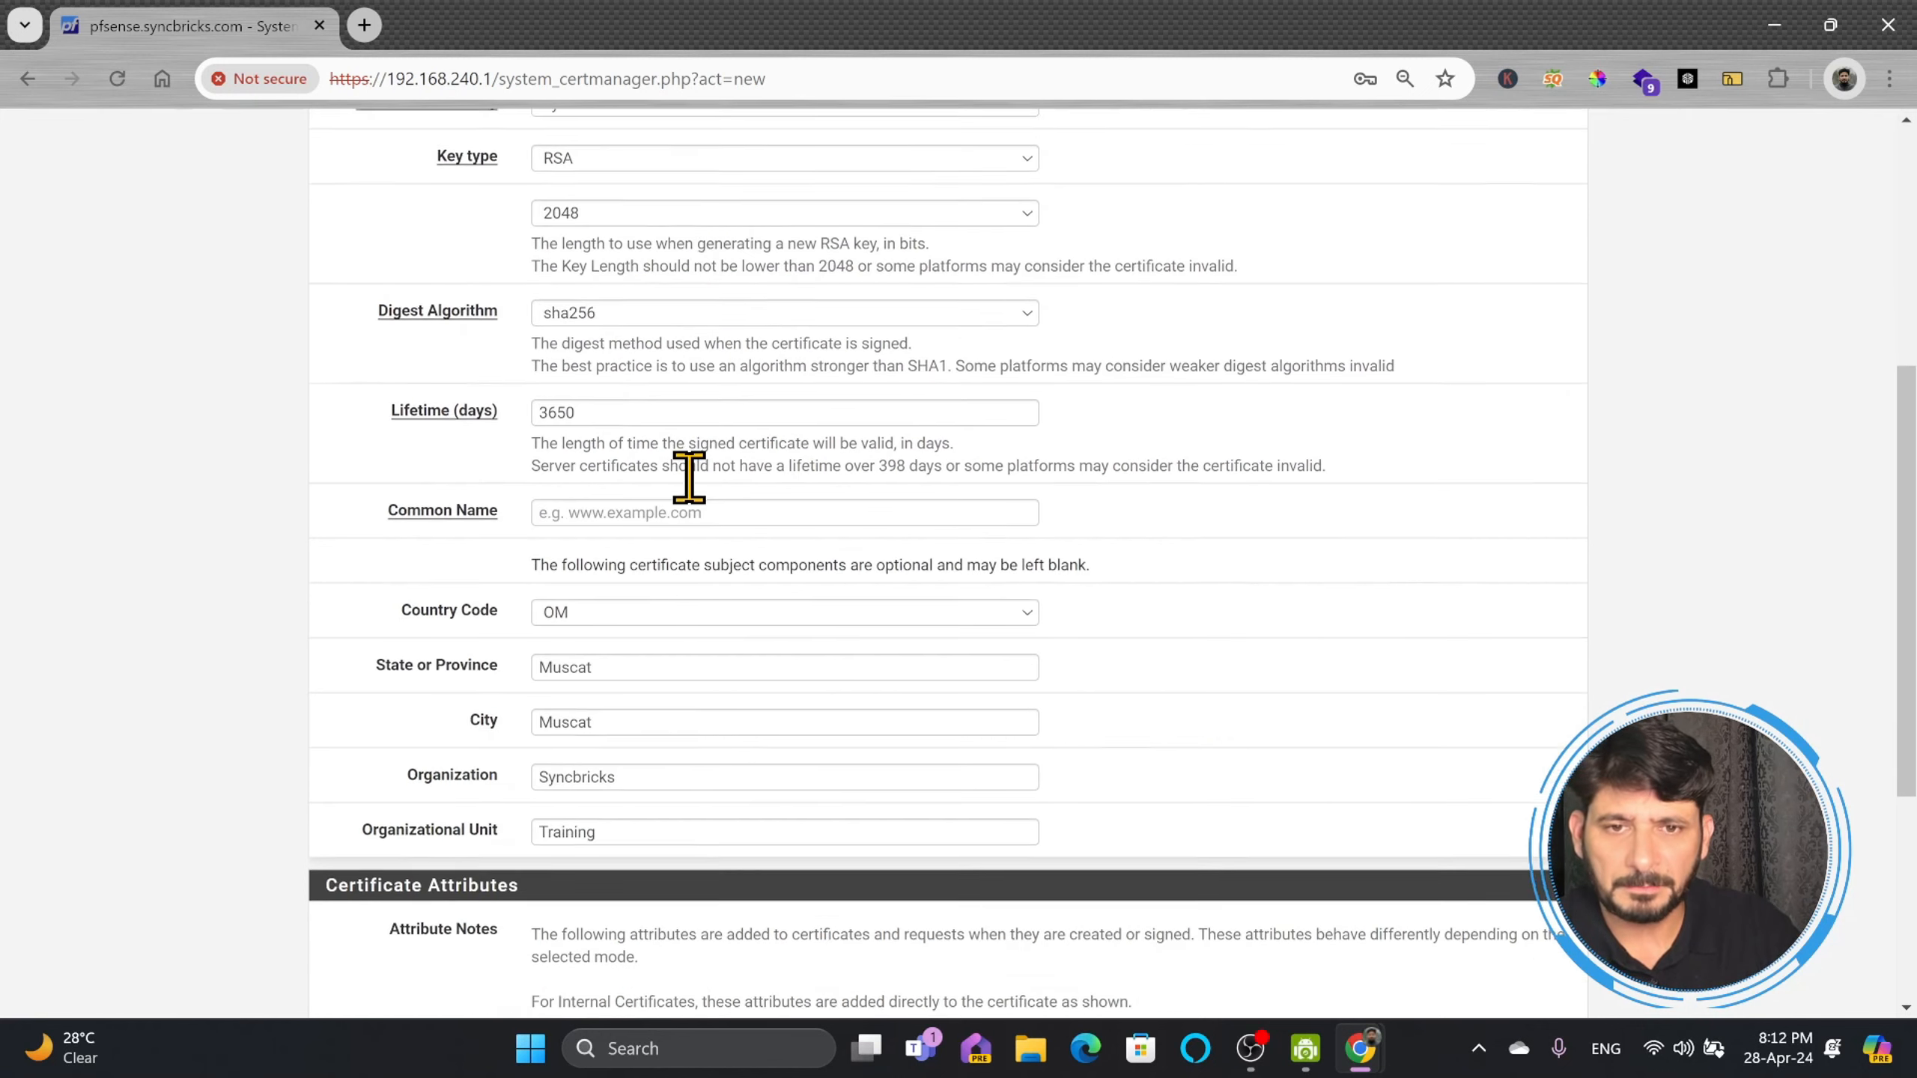
{"action": "left_click", "coordinate": [710, 677]}
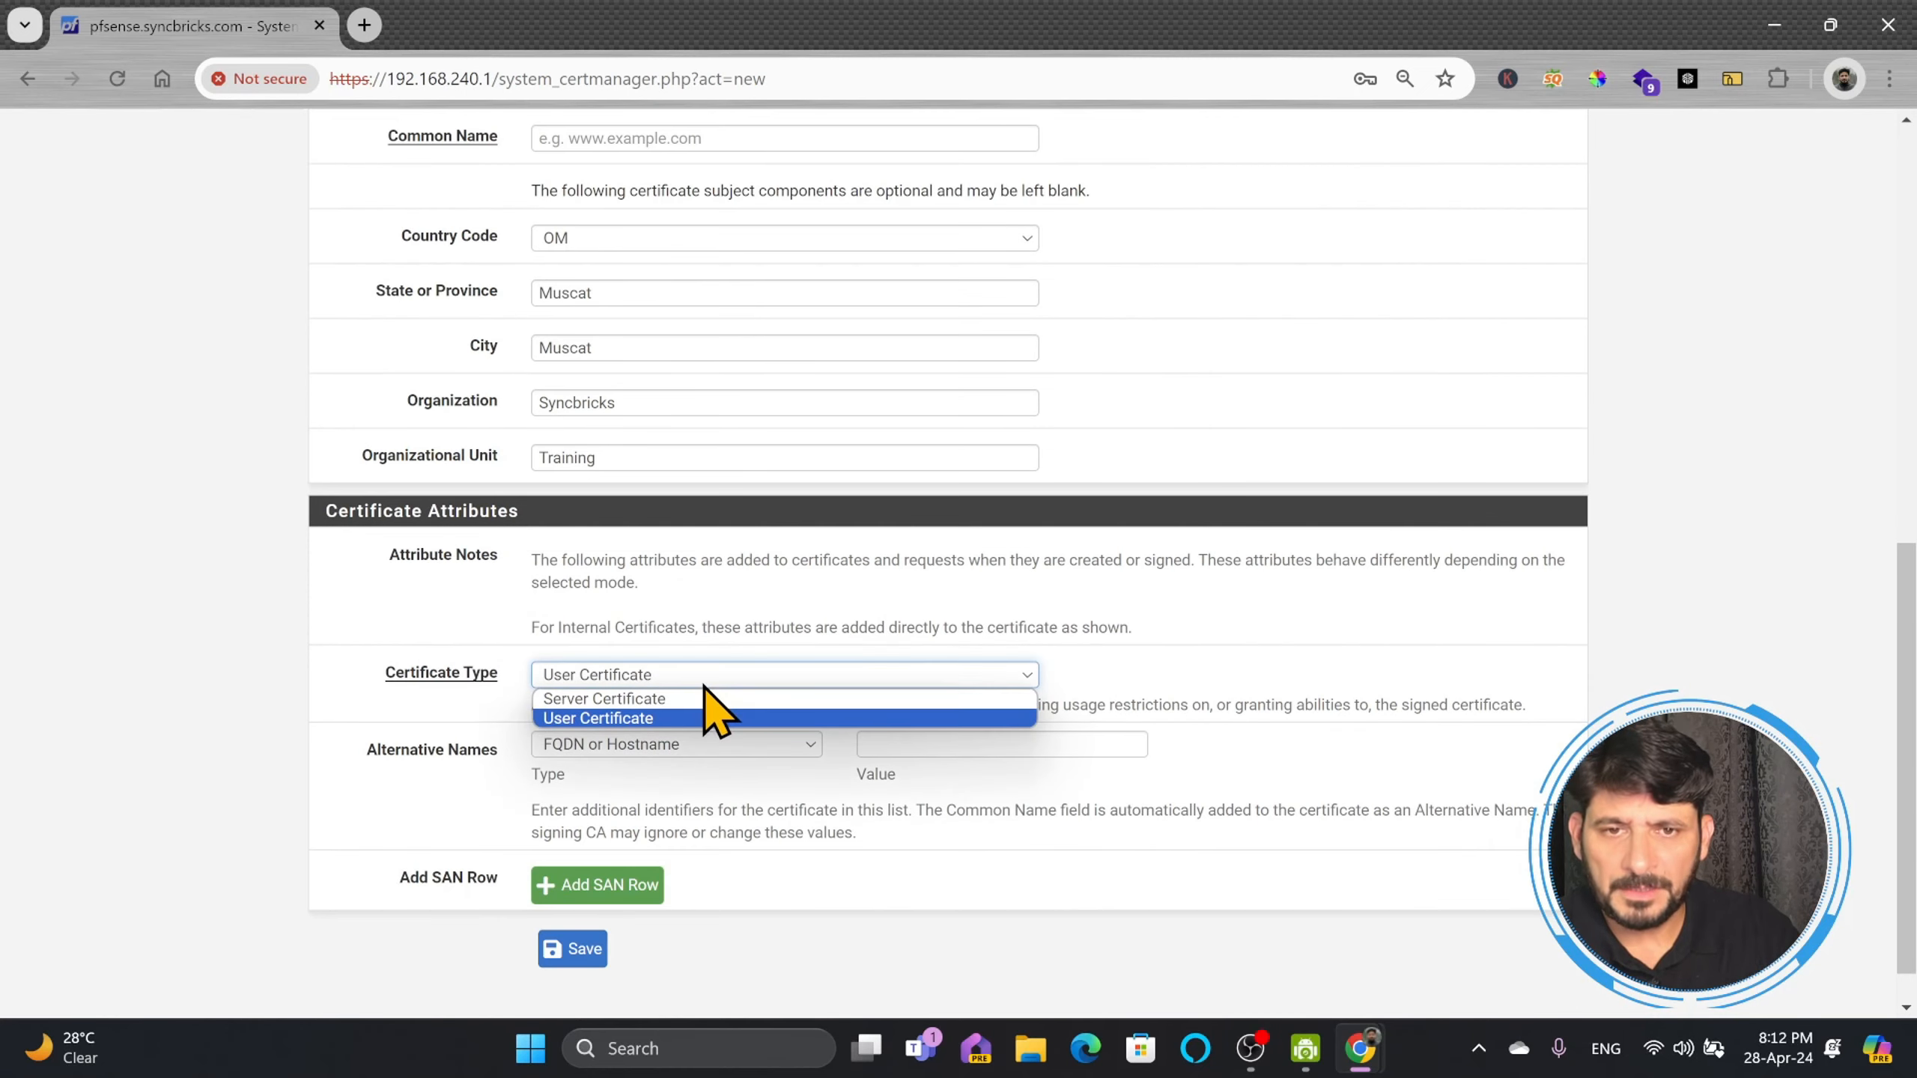
{"action": "left_click", "coordinate": [682, 695]}
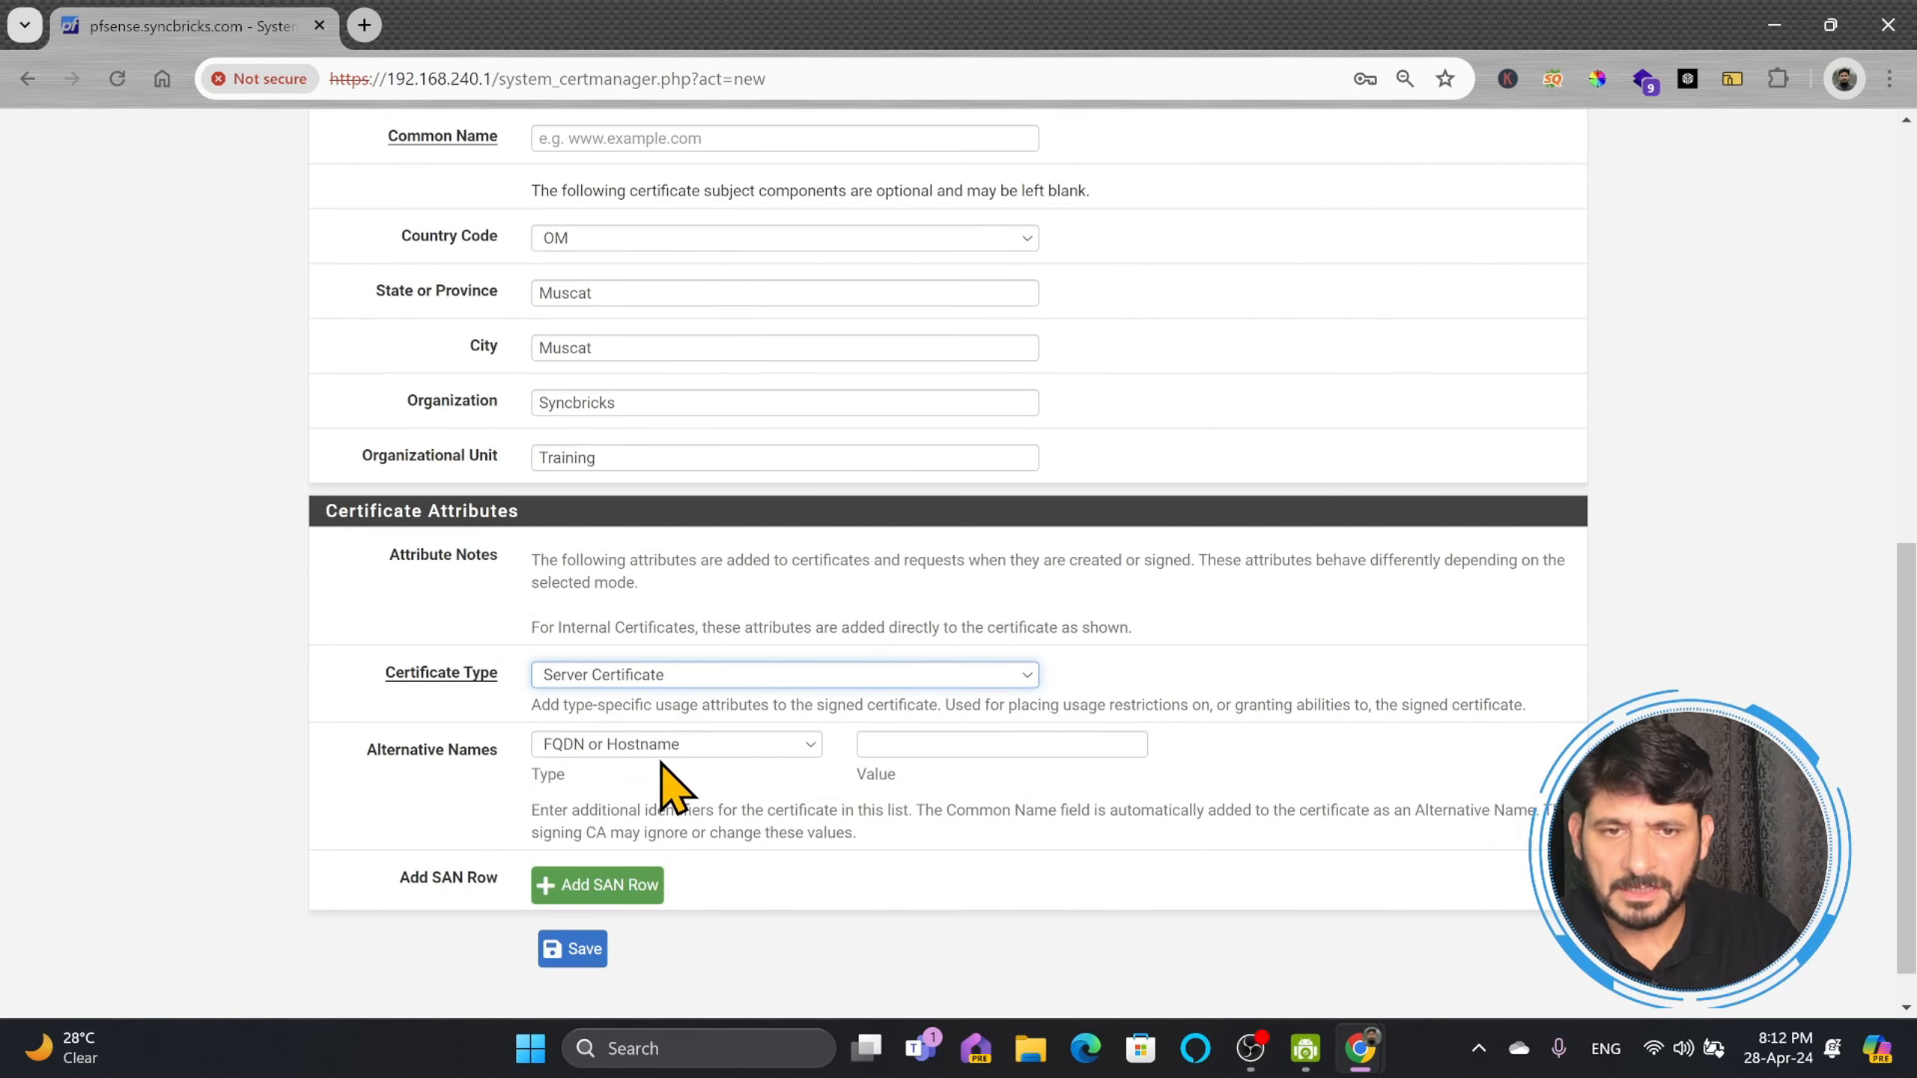
{"action": "left_click", "coordinate": [713, 746]}
{"action": "left_click", "coordinate": [721, 762]}
{"action": "left_click", "coordinate": [932, 745]}
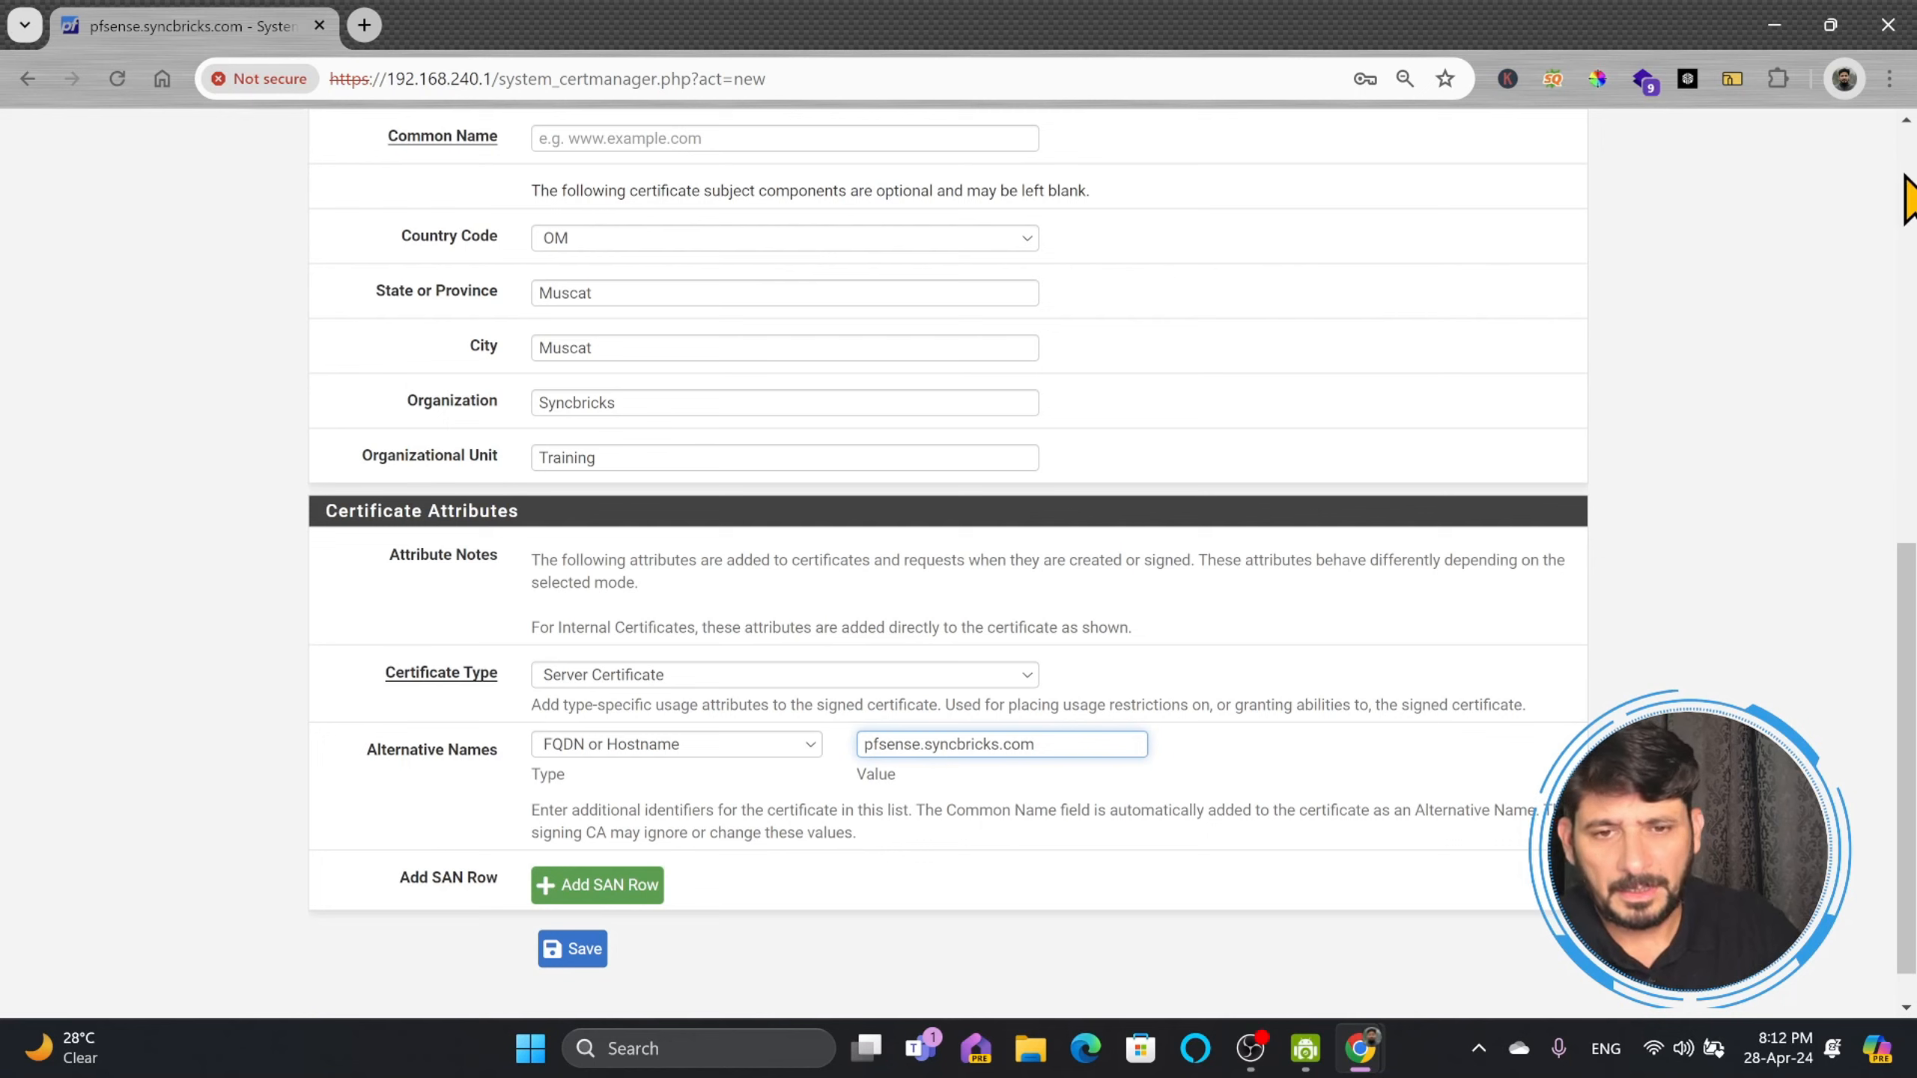
{"action": "left_click", "coordinate": [575, 950]}
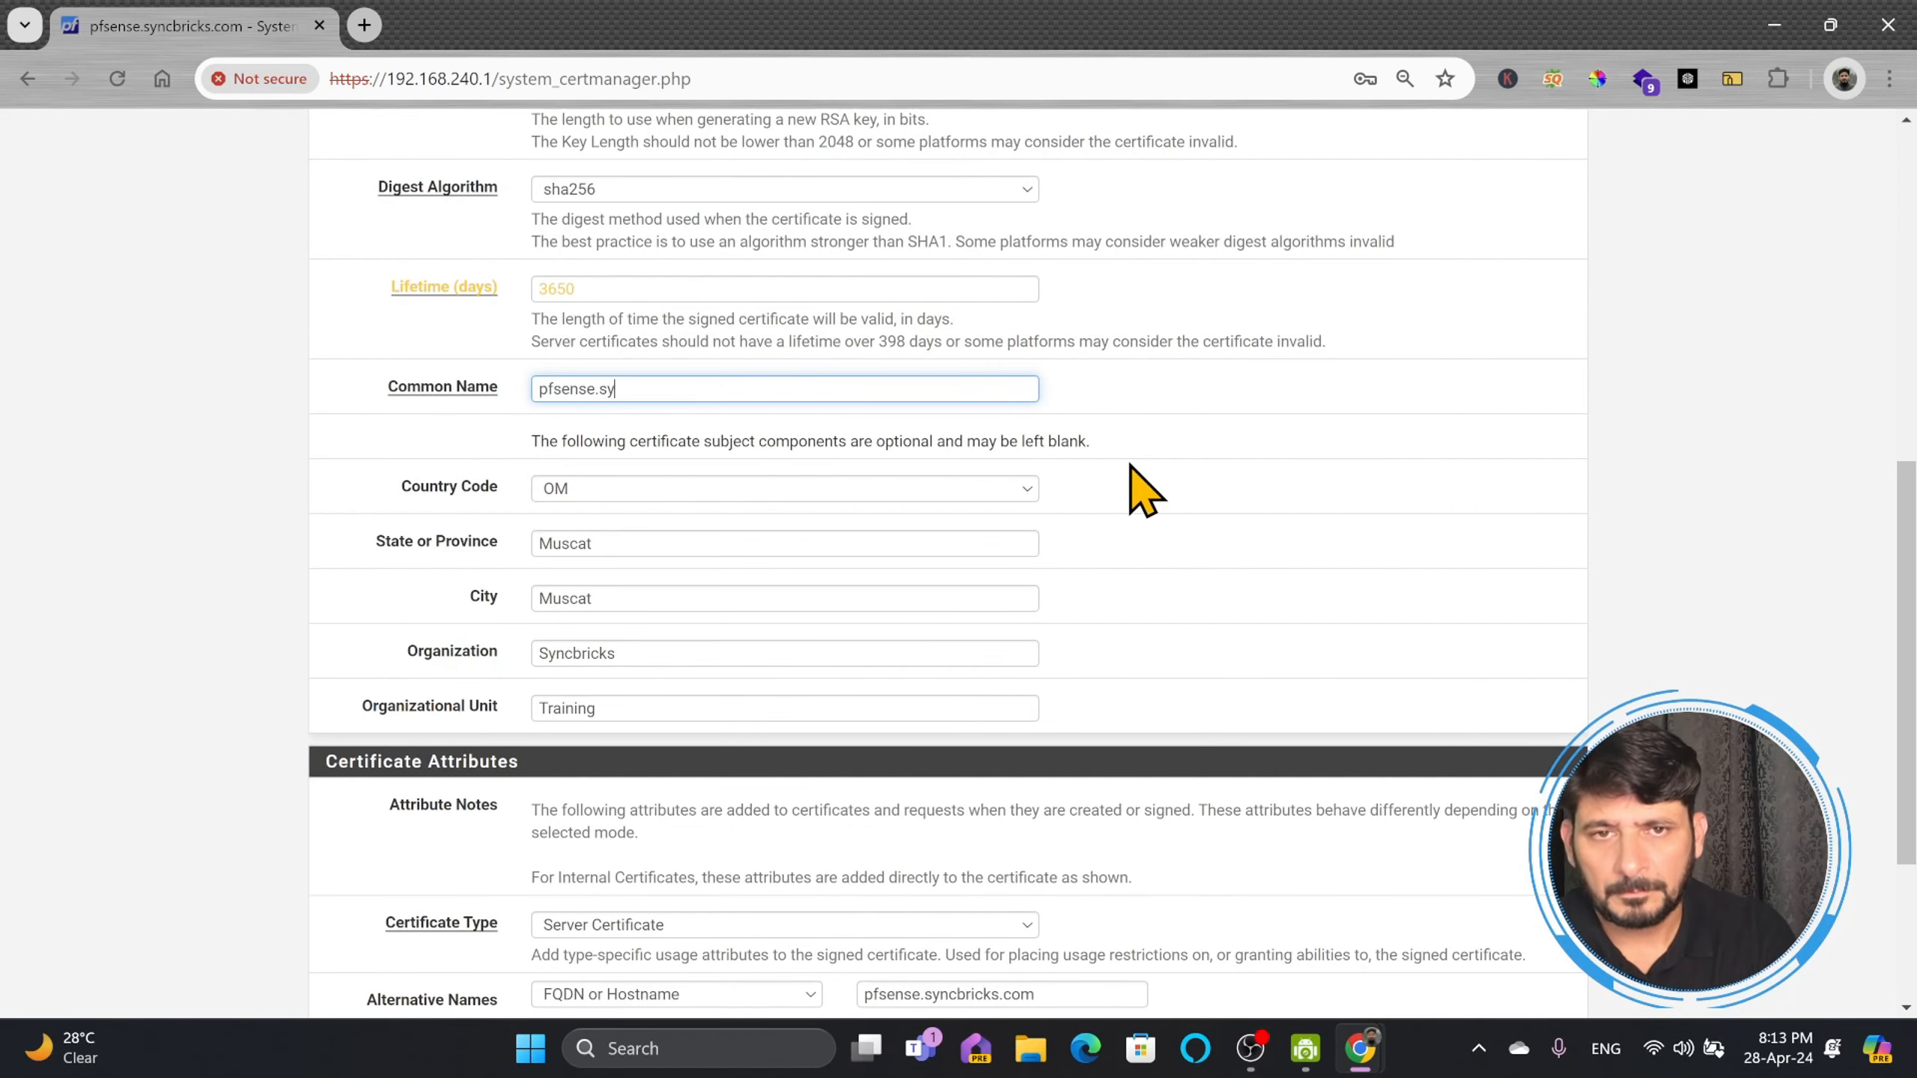
{"action": "scroll", "coordinate": [876, 514], "scroll_direction": "down", "scroll_amount": 4}
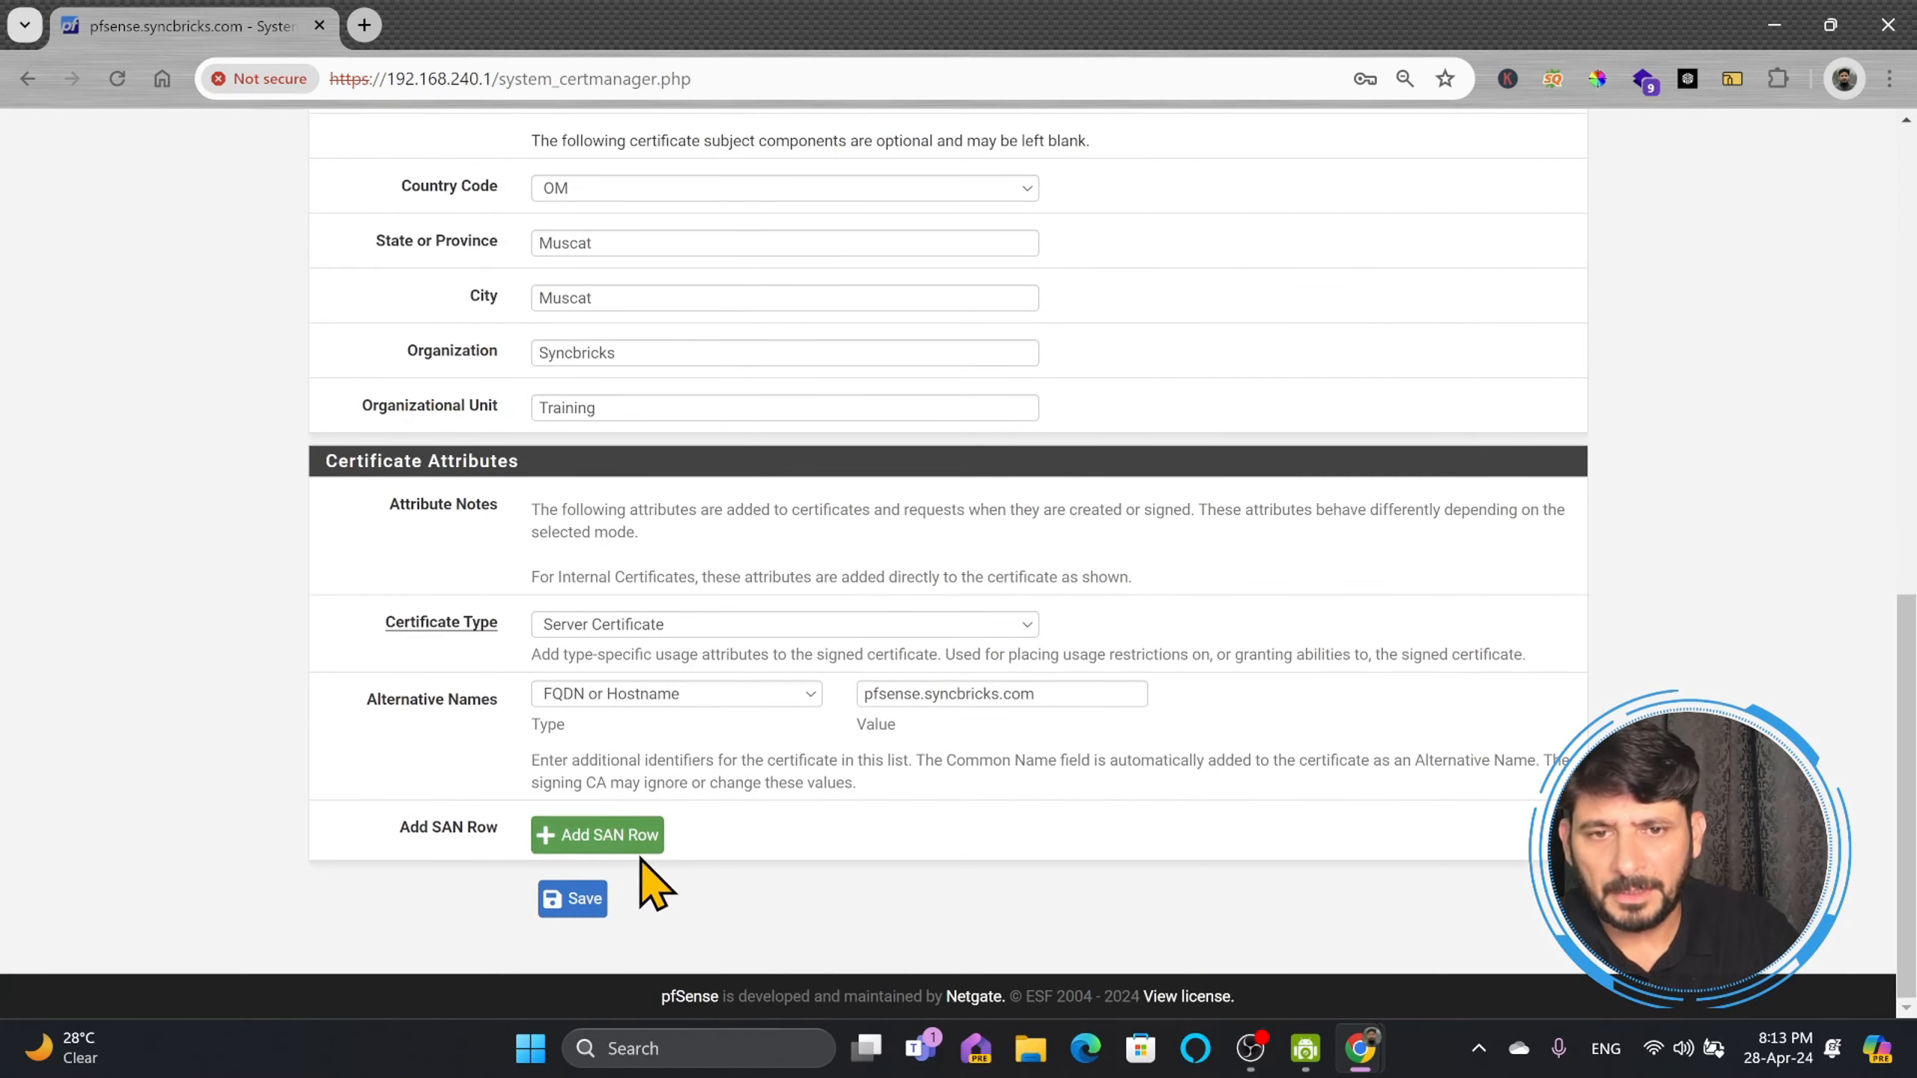
{"action": "left_click", "coordinate": [582, 898]}
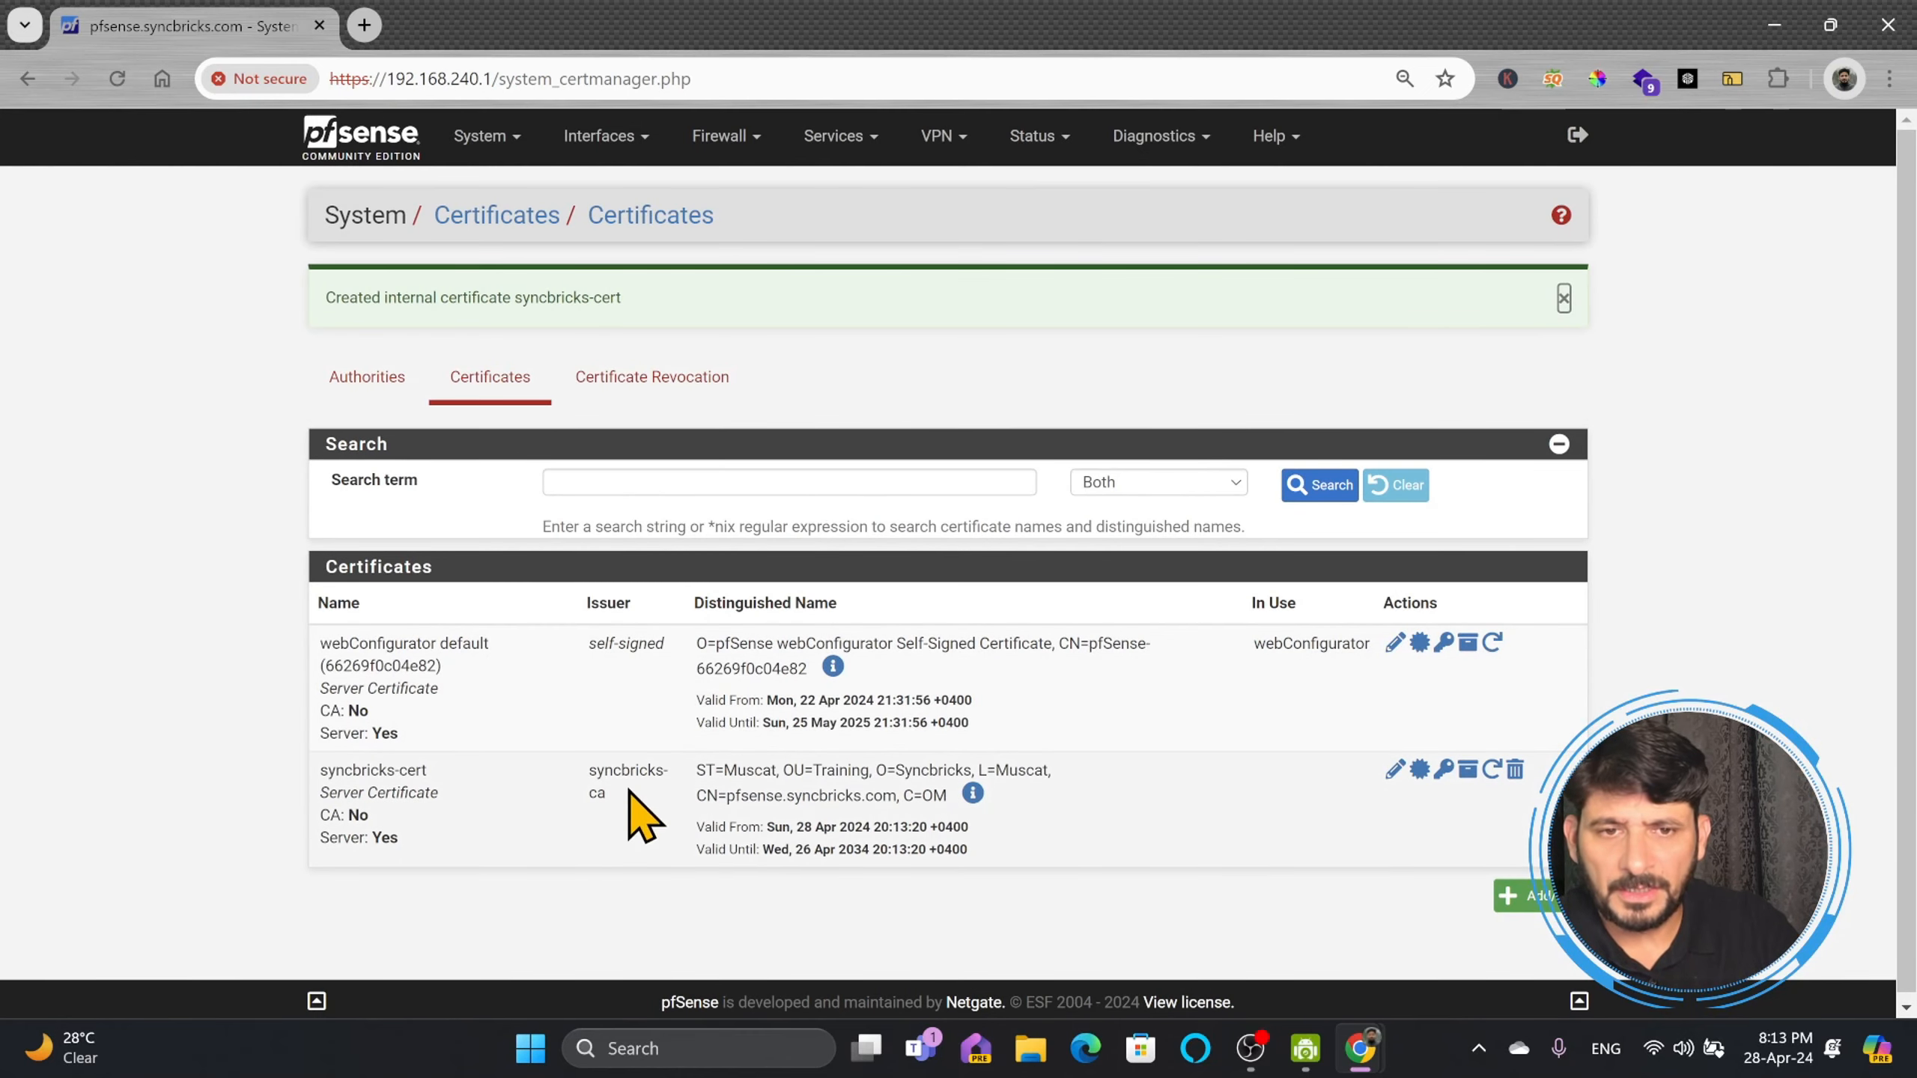
Step: Re-save syncbricks-cert, then check the Authorities and Certificates lists
{"action": "left_click", "coordinate": [1395, 771]}
{"action": "scroll", "coordinate": [816, 755], "scroll_direction": "down", "scroll_amount": 3}
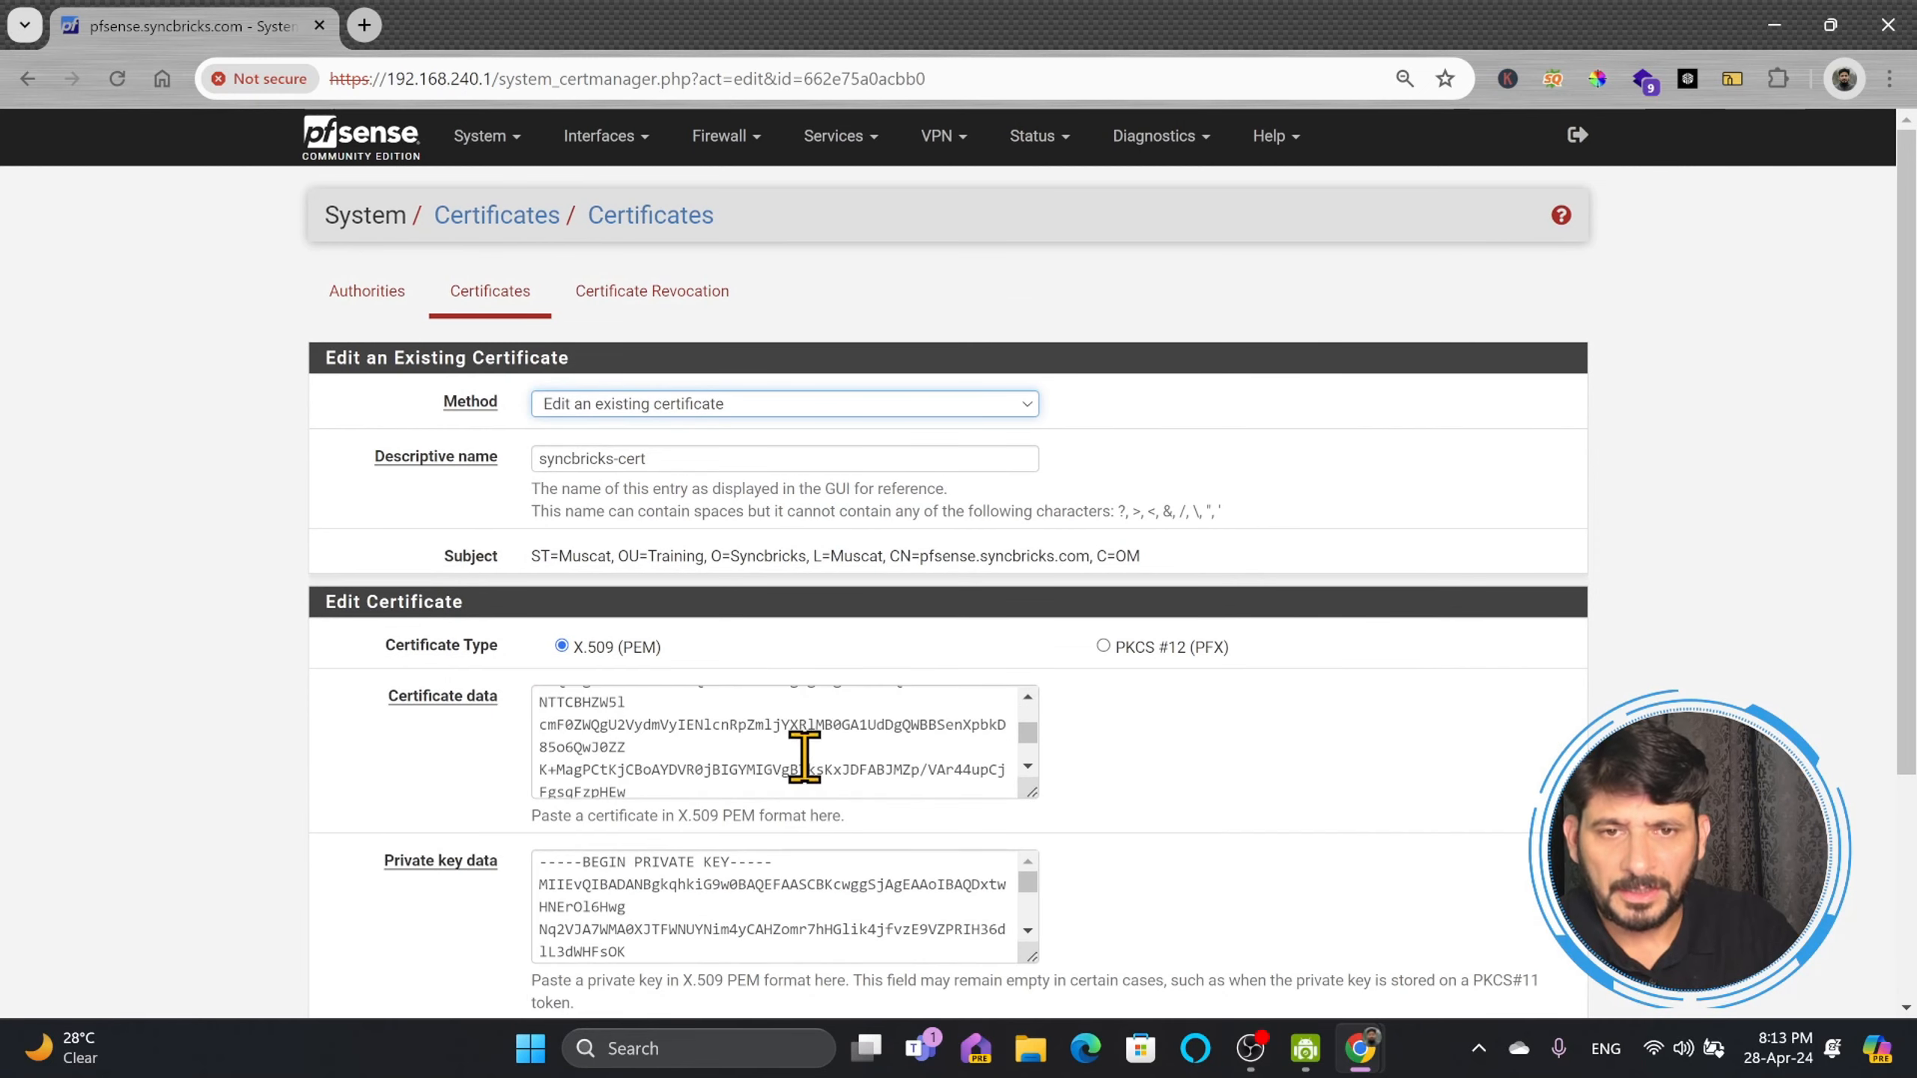
{"action": "scroll", "coordinate": [796, 775], "scroll_direction": "down", "scroll_amount": 6}
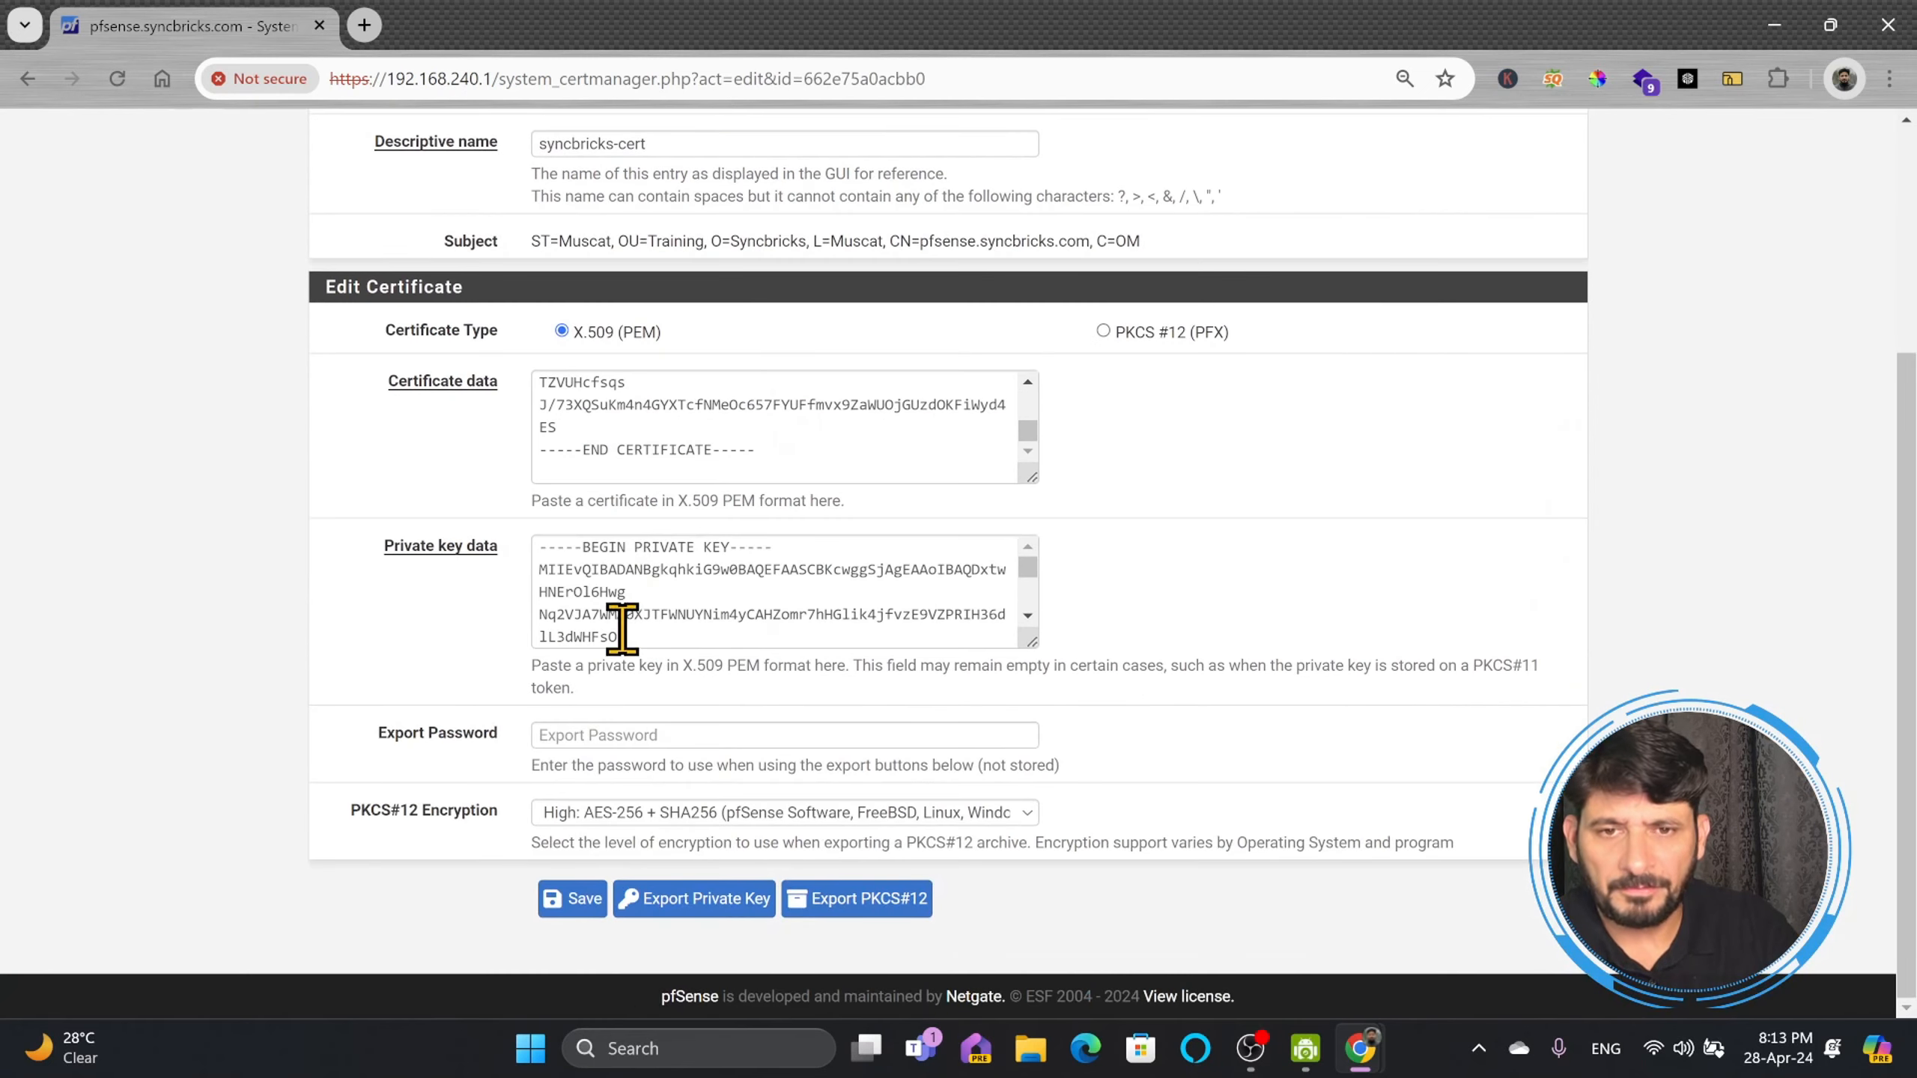
{"action": "left_click", "coordinate": [574, 900]}
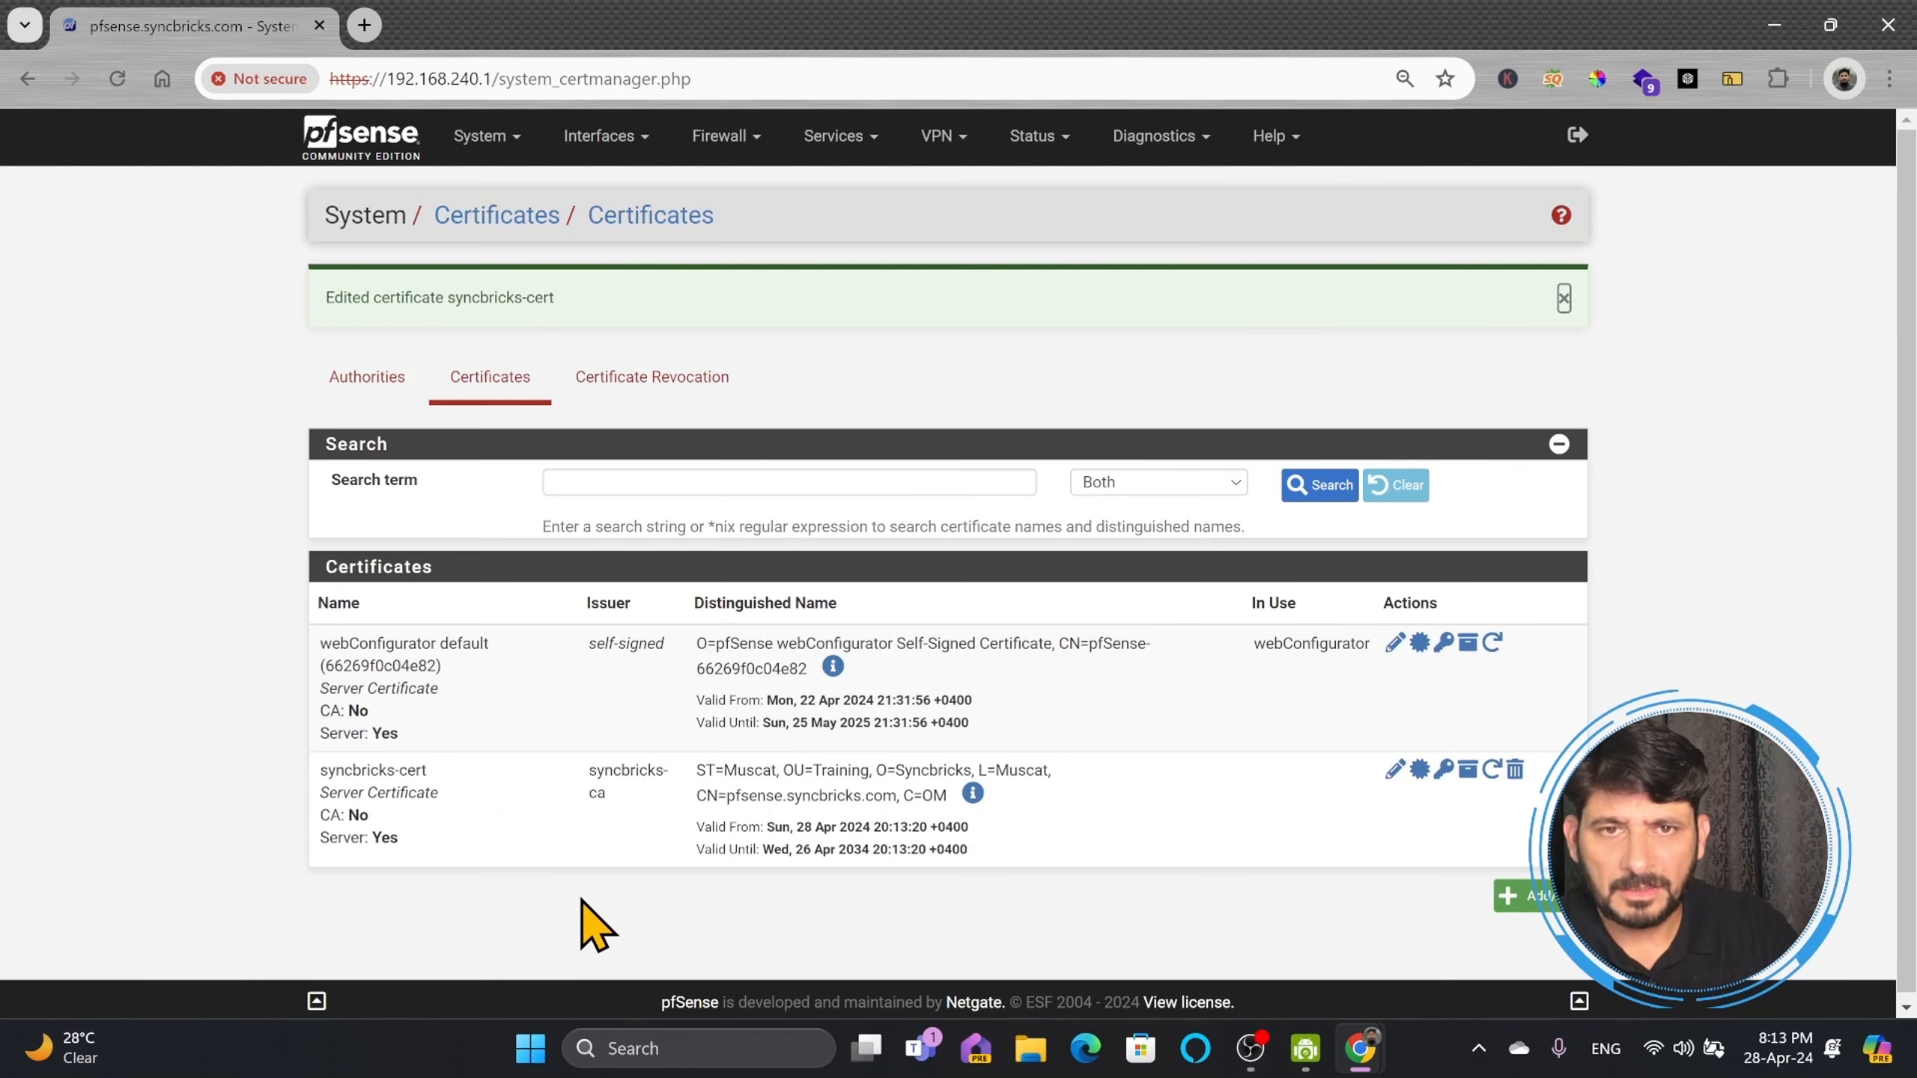
{"action": "left_click", "coordinate": [386, 387]}
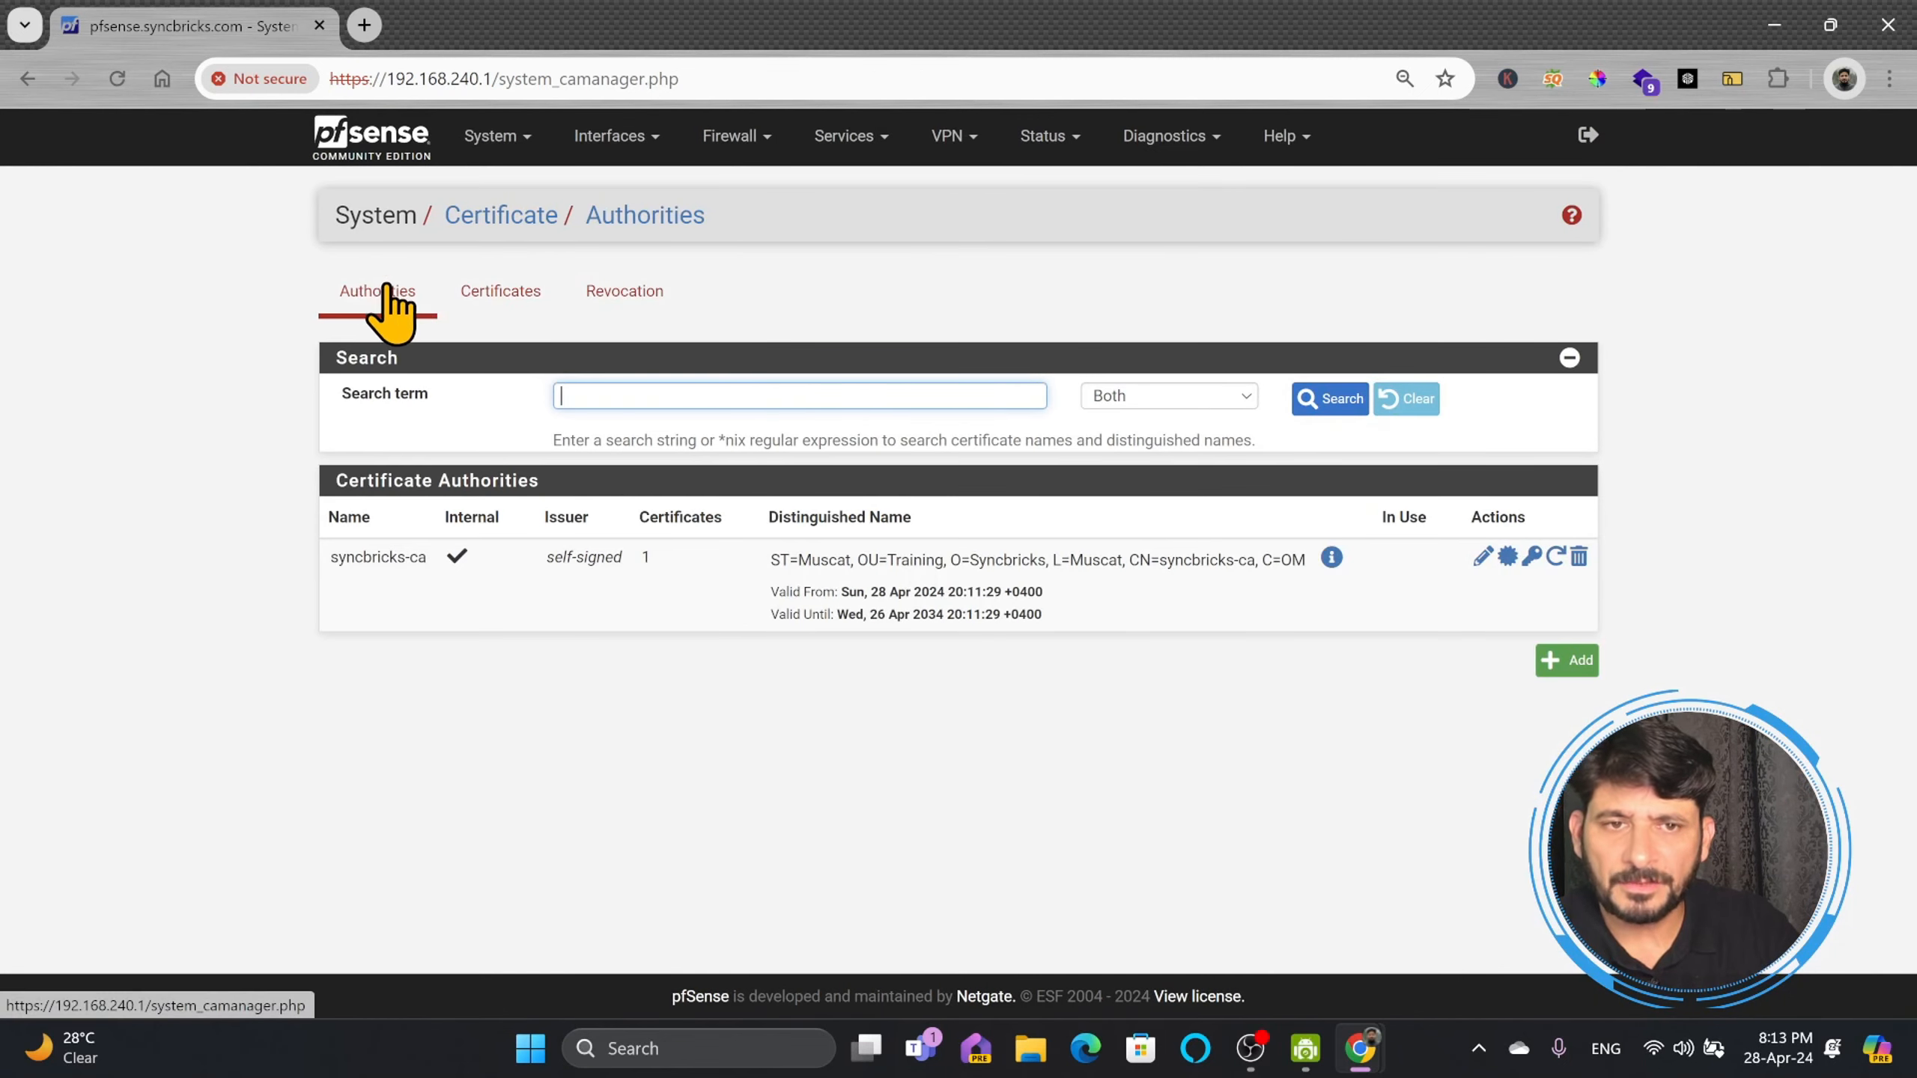
{"action": "left_click", "coordinate": [501, 295]}
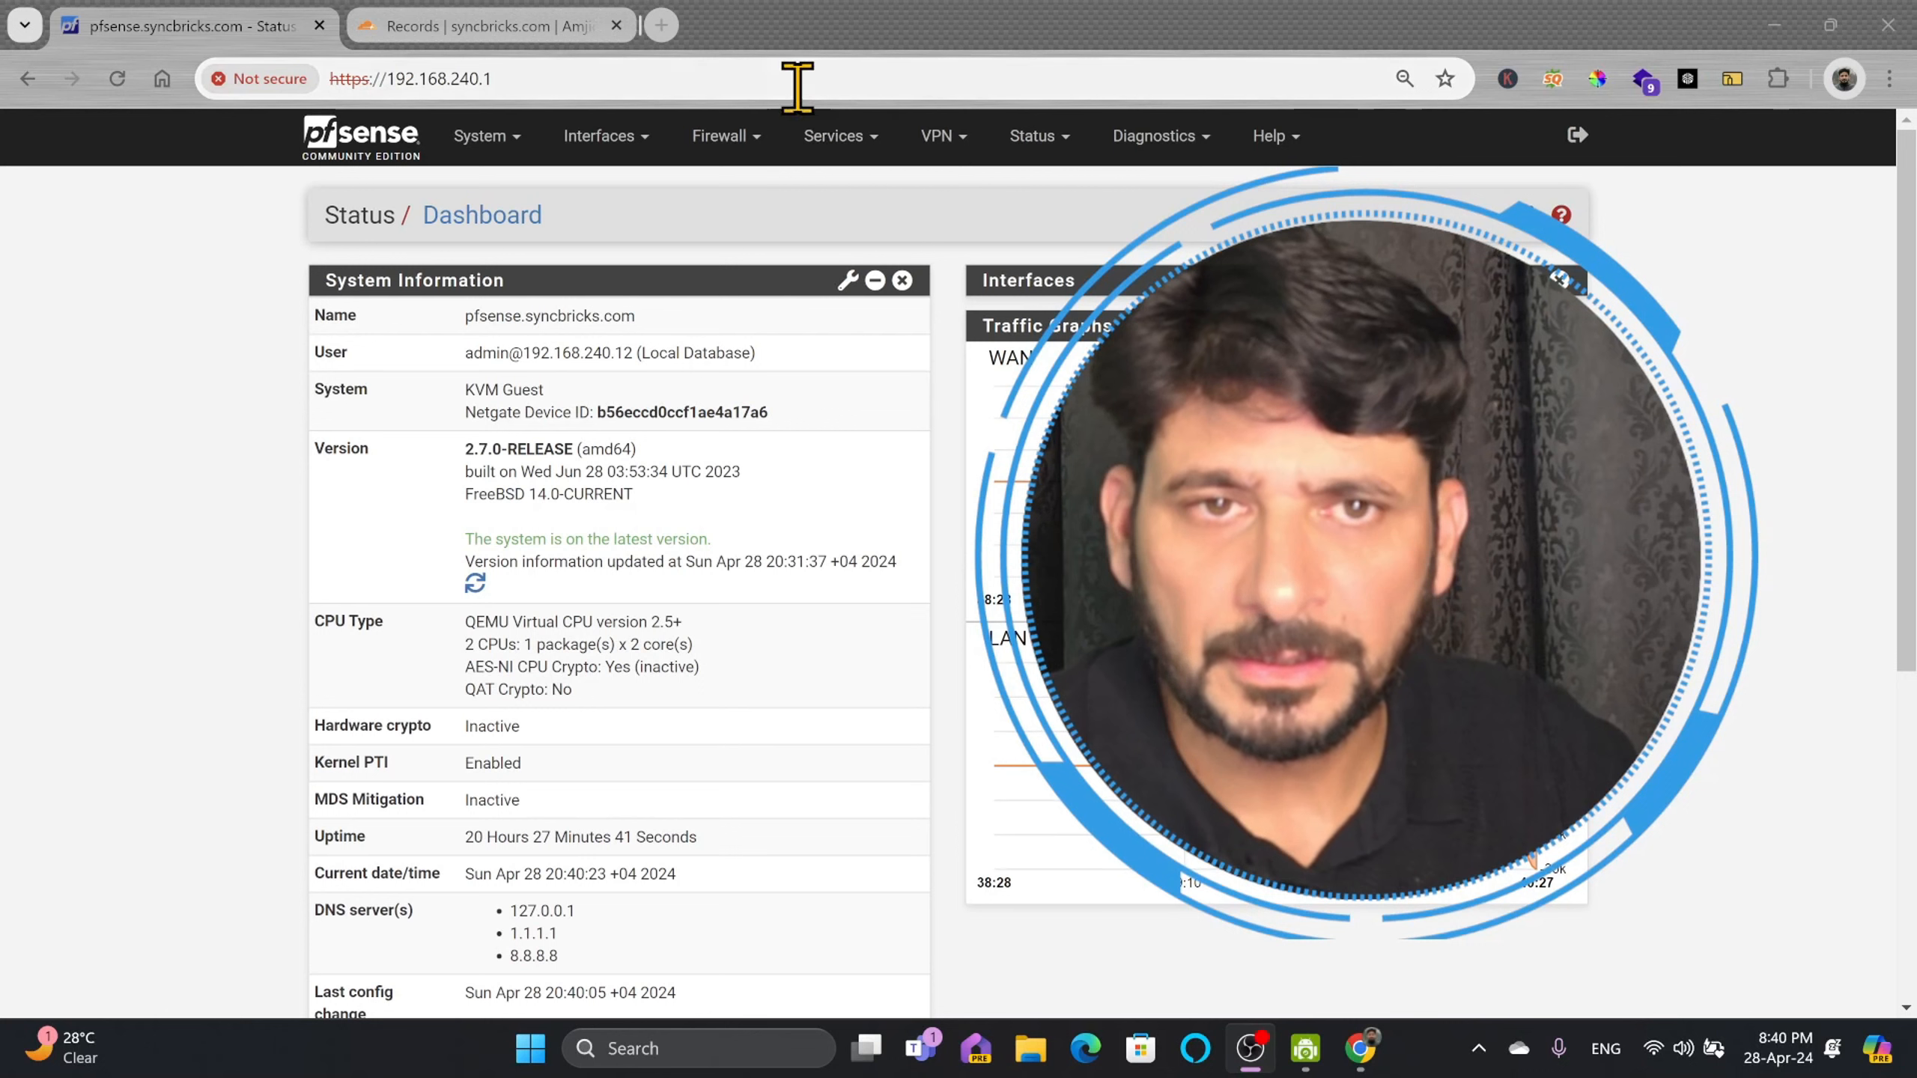
Step: Skip the wizard and bring up a blank OpenVPN server form from VPN > OpenVPN
{"action": "left_click", "coordinate": [940, 137]}
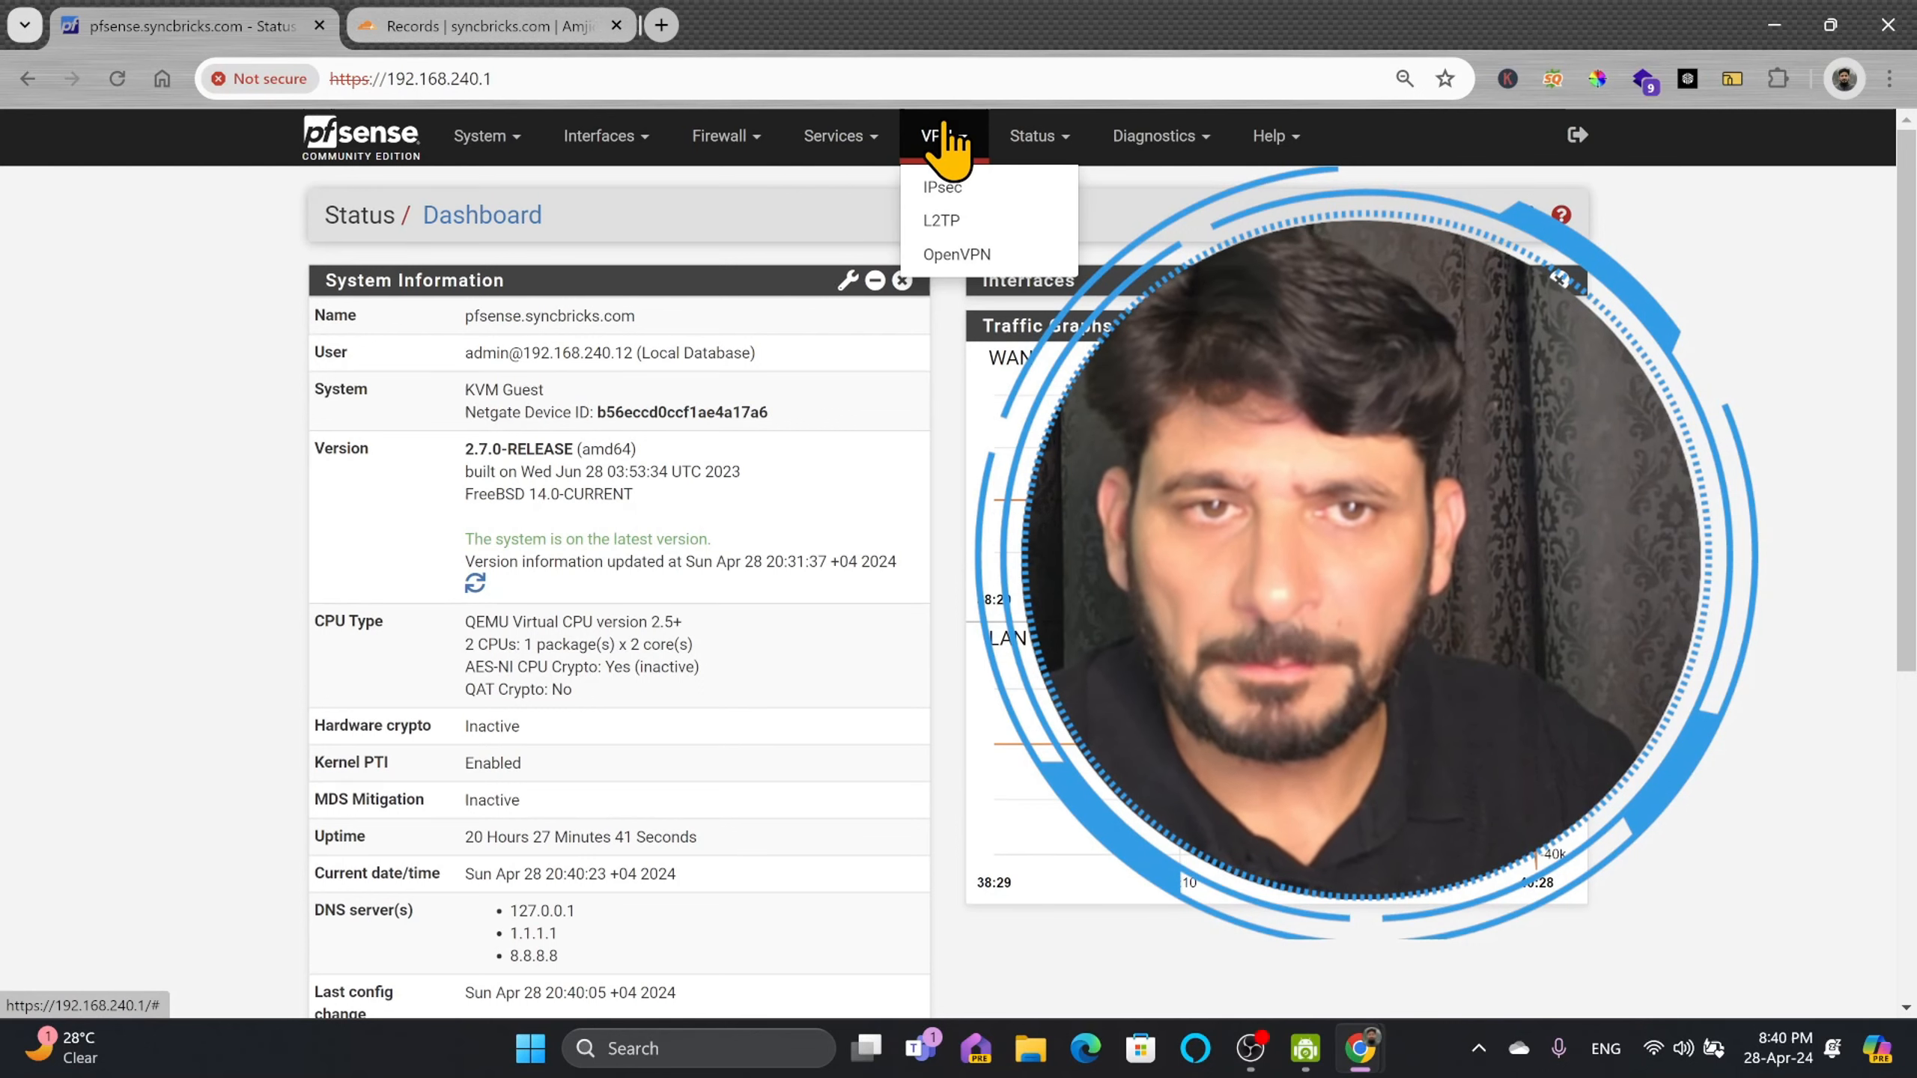
{"action": "left_click", "coordinate": [958, 255]}
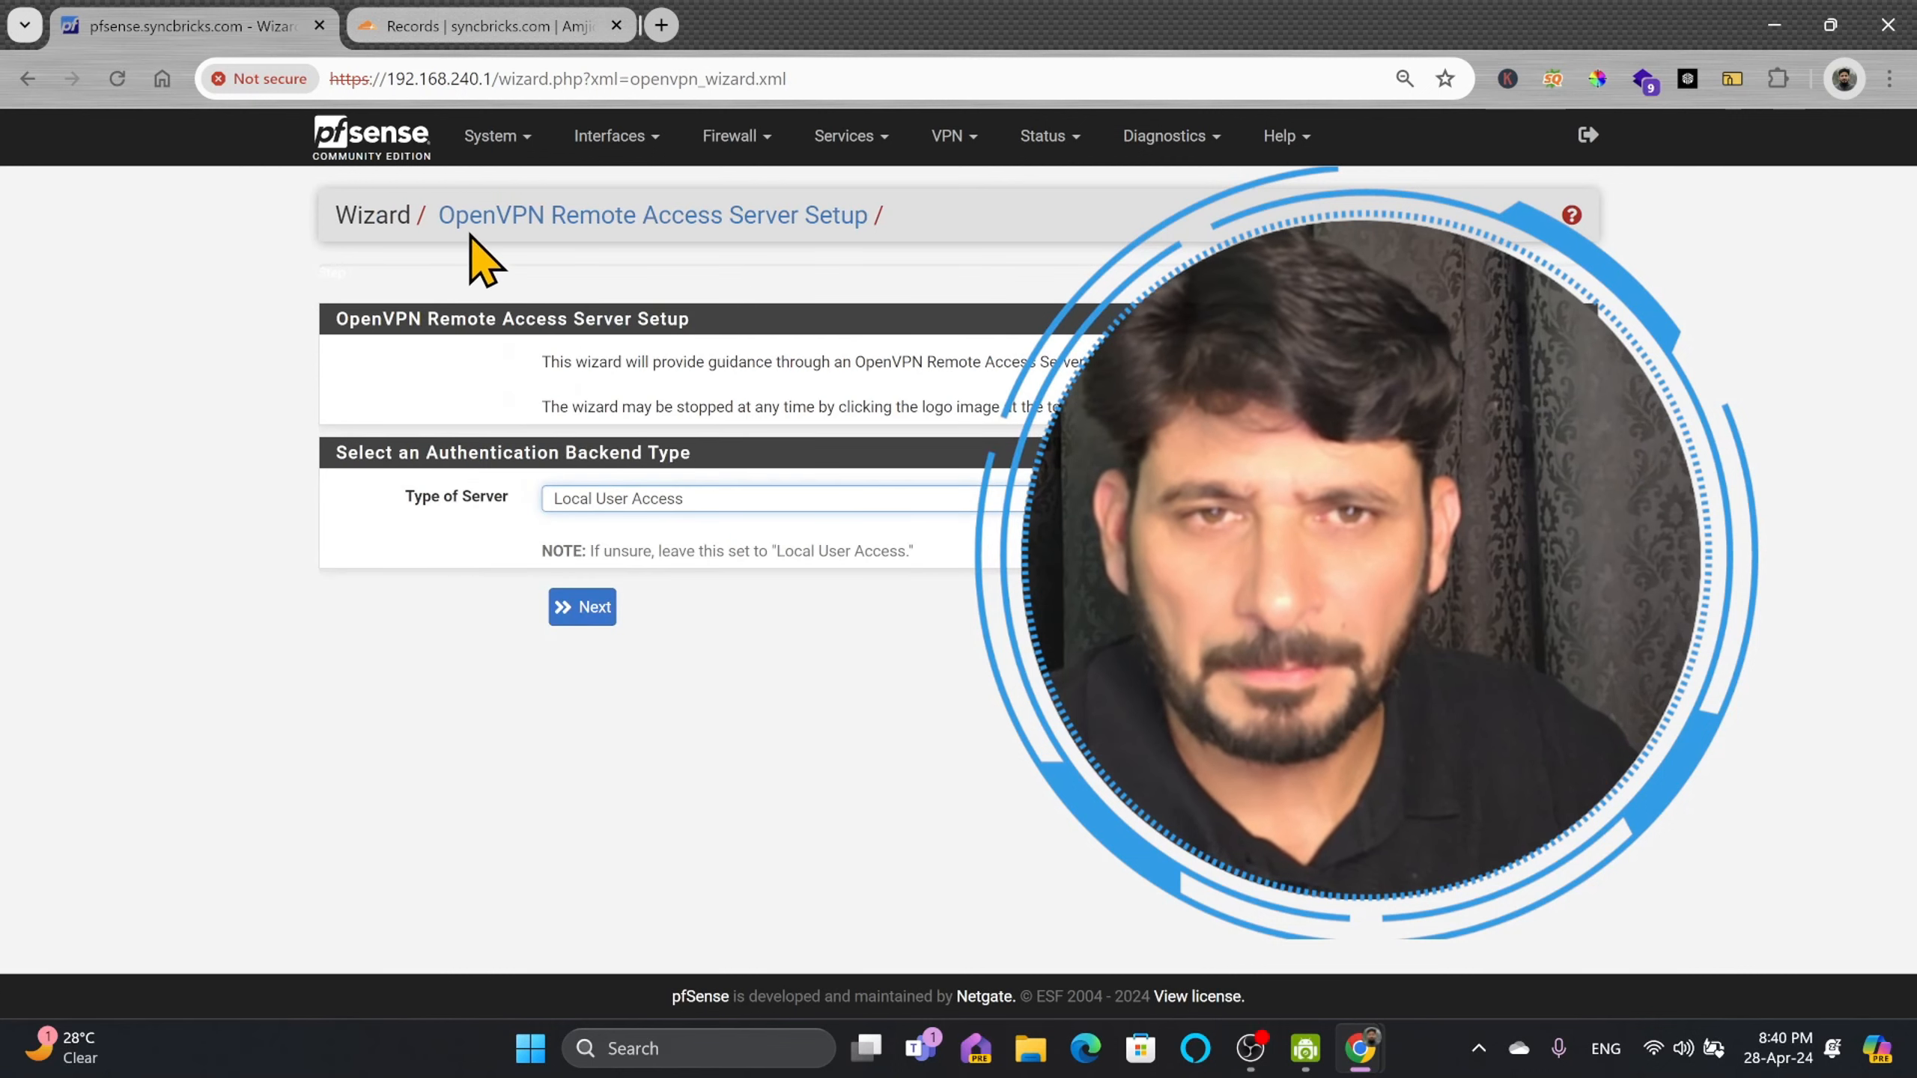
{"action": "left_click", "coordinate": [949, 138]}
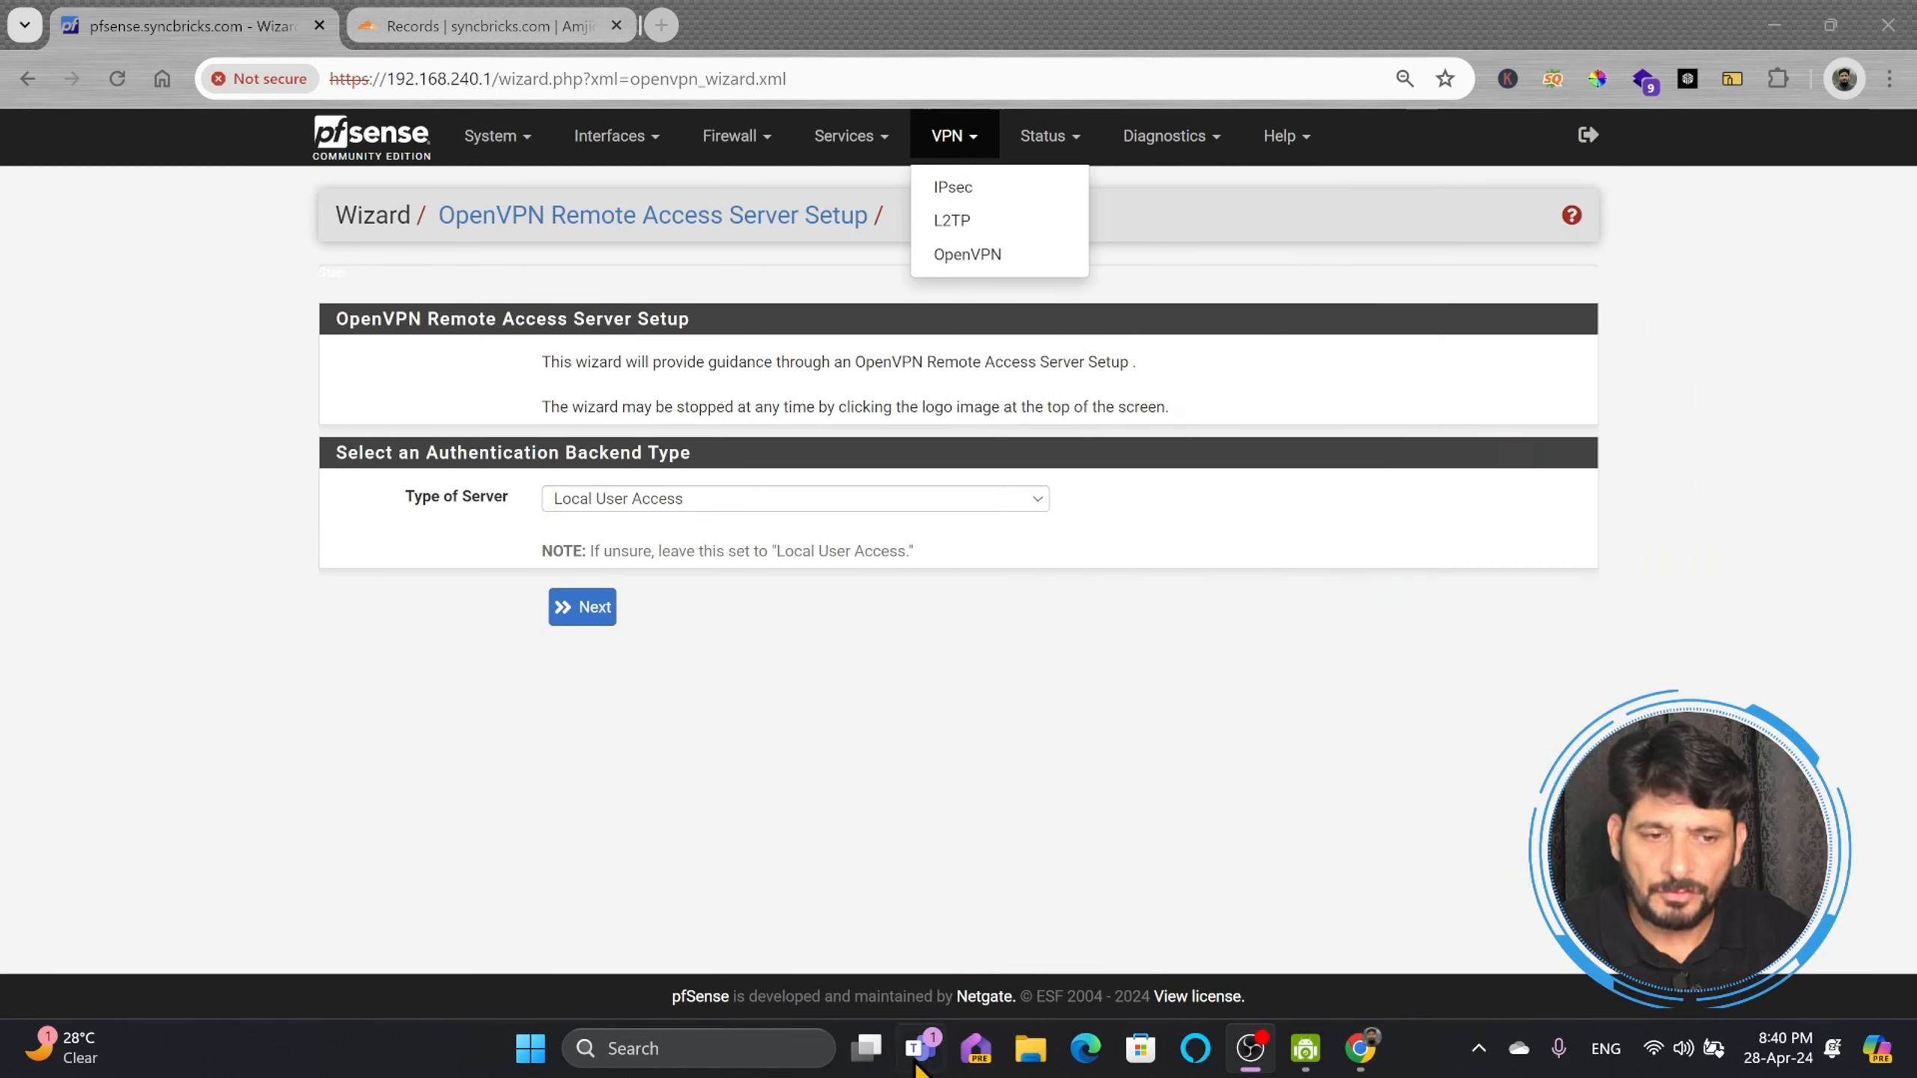
{"action": "left_click", "coordinate": [962, 256]}
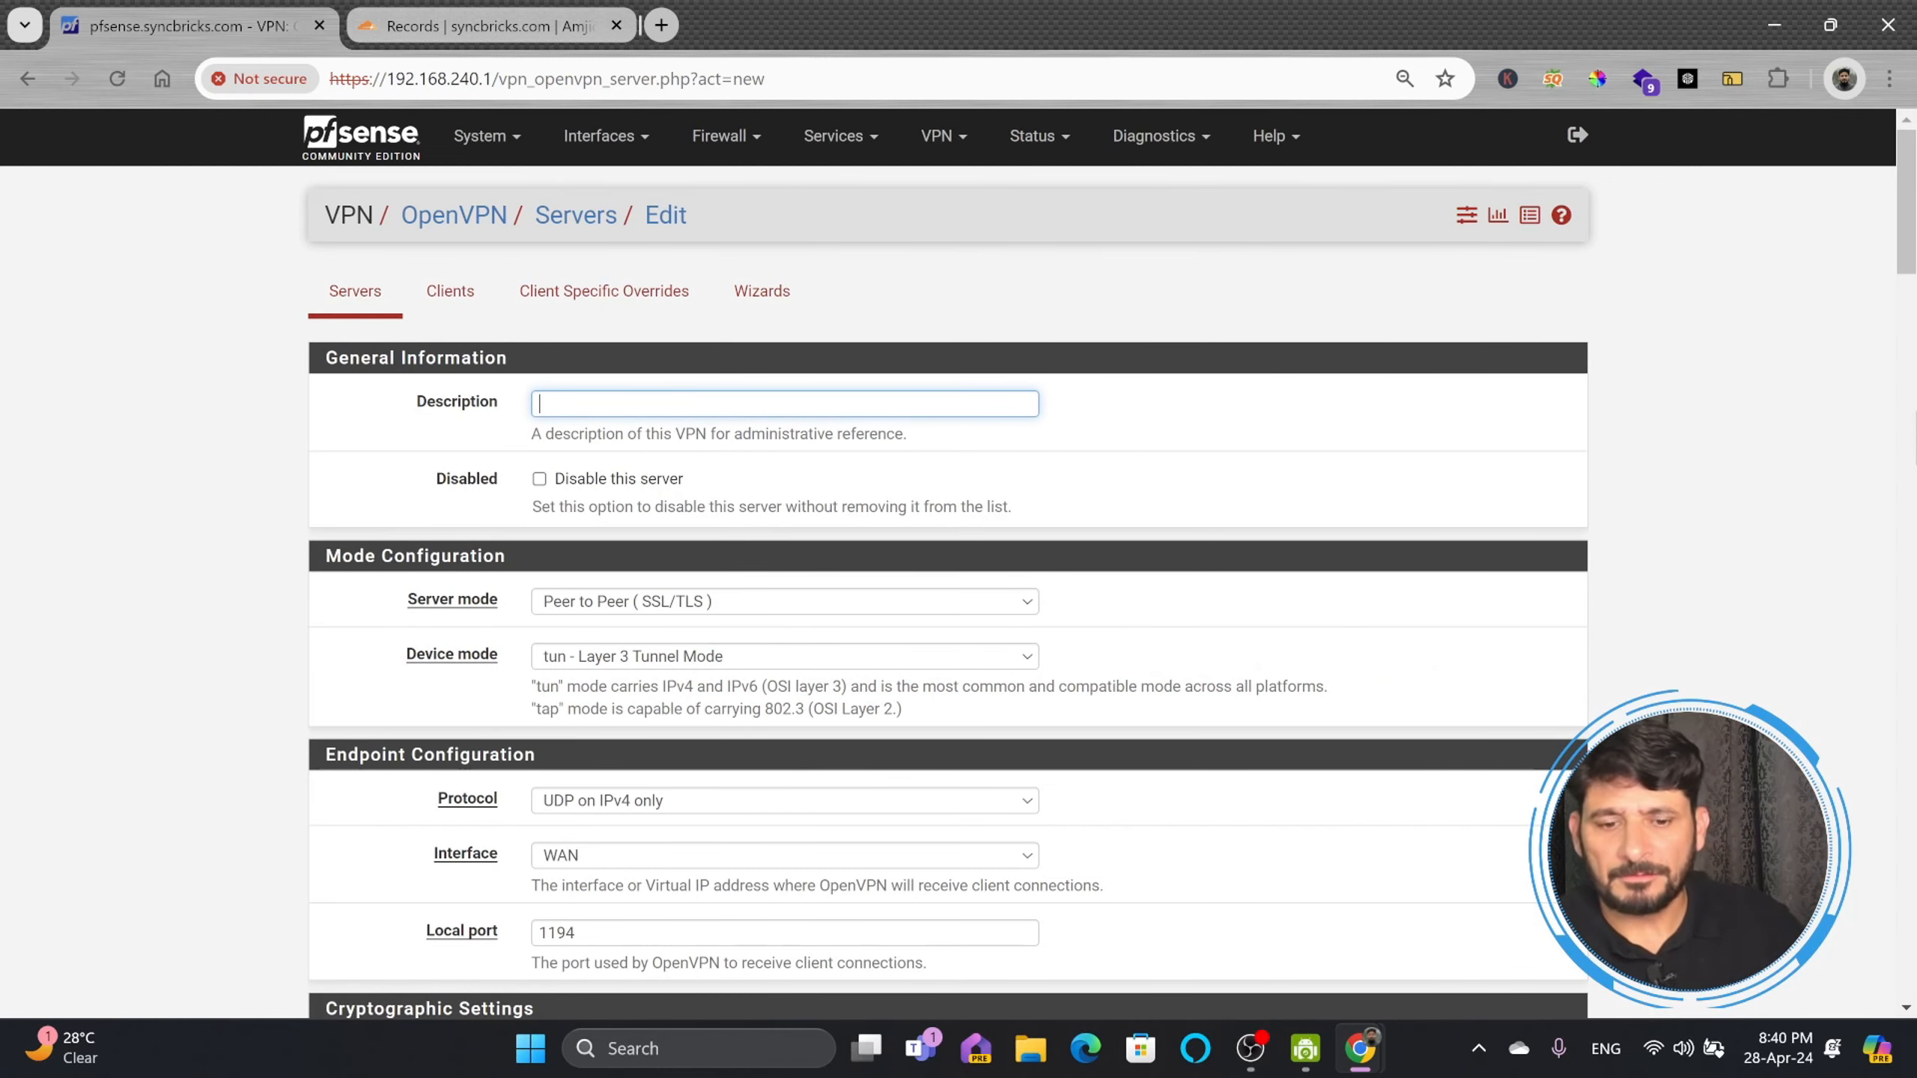
Step: Fill in the server description and choose Remote Access (User Auth) with the Local Database backend
{"action": "type", "text": "amjid"}
{"action": "key", "text": "Down"}
{"action": "key", "text": "Return"}
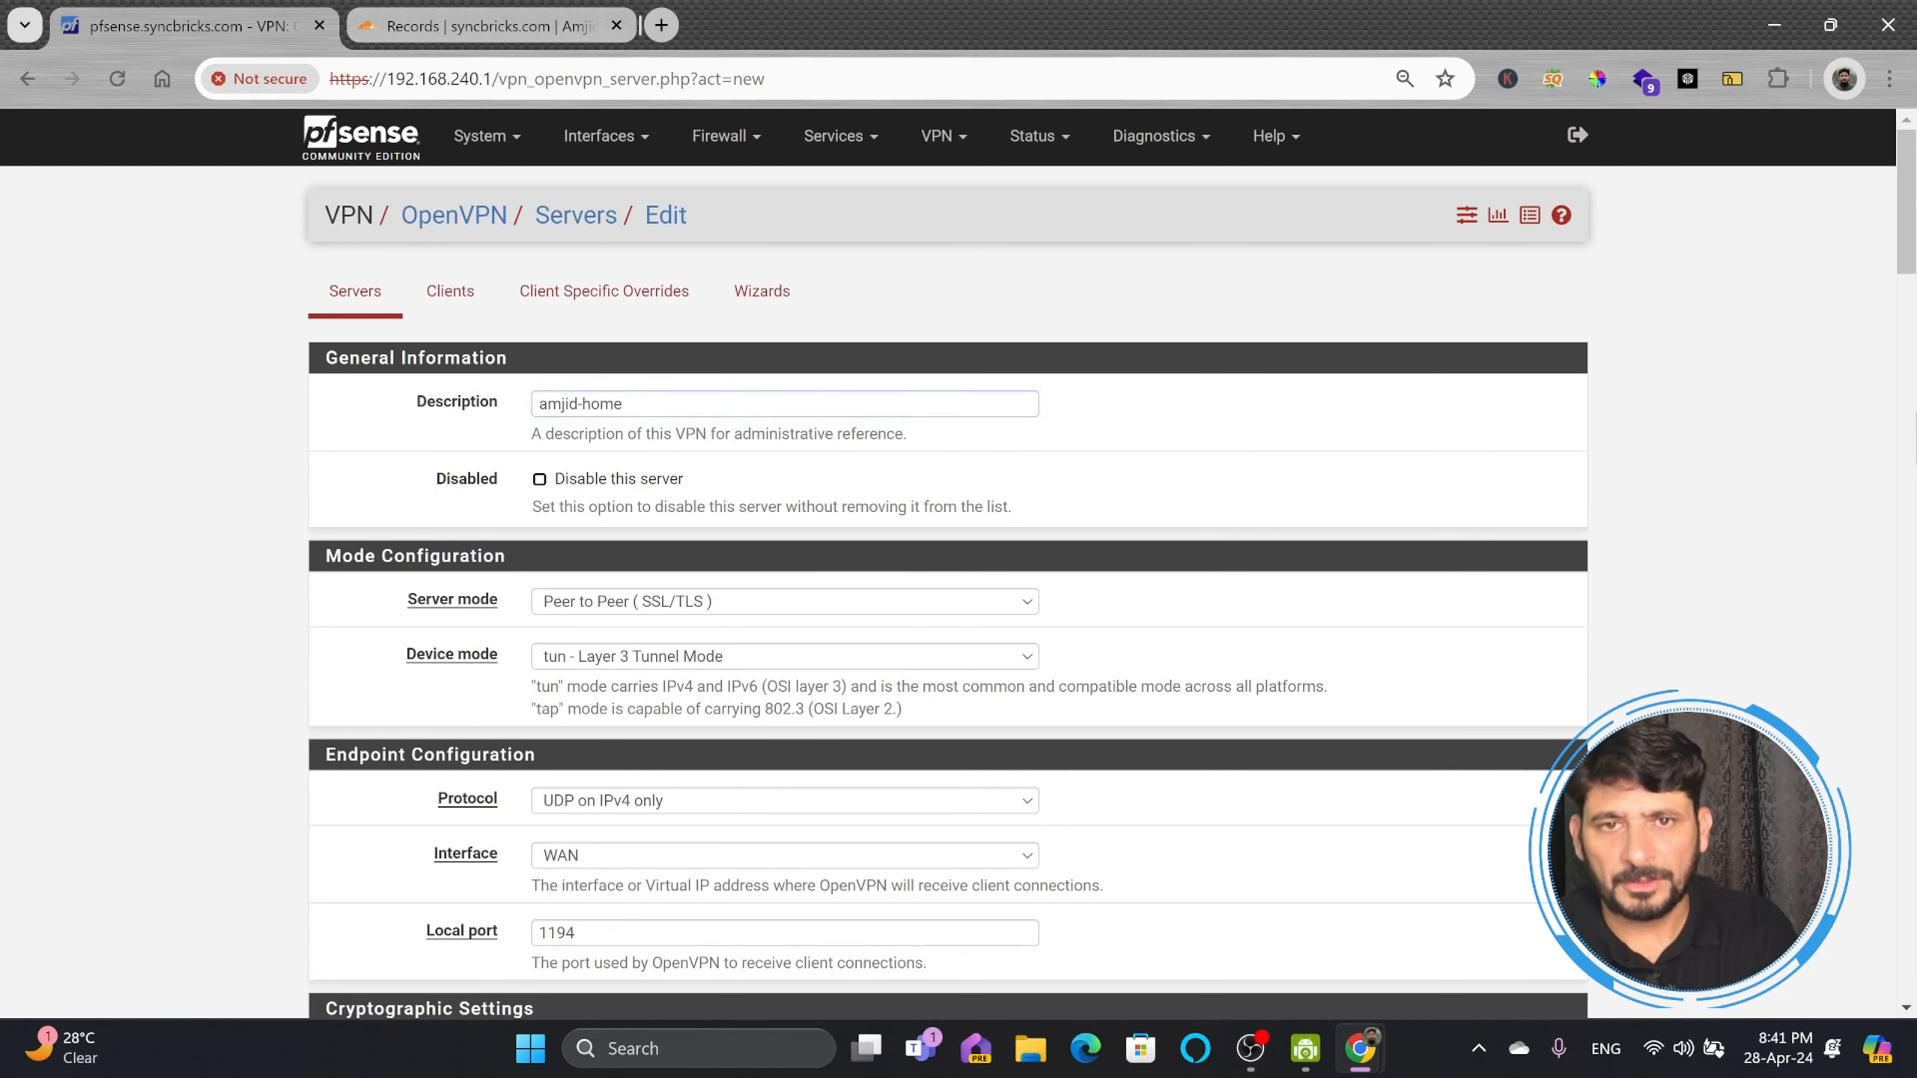
{"action": "left_click", "coordinate": [593, 603]}
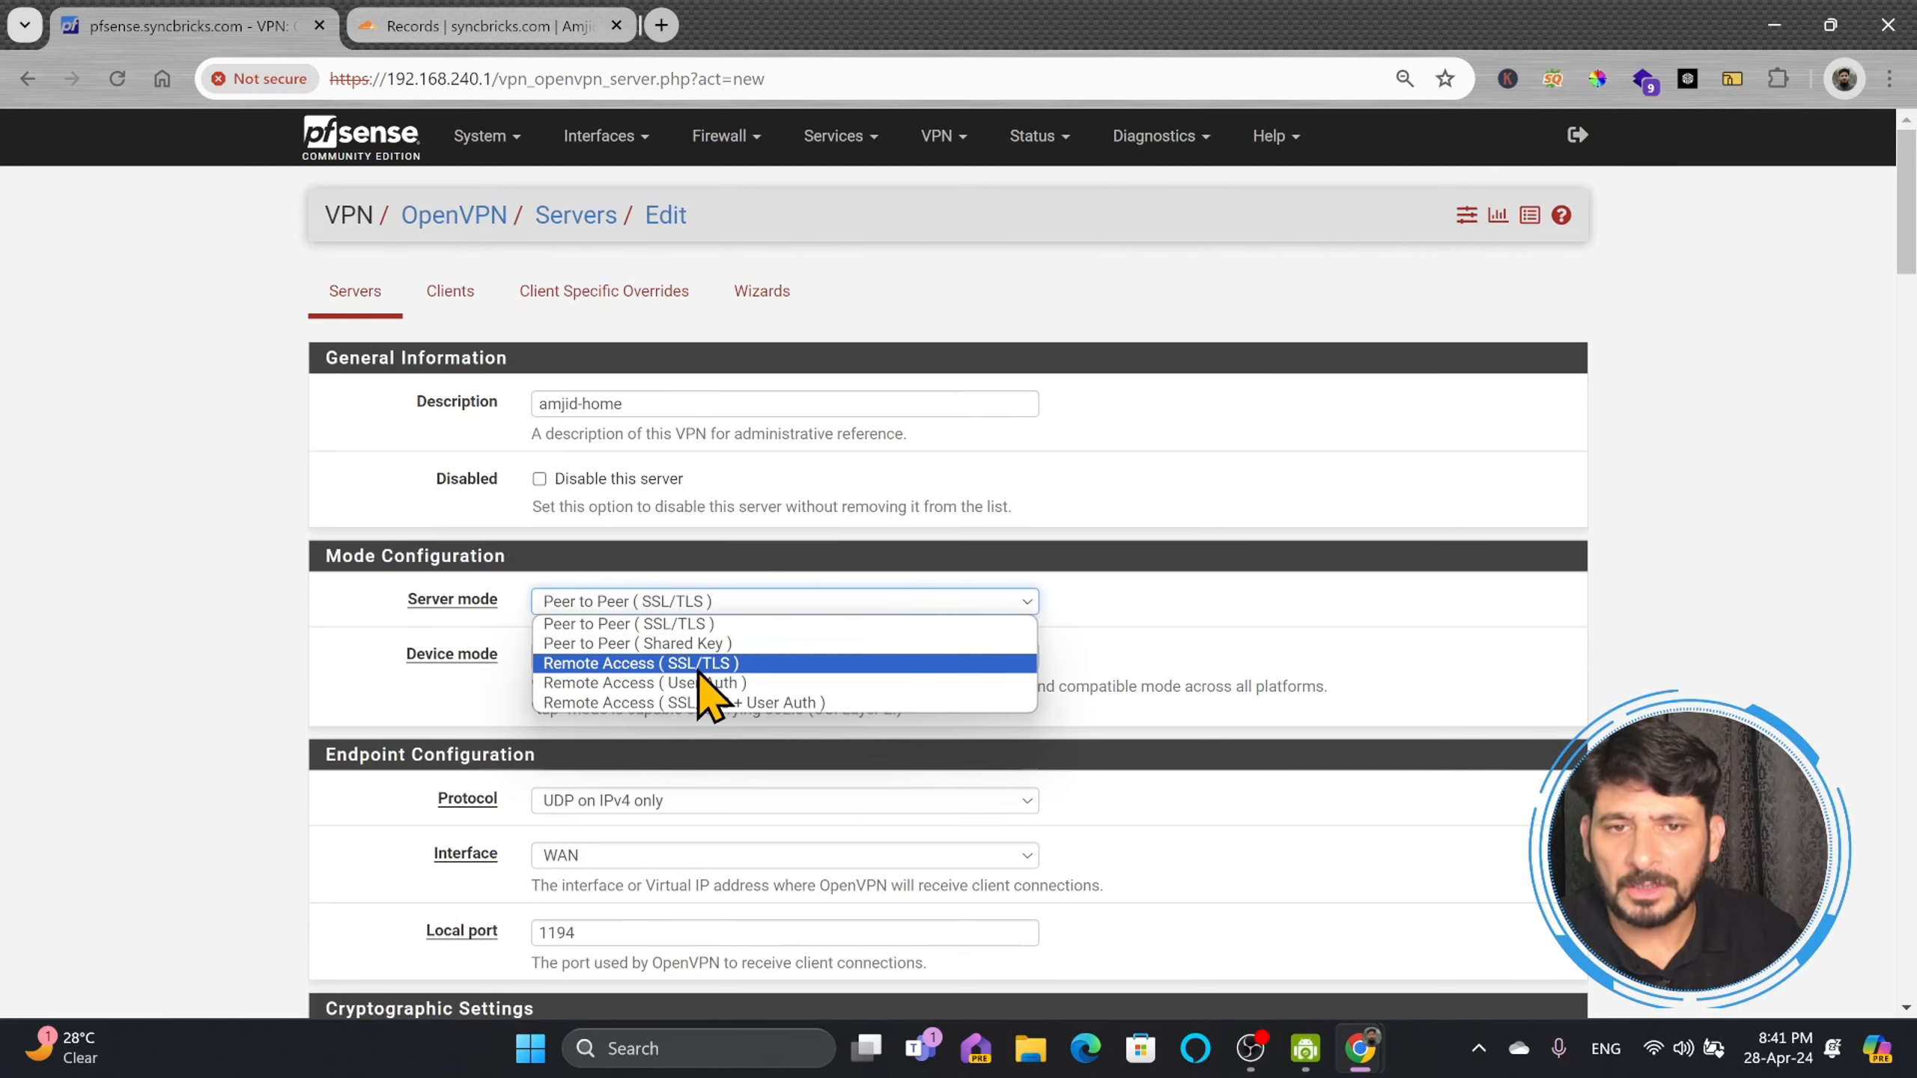
{"action": "left_click", "coordinate": [639, 683]}
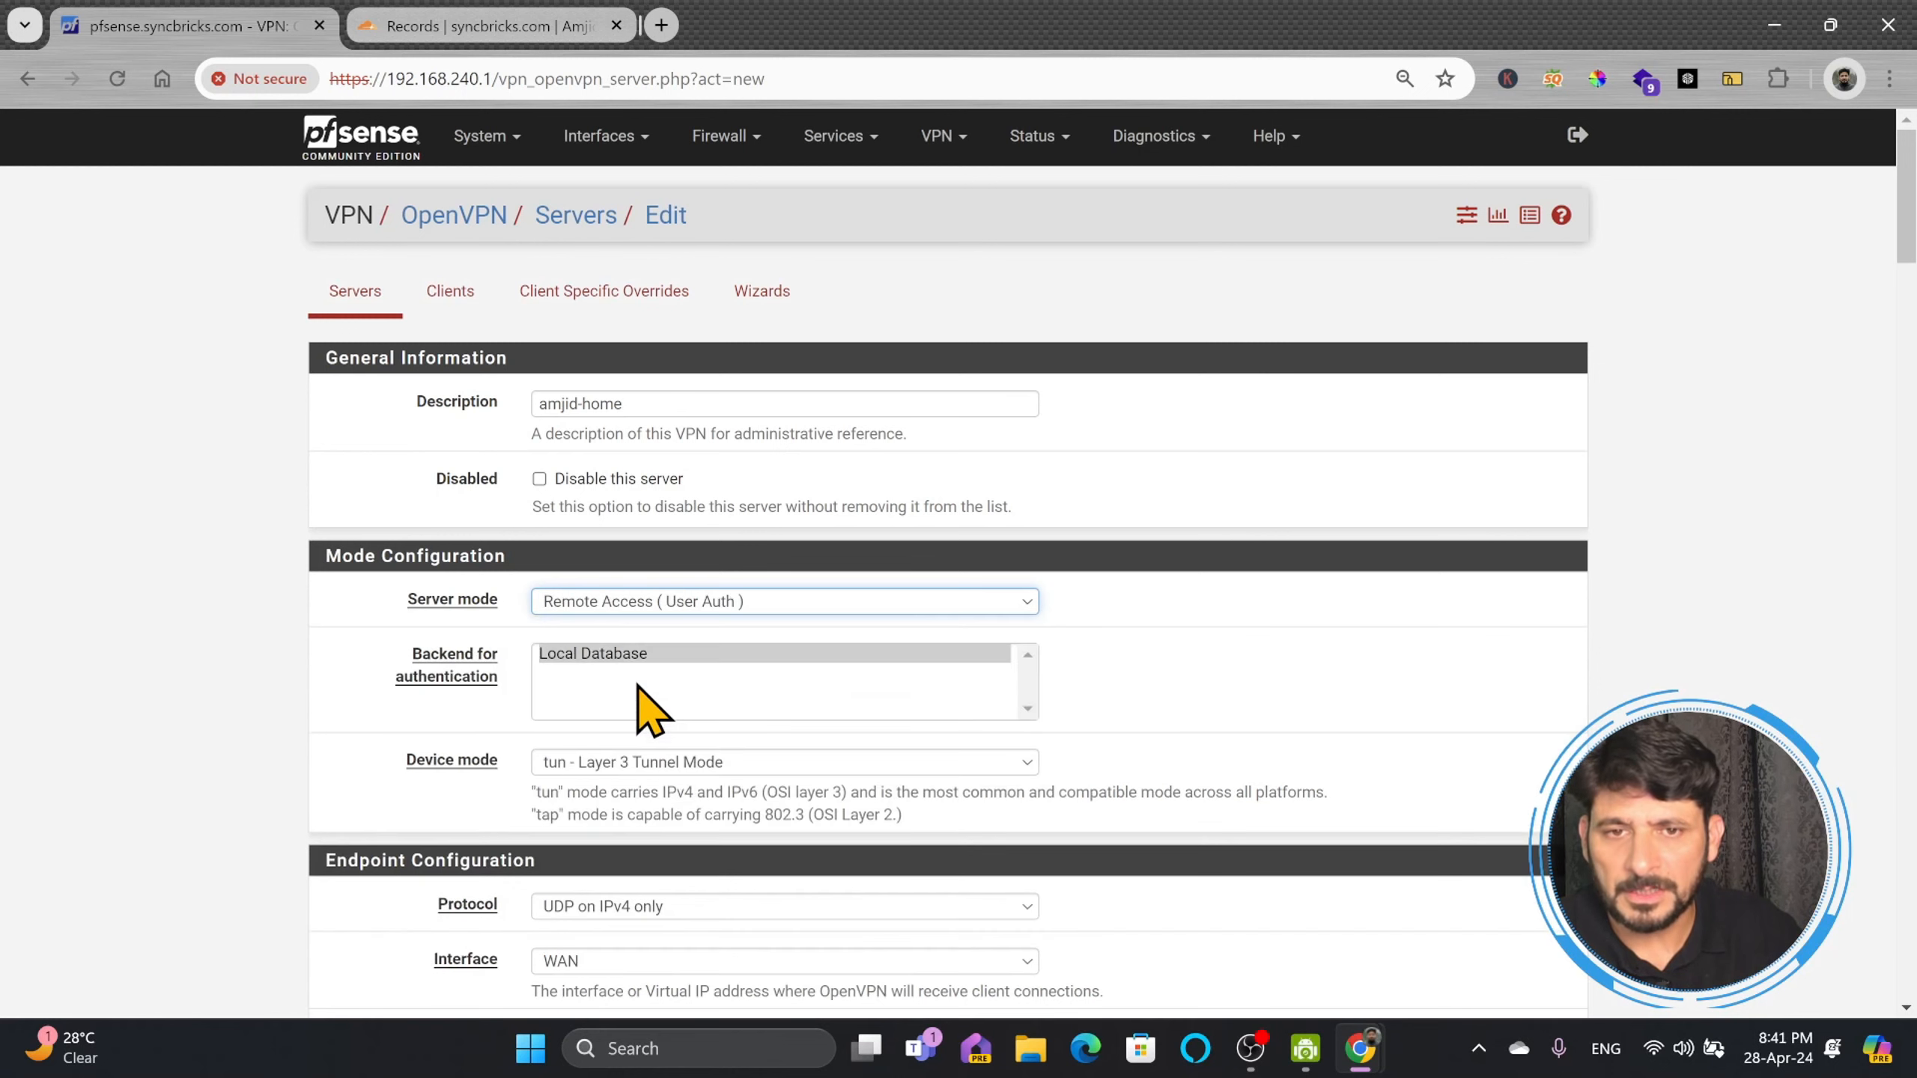
{"action": "left_click", "coordinate": [613, 654]}
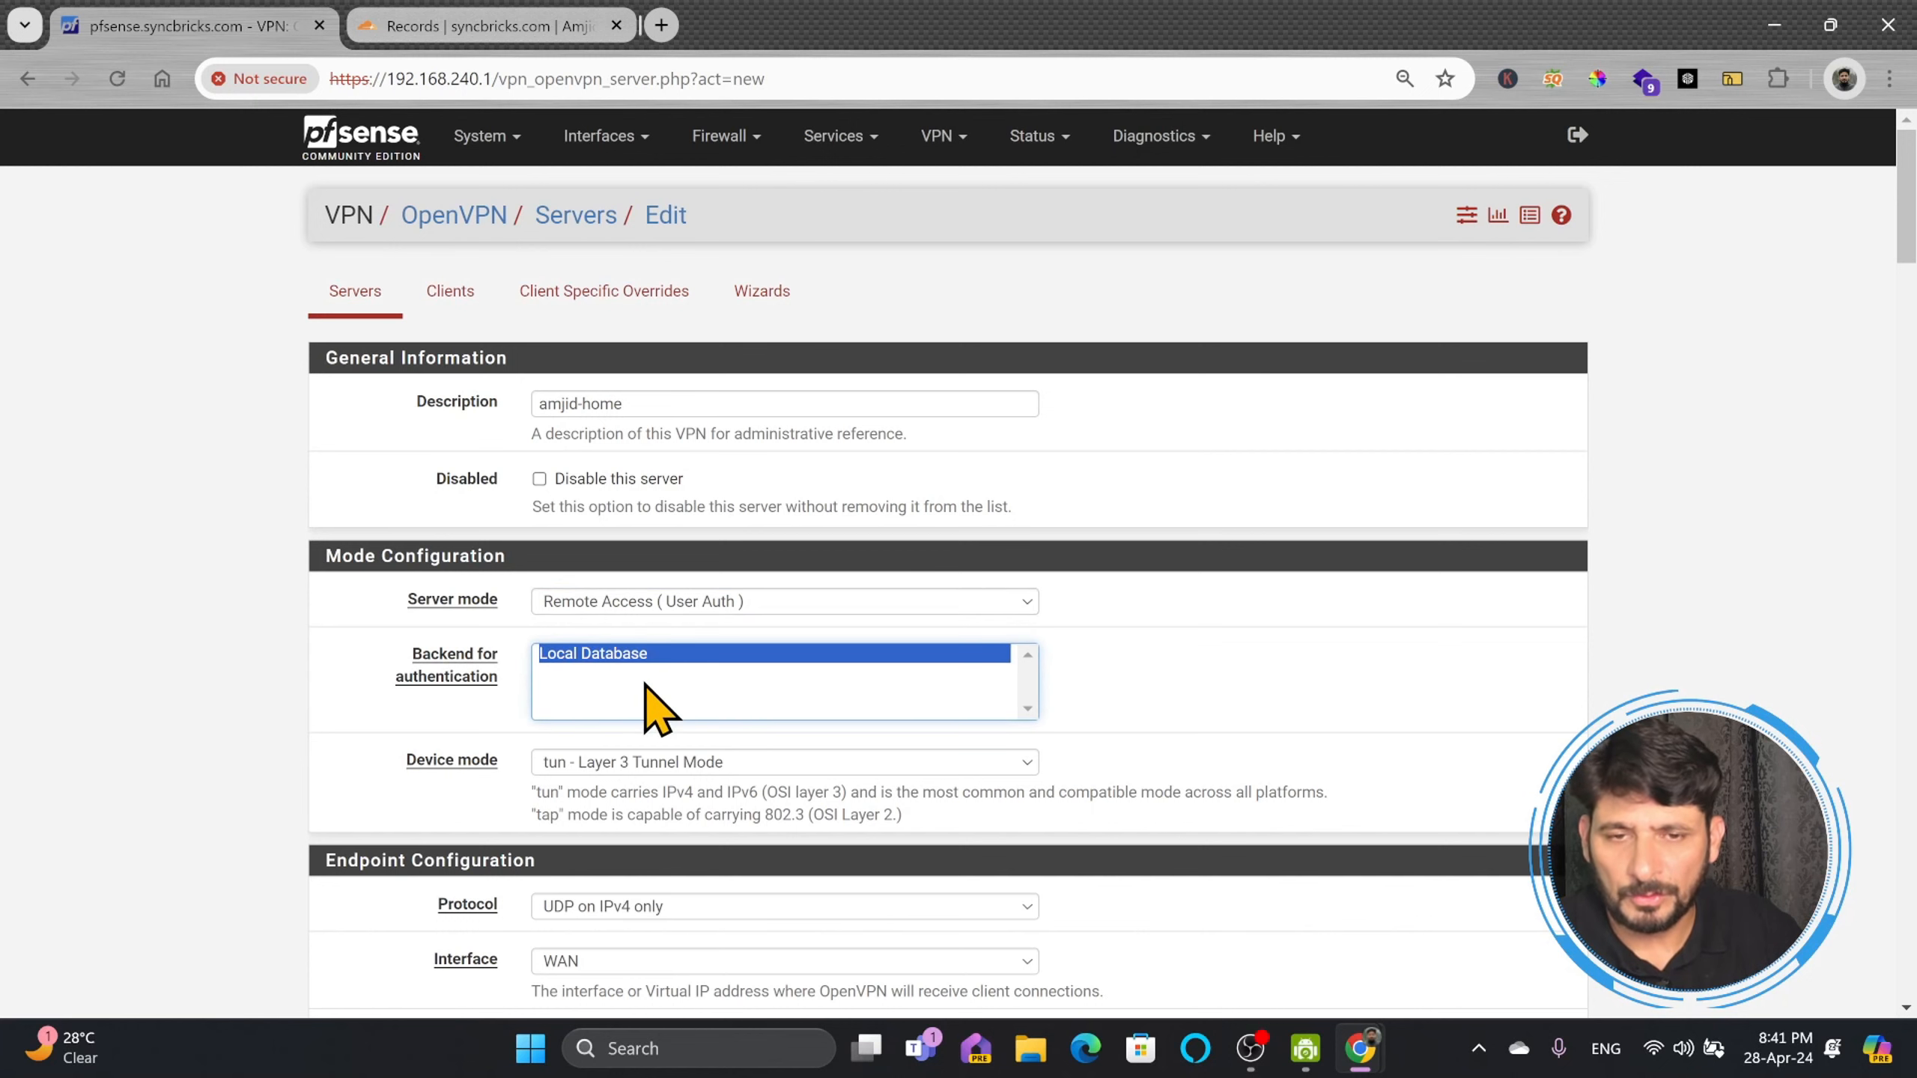
{"action": "scroll", "coordinate": [671, 703], "scroll_direction": "down", "scroll_amount": 3}
{"action": "left_click", "coordinate": [589, 713]}
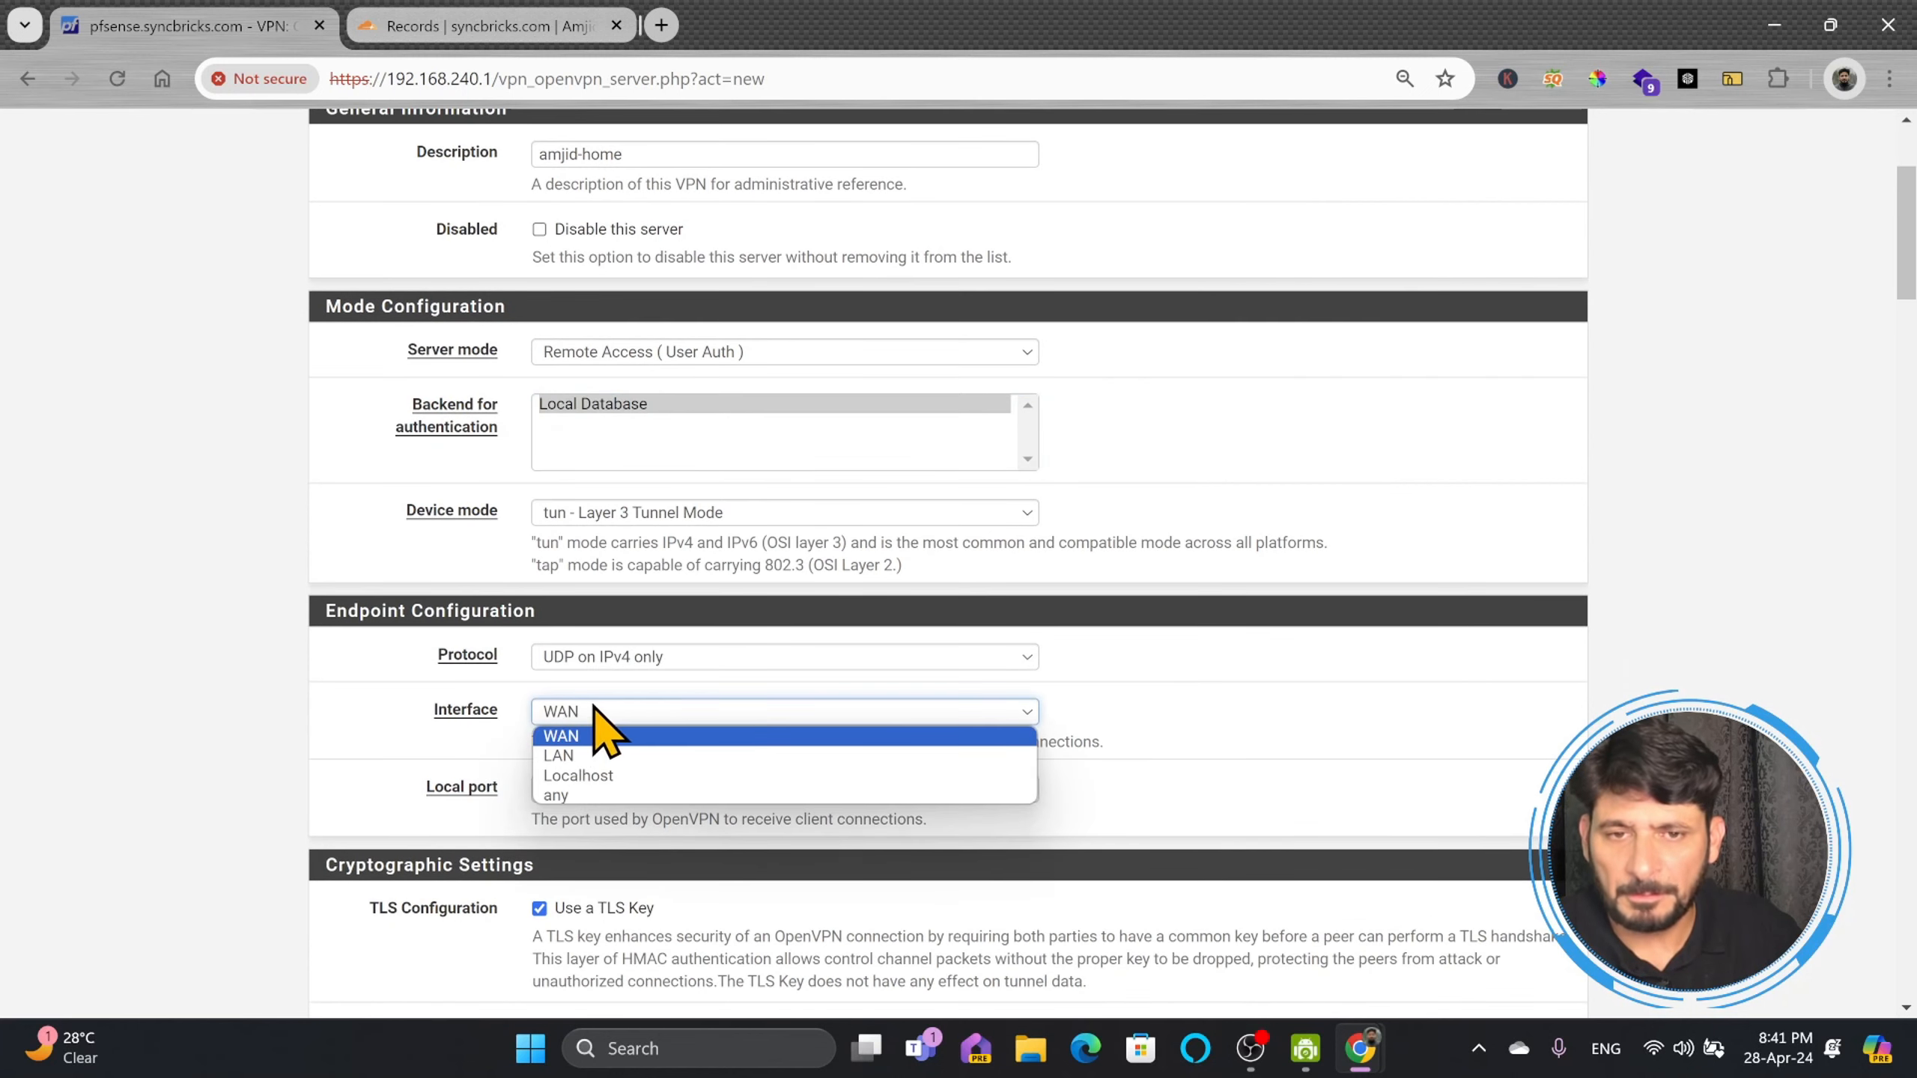
Step: Keep interface WAN and peer CA syncbricks-ca, and choose syncbricks-cert as server certificate
{"action": "left_click", "coordinate": [638, 710]}
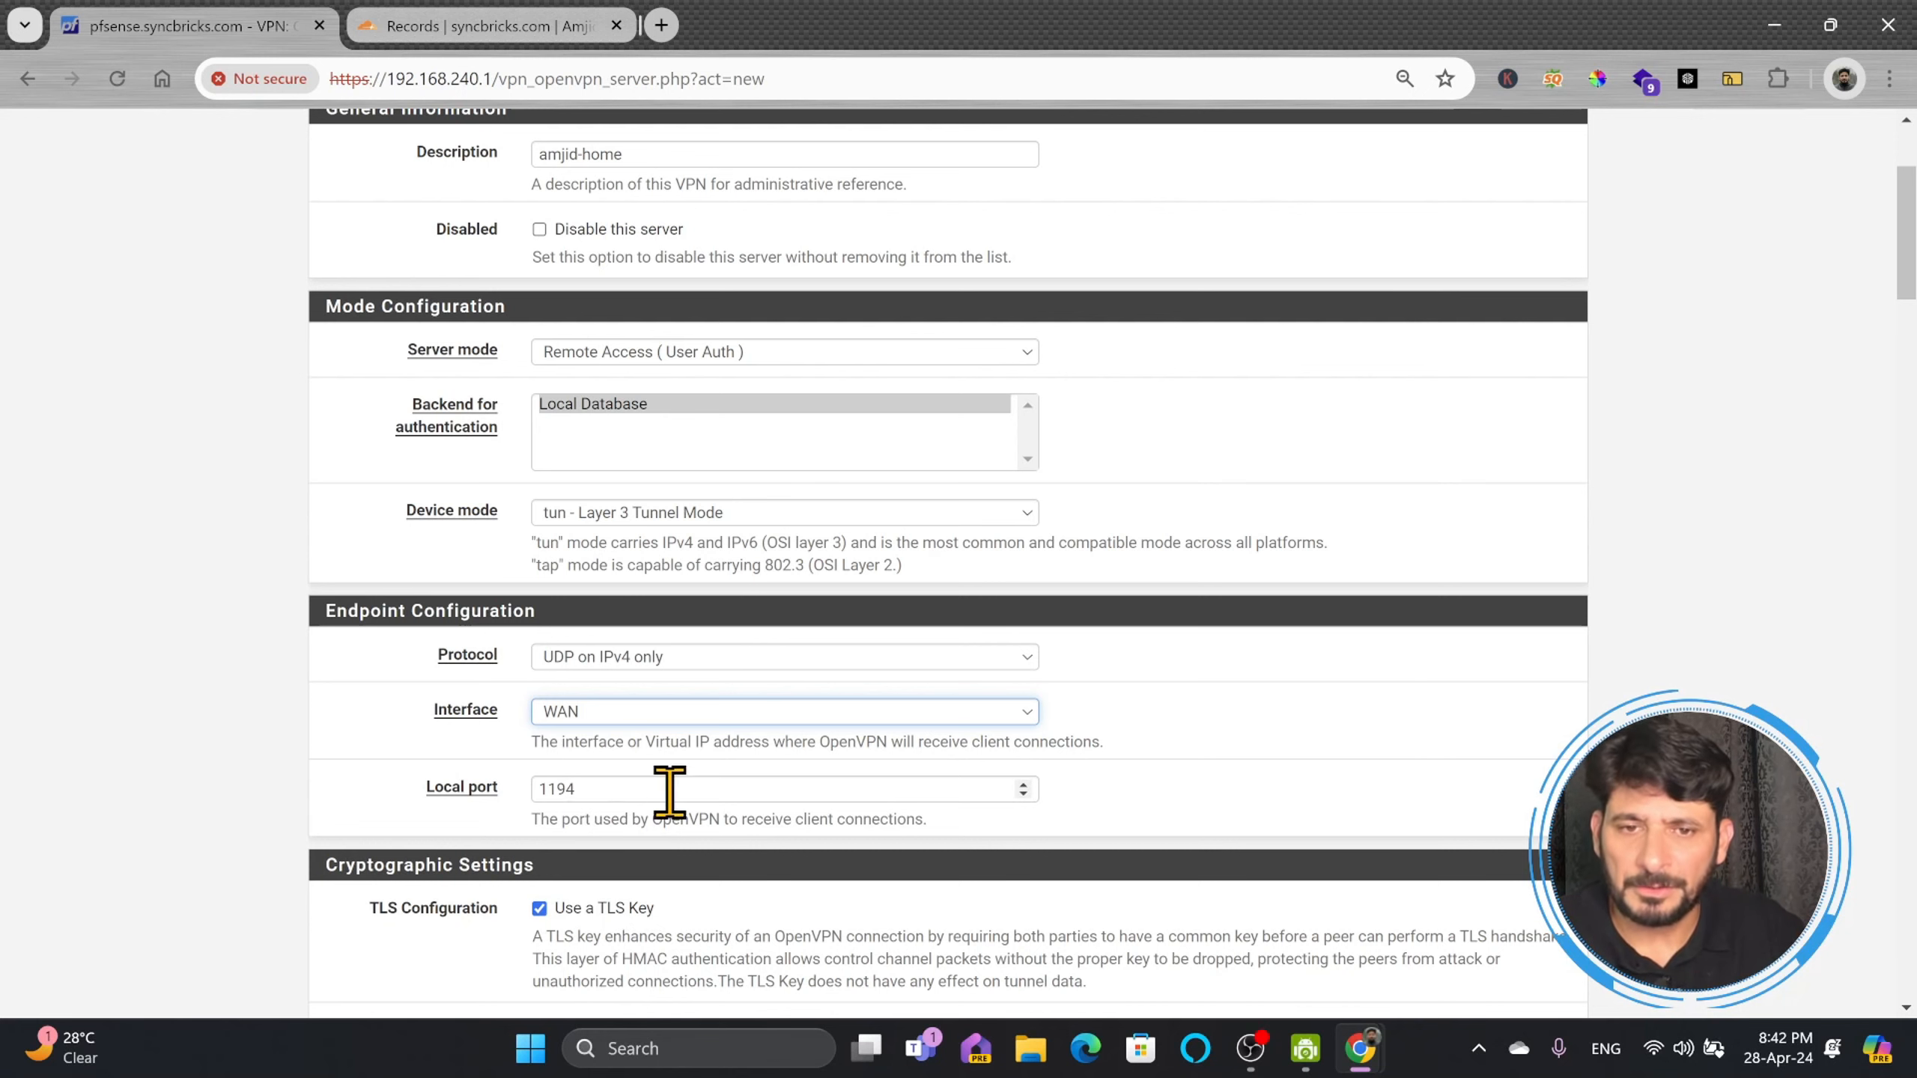
{"action": "scroll", "coordinate": [746, 802], "scroll_direction": "down", "scroll_amount": 5}
{"action": "scroll", "coordinate": [747, 802], "scroll_direction": "down", "scroll_amount": 2}
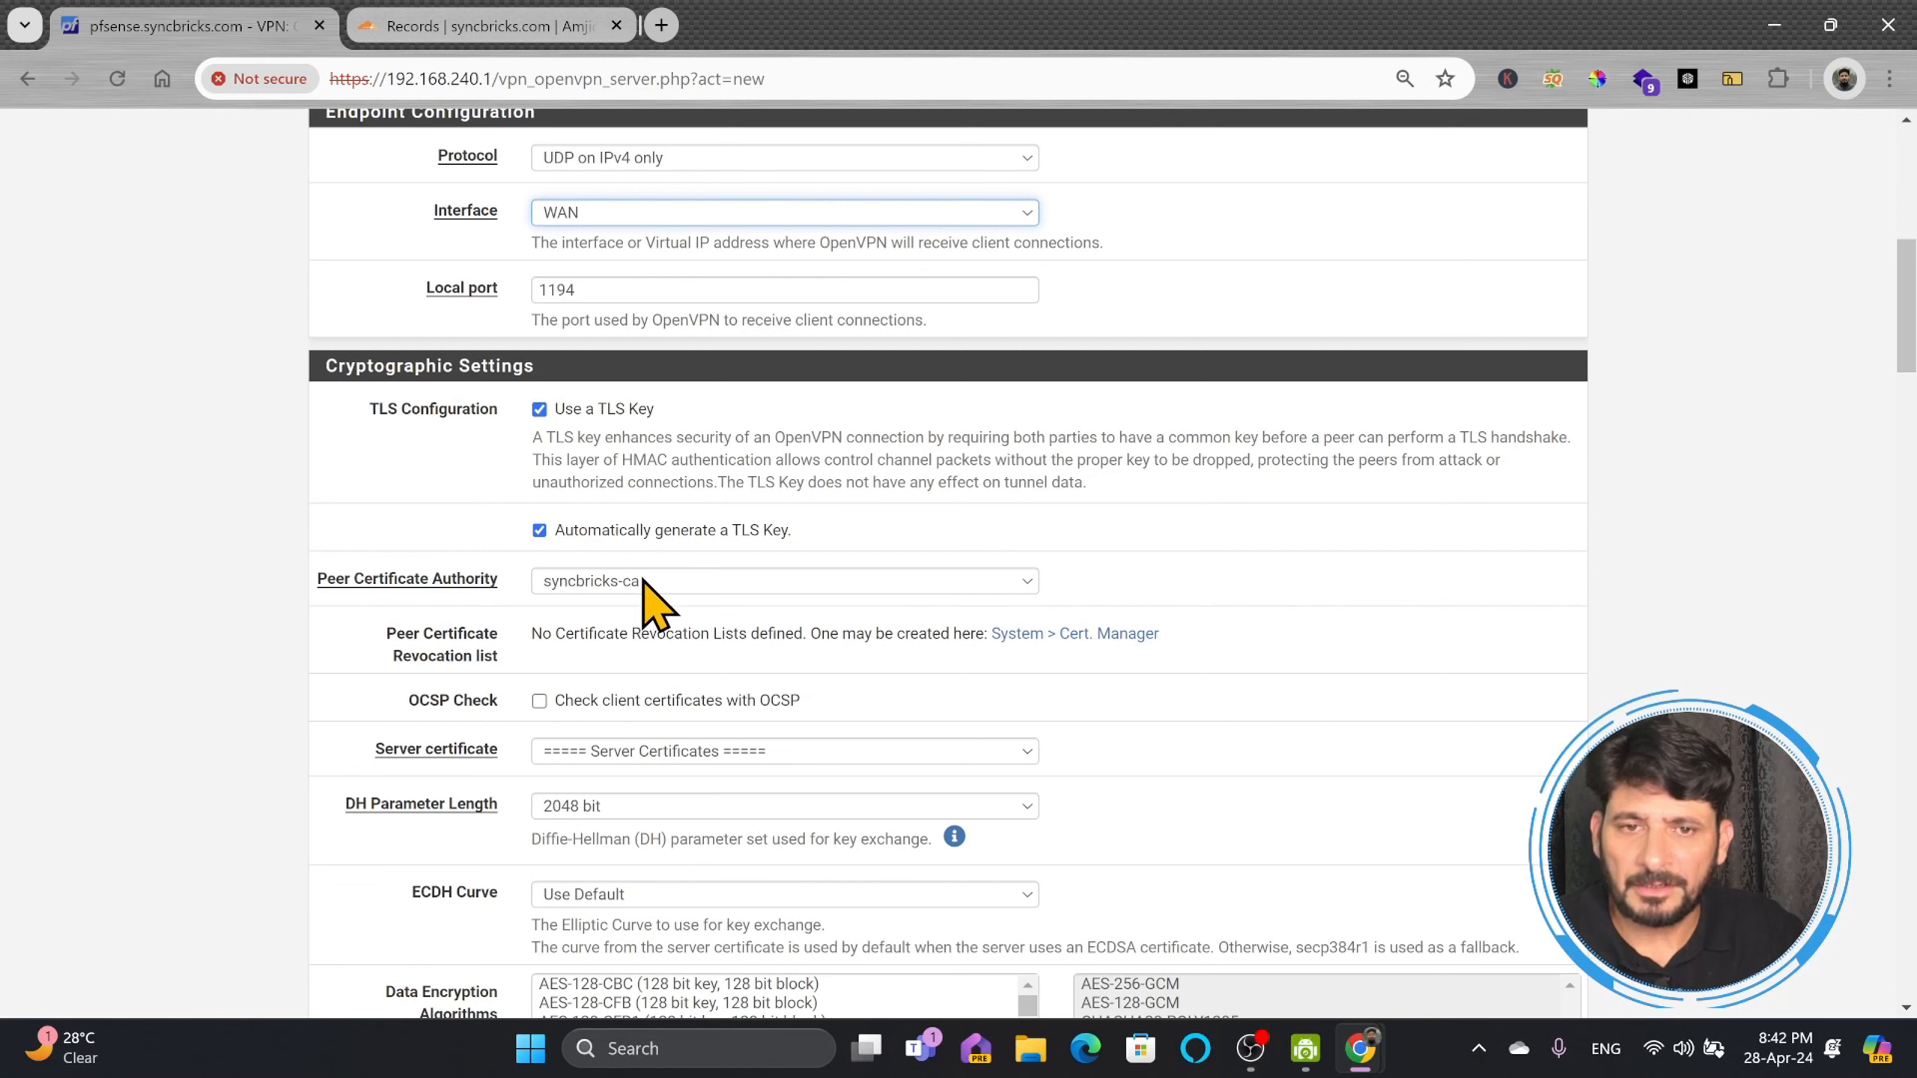
{"action": "left_click", "coordinate": [592, 583]}
{"action": "left_click", "coordinate": [592, 583]}
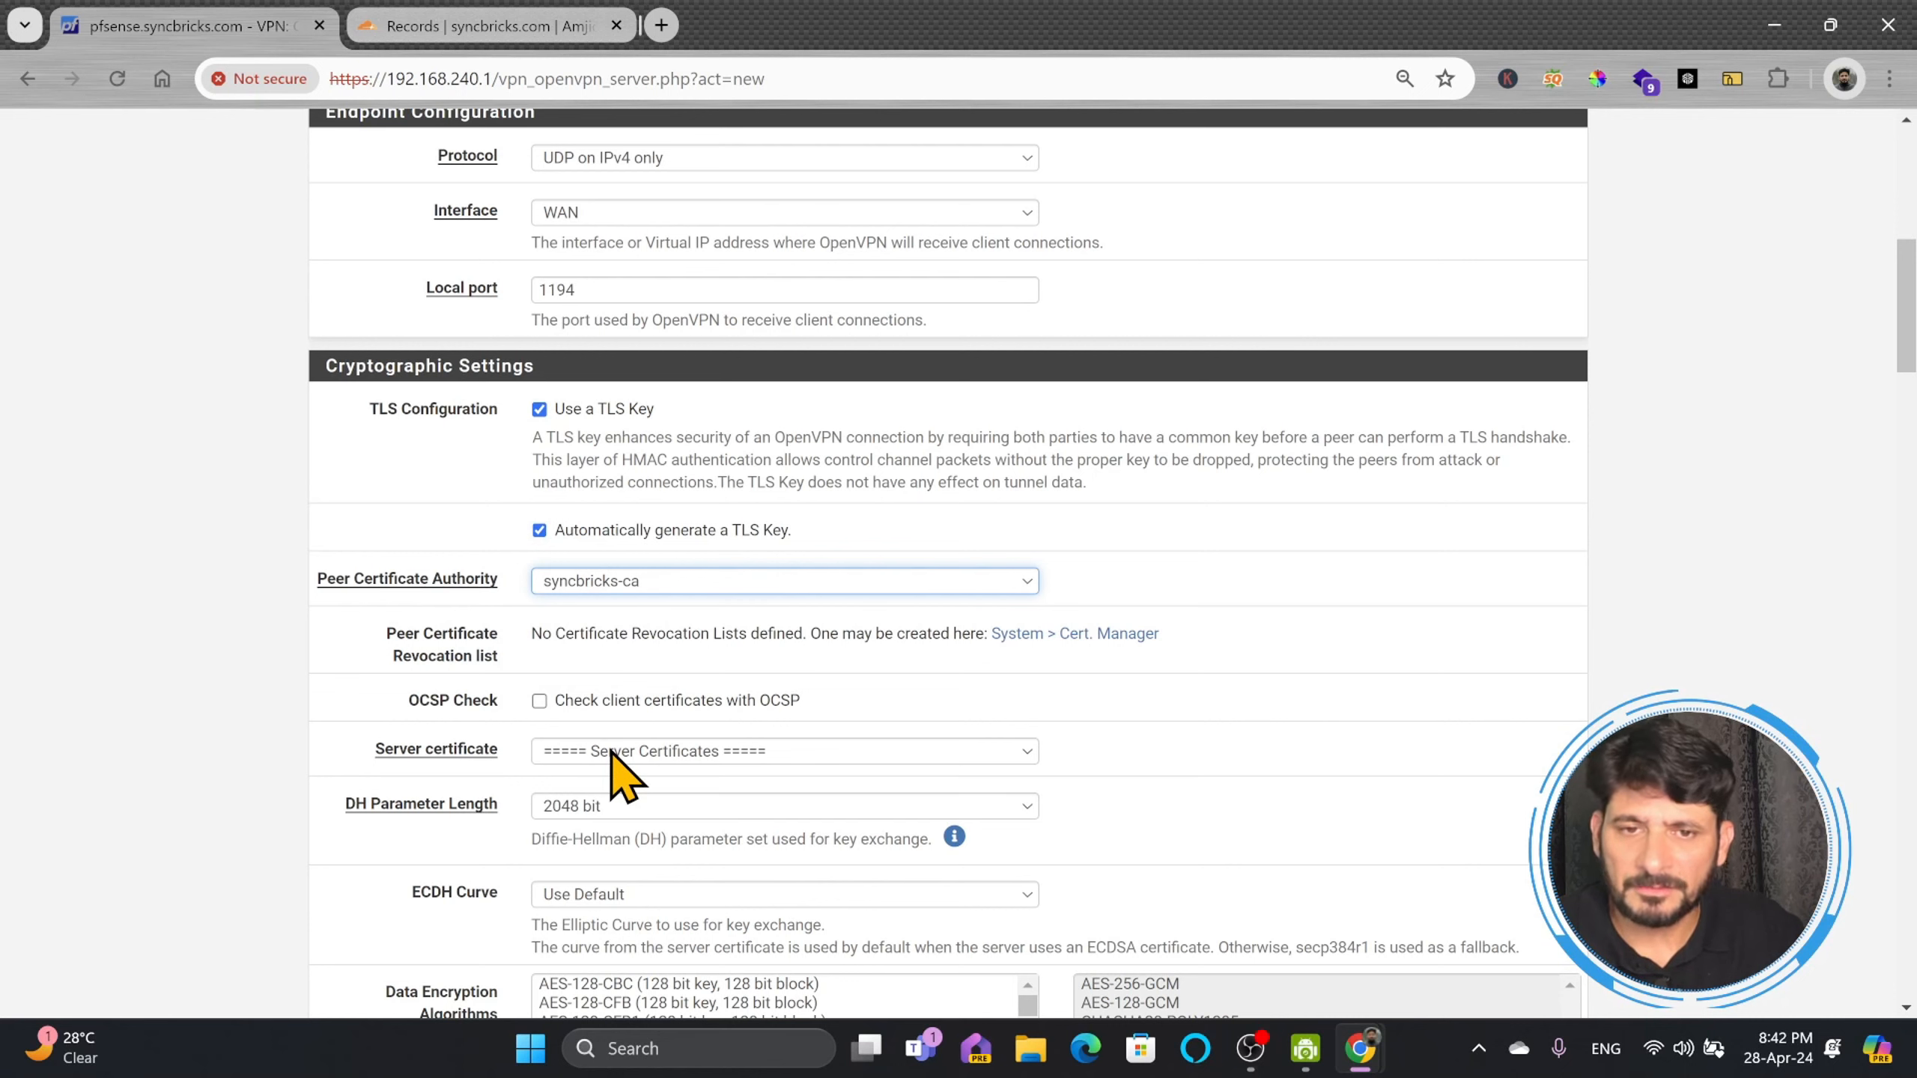
{"action": "left_click", "coordinate": [649, 751]}
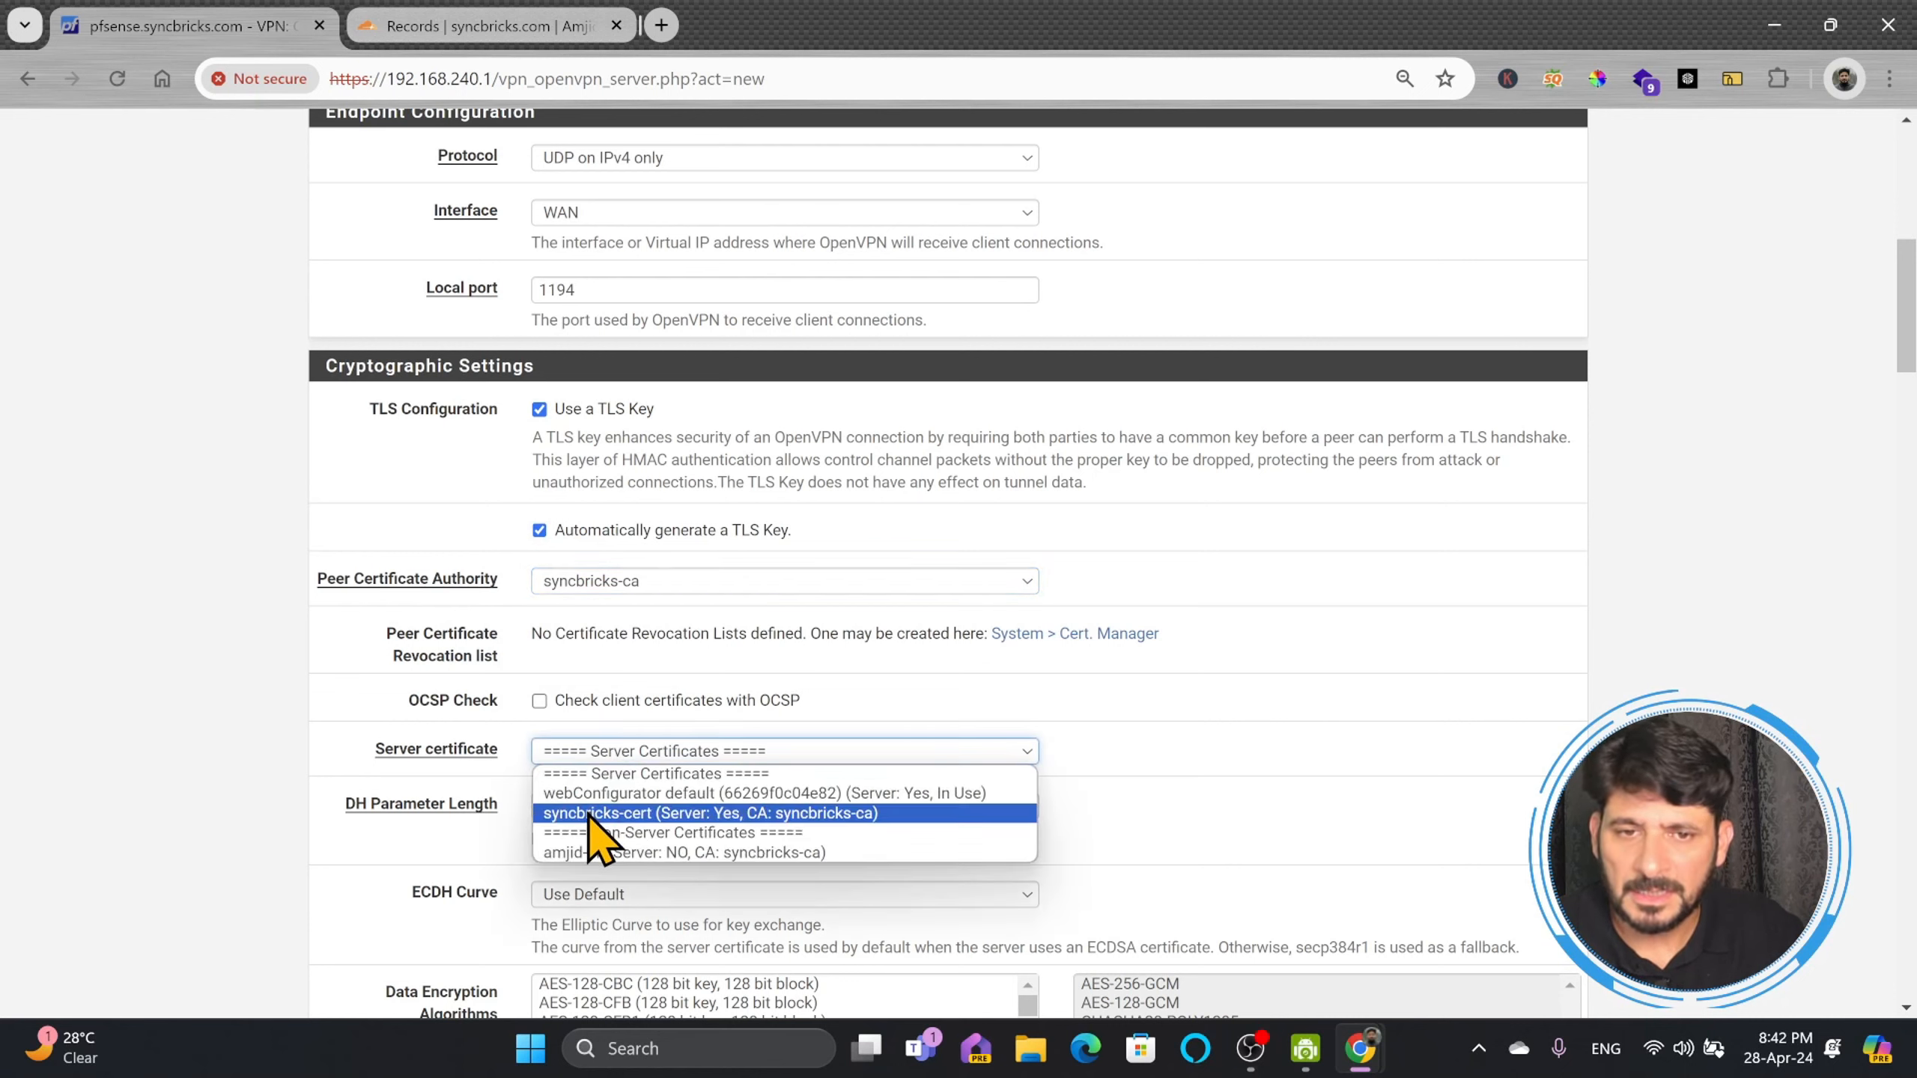
{"action": "left_click", "coordinate": [638, 814]}
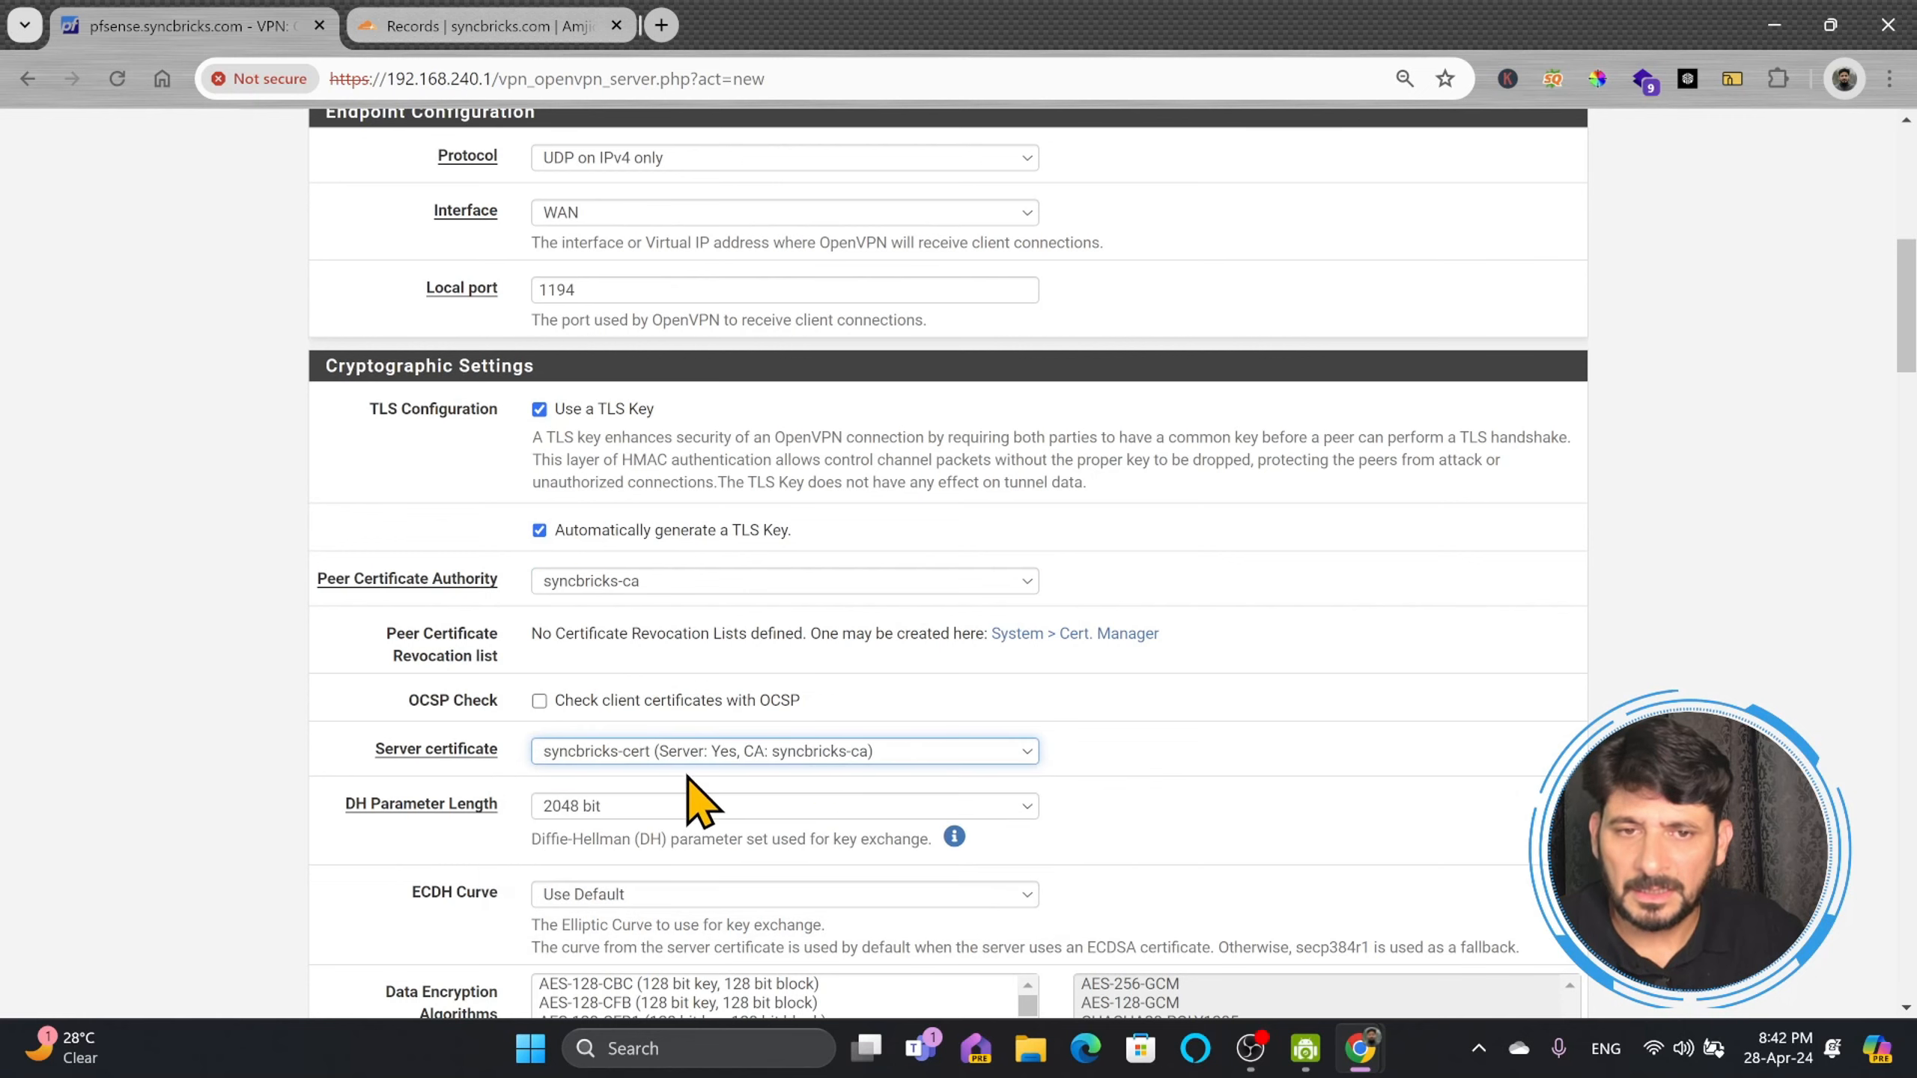
{"action": "scroll", "coordinate": [830, 786], "scroll_direction": "down", "scroll_amount": 4}
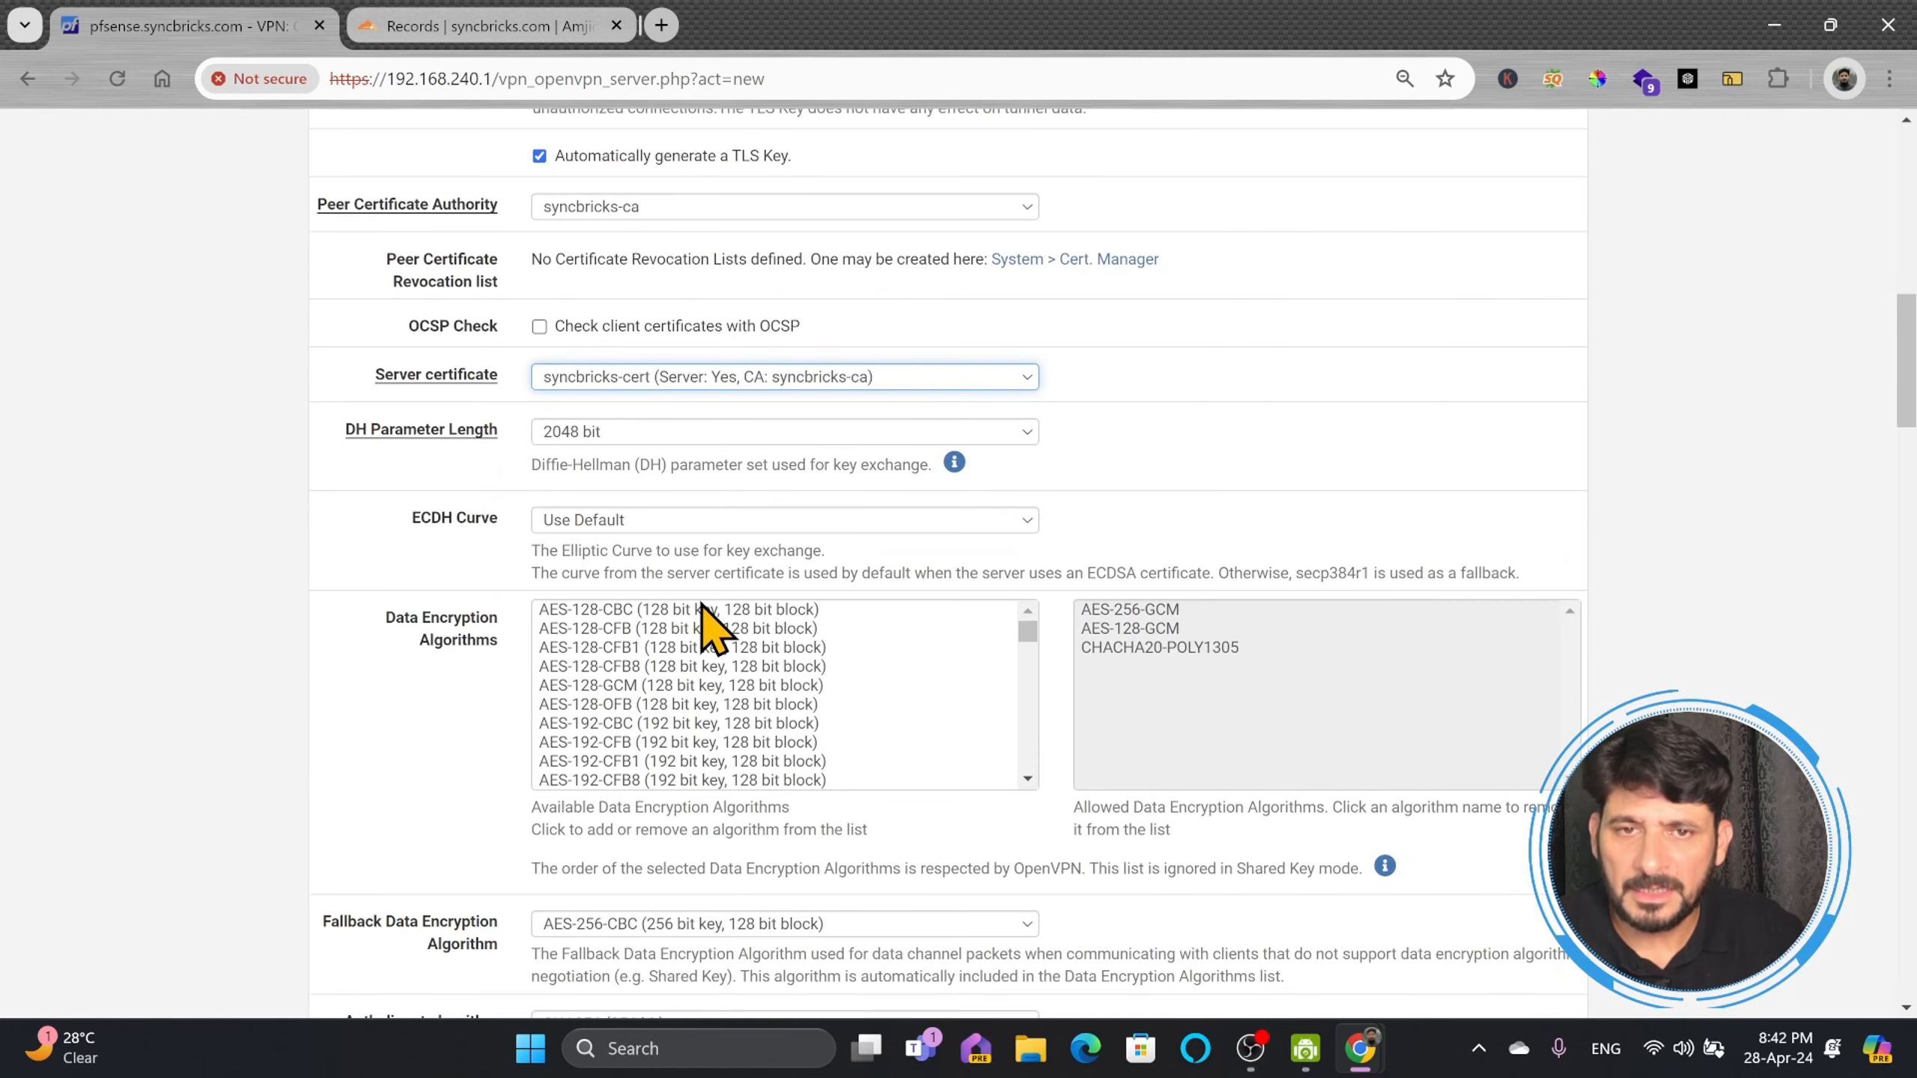
{"action": "scroll", "coordinate": [701, 612], "scroll_direction": "down", "scroll_amount": 9}
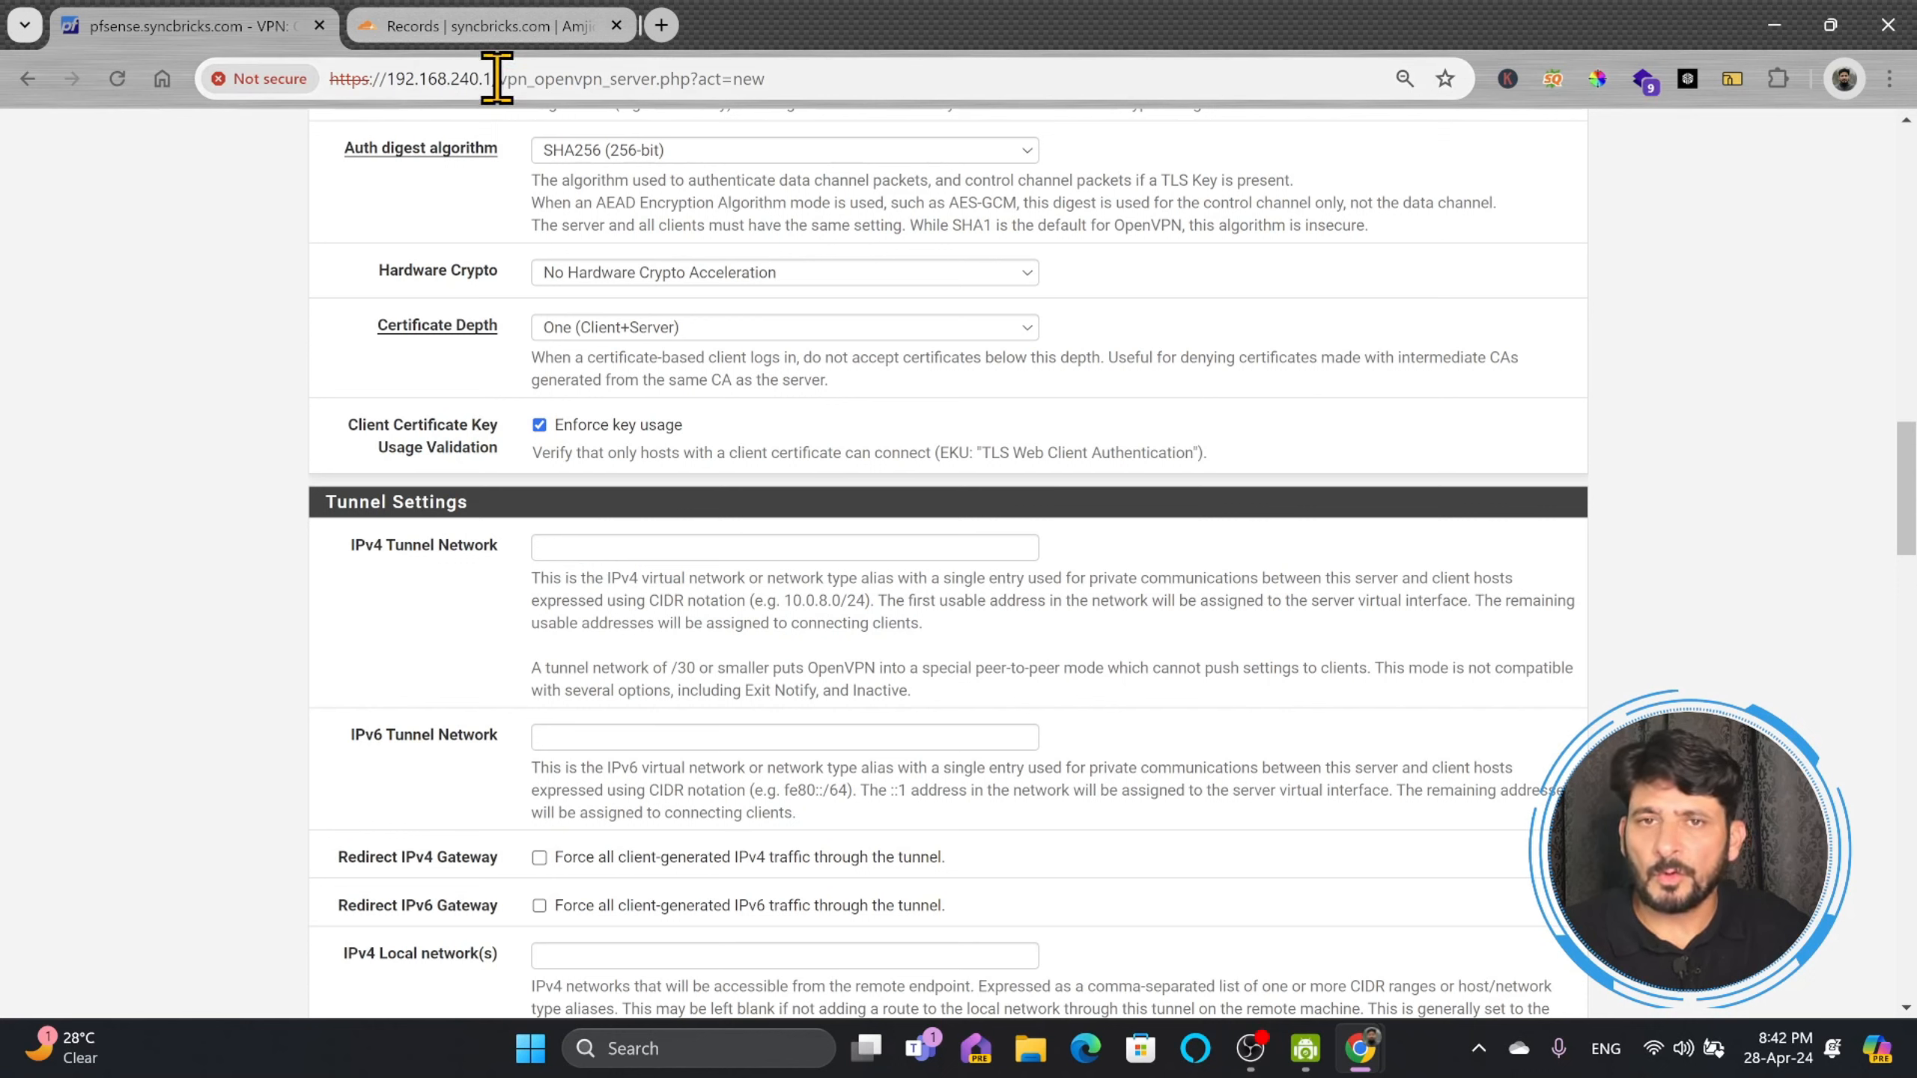
{"action": "left_click_drag", "start_coordinate": [498, 79], "coordinate": [399, 85]}
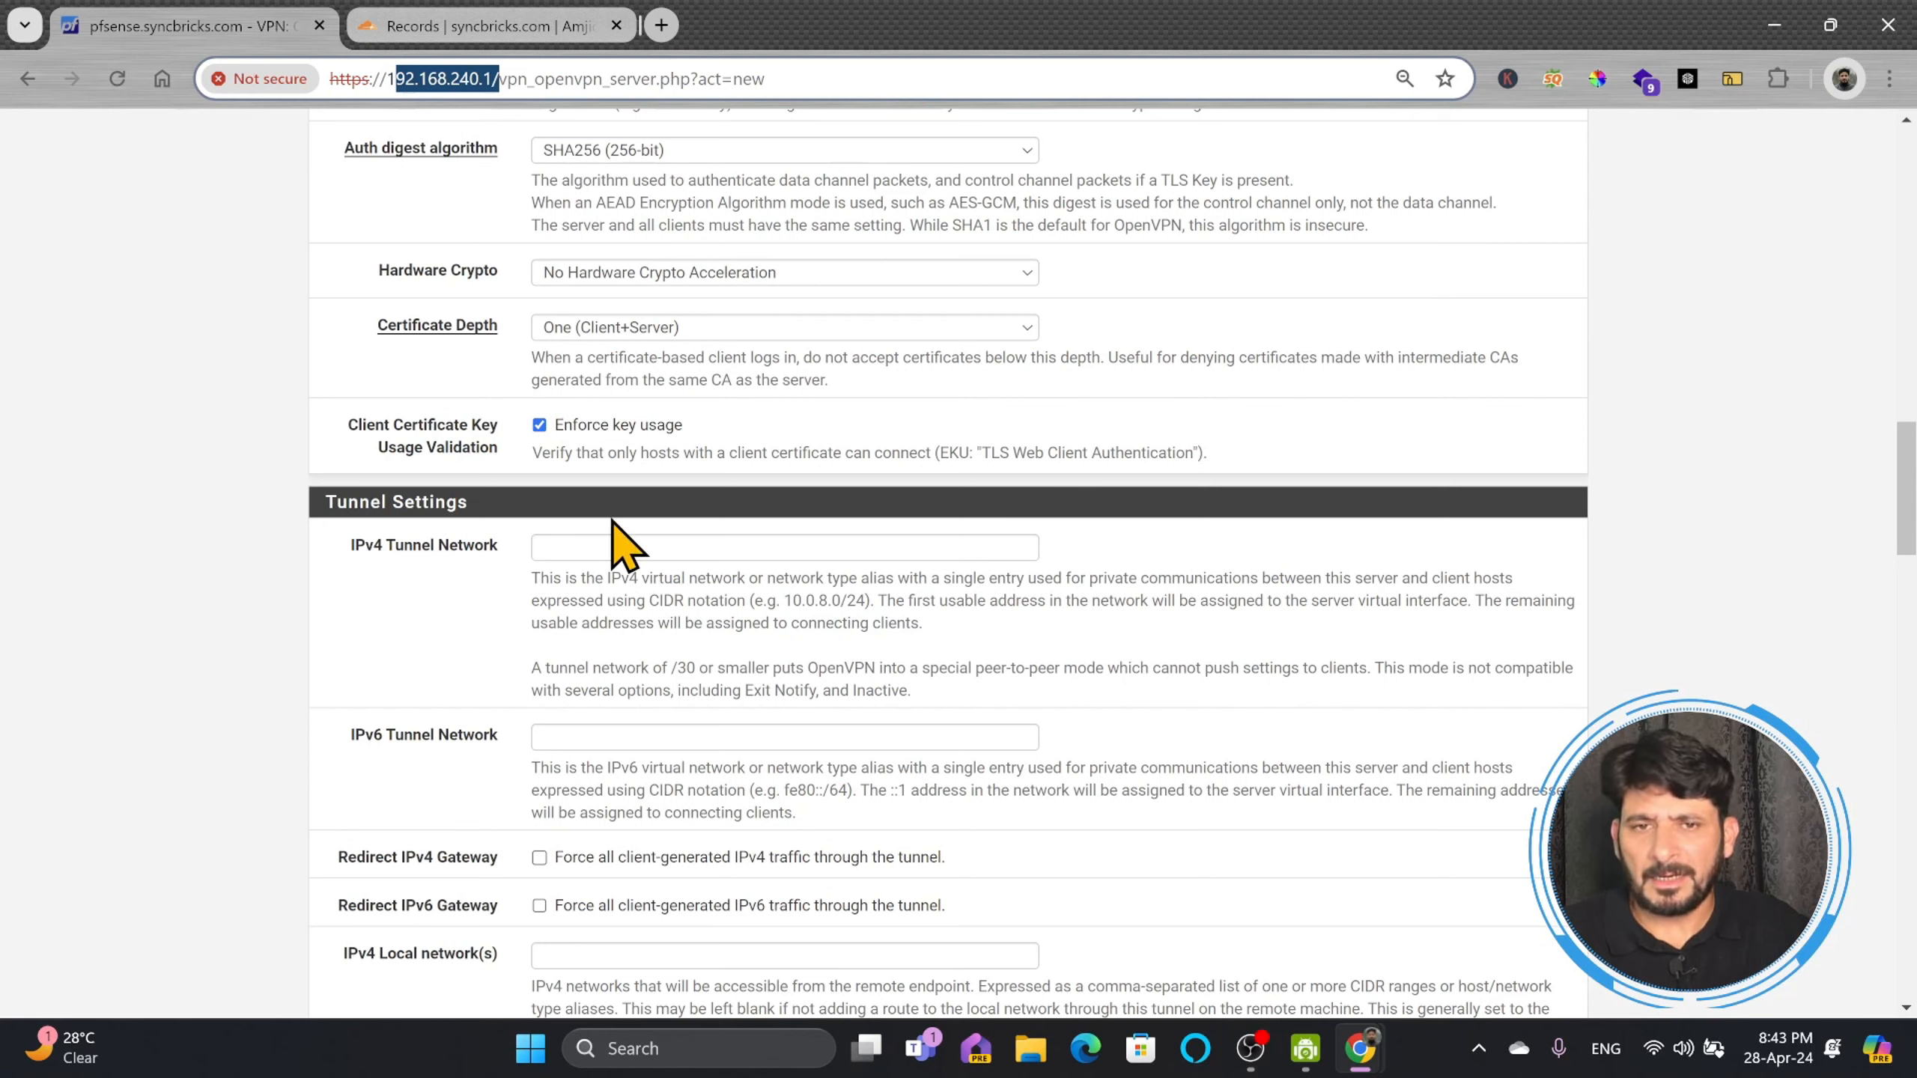
Step: Set the IPv4 tunnel network to 192.168.250.0/24 and let clients keep connections when their IP changes
{"action": "left_click", "coordinate": [1004, 539]}
{"action": "type", "text": "192.168.250."}
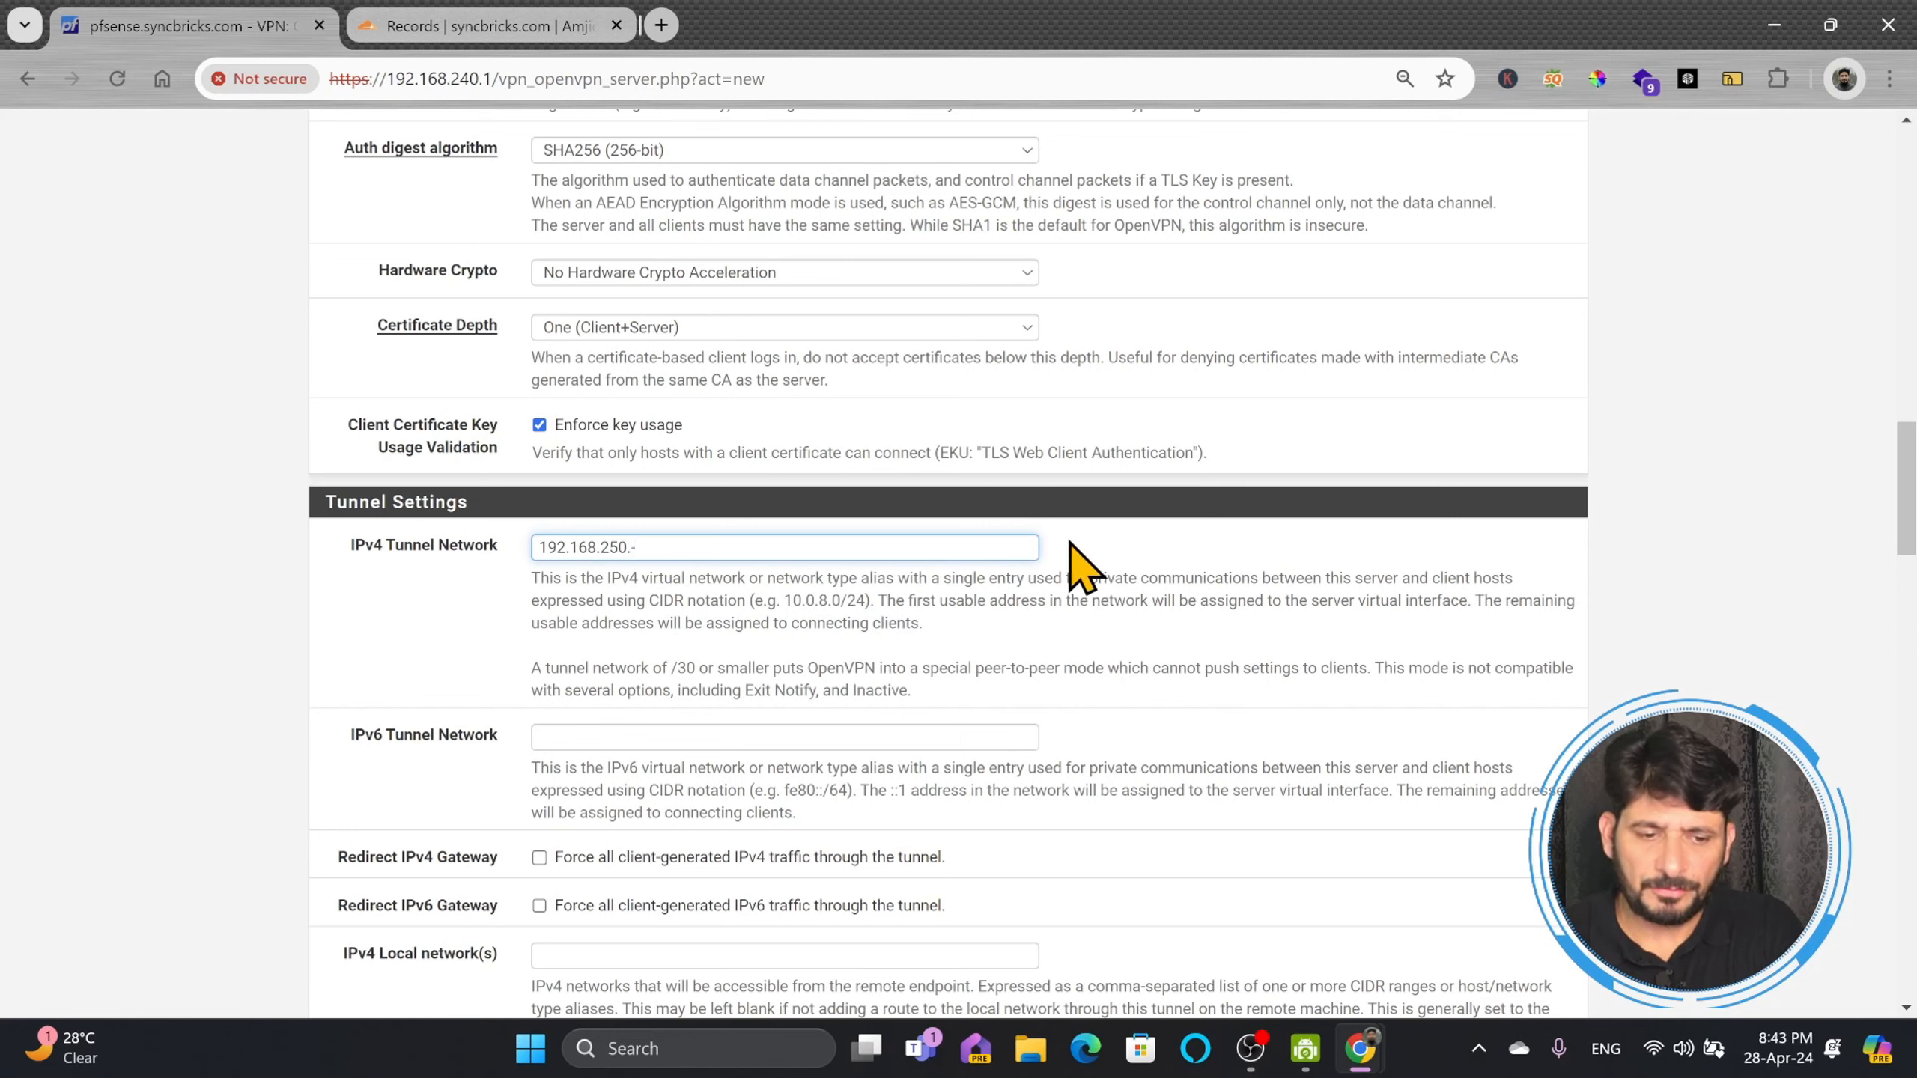
{"action": "type", "text": "0/24"}
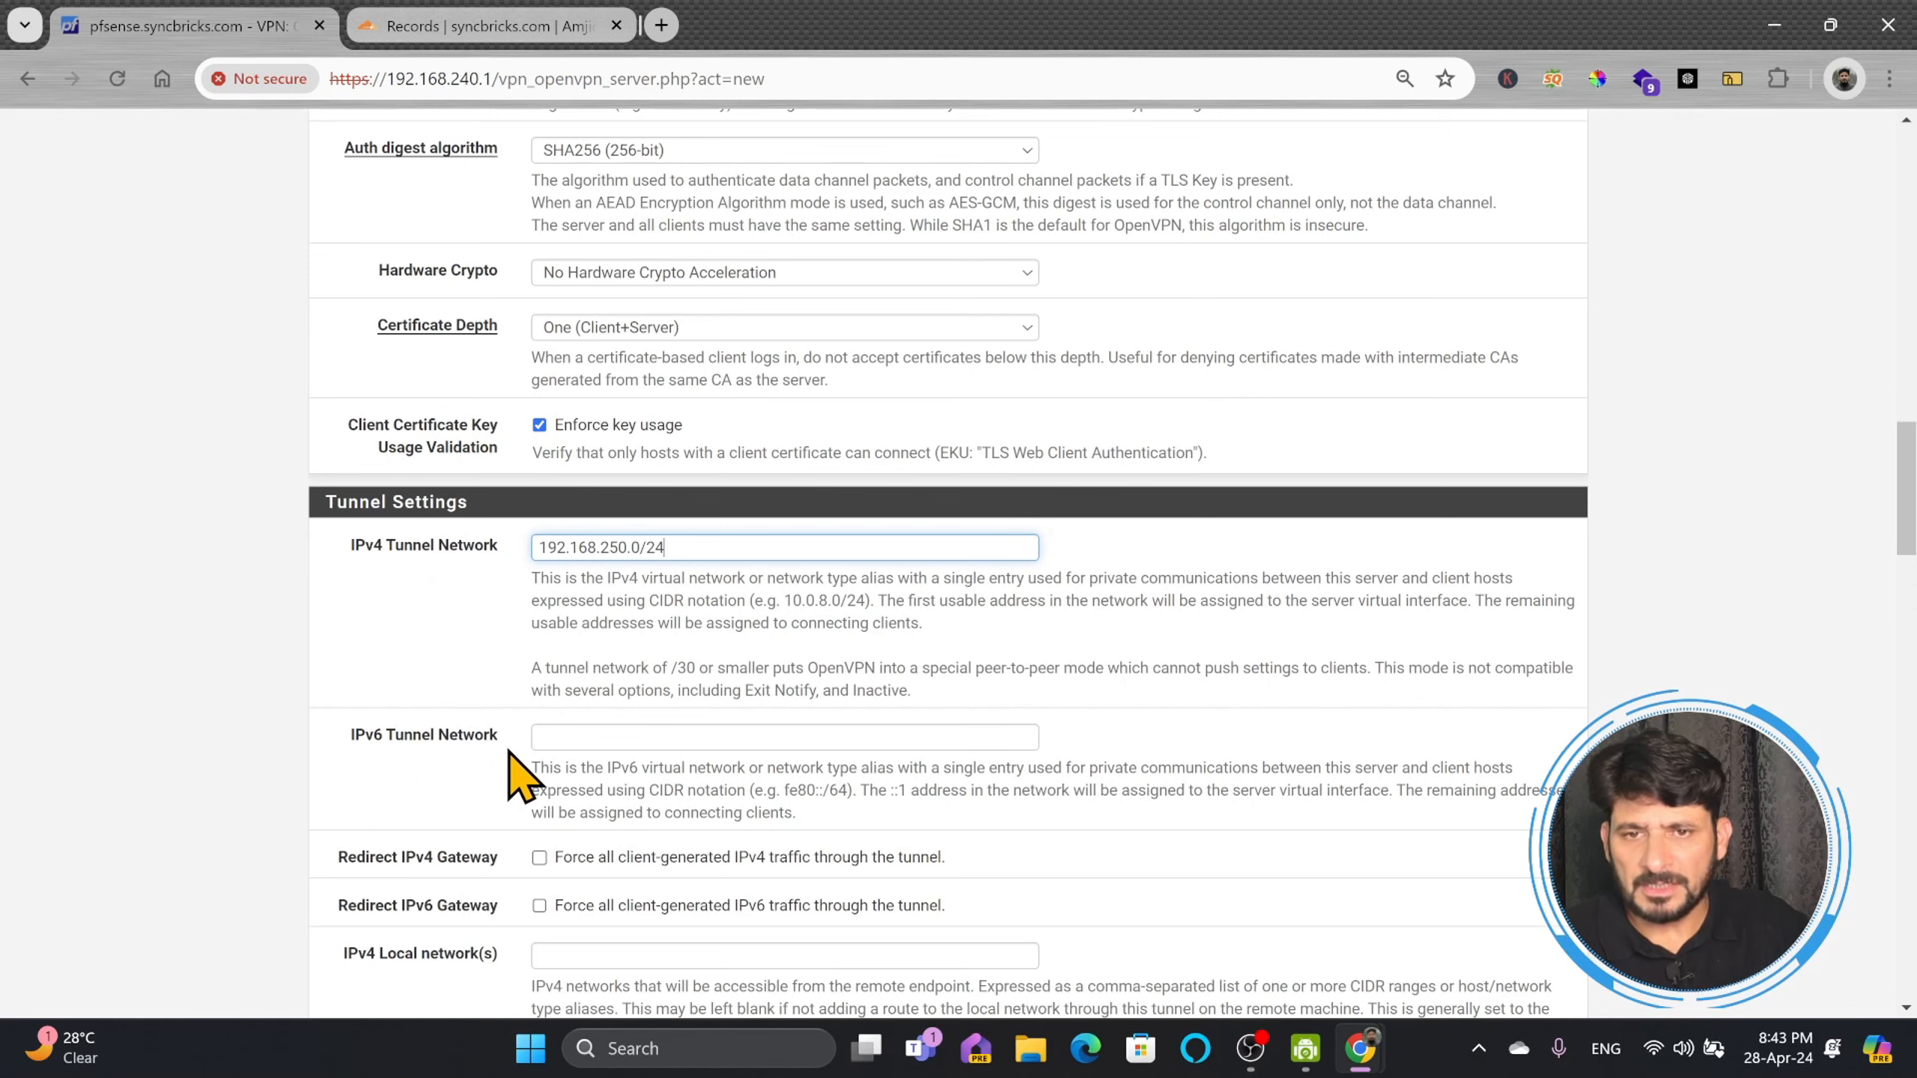
{"action": "scroll", "coordinate": [729, 732], "scroll_direction": "down", "scroll_amount": 3}
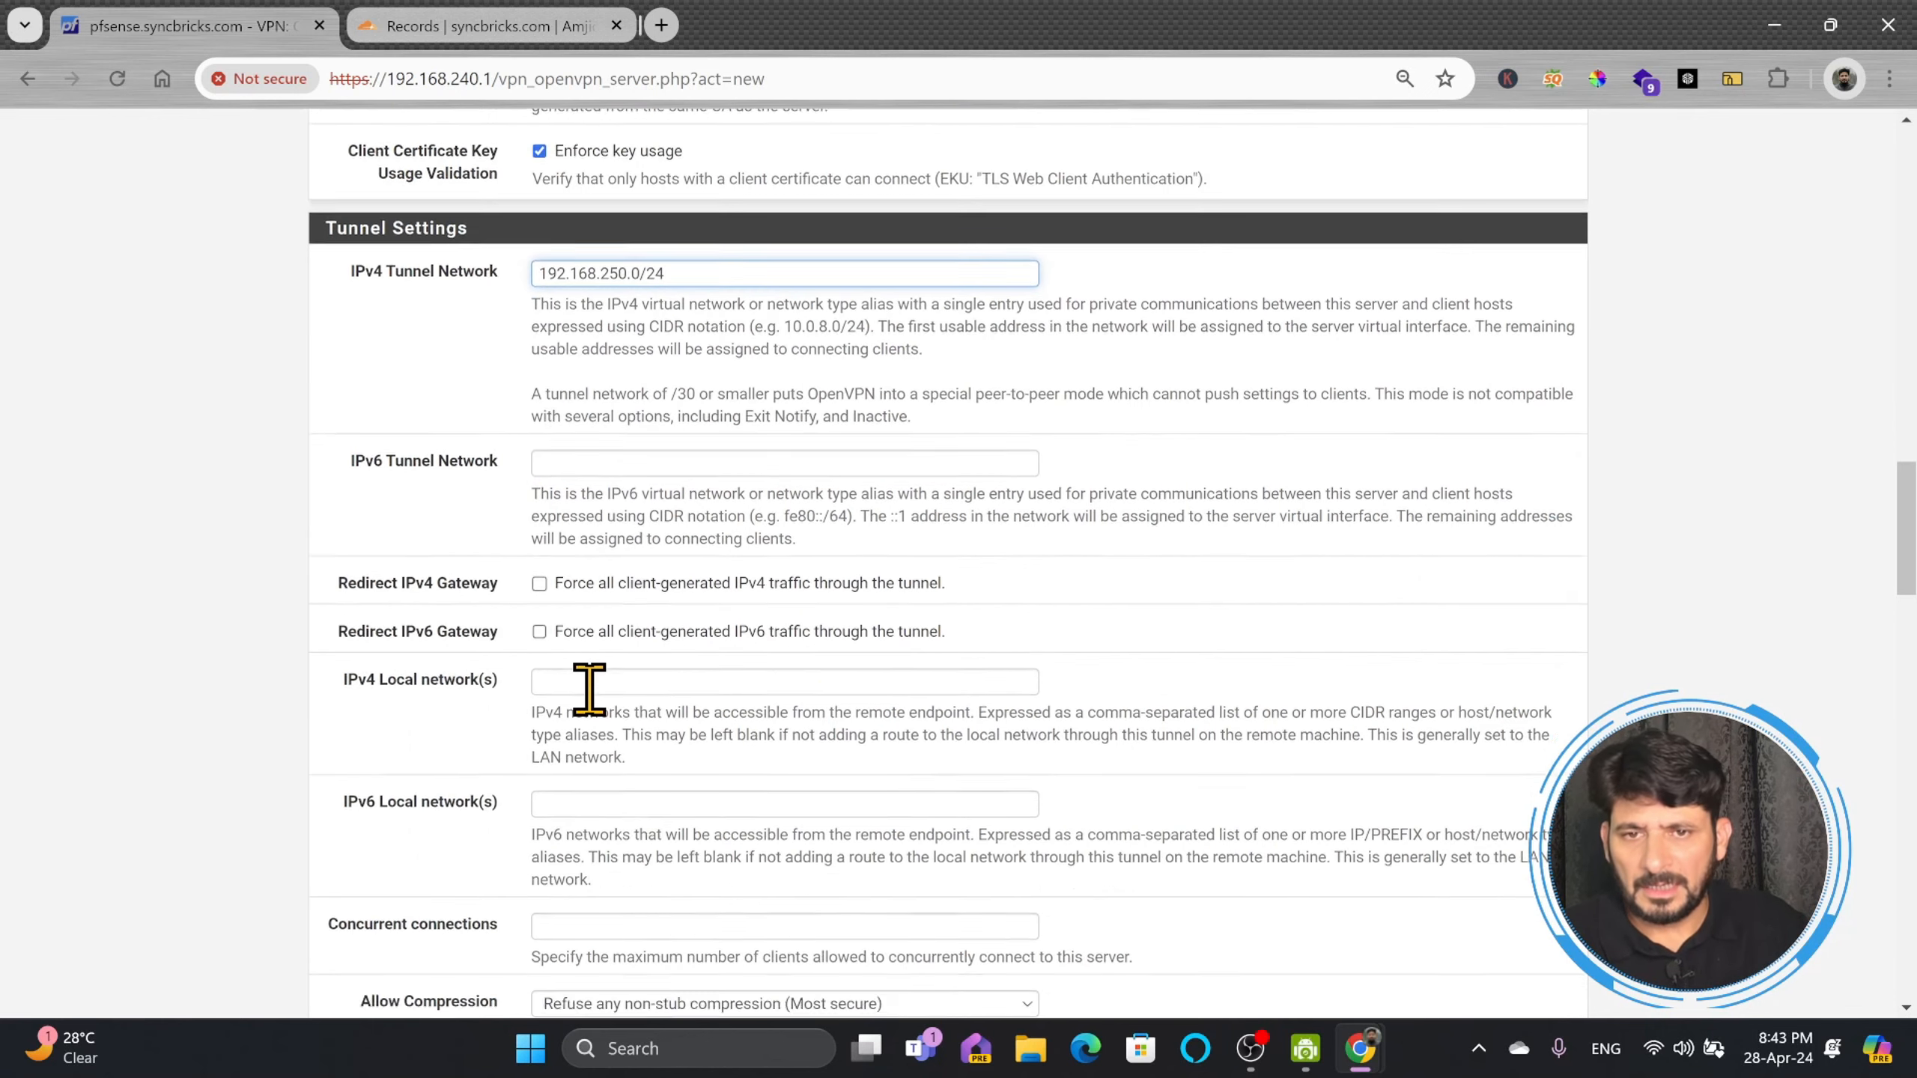
{"action": "scroll", "coordinate": [590, 689], "scroll_direction": "down", "scroll_amount": 3}
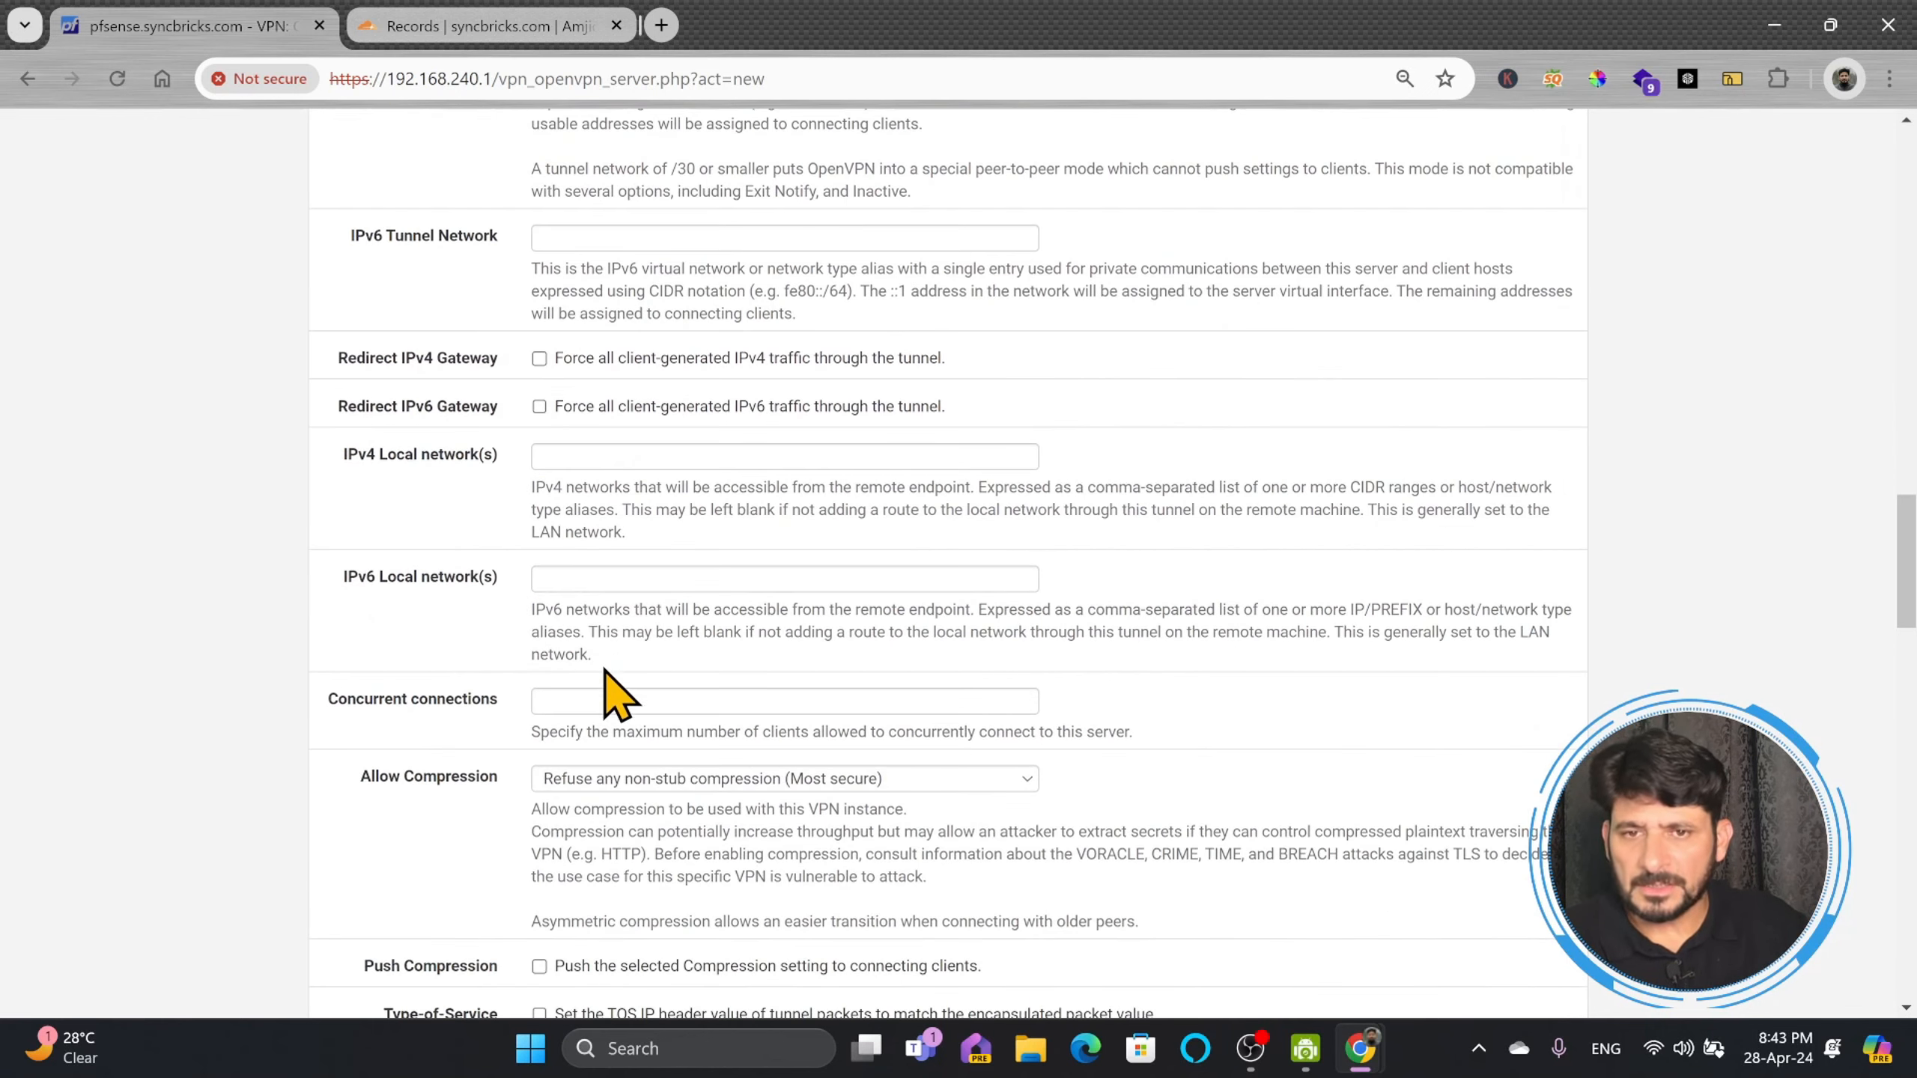
{"action": "scroll", "coordinate": [612, 685], "scroll_direction": "down", "scroll_amount": 3}
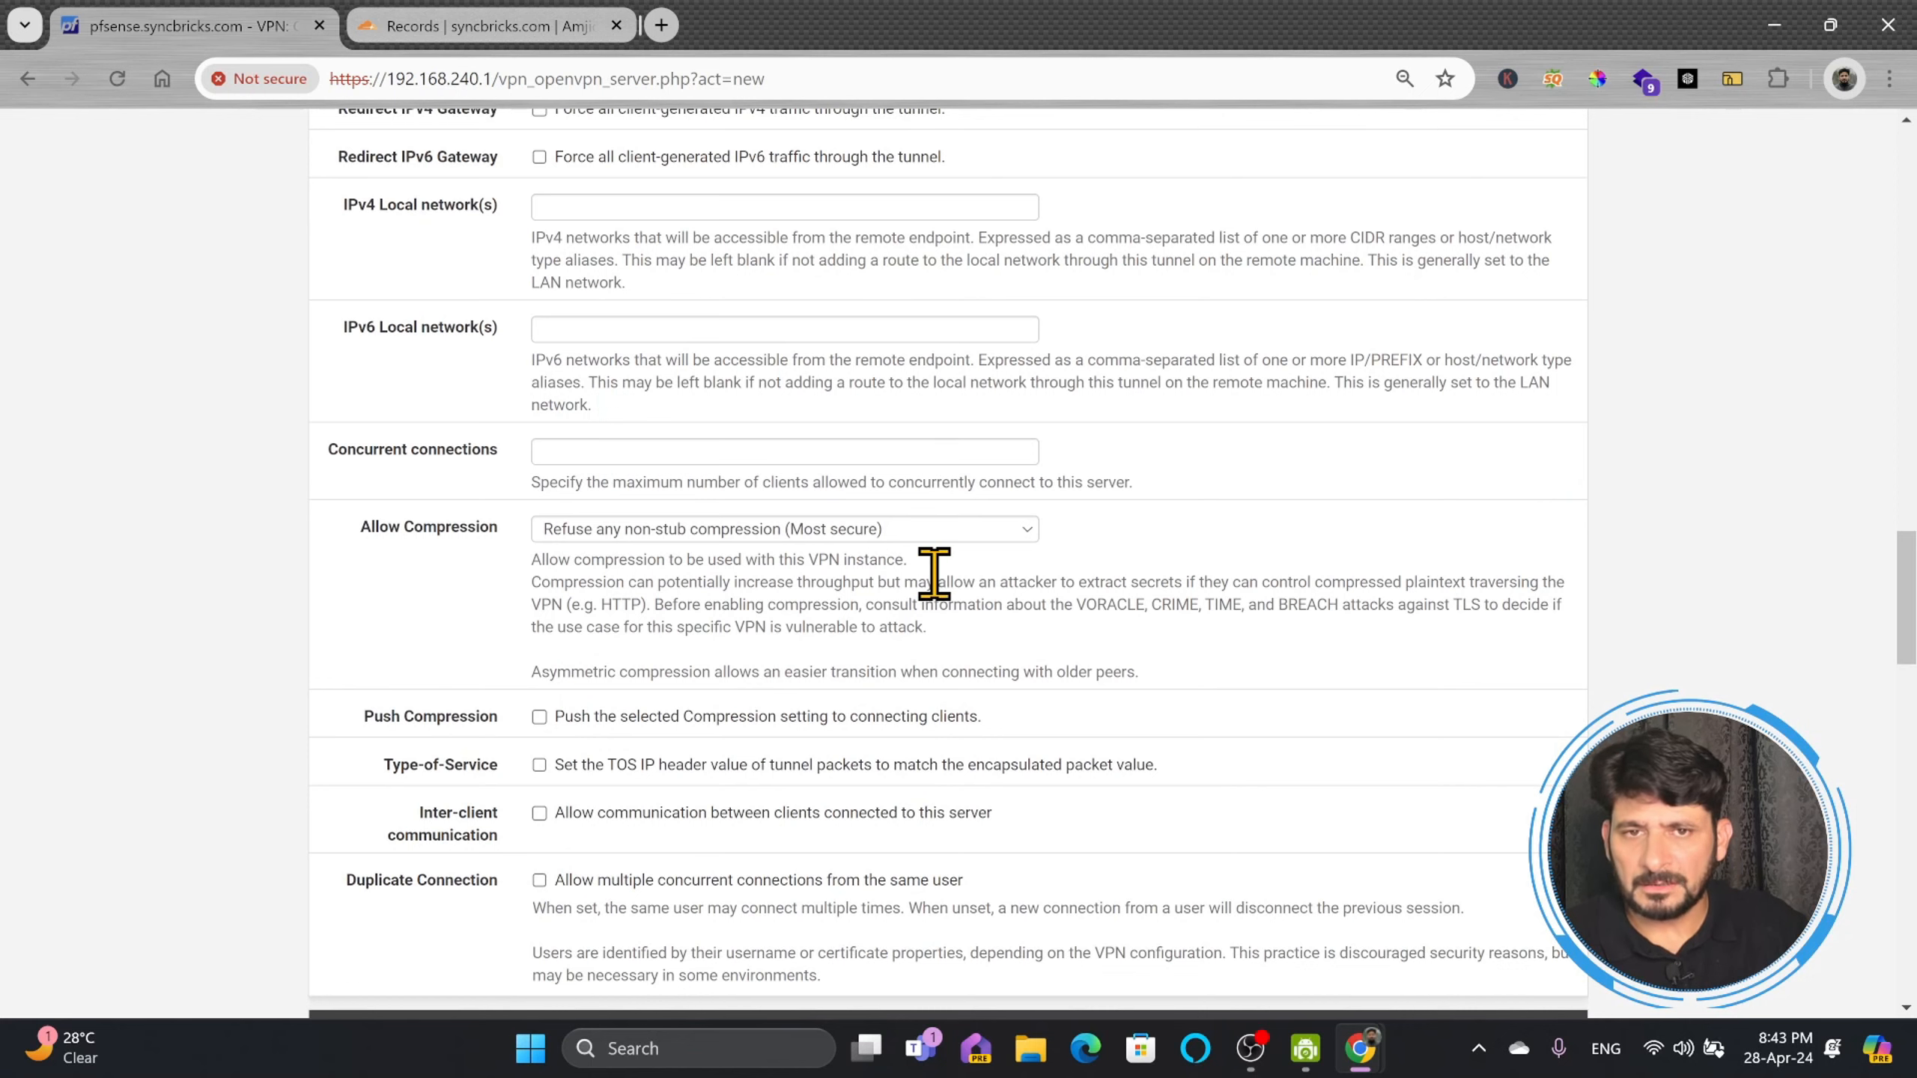
{"action": "scroll", "coordinate": [521, 627], "scroll_direction": "down", "scroll_amount": 2}
{"action": "scroll", "coordinate": [529, 642], "scroll_direction": "down", "scroll_amount": 4}
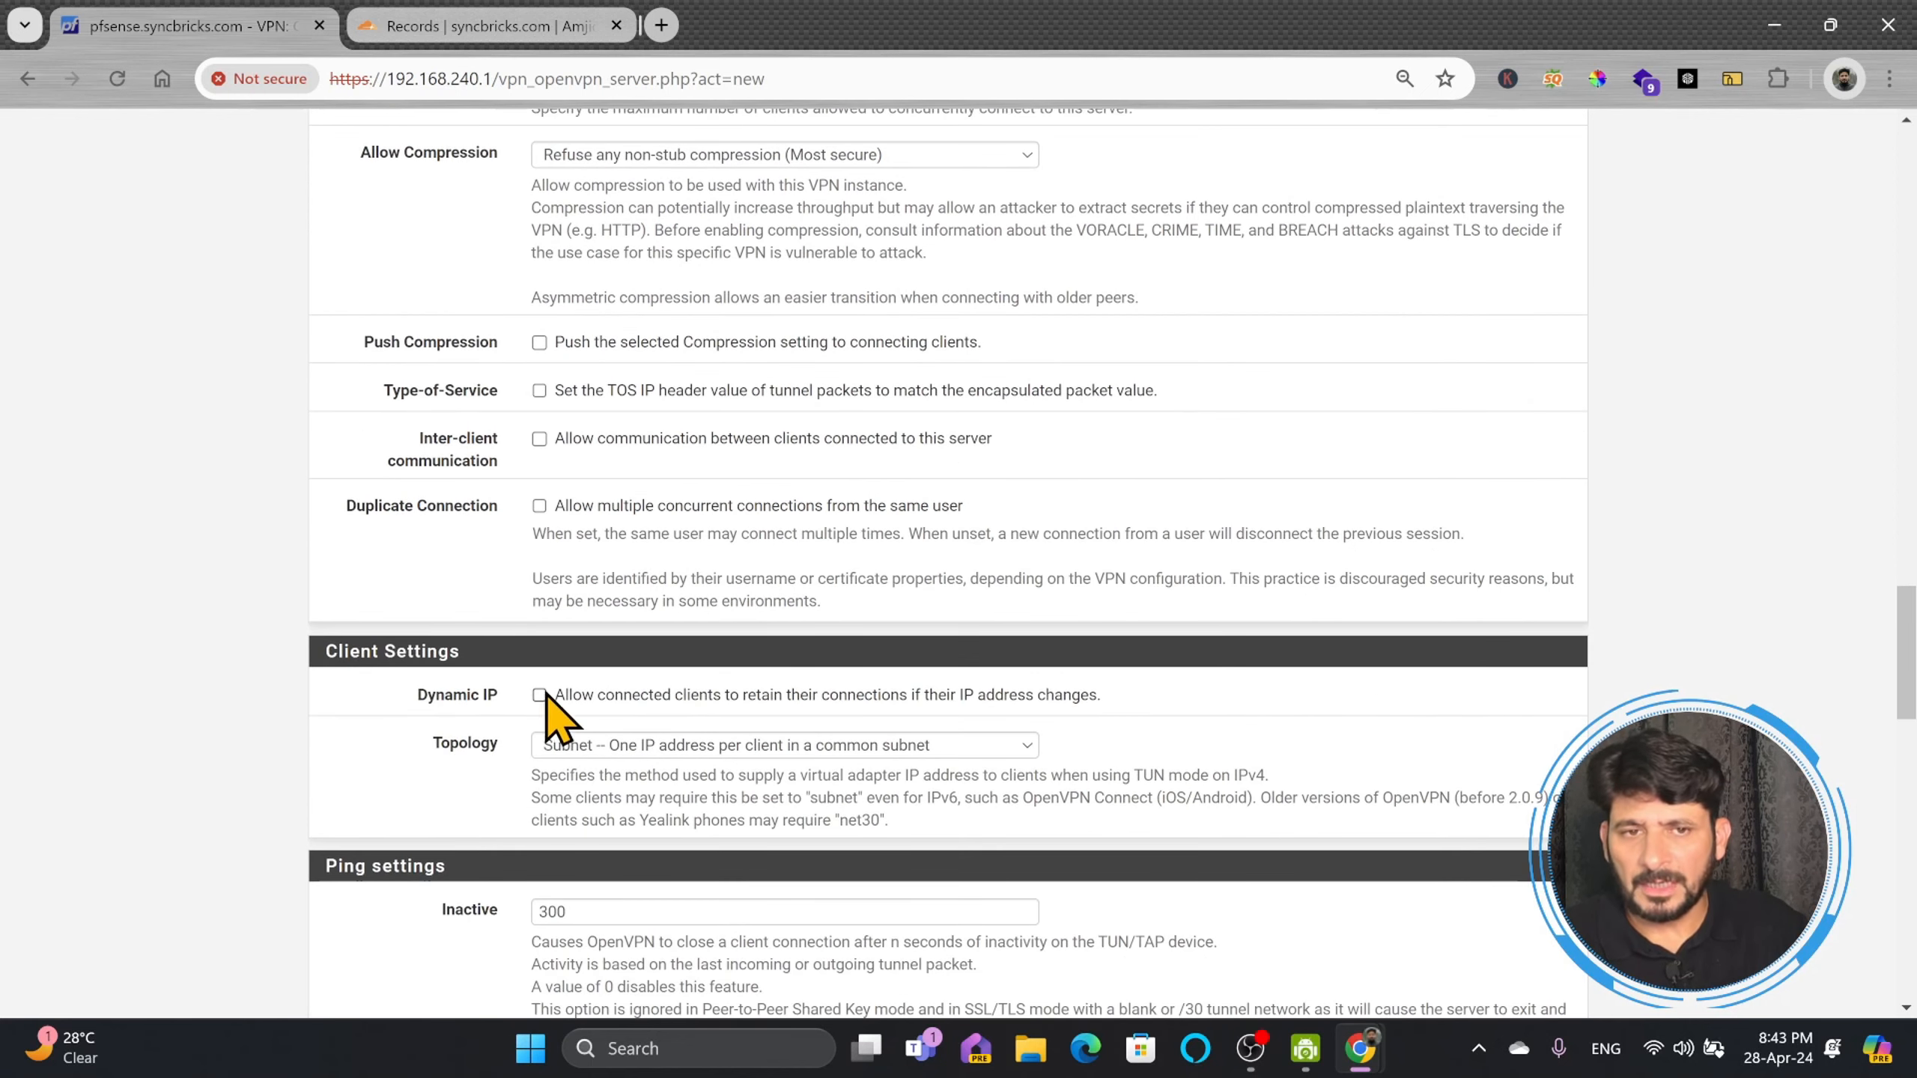
{"action": "scroll", "coordinate": [551, 702], "scroll_direction": "up", "scroll_amount": 20}
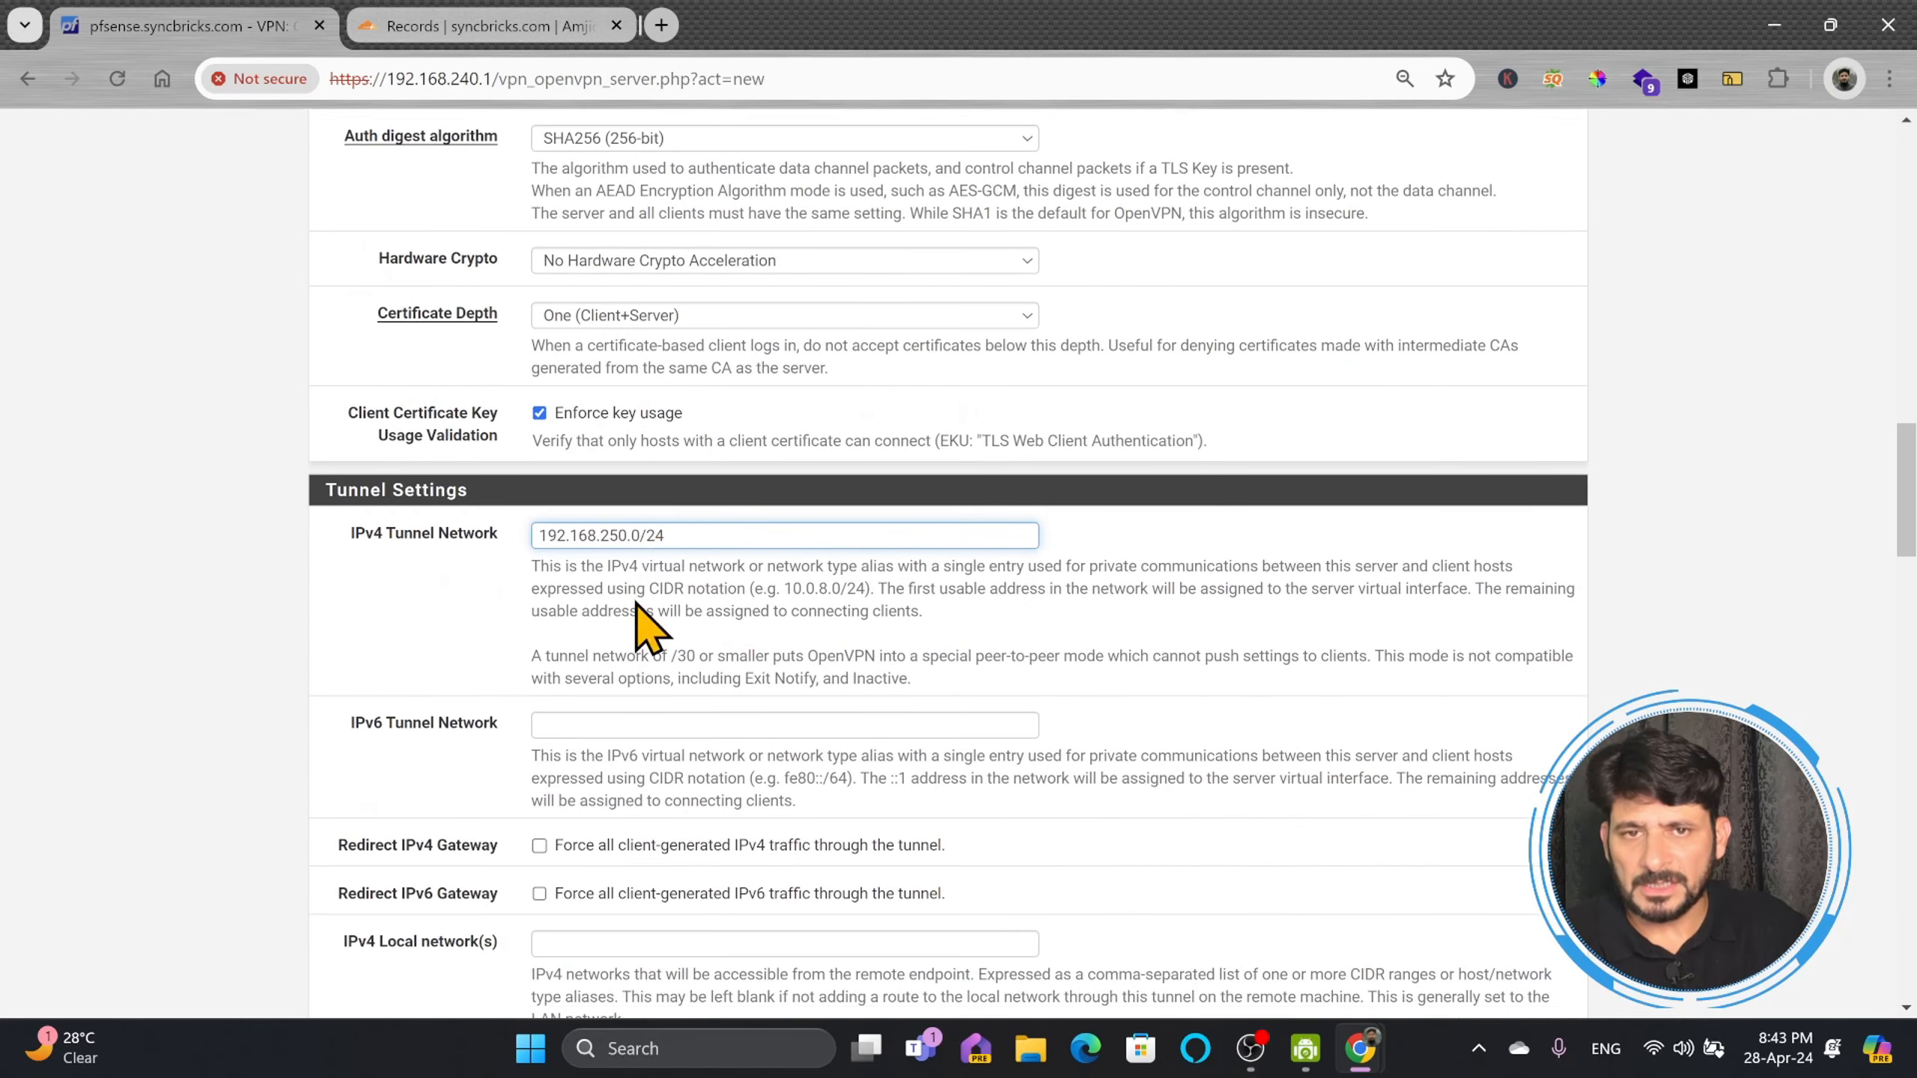
{"action": "scroll", "coordinate": [638, 615], "scroll_direction": "down", "scroll_amount": 20}
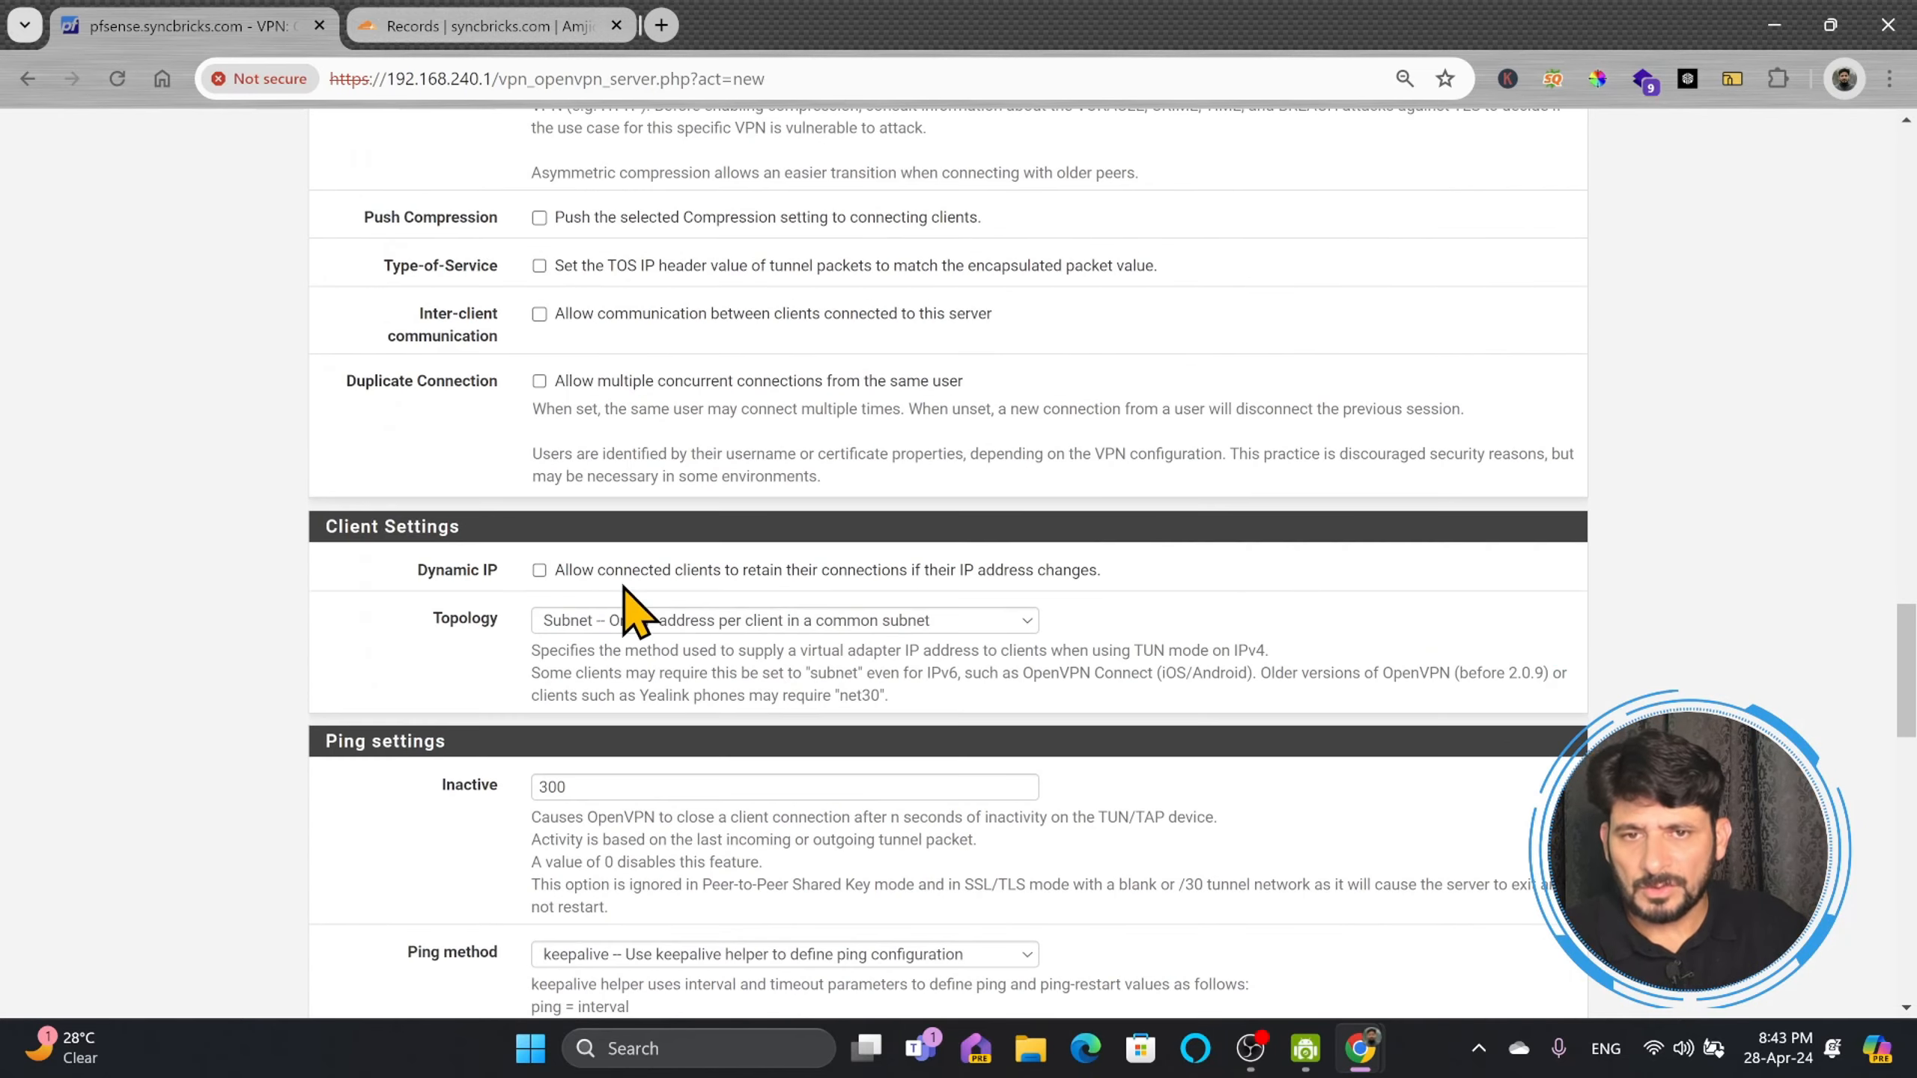
{"action": "left_click", "coordinate": [540, 571]}
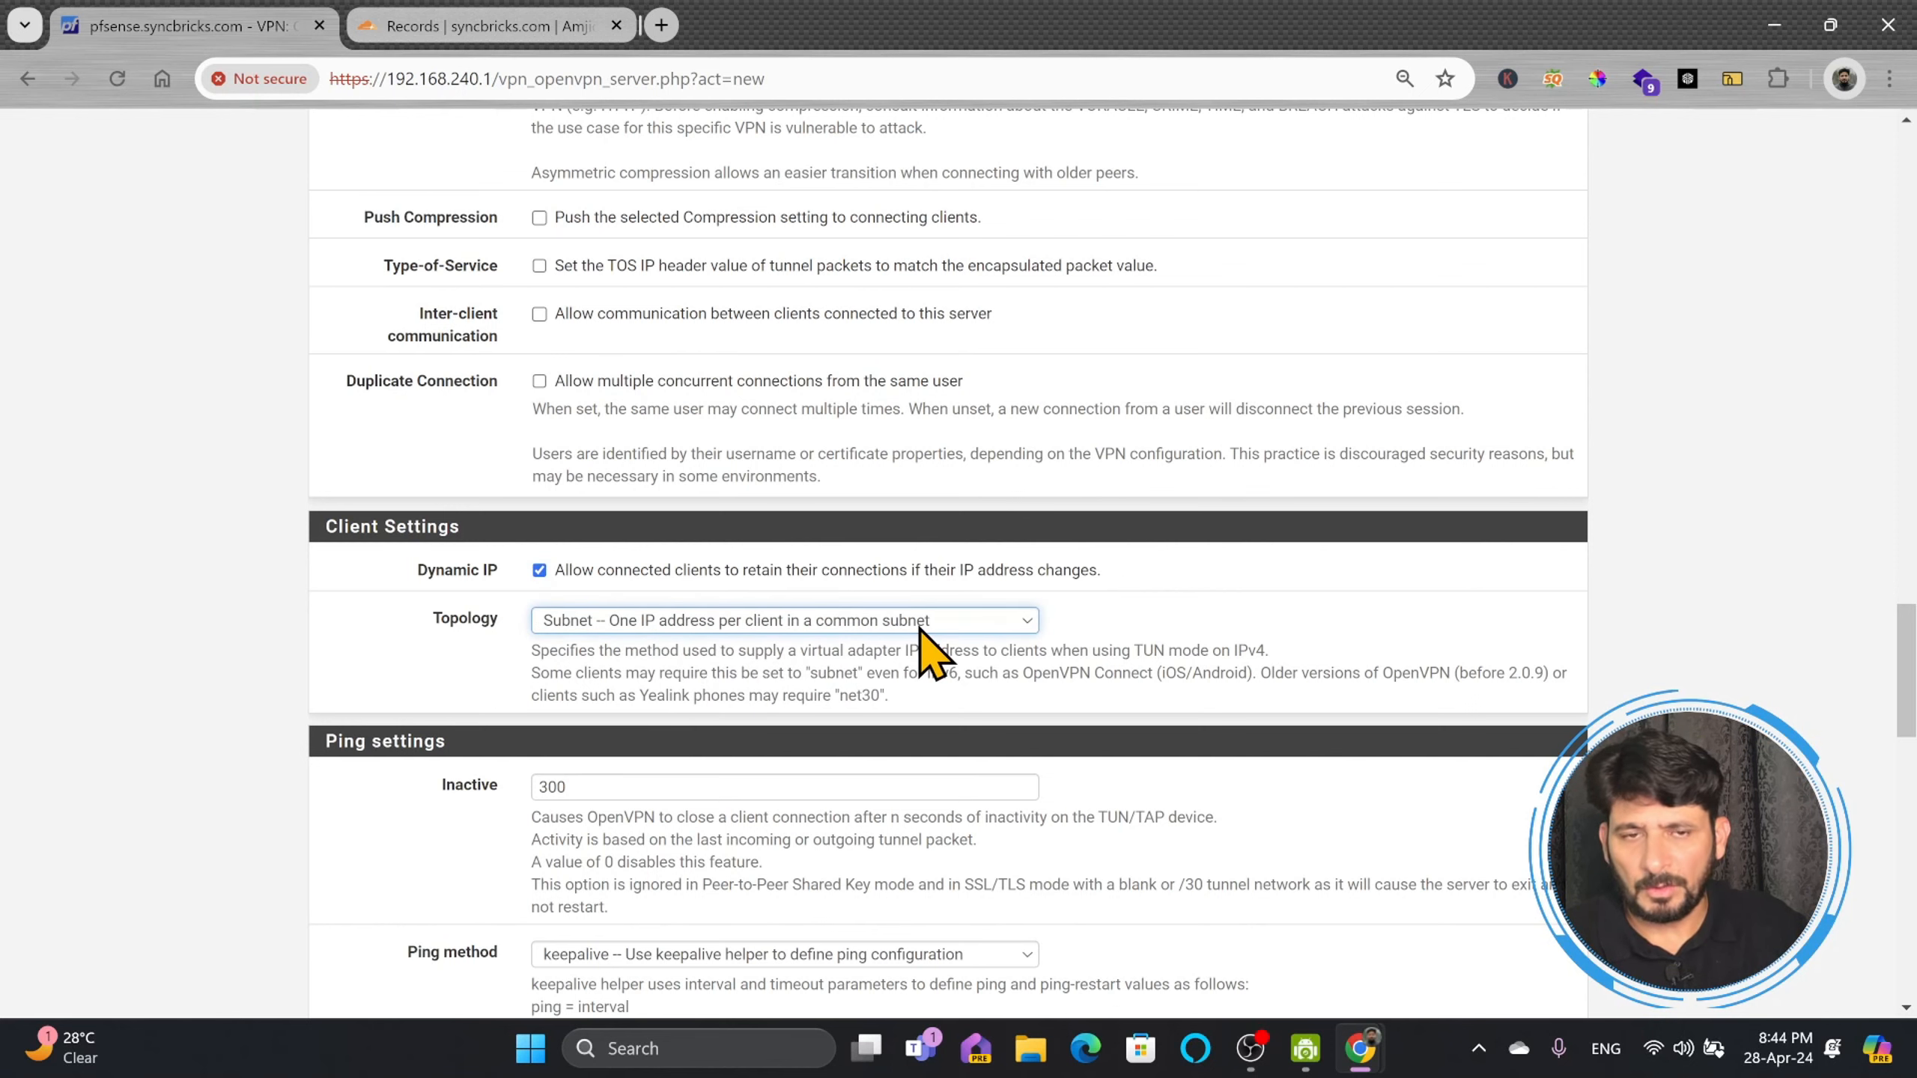
{"action": "scroll", "coordinate": [687, 642], "scroll_direction": "down", "scroll_amount": 5}
{"action": "scroll", "coordinate": [498, 517], "scroll_direction": "down", "scroll_amount": 5}
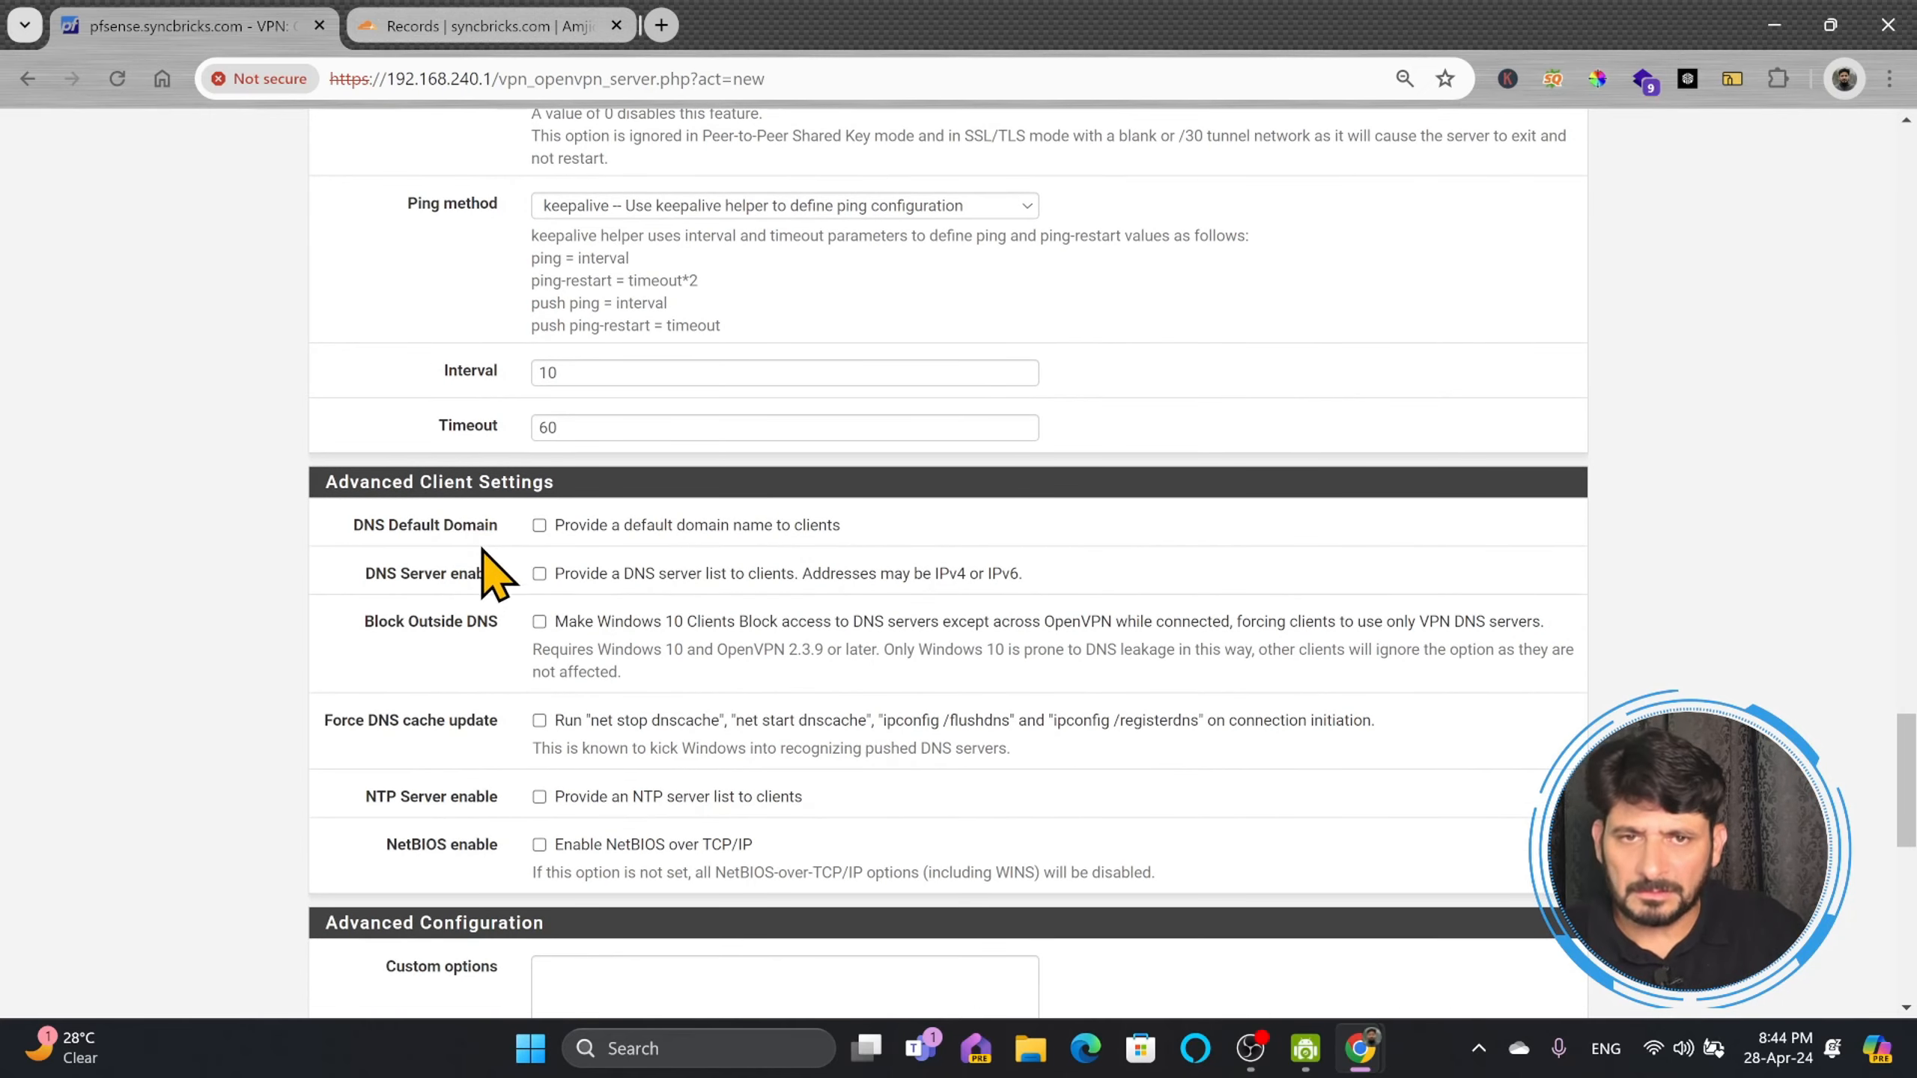
Step: Enable the client DNS list with 1.1.1.1 and 8.8.8.8, emptying DNS Server 3
{"action": "left_click", "coordinate": [540, 574]}
{"action": "left_click", "coordinate": [615, 625]}
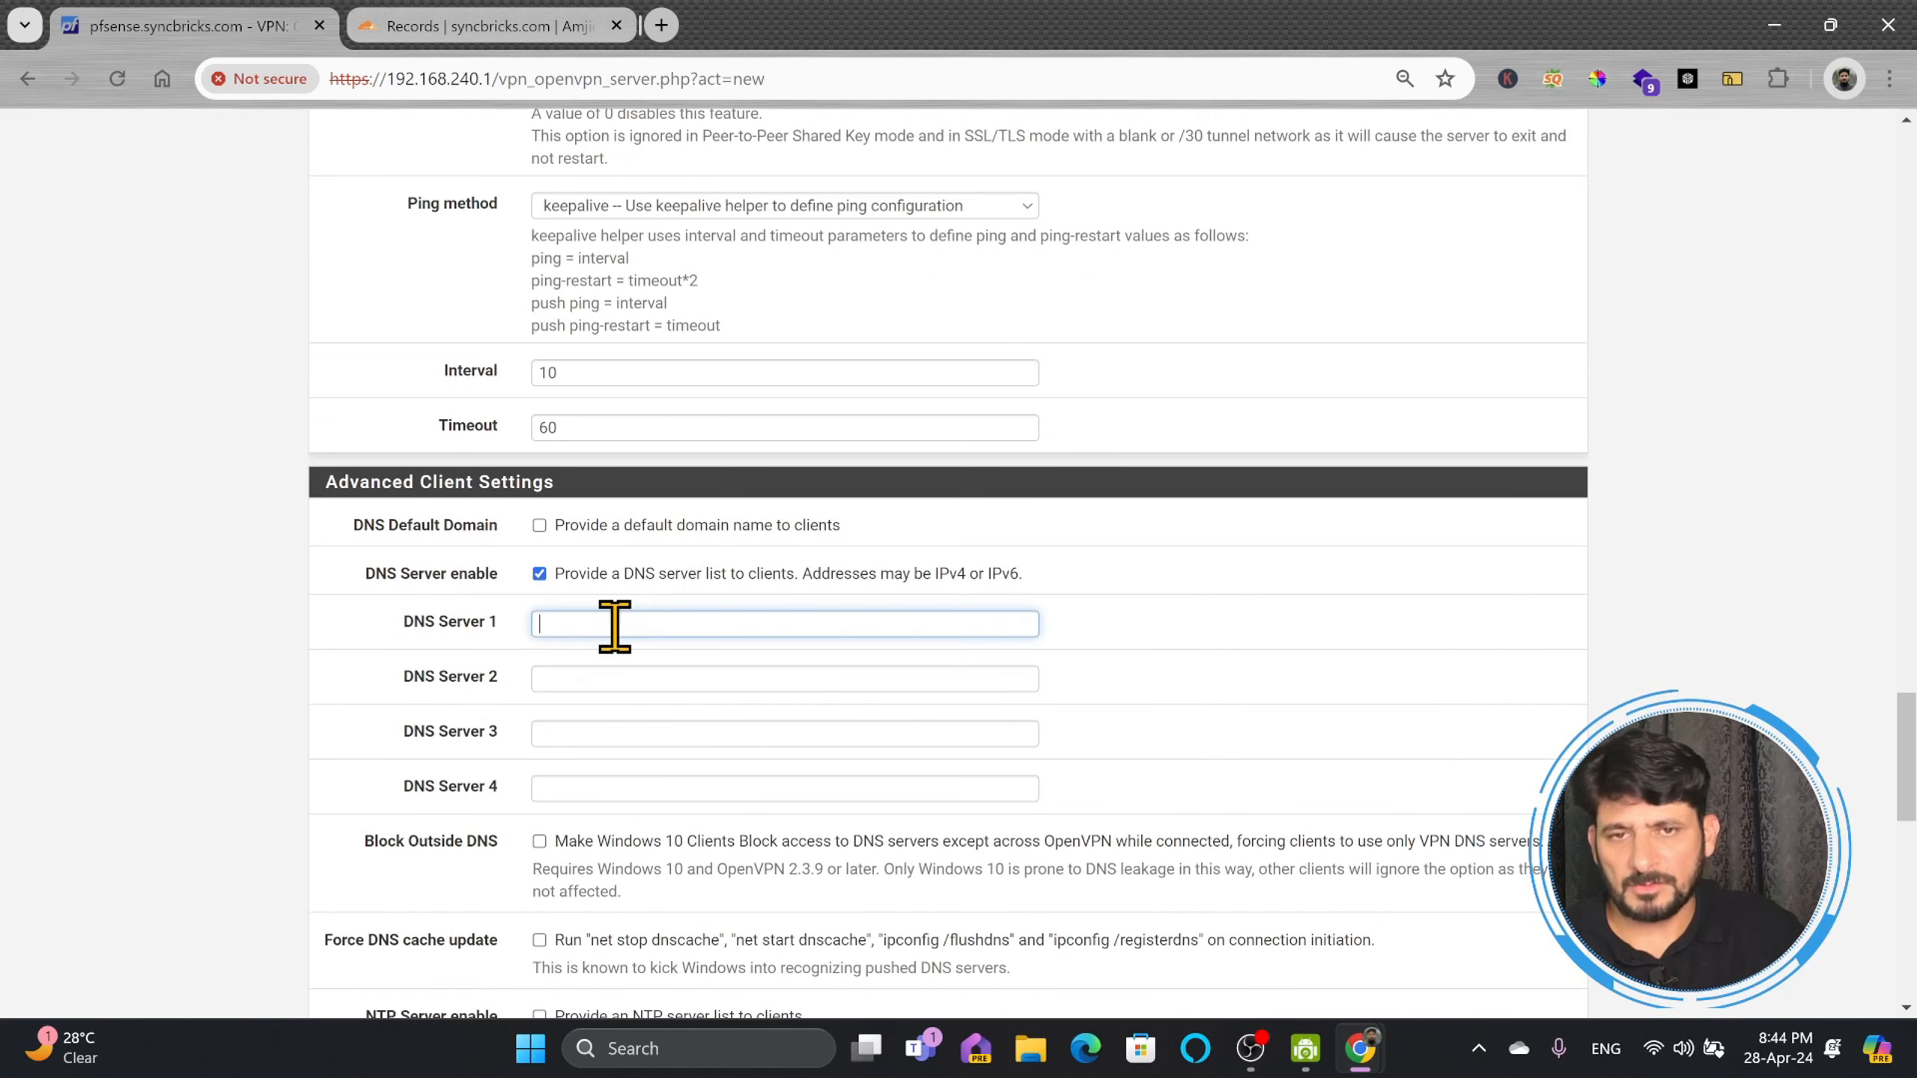
{"action": "type", "text": "1.1.1"}
{"action": "key", "text": "Tab"}
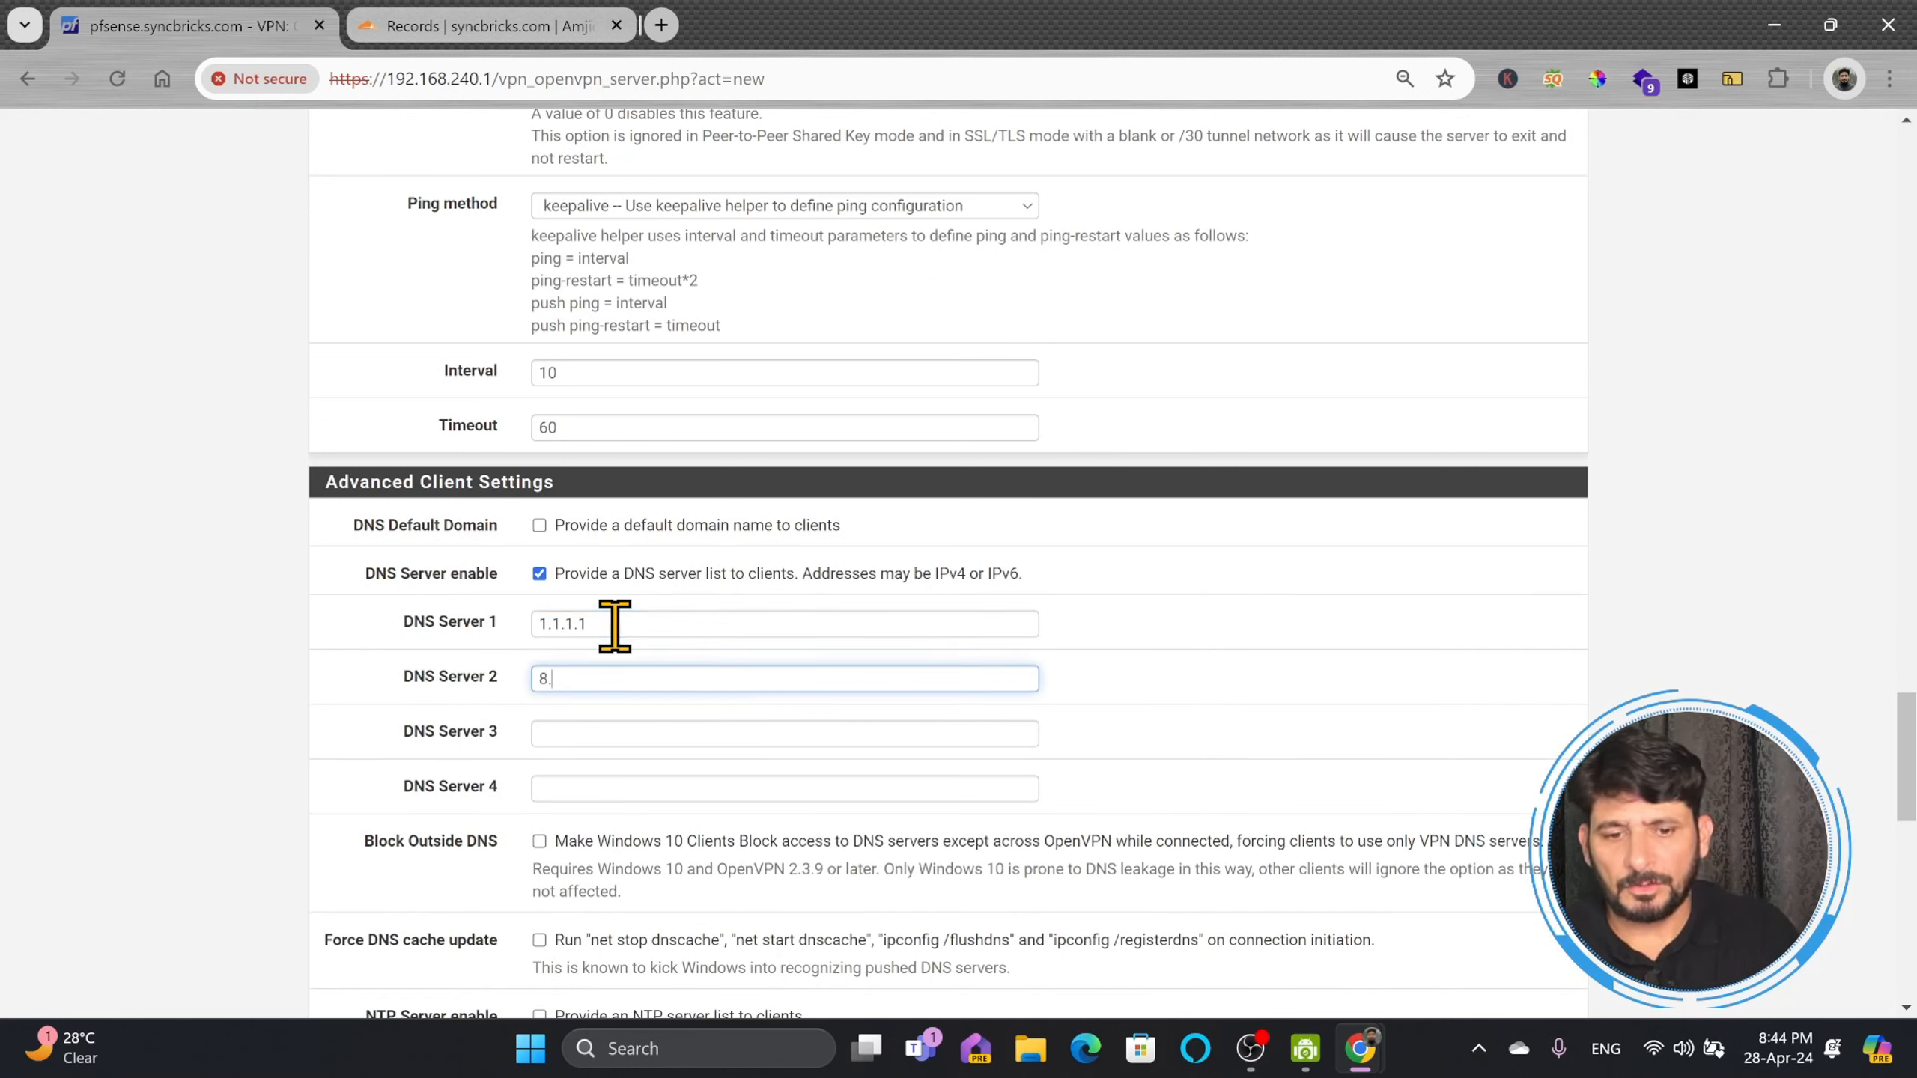
{"action": "key", "text": "Tab"}
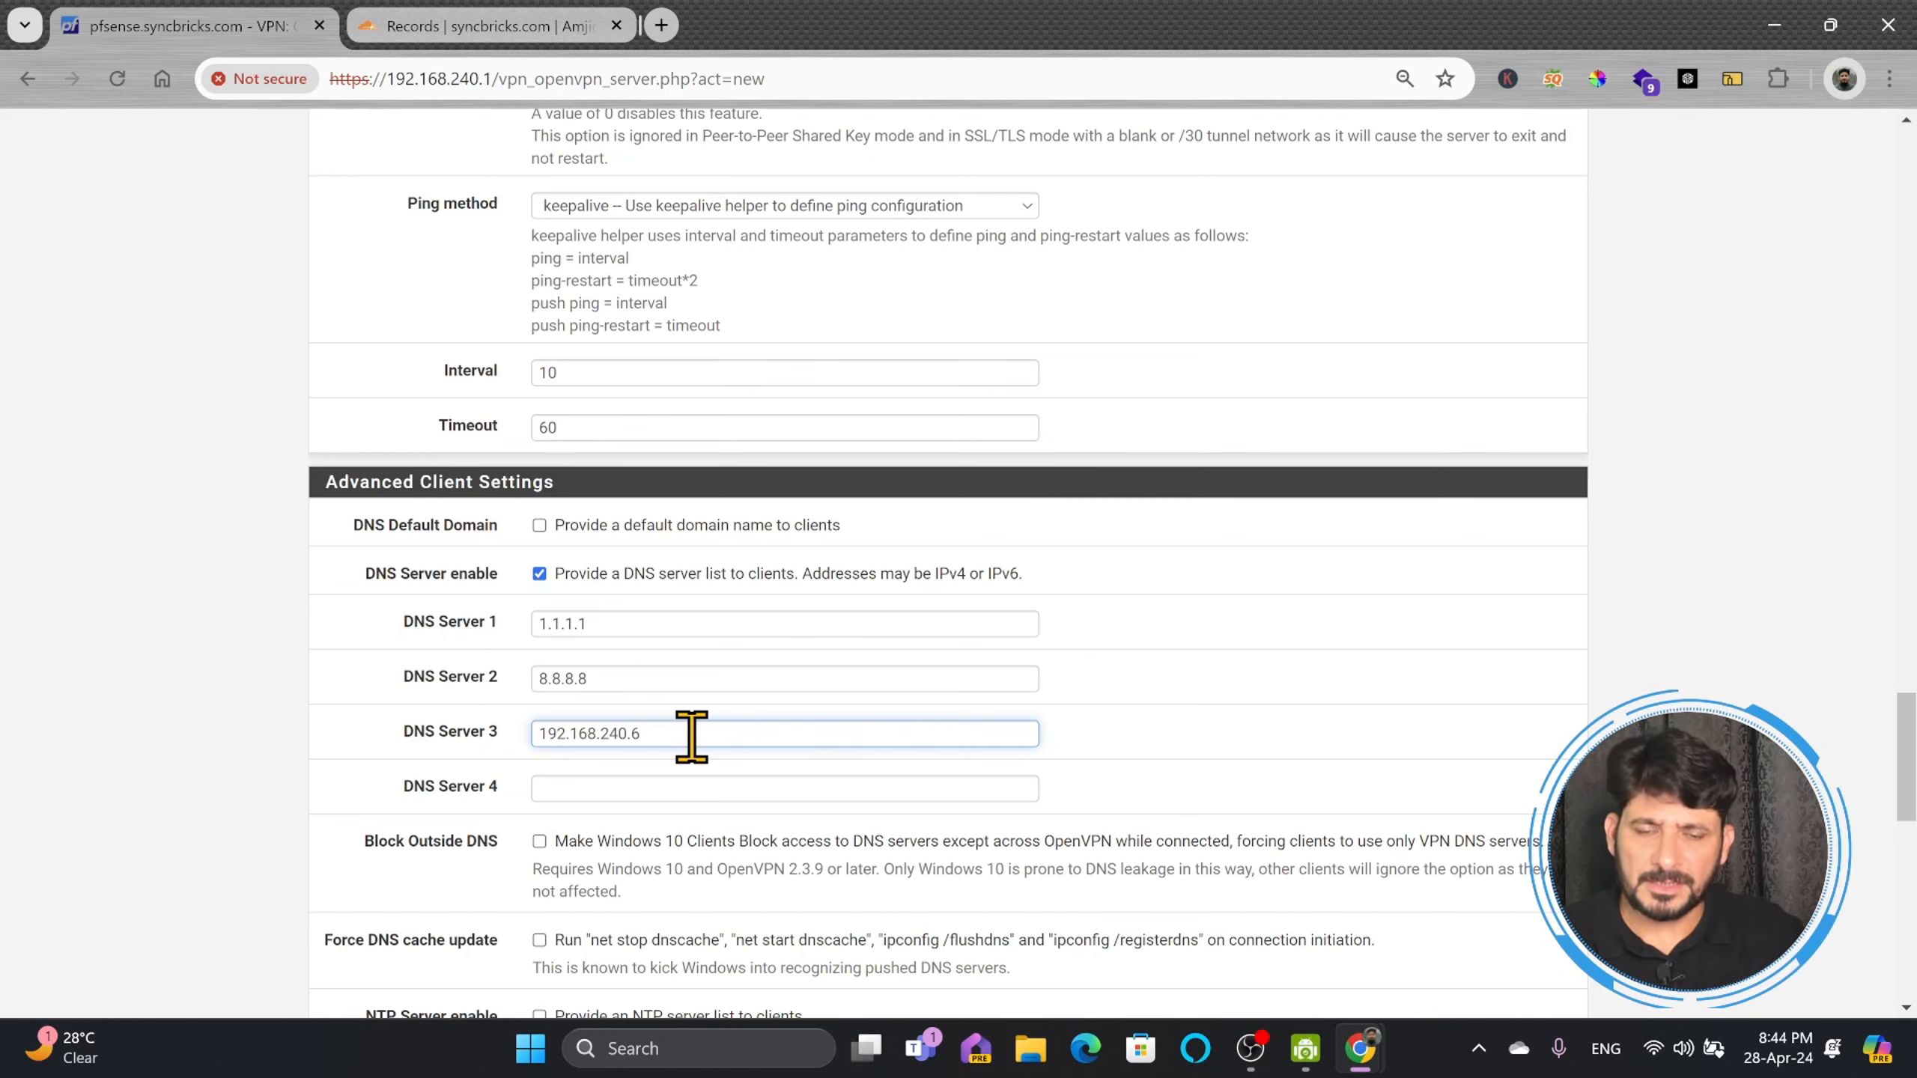
{"action": "left_click_drag", "start_coordinate": [692, 736], "coordinate": [400, 742]}
{"action": "key", "text": "BackSpace"}
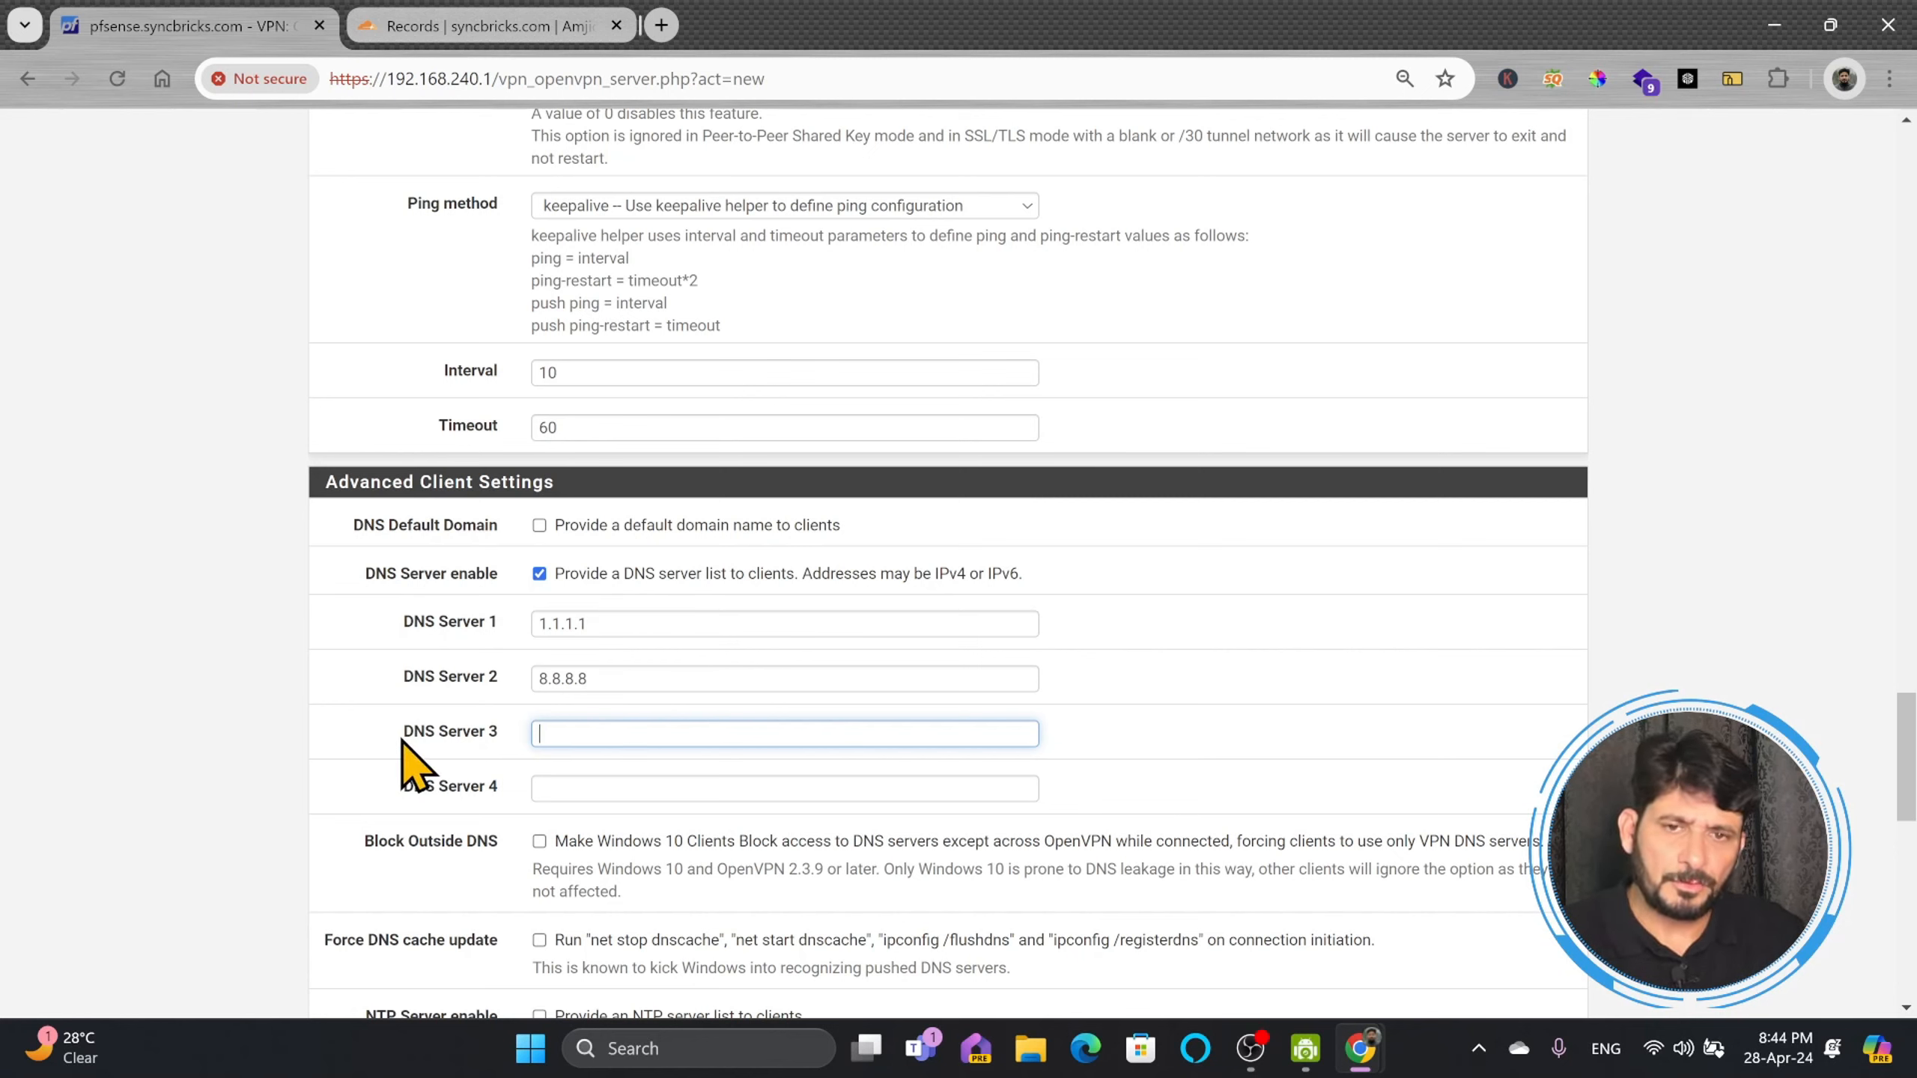
{"action": "left_click", "coordinate": [419, 759]}
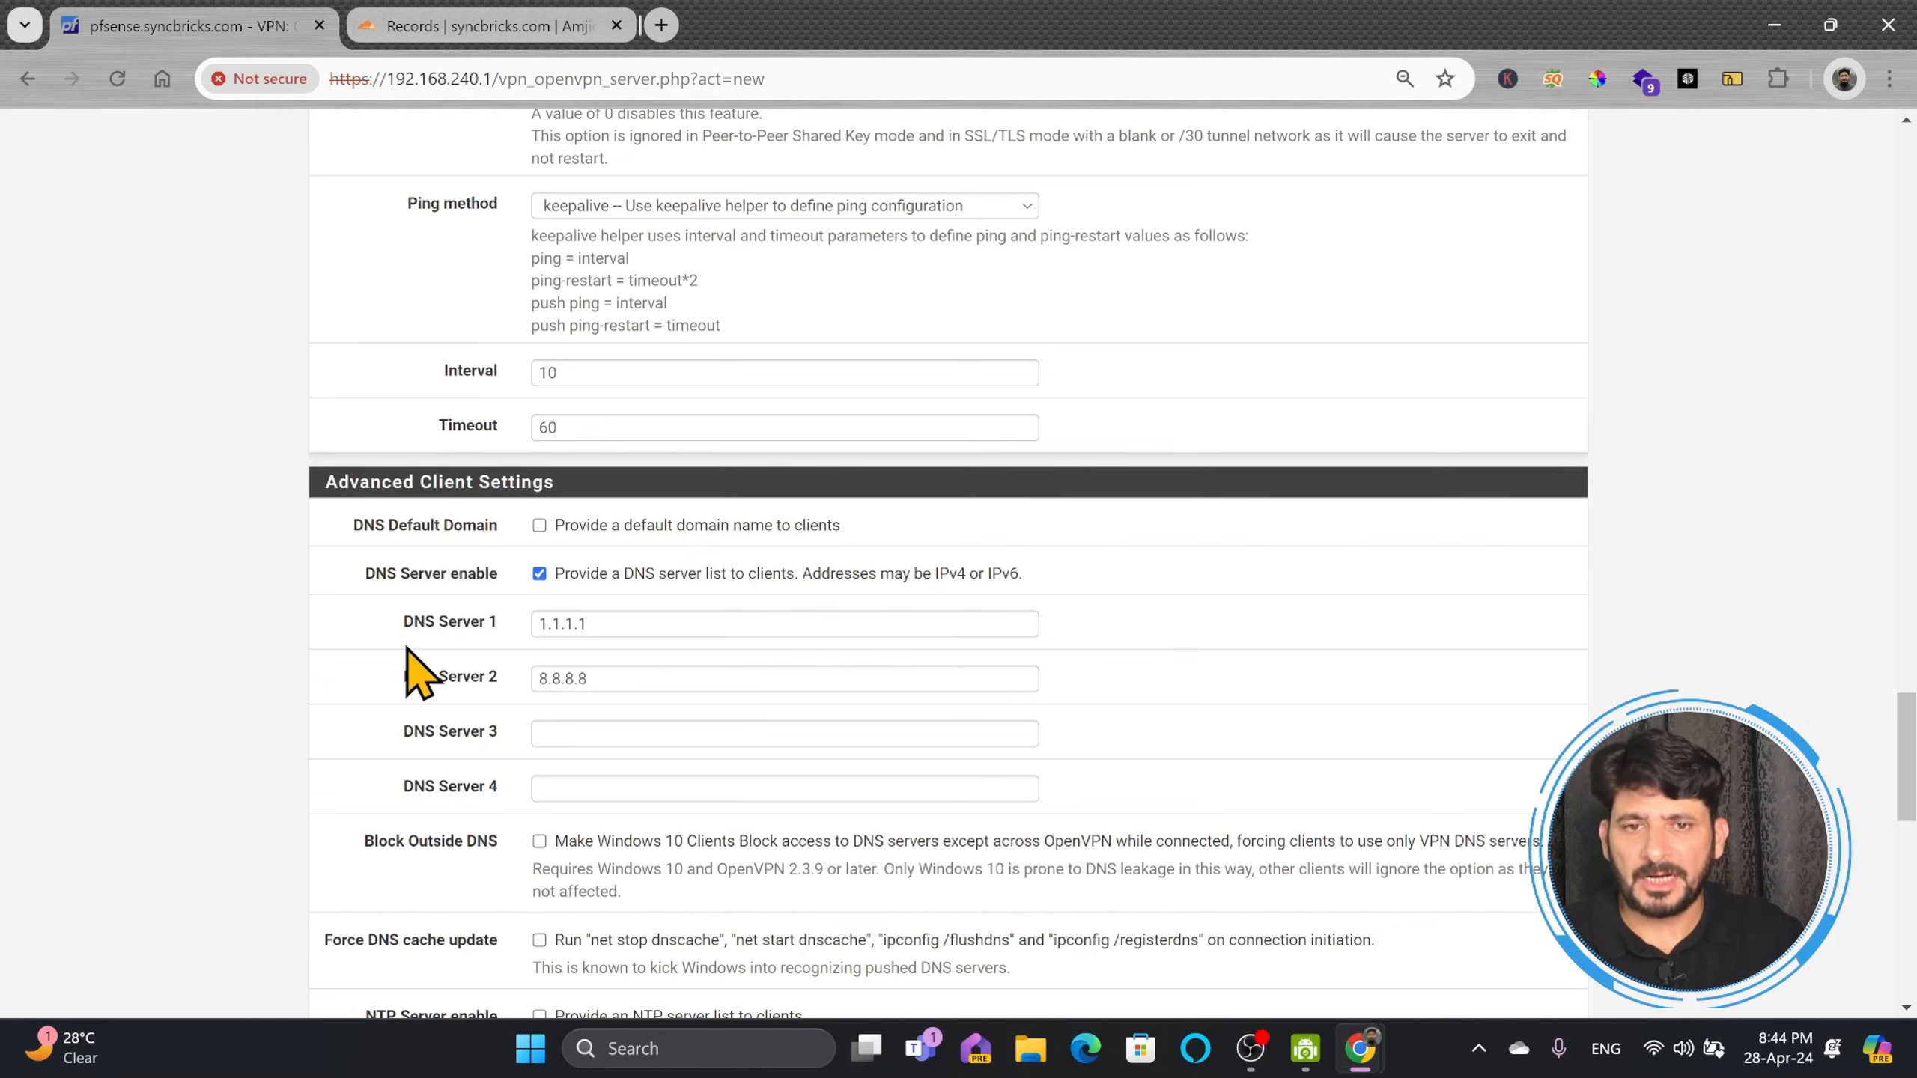
{"action": "scroll", "coordinate": [418, 650], "scroll_direction": "down", "scroll_amount": 5}
Step: Save the OpenVPN server settings
{"action": "scroll", "coordinate": [529, 620], "scroll_direction": "down", "scroll_amount": 5}
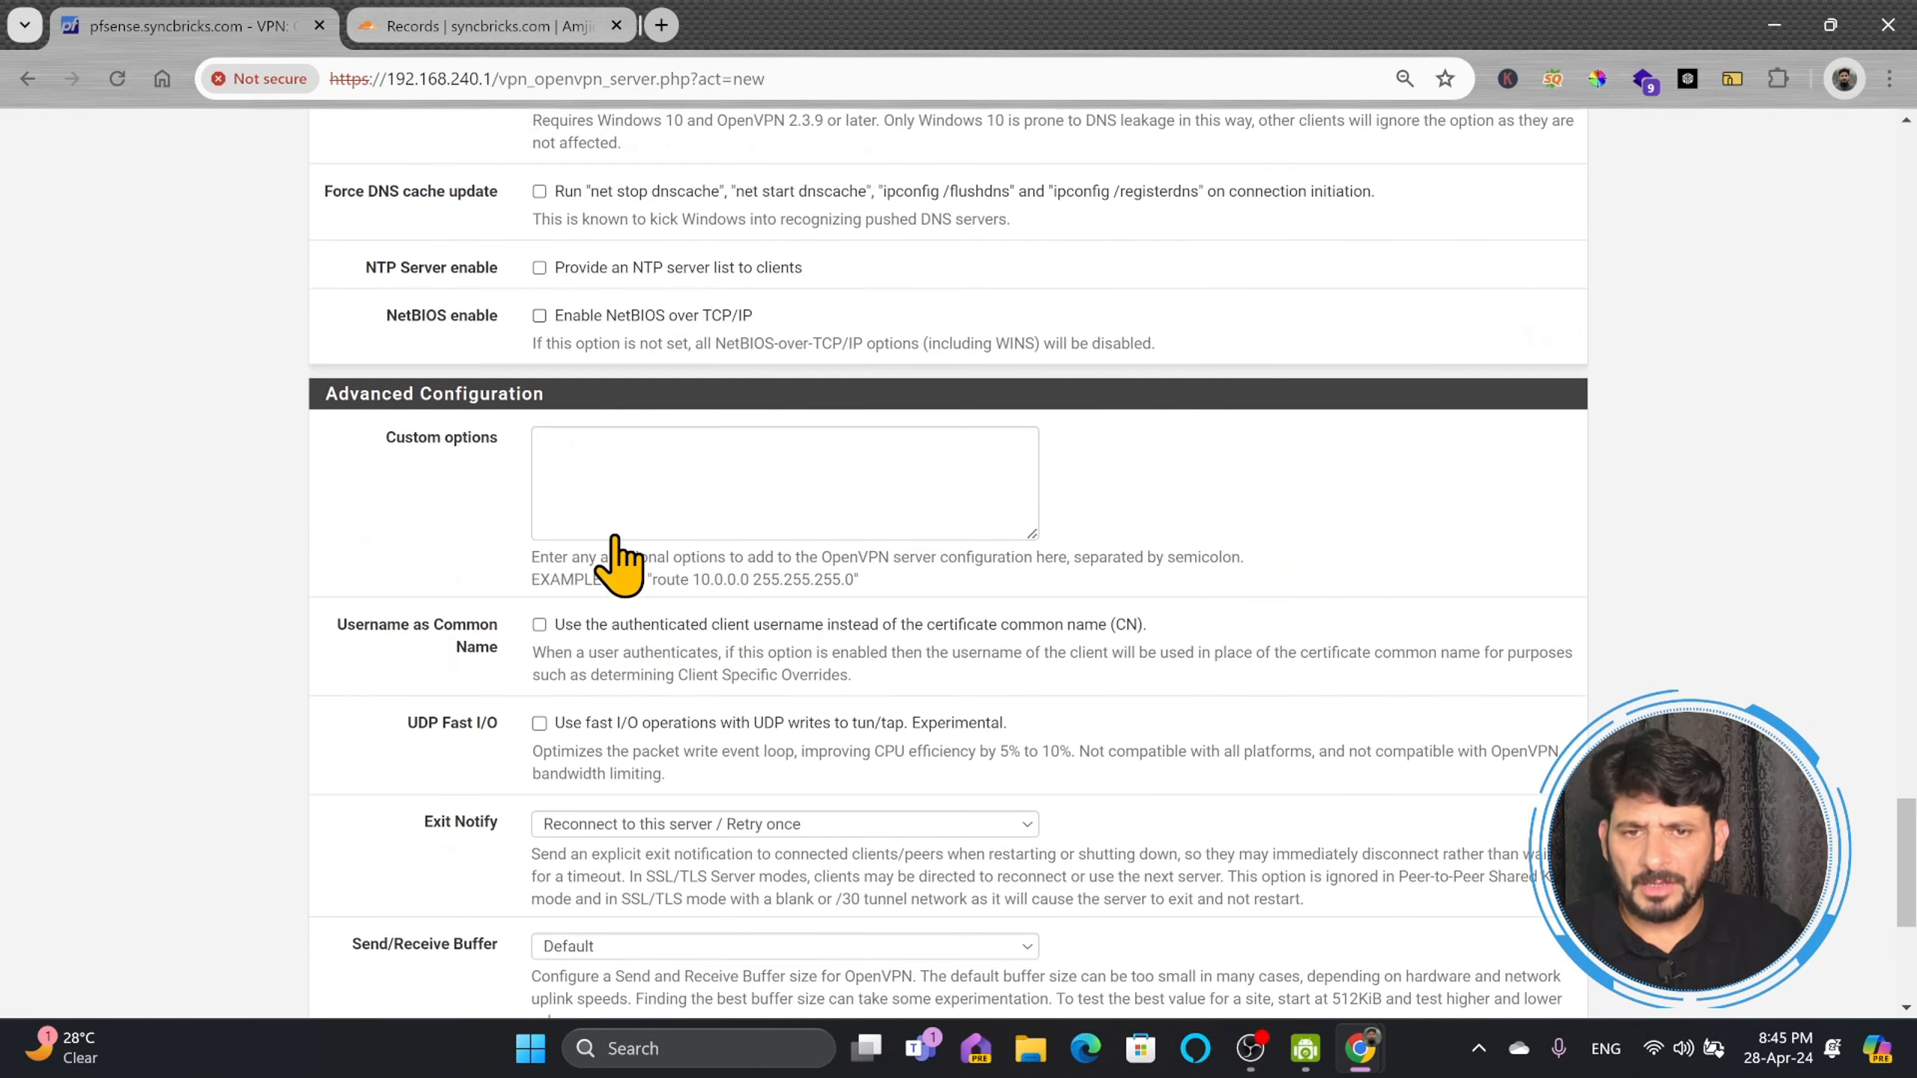
{"action": "scroll", "coordinate": [614, 533], "scroll_direction": "down", "scroll_amount": 3}
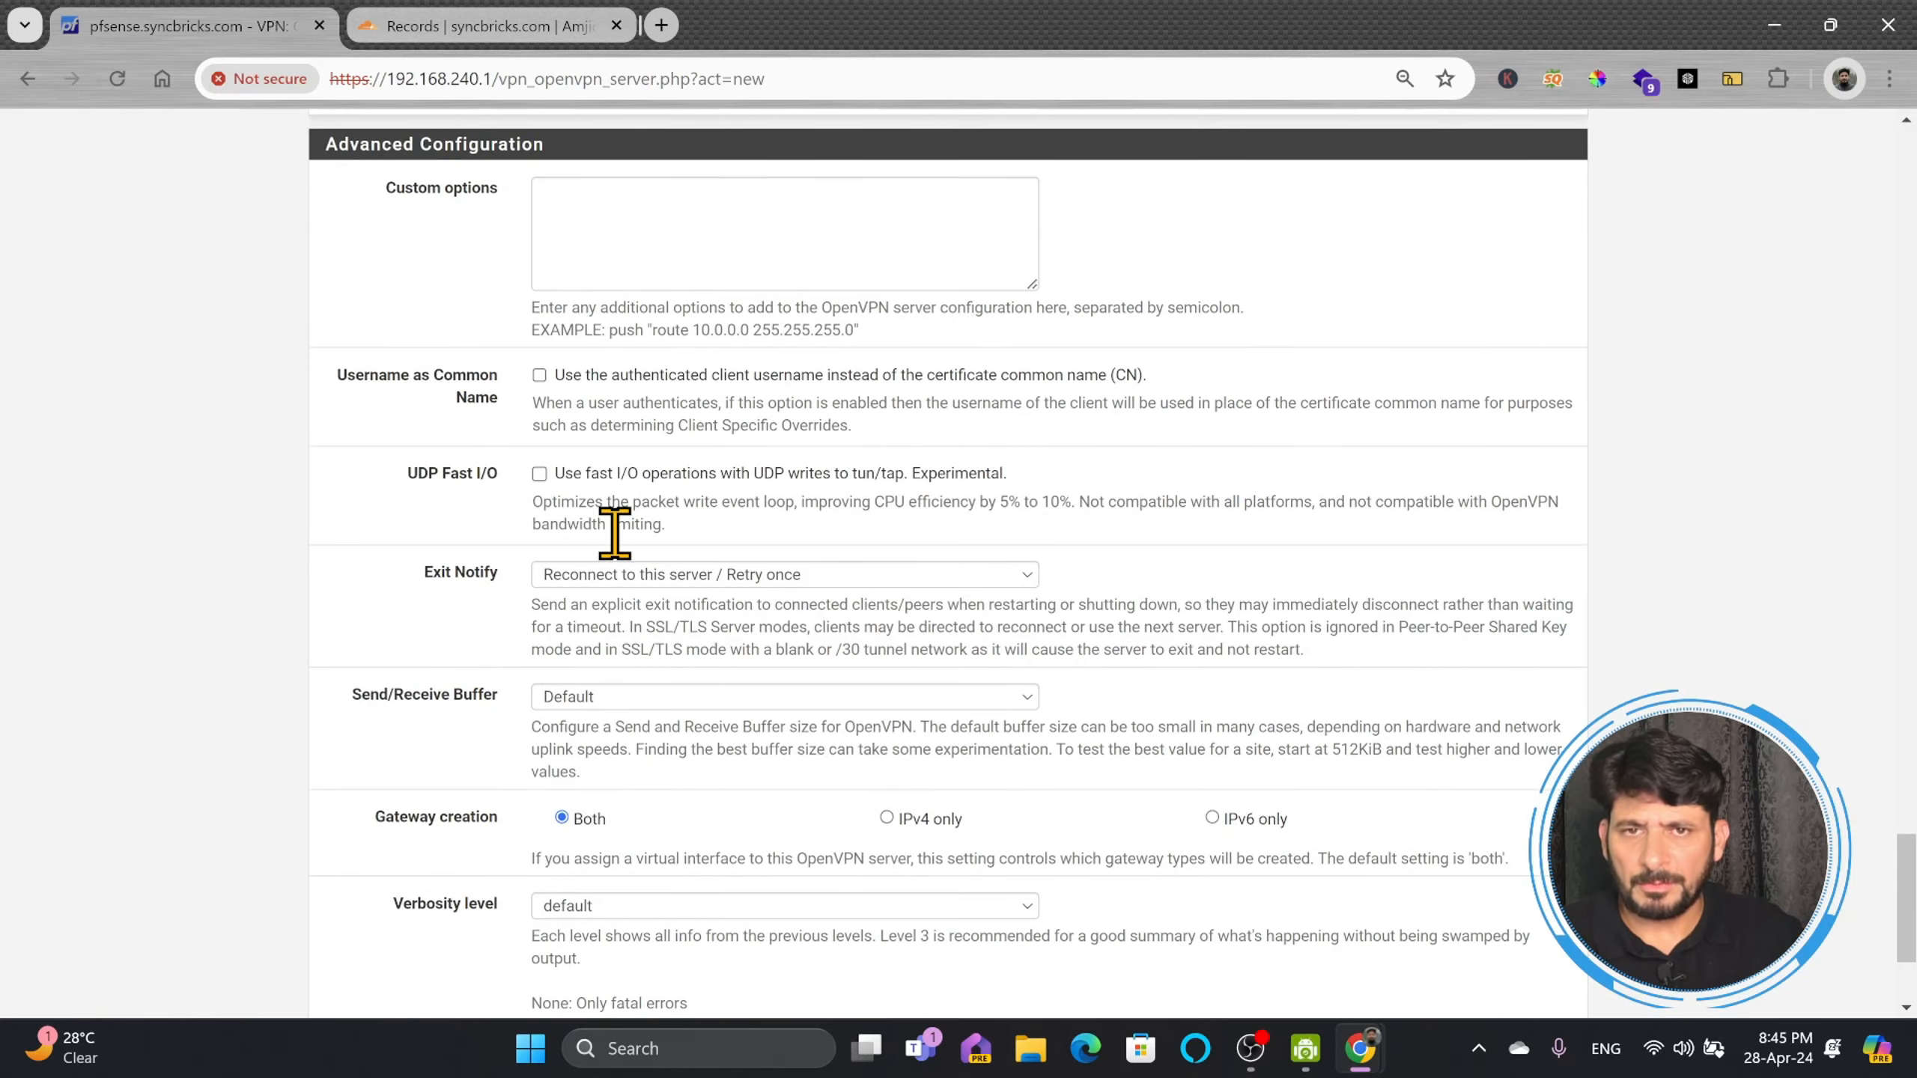
{"action": "scroll", "coordinate": [596, 533], "scroll_direction": "down", "scroll_amount": 3}
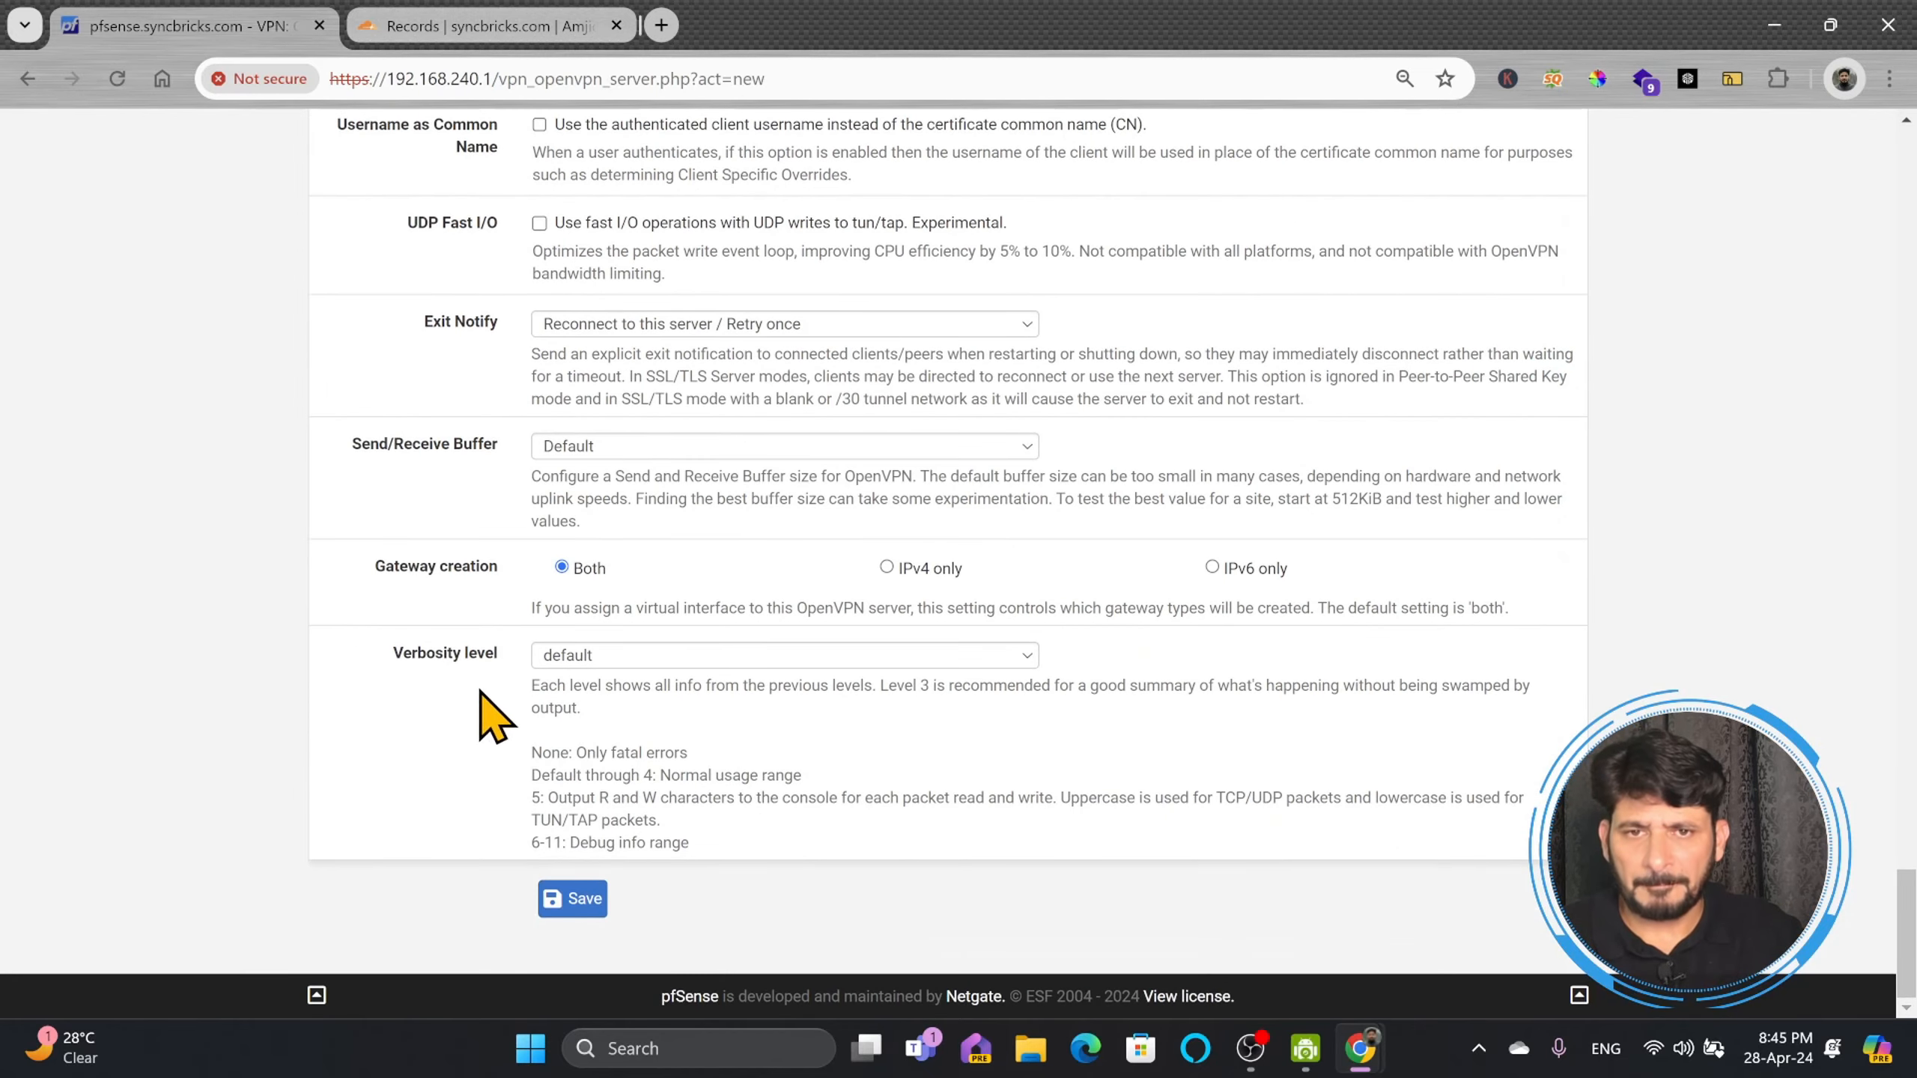
{"action": "left_click", "coordinate": [571, 899]}
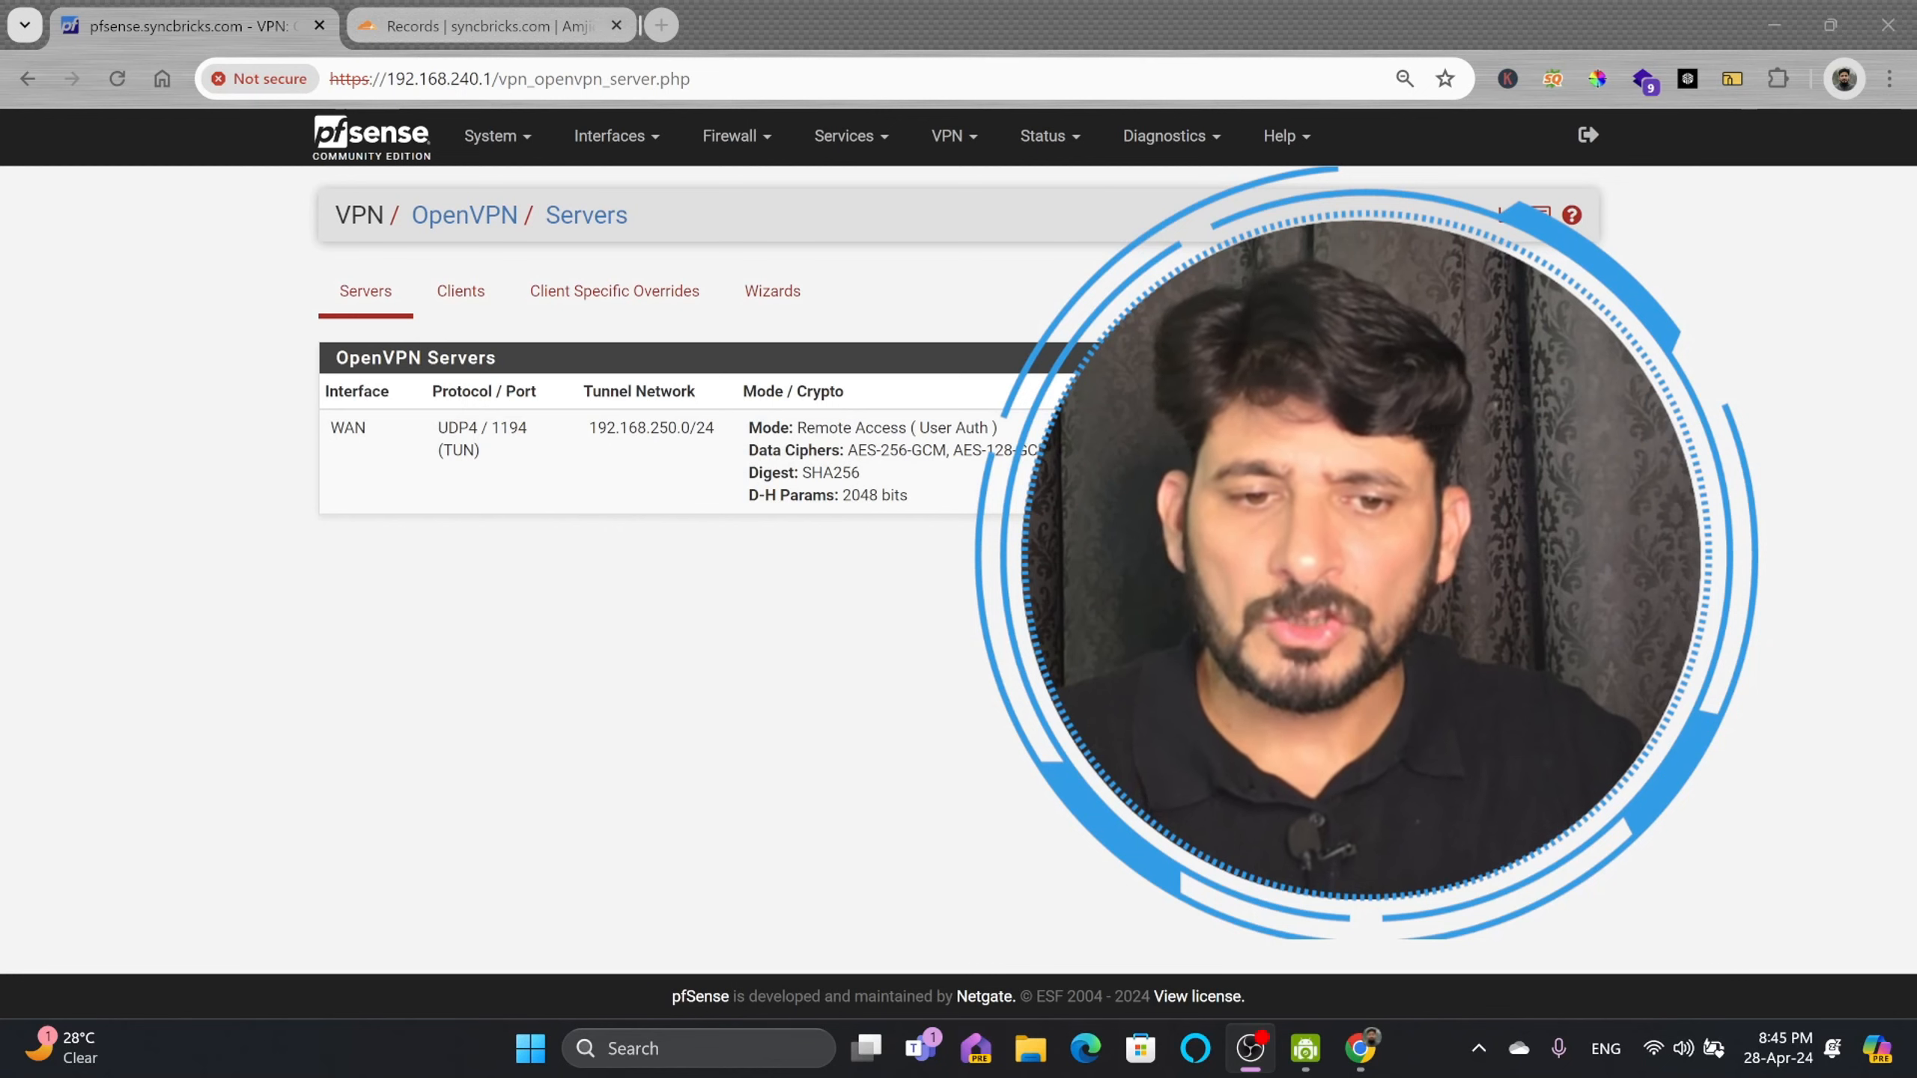
Step: Confirm the server listens on UDP 1194 in the OpenVPN list, then go to the WAN firewall rules
{"action": "left_click", "coordinate": [744, 138]}
{"action": "left_click", "coordinate": [755, 255]}
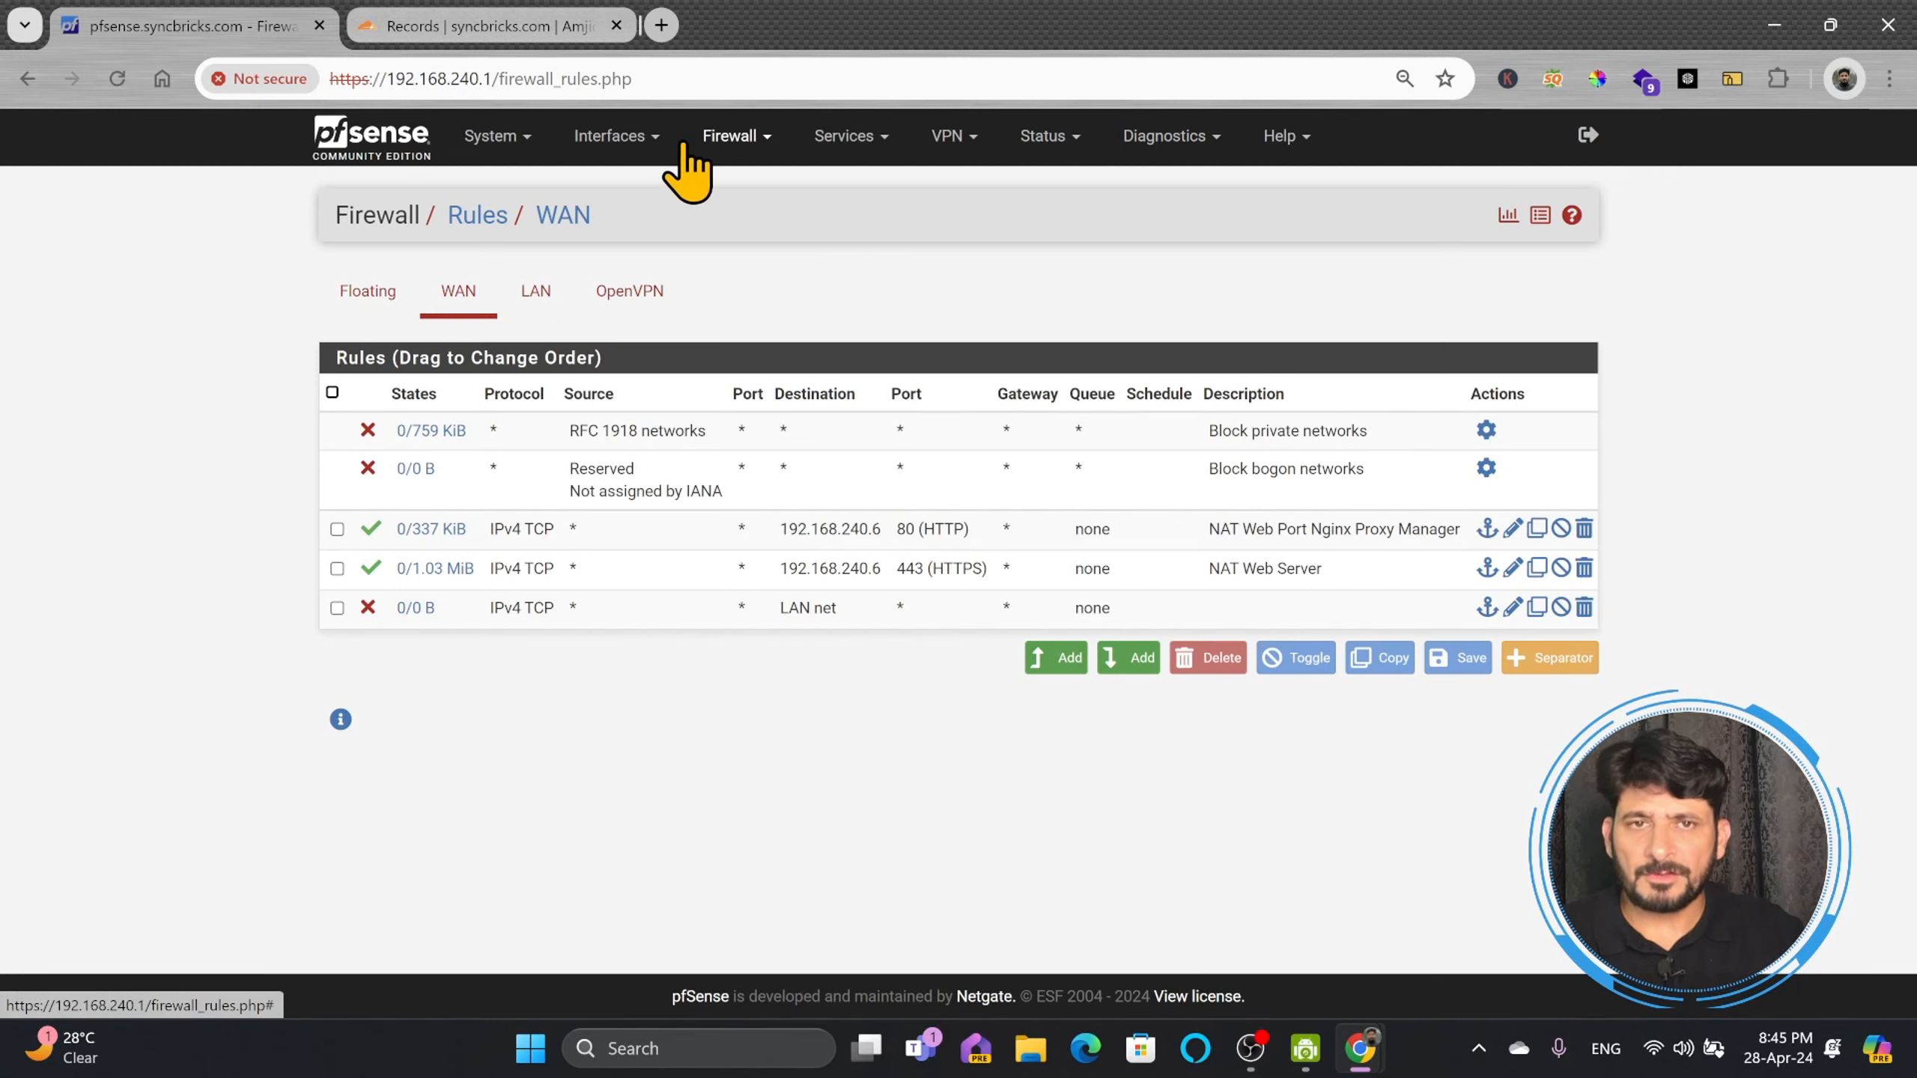
{"action": "left_click", "coordinate": [959, 140]}
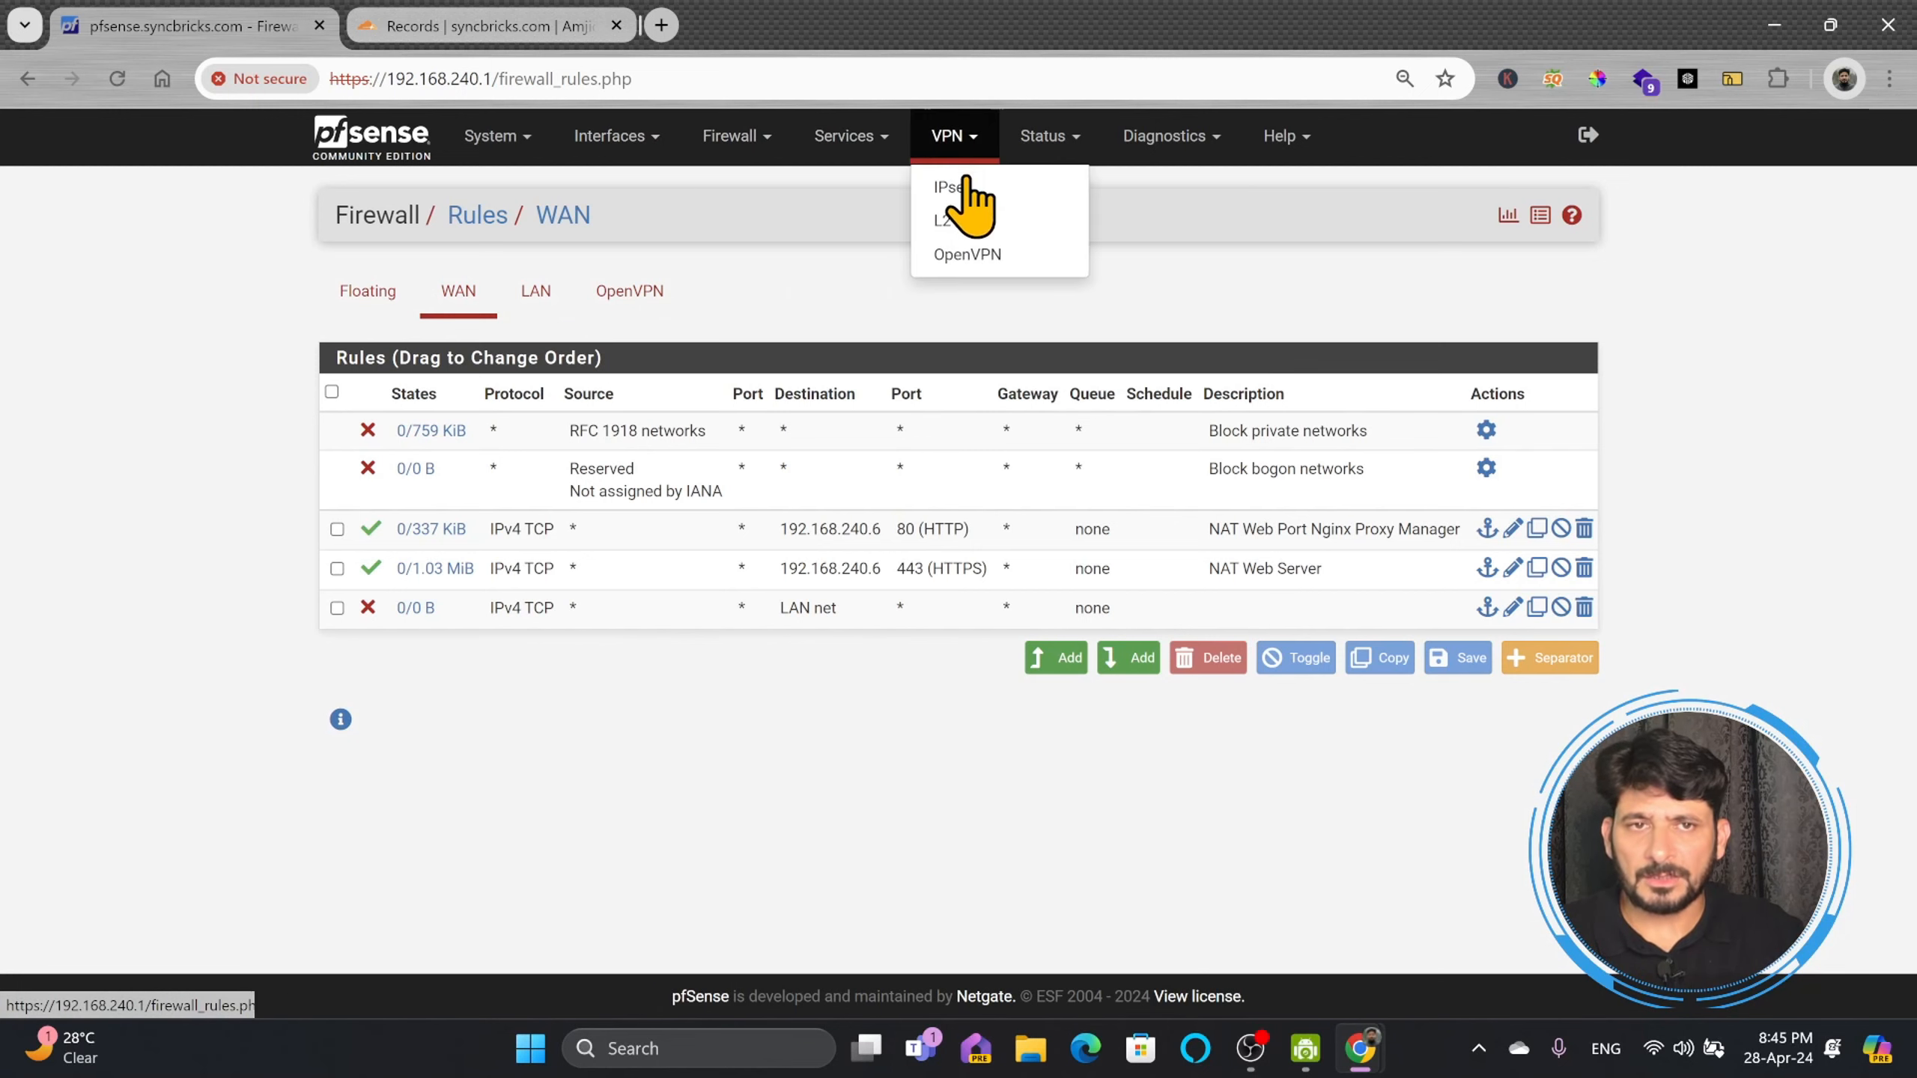
{"action": "left_click", "coordinate": [981, 268]}
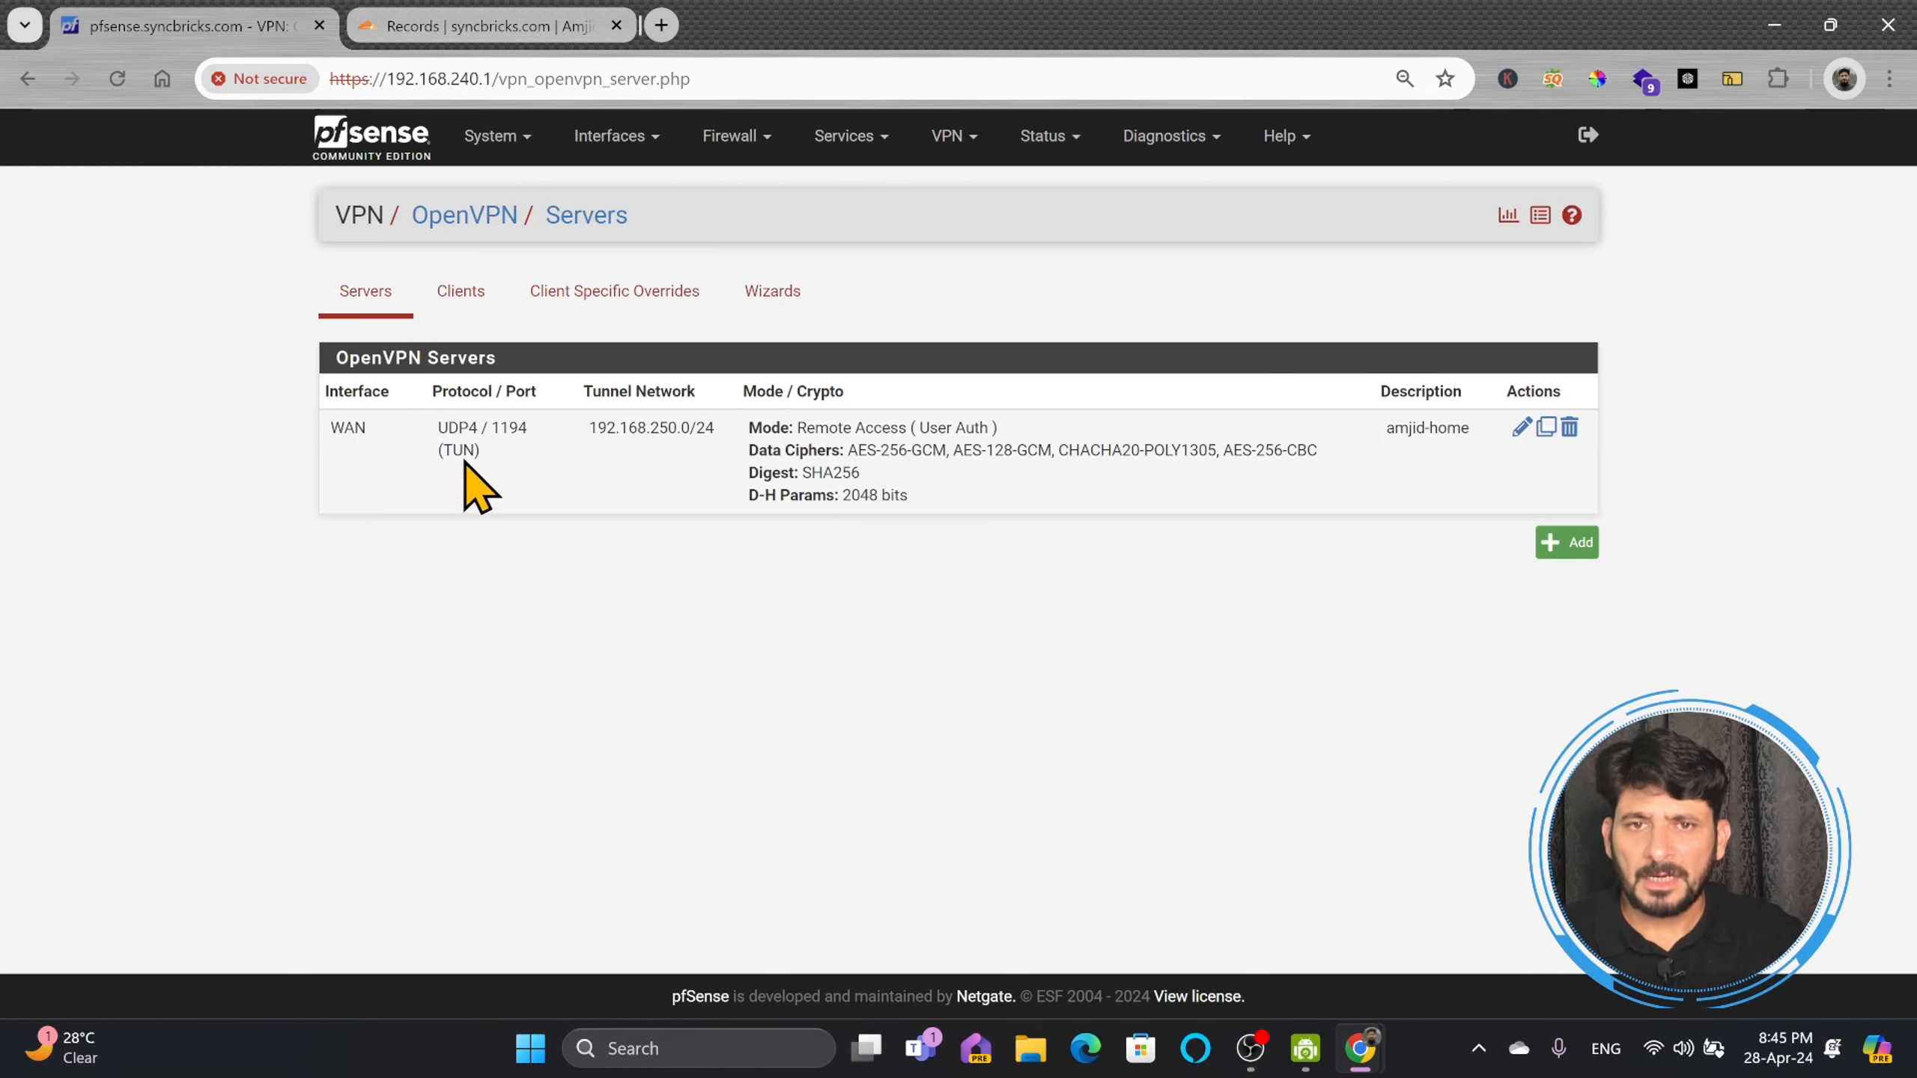
{"action": "left_click_drag", "start_coordinate": [449, 428], "coordinate": [544, 428]}
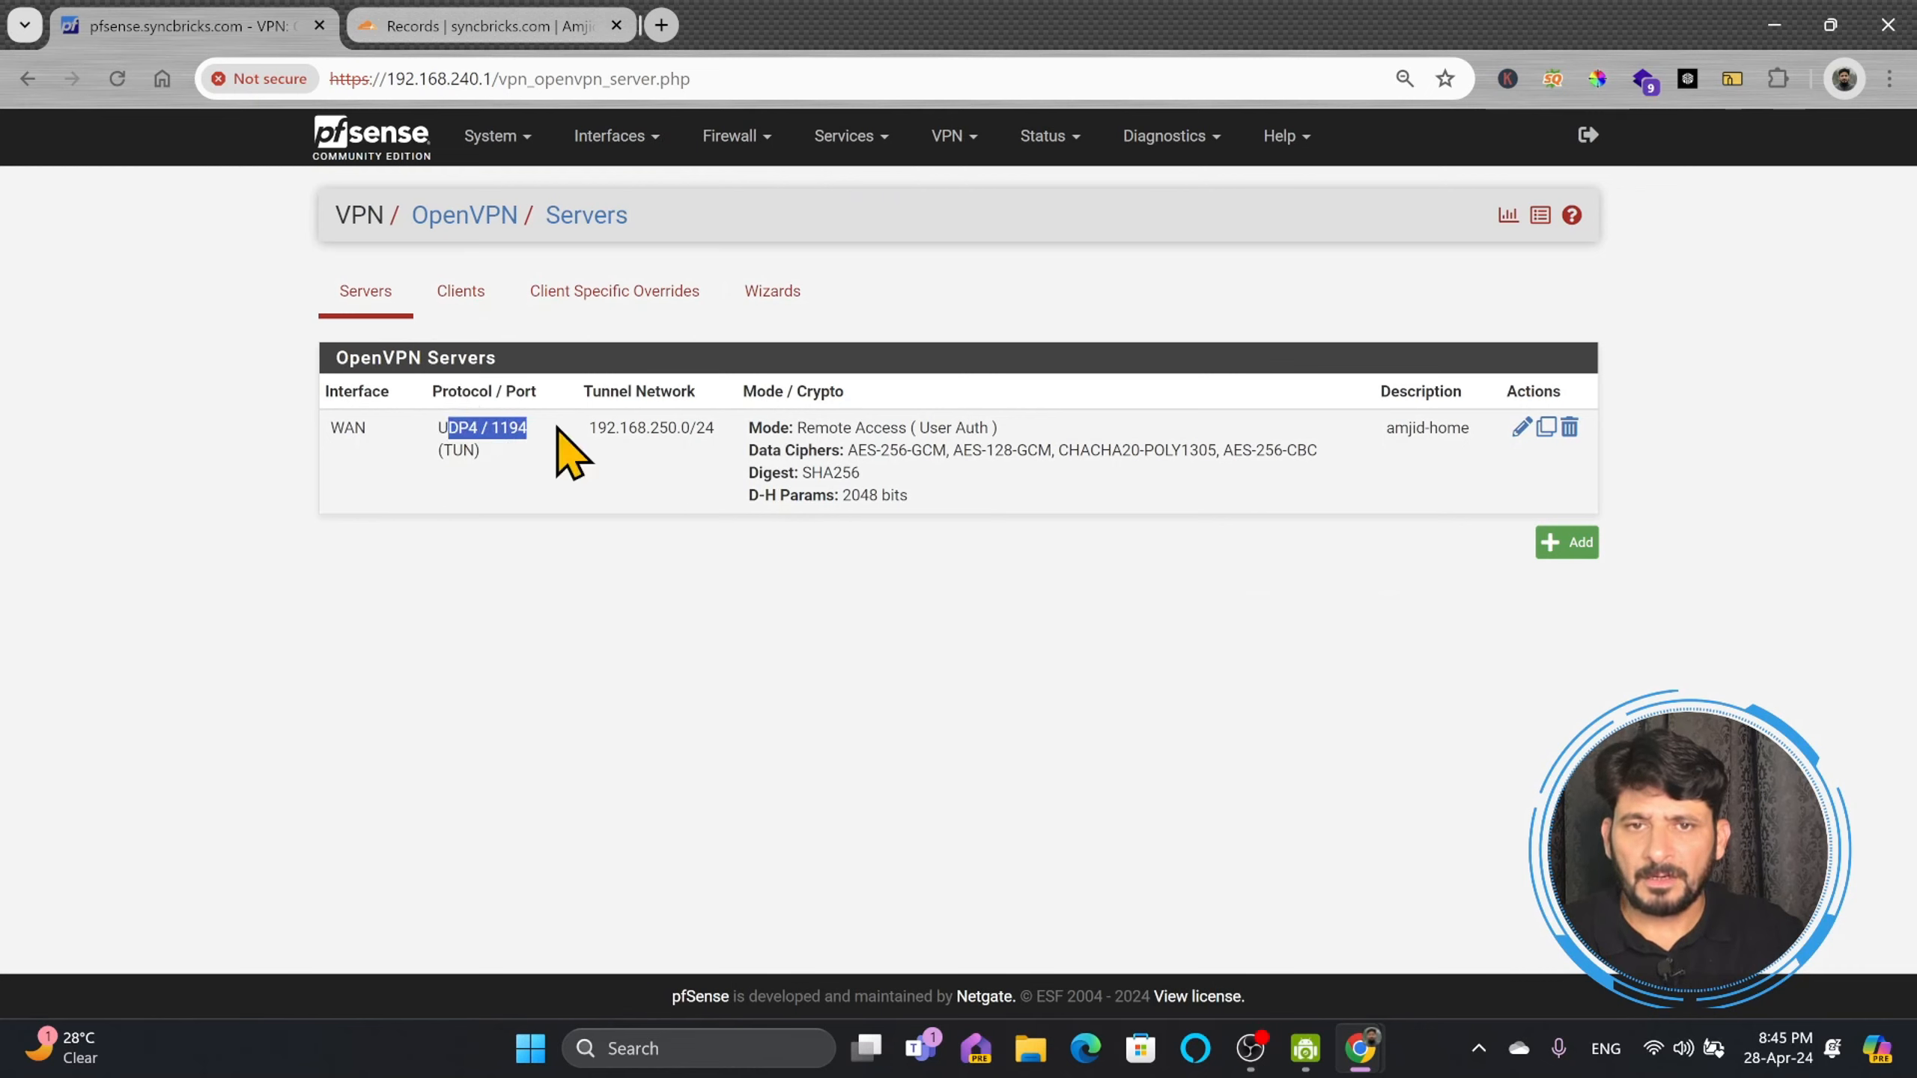
{"action": "left_click", "coordinate": [546, 429]}
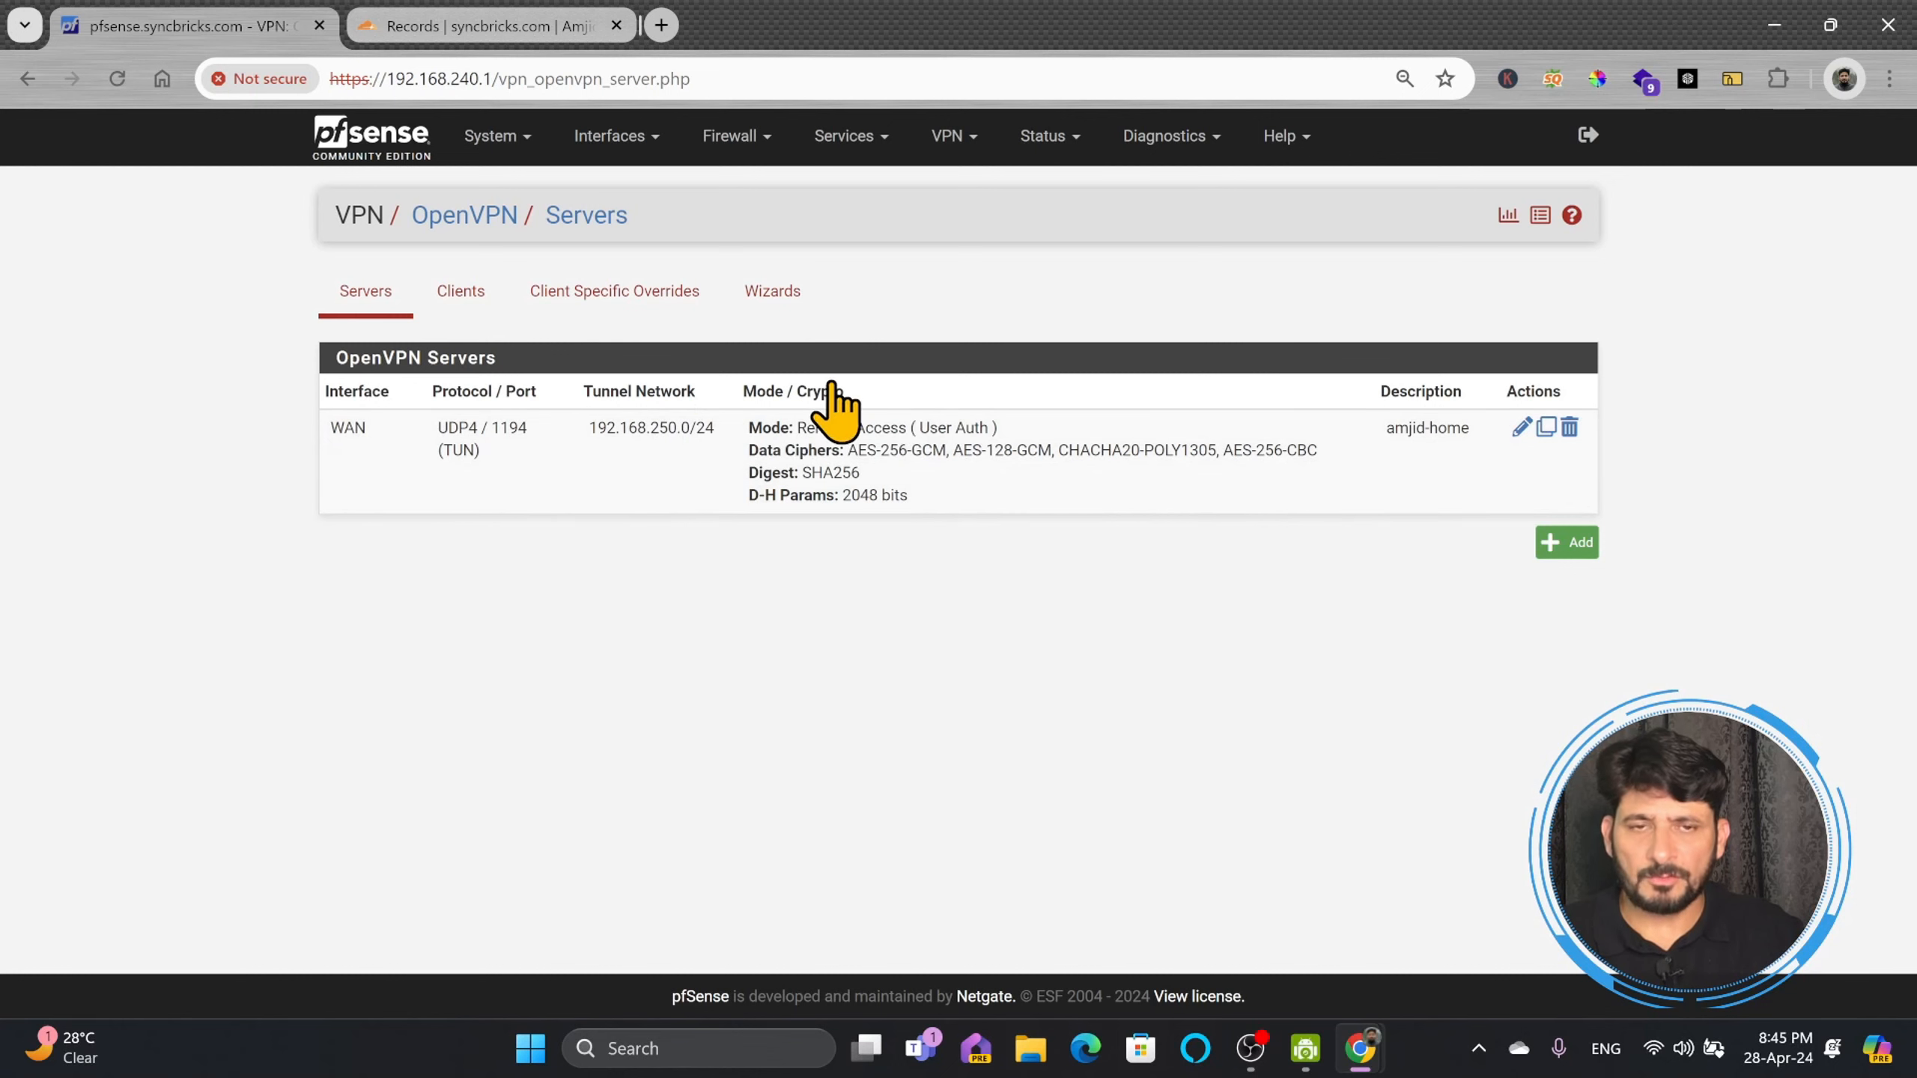
{"action": "left_click", "coordinate": [753, 151]}
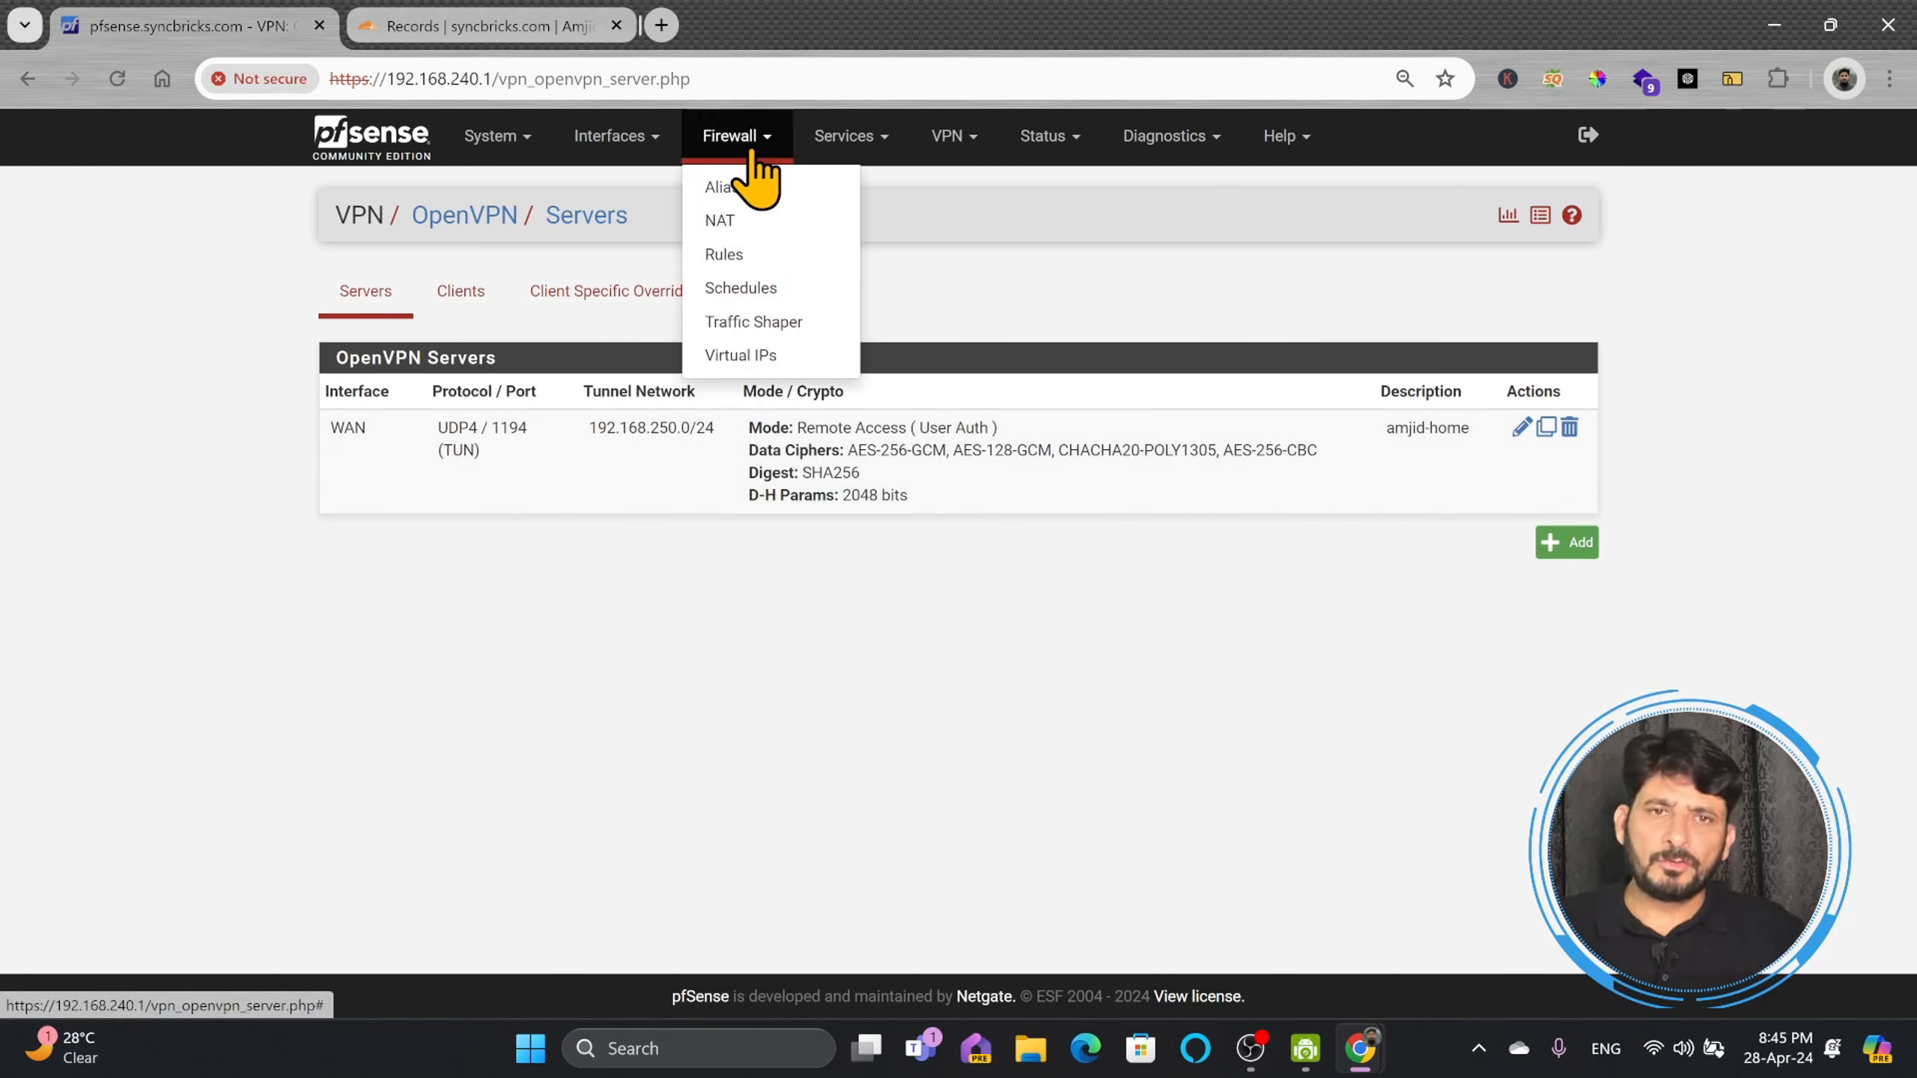
{"action": "left_click", "coordinate": [759, 256]}
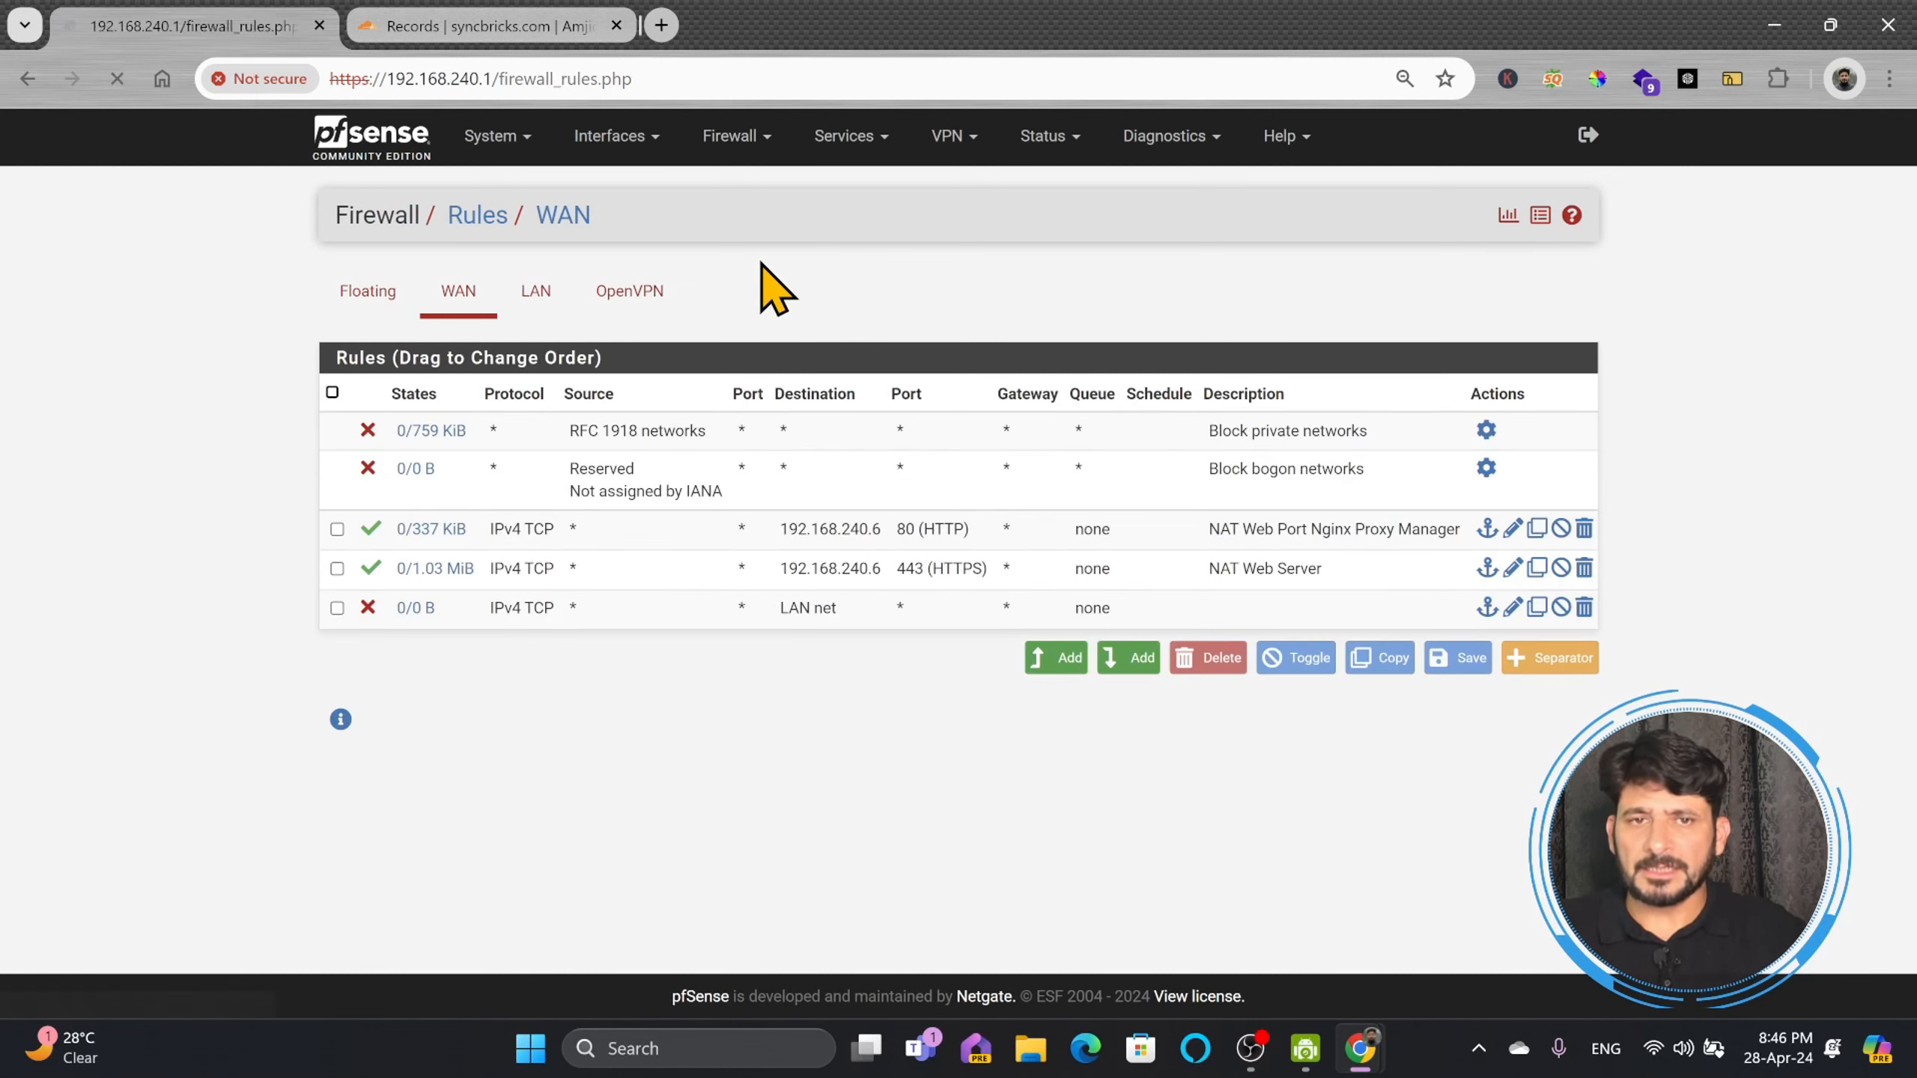
Step: Add and apply a WAN pass rule for UDP to WAN address on port OpenVPN (1194)
{"action": "left_click", "coordinate": [1055, 657]}
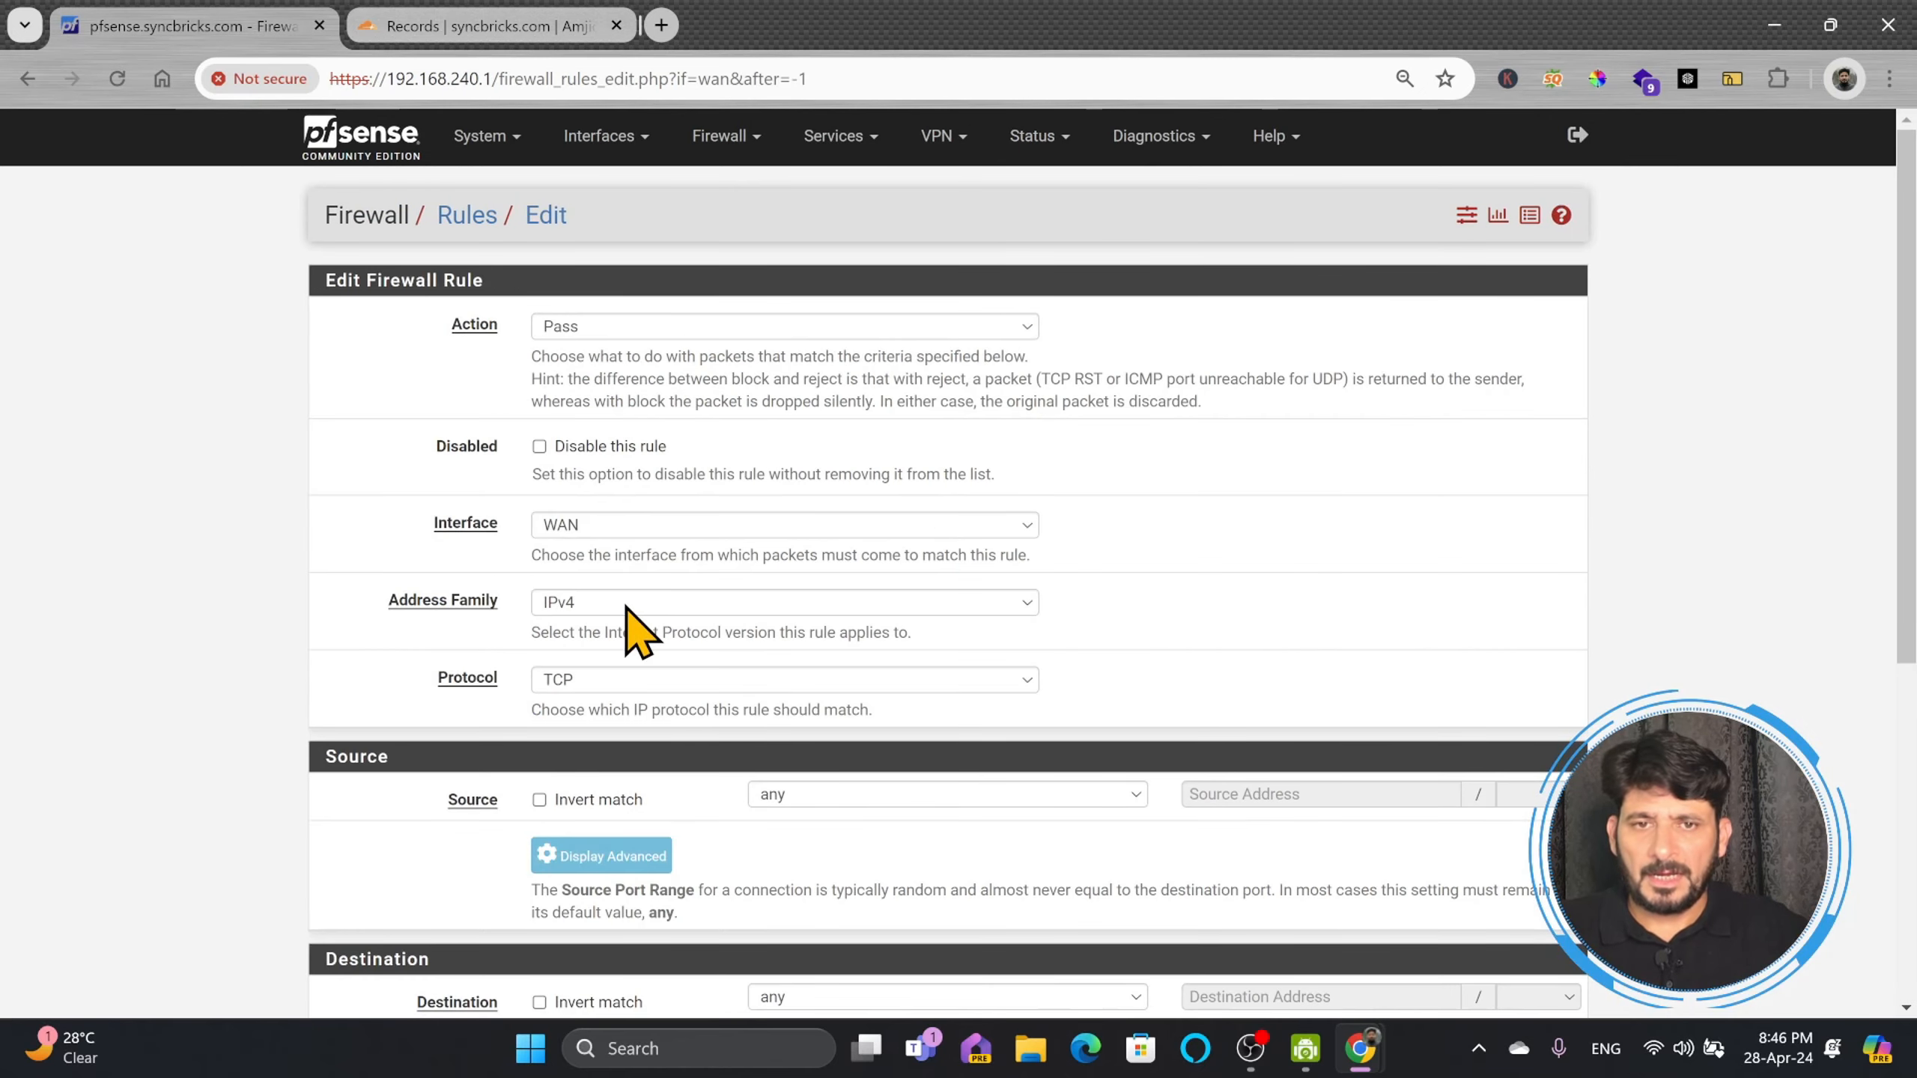
{"action": "left_click", "coordinate": [562, 683]}
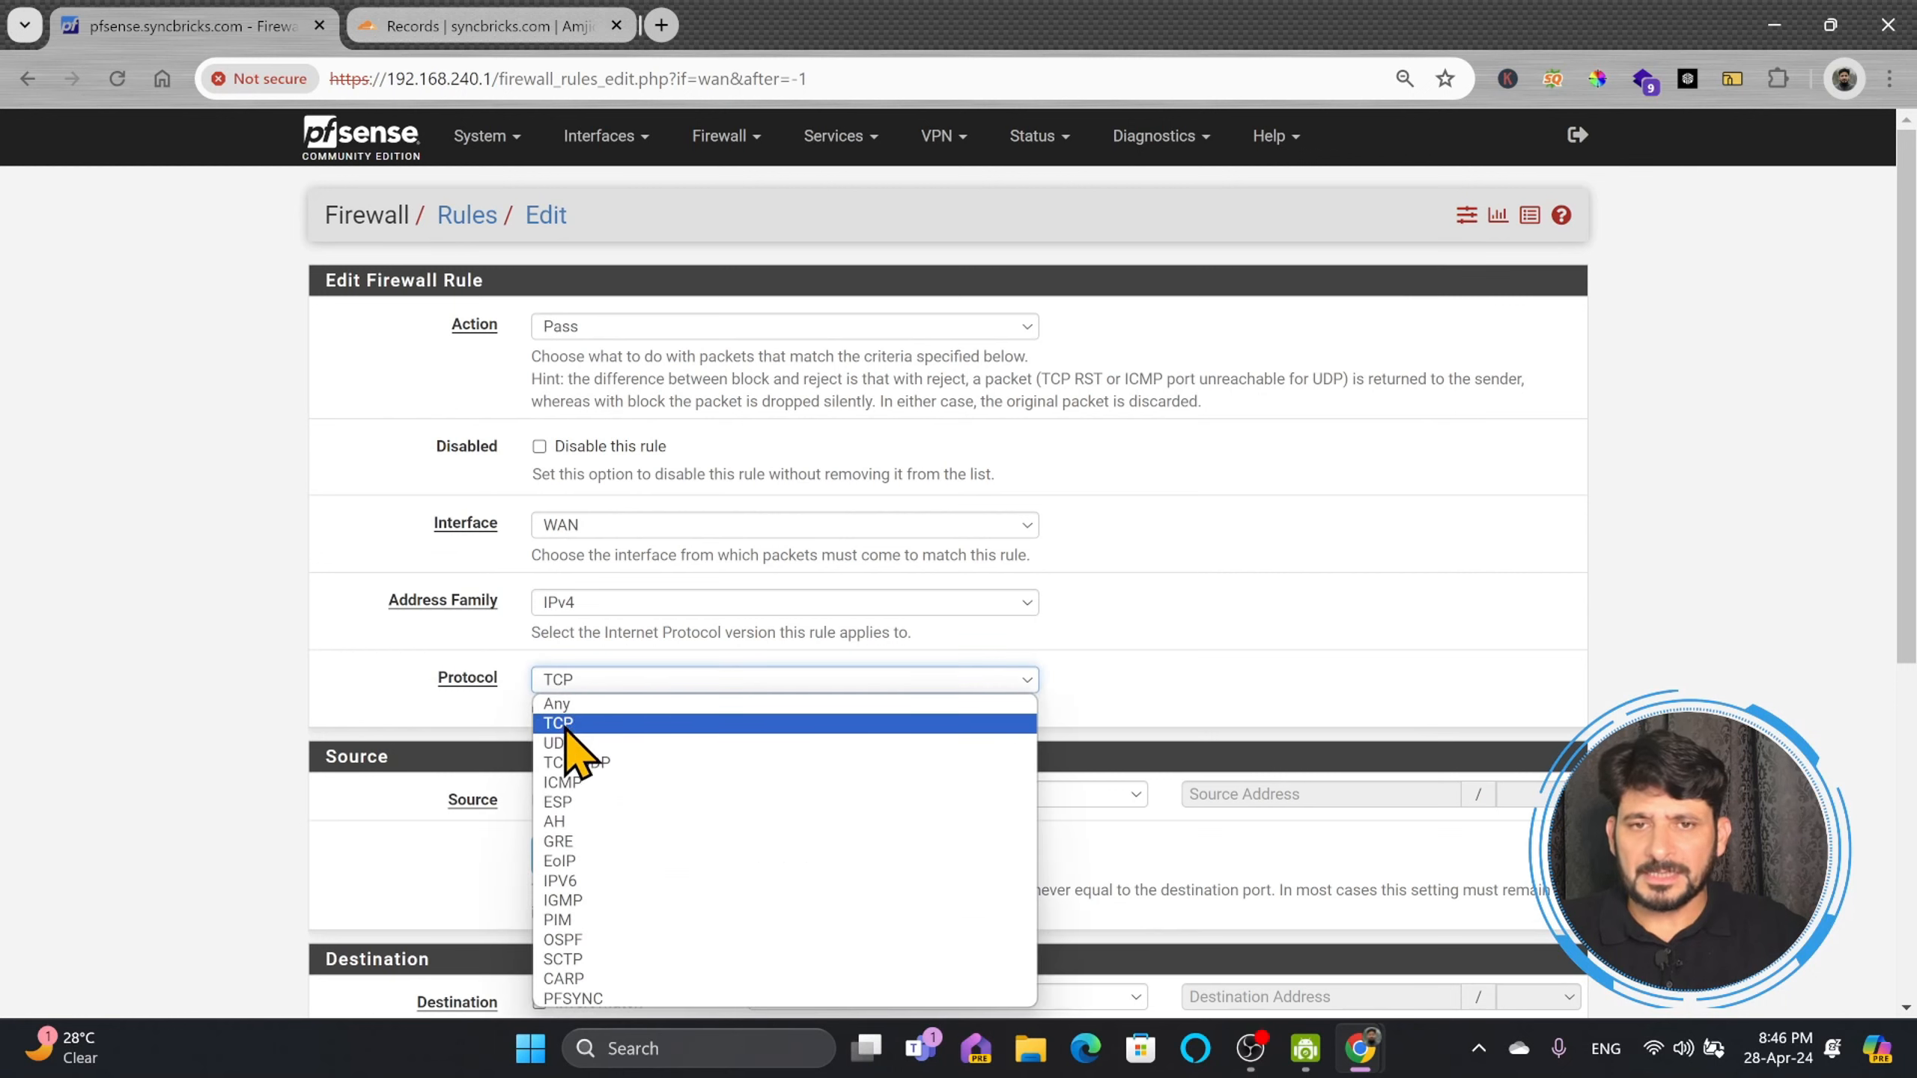
{"action": "left_click", "coordinate": [567, 743]}
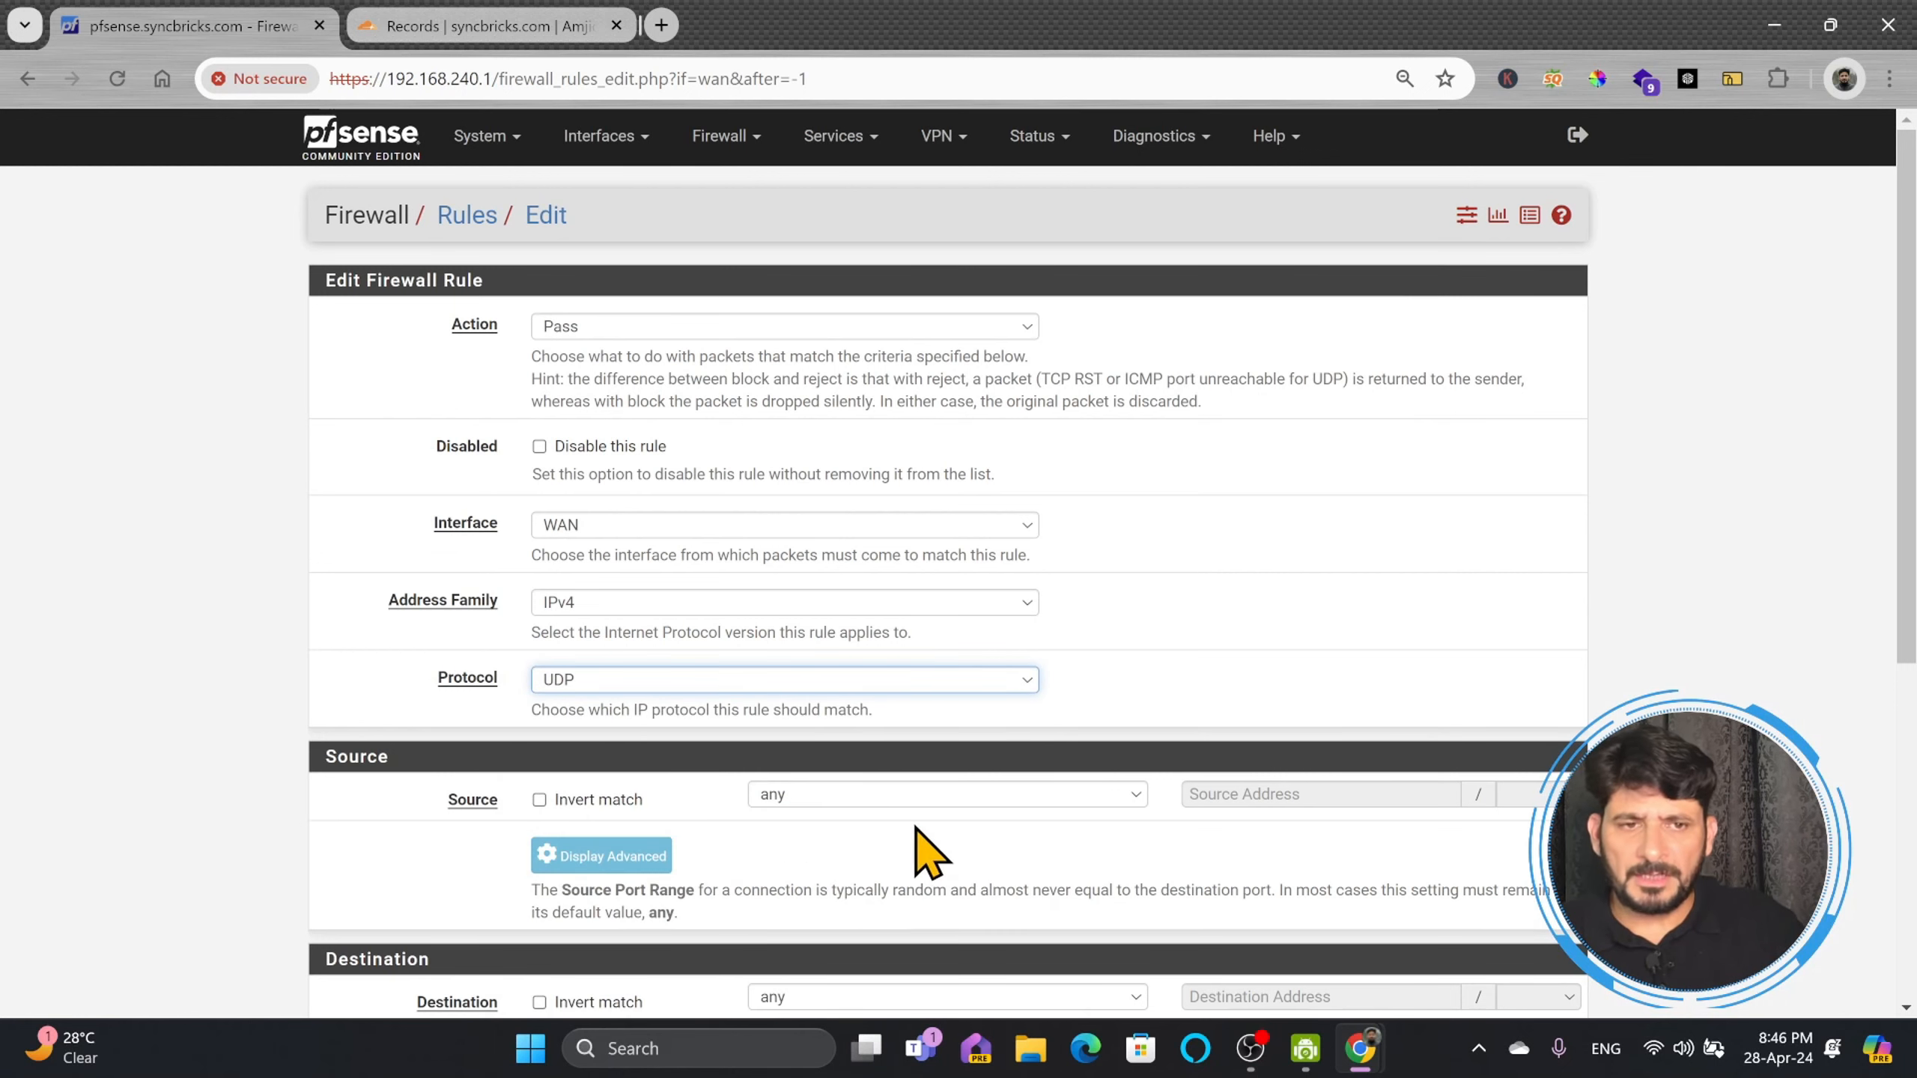
{"action": "left_click", "coordinate": [922, 801]}
{"action": "scroll", "coordinate": [830, 808], "scroll_direction": "down", "scroll_amount": 3}
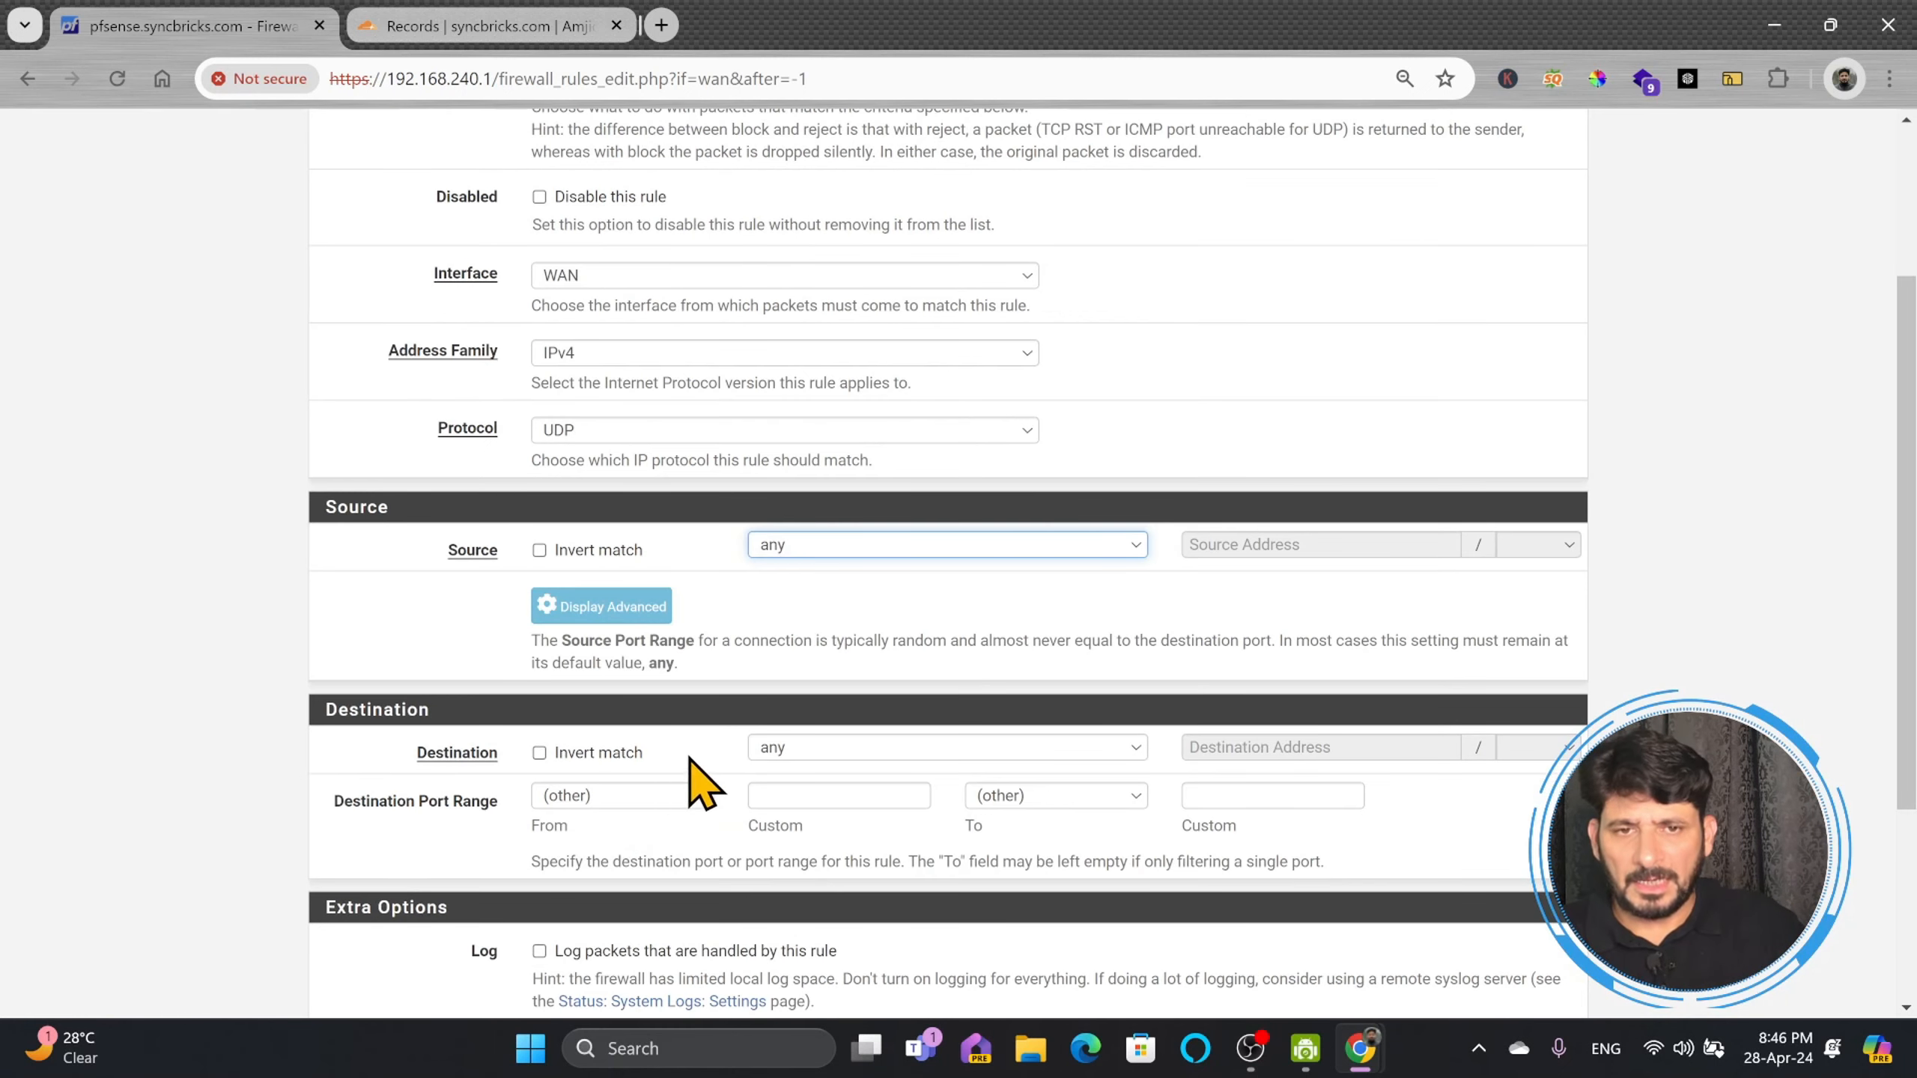
{"action": "left_click", "coordinate": [841, 755]}
{"action": "left_click", "coordinate": [879, 904]}
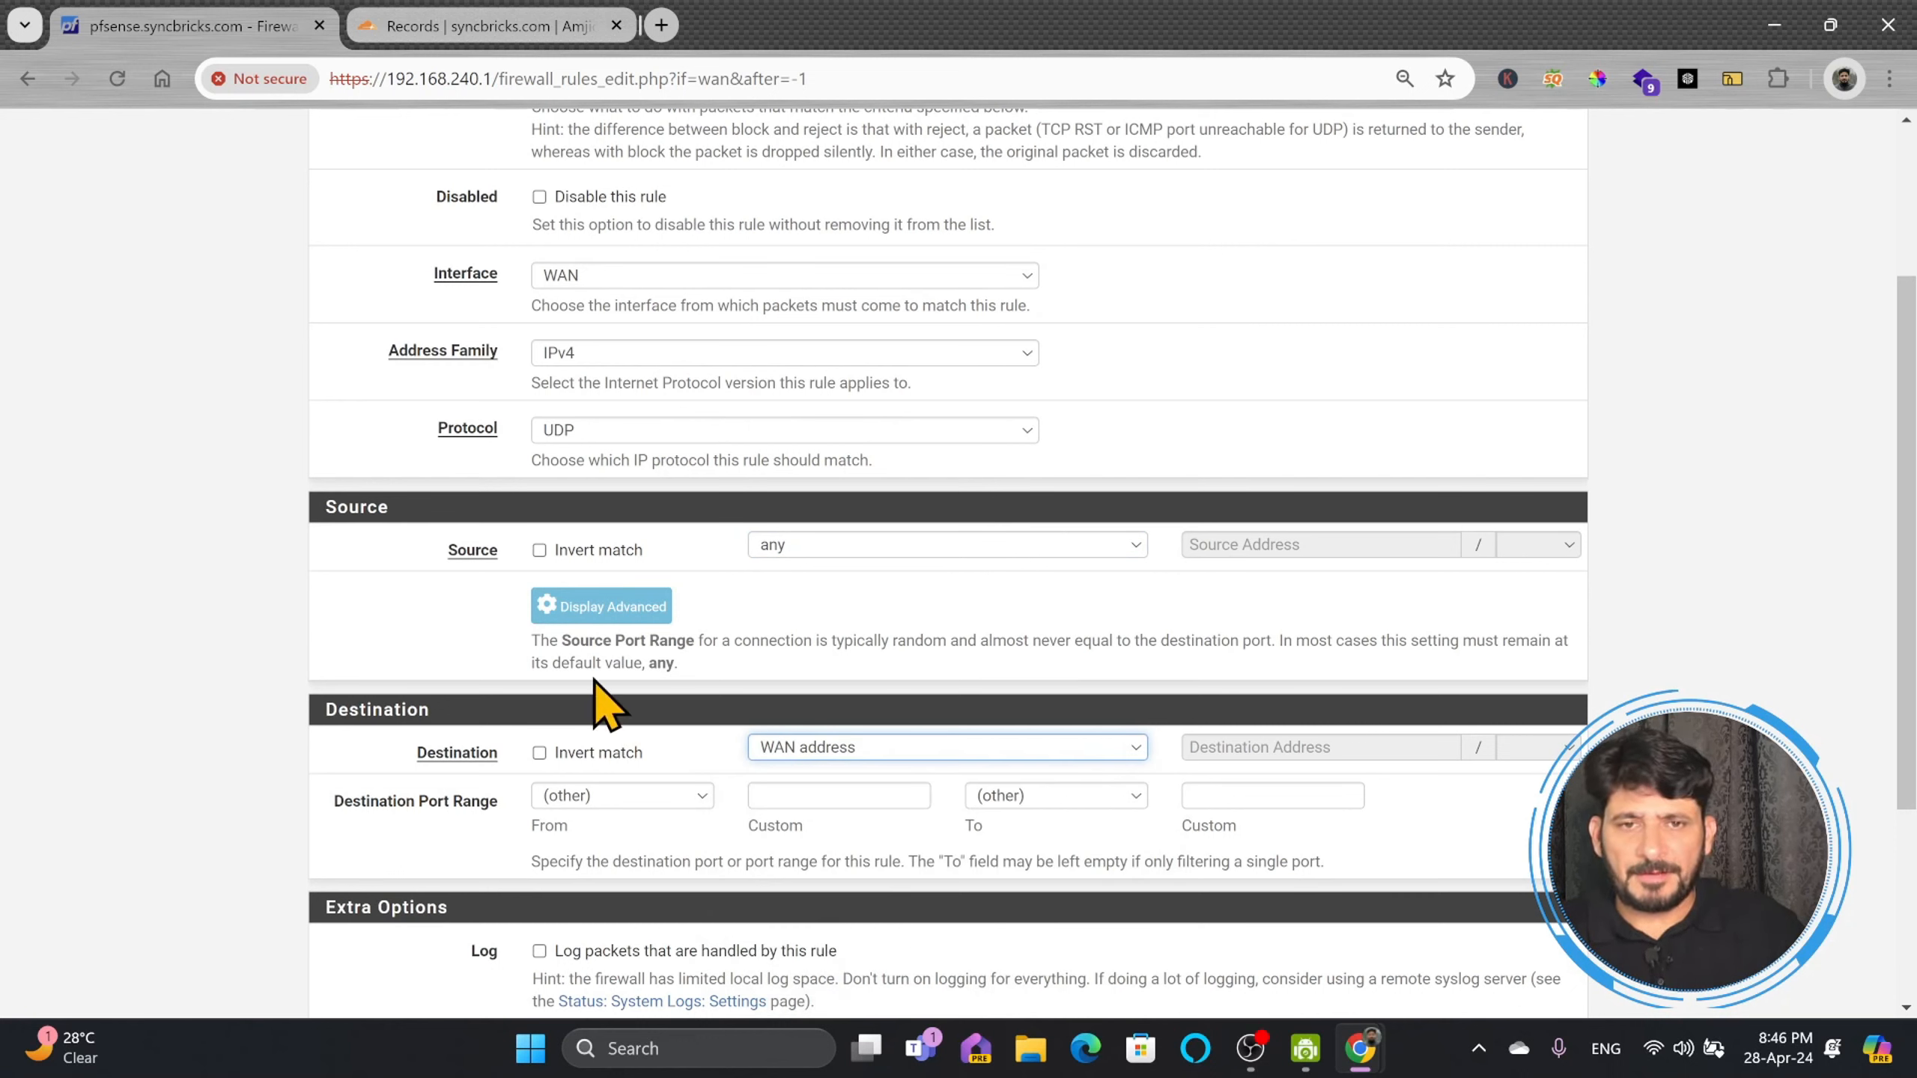
{"action": "left_click", "coordinate": [649, 798]}
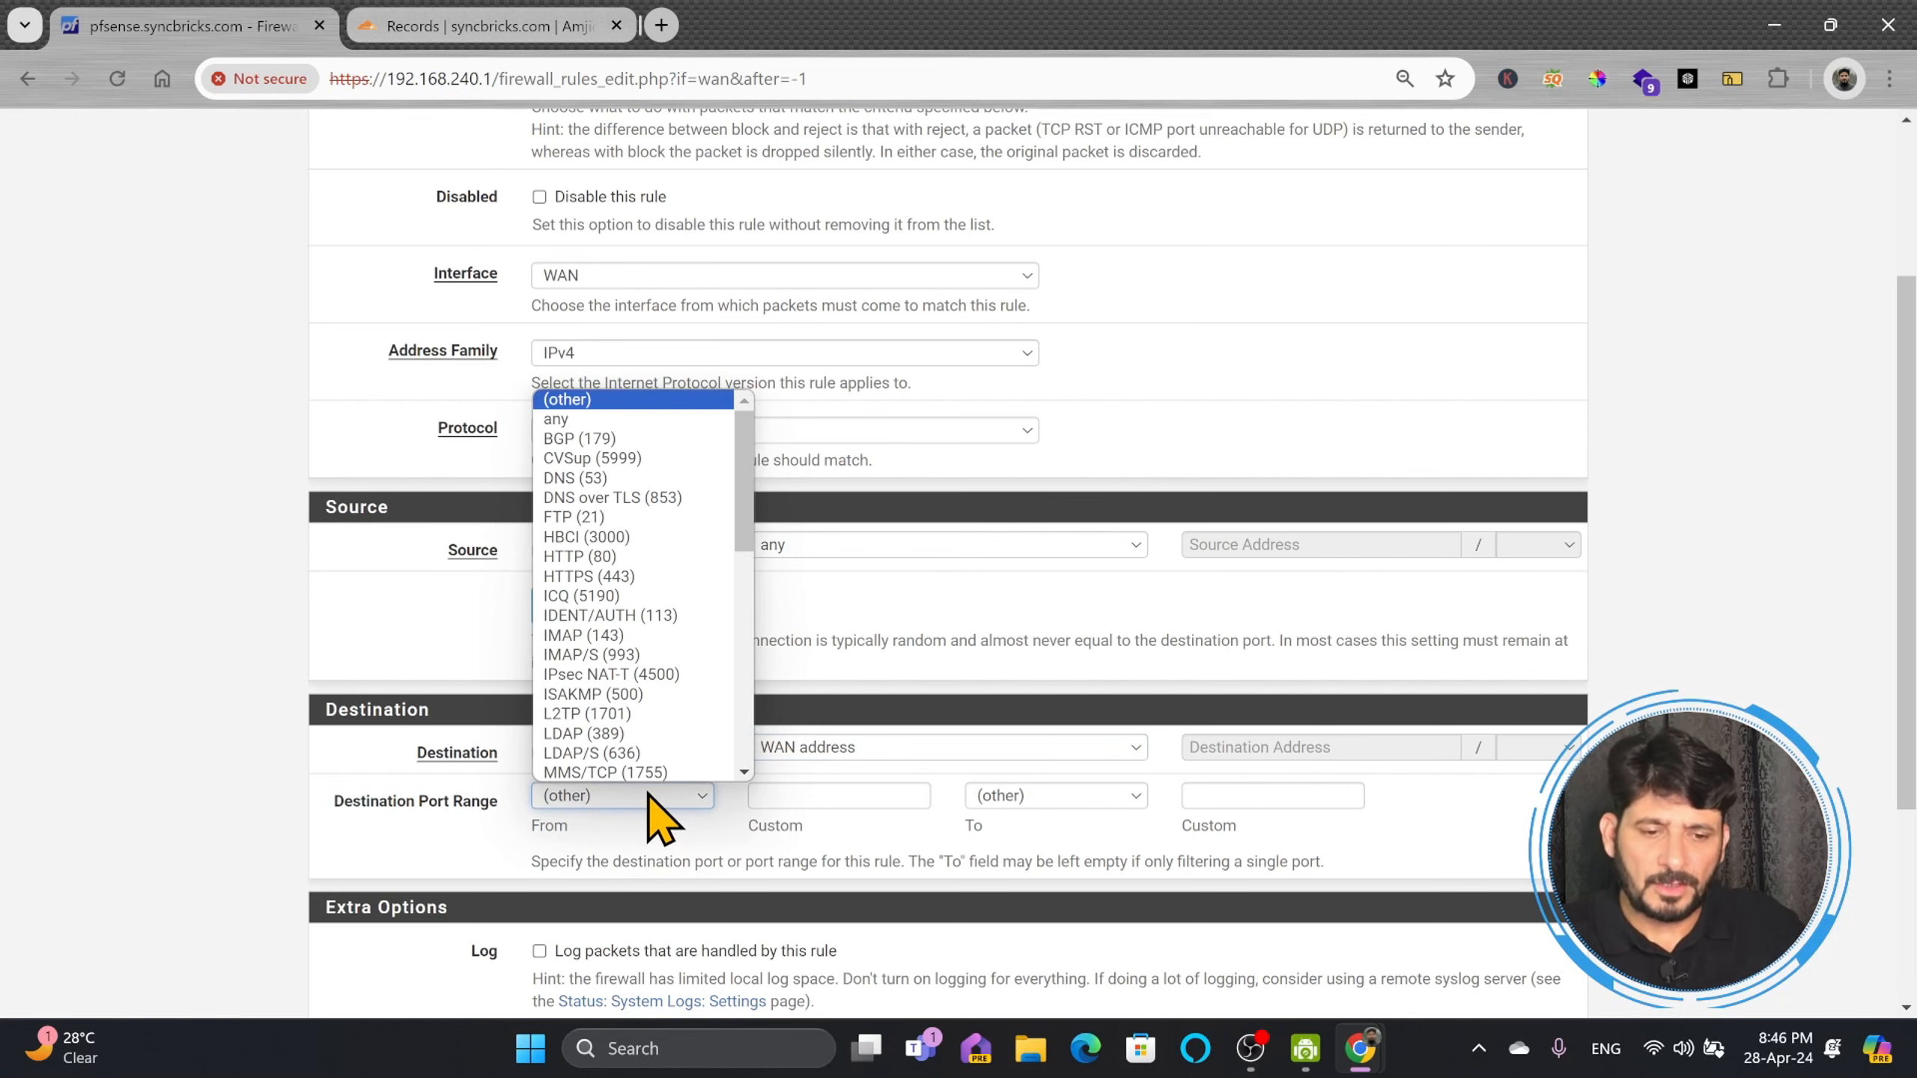
{"action": "scroll", "coordinate": [649, 793], "scroll_direction": "down", "scroll_amount": 4}
{"action": "left_click", "coordinate": [654, 782]}
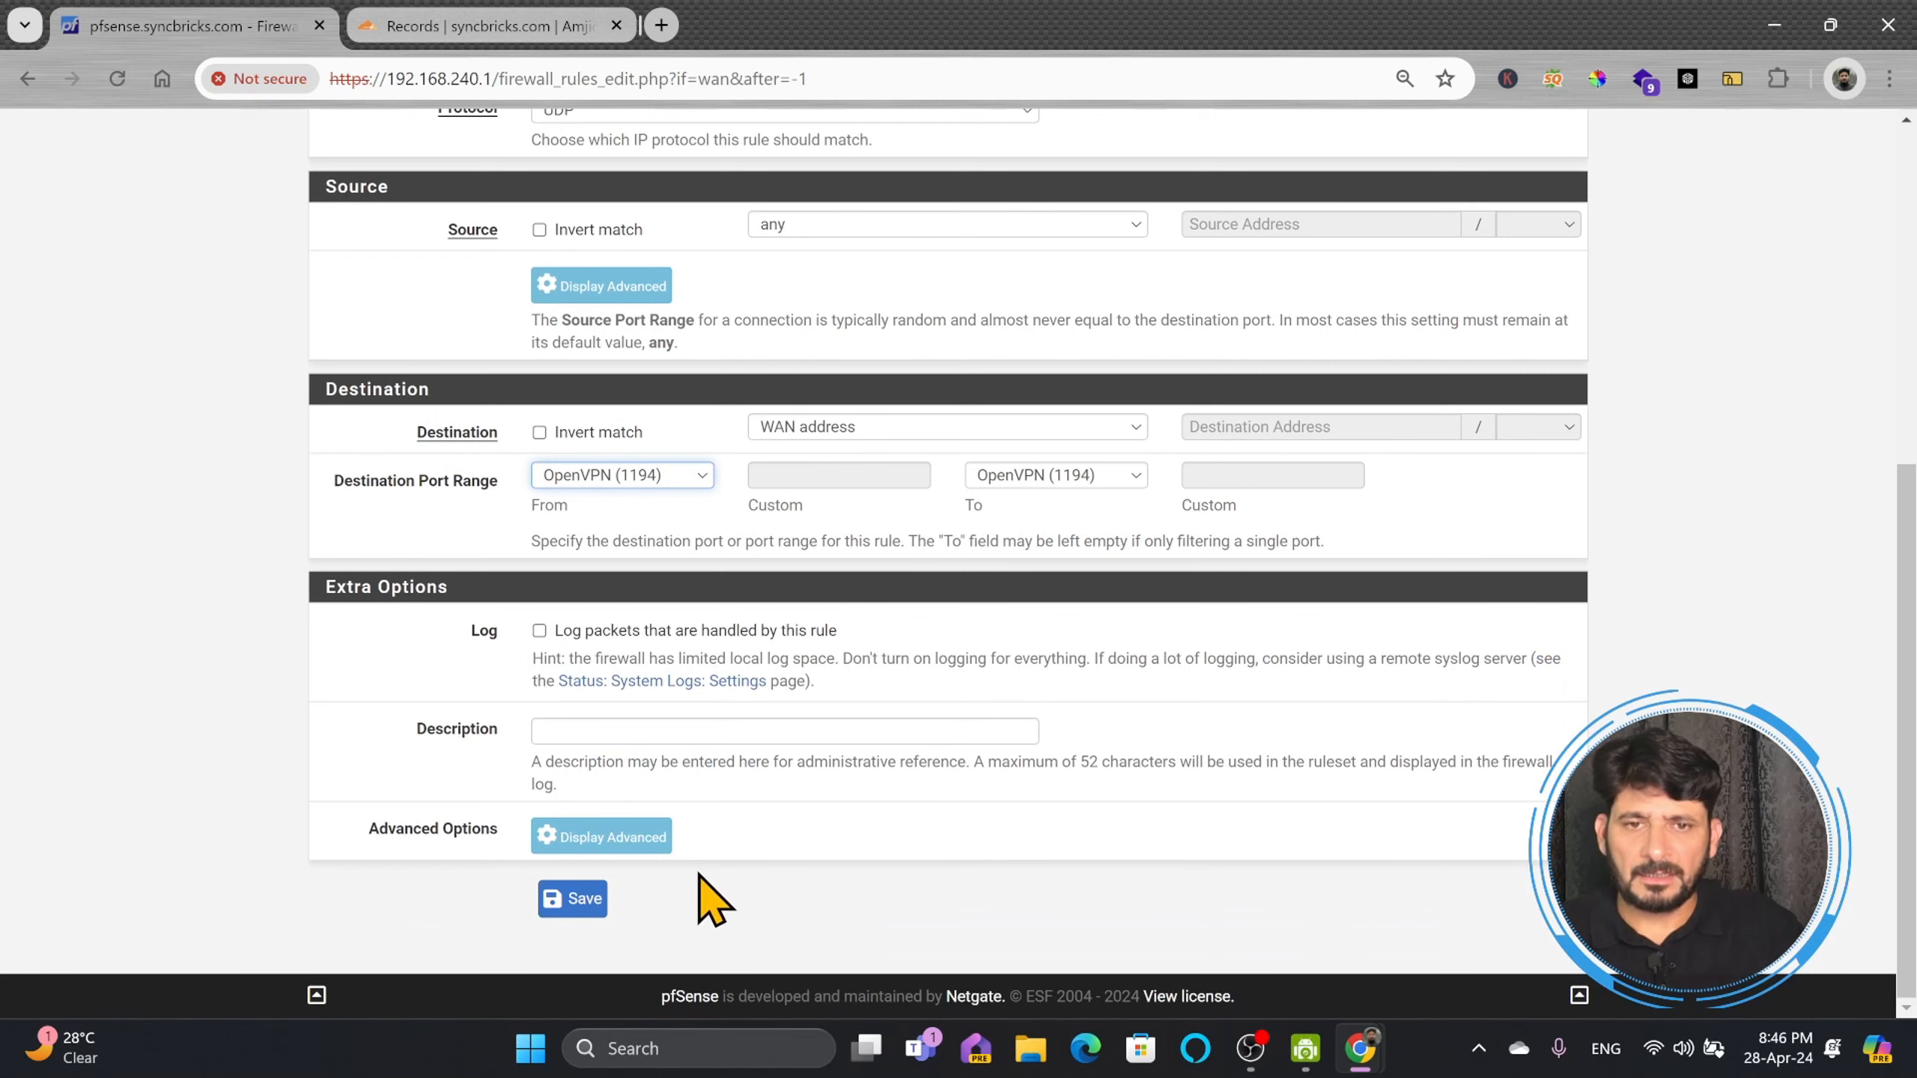
{"action": "left_click", "coordinate": [555, 903]}
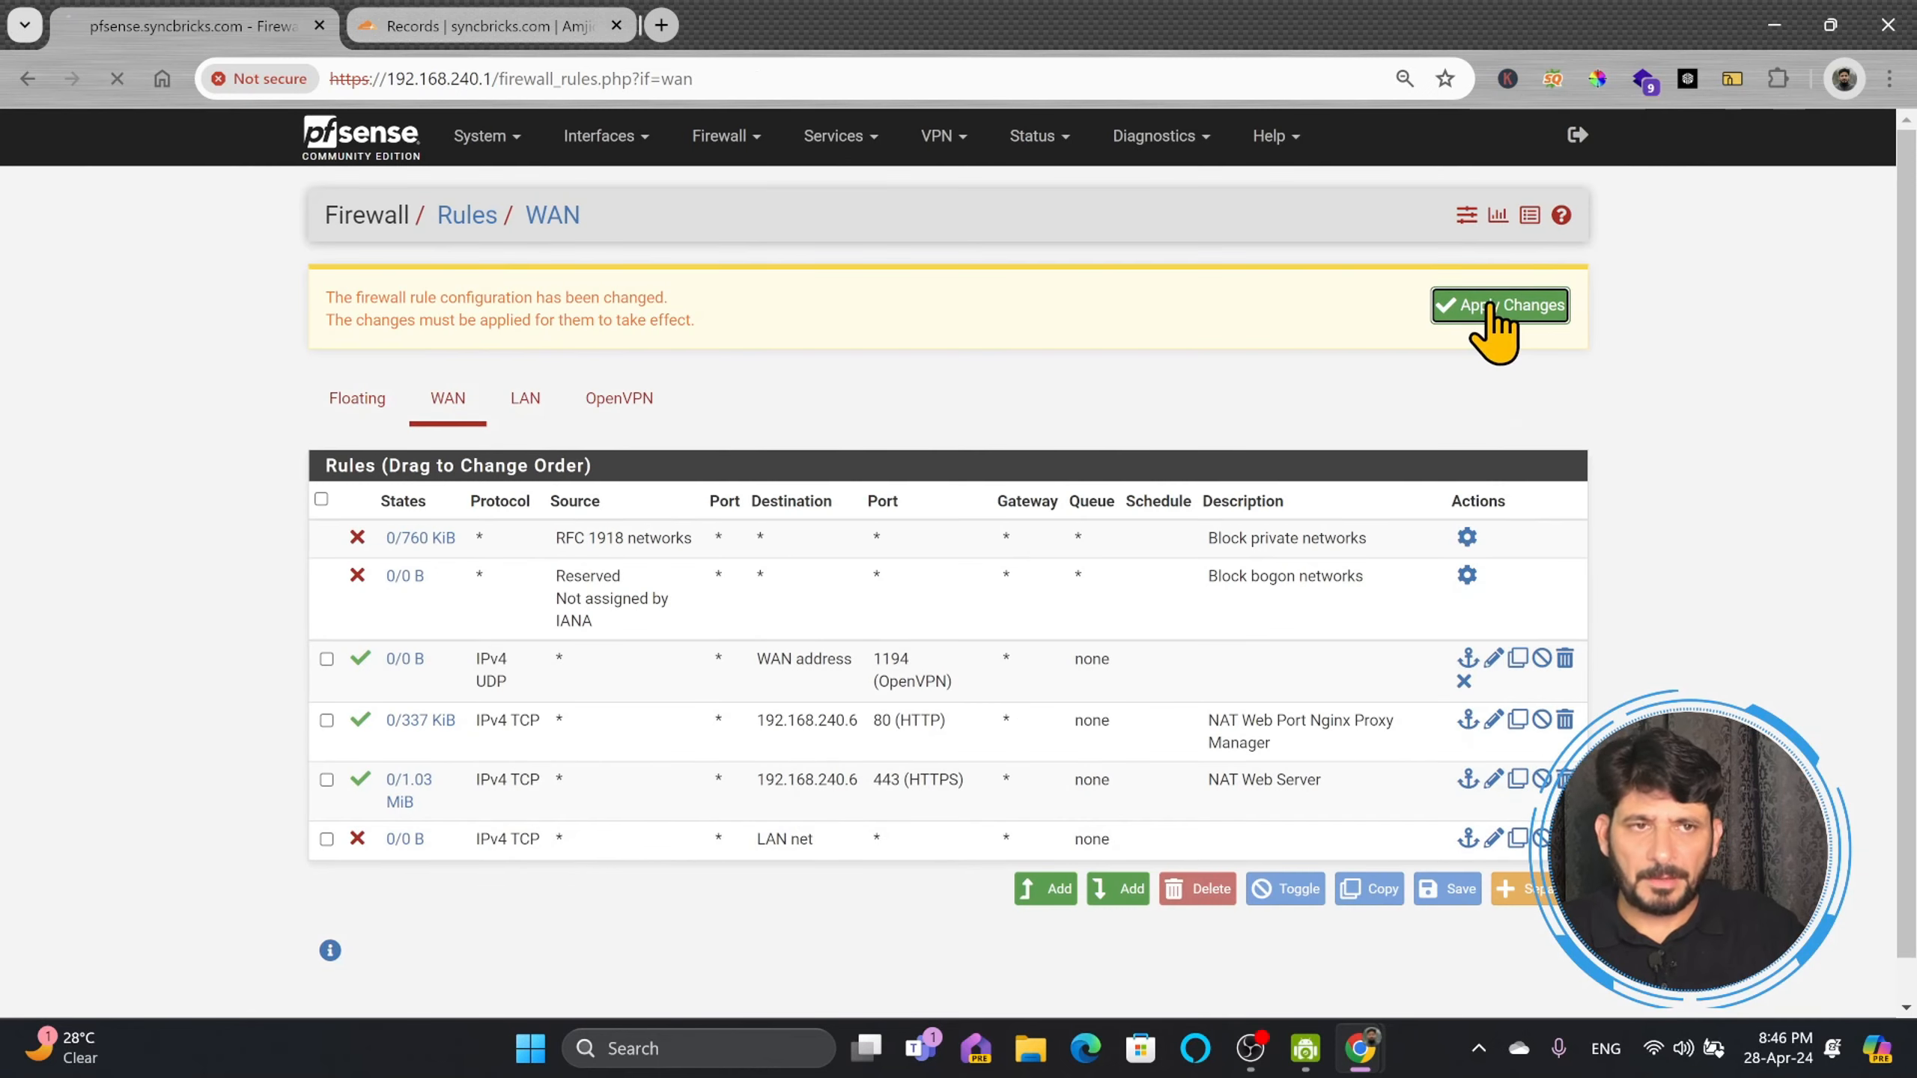
{"action": "left_click", "coordinate": [1479, 305]}
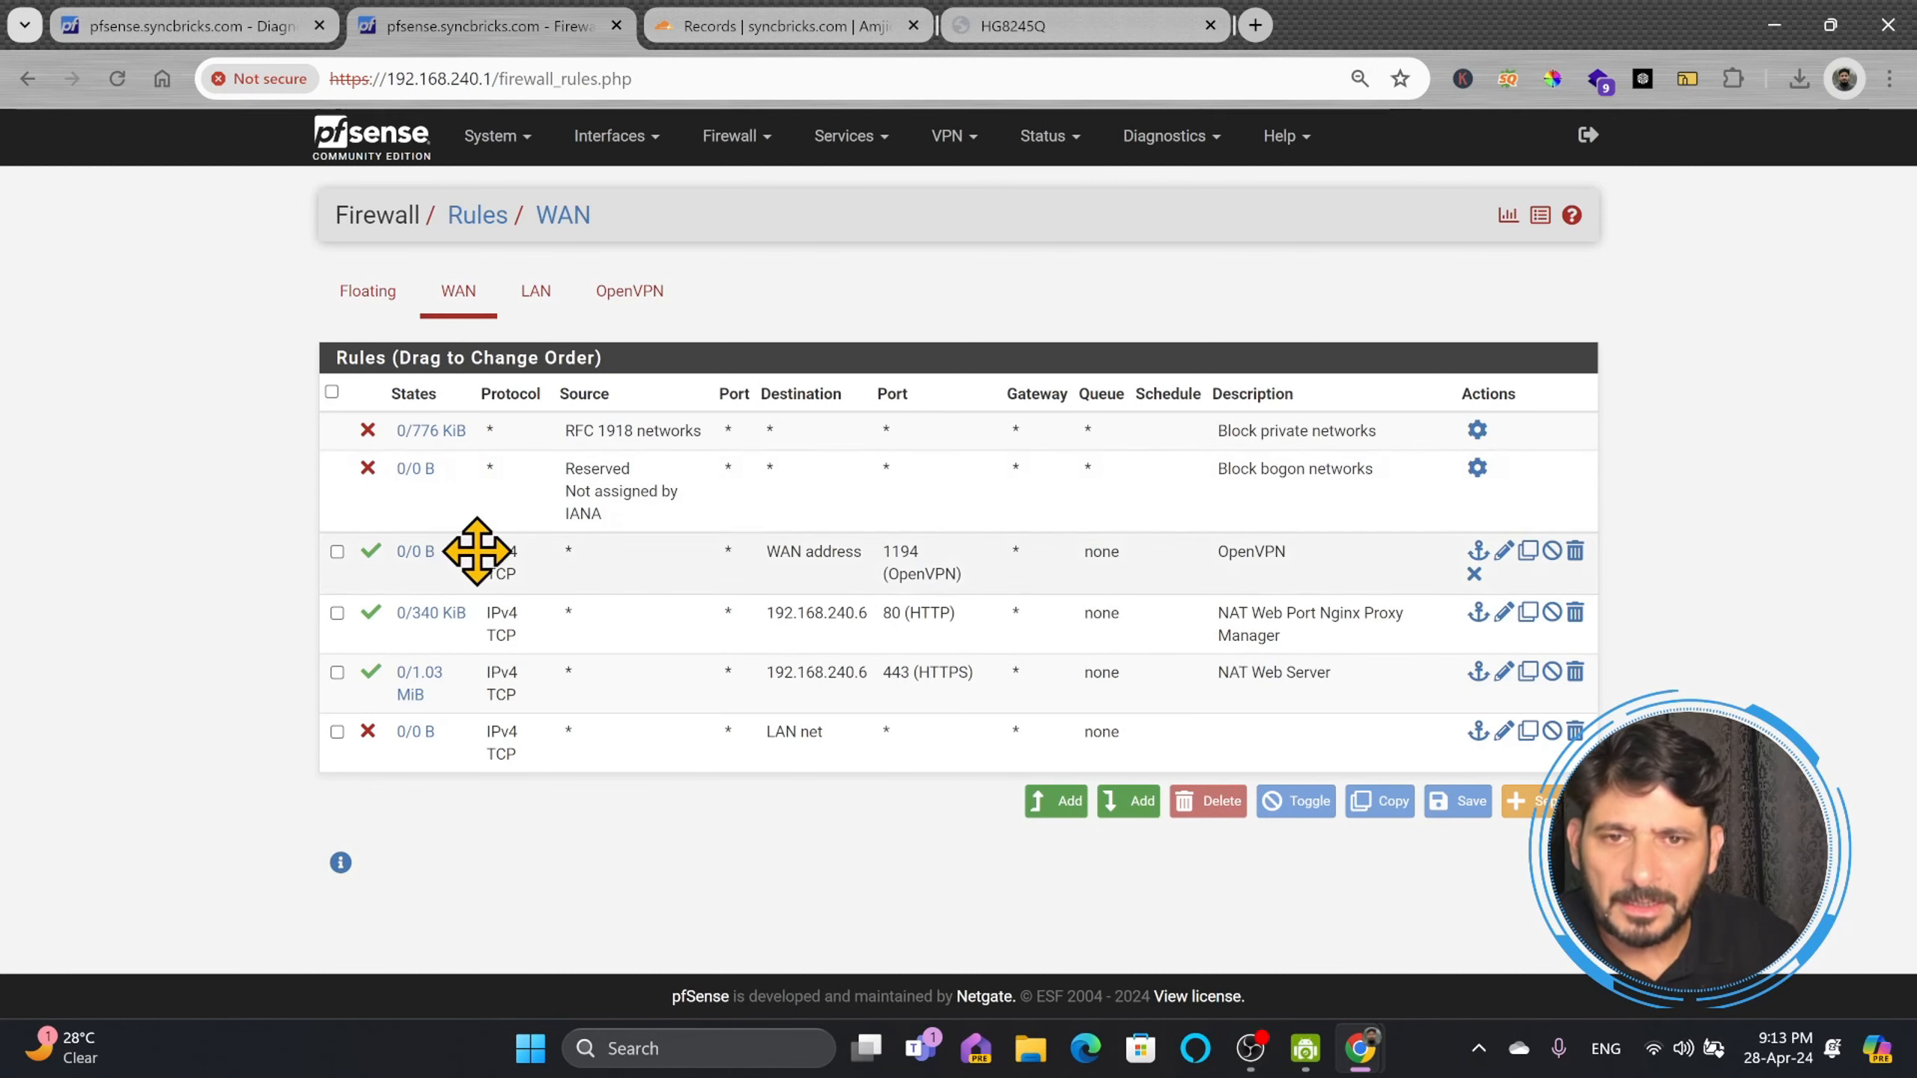
Step: Look over the OpenVPN servers list and the OpenVPN status page
{"action": "left_click", "coordinate": [945, 137]}
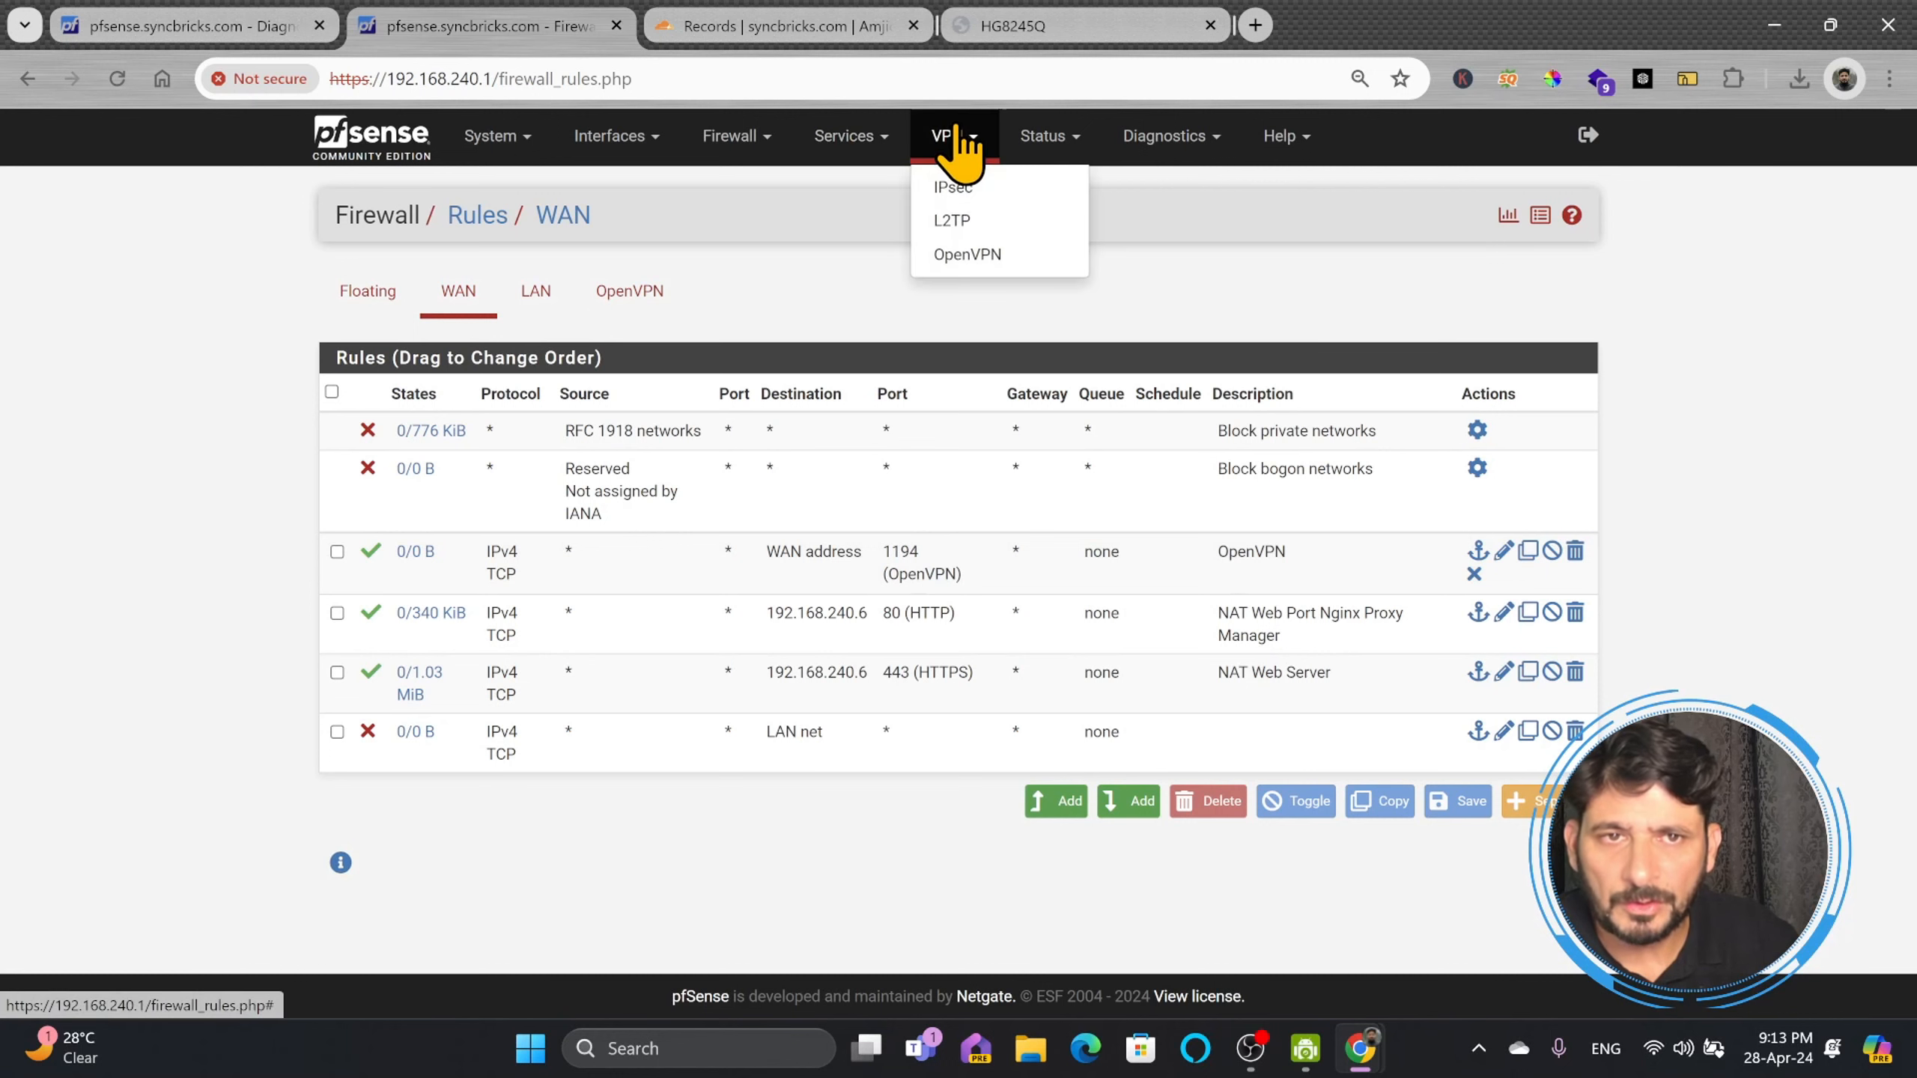
{"action": "left_click", "coordinate": [938, 256]}
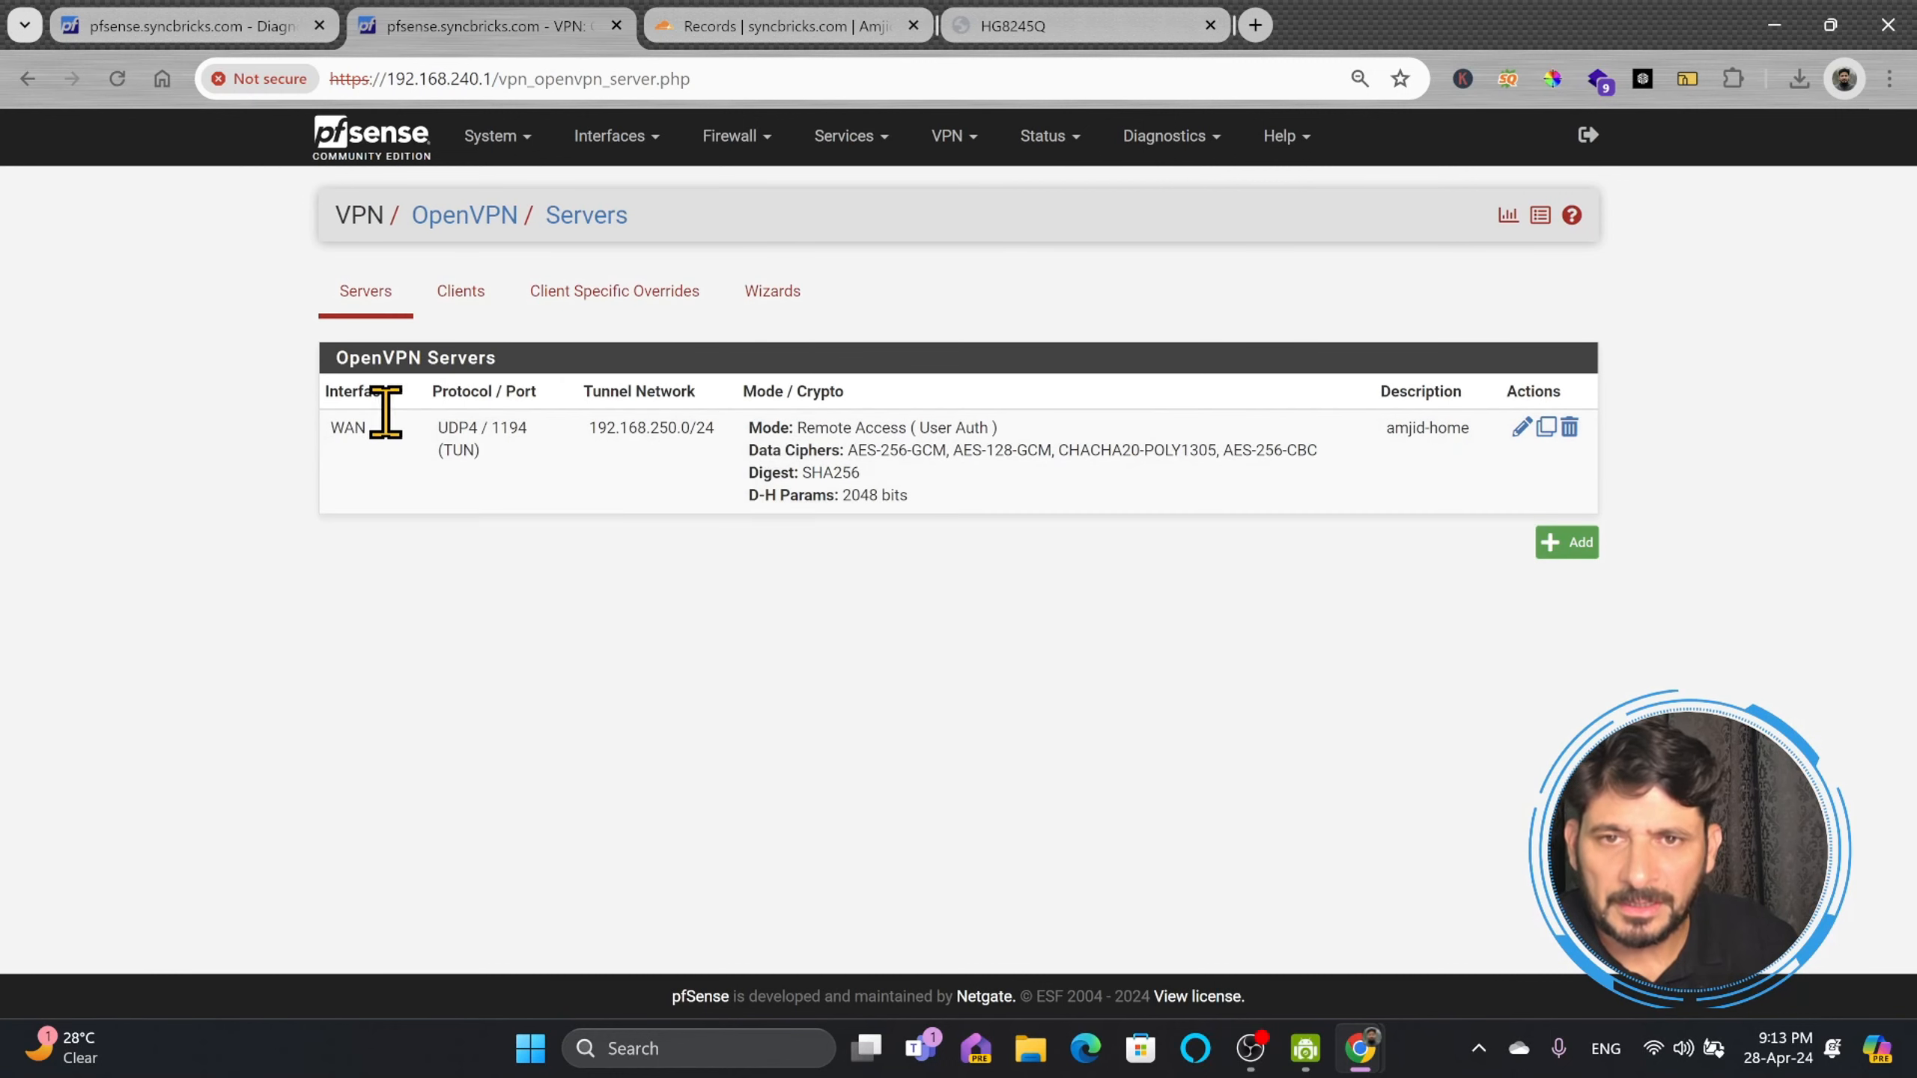
{"action": "left_click", "coordinate": [1077, 143]}
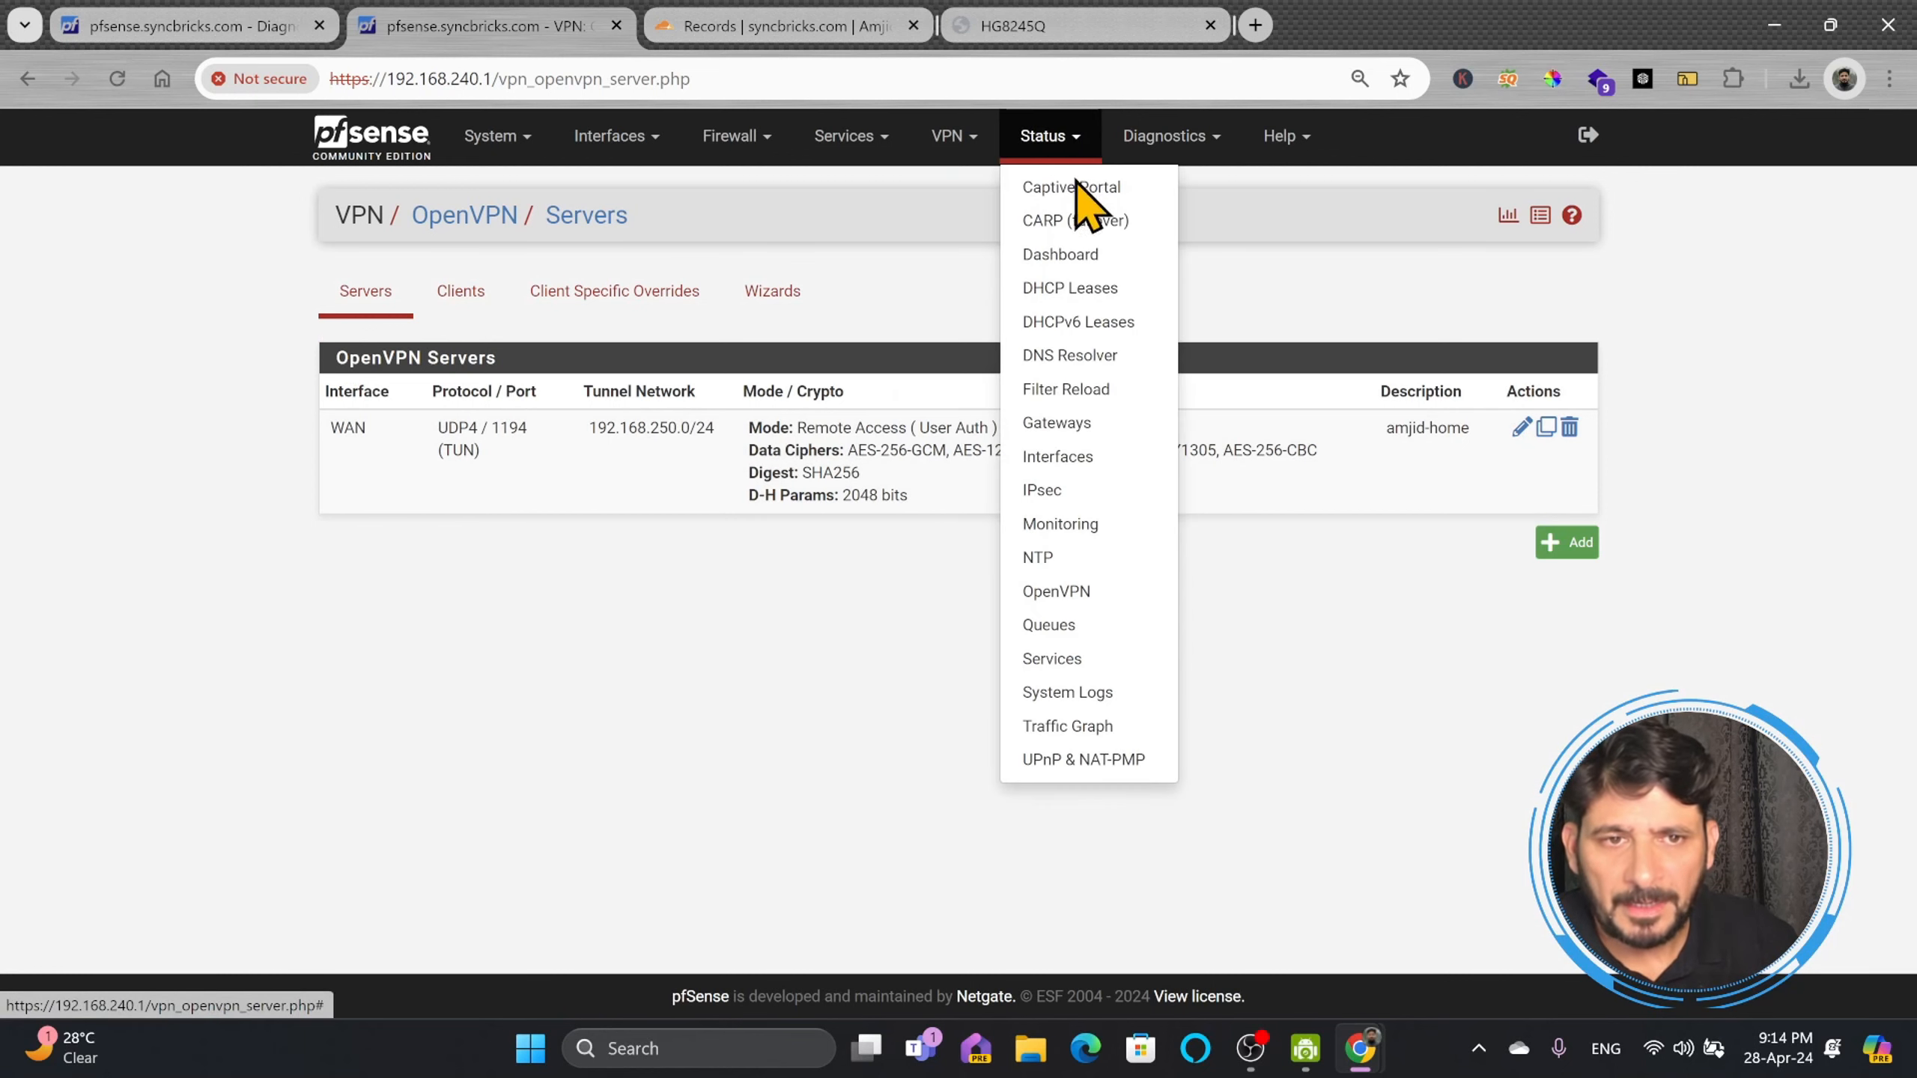
{"action": "left_click", "coordinate": [1074, 593]}
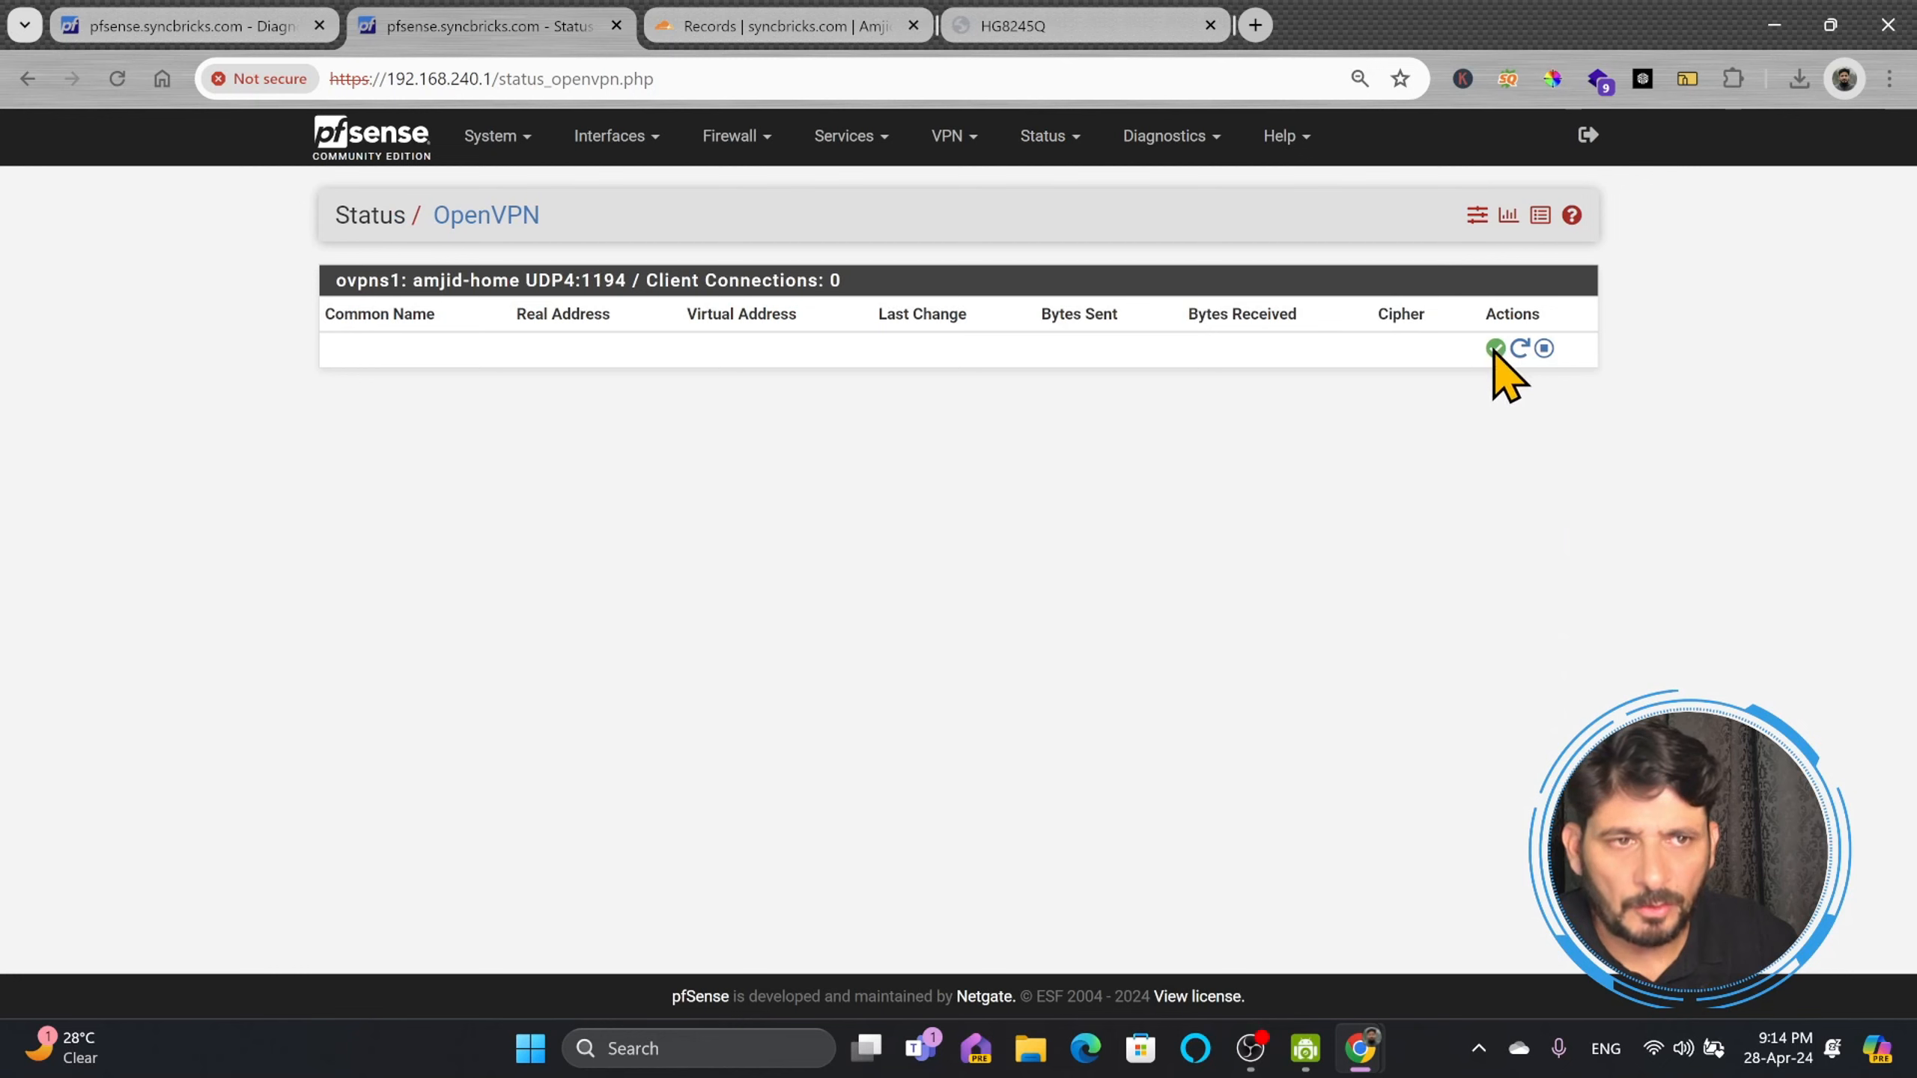
Step: Open Status > Services and highlight the running openvpn service entry
{"action": "mouse_move", "coordinate": [1499, 355]}
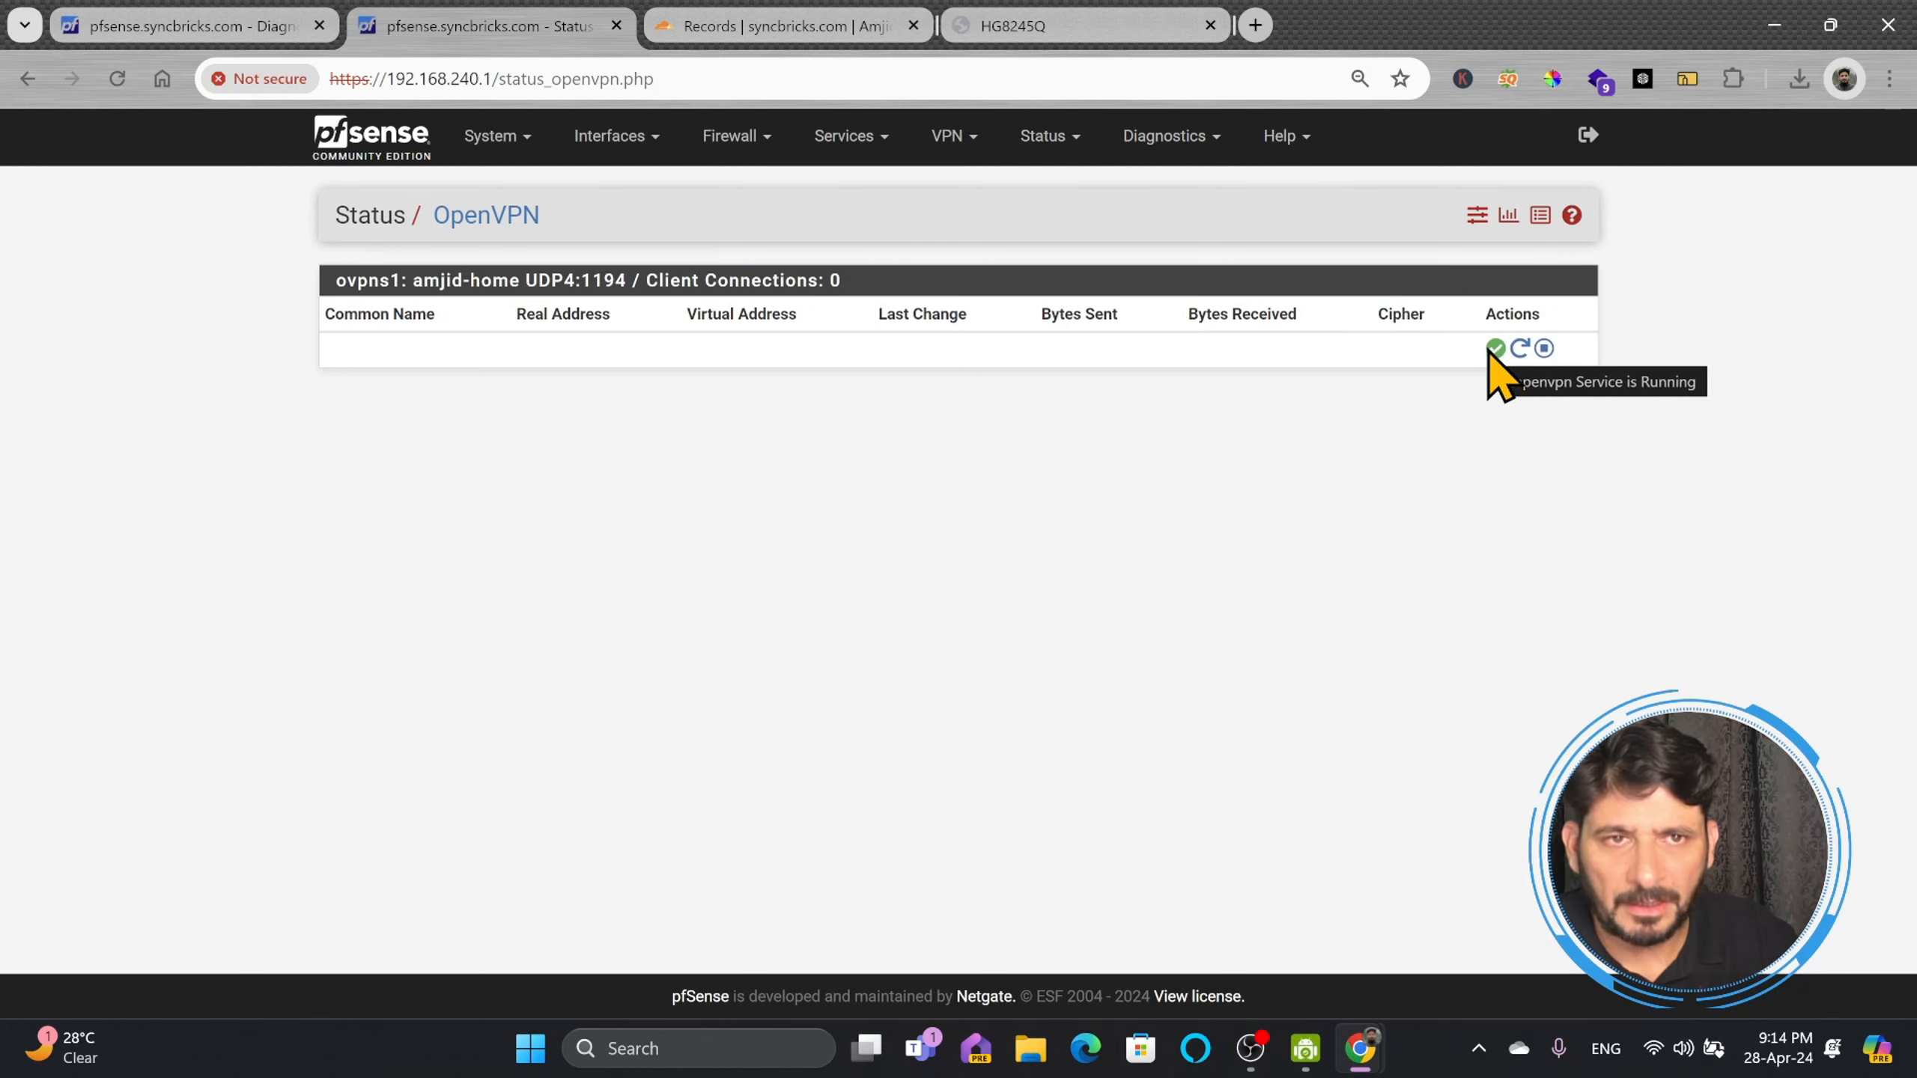
{"action": "left_click", "coordinate": [1040, 143]}
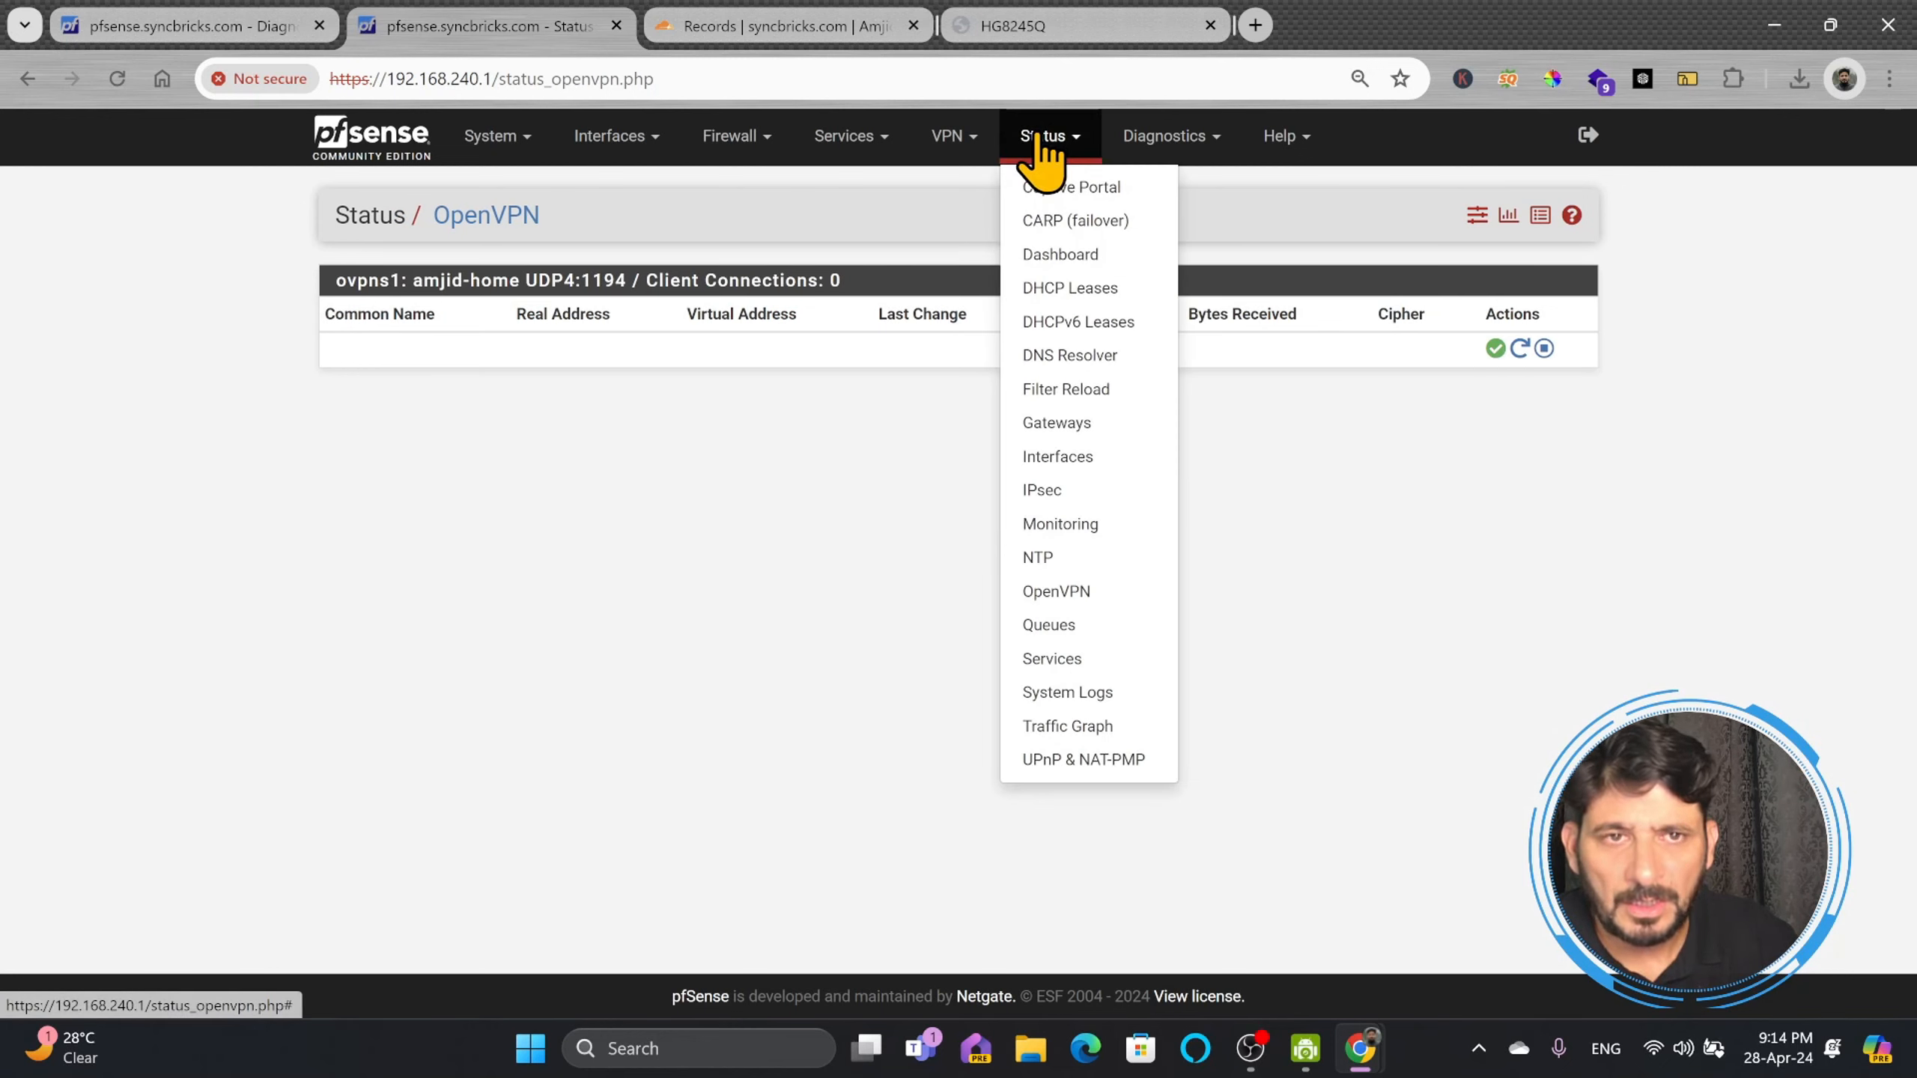
{"action": "left_click", "coordinate": [1052, 659]}
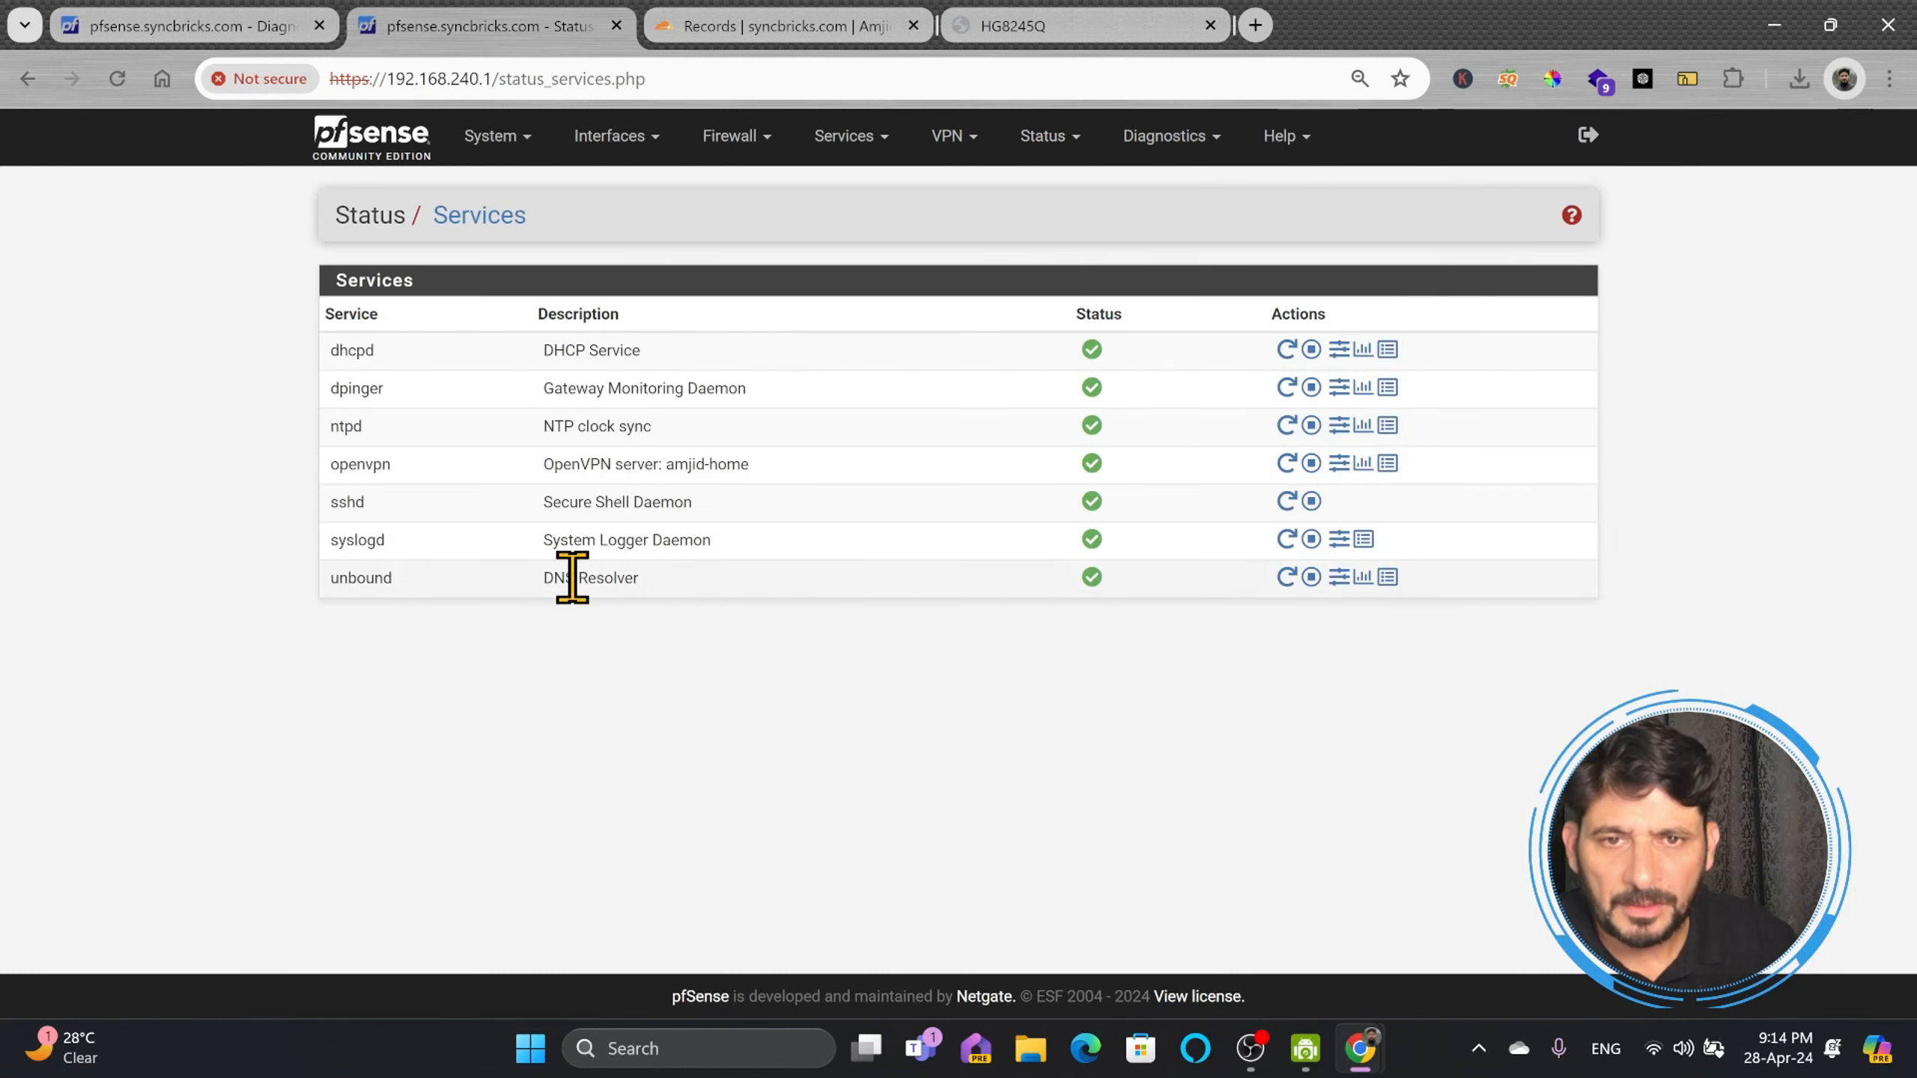
{"action": "left_click_drag", "start_coordinate": [344, 462], "coordinate": [1068, 476]}
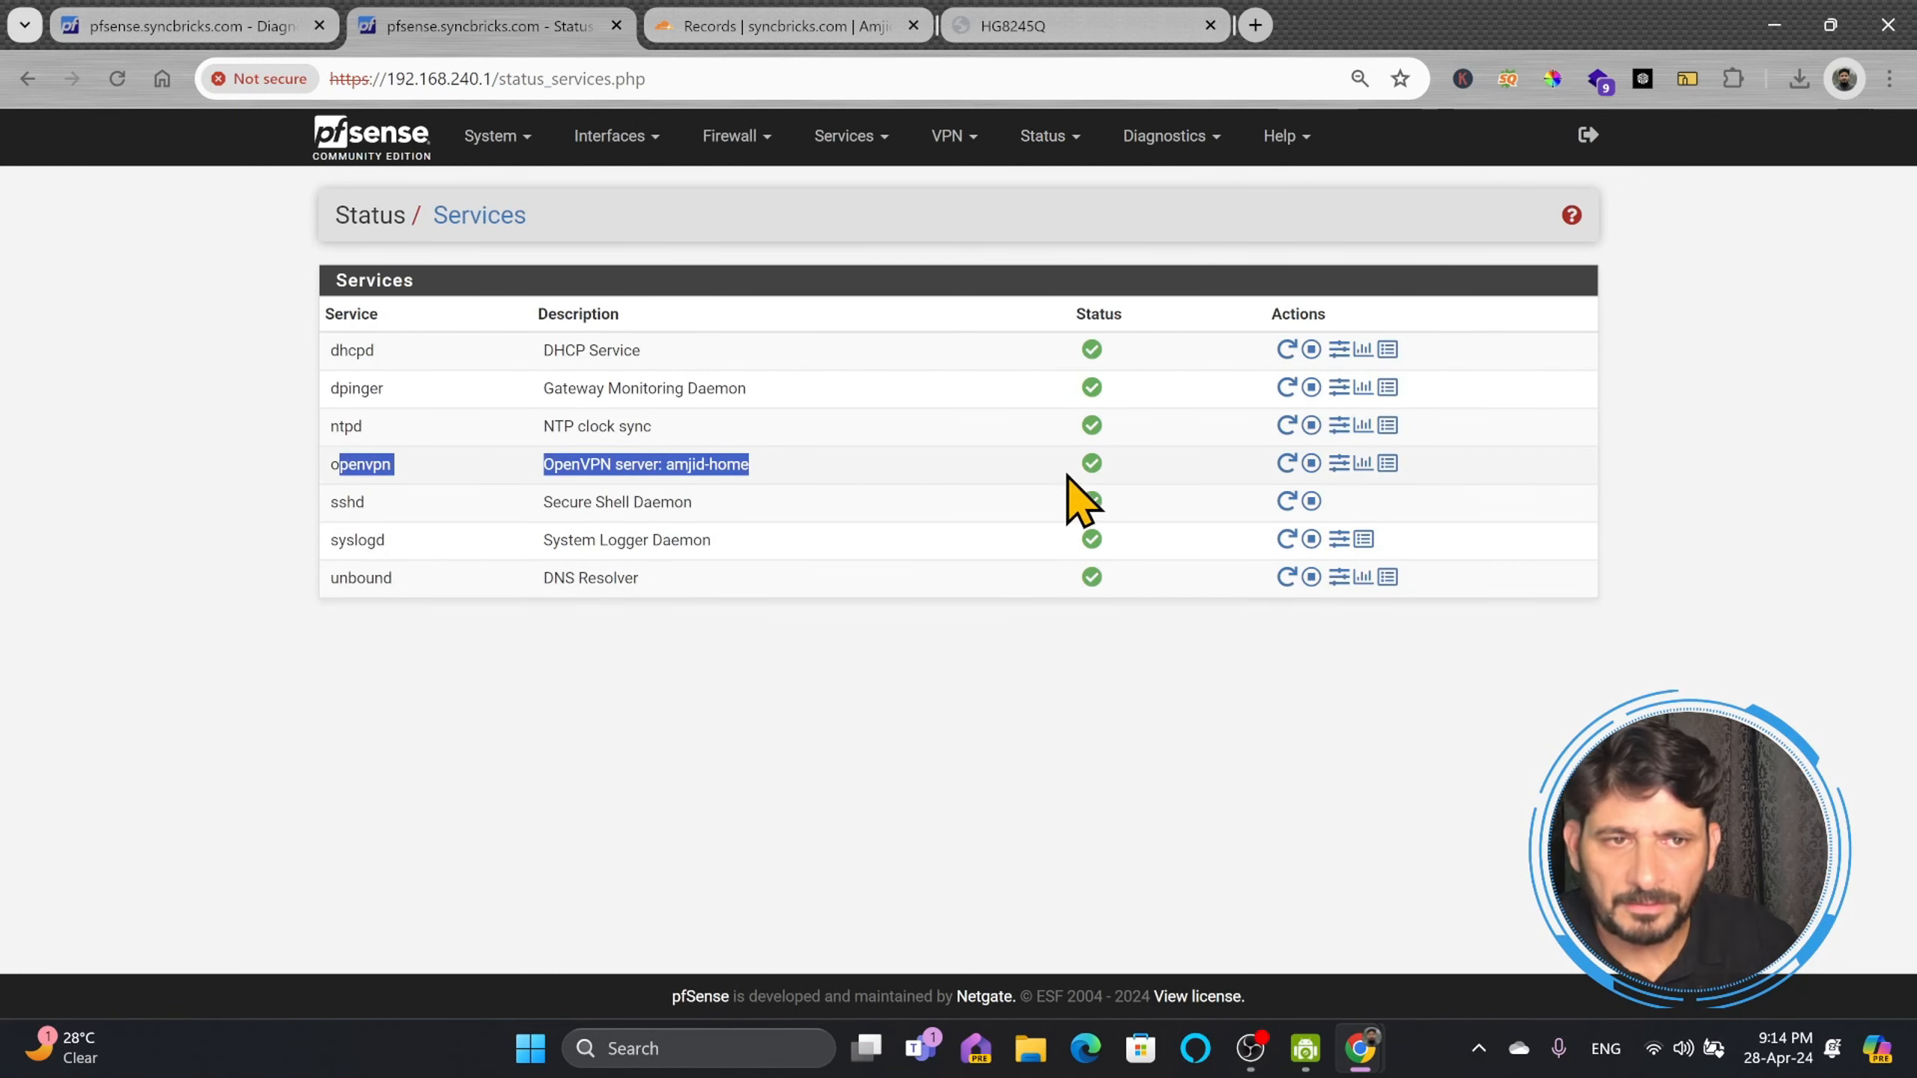
{"action": "left_click_drag", "start_coordinate": [1319, 466], "coordinate": [1477, 484]}
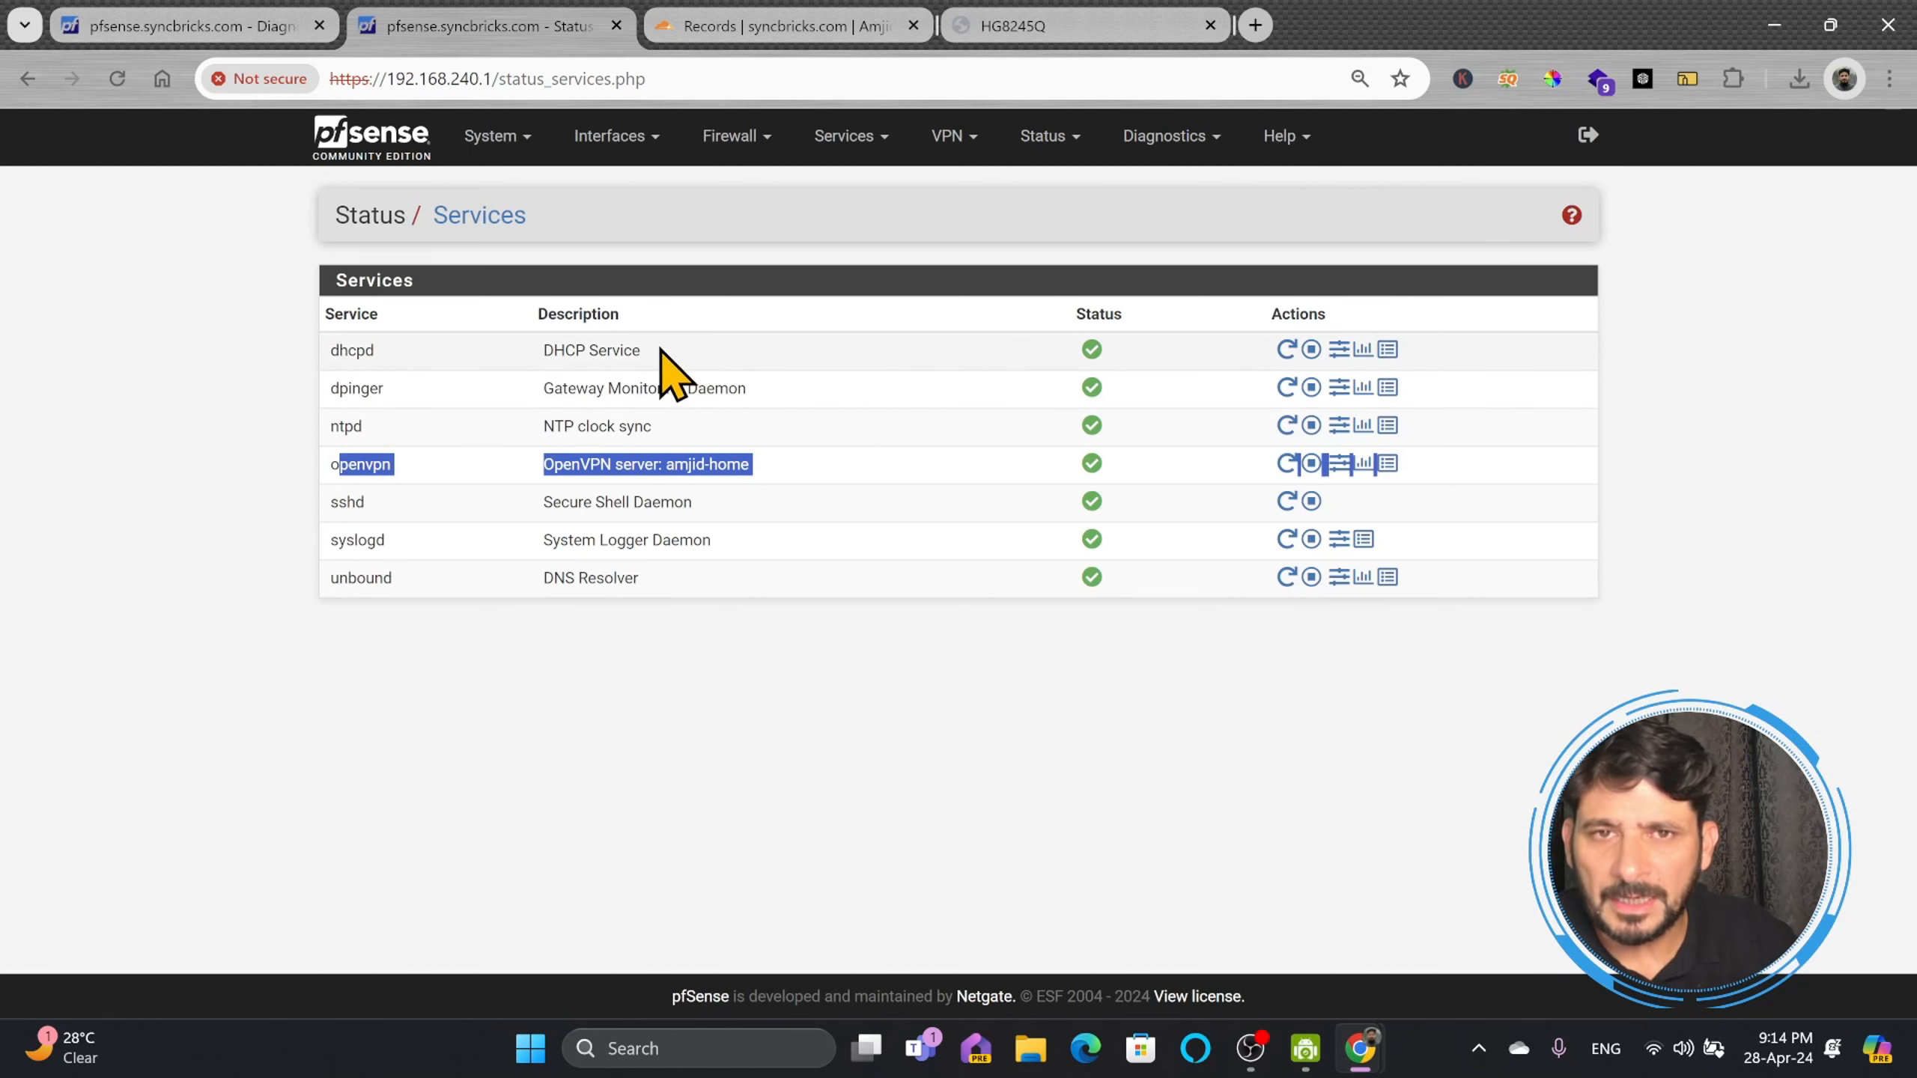
{"action": "double_click", "coordinate": [363, 467]}
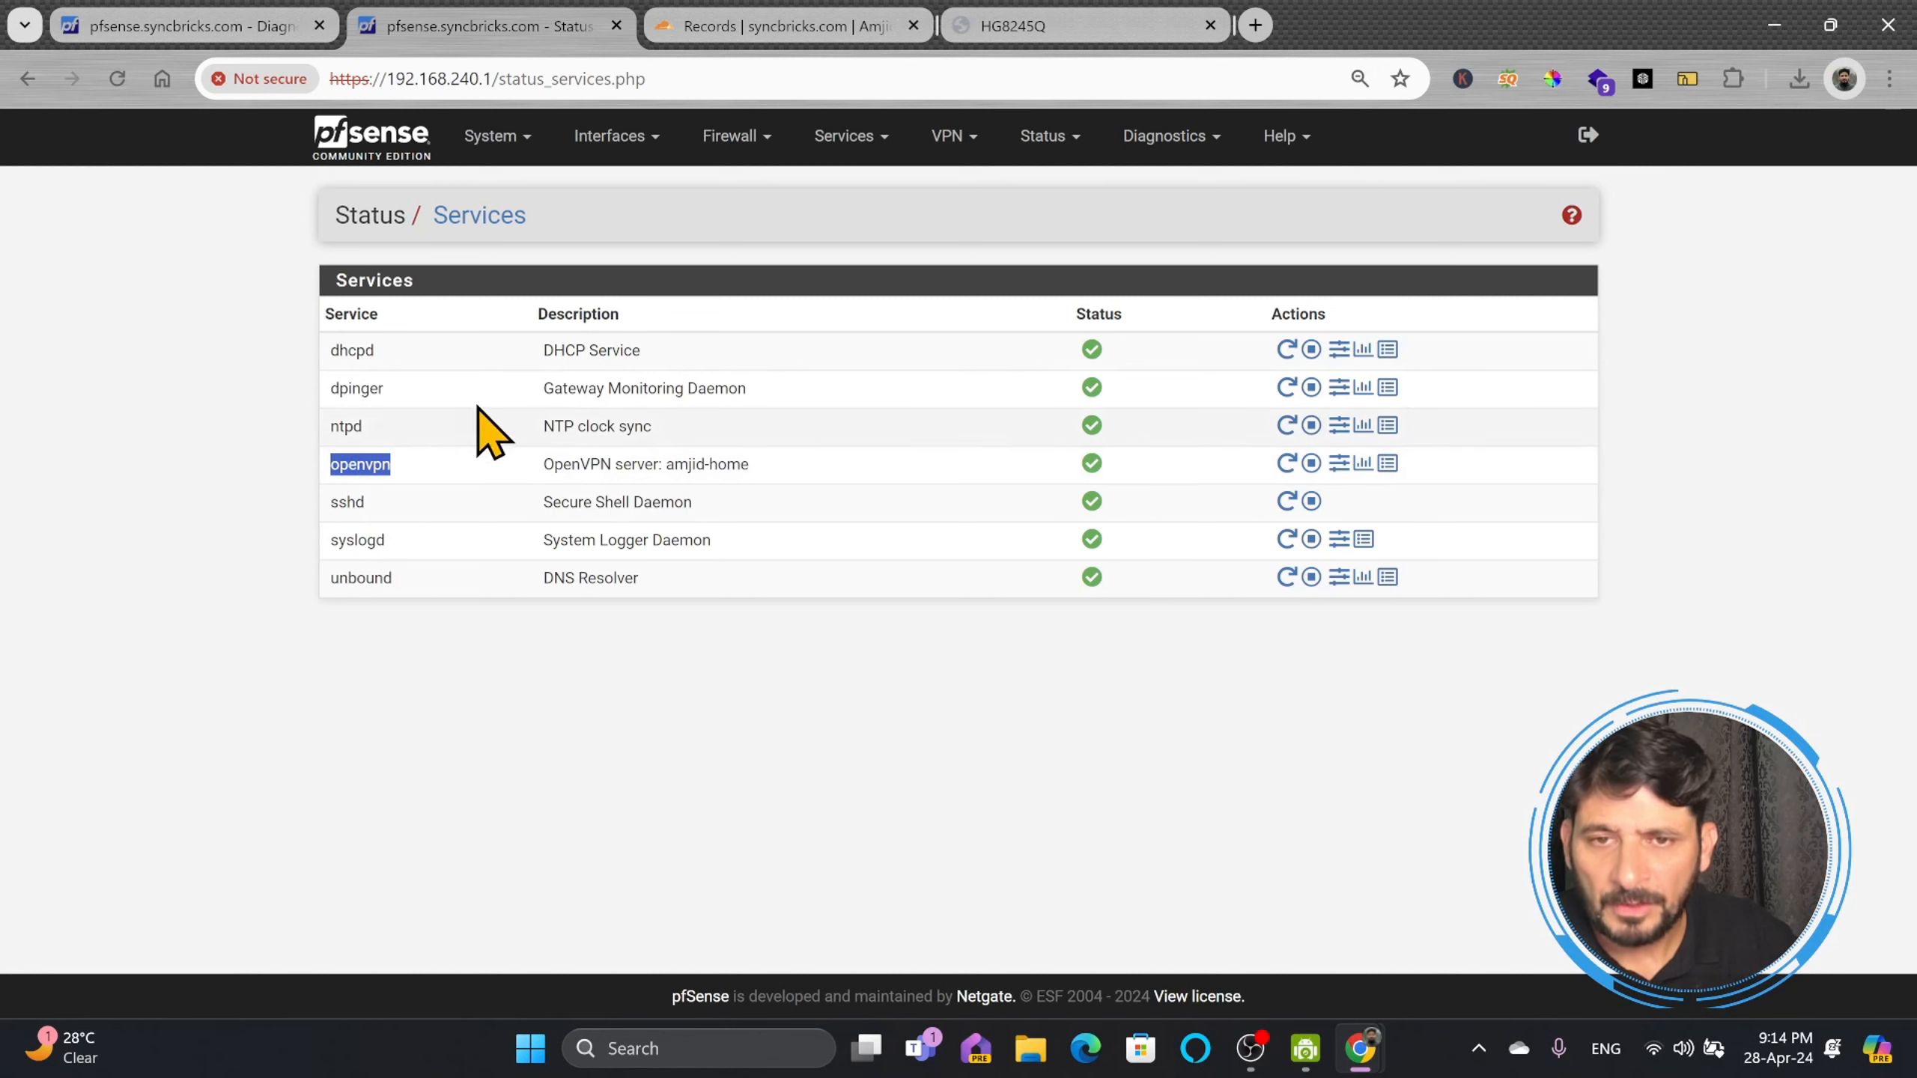
{"action": "left_click", "coordinate": [611, 147]}
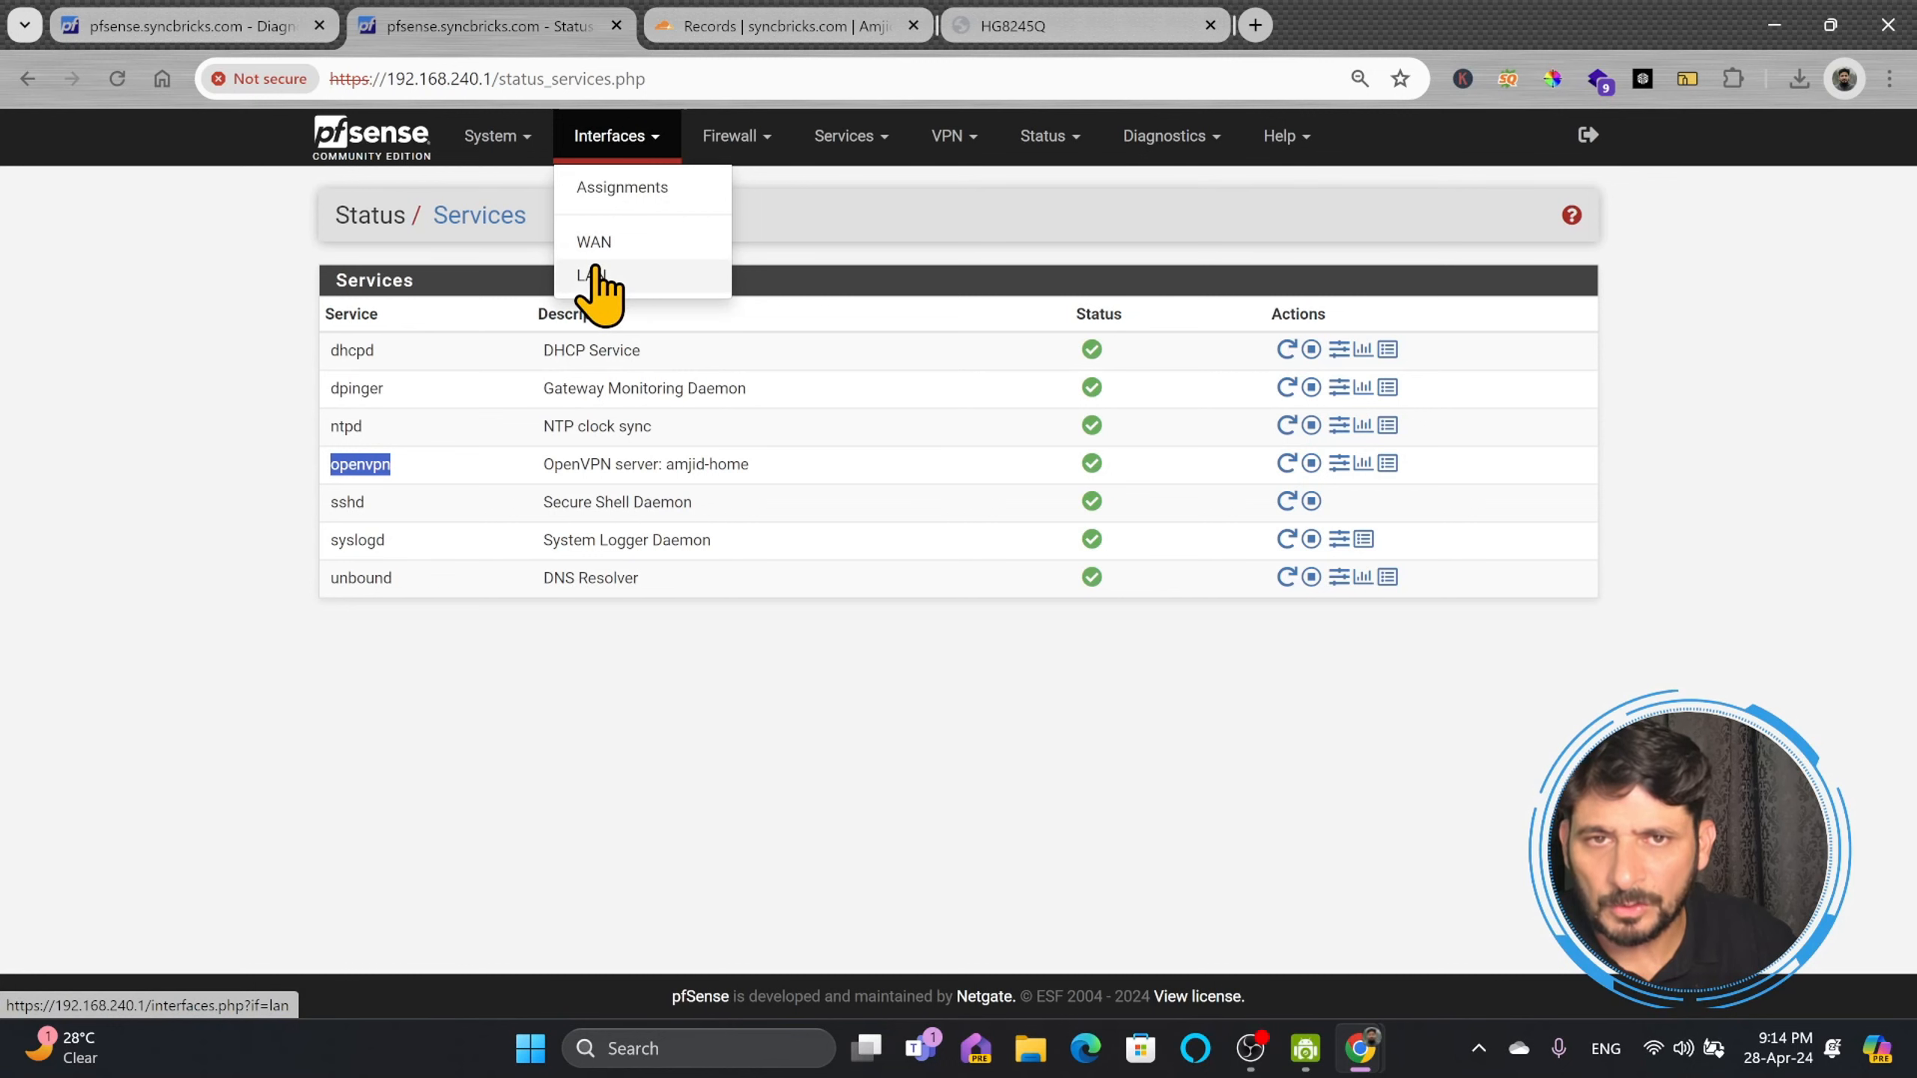
Step: Add the ovpns1 (amjid-home) port as a new interface and save the assignments
{"action": "left_click", "coordinate": [604, 218]}
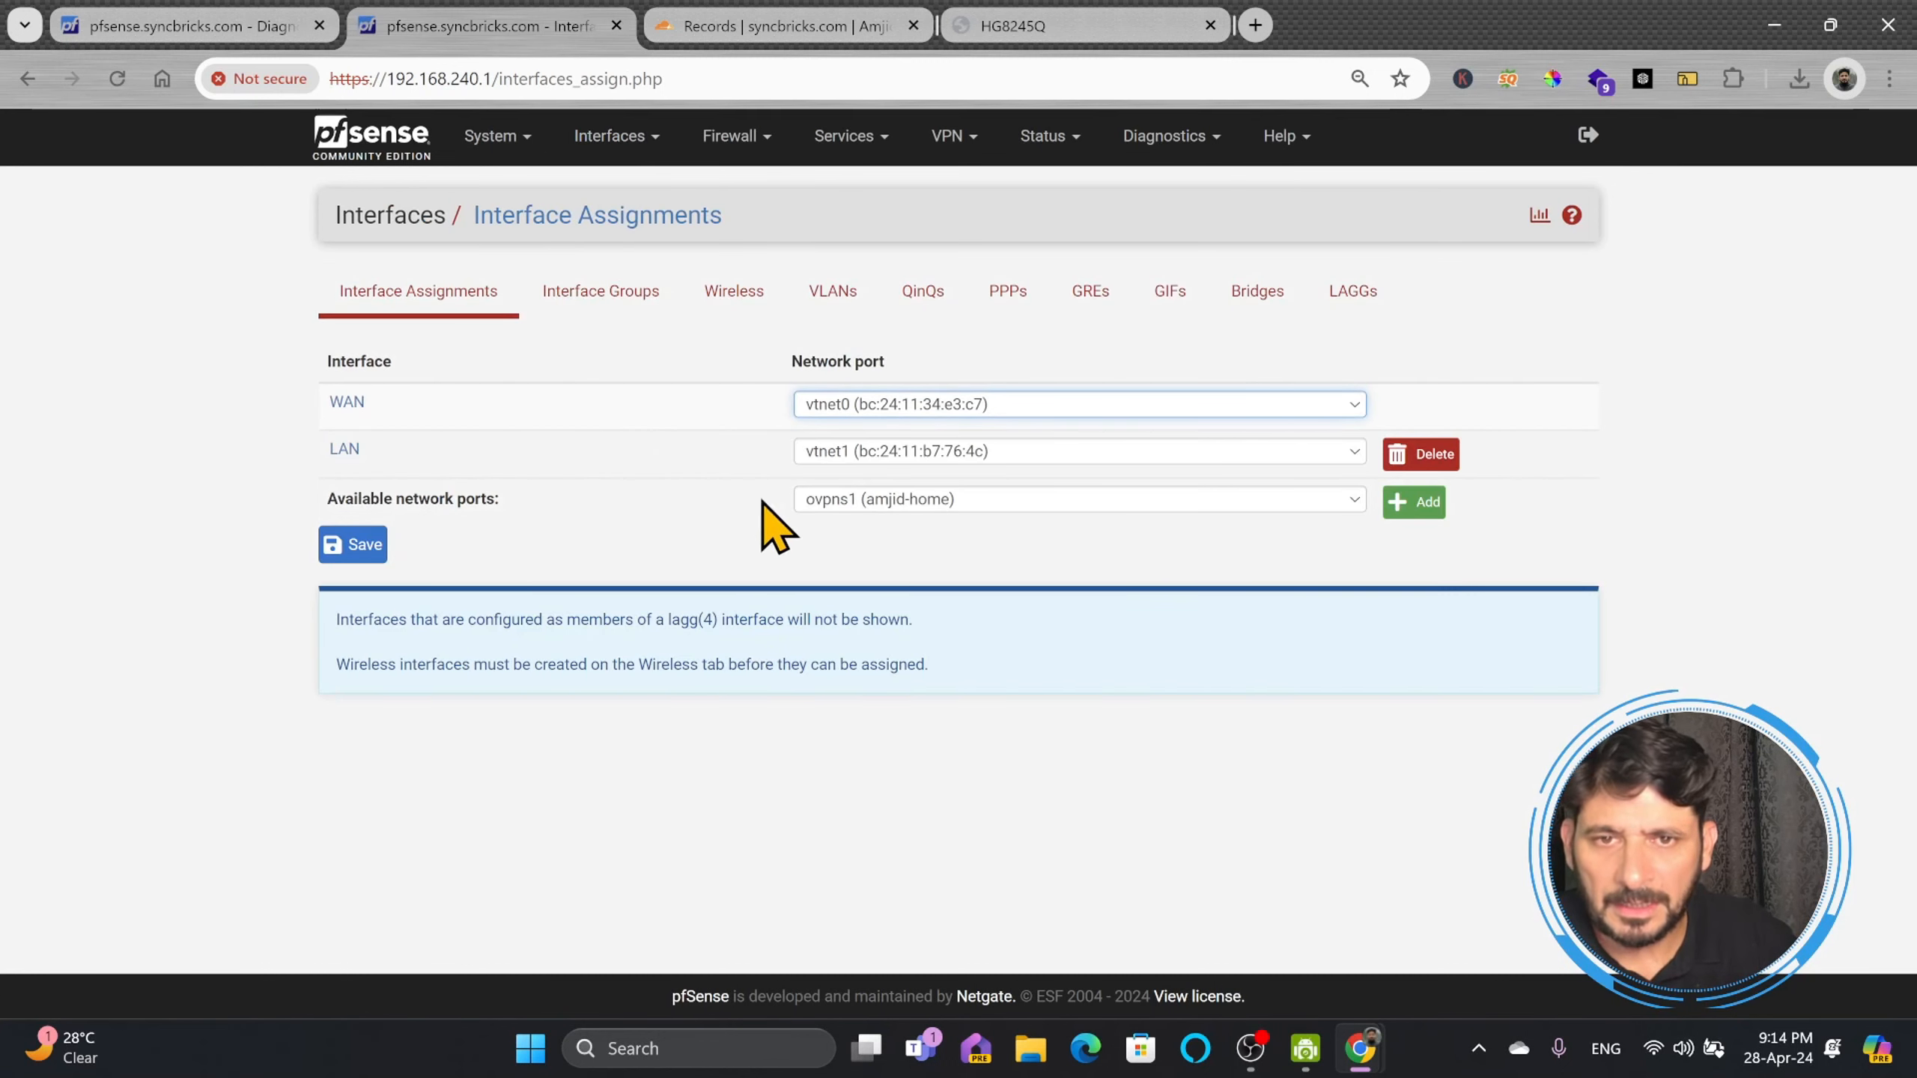
{"action": "left_click", "coordinate": [883, 500]}
{"action": "left_click", "coordinate": [890, 521]}
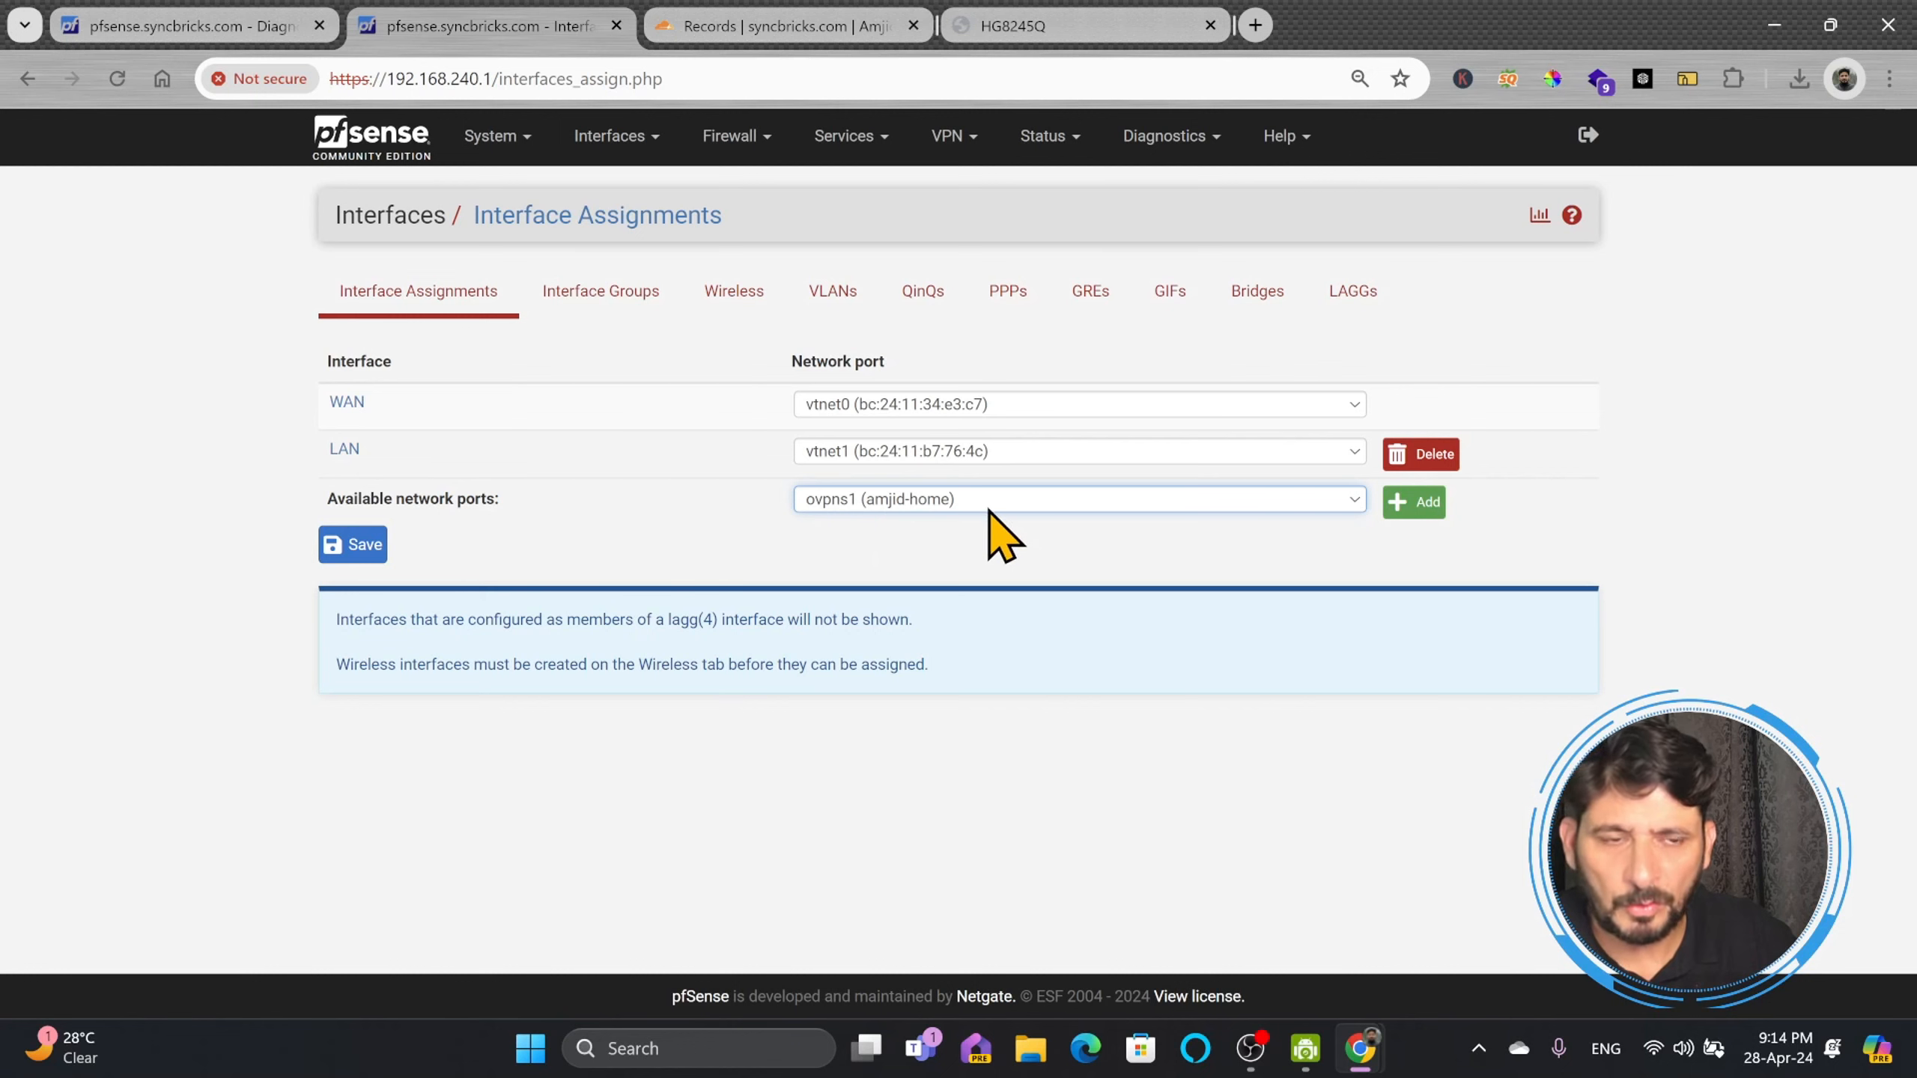
{"action": "left_click", "coordinate": [1414, 502]}
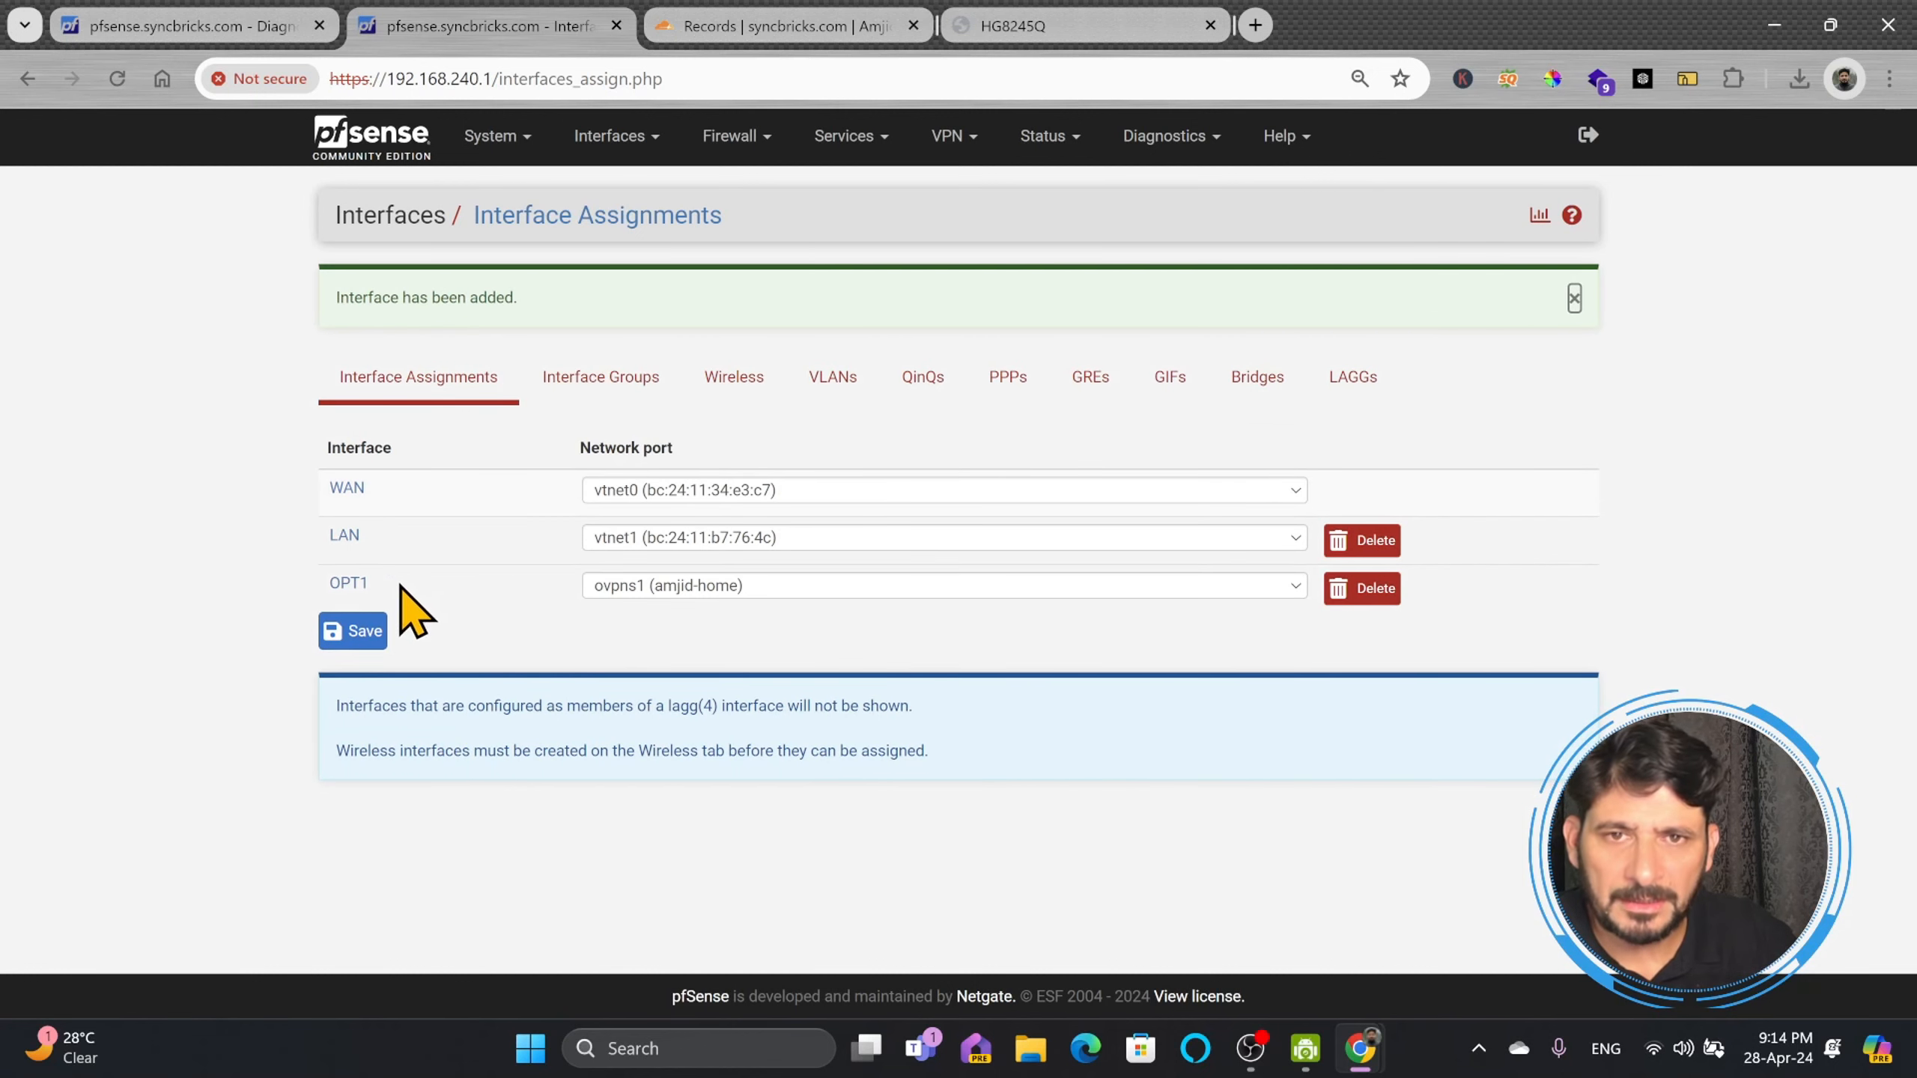
{"action": "left_click", "coordinate": [353, 626]}
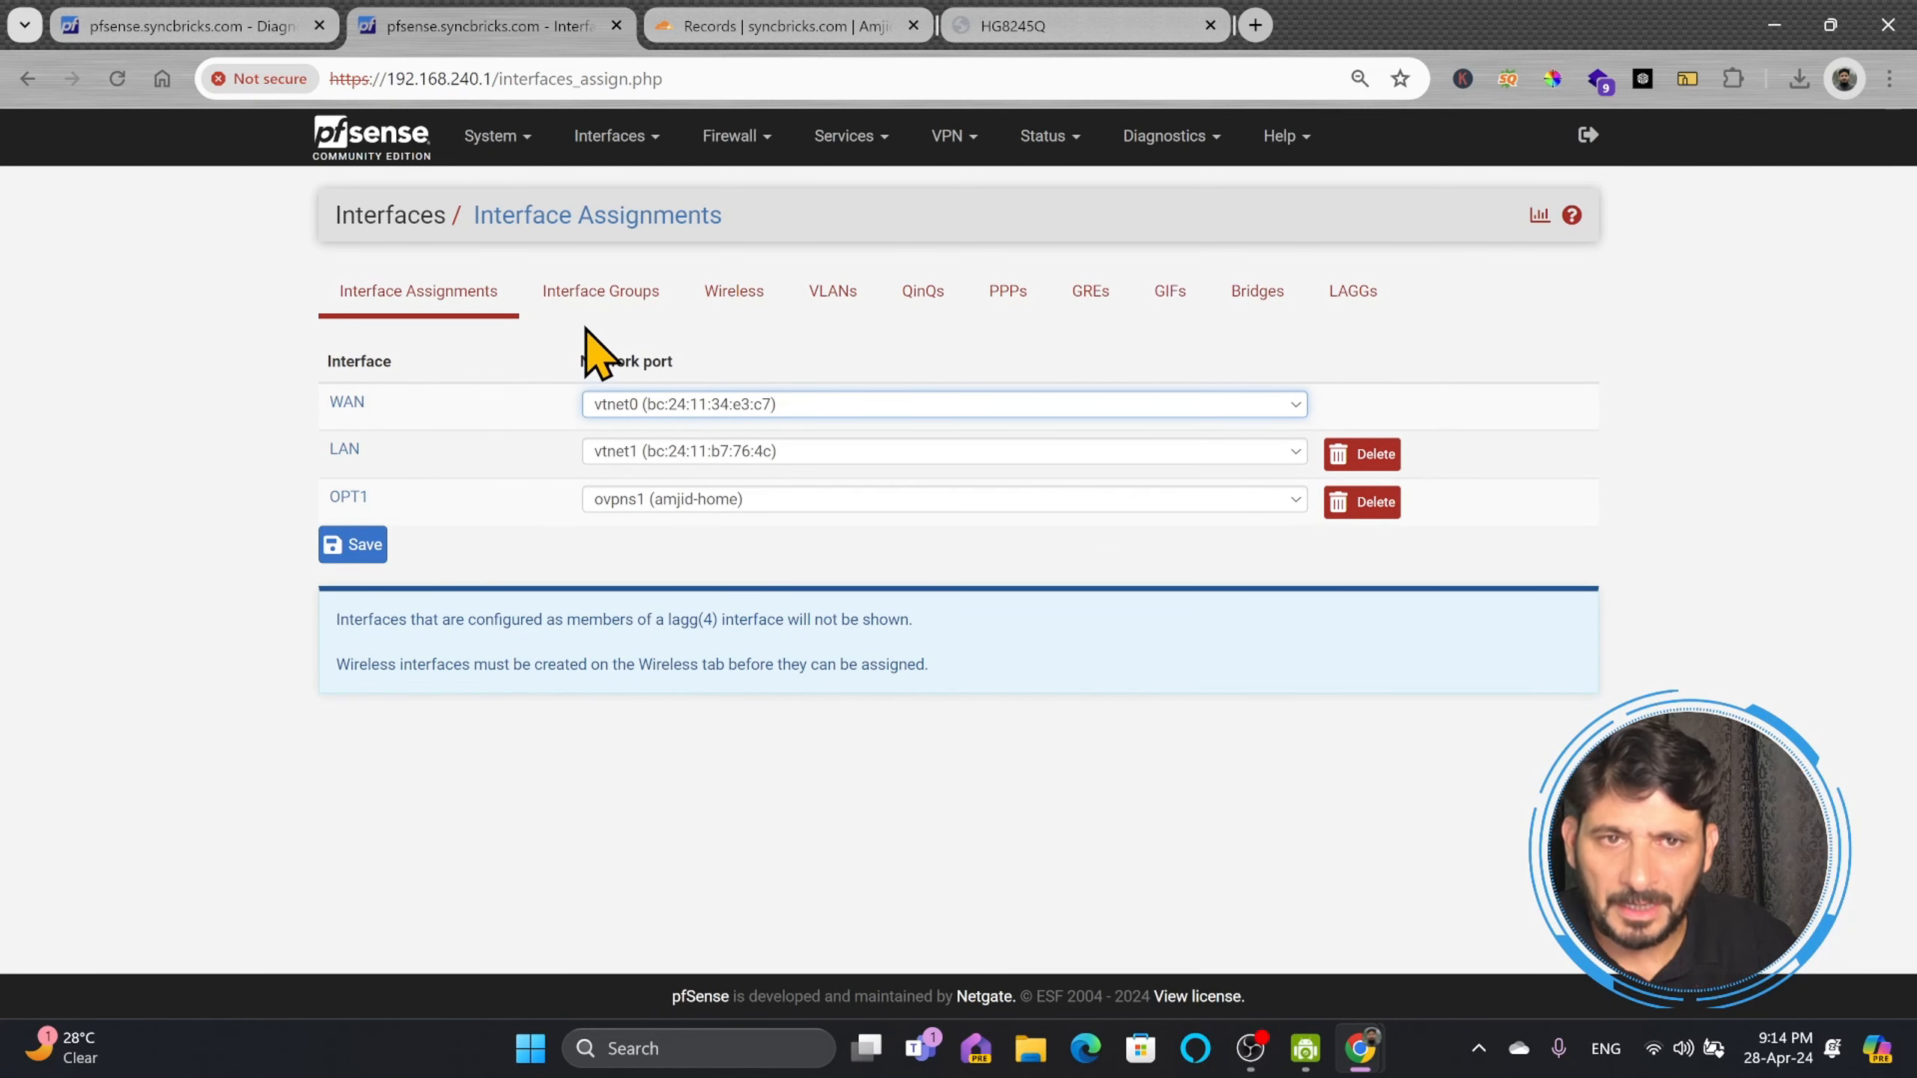
Step: Give the OPT1 interface the description 'openvpninterface' and save it
{"action": "left_click", "coordinate": [730, 136]}
{"action": "left_click", "coordinate": [612, 136]}
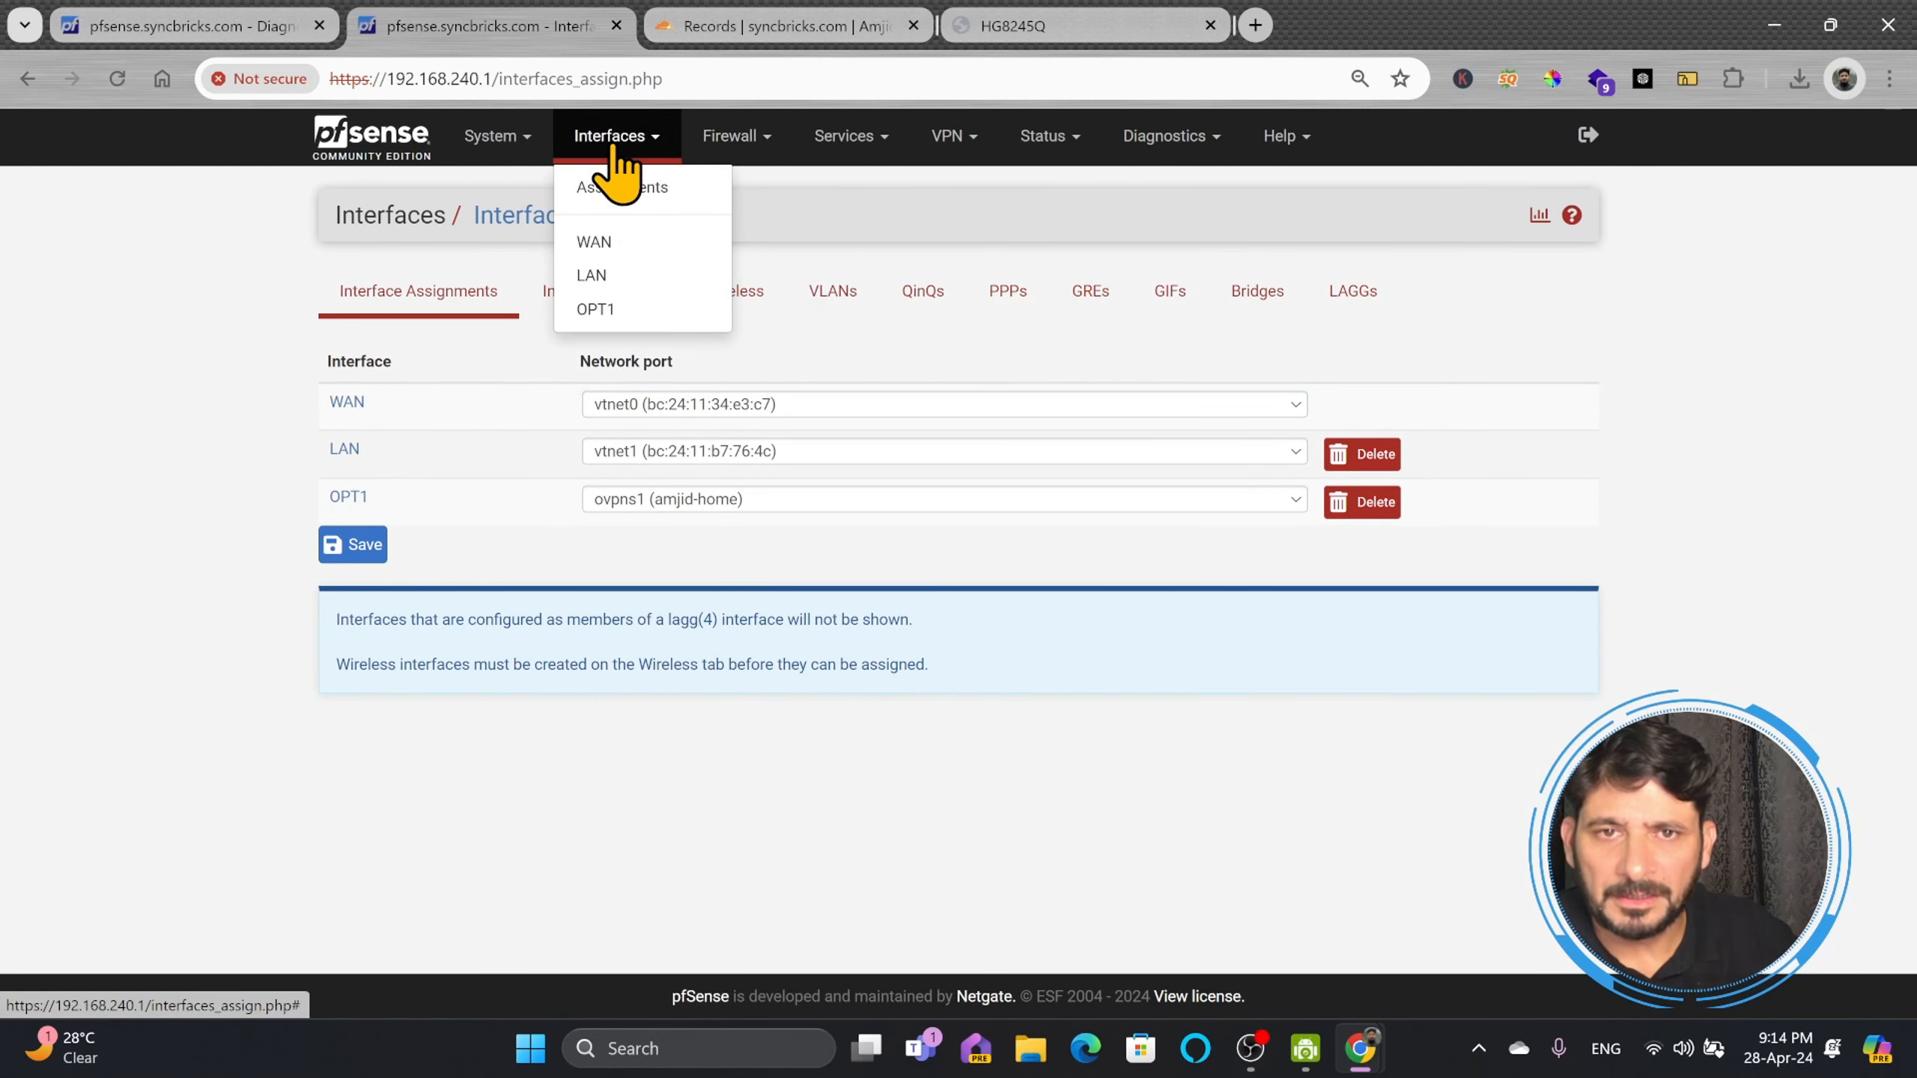
{"action": "left_click", "coordinate": [597, 311]}
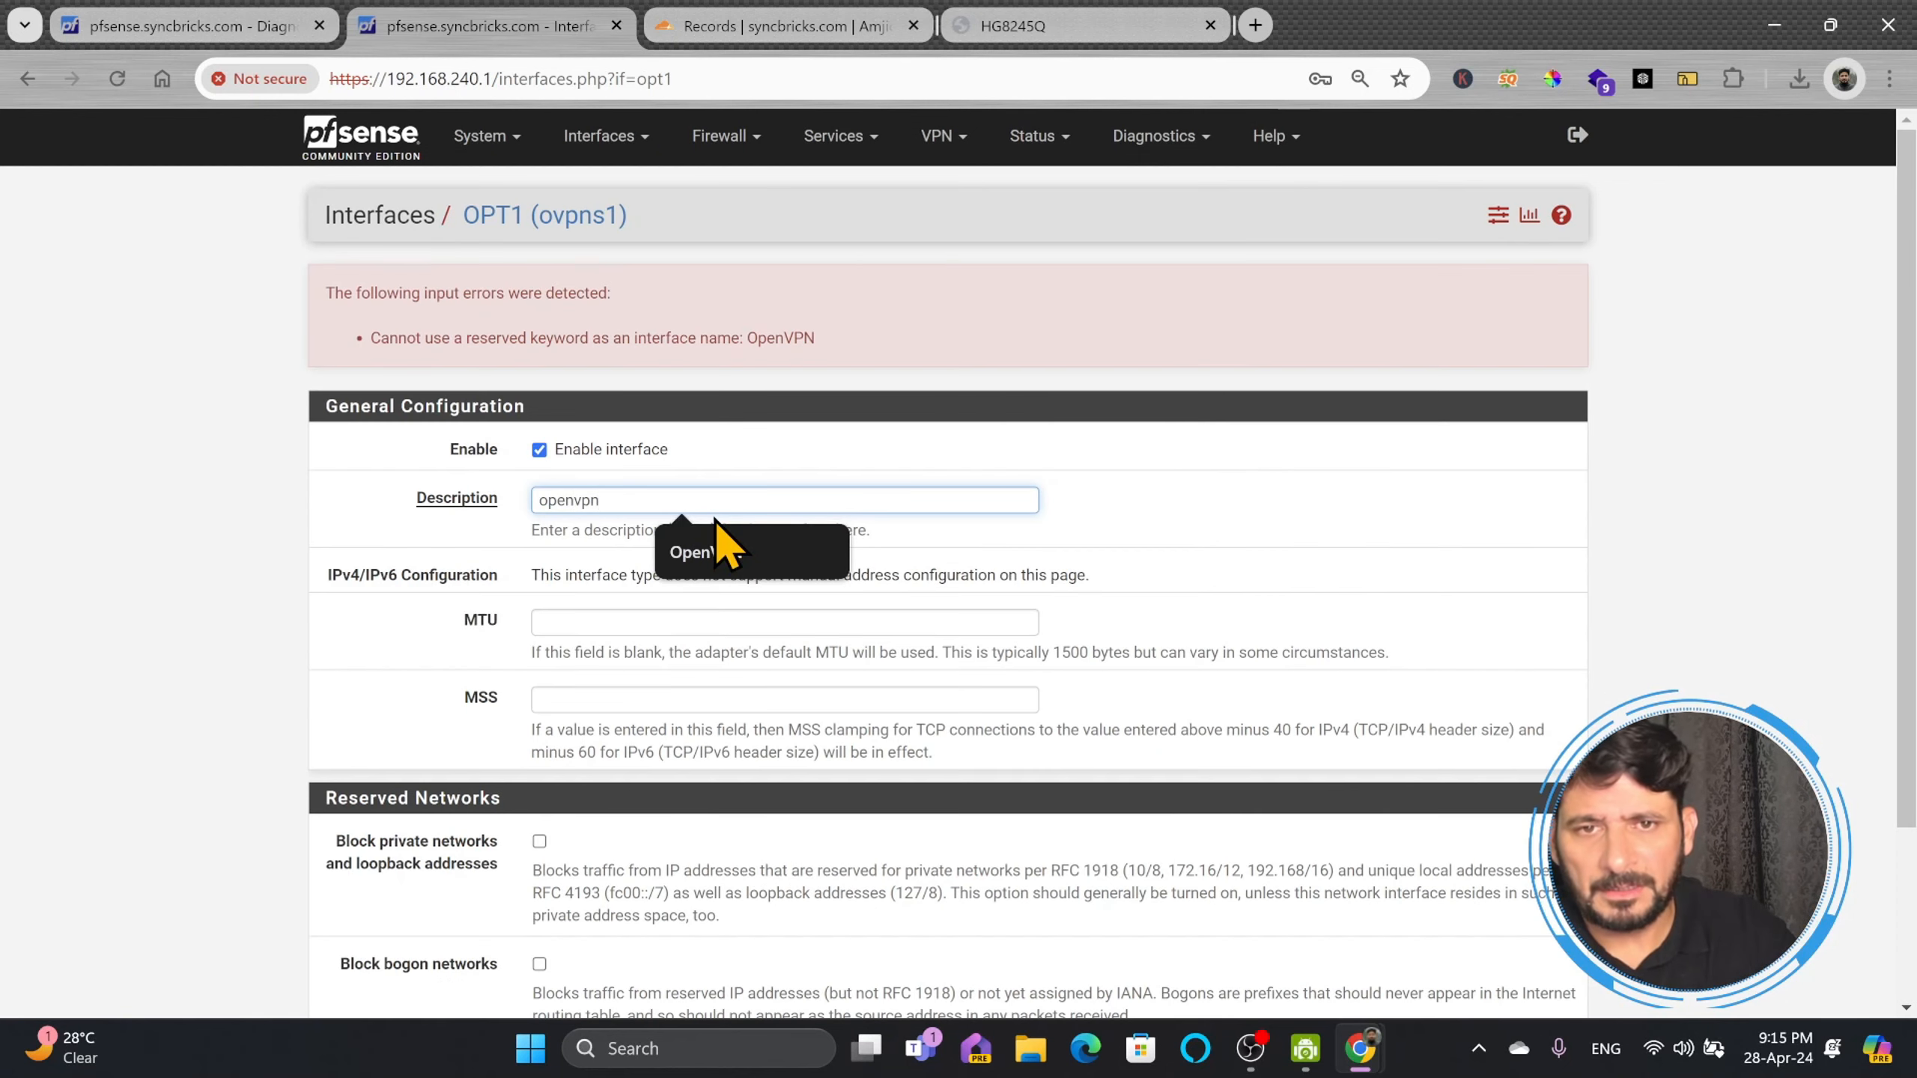
{"action": "type", "text": "interfa"}
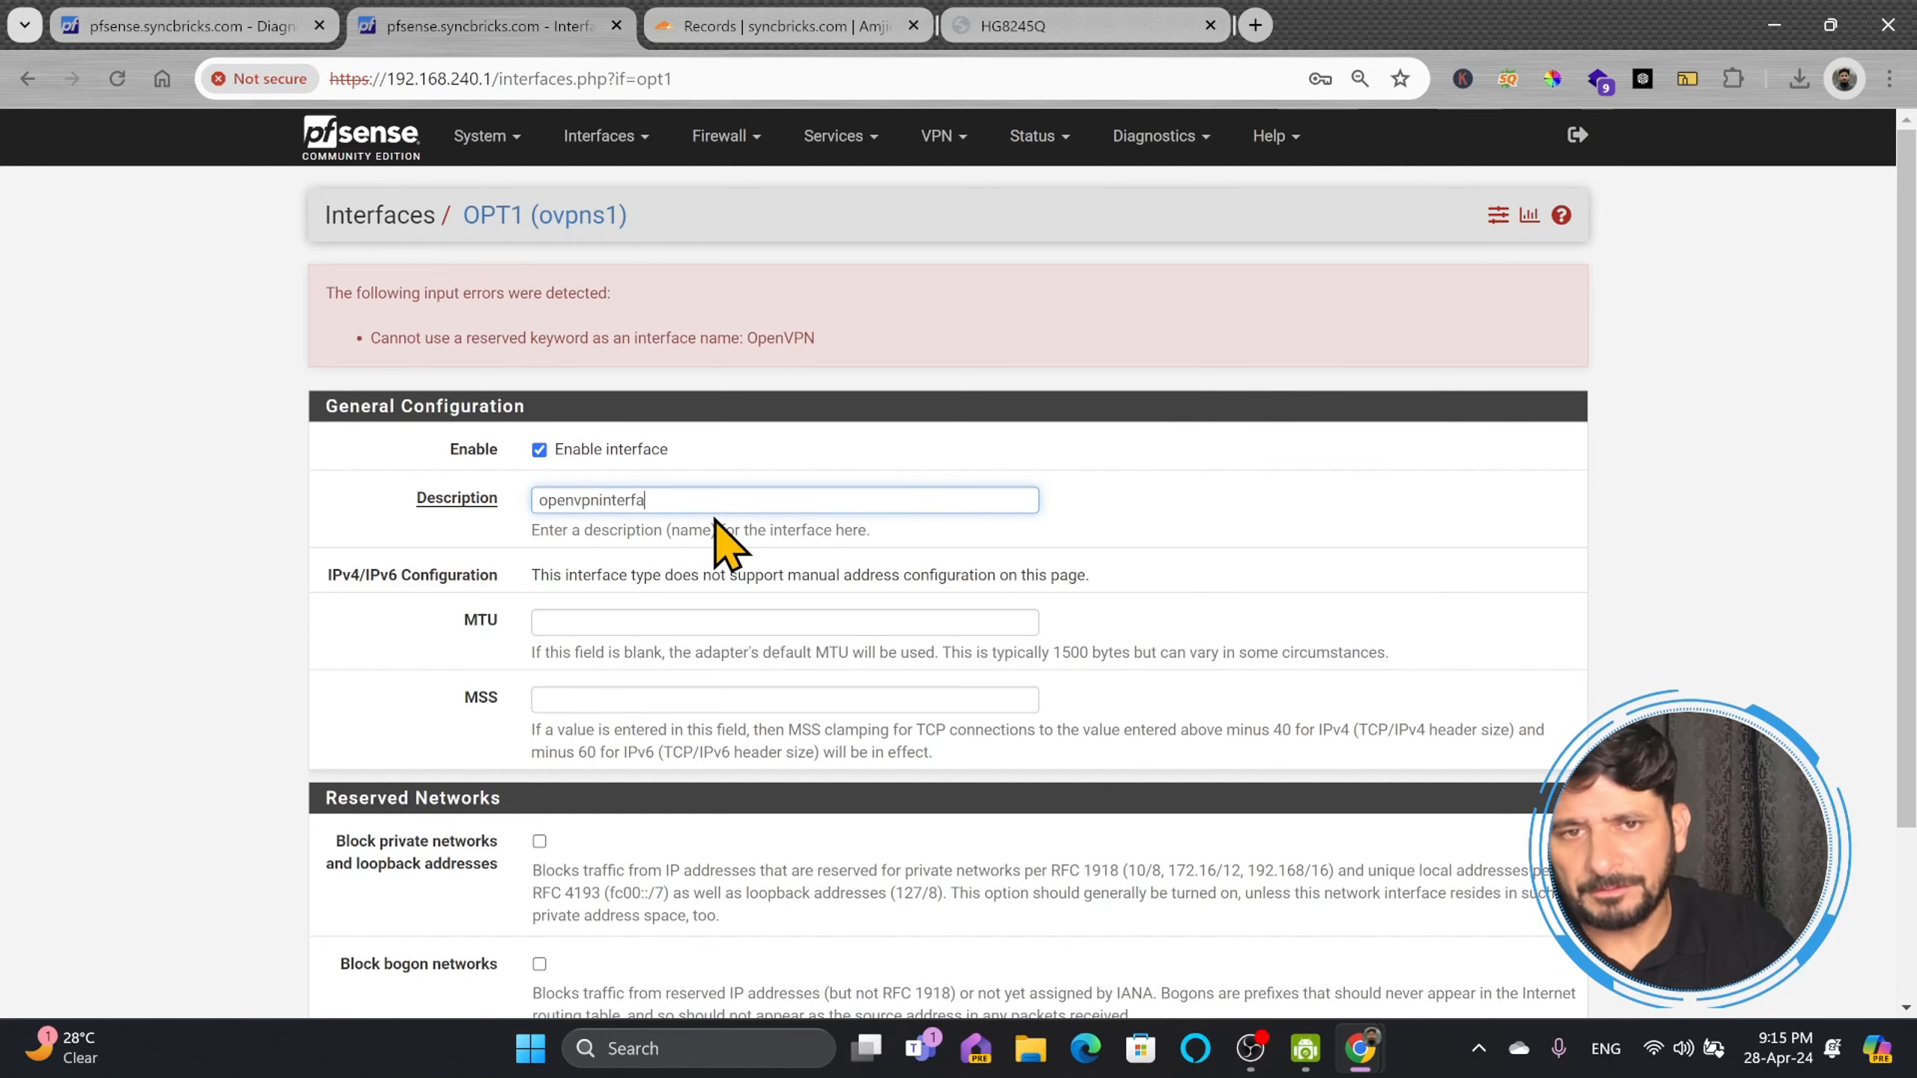
{"action": "type", "text": "ce"}
{"action": "scroll", "coordinate": [715, 529], "scroll_direction": "down", "scroll_amount": 5}
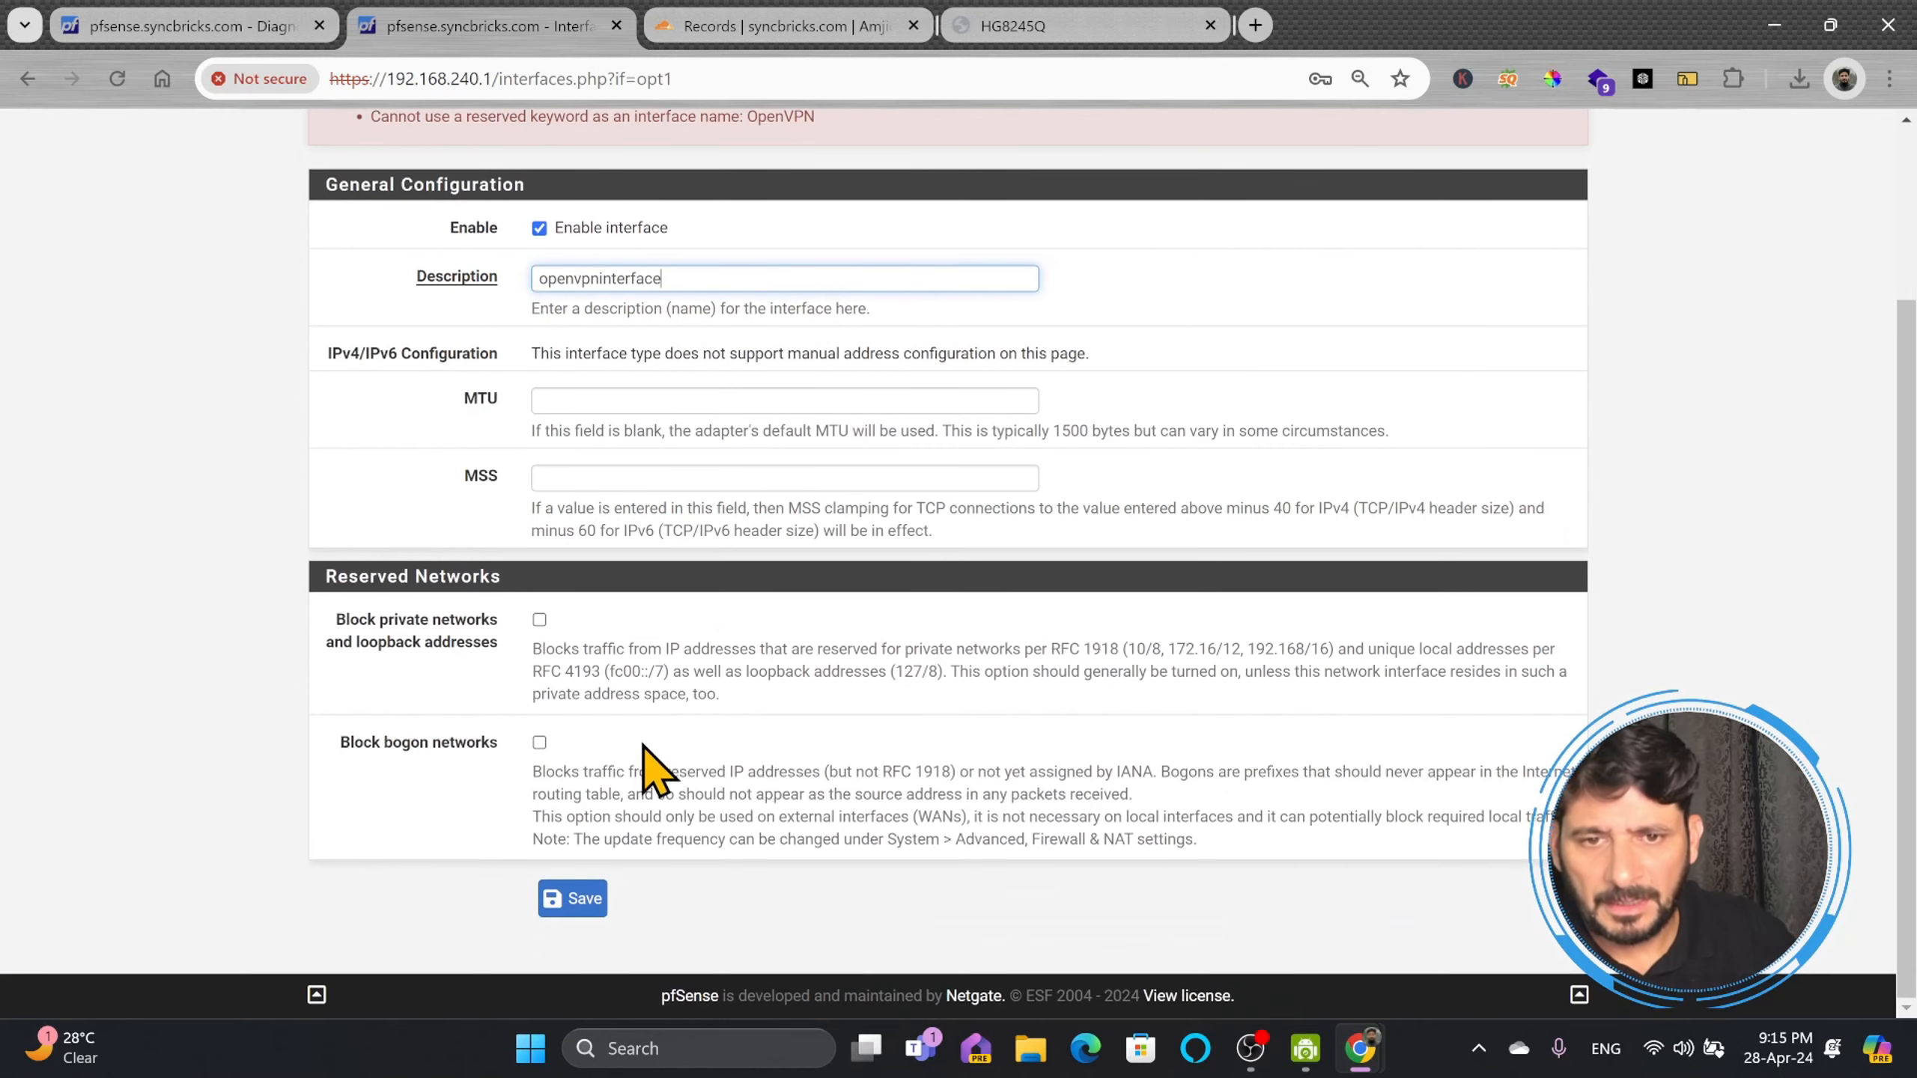
{"action": "left_click", "coordinate": [581, 904]}
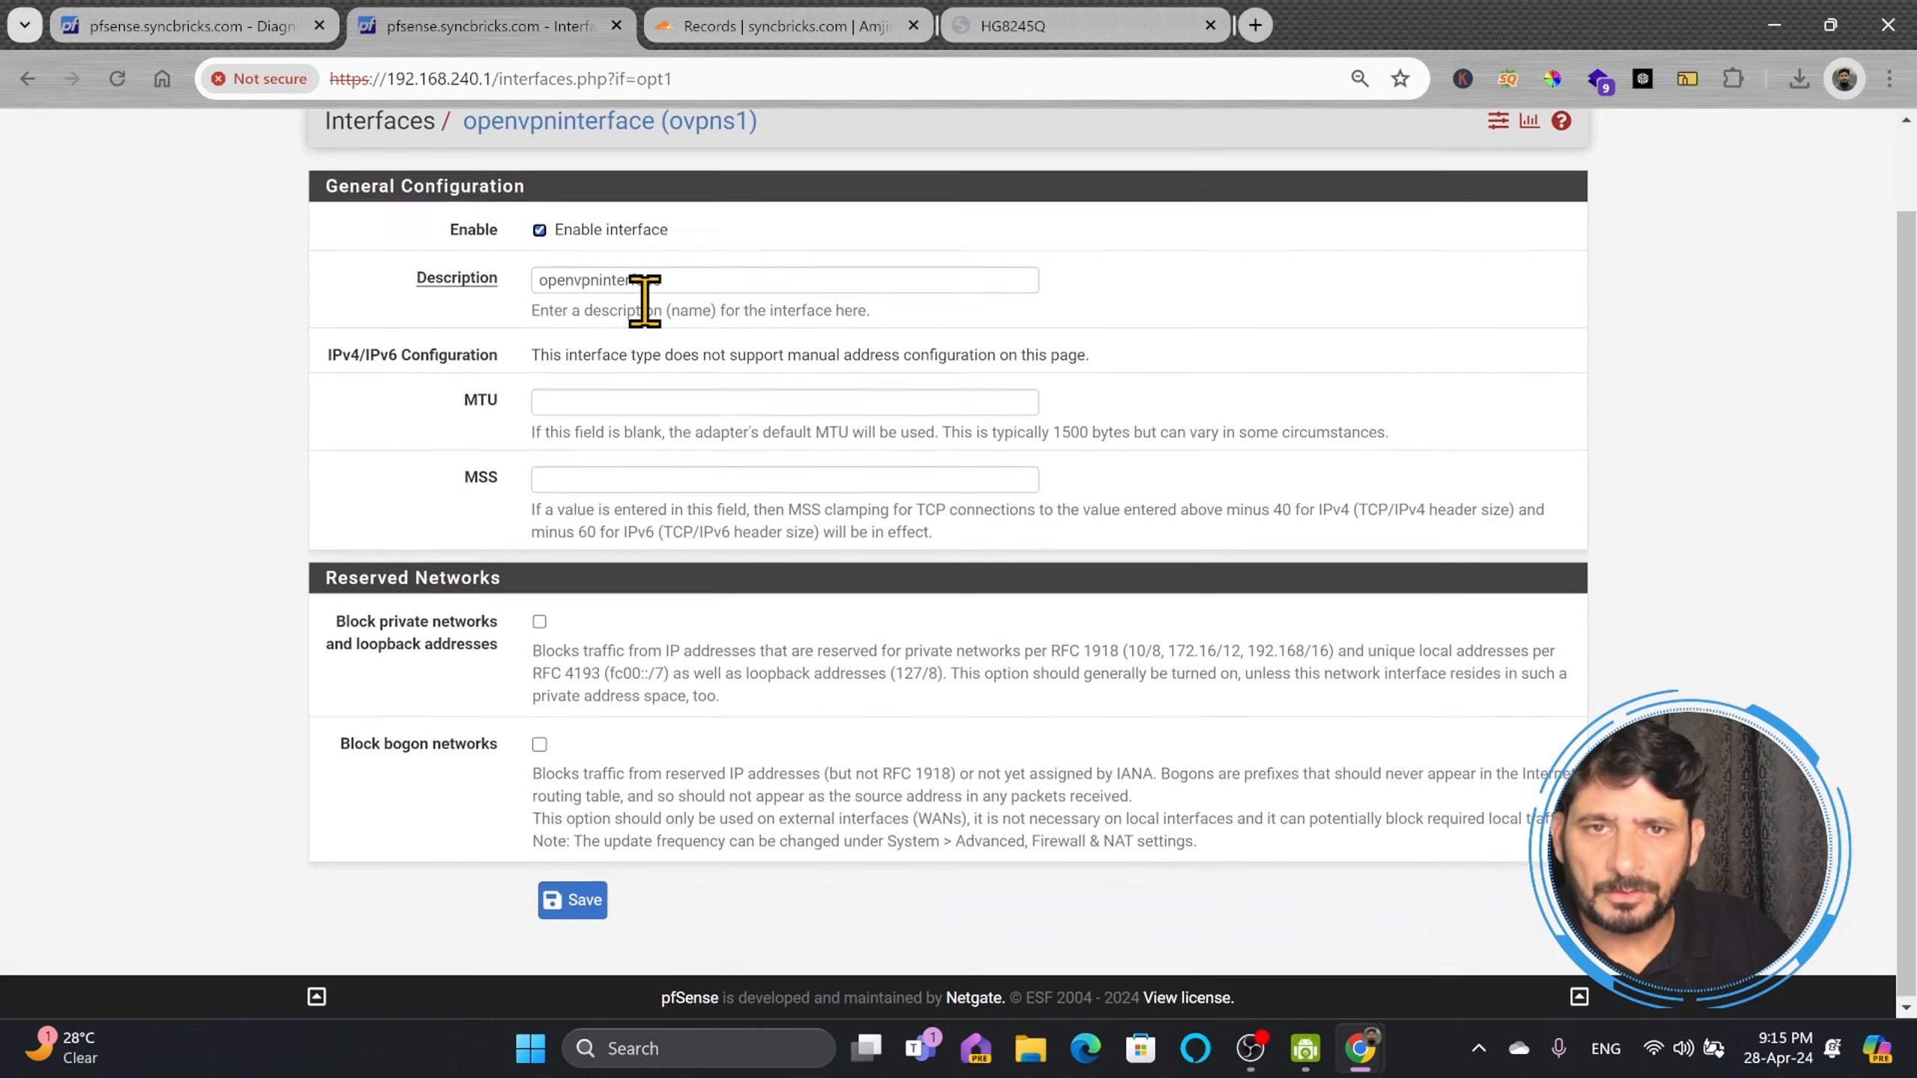
{"action": "scroll", "coordinate": [645, 302], "scroll_direction": "up", "scroll_amount": 2}
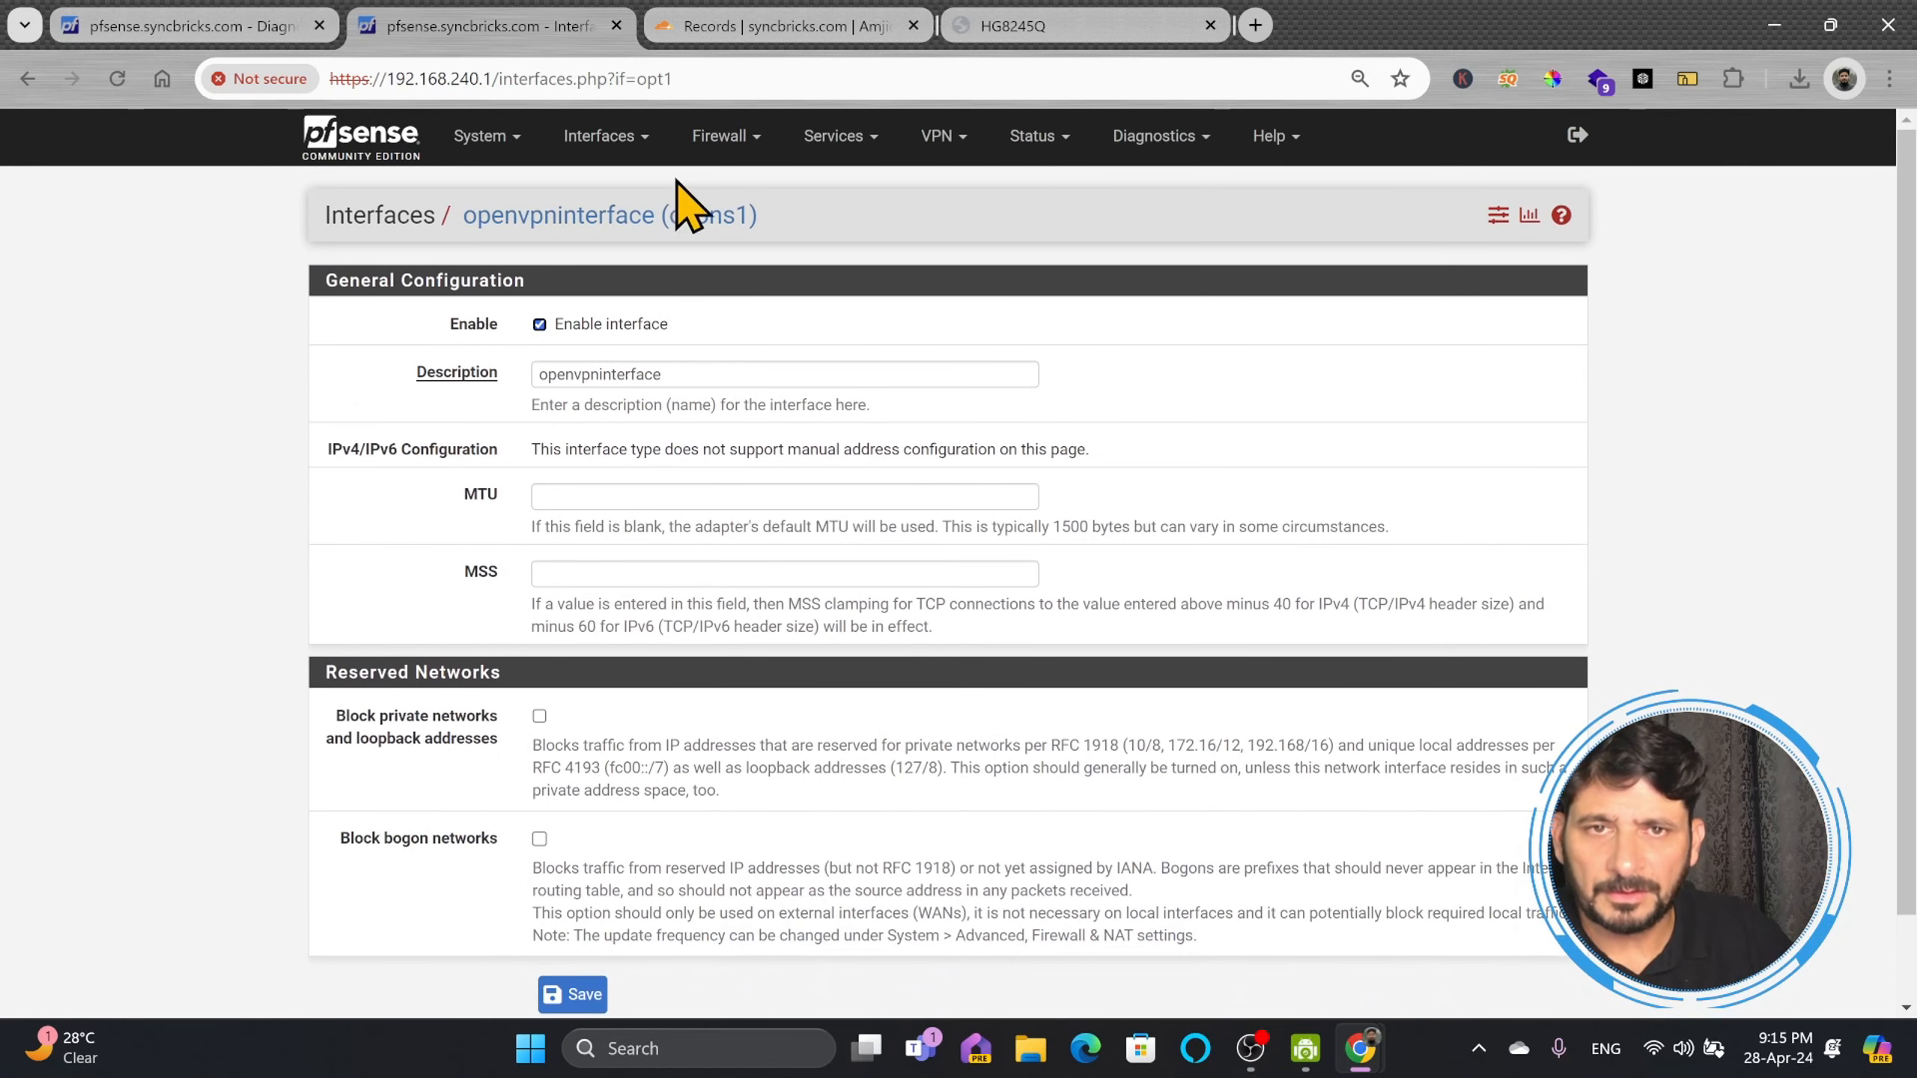
Step: Create and apply an OpenVPN-tab pass rule from OPENVPNINTERFACE net, then show the WAN rules
{"action": "left_click", "coordinate": [736, 144]}
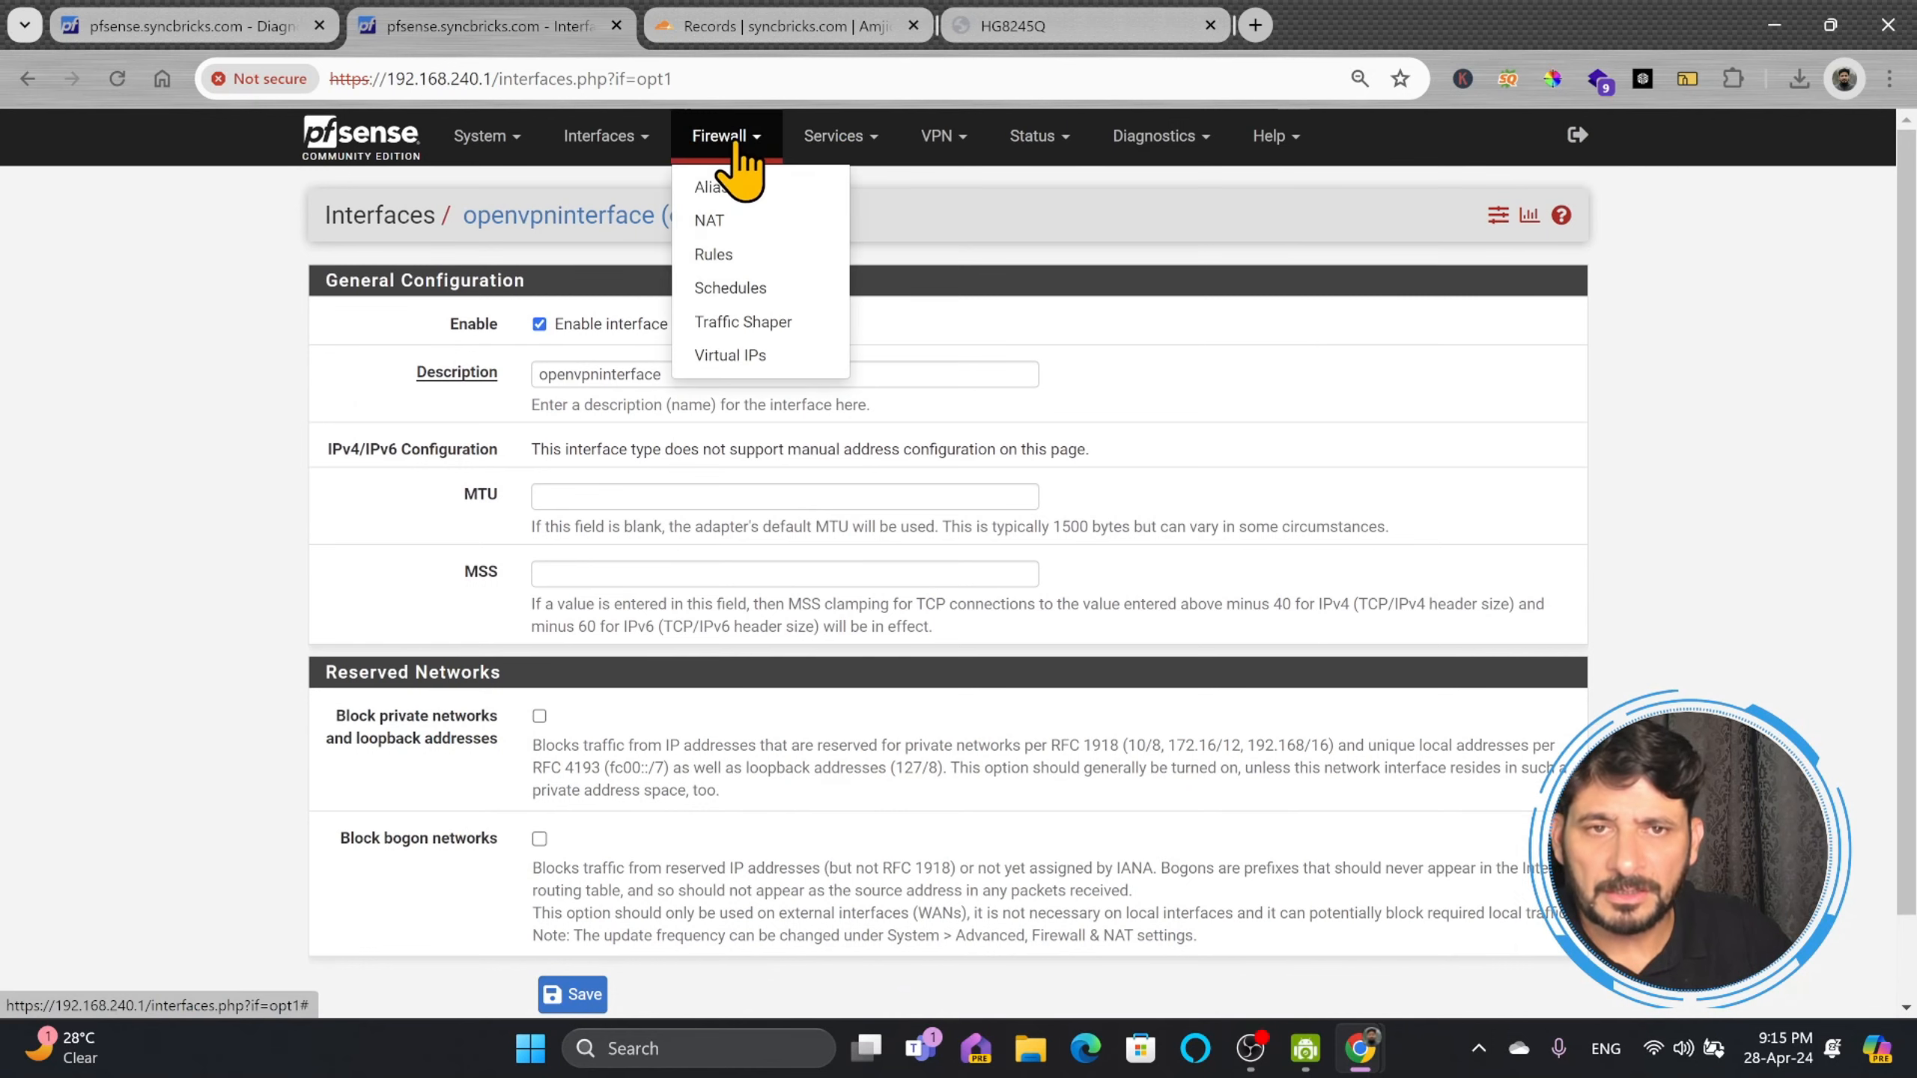
{"action": "left_click", "coordinate": [736, 254]}
{"action": "left_click", "coordinate": [861, 298]}
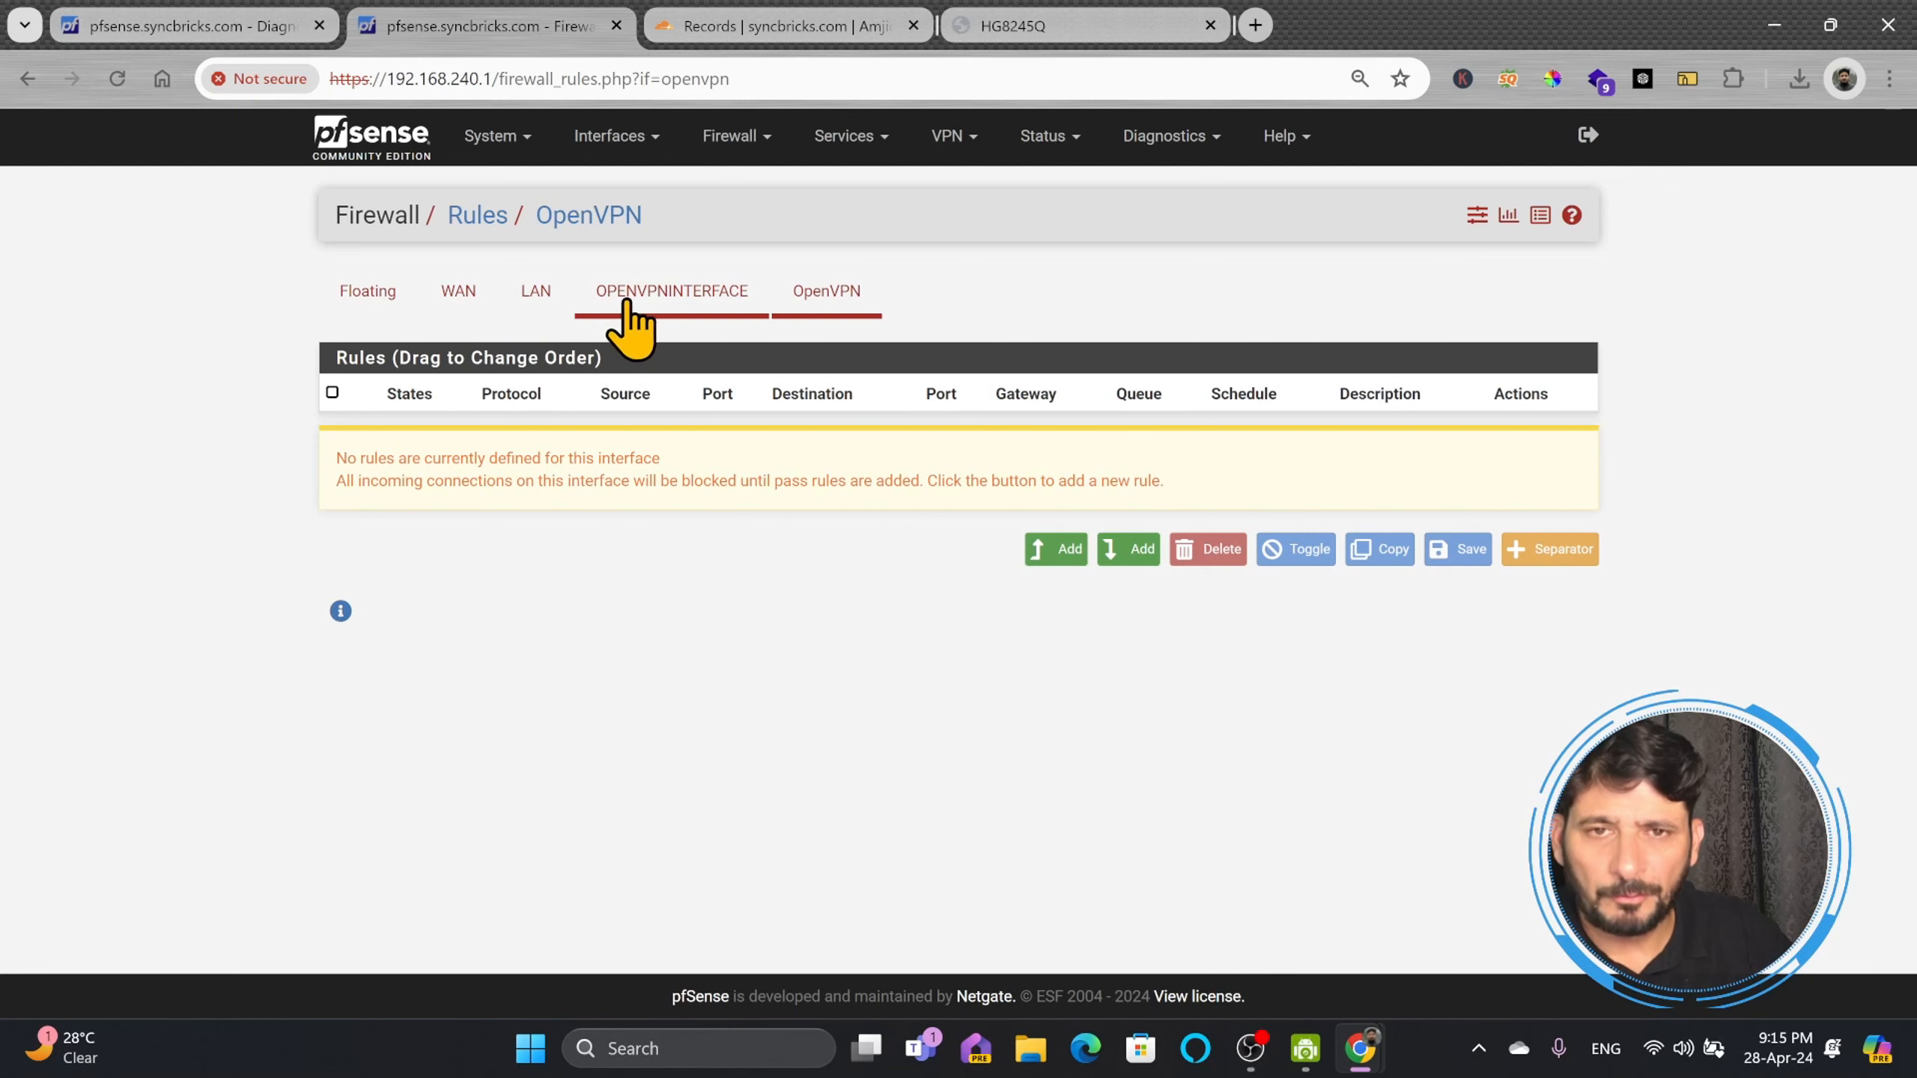
{"action": "left_click", "coordinate": [1045, 547]}
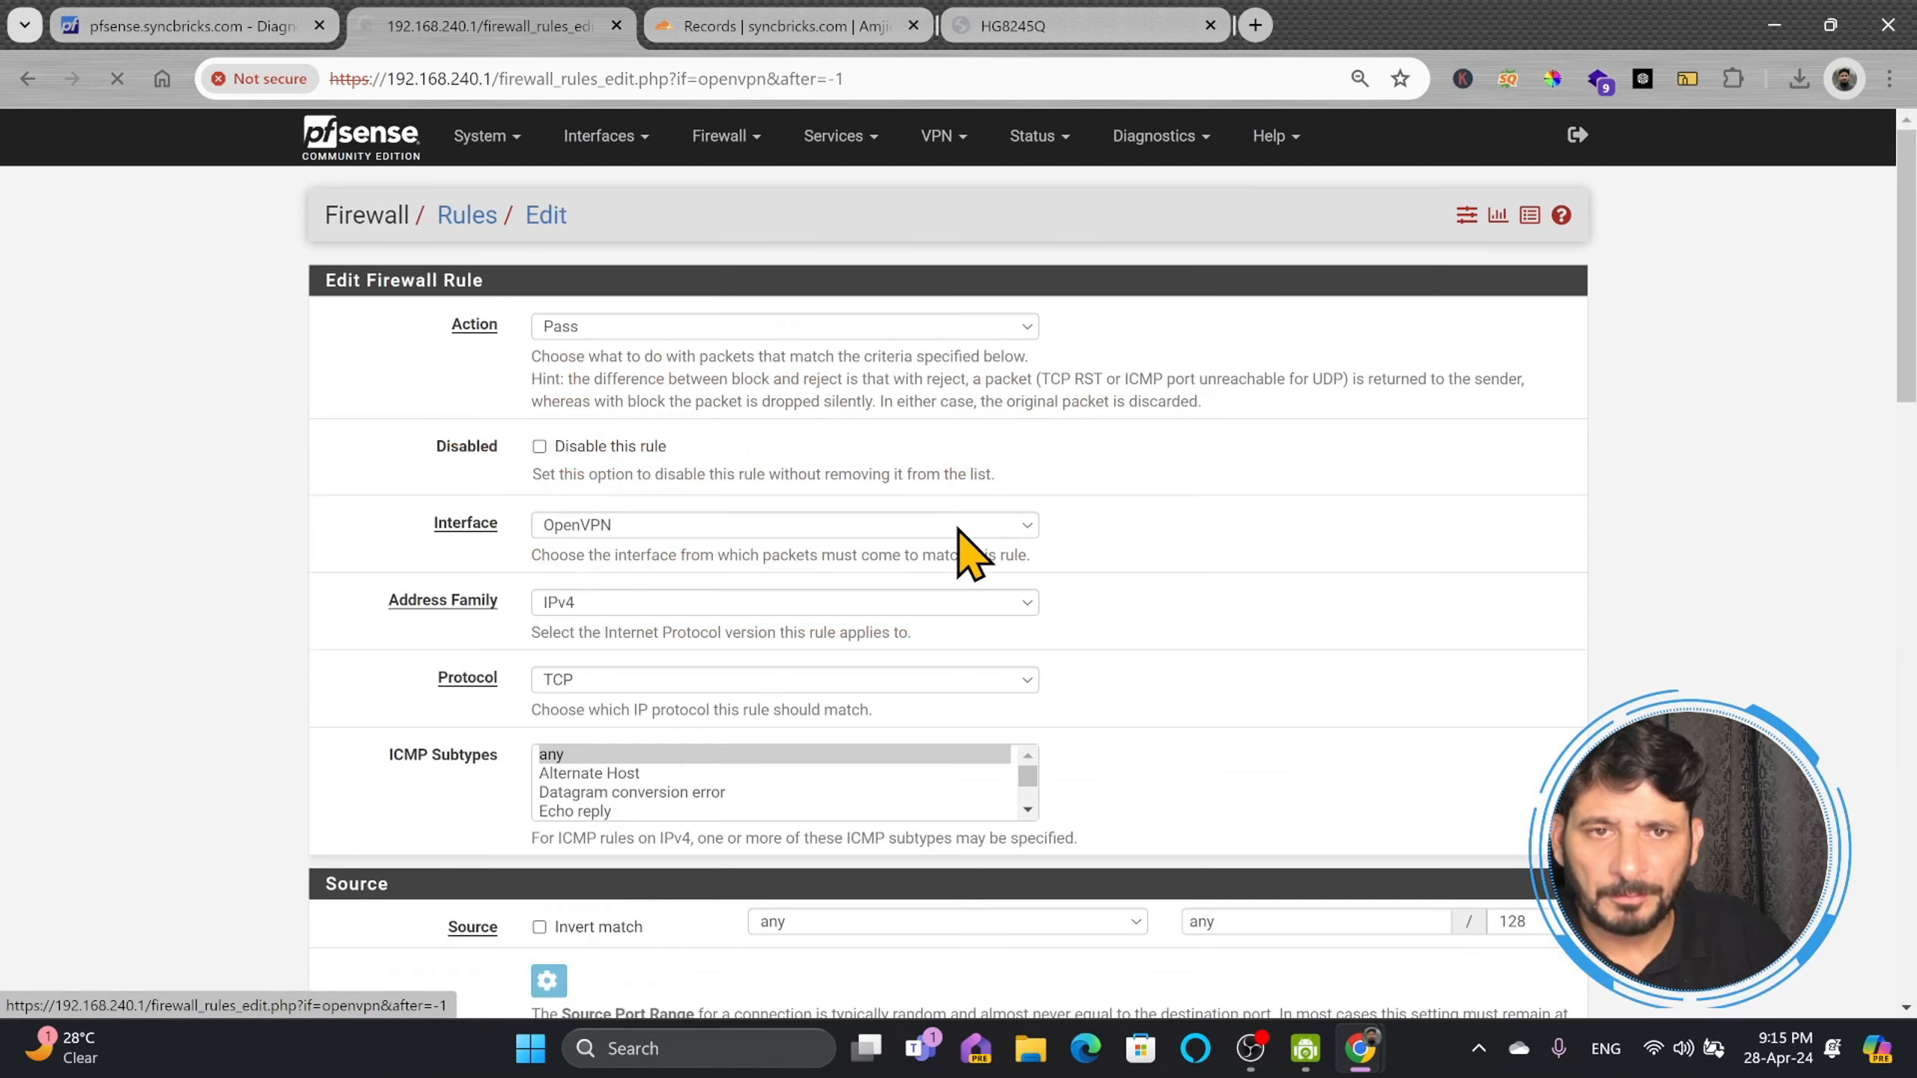
{"action": "scroll", "coordinate": [717, 589], "scroll_direction": "down", "scroll_amount": 3}
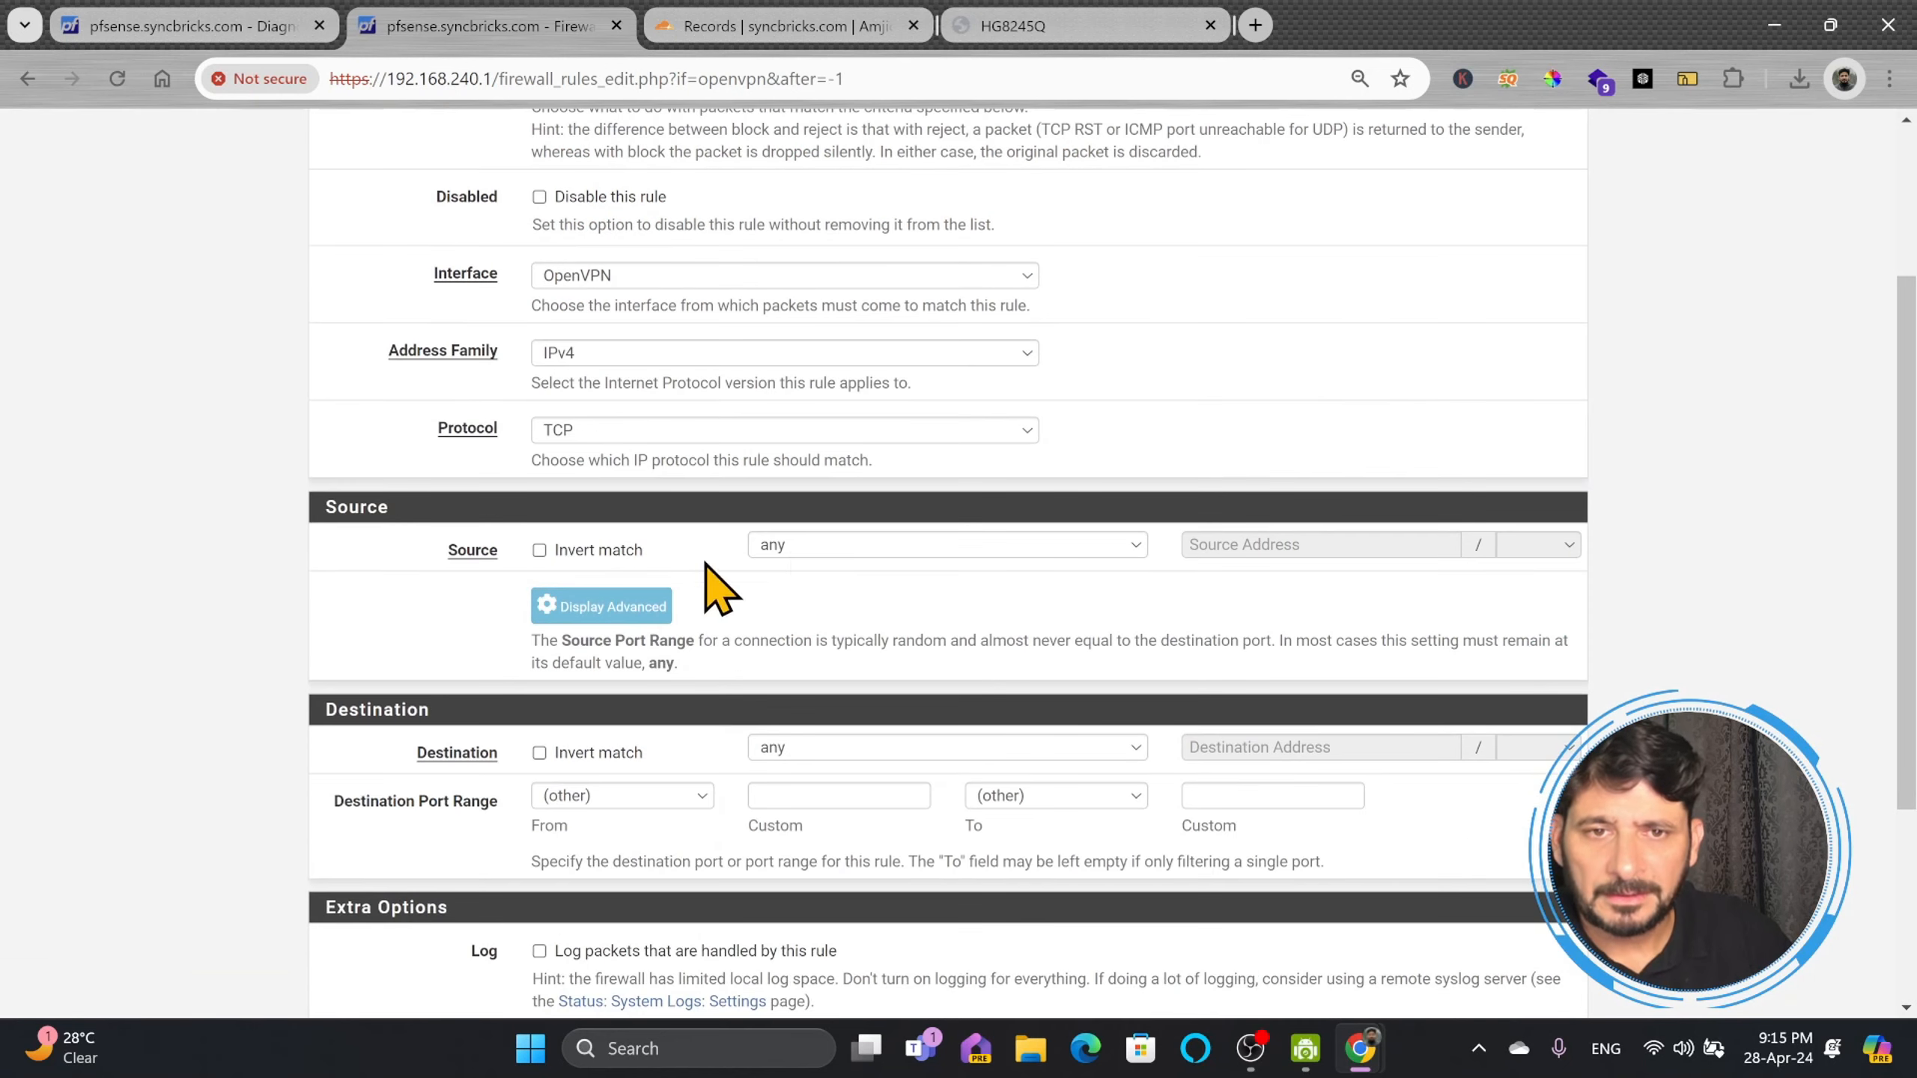
{"action": "left_click", "coordinate": [836, 543]}
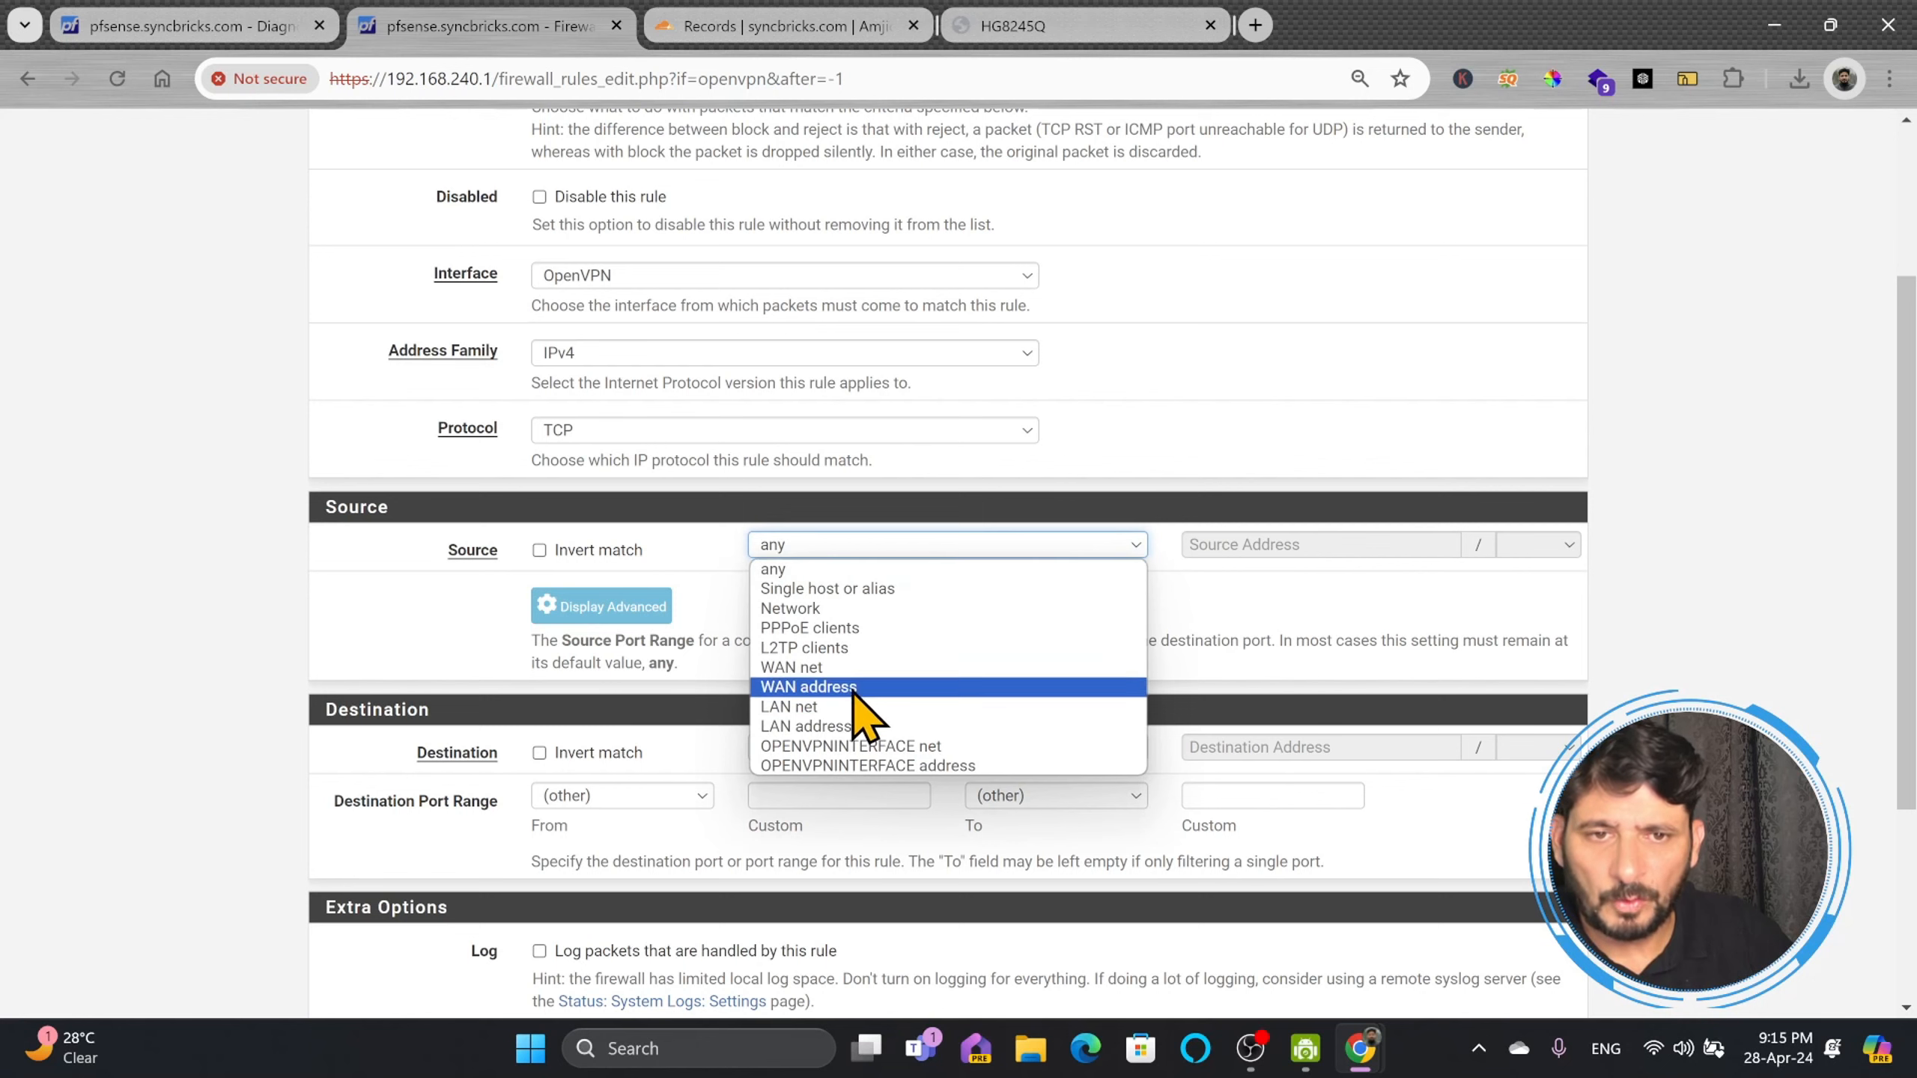
{"action": "left_click", "coordinate": [1003, 746]}
{"action": "scroll", "coordinate": [830, 642], "scroll_direction": "down", "scroll_amount": 4}
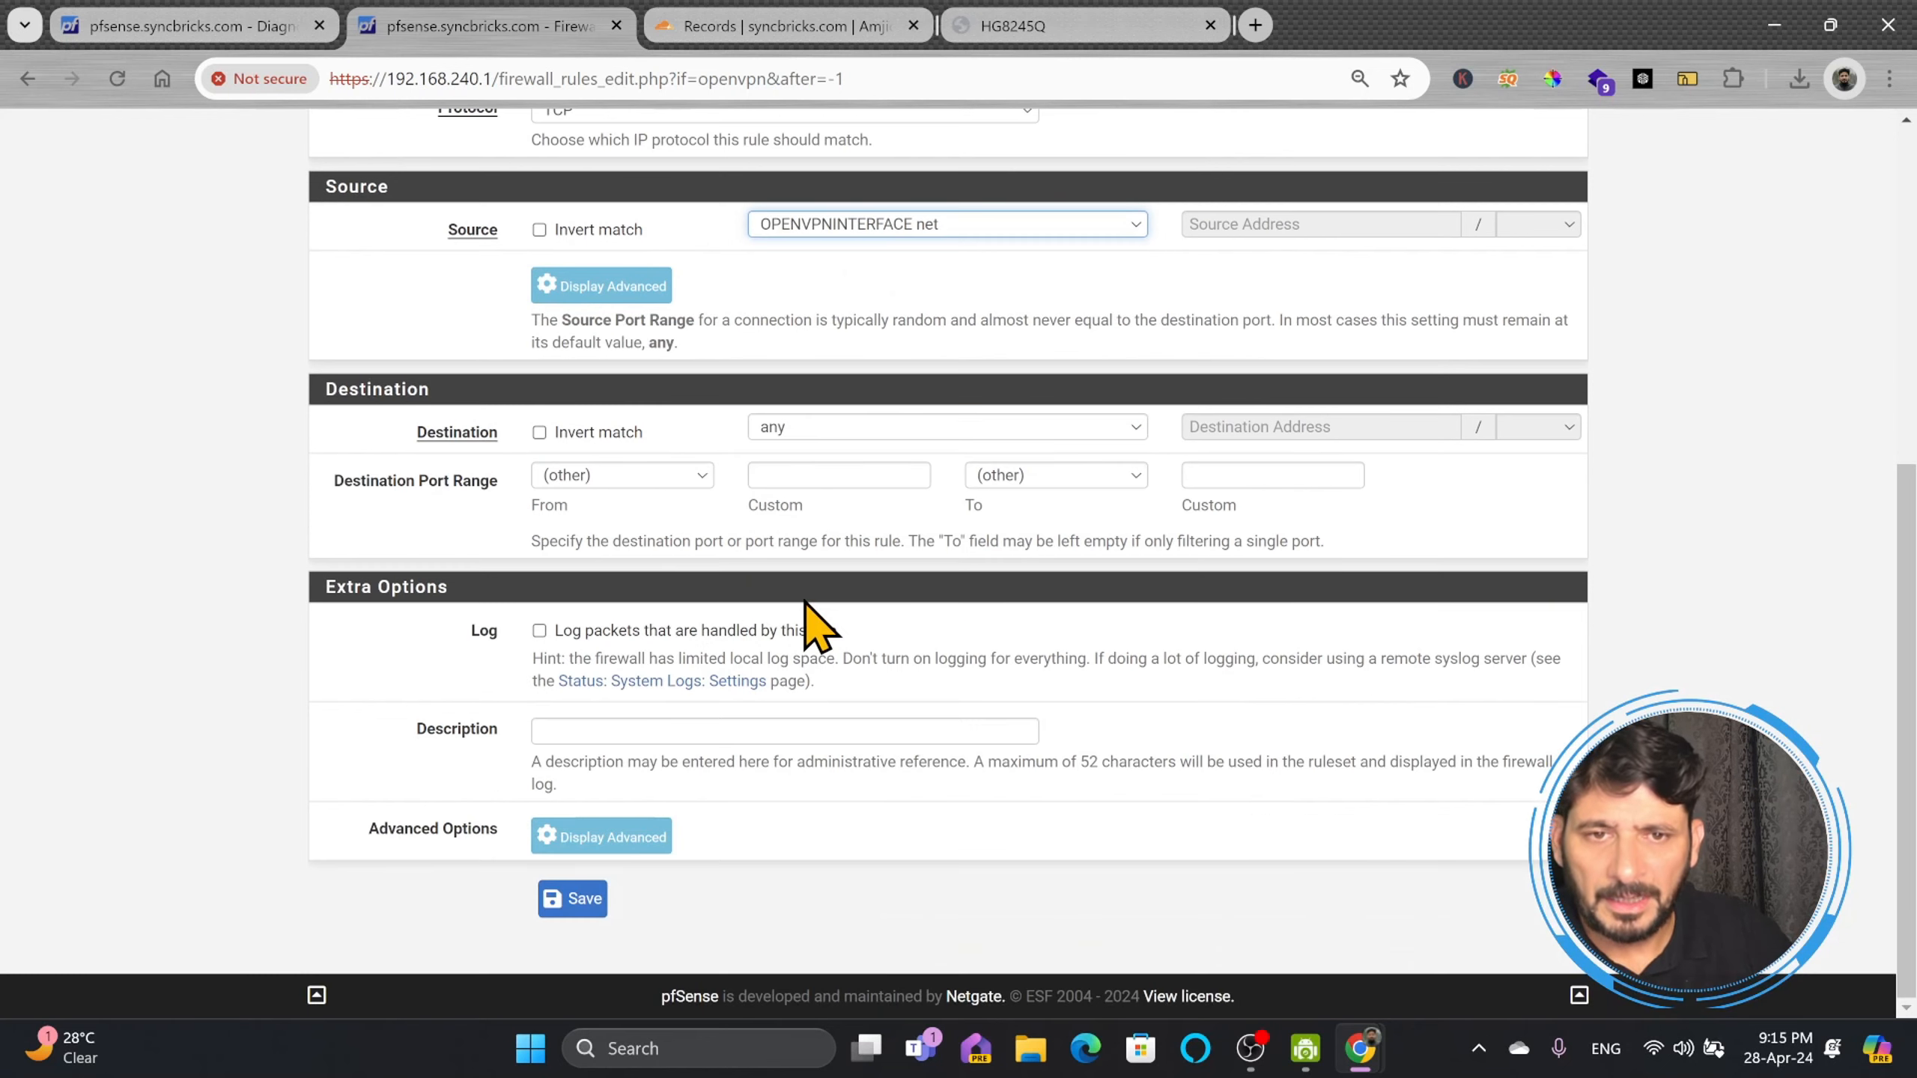
{"action": "left_click", "coordinate": [608, 901]}
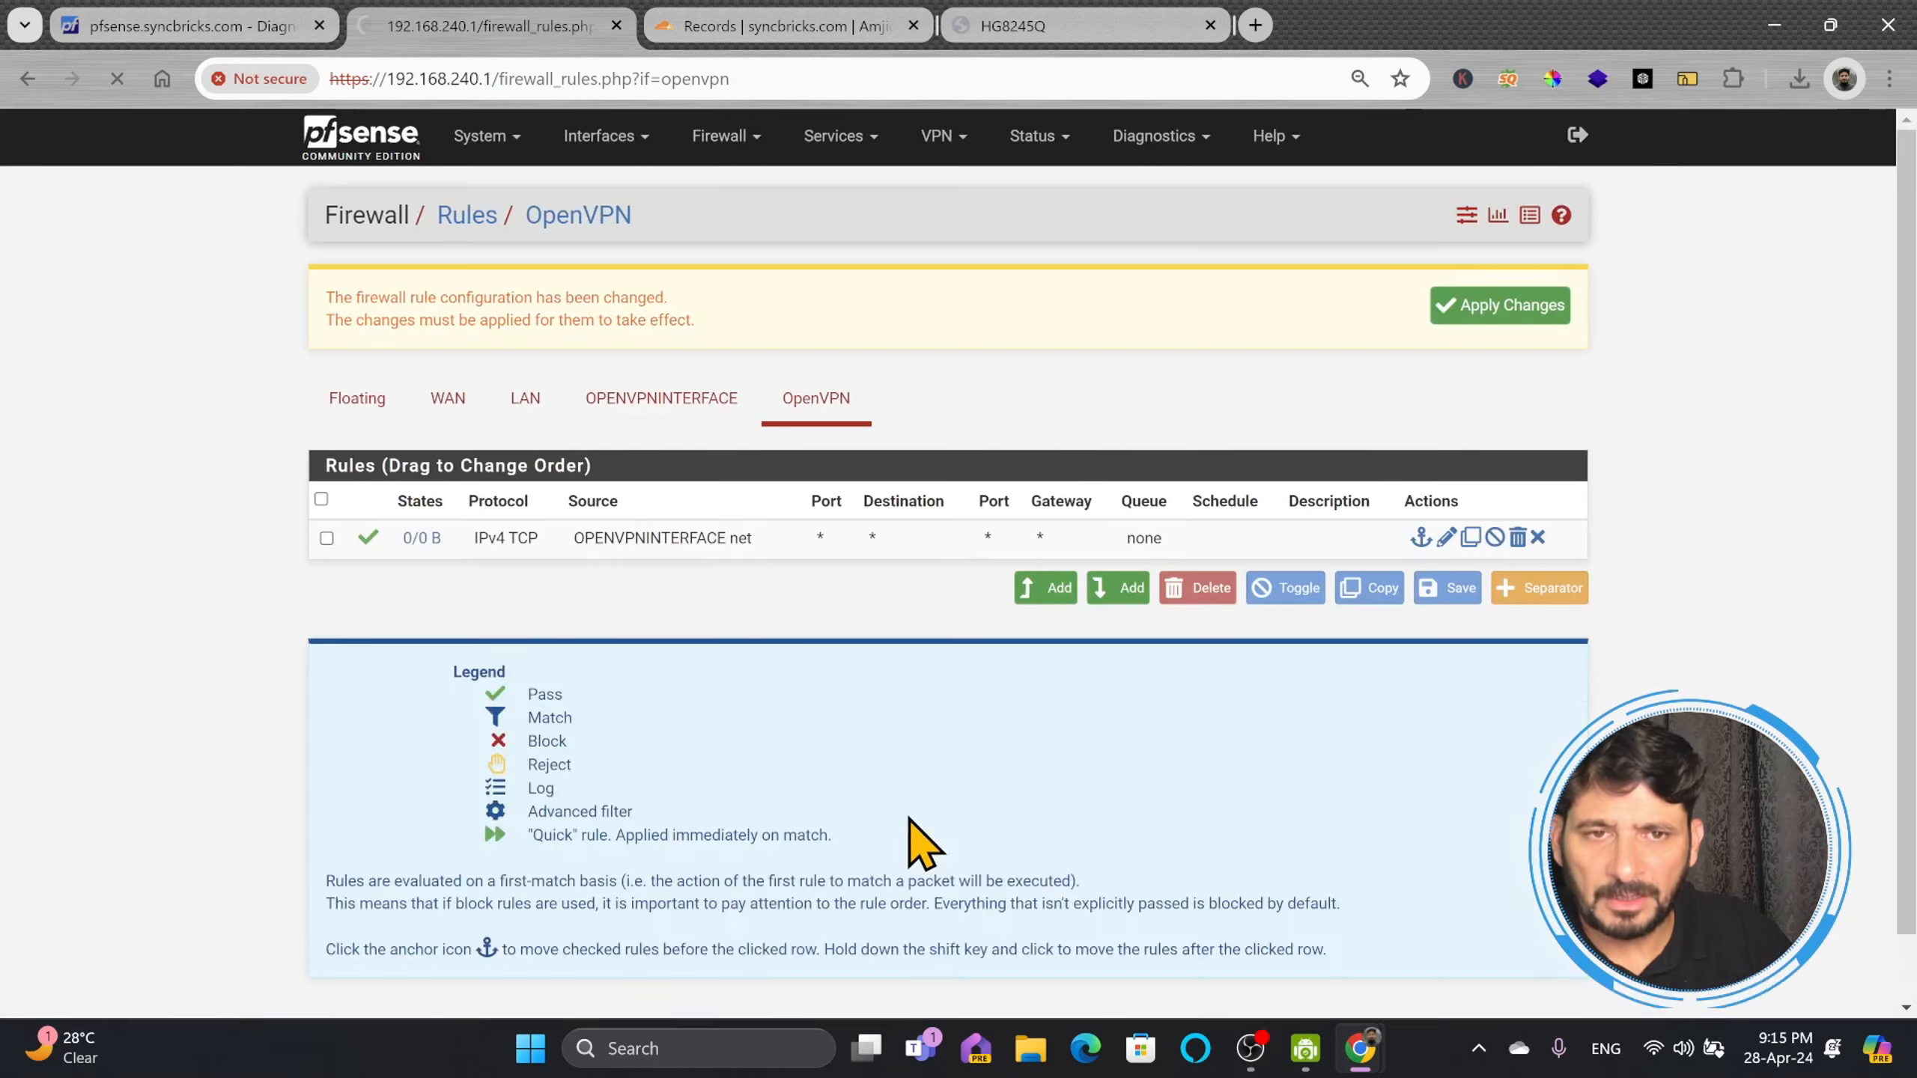
{"action": "left_click", "coordinate": [1489, 318]}
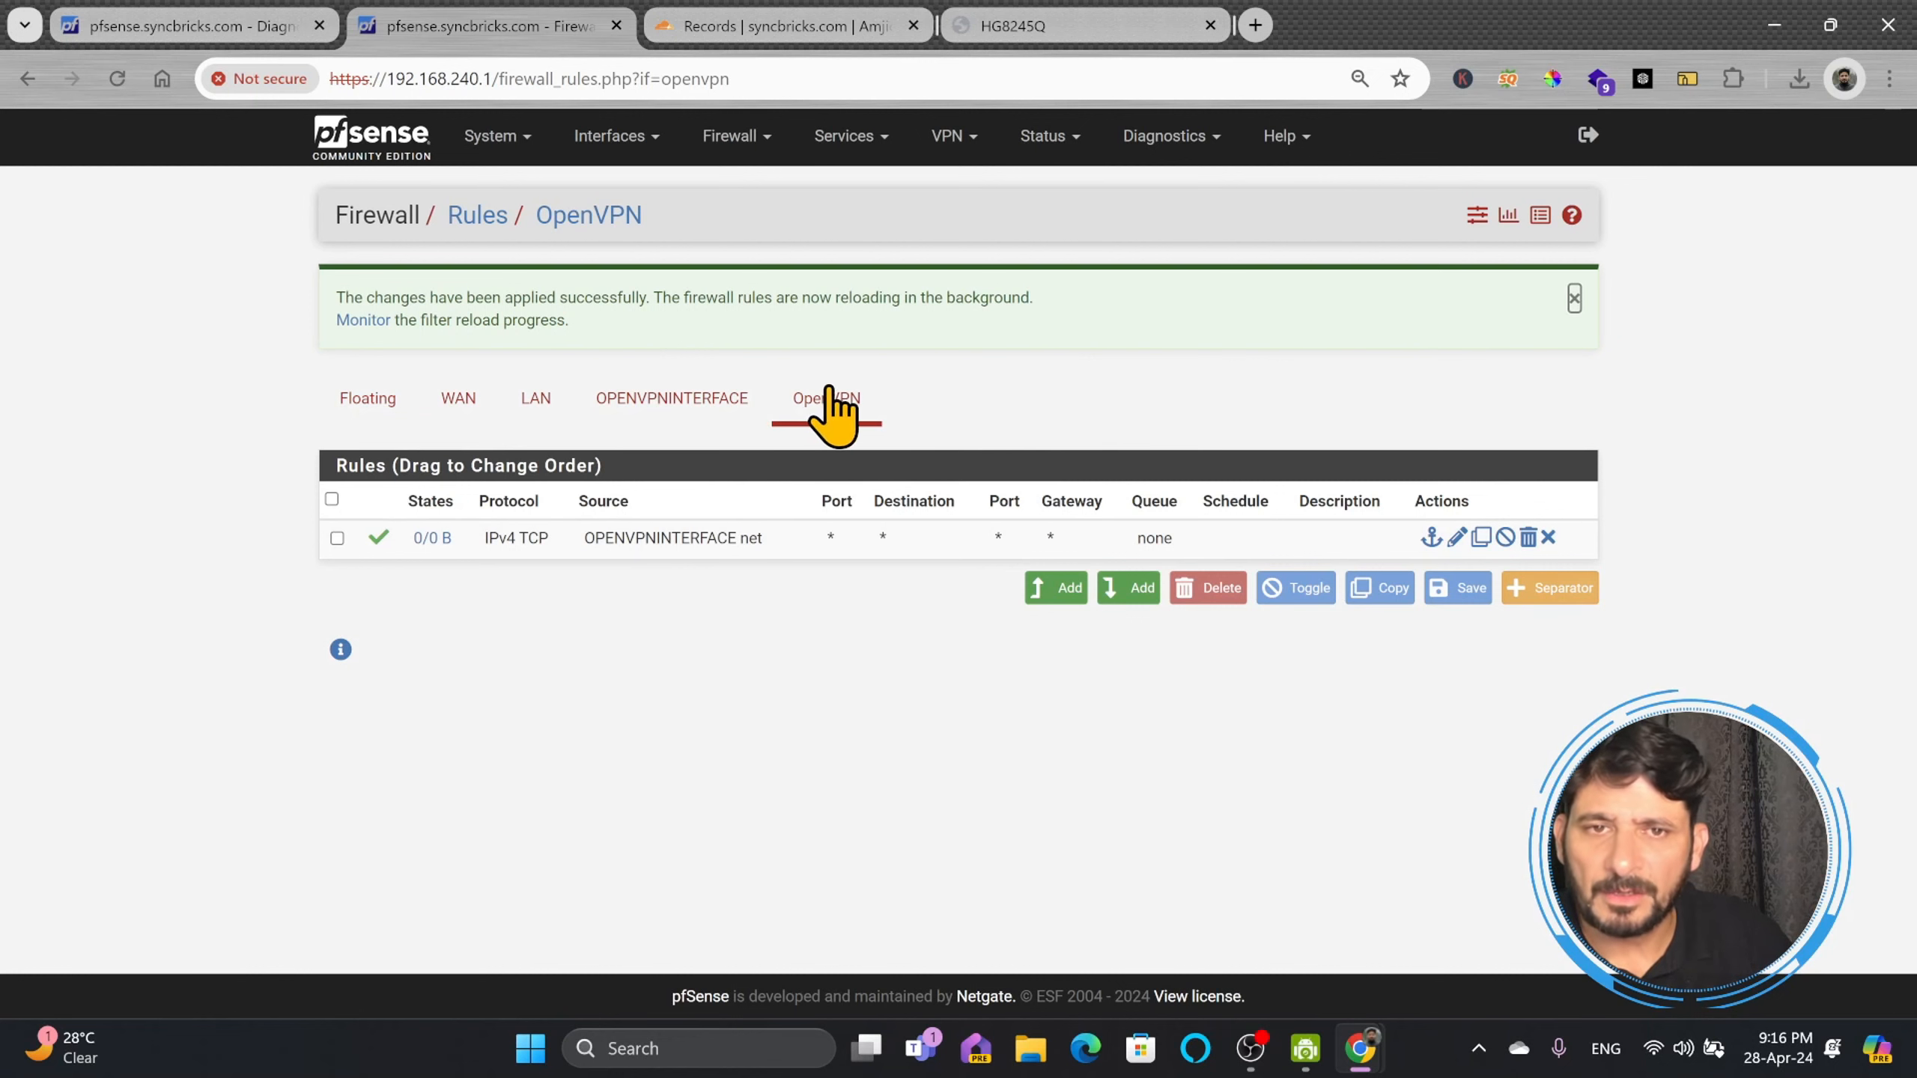
{"action": "left_click", "coordinate": [458, 399]}
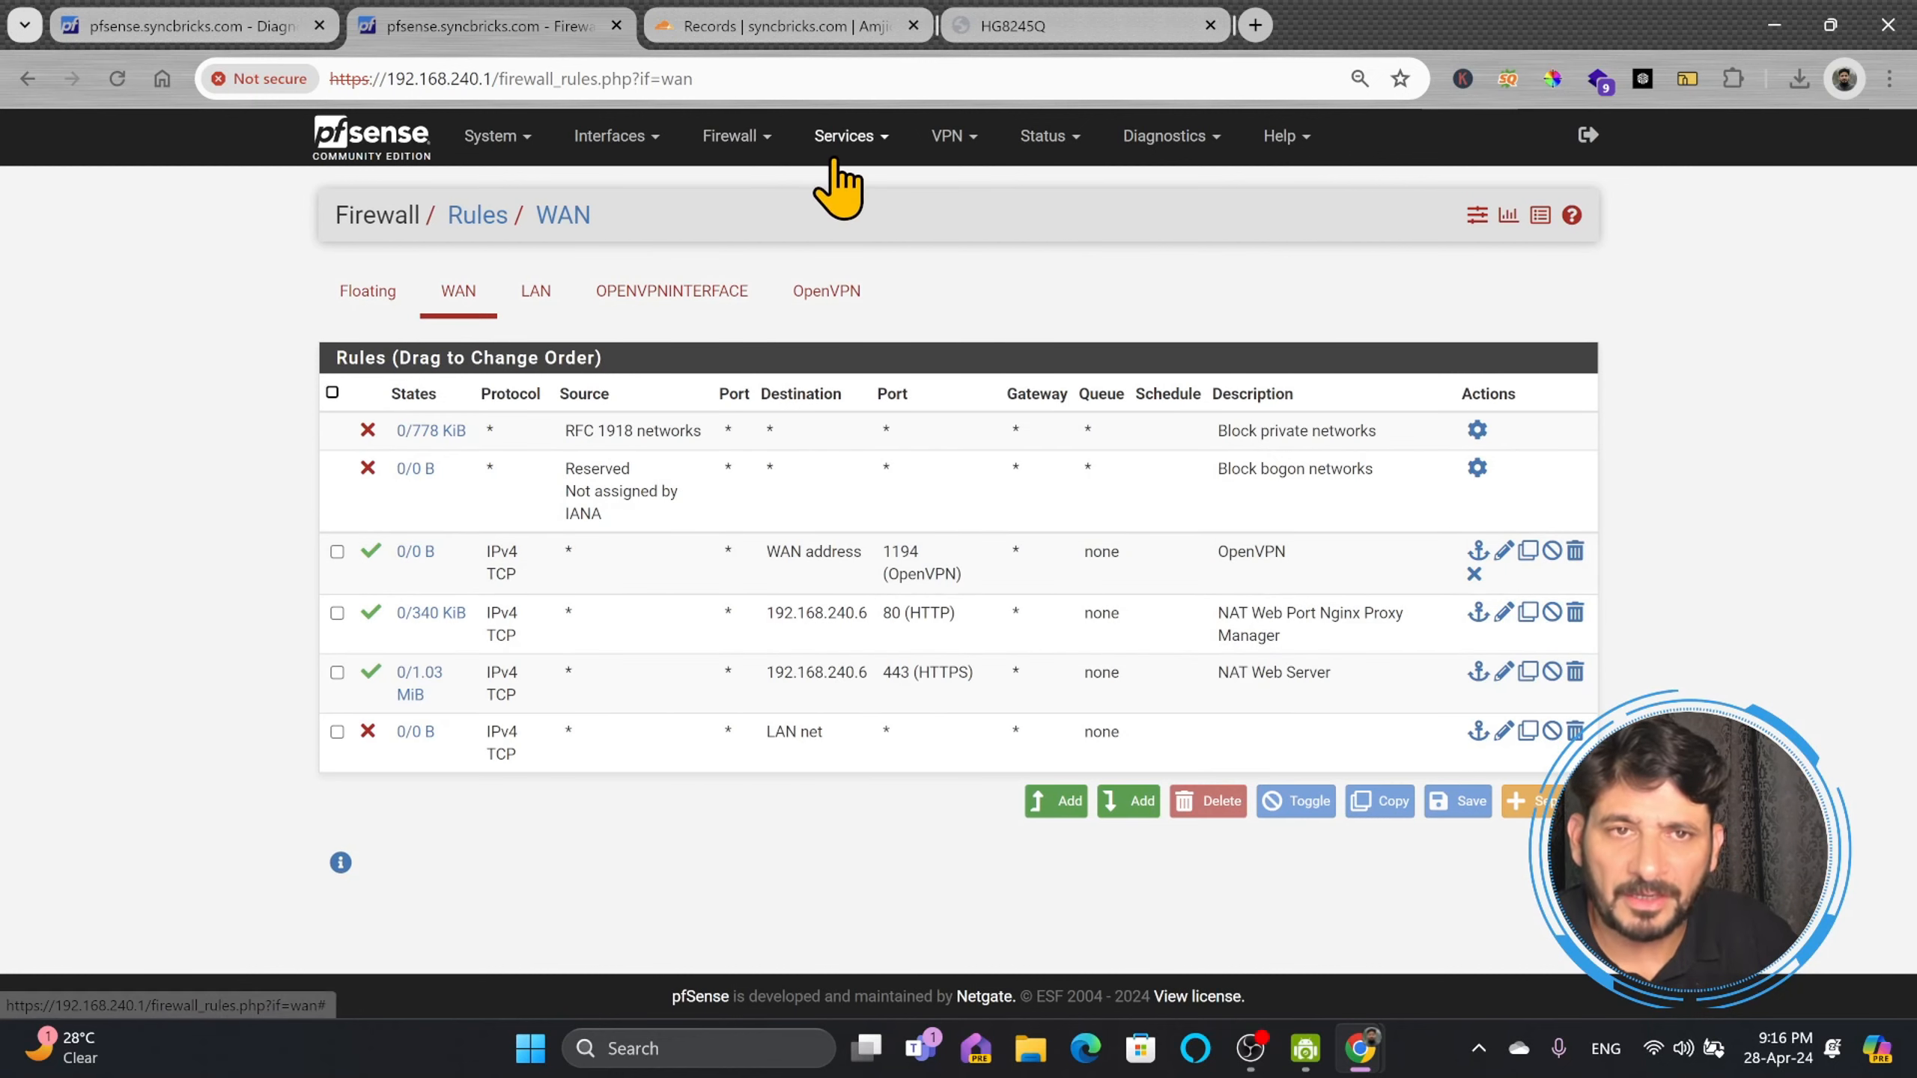
Step: Return to the OpenVPN servers list
{"action": "left_click", "coordinate": [855, 148]}
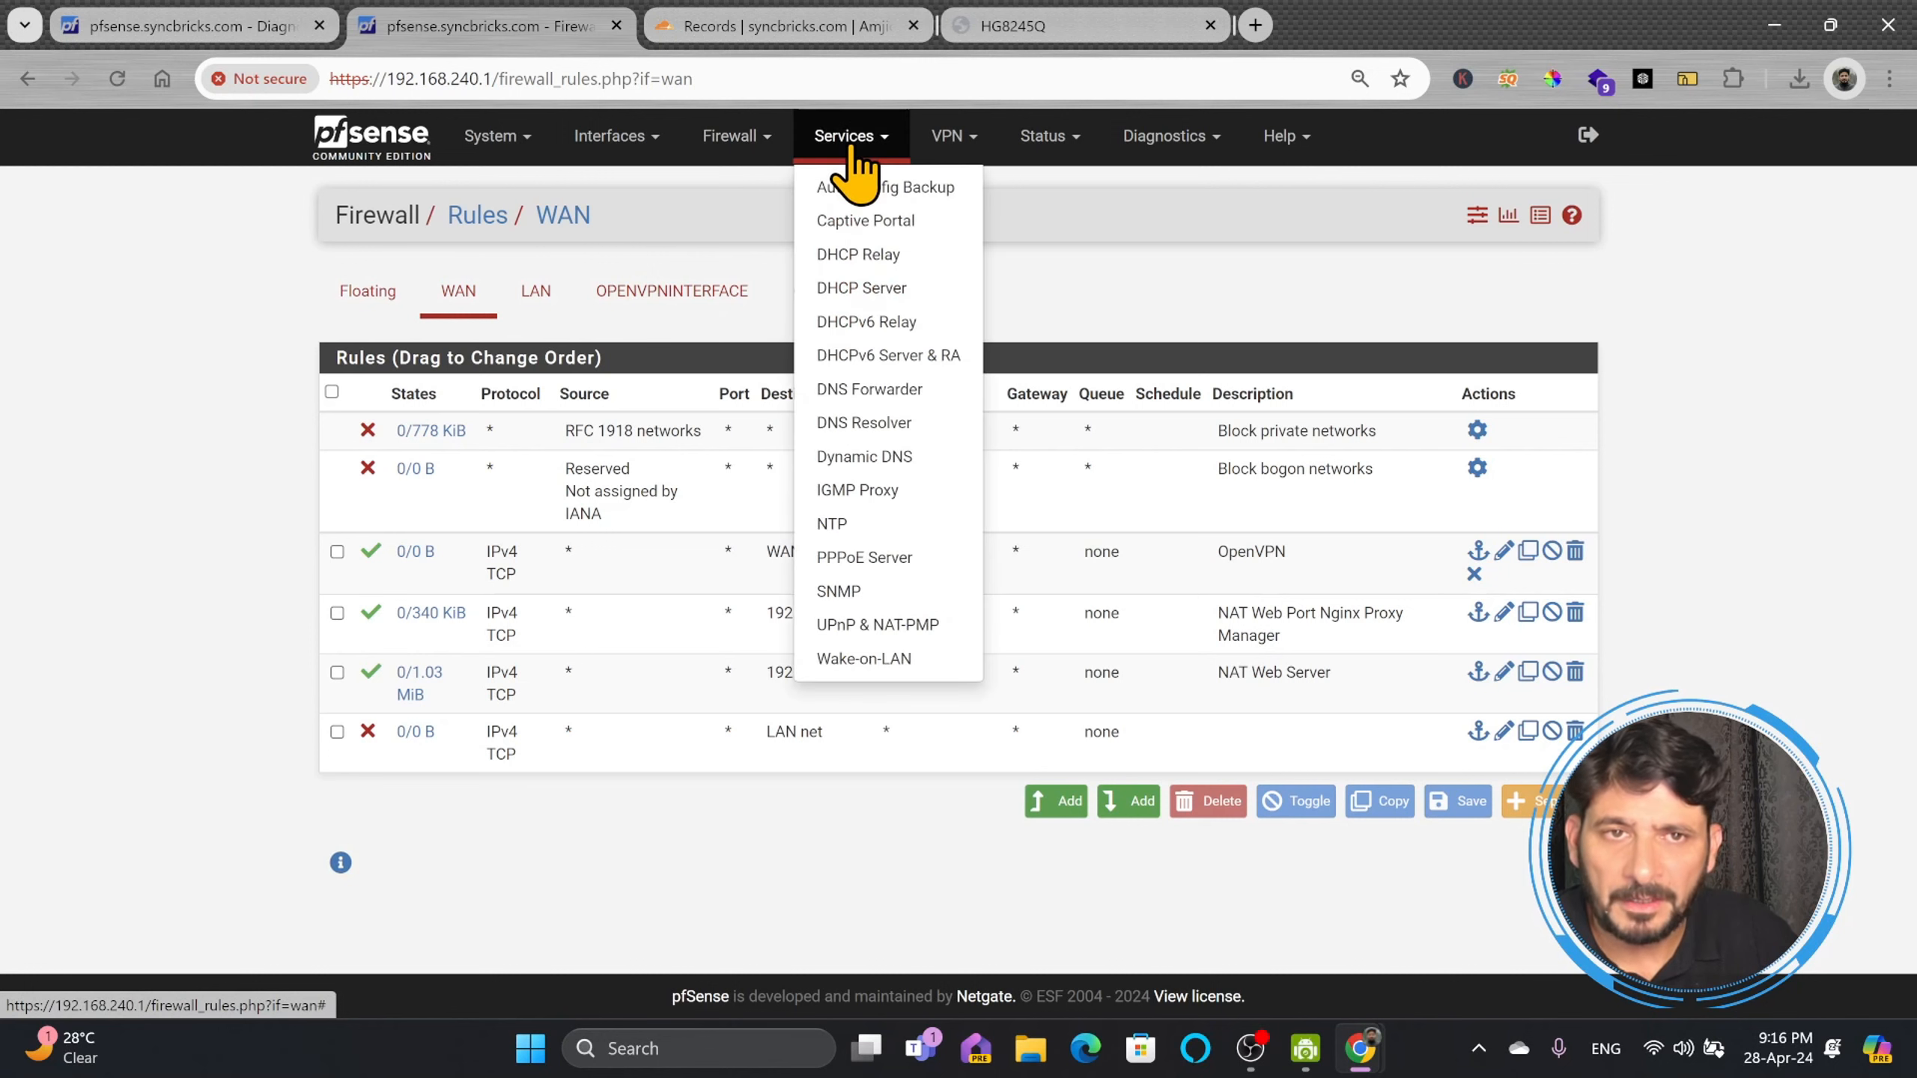
{"action": "left_click", "coordinate": [953, 143]}
{"action": "left_click", "coordinate": [970, 255]}
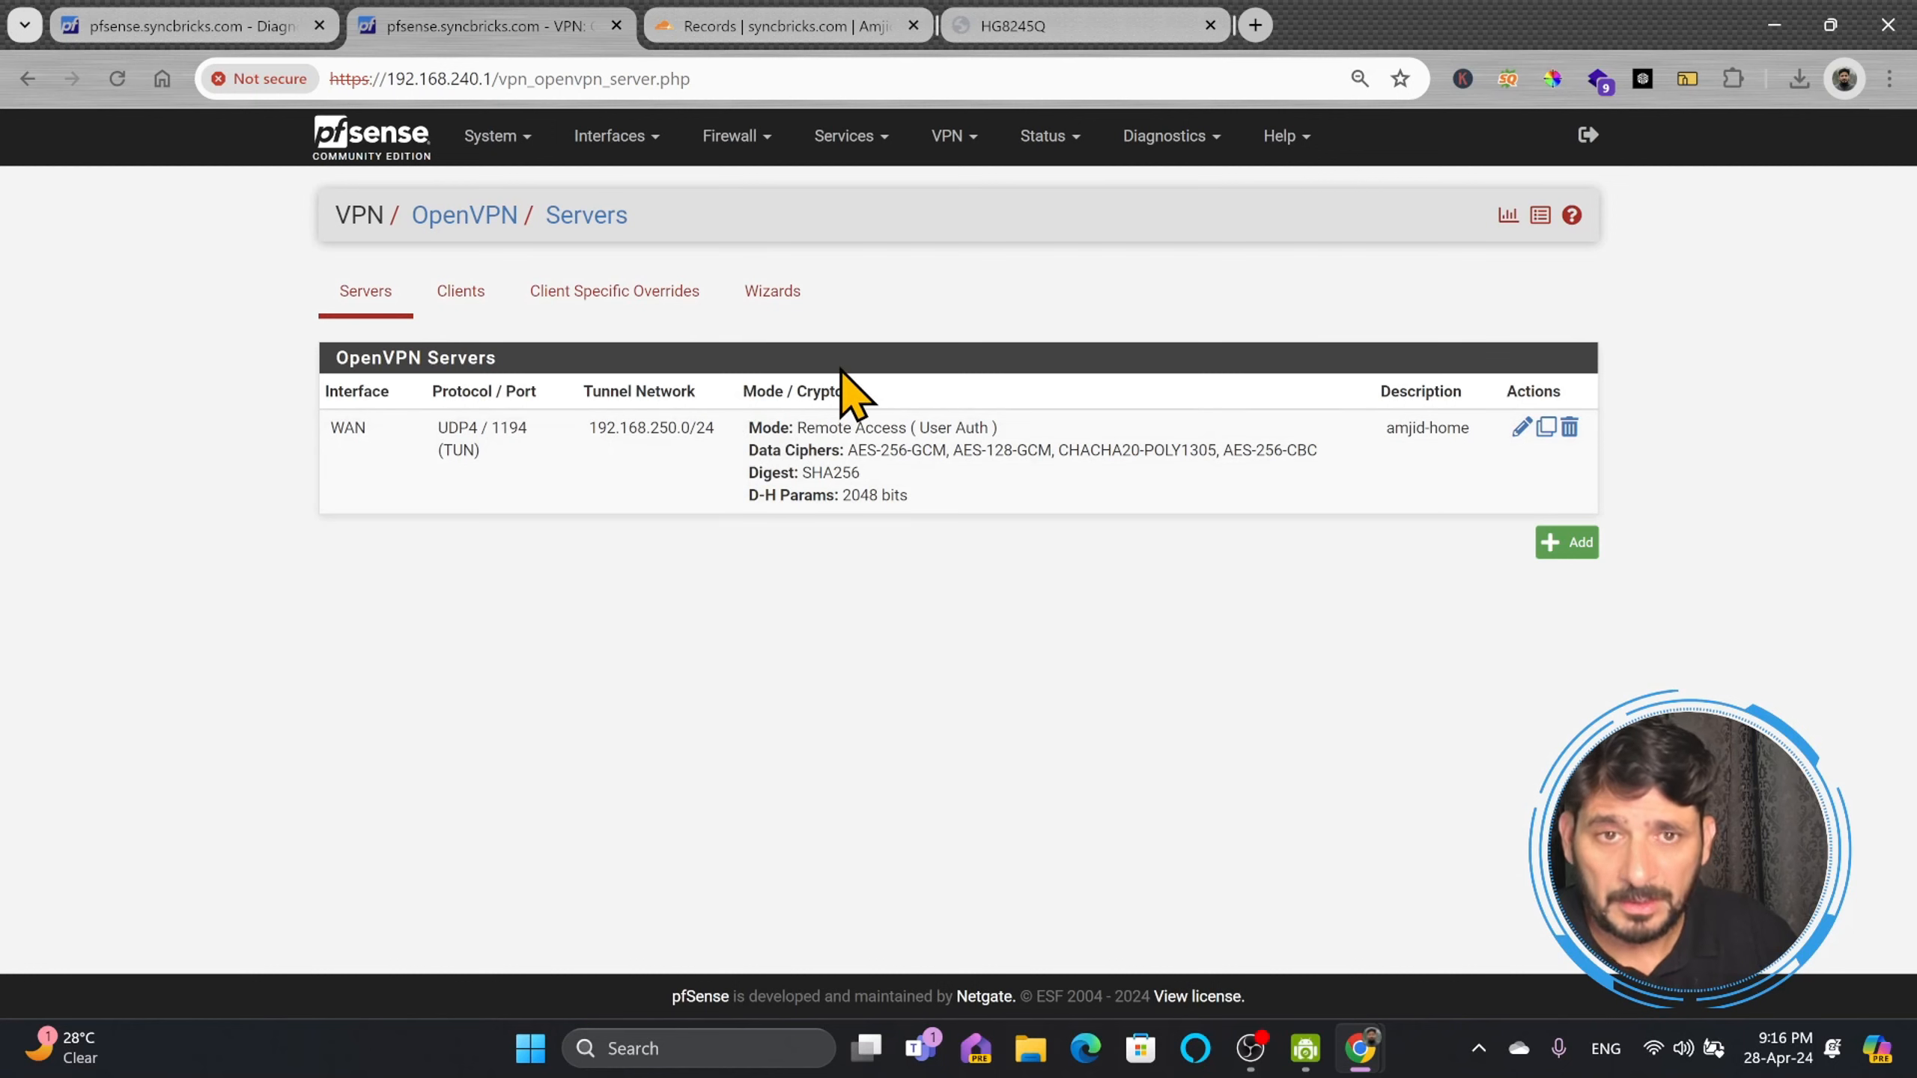
Step: Review the admins group's members and privileges in User Manager, then return to Groups
{"action": "left_click", "coordinate": [492, 137]}
{"action": "left_click", "coordinate": [492, 137]}
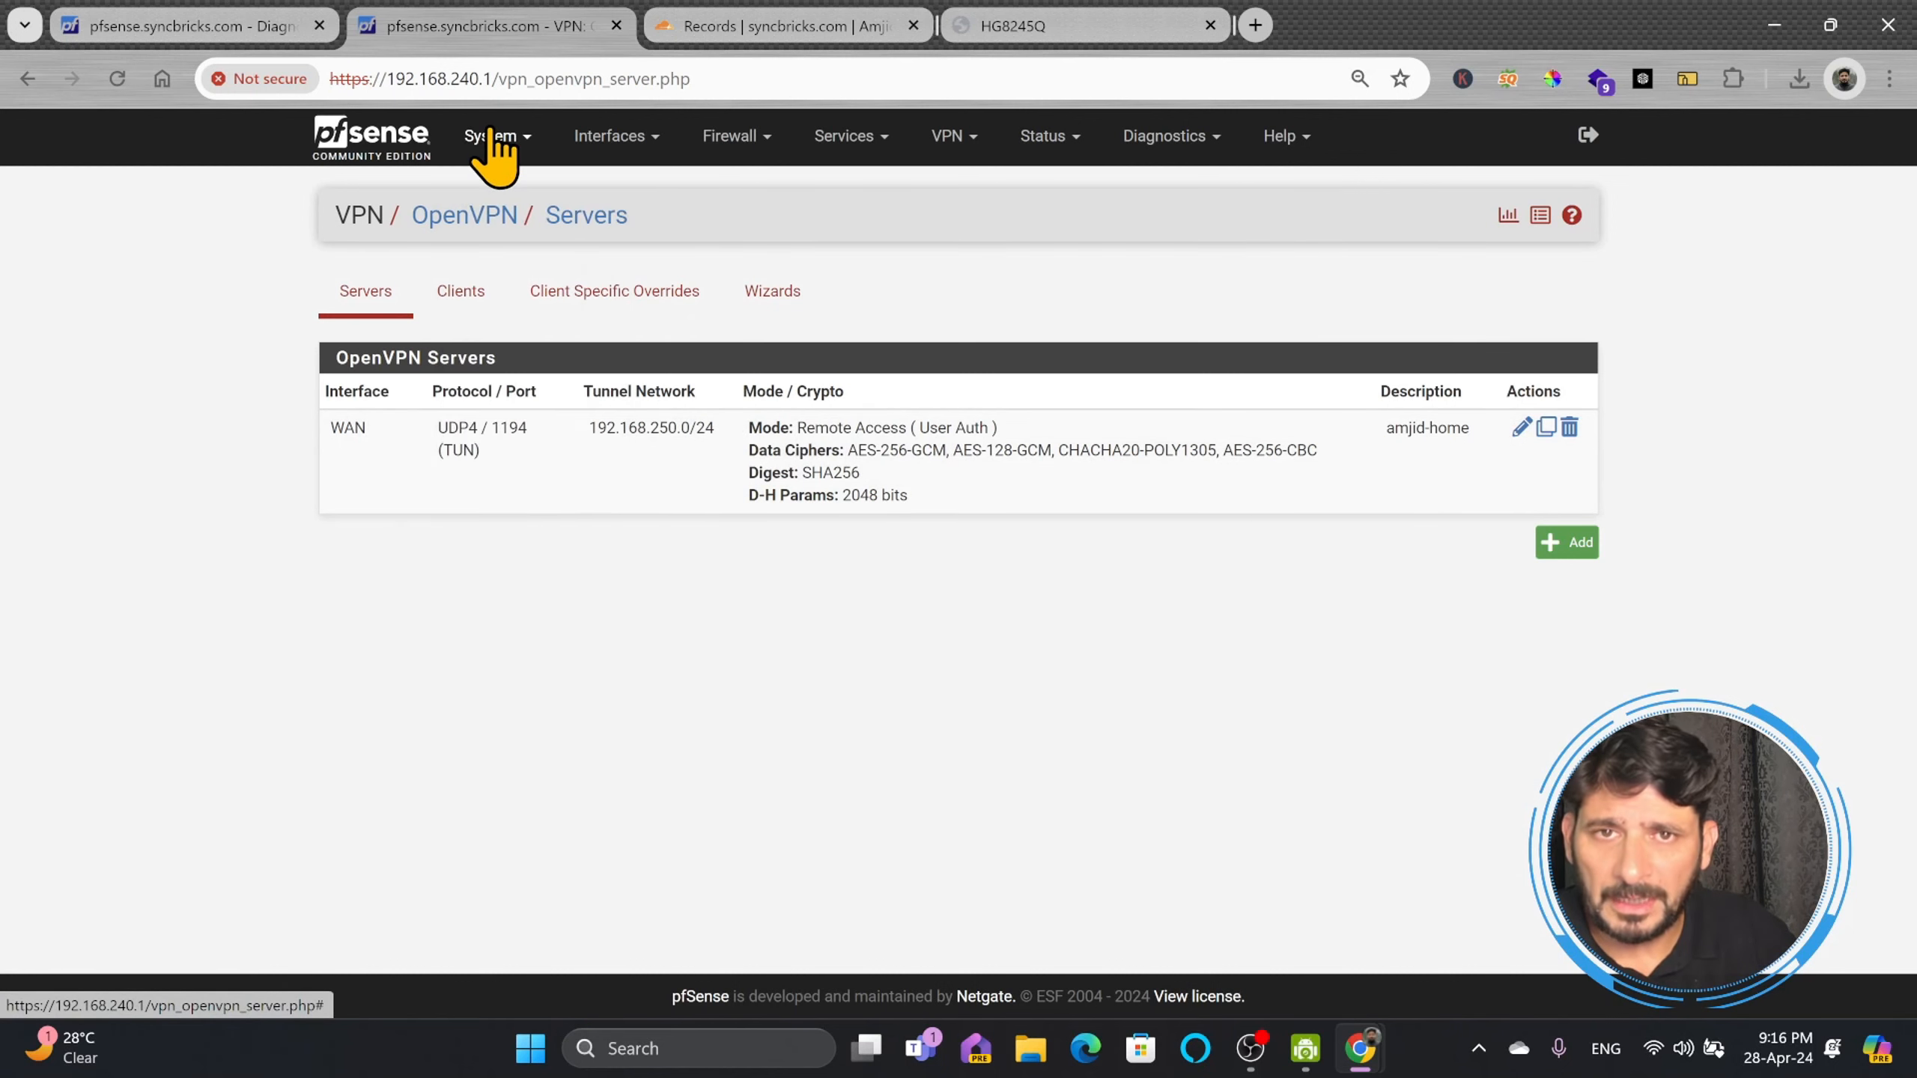
{"action": "left_click", "coordinate": [492, 137]}
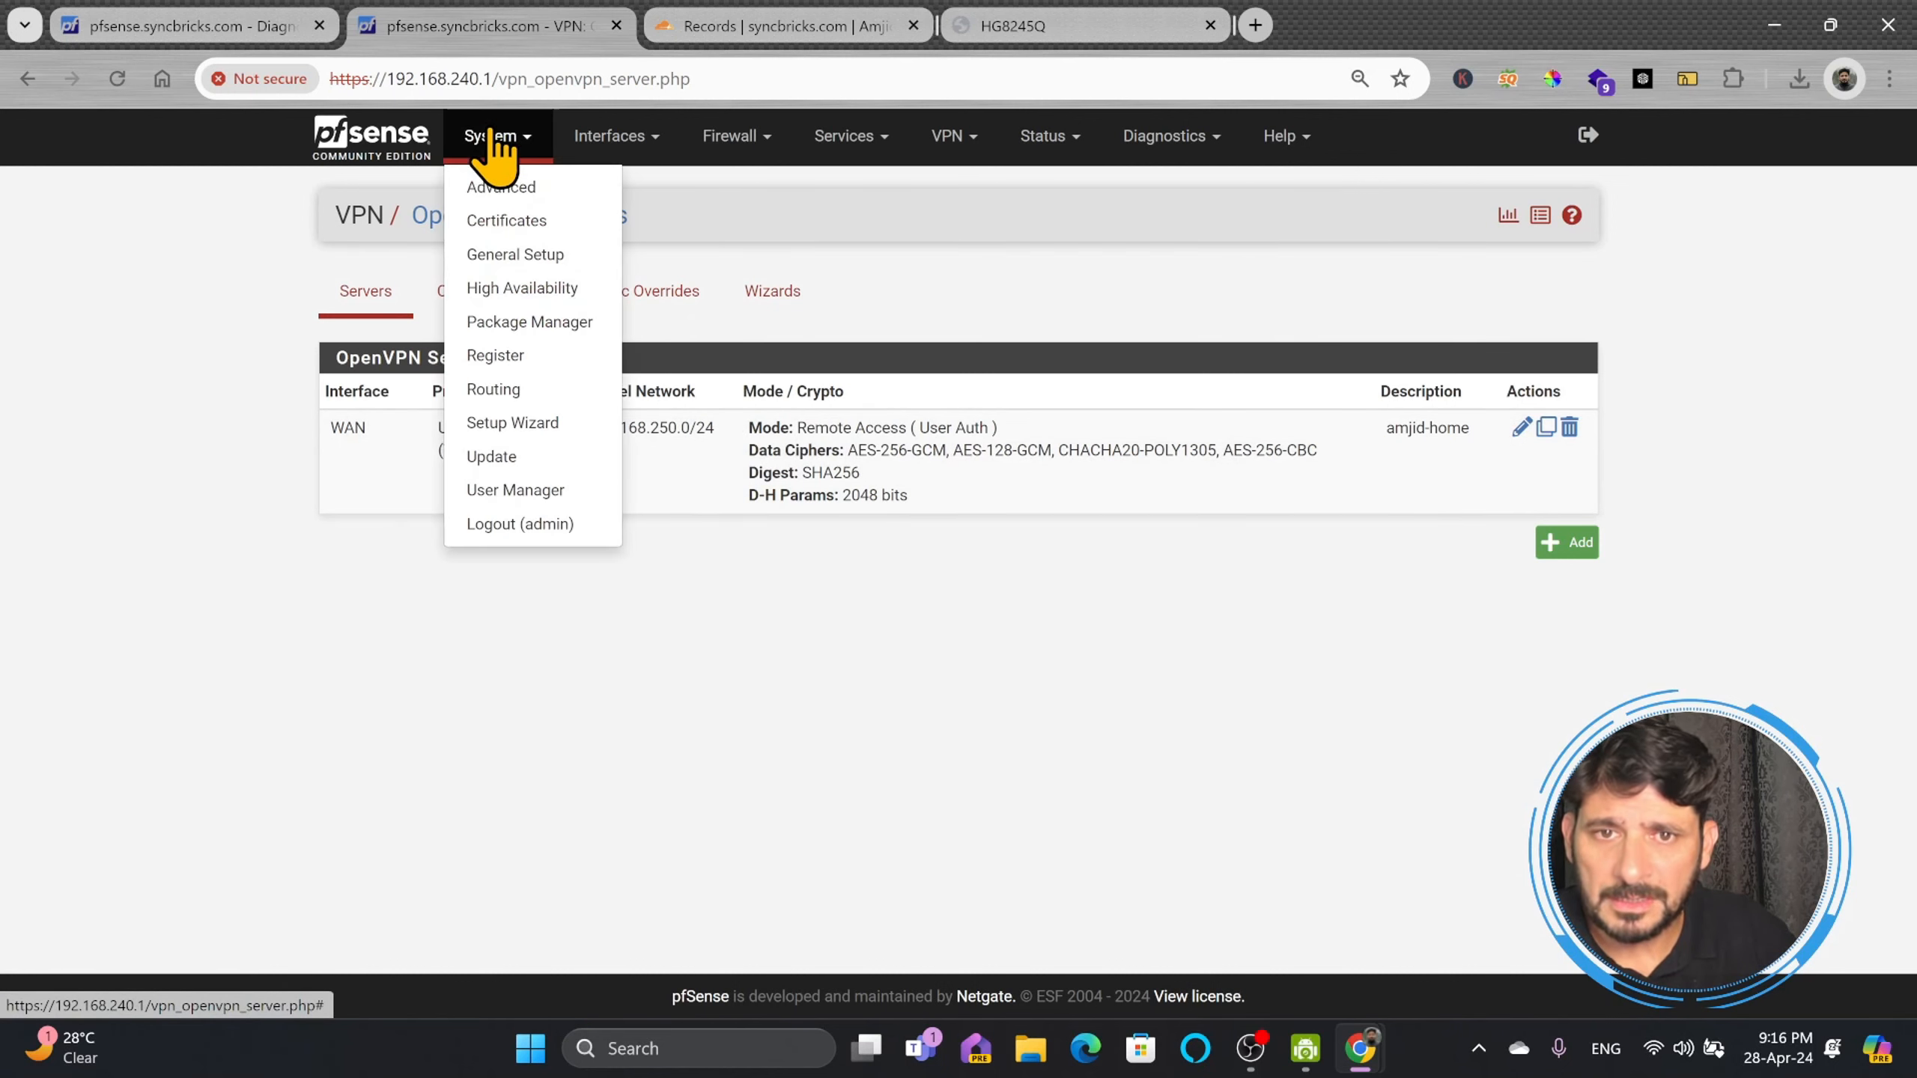
{"action": "left_click", "coordinate": [510, 490]}
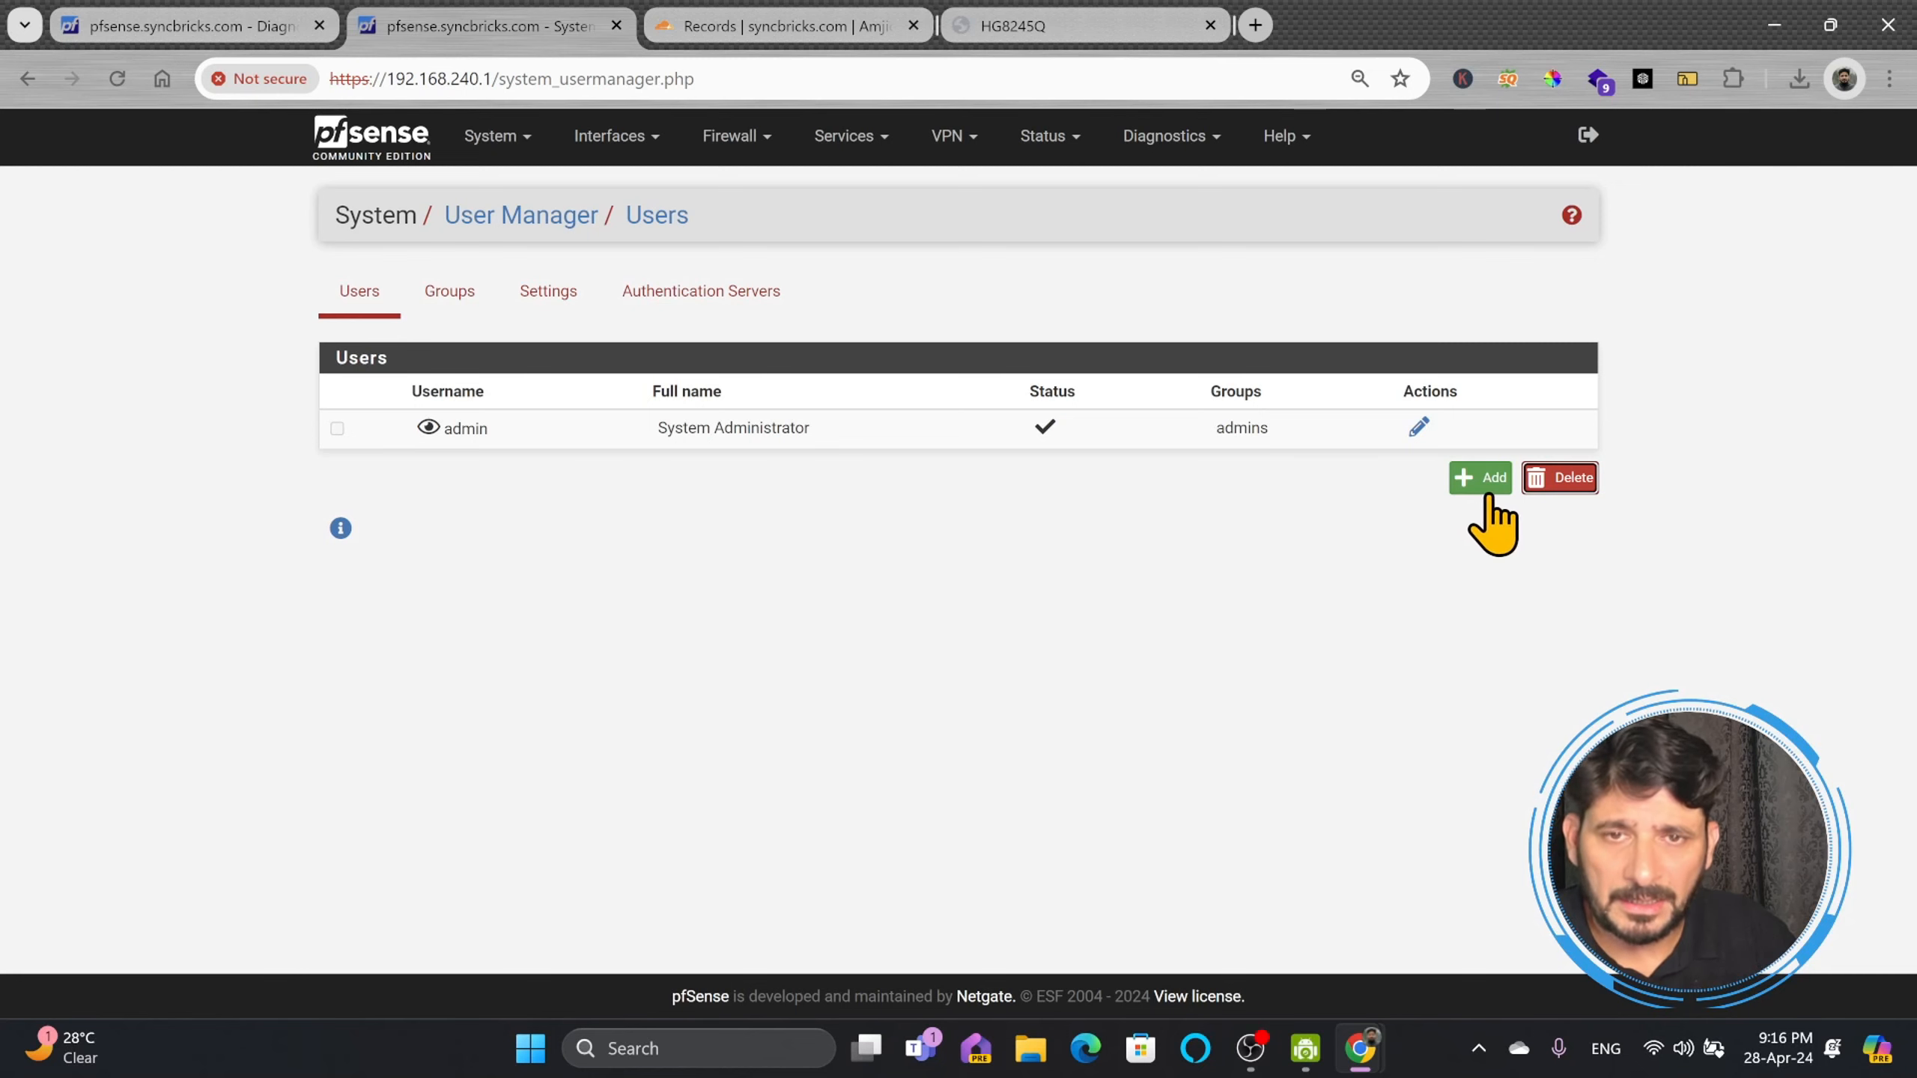
{"action": "left_click", "coordinate": [480, 301]}
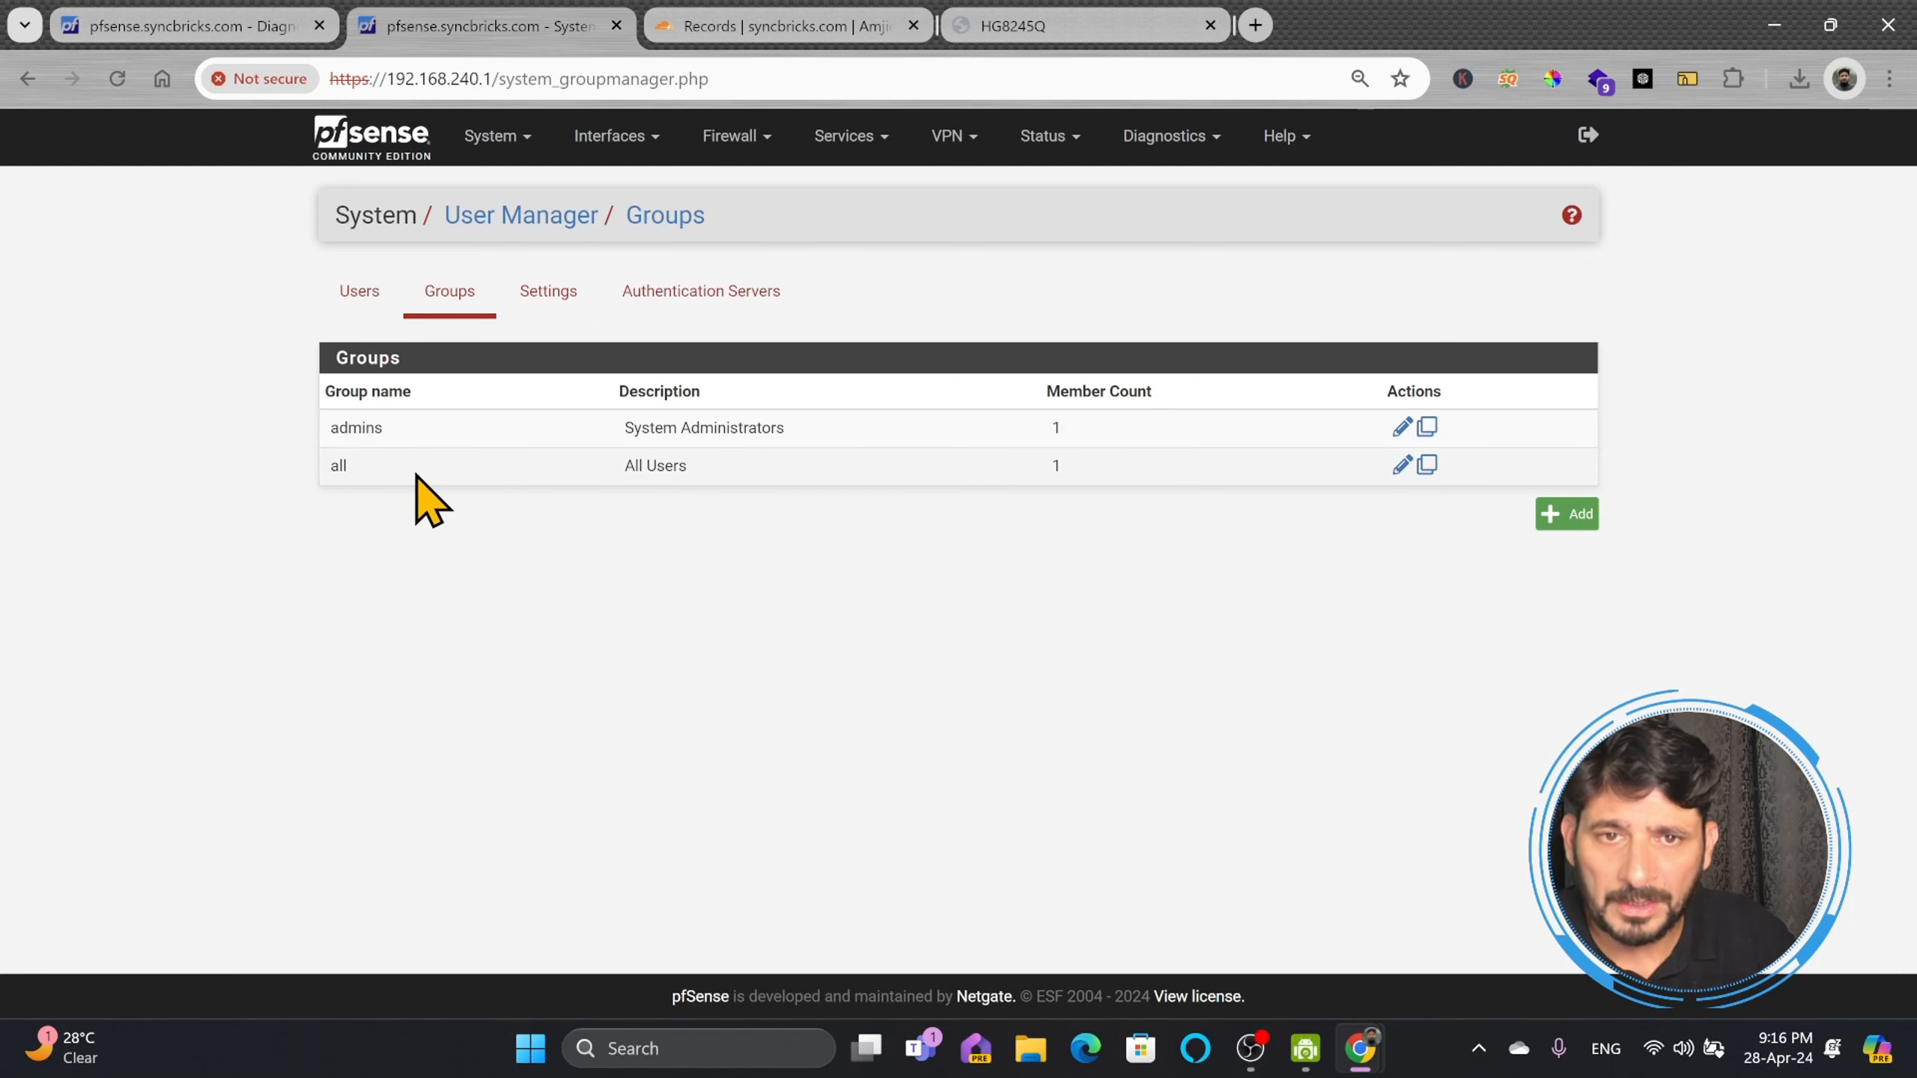
{"action": "left_click", "coordinate": [1402, 429]}
{"action": "scroll", "coordinate": [1198, 588], "scroll_direction": "down", "scroll_amount": 2}
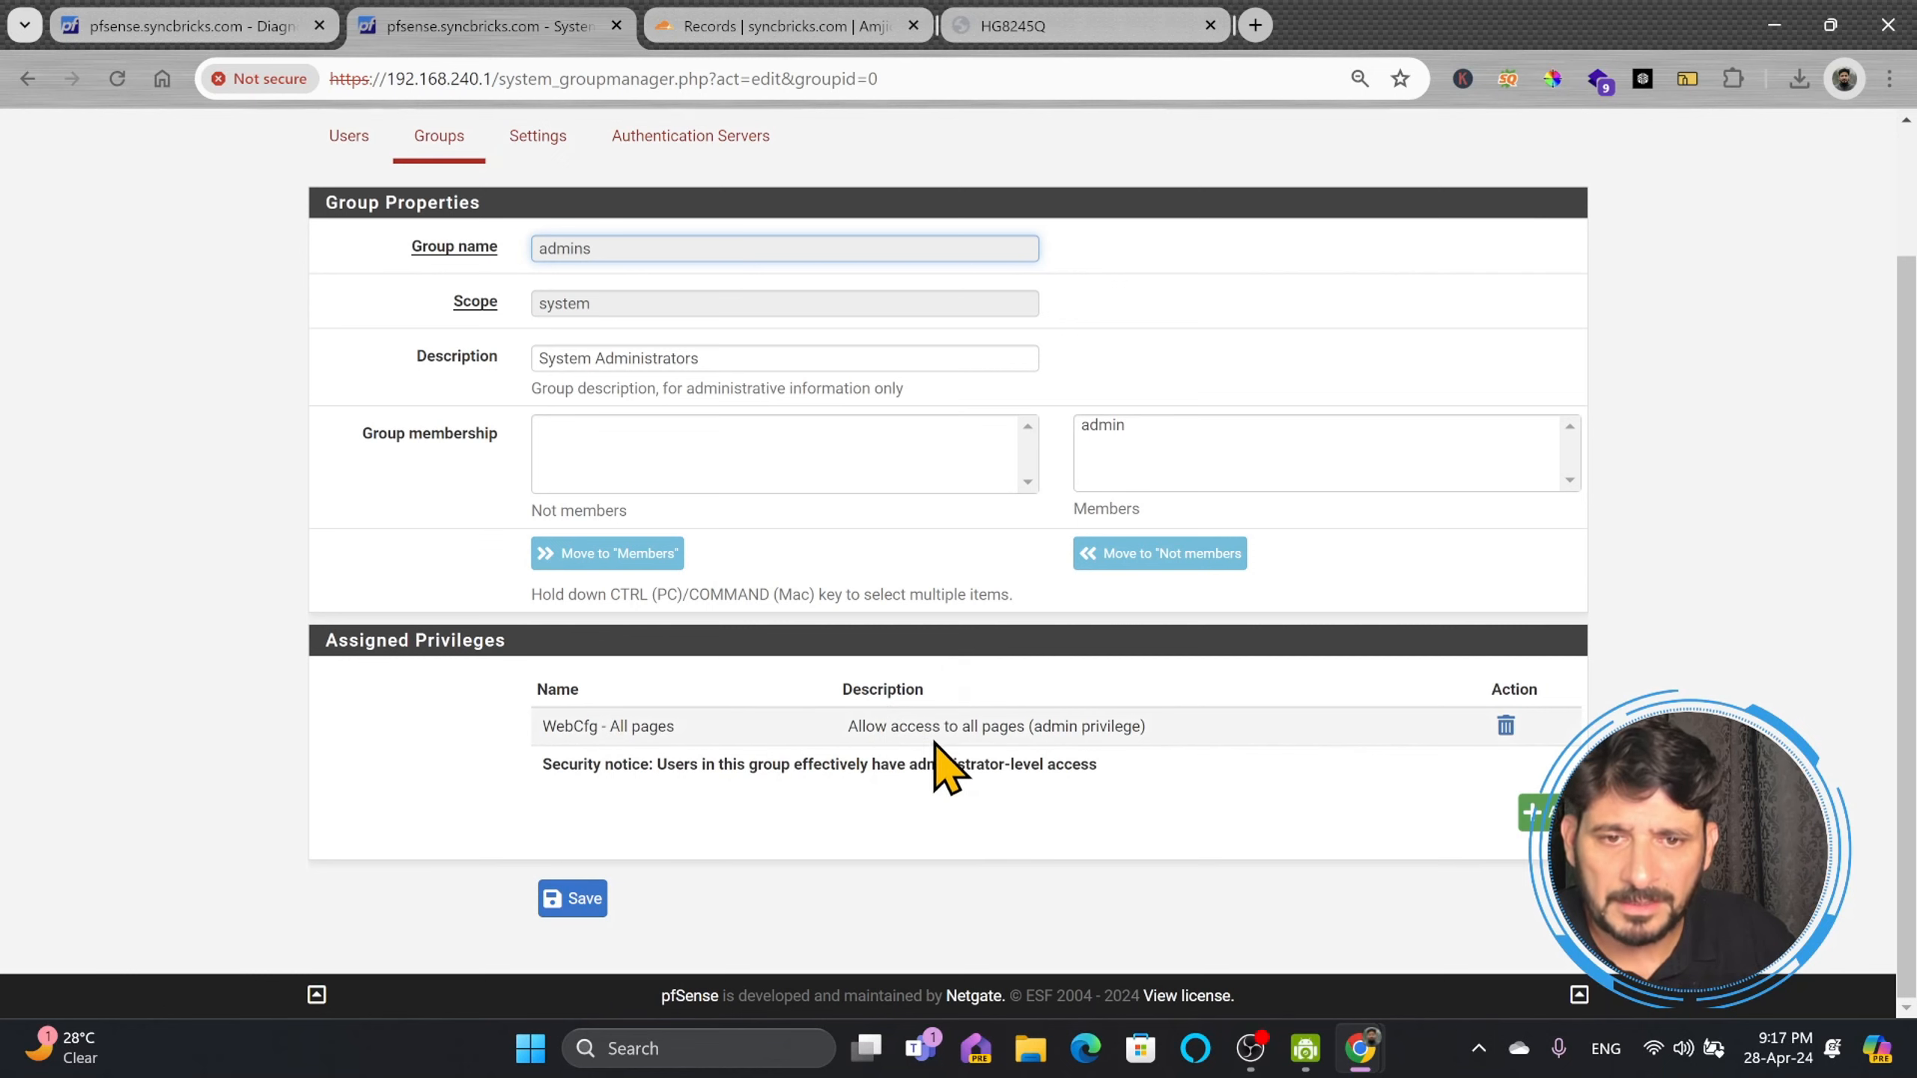
{"action": "left_click", "coordinate": [439, 136]}
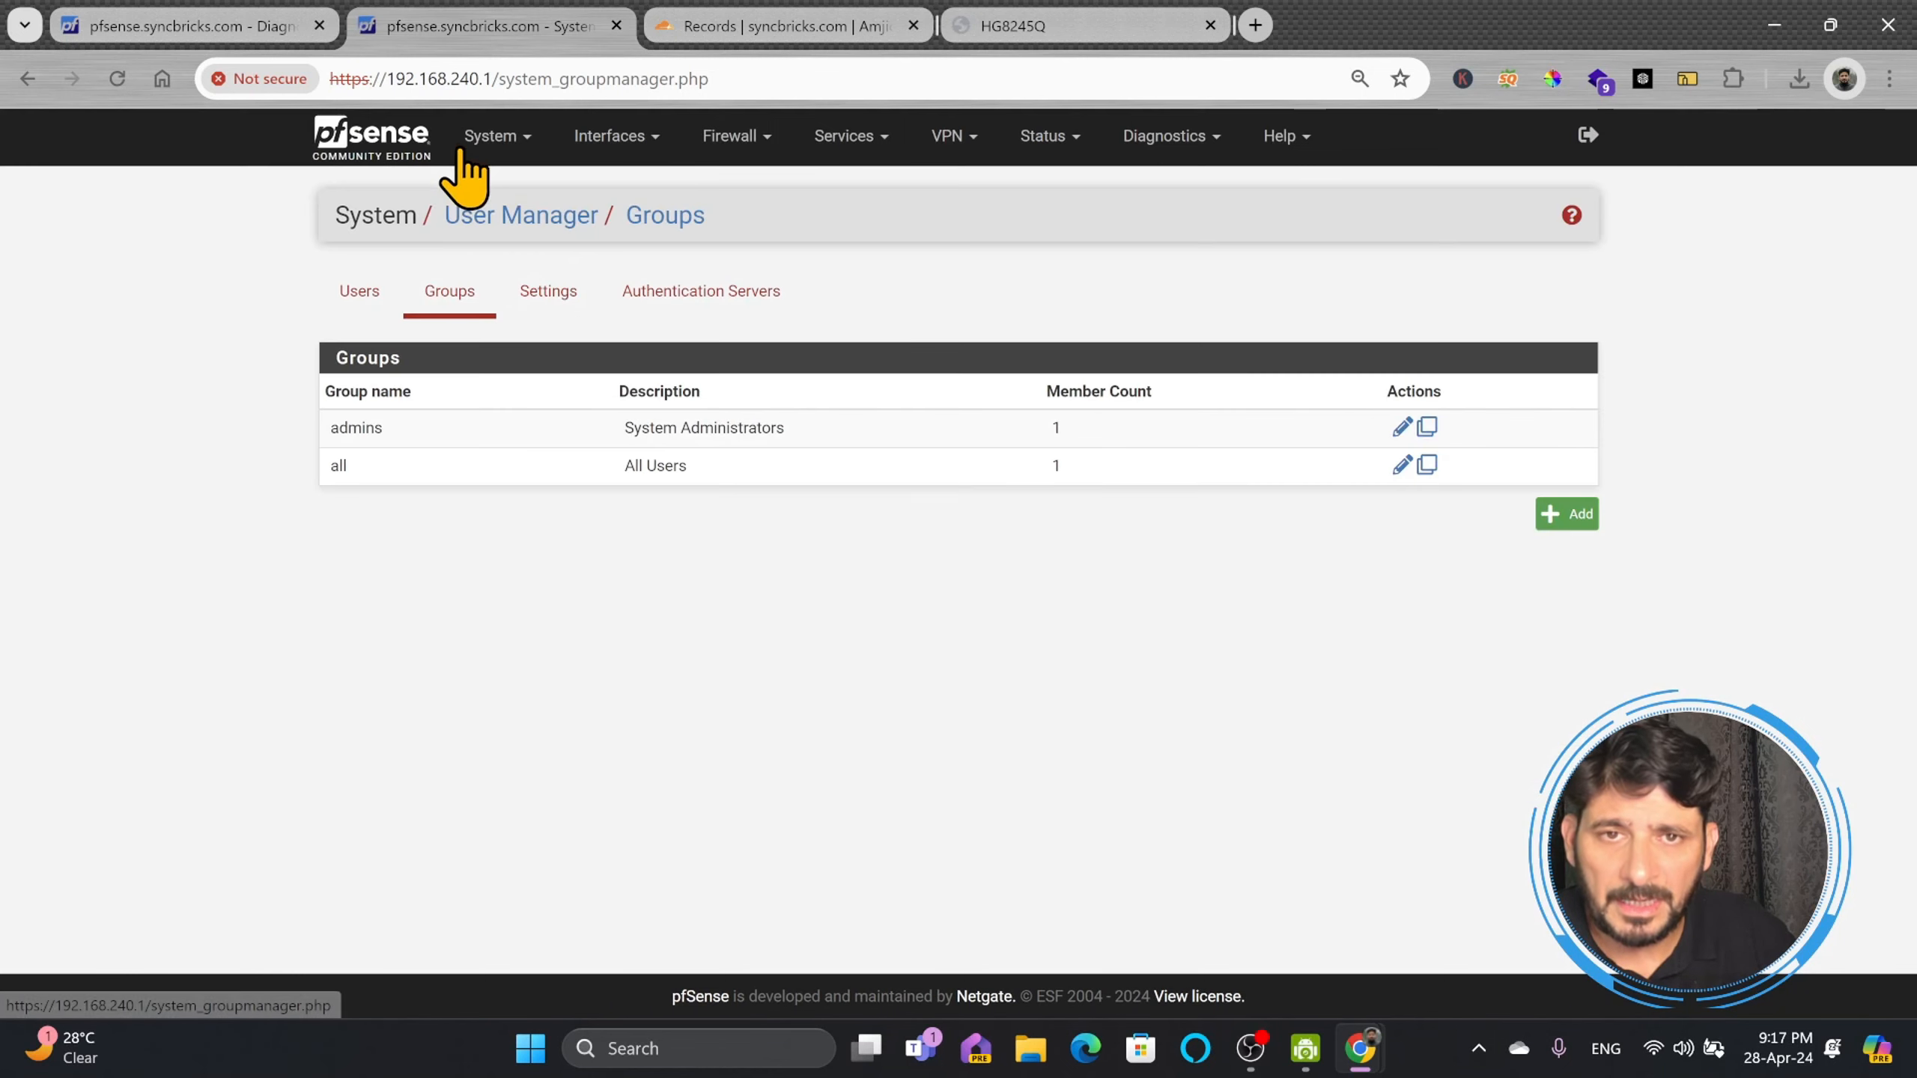
Step: Create the Remote-scope group OpenVPNUsers with description 'Open VPN Users' and save it
{"action": "left_click", "coordinate": [1555, 514]}
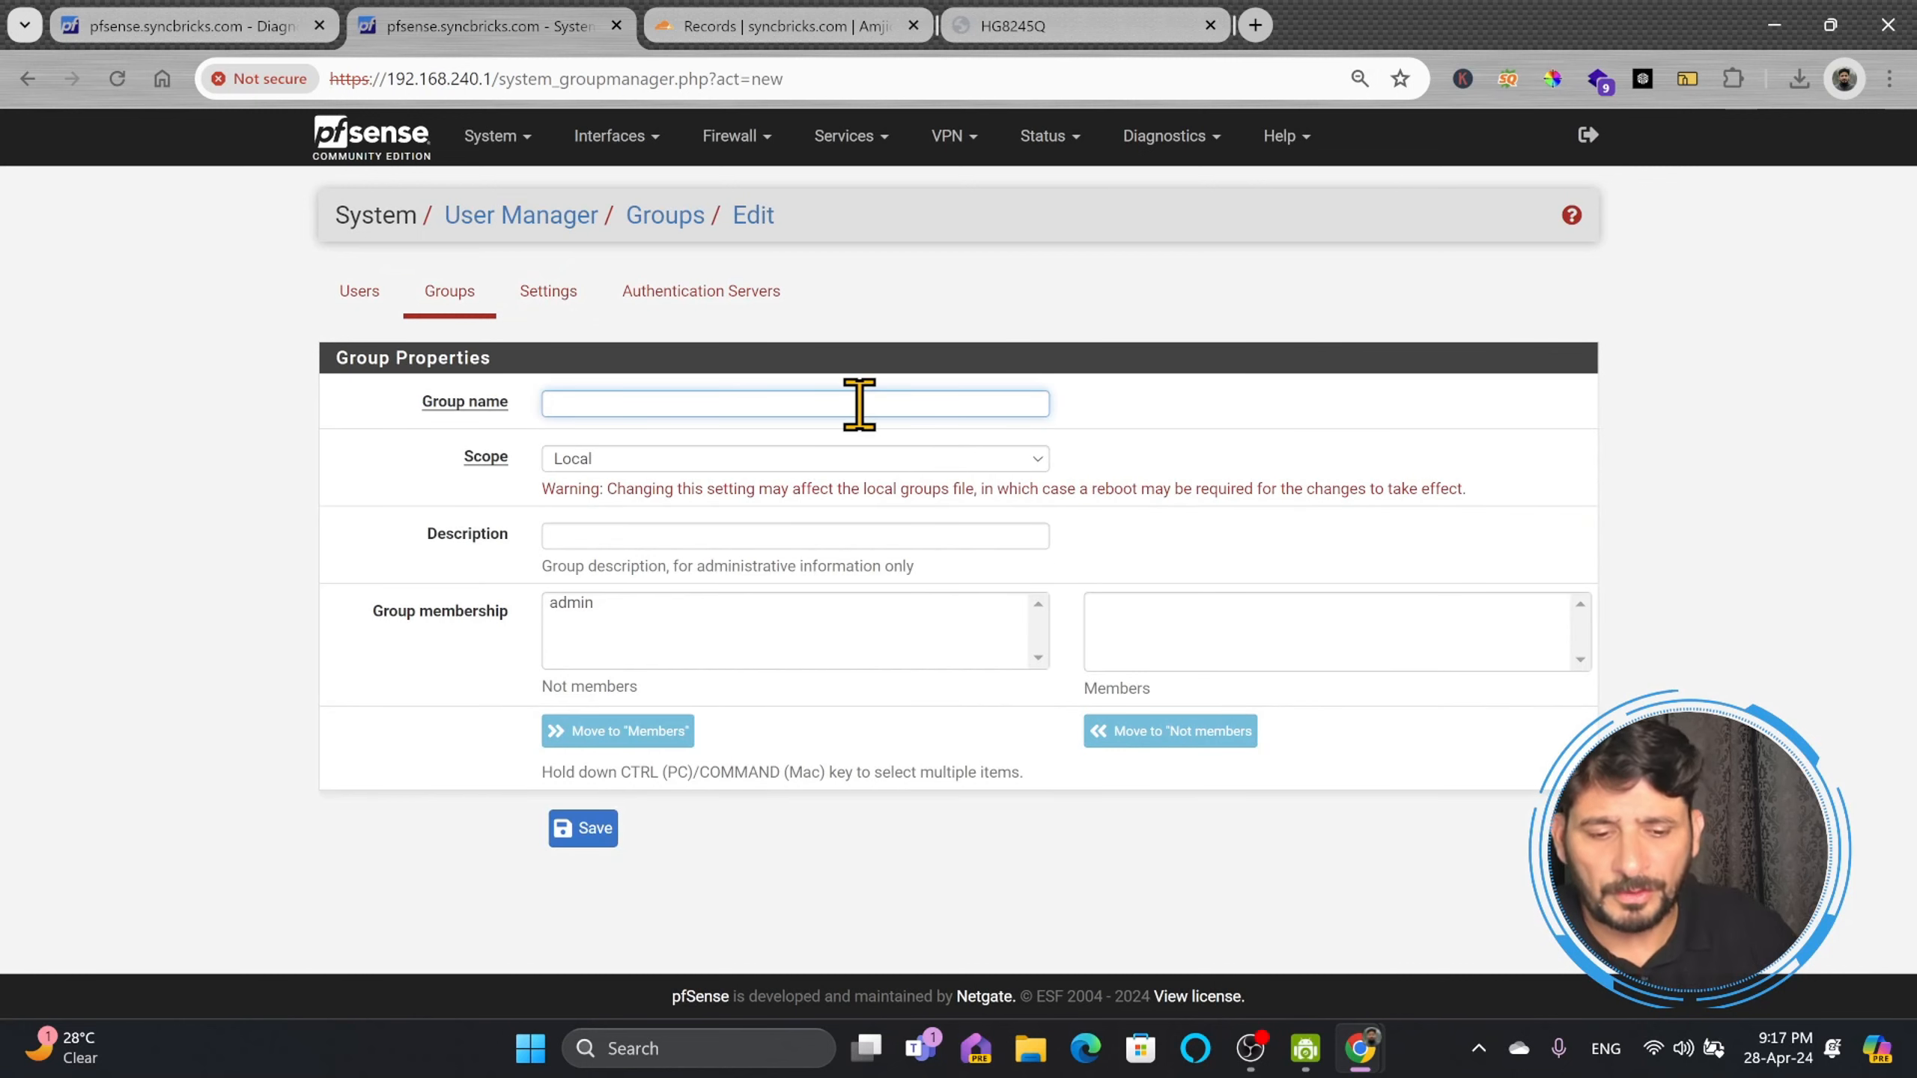
{"action": "type", "text": "OpenVPNUsers"}
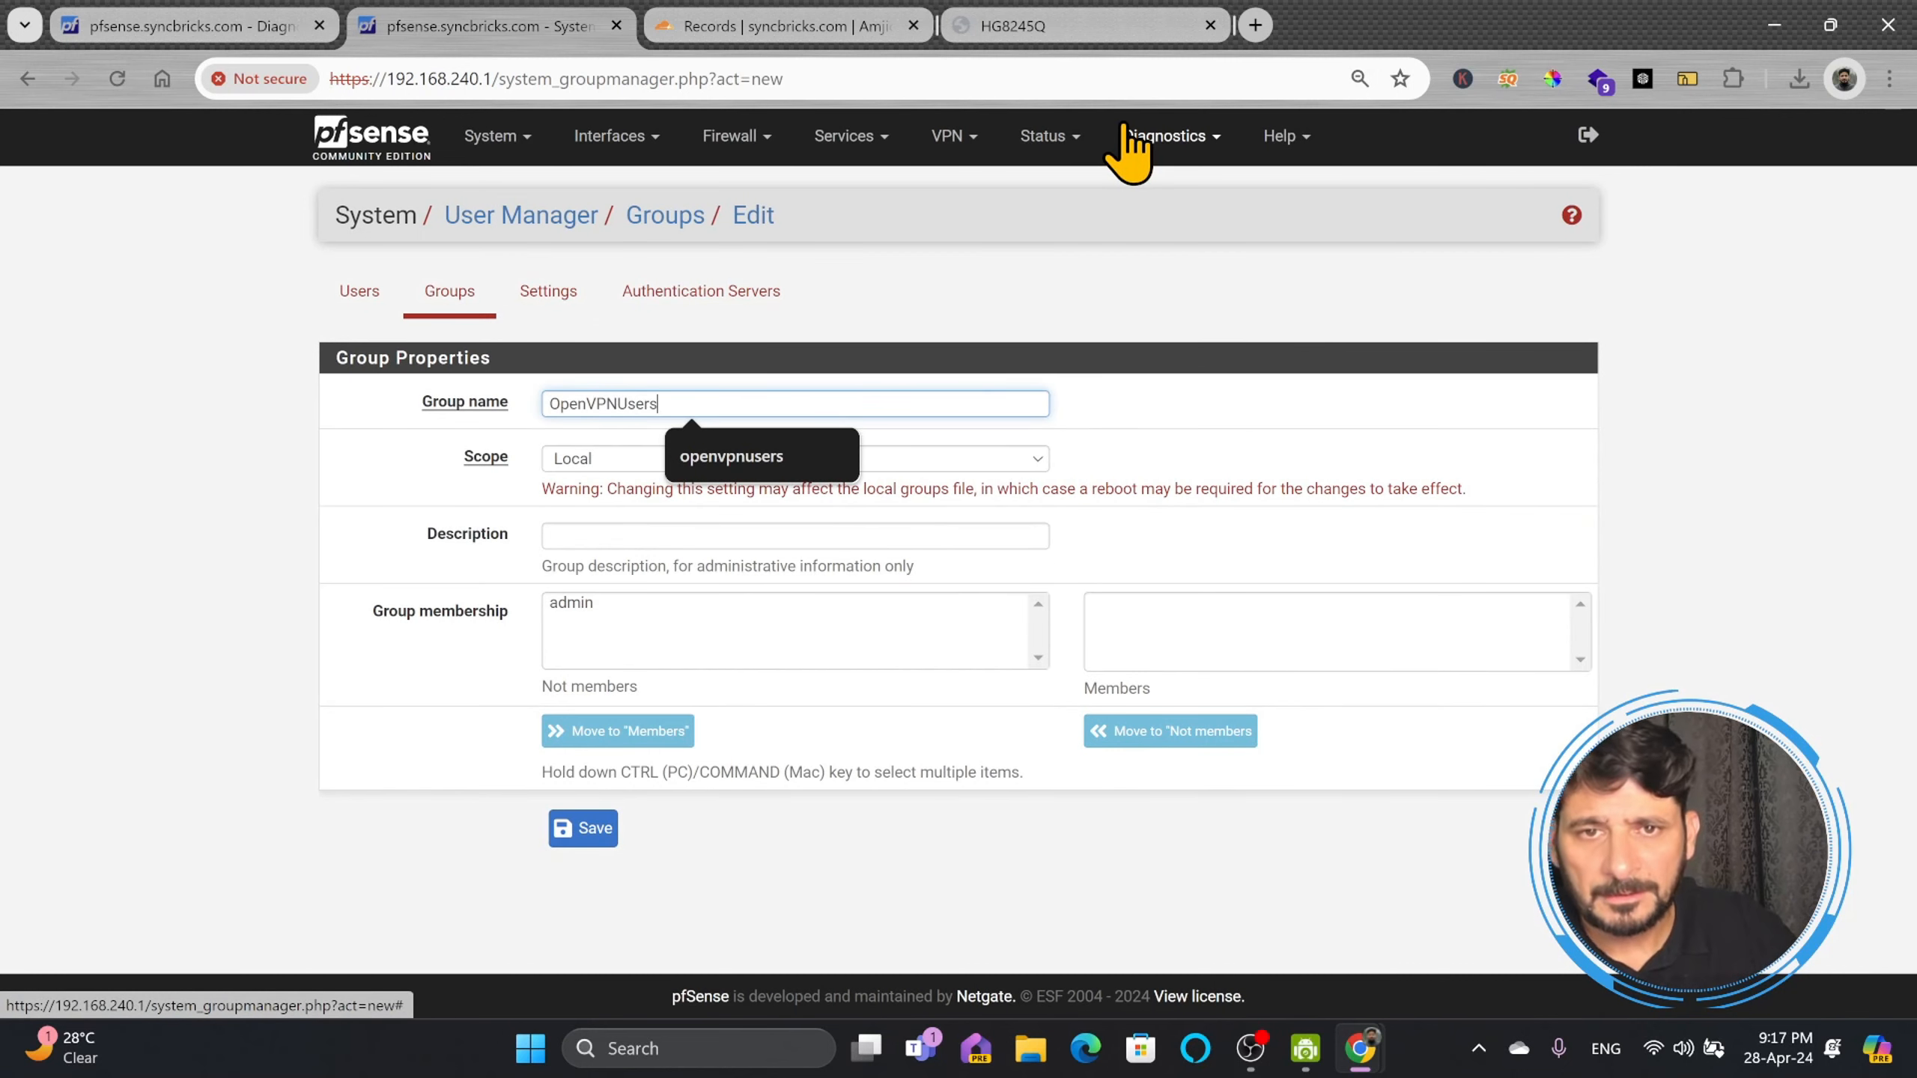
{"action": "left_click", "coordinate": [988, 461]}
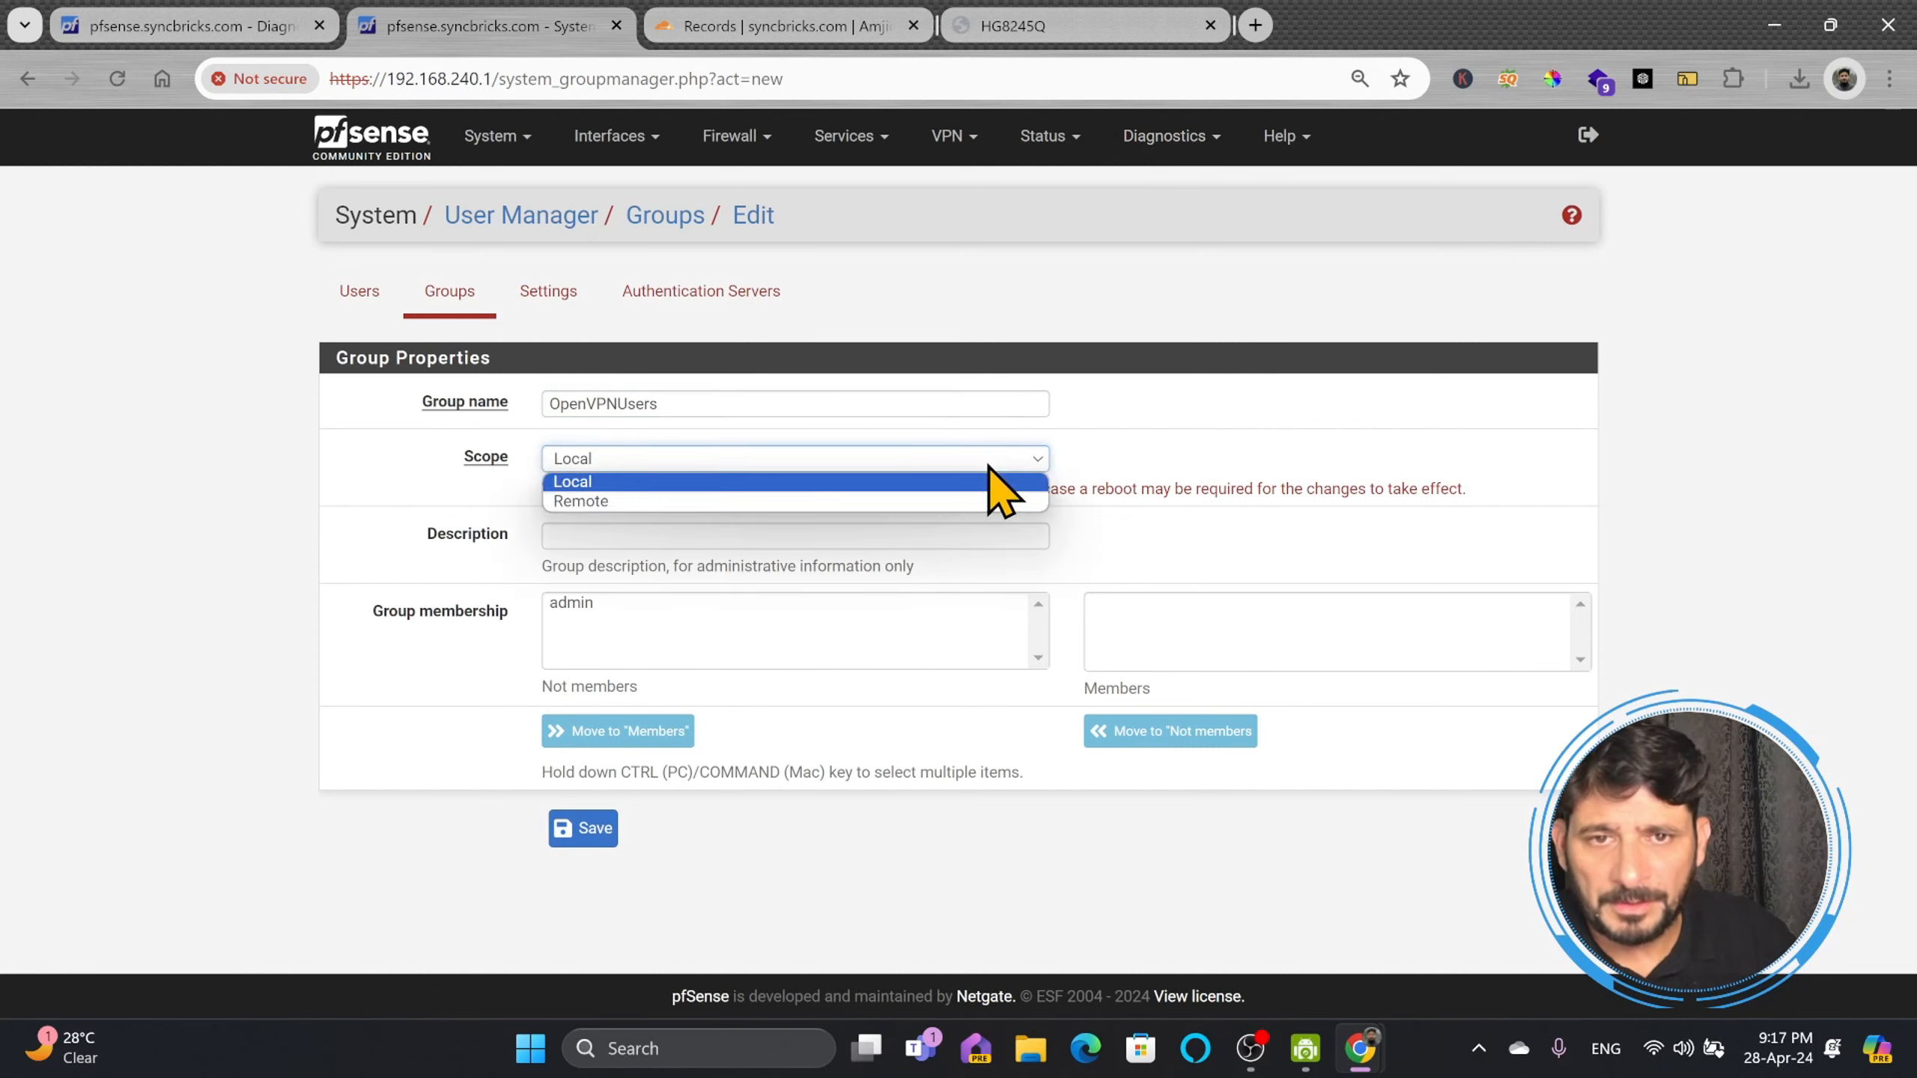
{"action": "left_click", "coordinate": [933, 502]}
{"action": "left_click", "coordinate": [921, 537]}
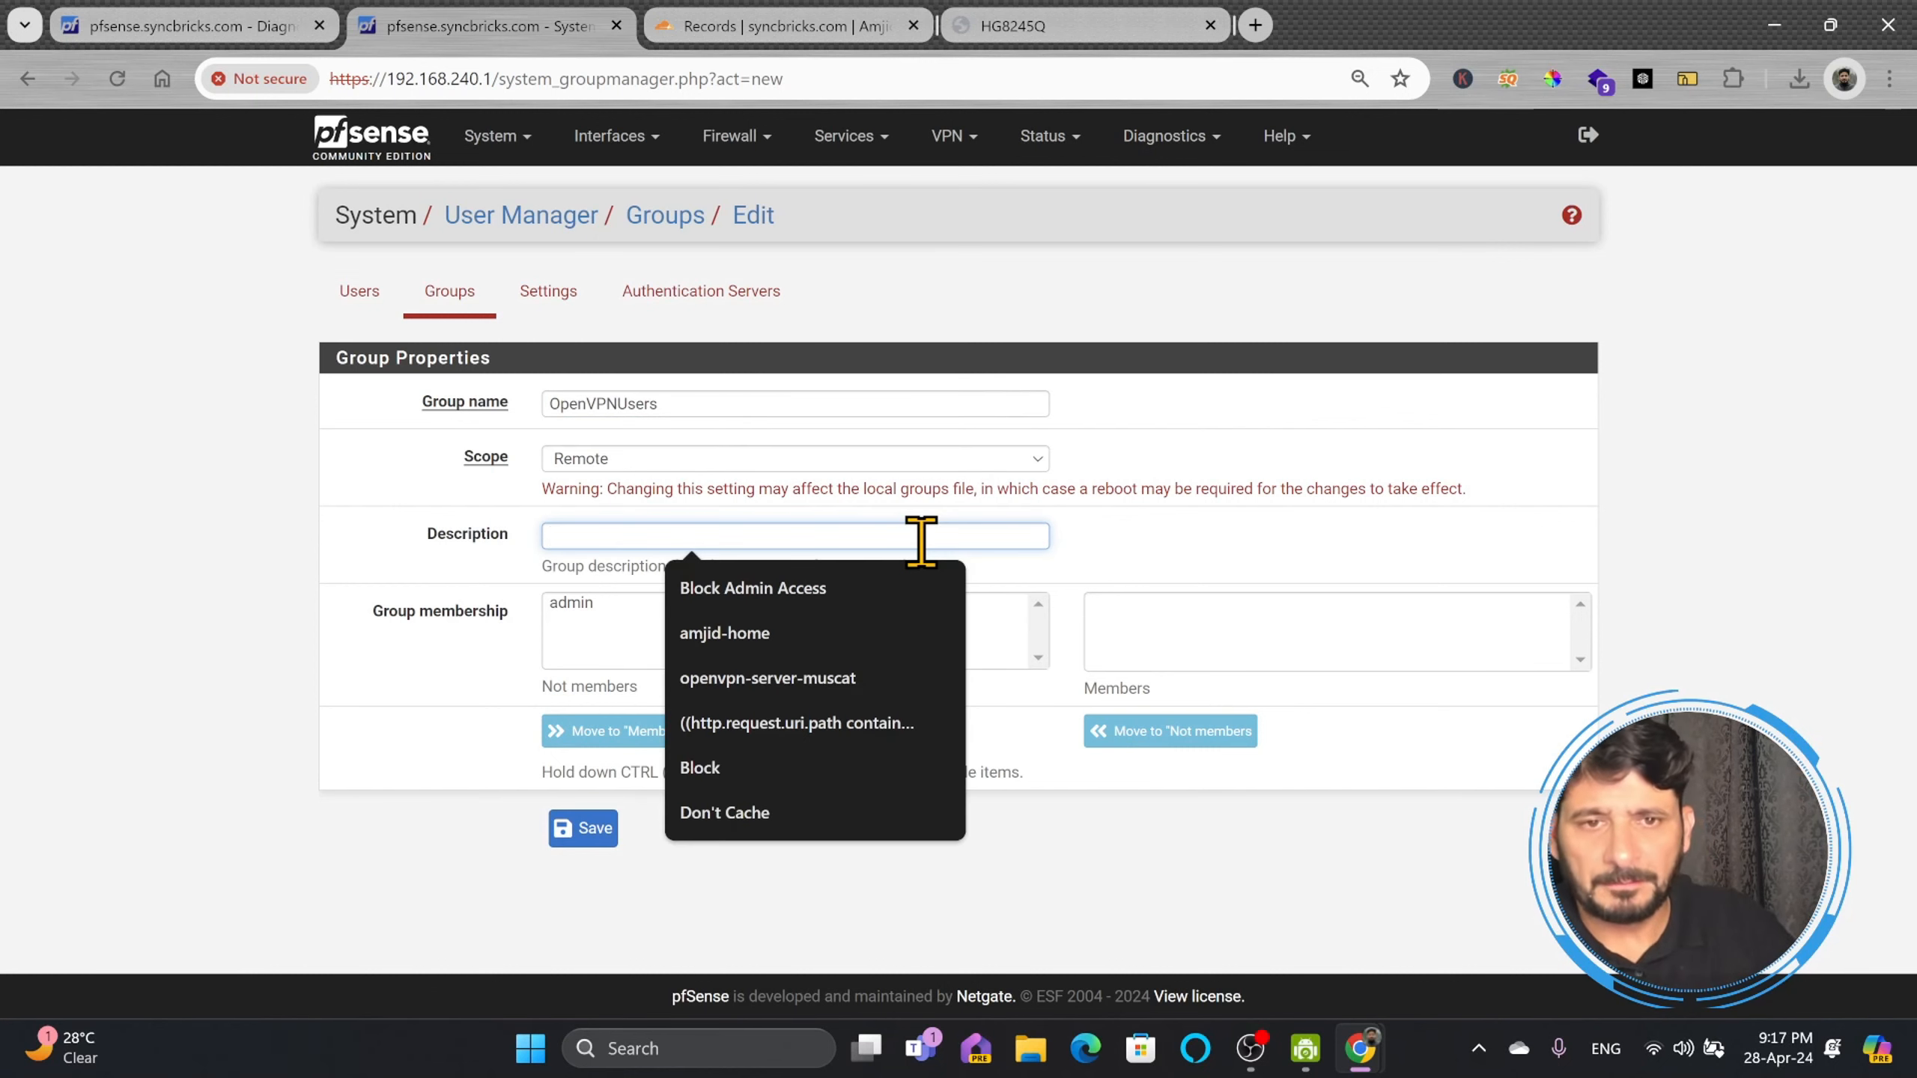
{"action": "type", "text": "Open VPN Uswer"}
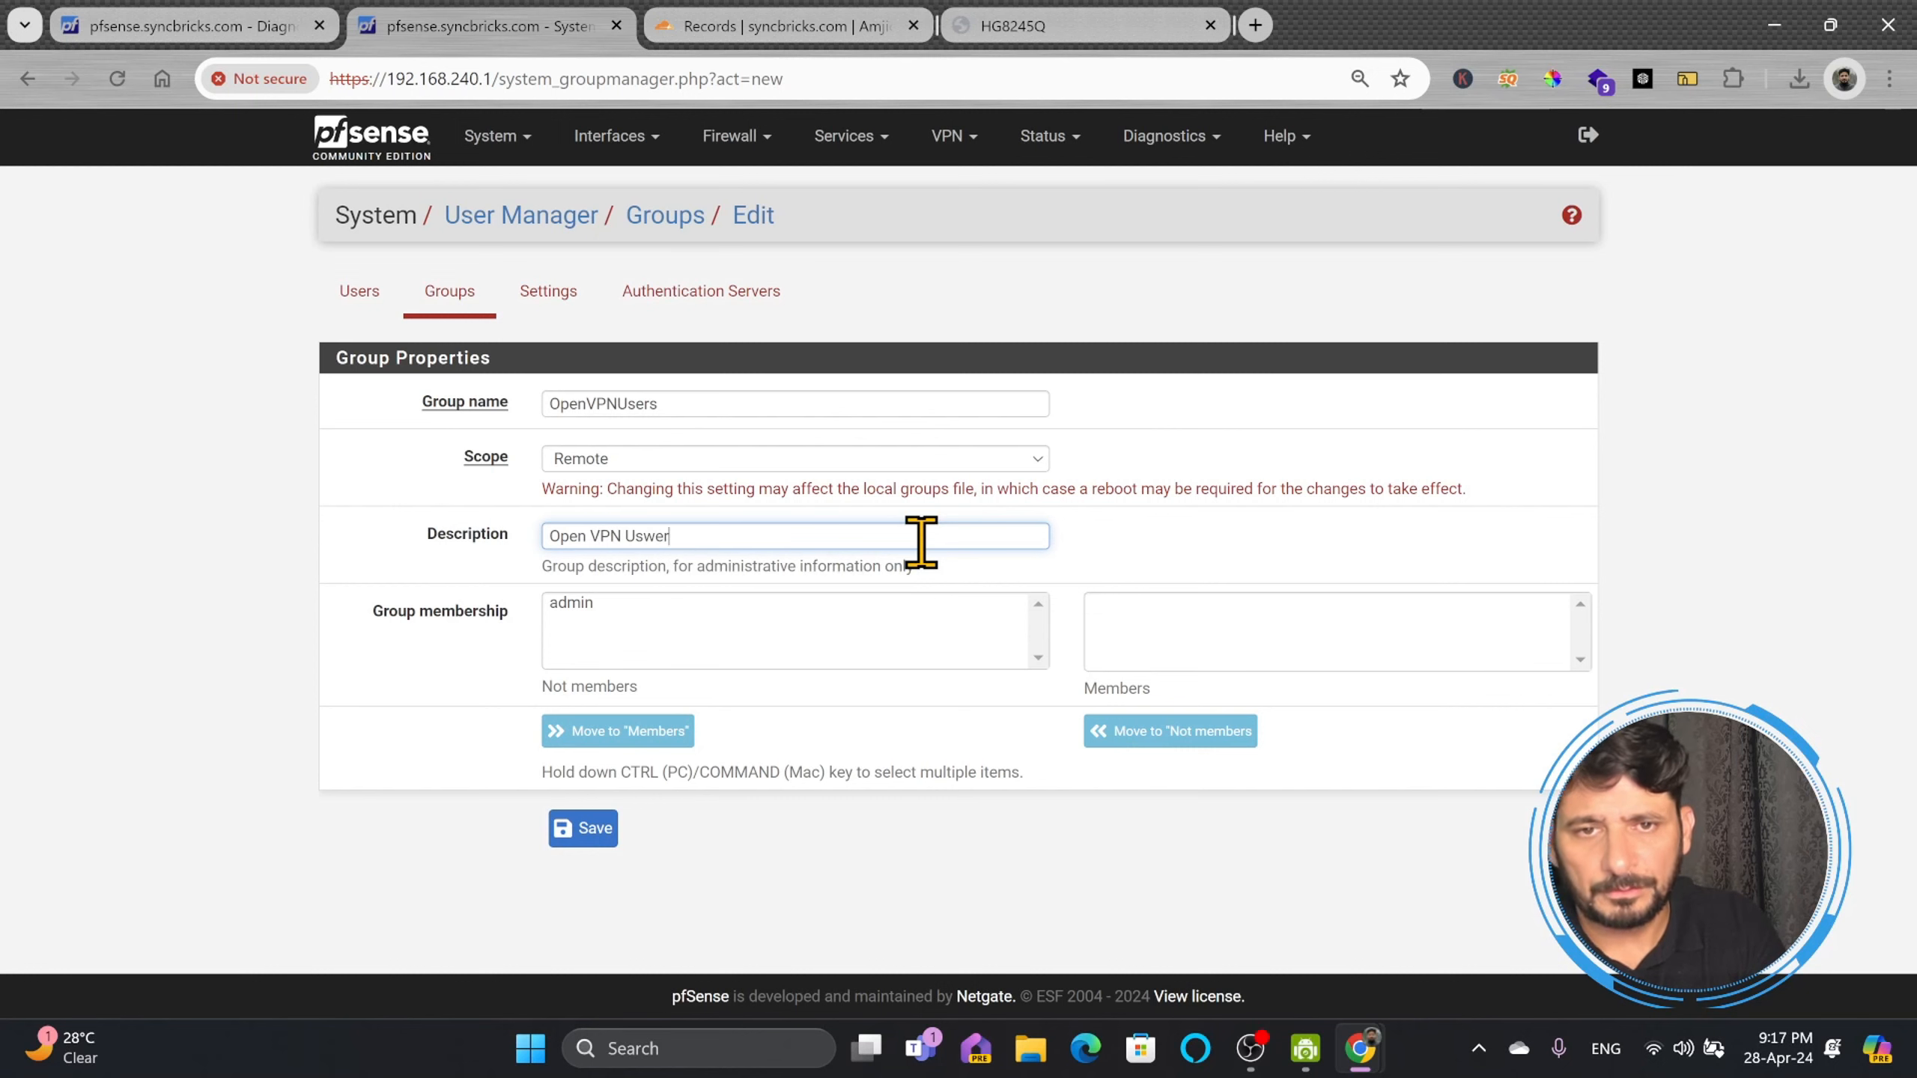
{"action": "type", "text": "s"}
{"action": "left_click", "coordinate": [596, 834]}
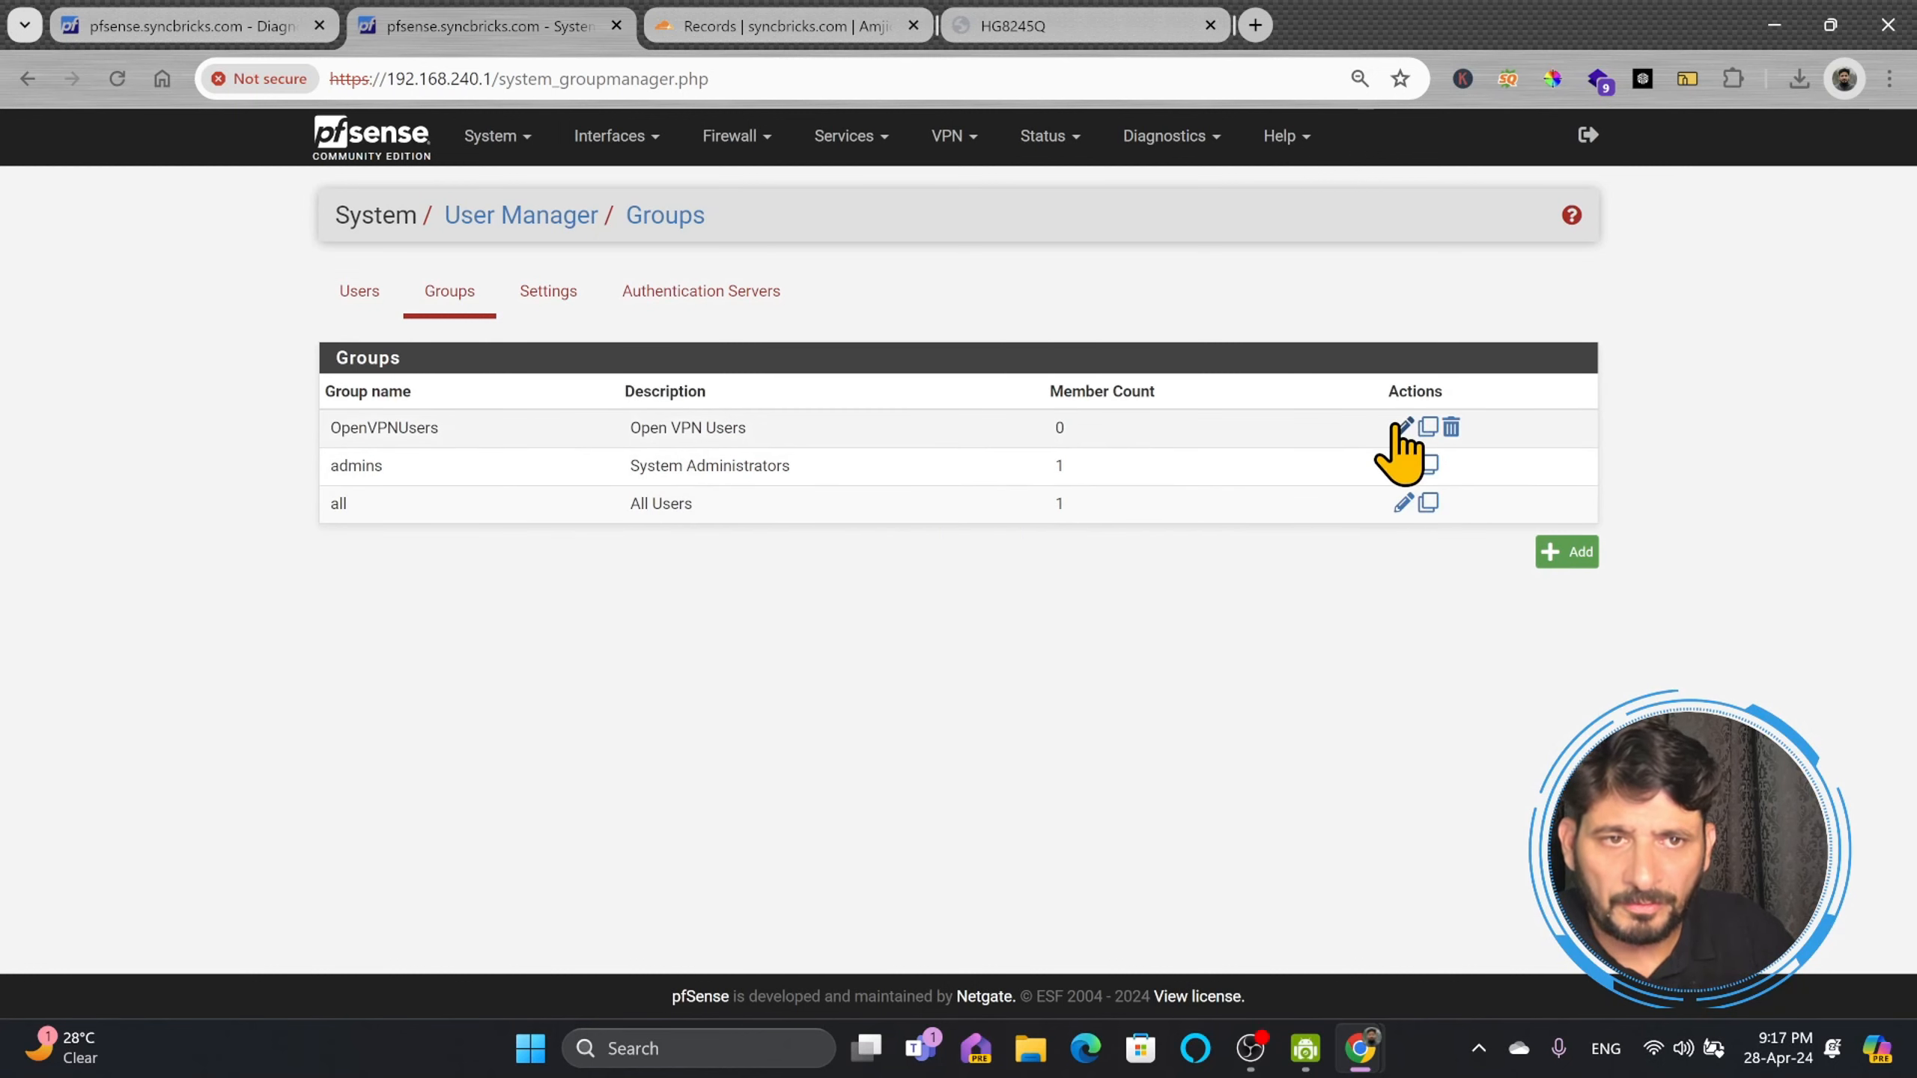
{"action": "scroll", "coordinate": [974, 680], "scroll_direction": "down", "scroll_amount": 1}
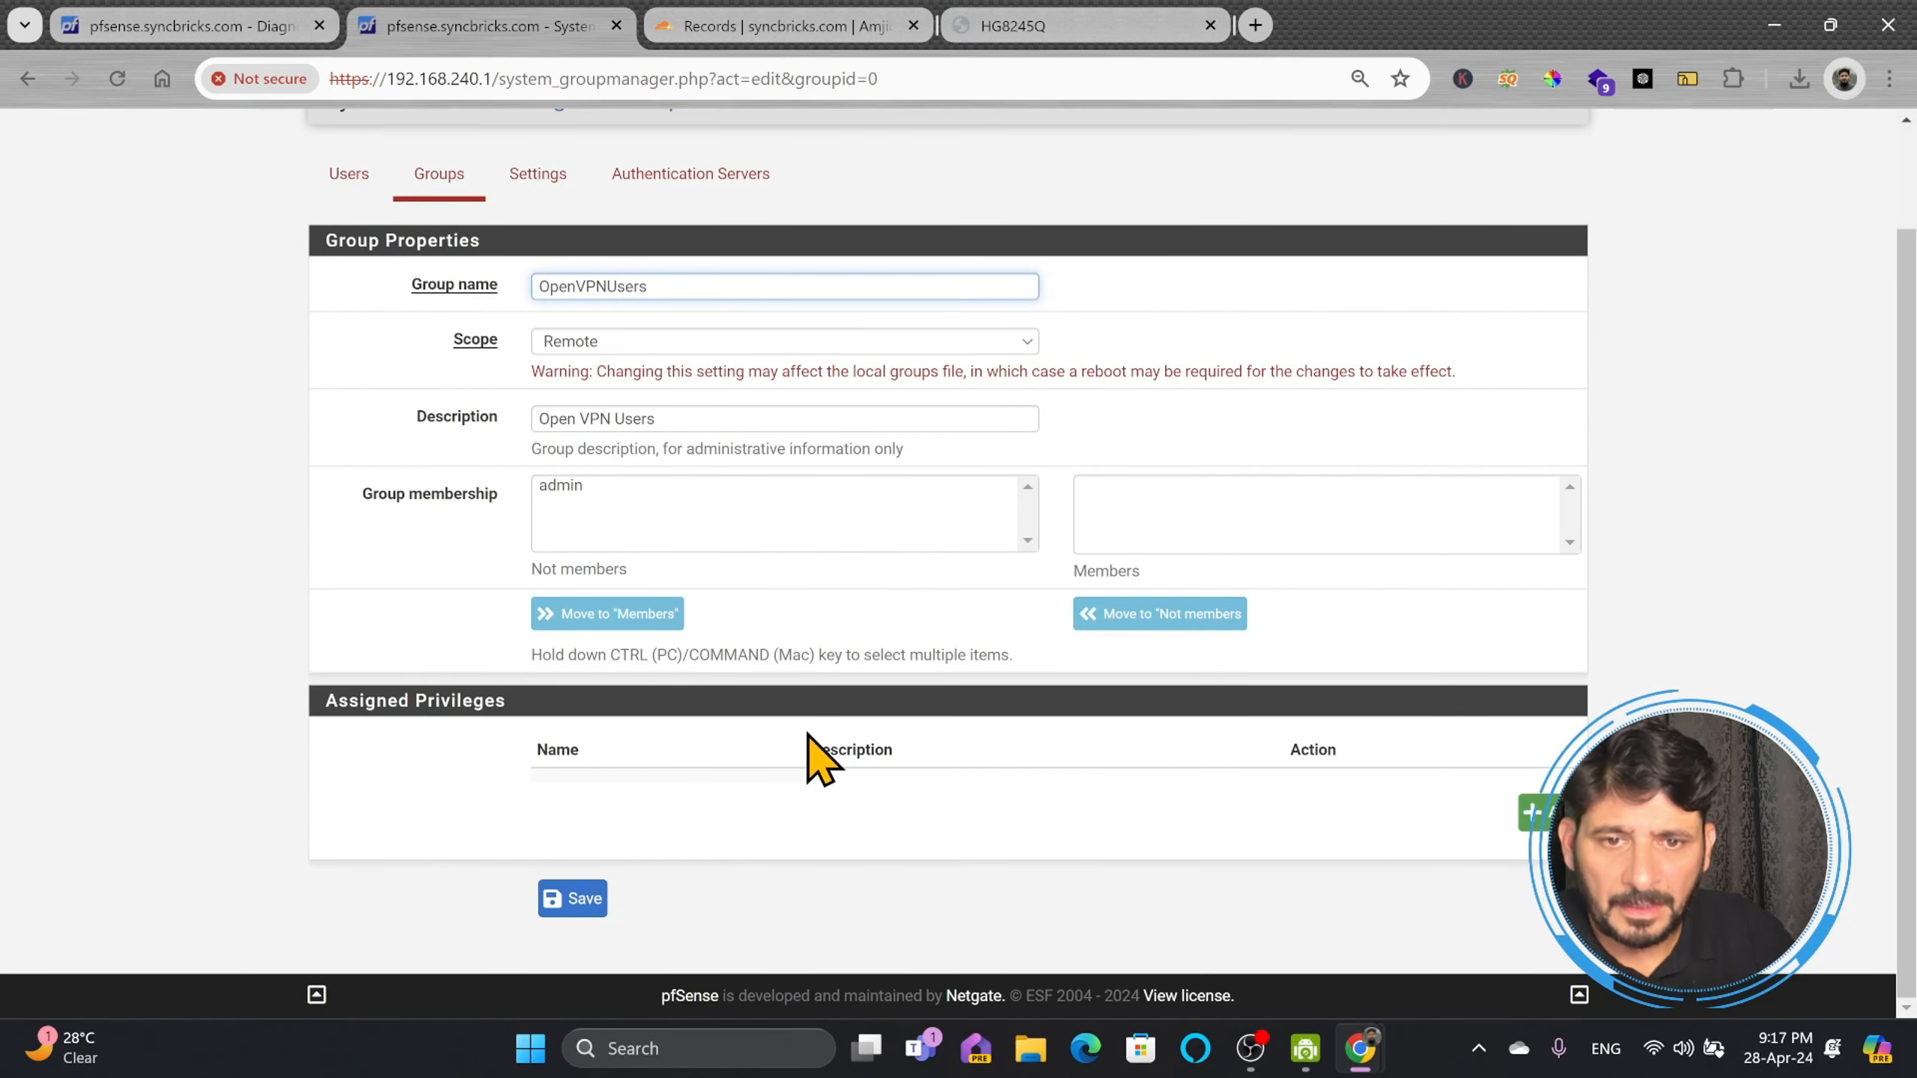
Step: Add every privilege in the Assigned Privileges list to OpenVPNUsers and save the group
{"action": "left_click", "coordinate": [1532, 812]}
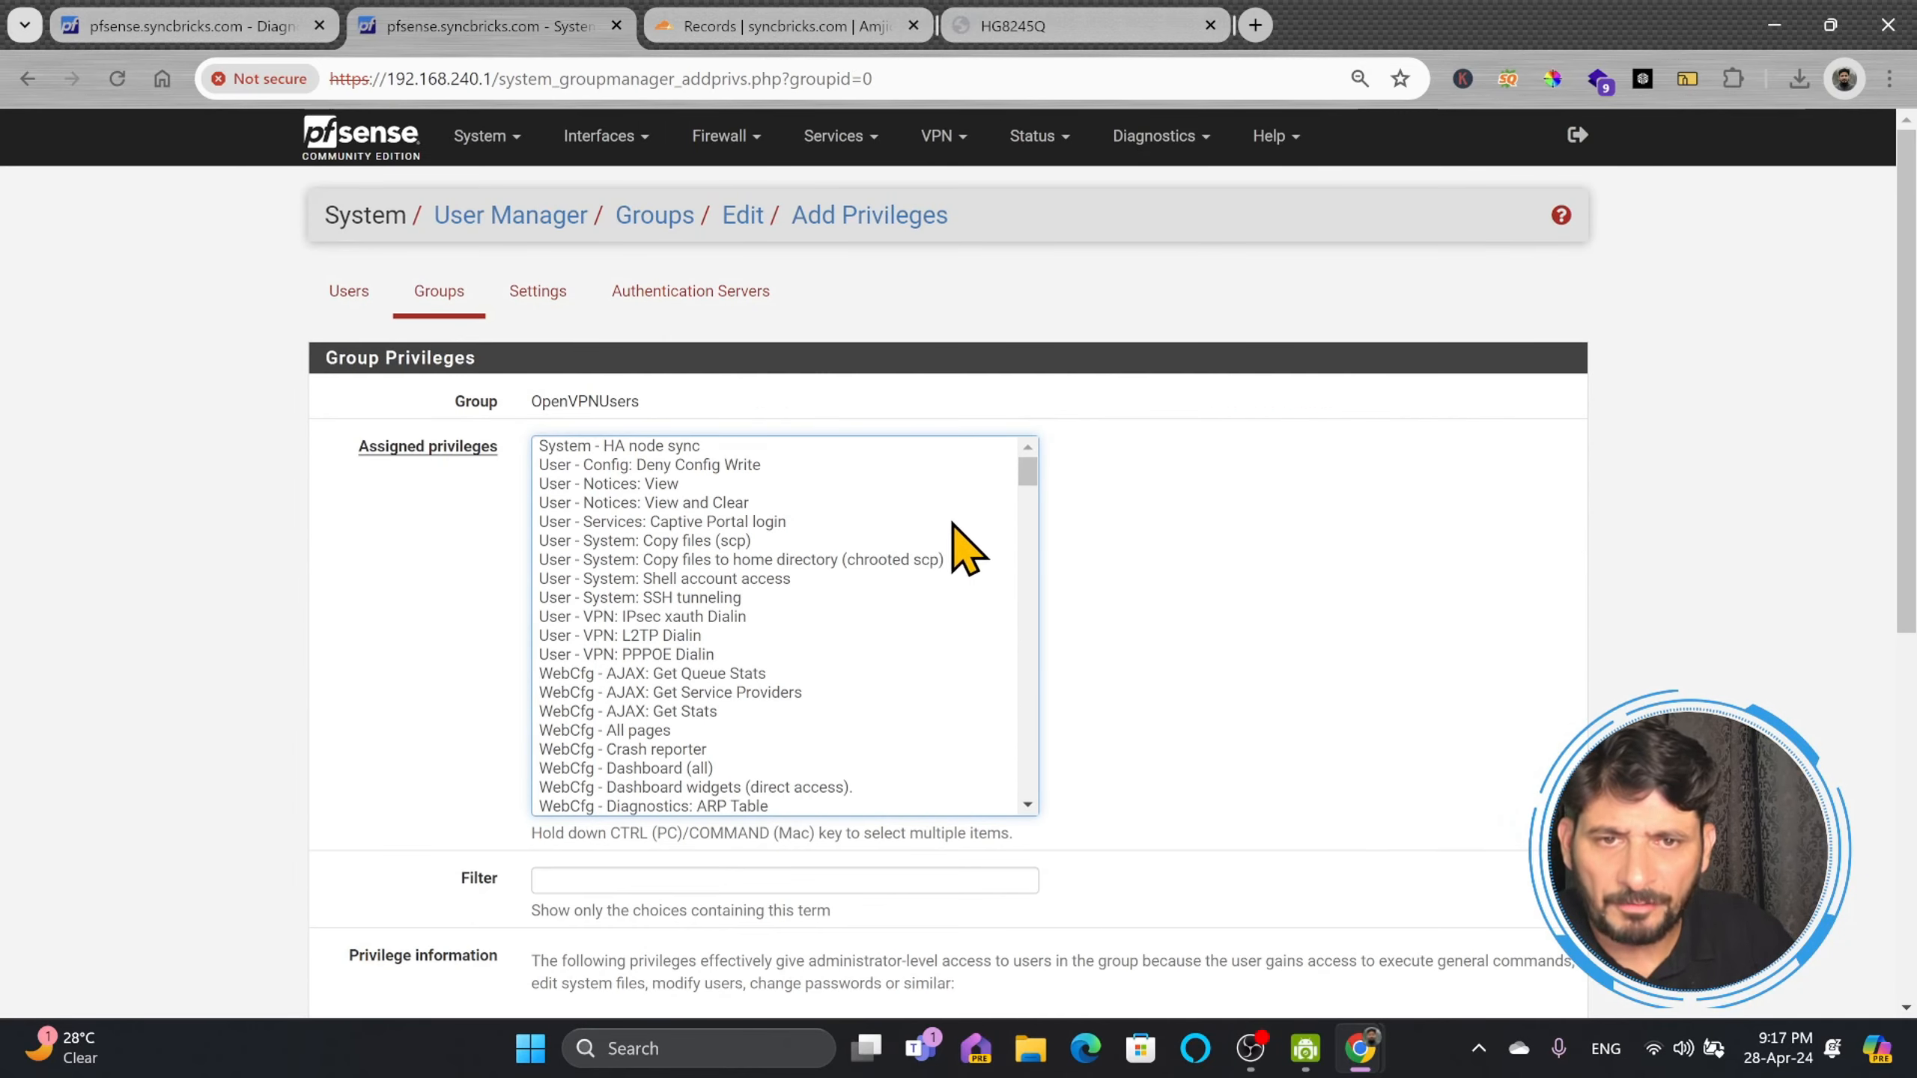
{"action": "left_click_drag", "start_coordinate": [1028, 467], "coordinate": [833, 445]}
{"action": "left_click", "coordinate": [689, 599]}
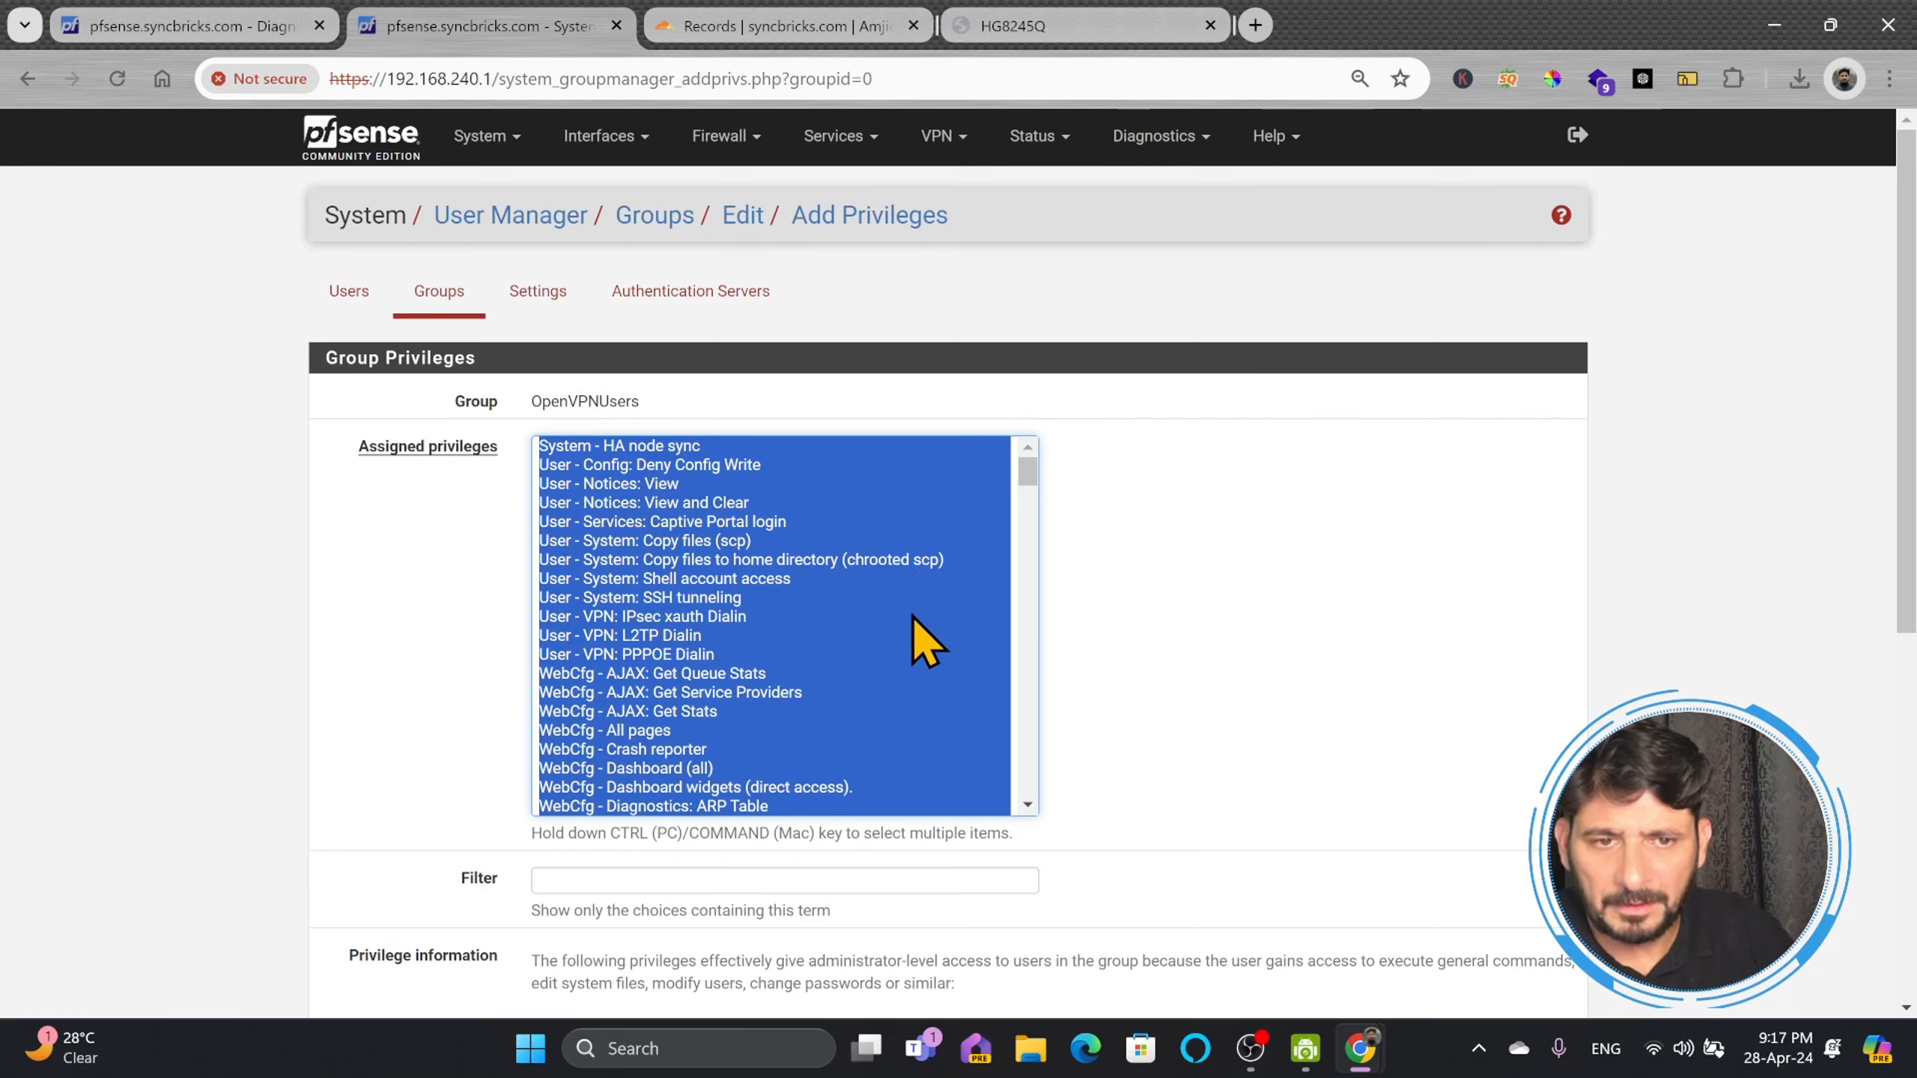
{"action": "scroll", "coordinate": [890, 649], "scroll_direction": "down", "scroll_amount": 20}
{"action": "scroll", "coordinate": [953, 793], "scroll_direction": "down", "scroll_amount": 15}
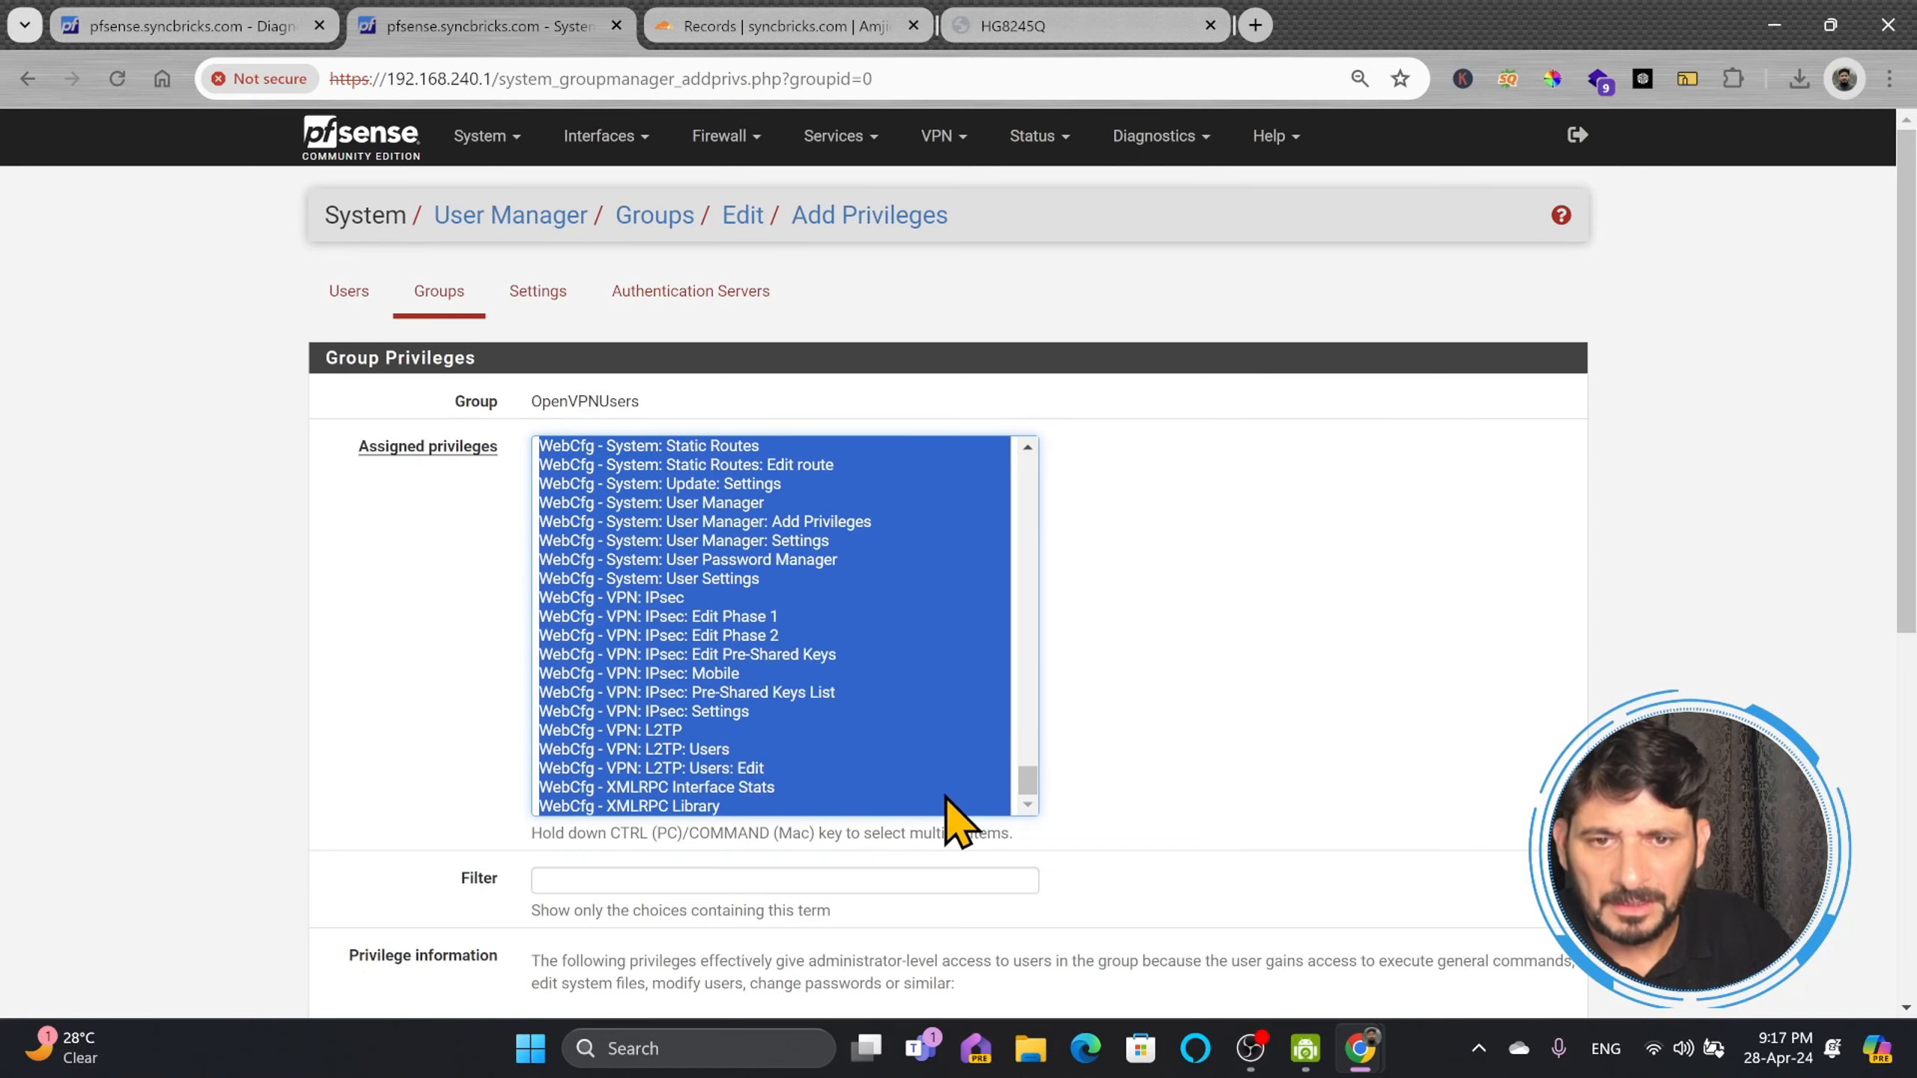
{"action": "left_click", "coordinate": [579, 855]}
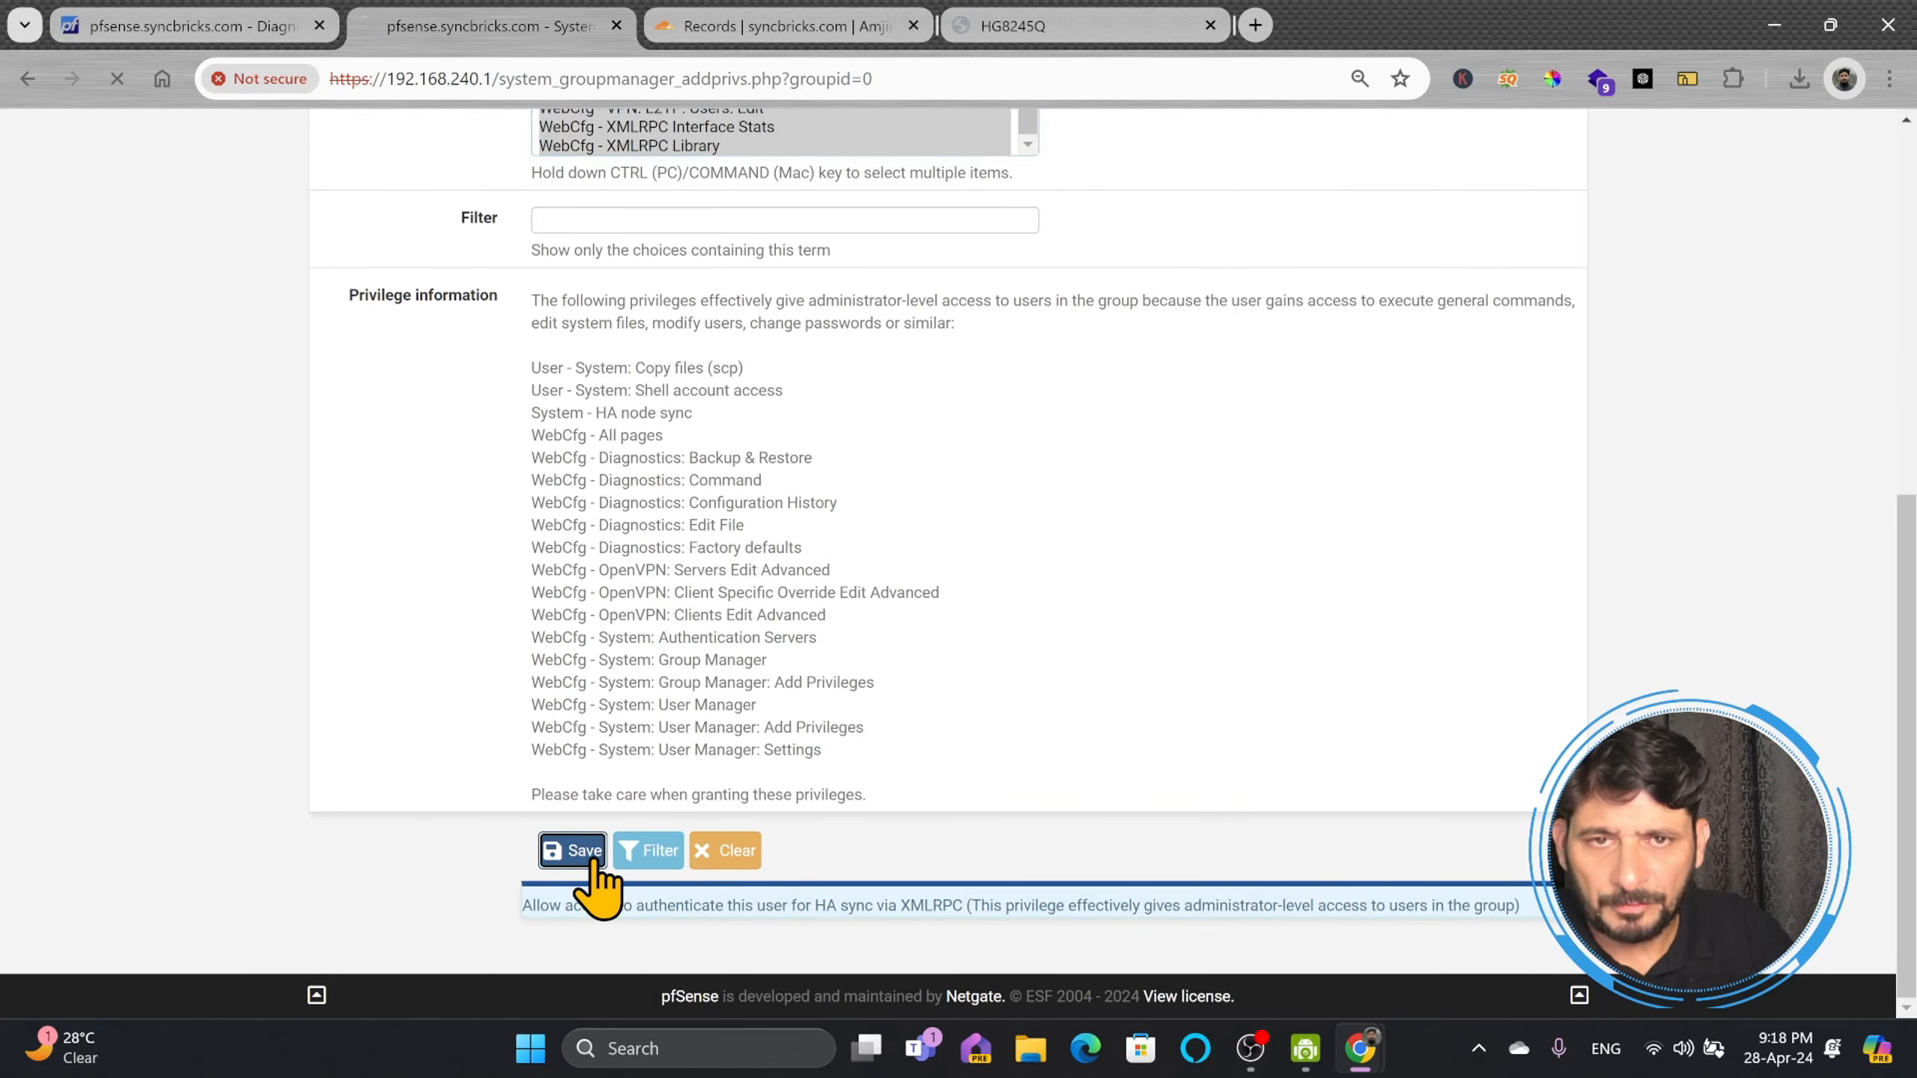
{"action": "scroll", "coordinate": [1030, 849], "scroll_direction": "down", "scroll_amount": 15}
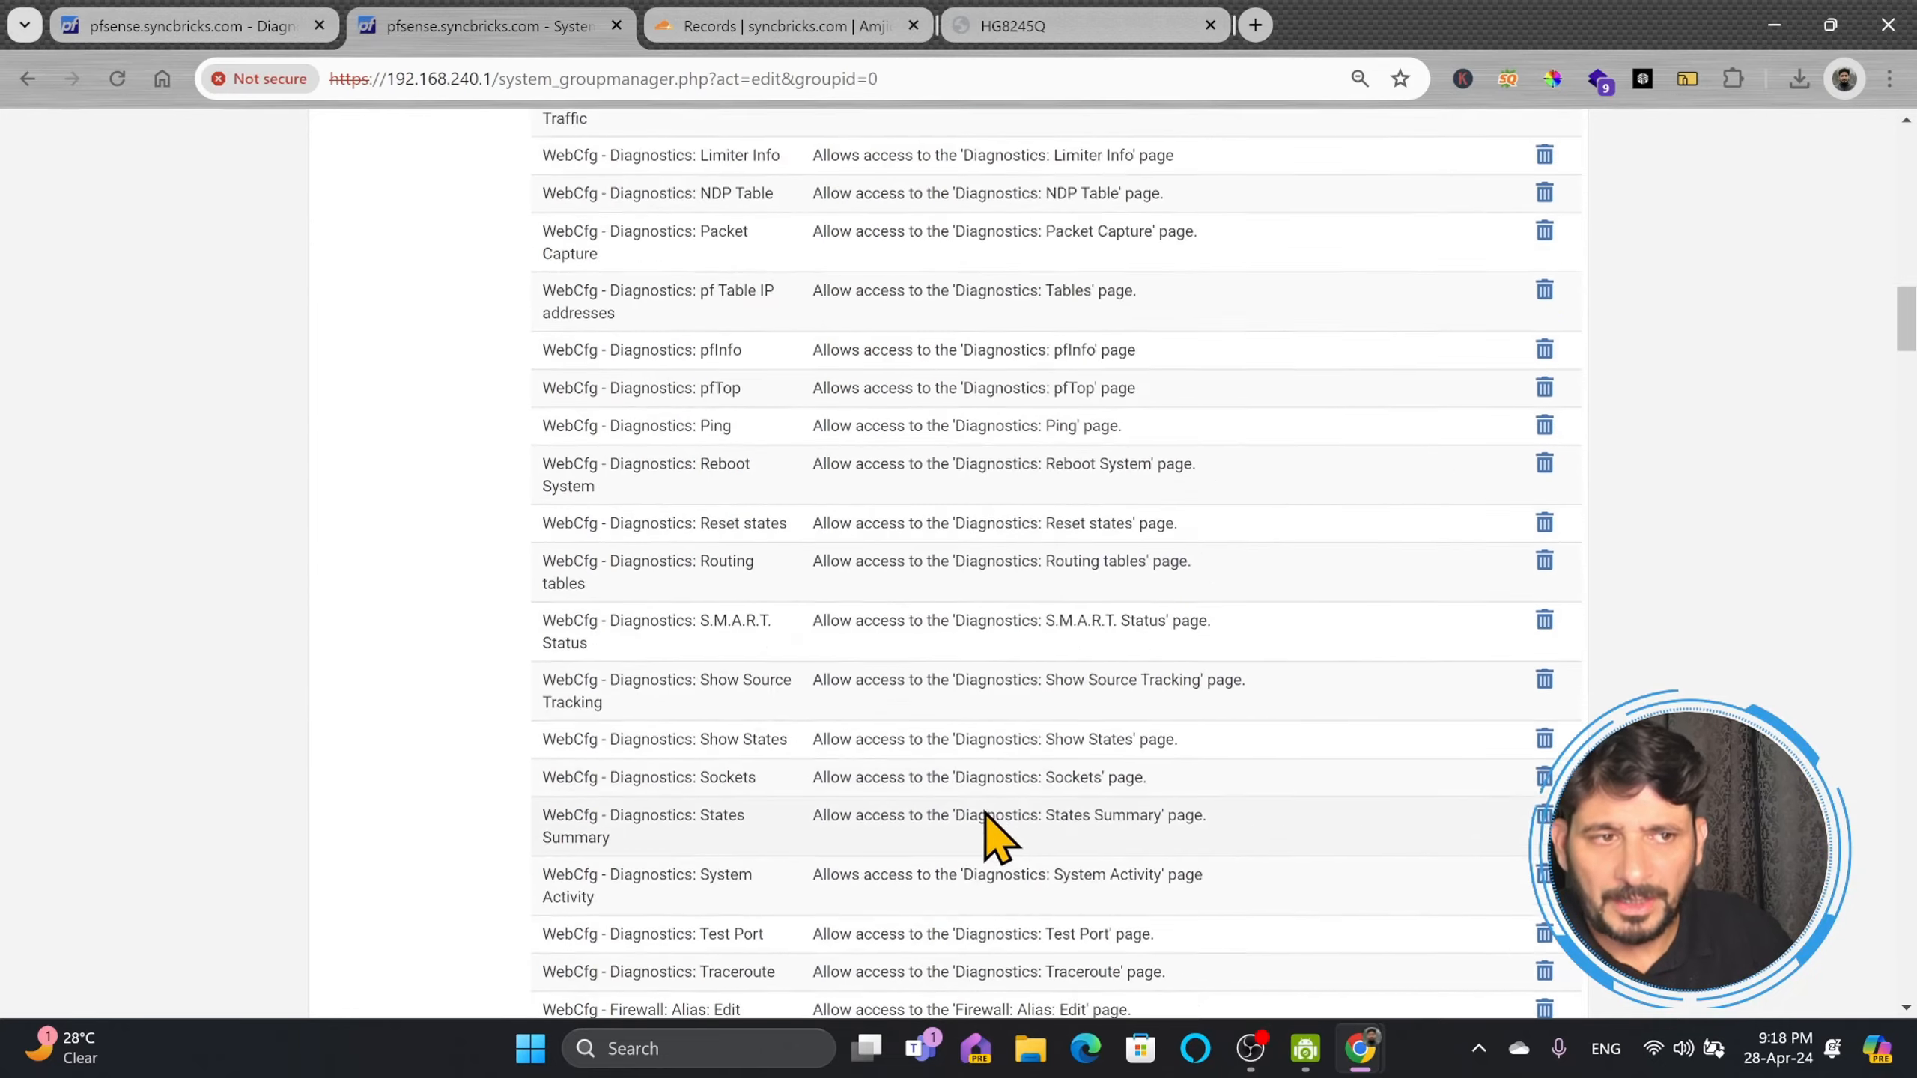
{"action": "scroll", "coordinate": [1644, 989], "scroll_direction": "down", "scroll_amount": 20}
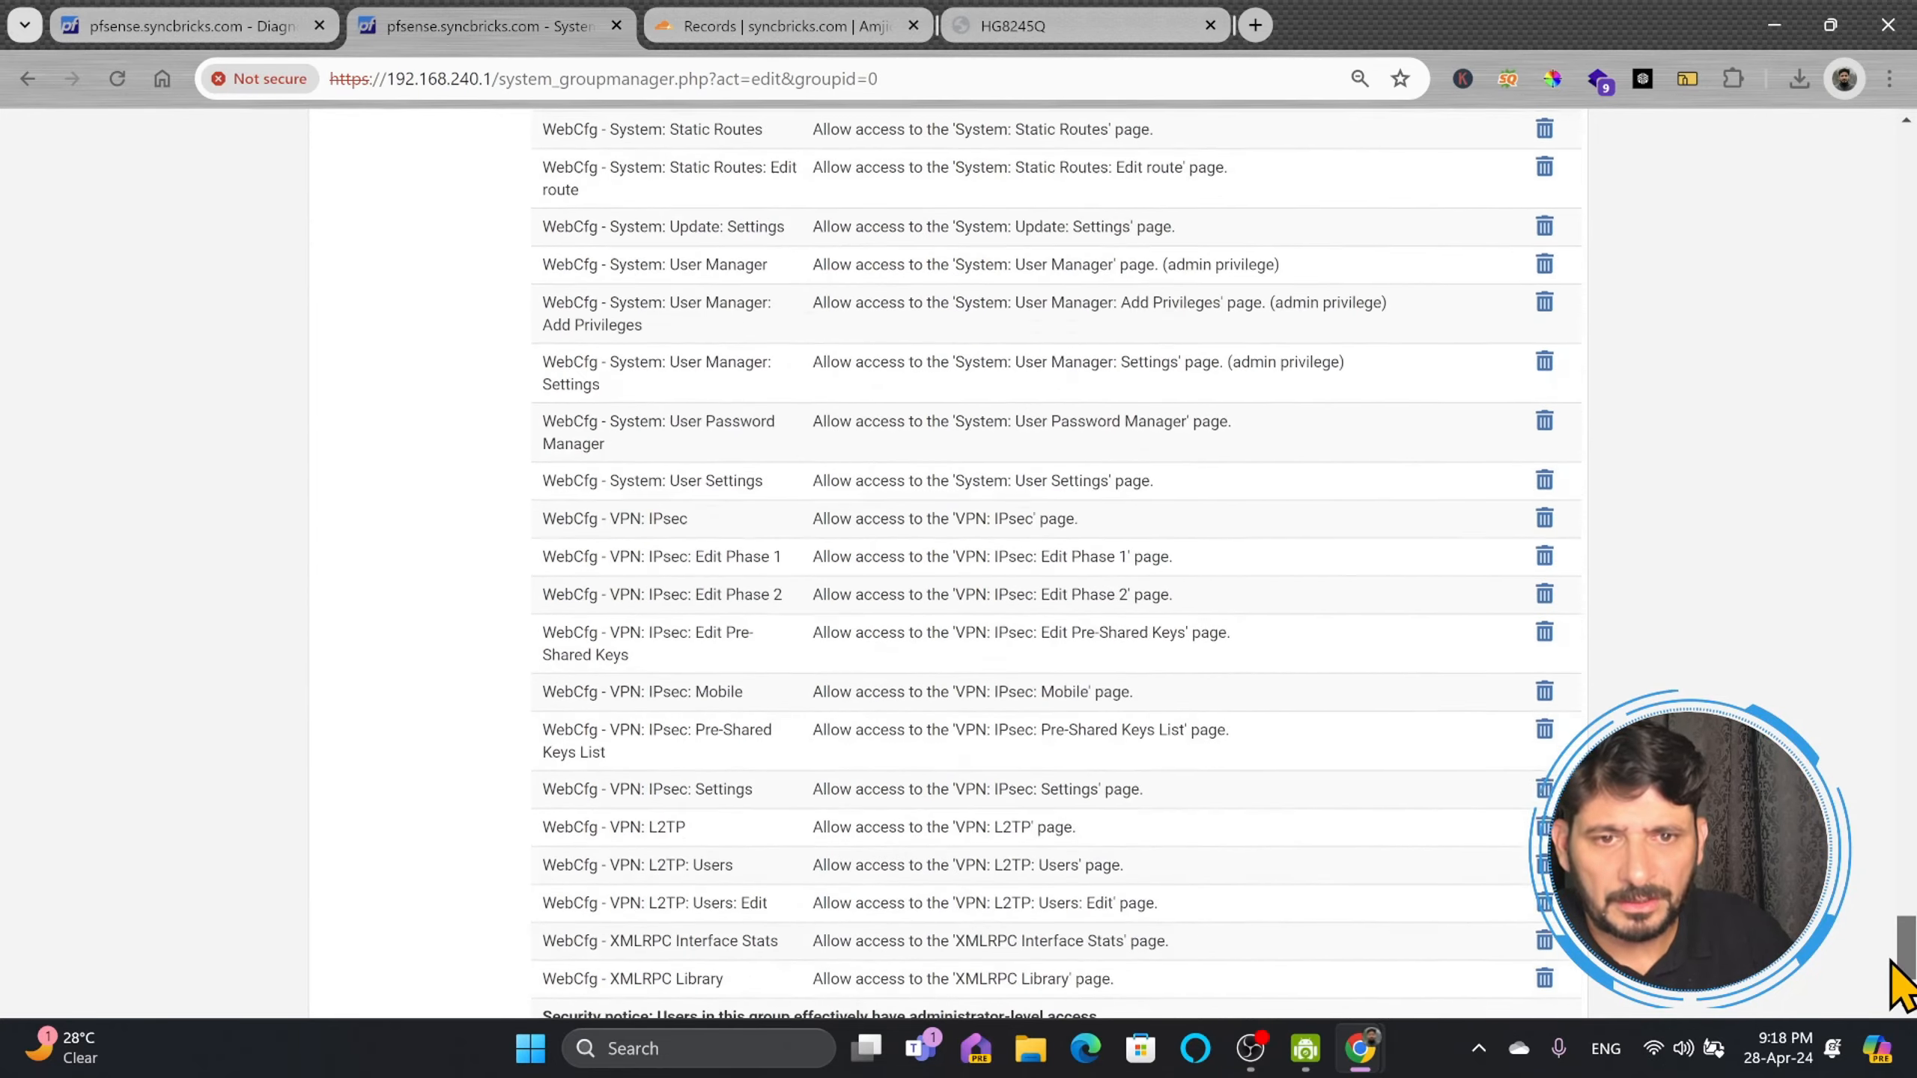
{"action": "left_click", "coordinate": [558, 899]}
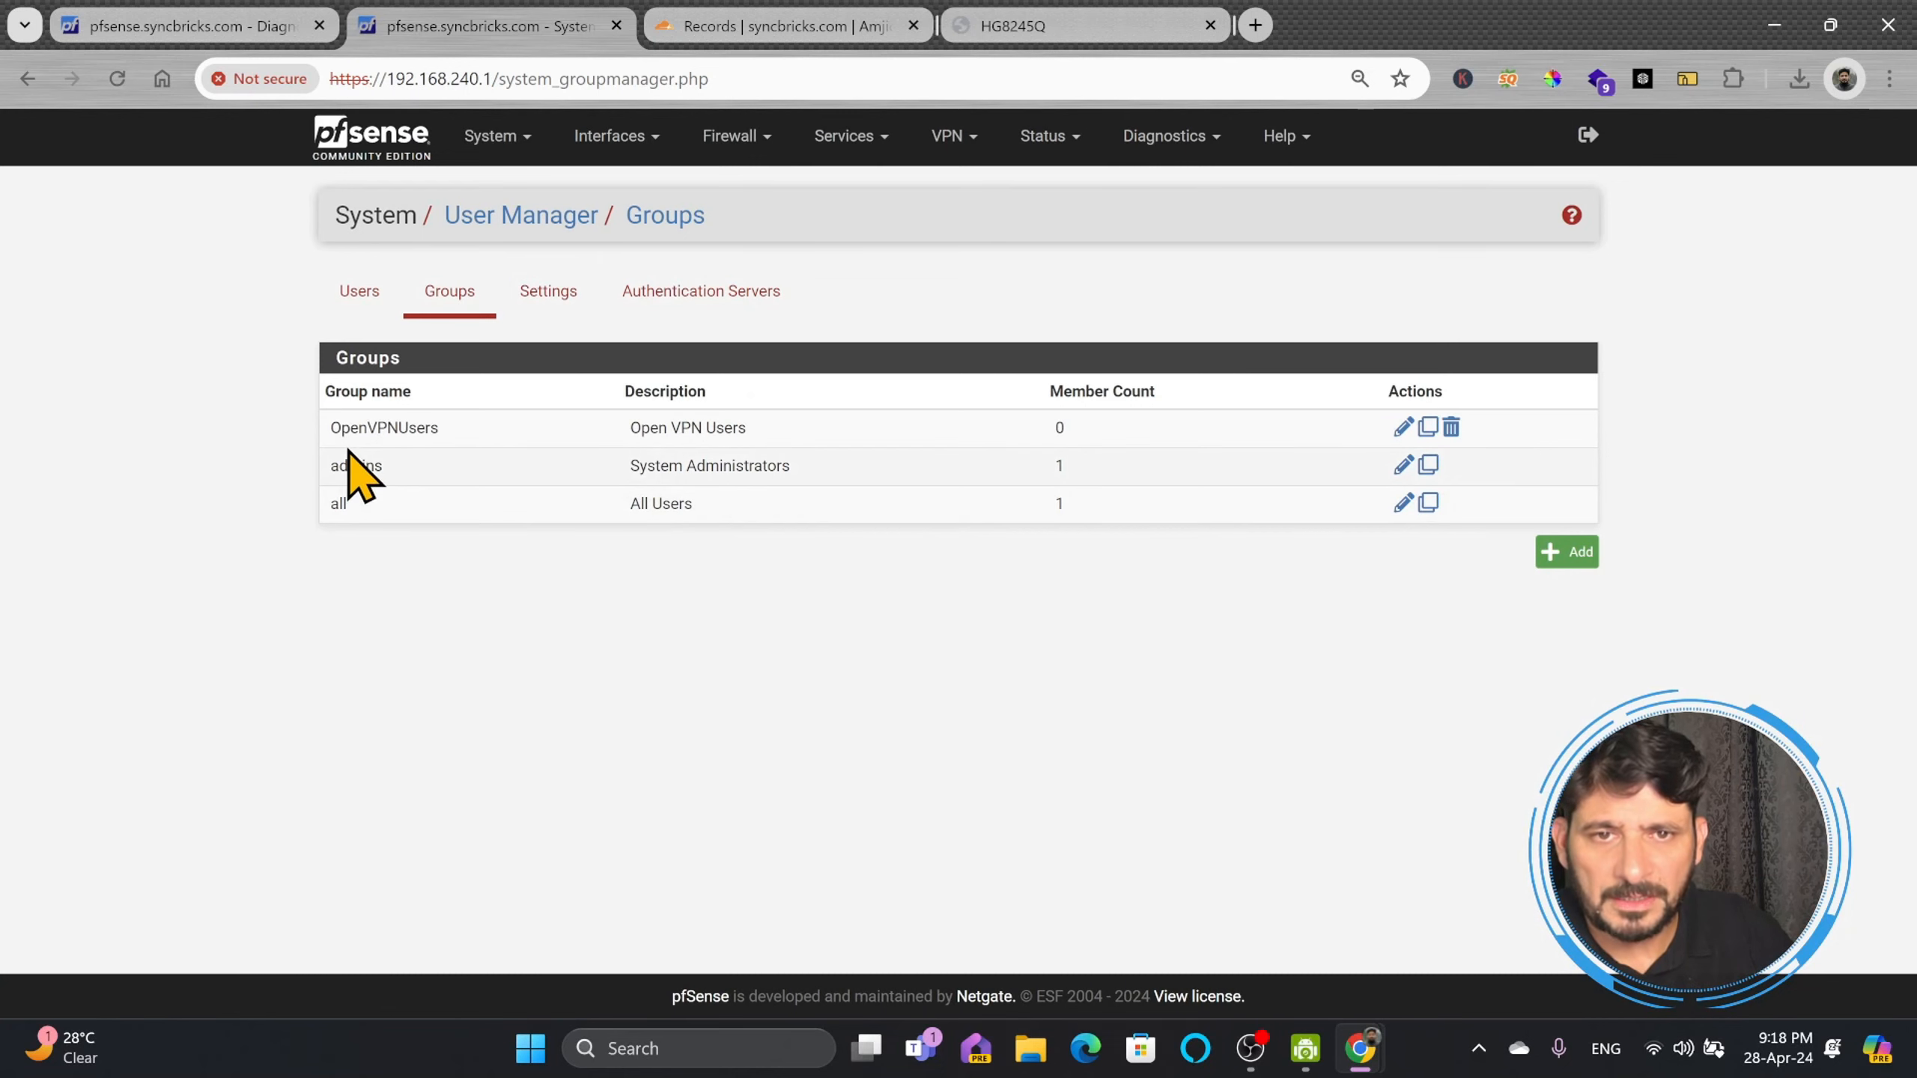
Step: Start a new user and fill in the username, password and the user's full name
{"action": "left_click", "coordinate": [372, 293]}
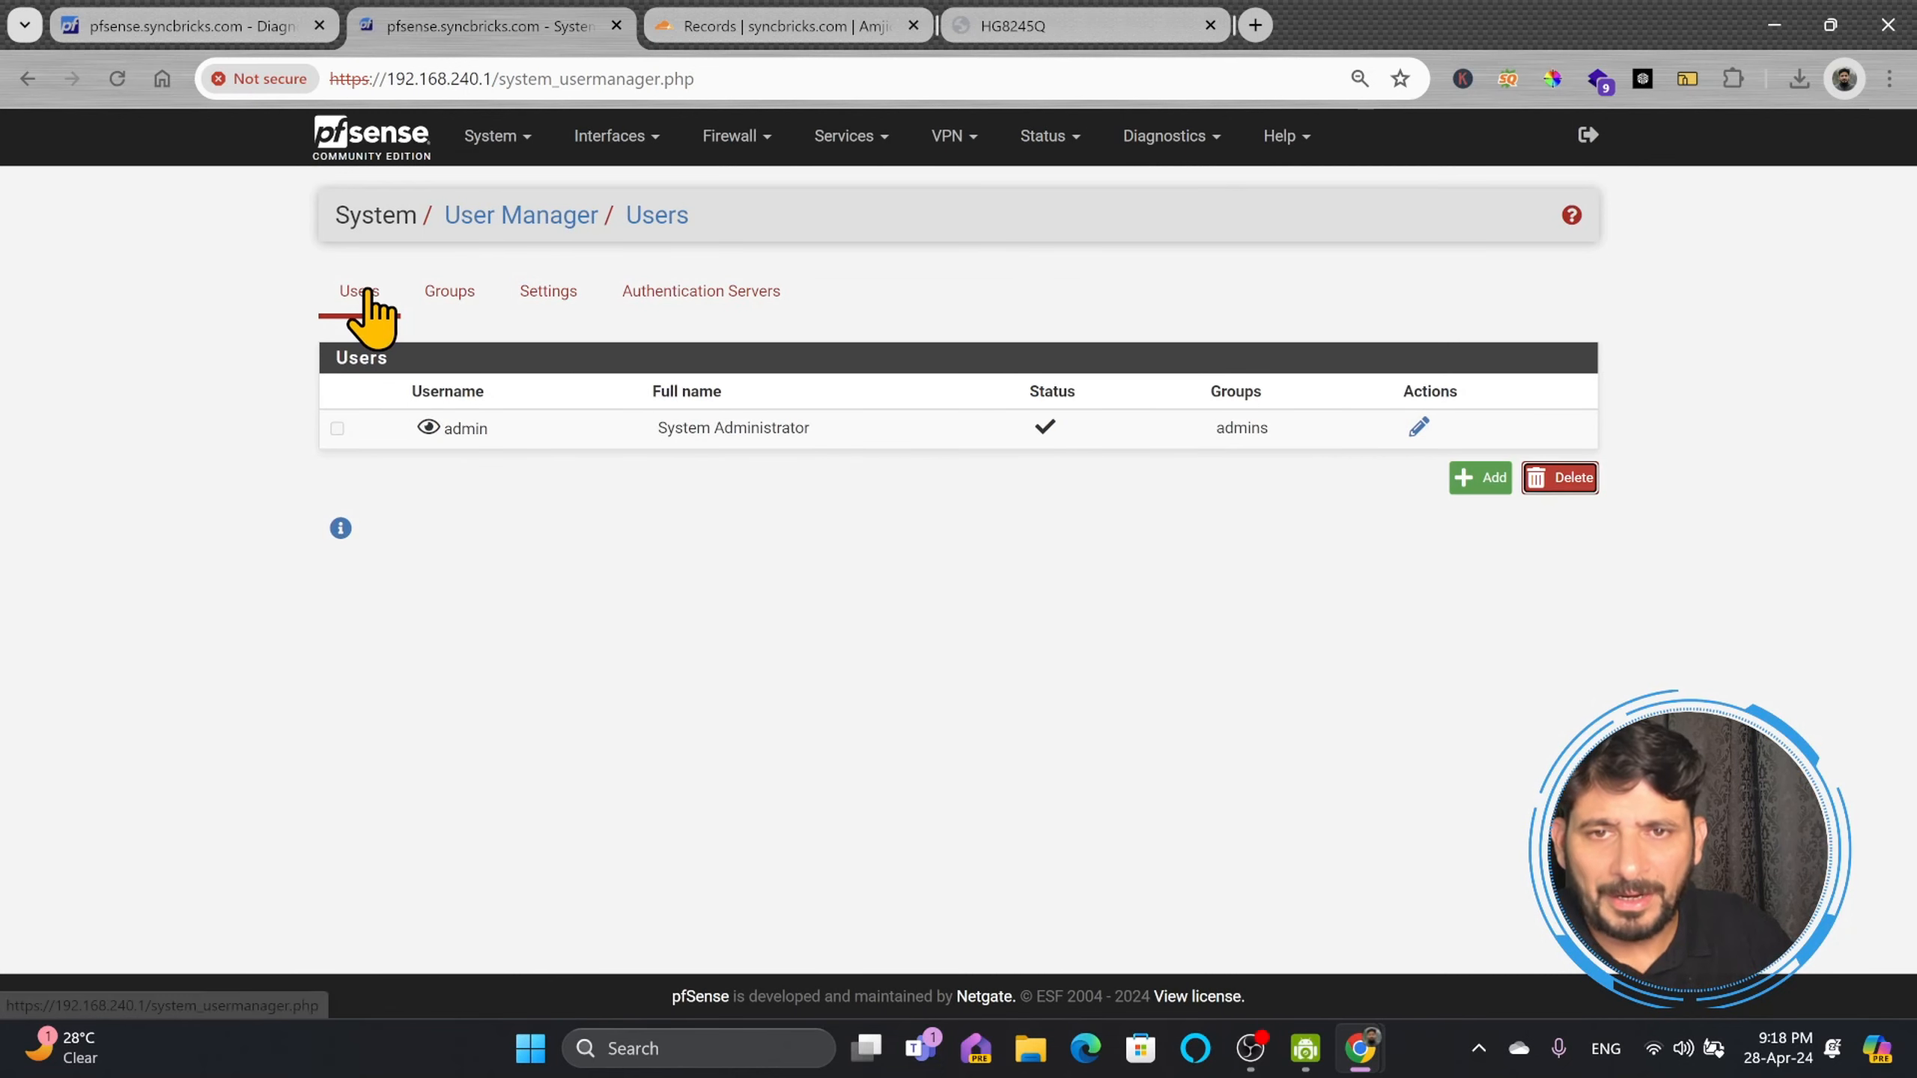
{"action": "left_click", "coordinate": [1481, 478]}
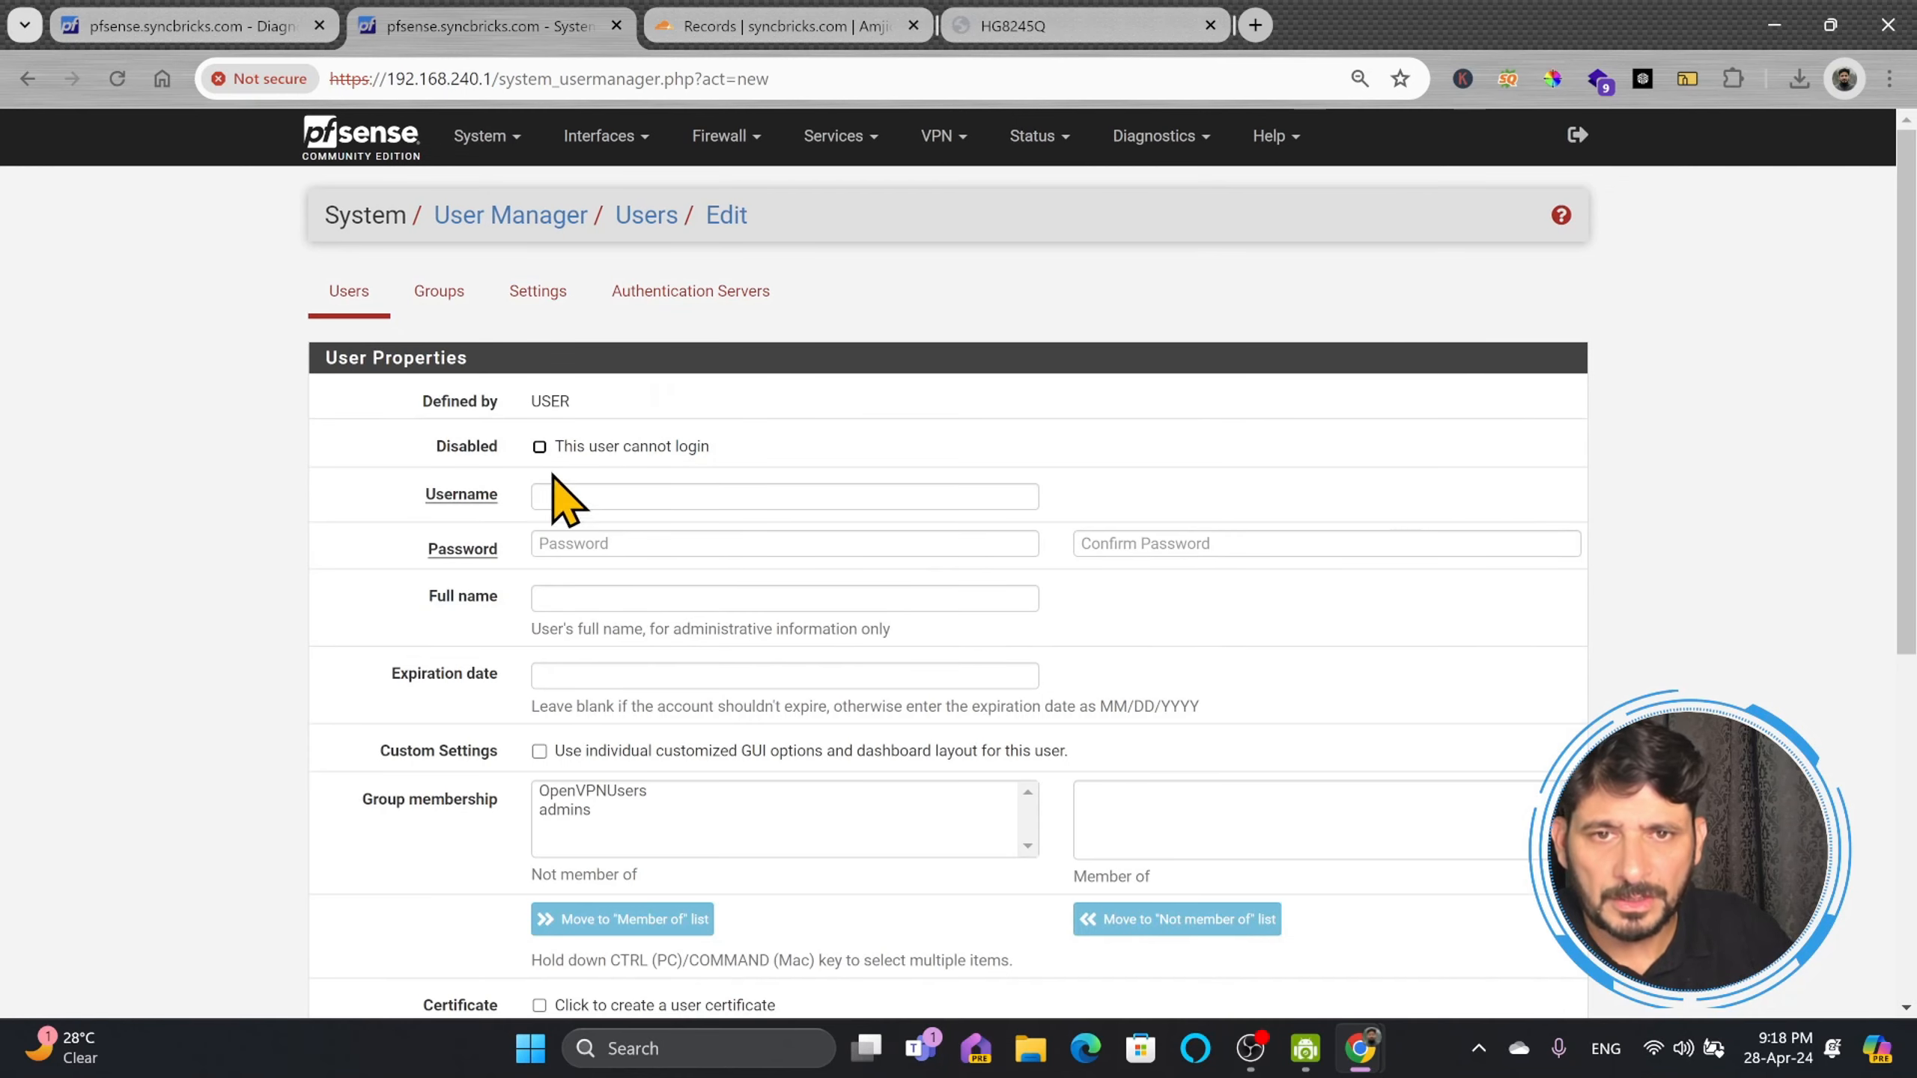
{"action": "left_click", "coordinate": [603, 501]}
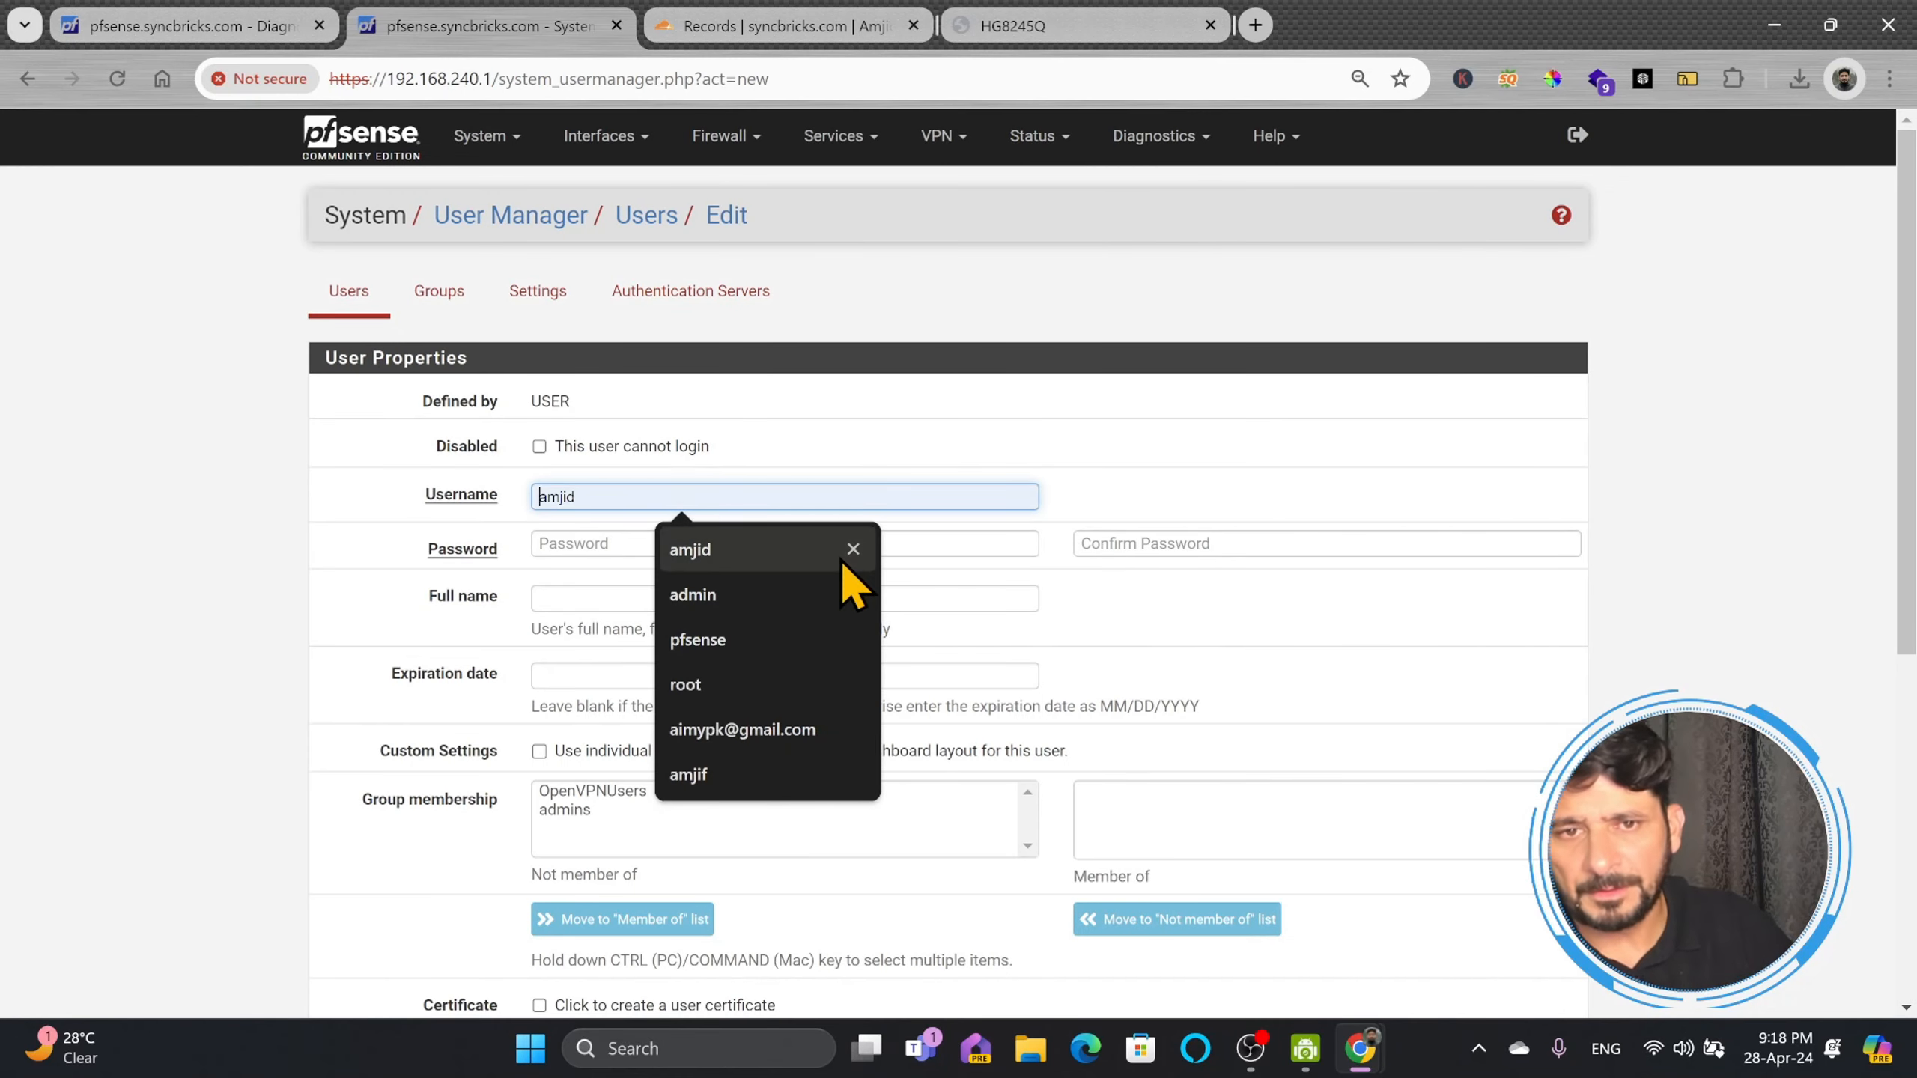
{"action": "left_click", "coordinate": [697, 550]}
{"action": "left_click", "coordinate": [697, 545]}
{"action": "type", "text": "*********"}
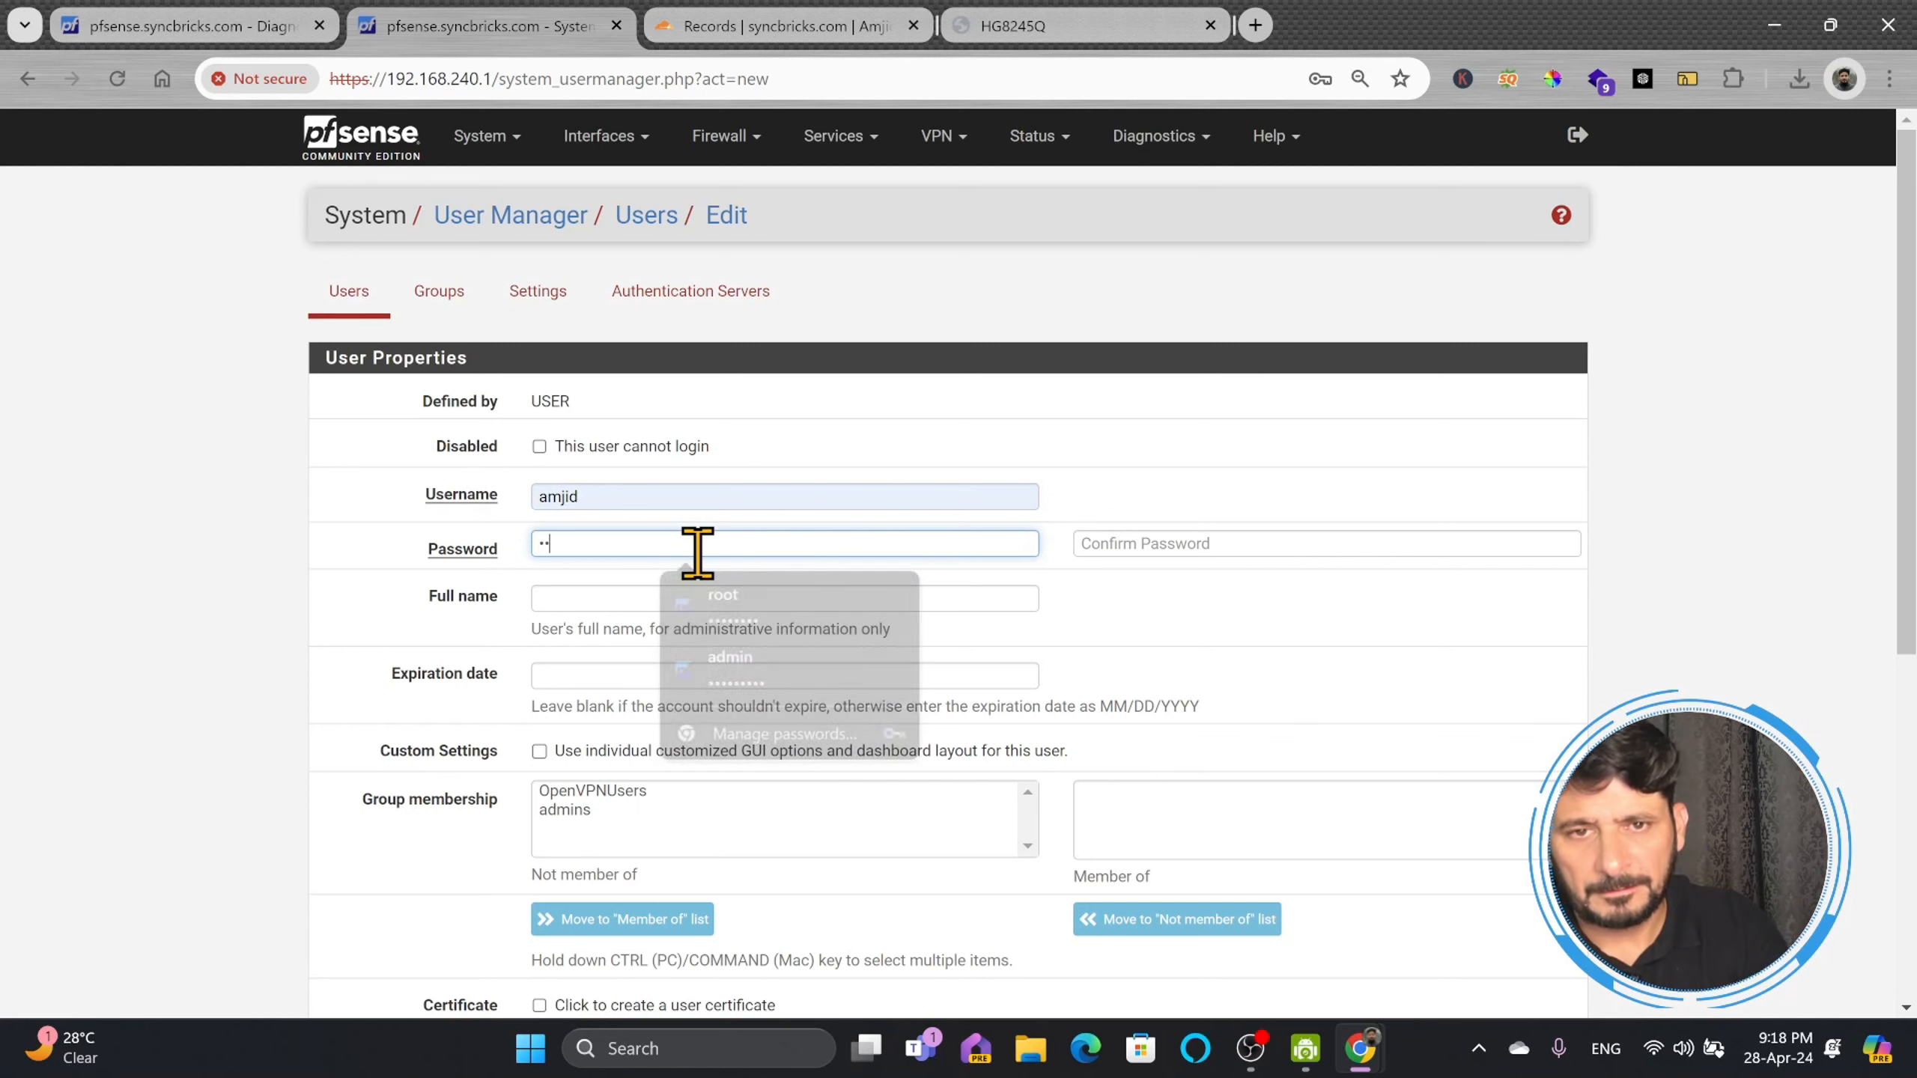
{"action": "key", "text": "Tab"}
{"action": "key", "text": "Tab"}
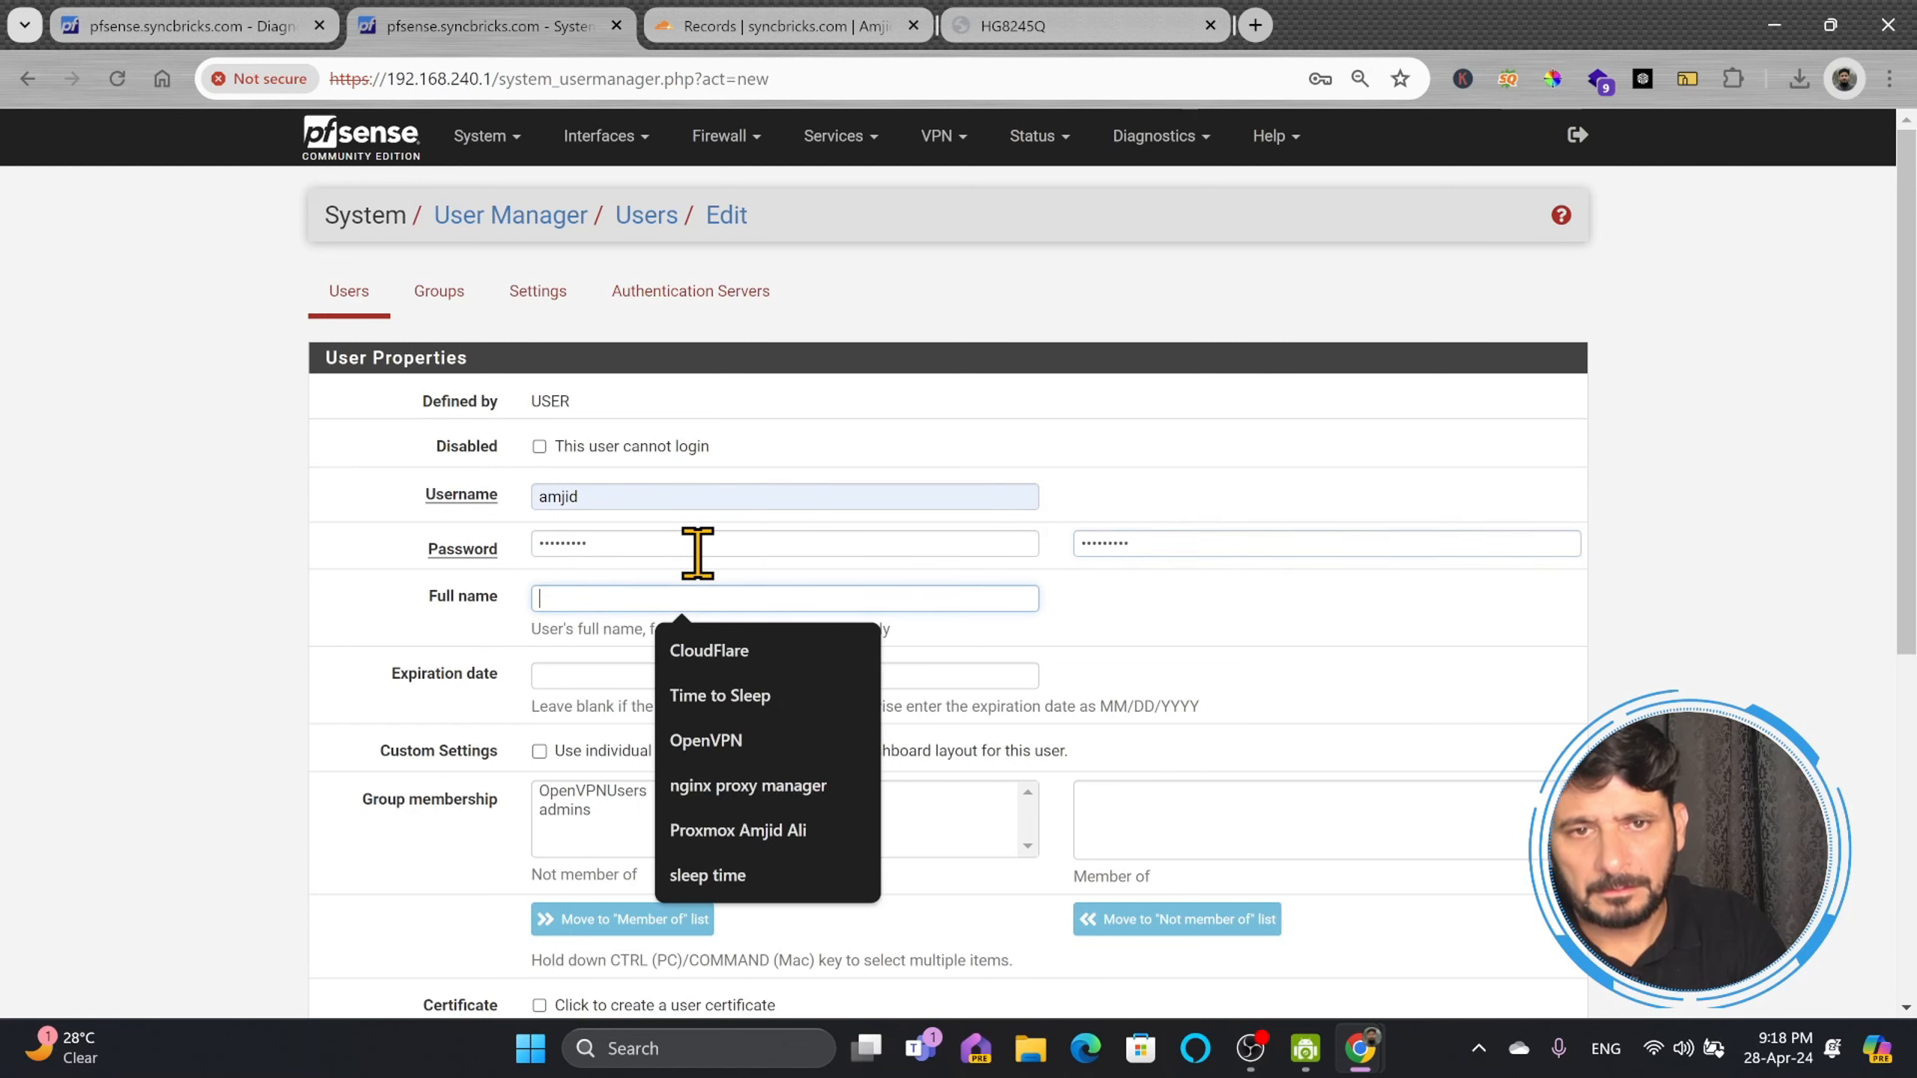
{"action": "type", "text": "Amjid Ali"}
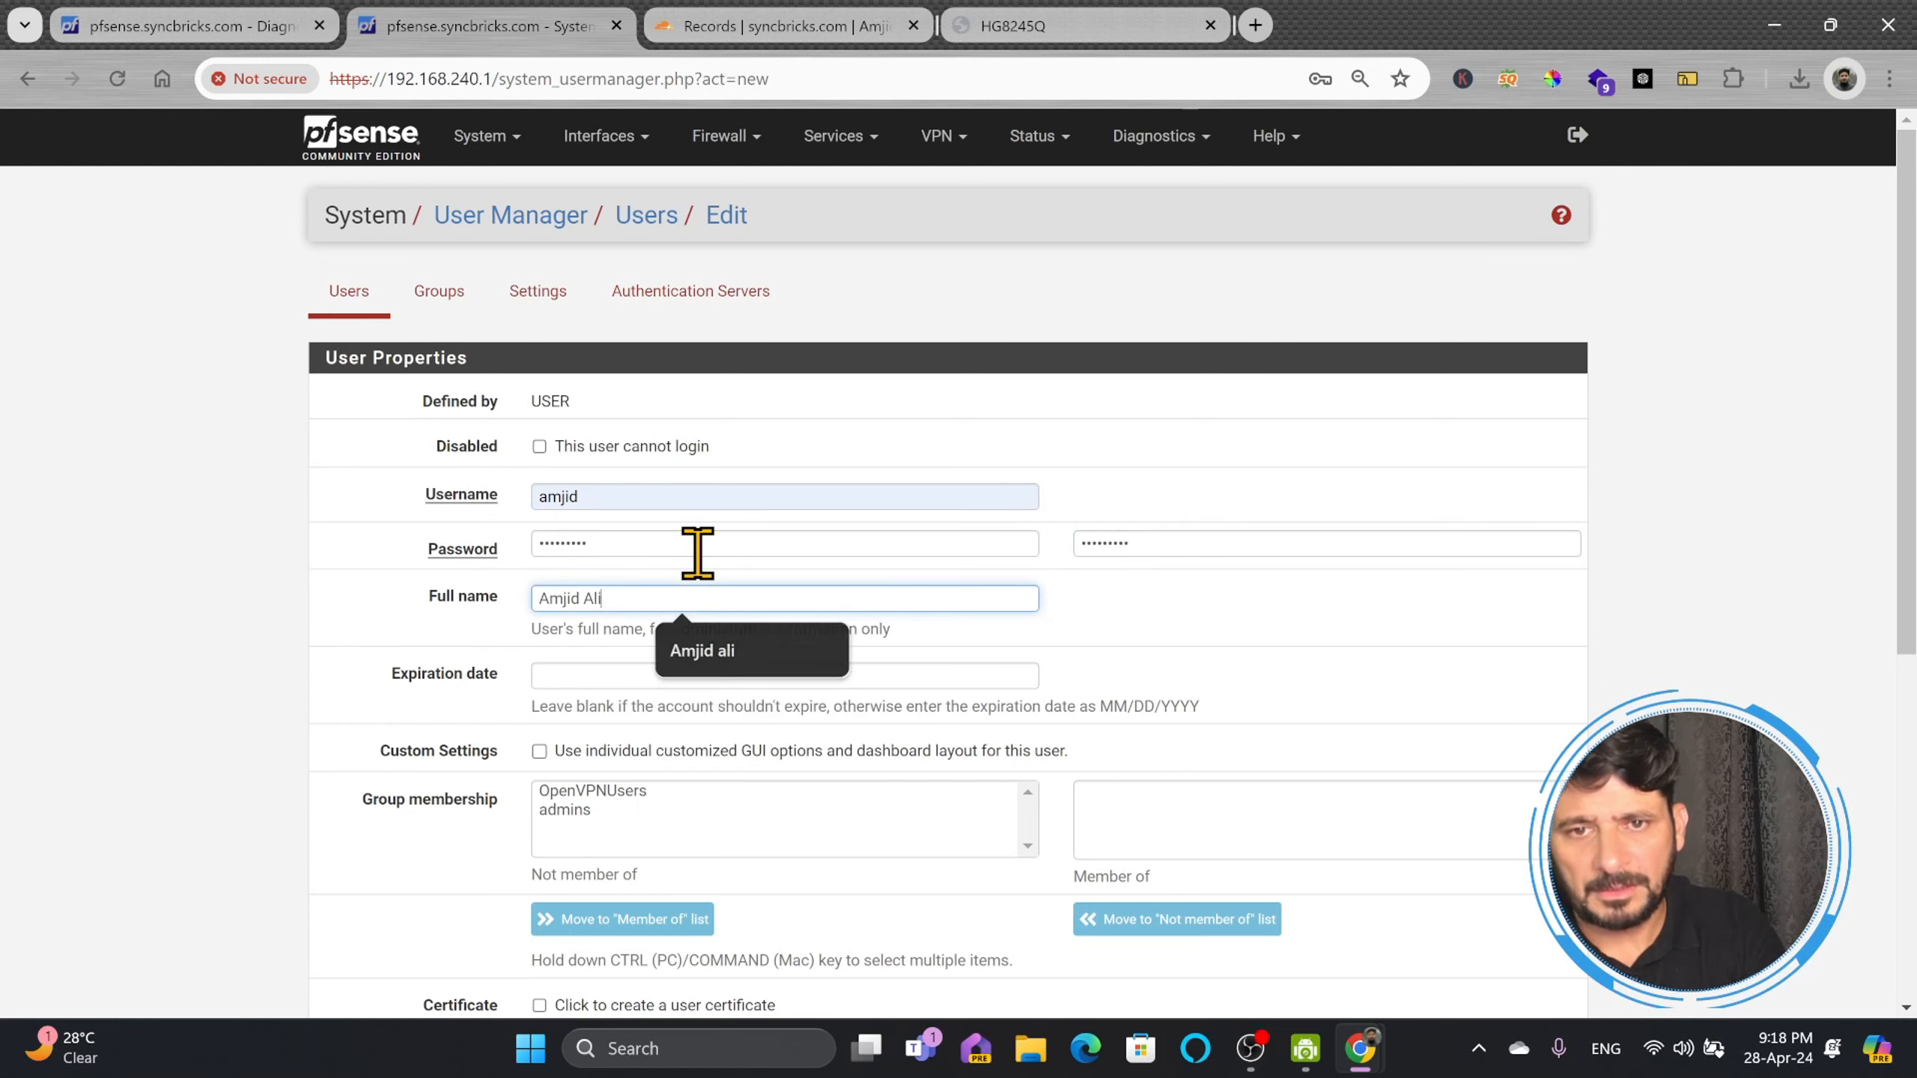
{"action": "key", "text": "Tab"}
Step: Make the user a member of OpenVPNUsers and save the account
{"action": "left_click", "coordinate": [1133, 710]}
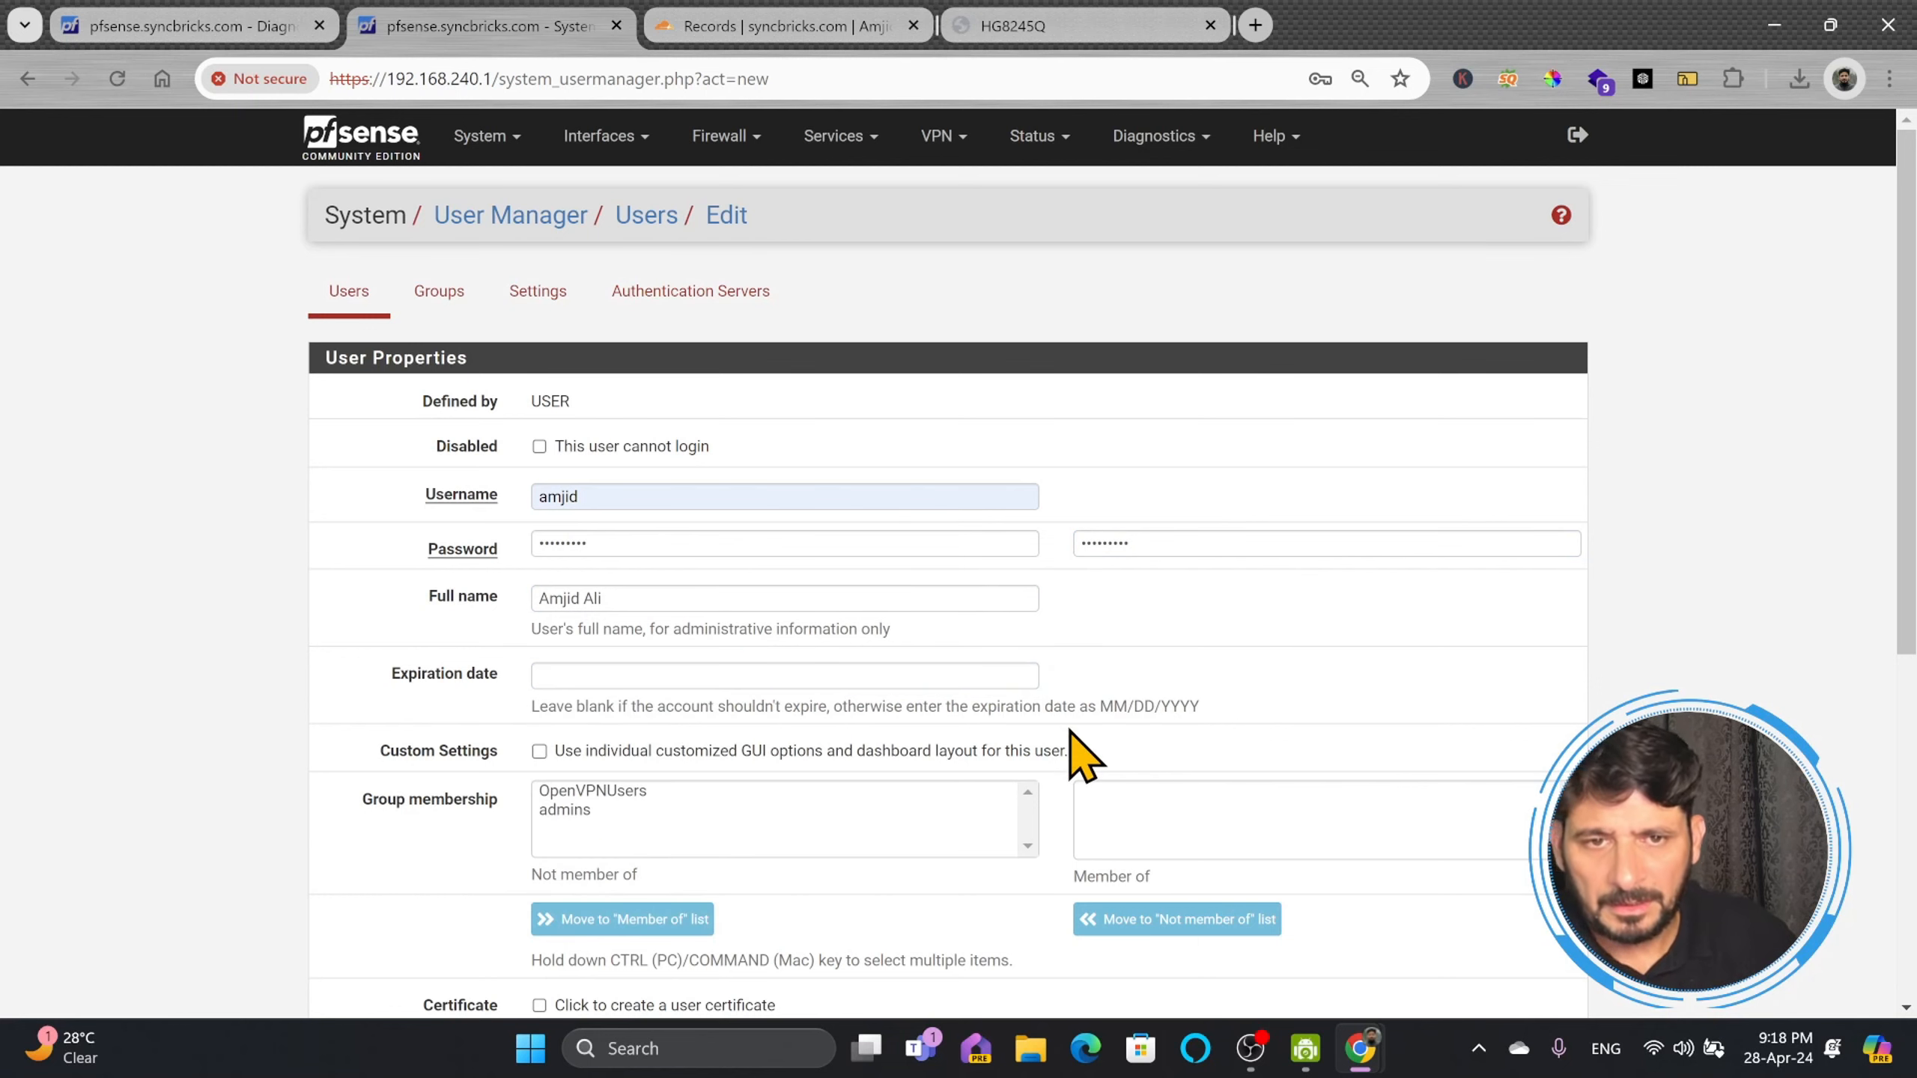
{"action": "scroll", "coordinate": [929, 725], "scroll_direction": "down", "scroll_amount": 3}
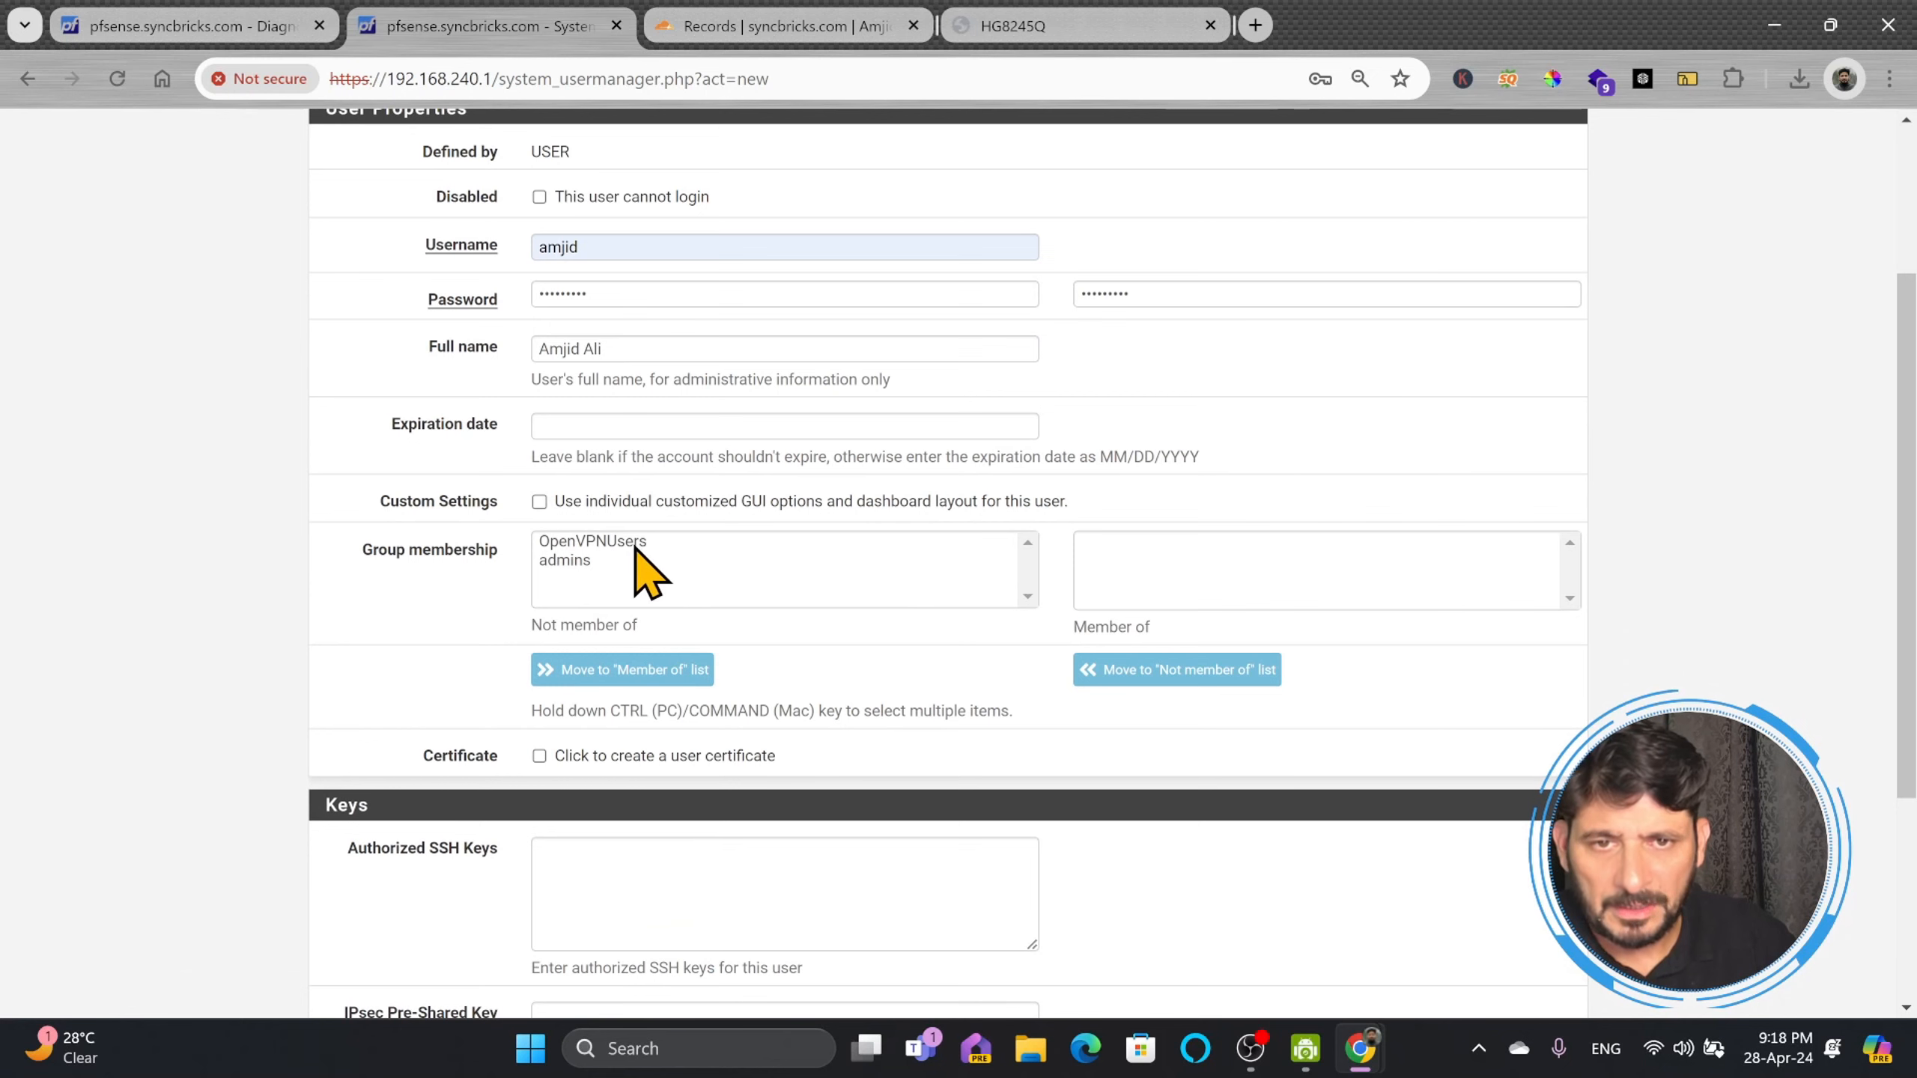
{"action": "left_click", "coordinate": [634, 547]}
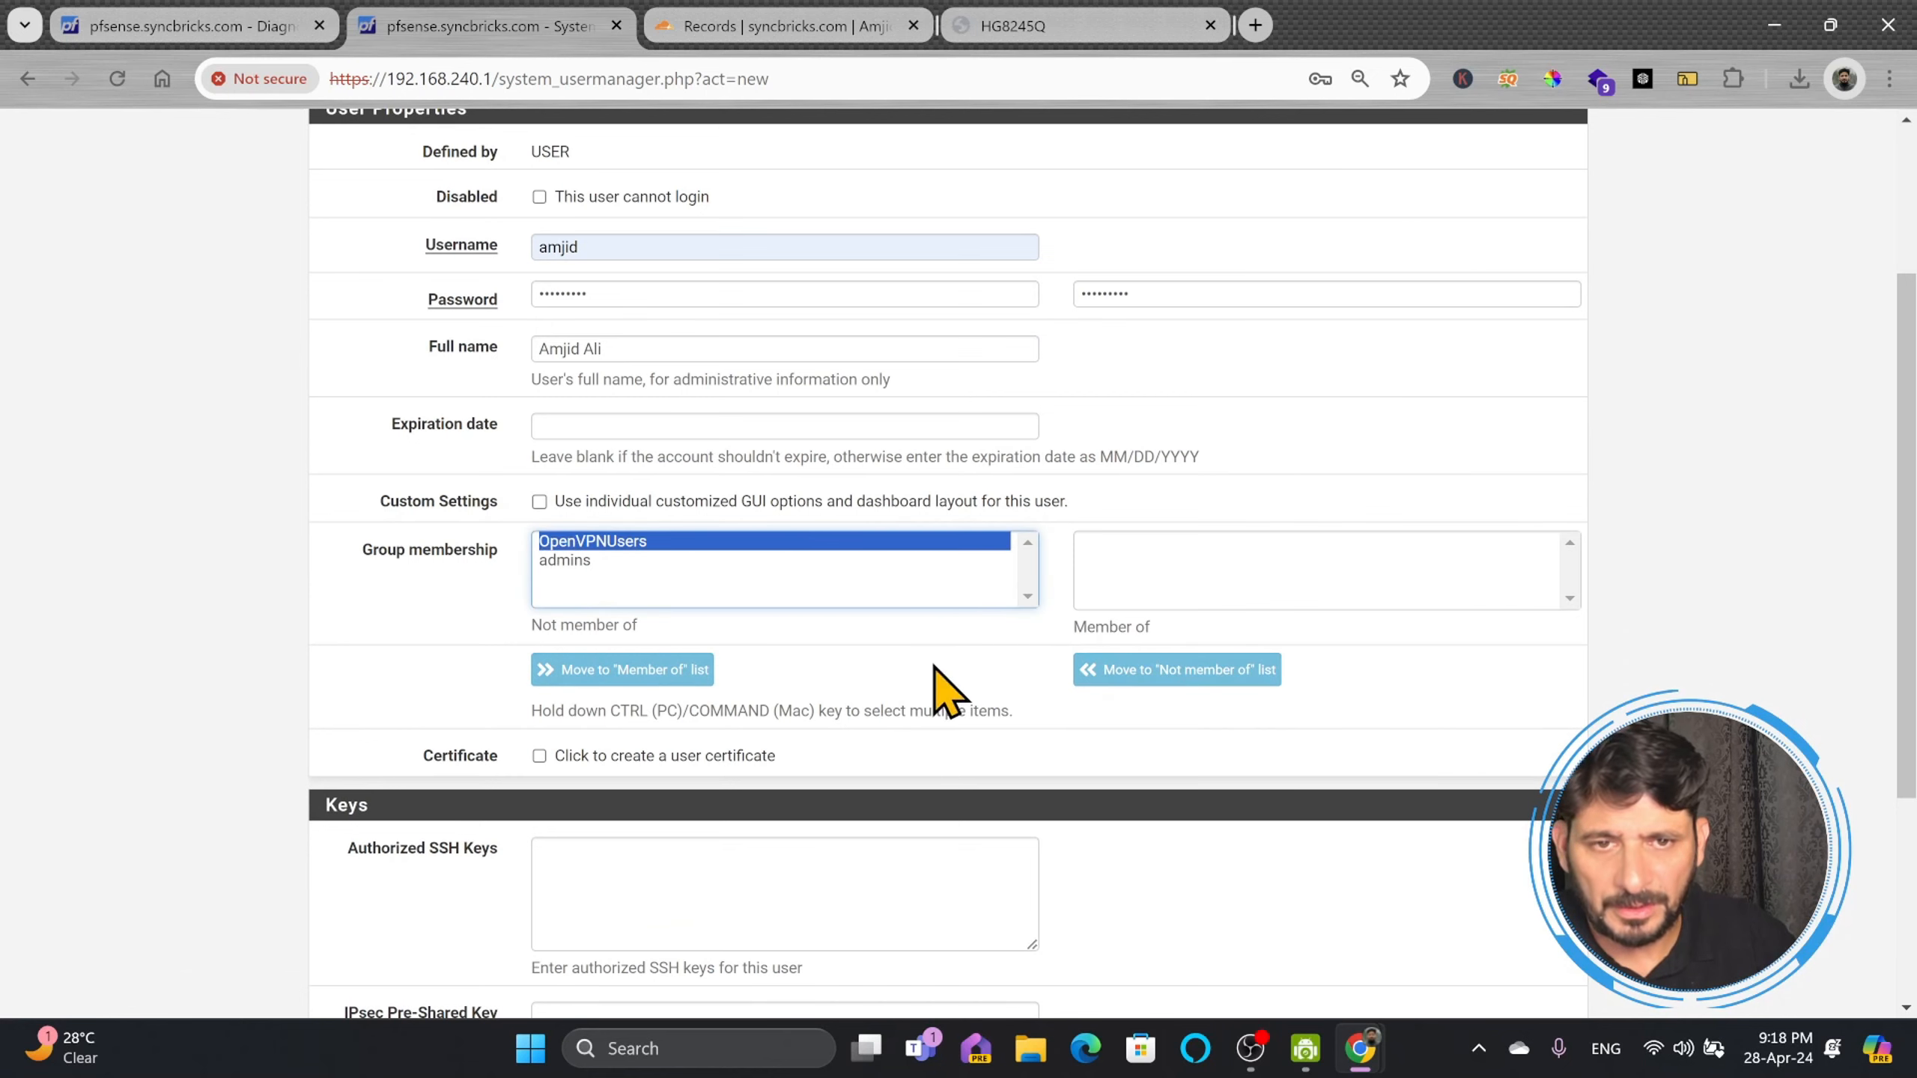
{"action": "left_click", "coordinate": [639, 669]}
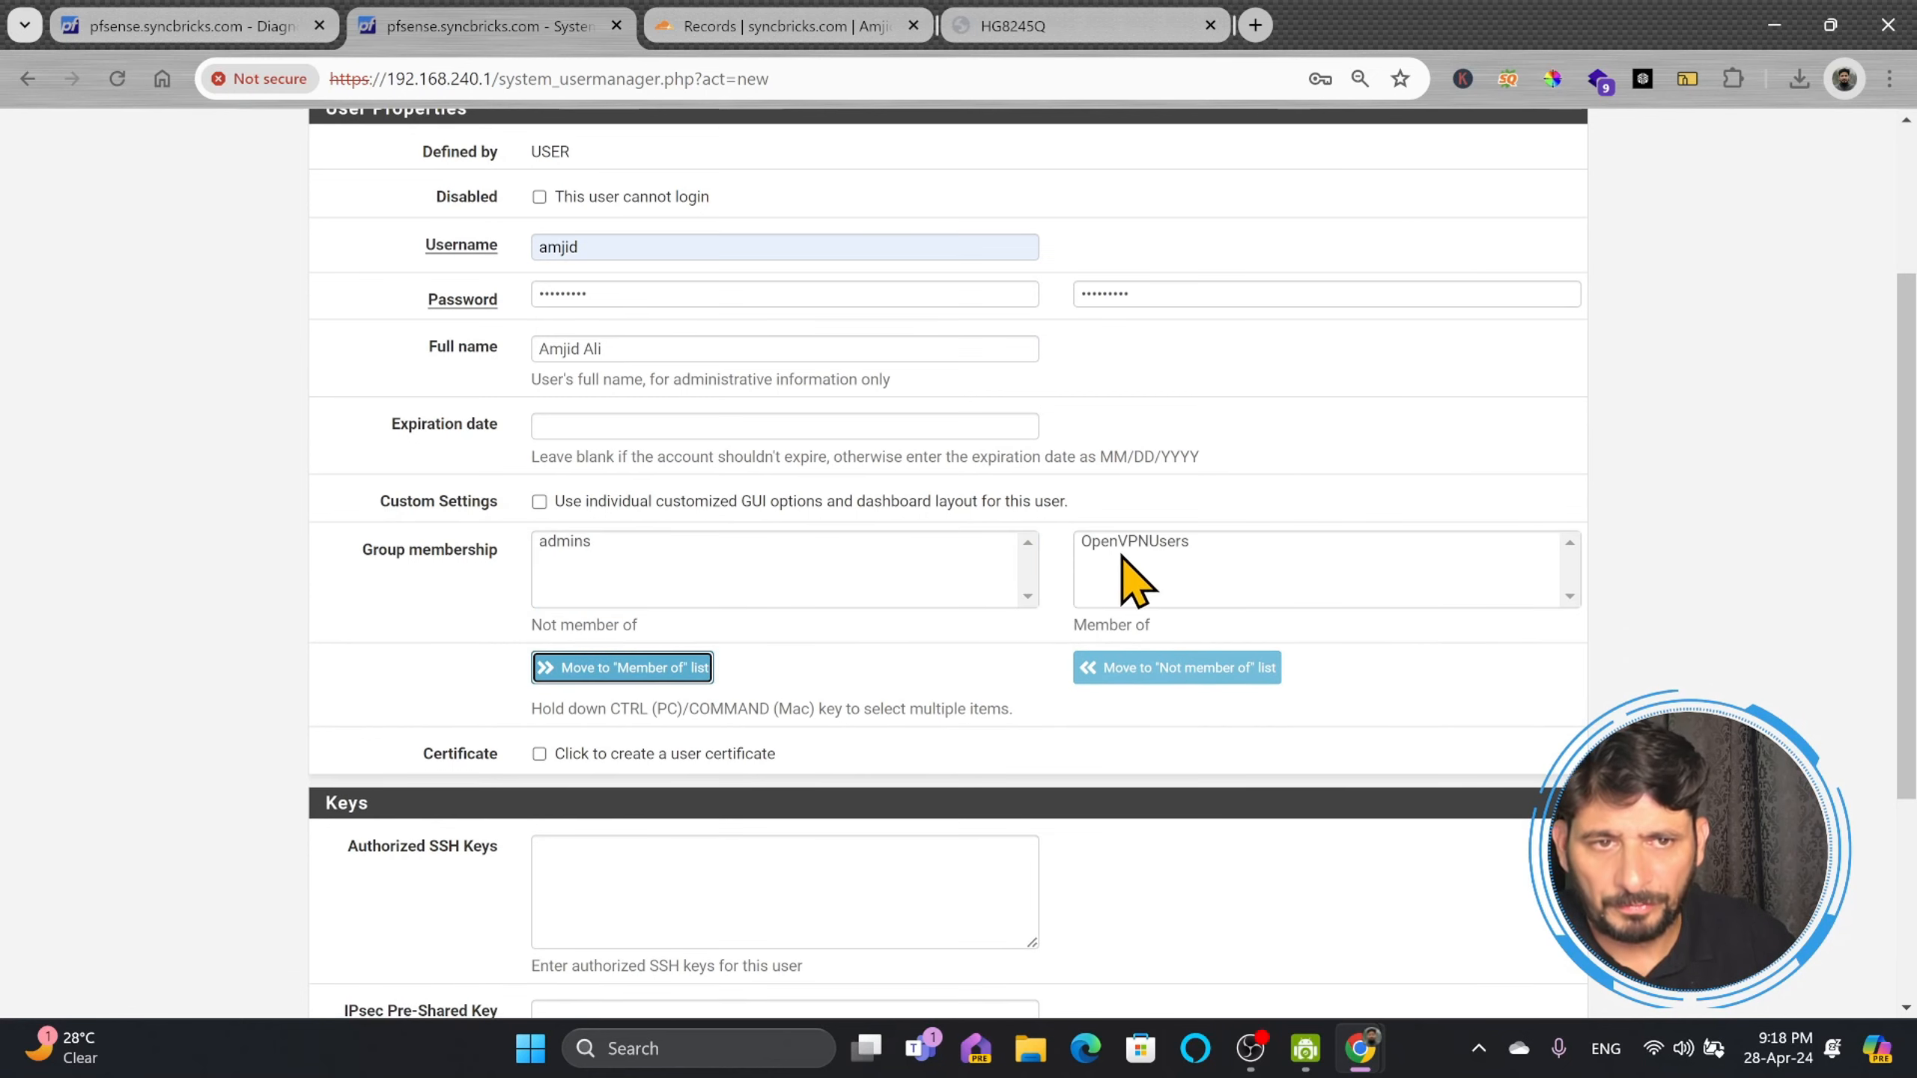
{"action": "scroll", "coordinate": [943, 656], "scroll_direction": "down", "scroll_amount": 4}
{"action": "left_click", "coordinate": [581, 903]}
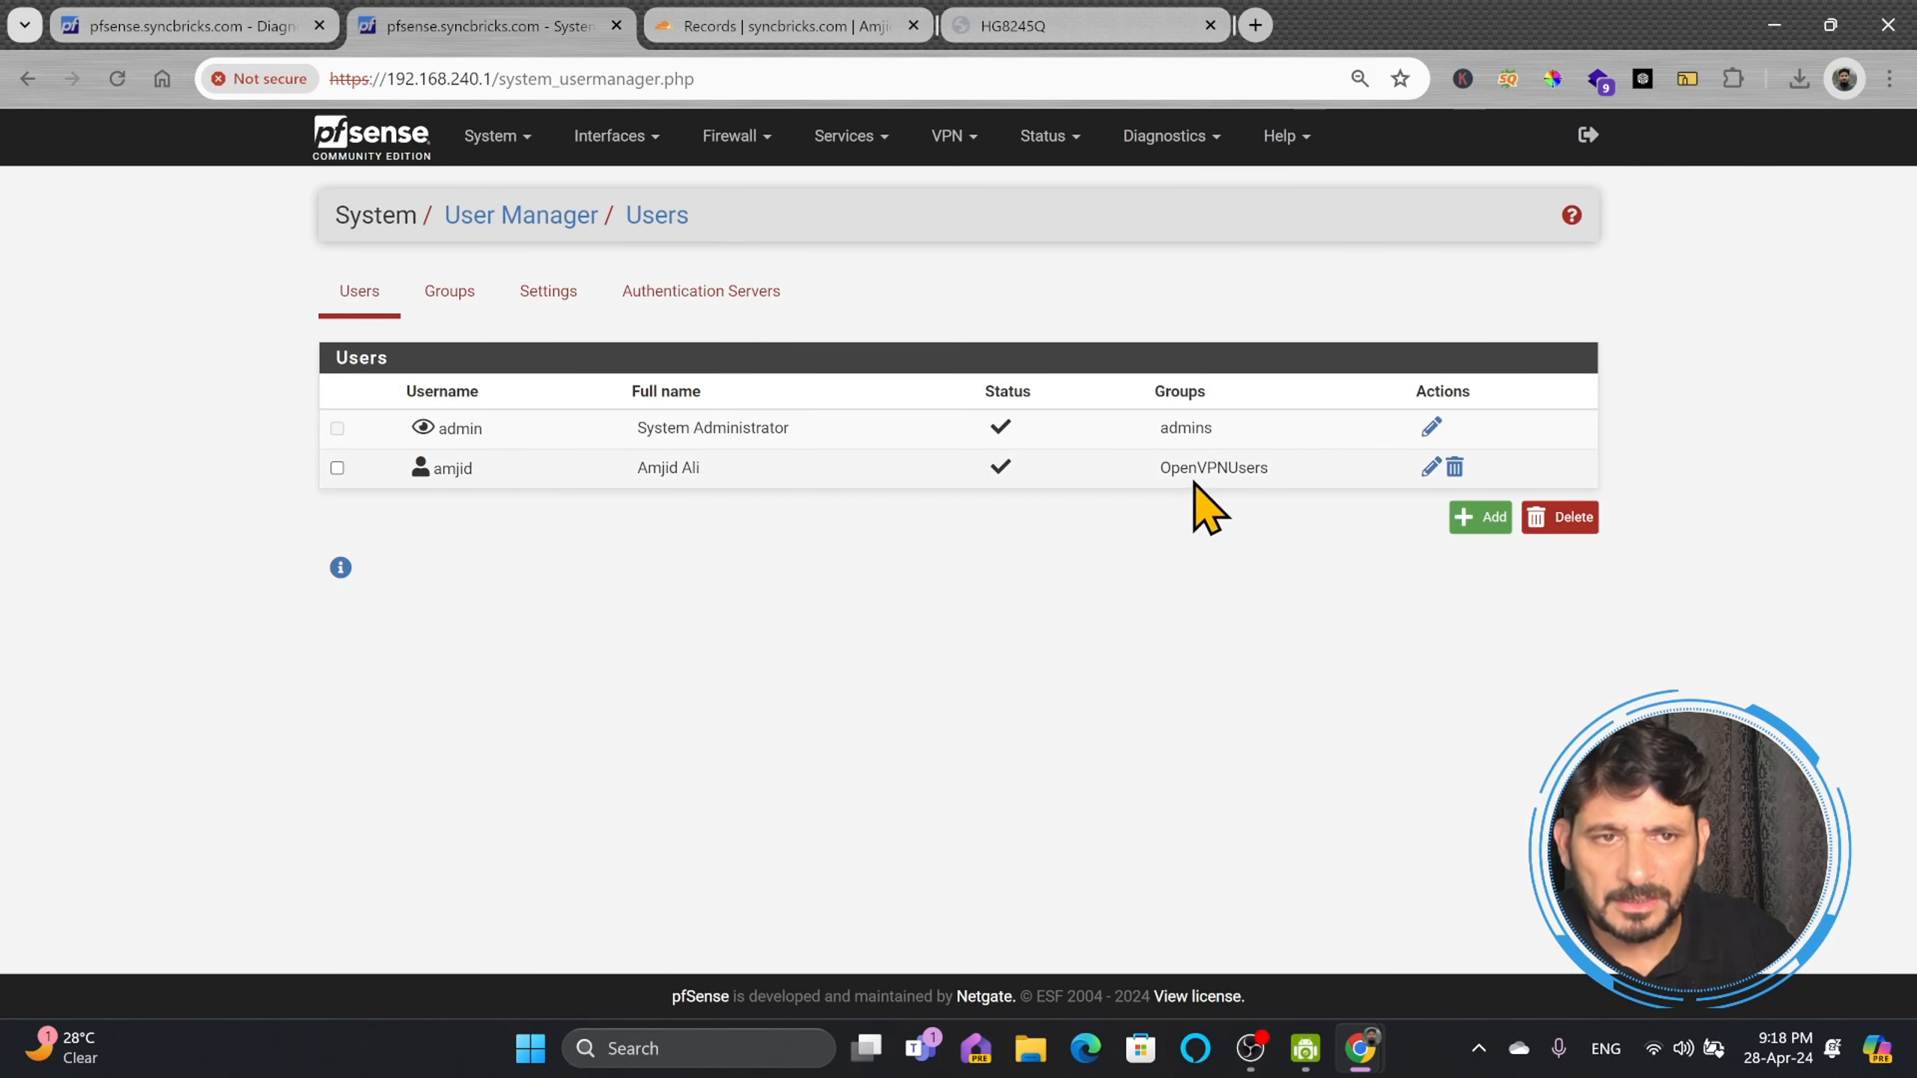
{"action": "left_click", "coordinate": [951, 149]}
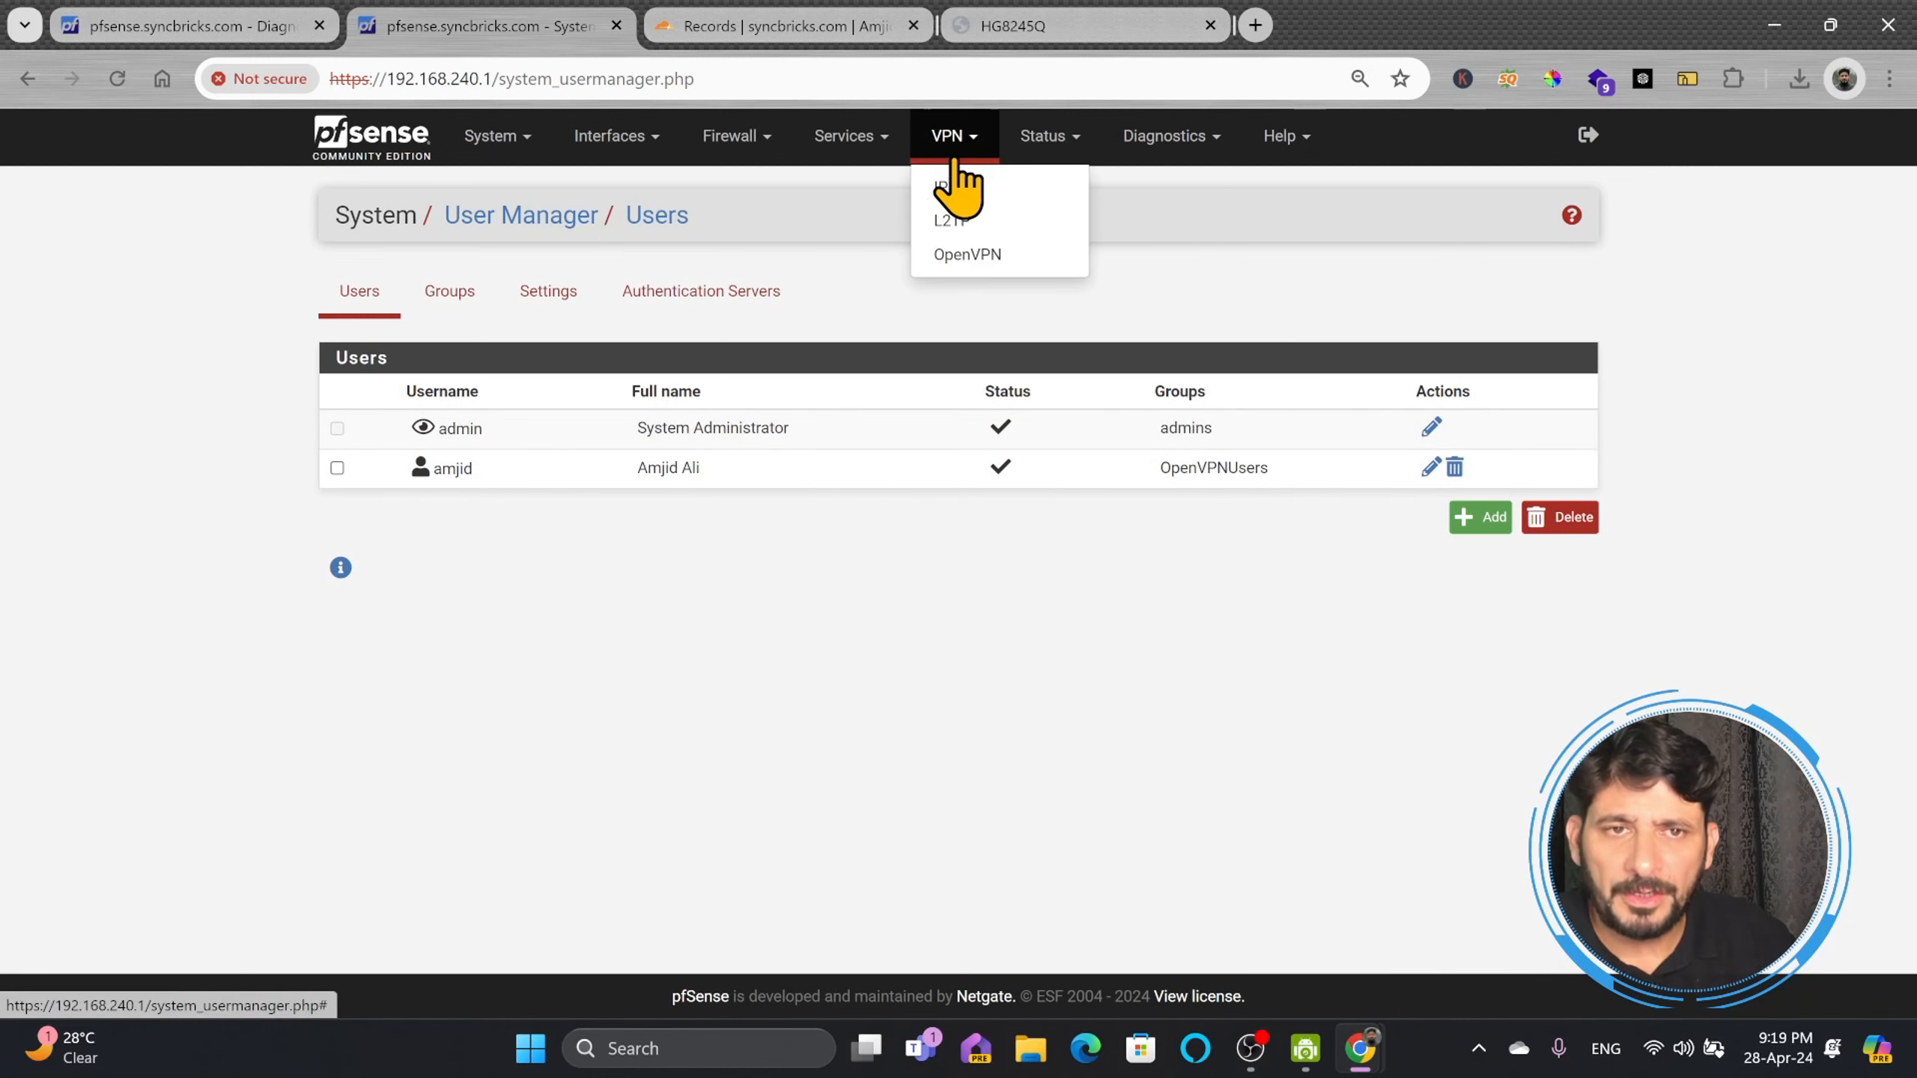
{"action": "left_click", "coordinate": [967, 257]}
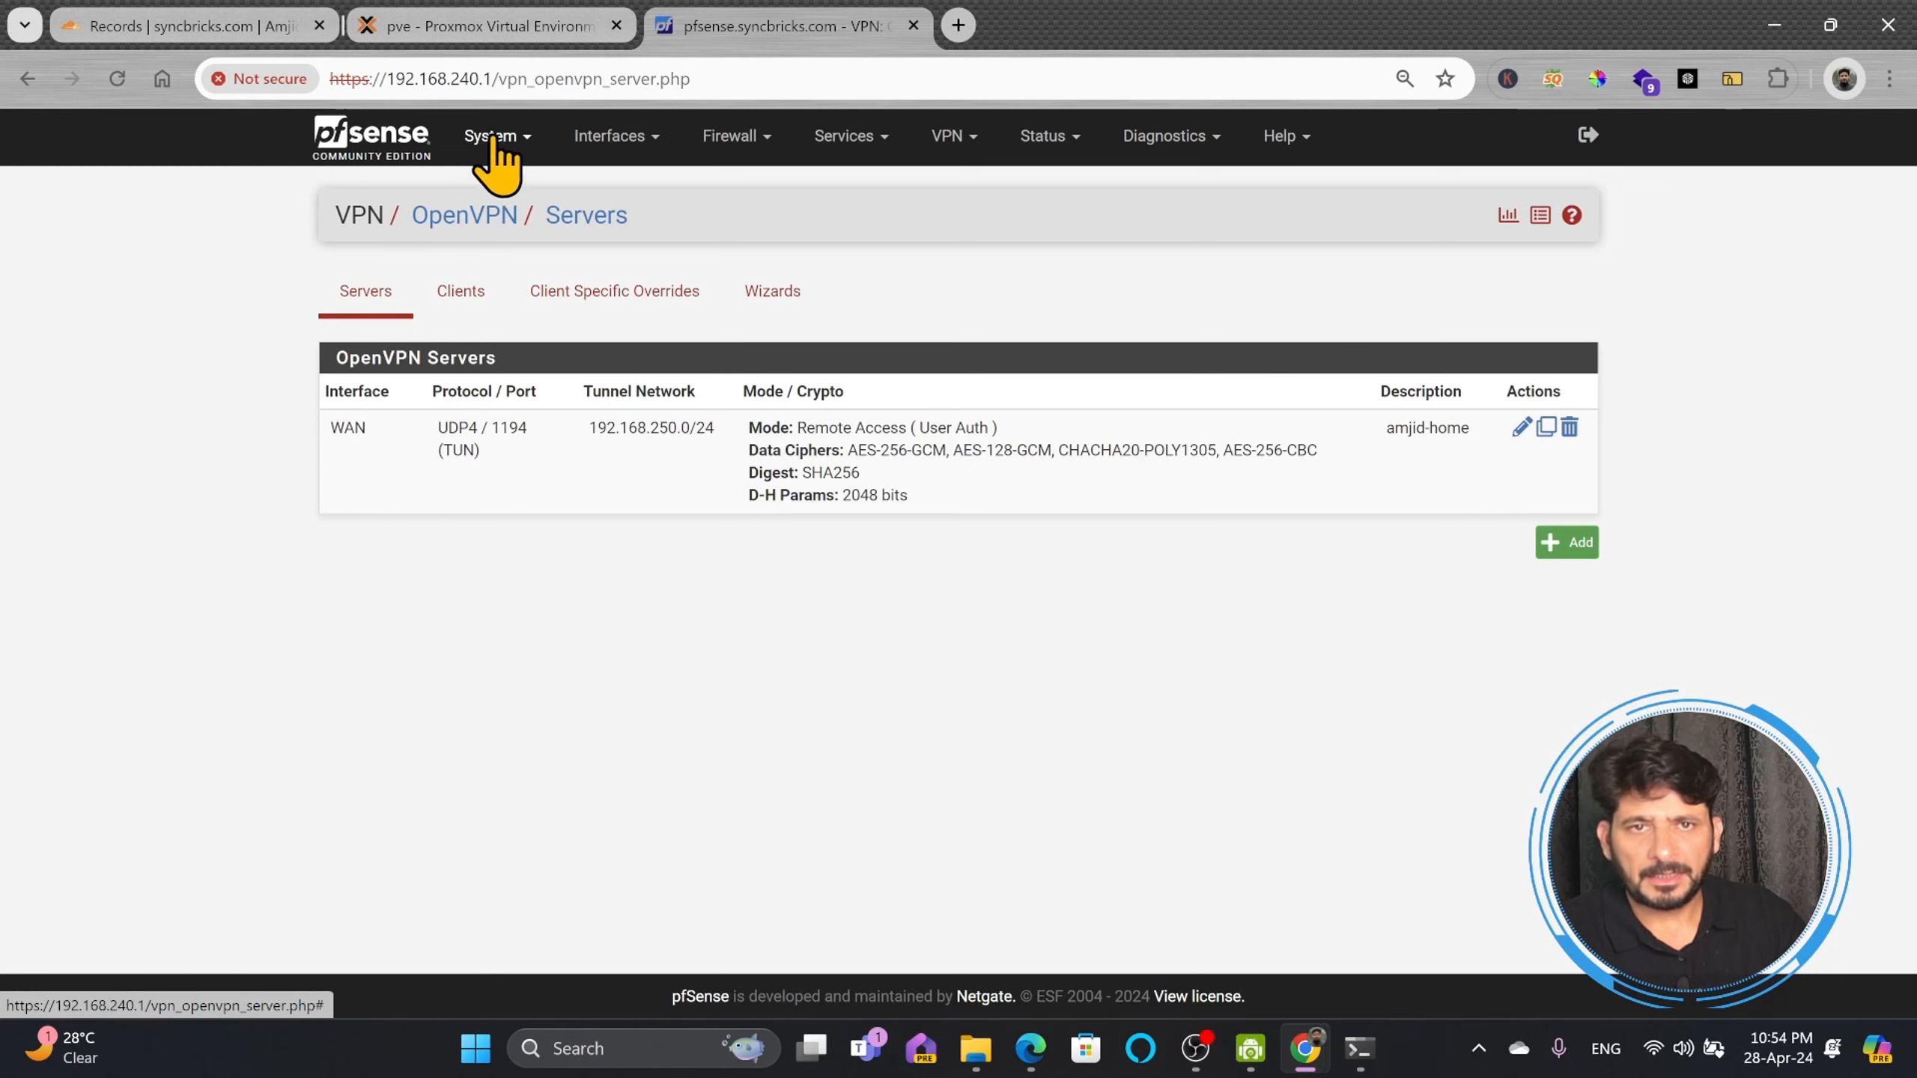
{"action": "left_click", "coordinate": [497, 138]}
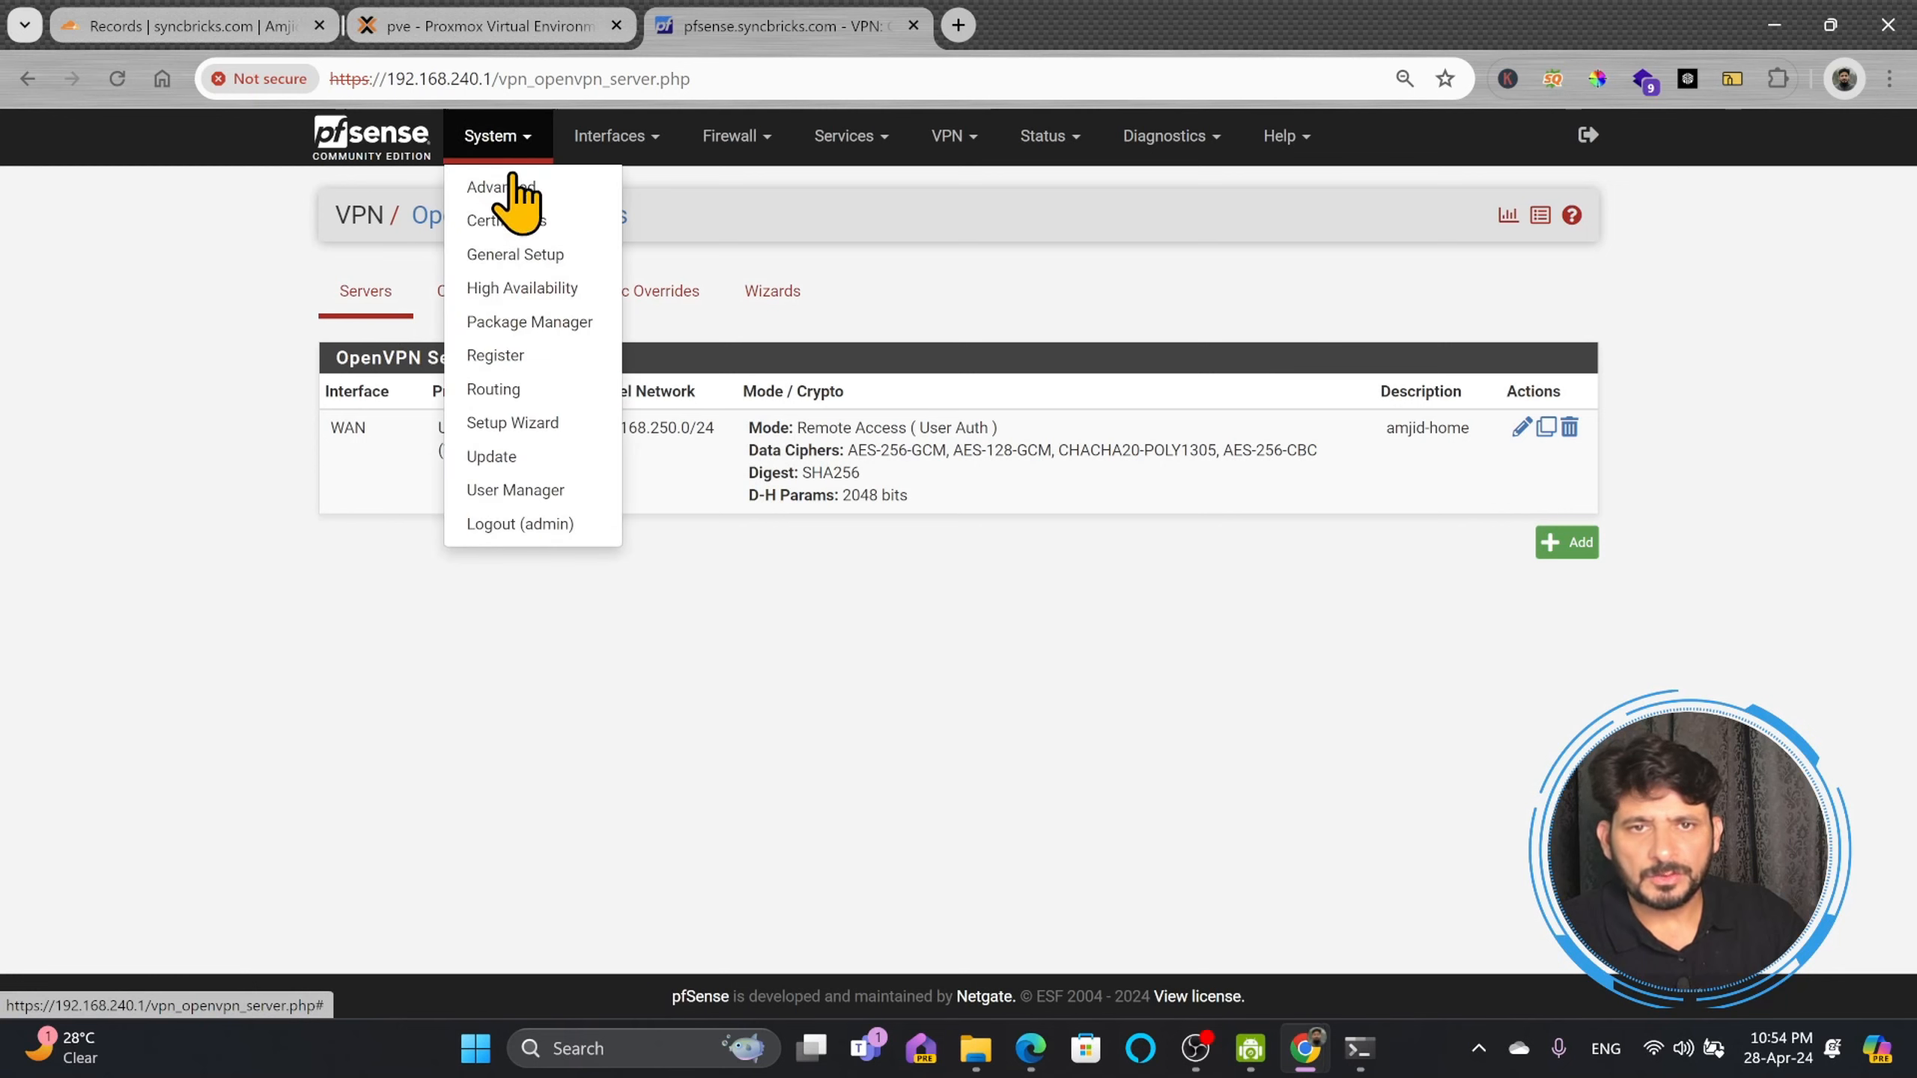
{"action": "left_click", "coordinate": [498, 490]}
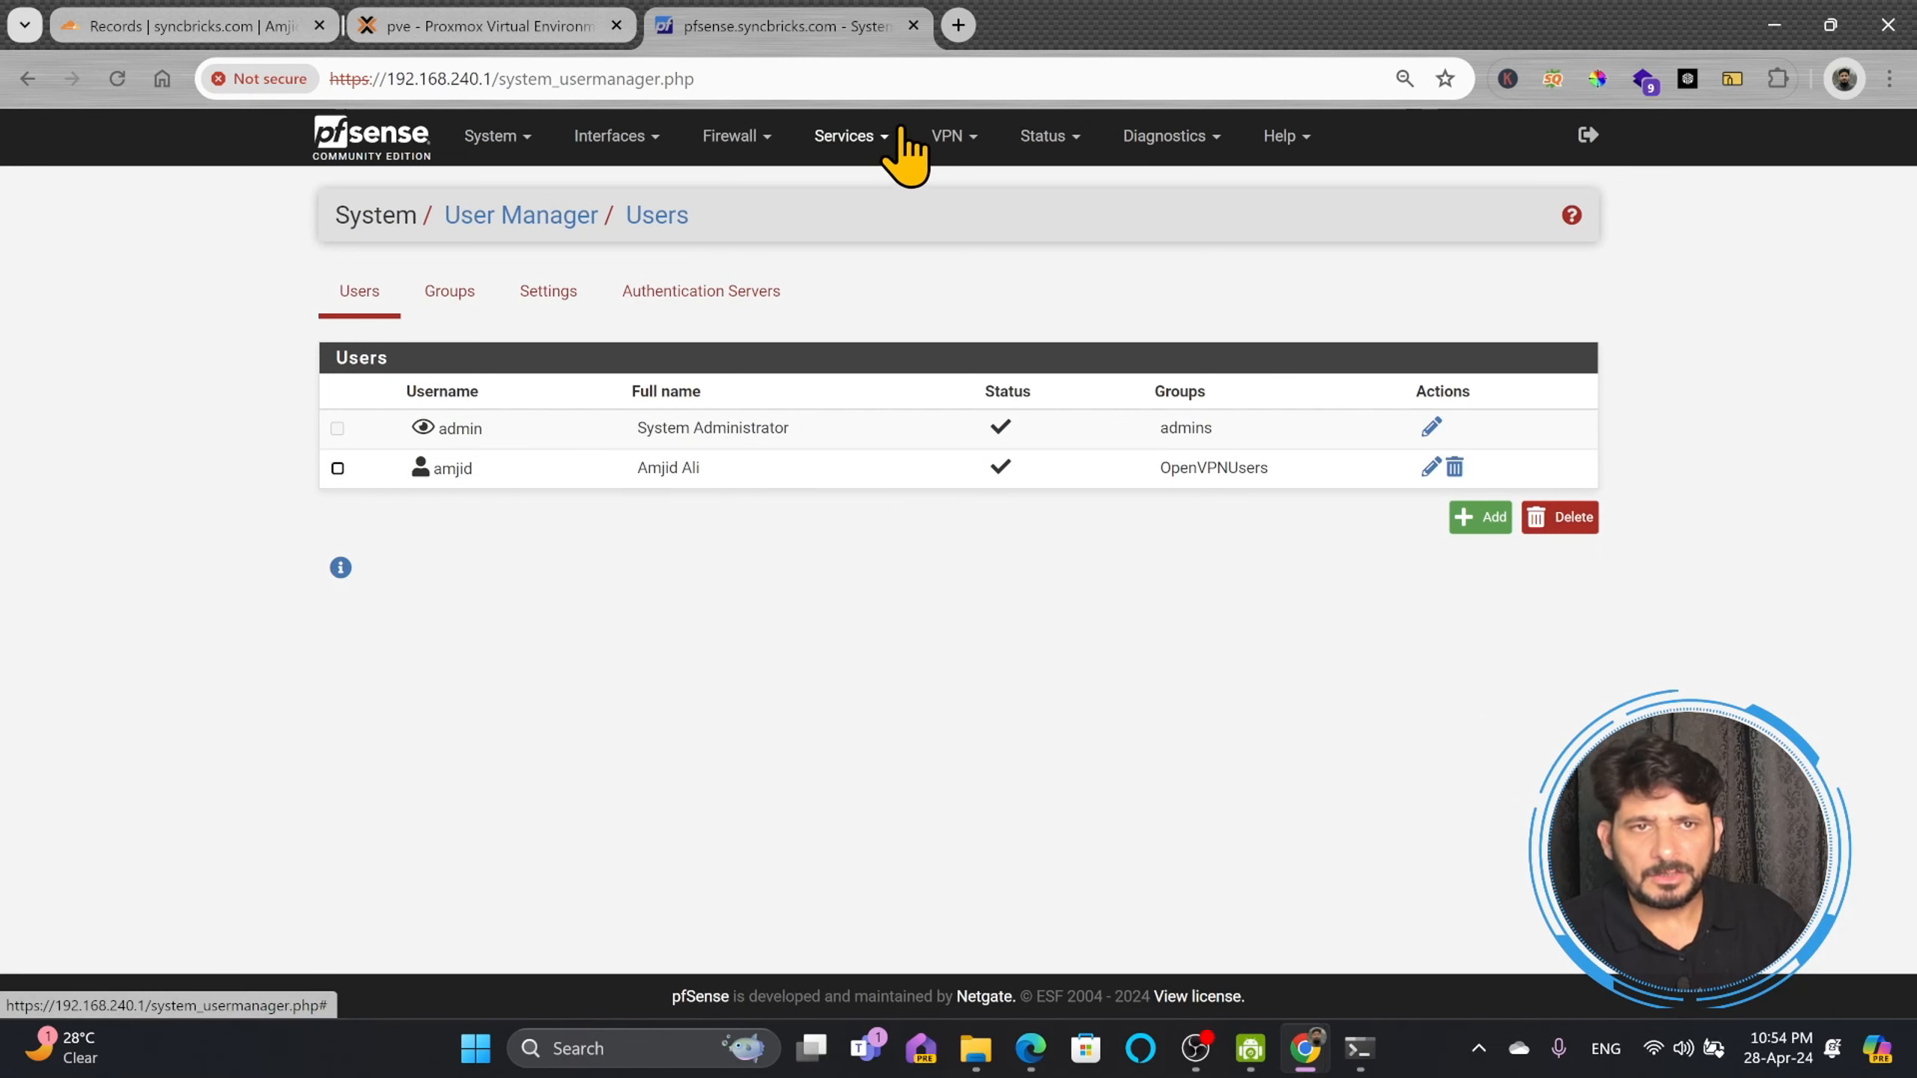
{"action": "left_click", "coordinate": [944, 136]}
{"action": "left_click", "coordinate": [966, 257]}
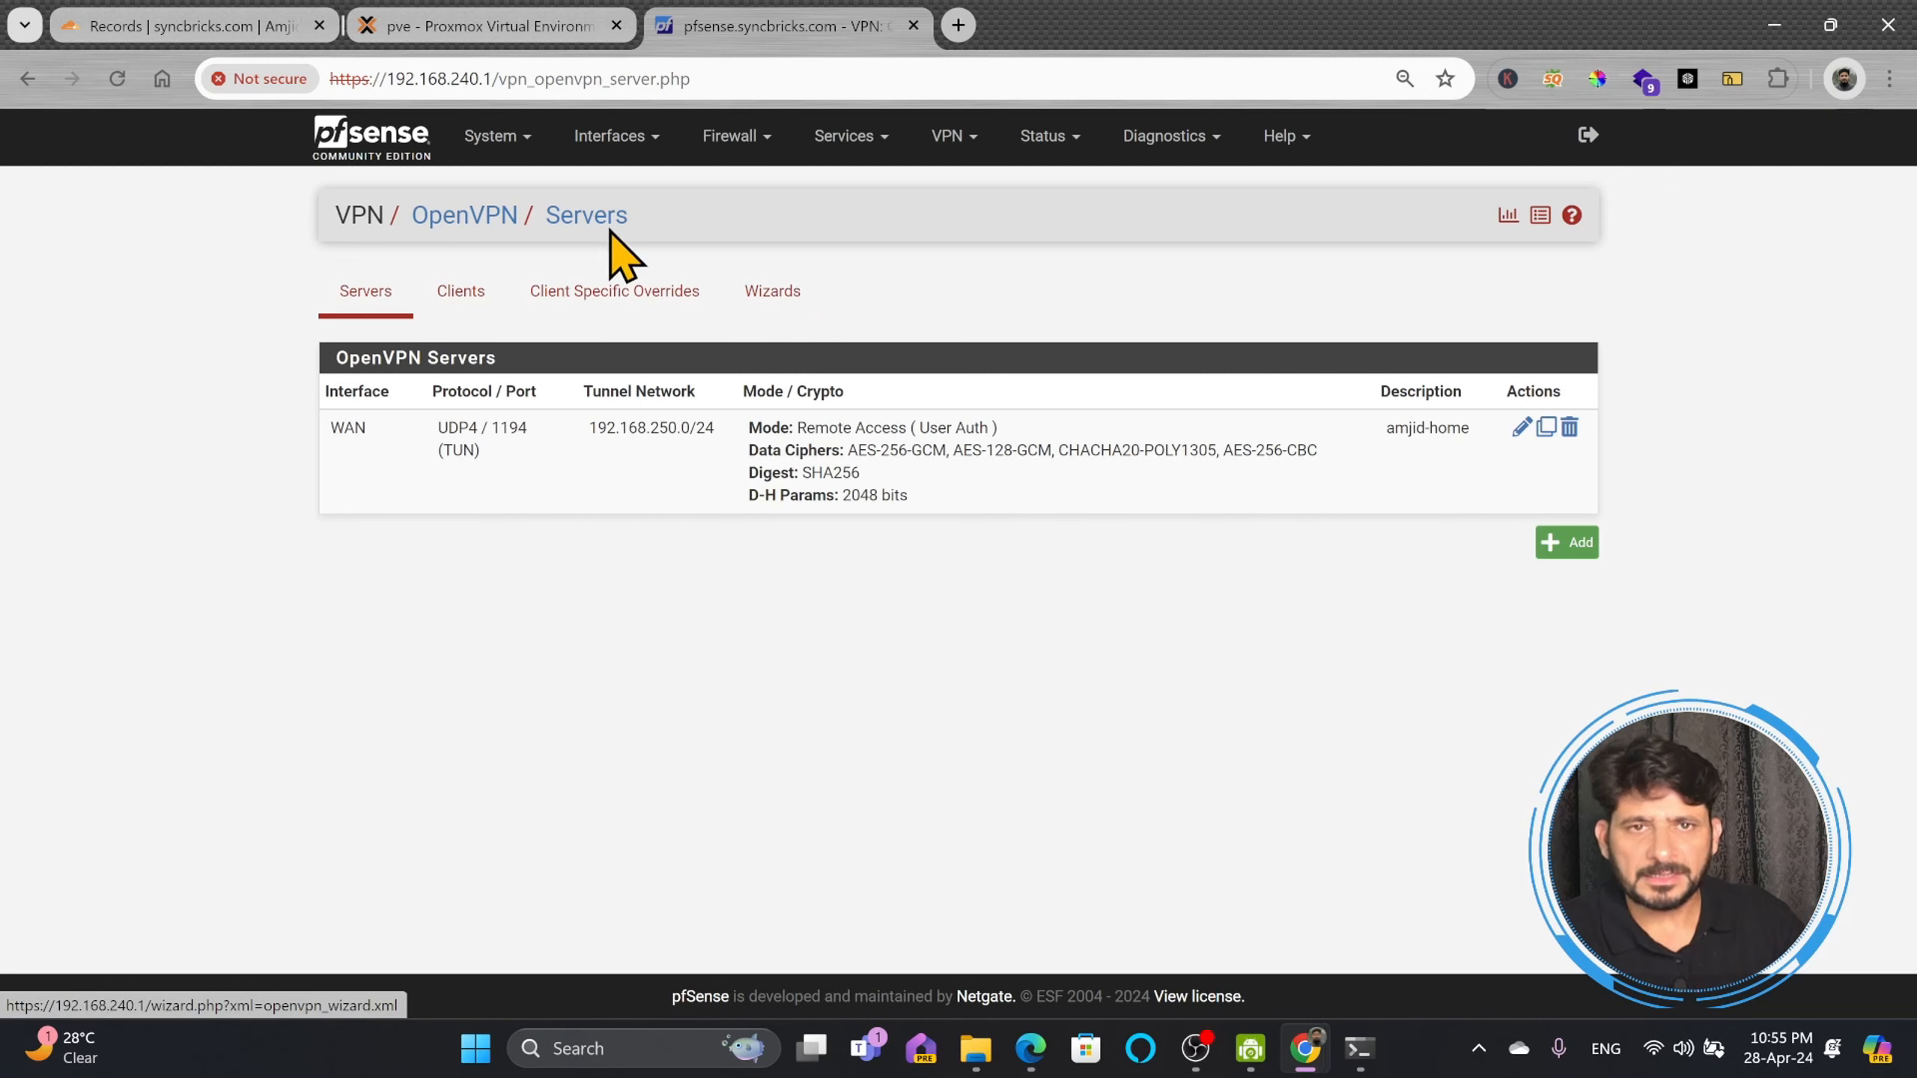
{"action": "left_click", "coordinate": [514, 143]}
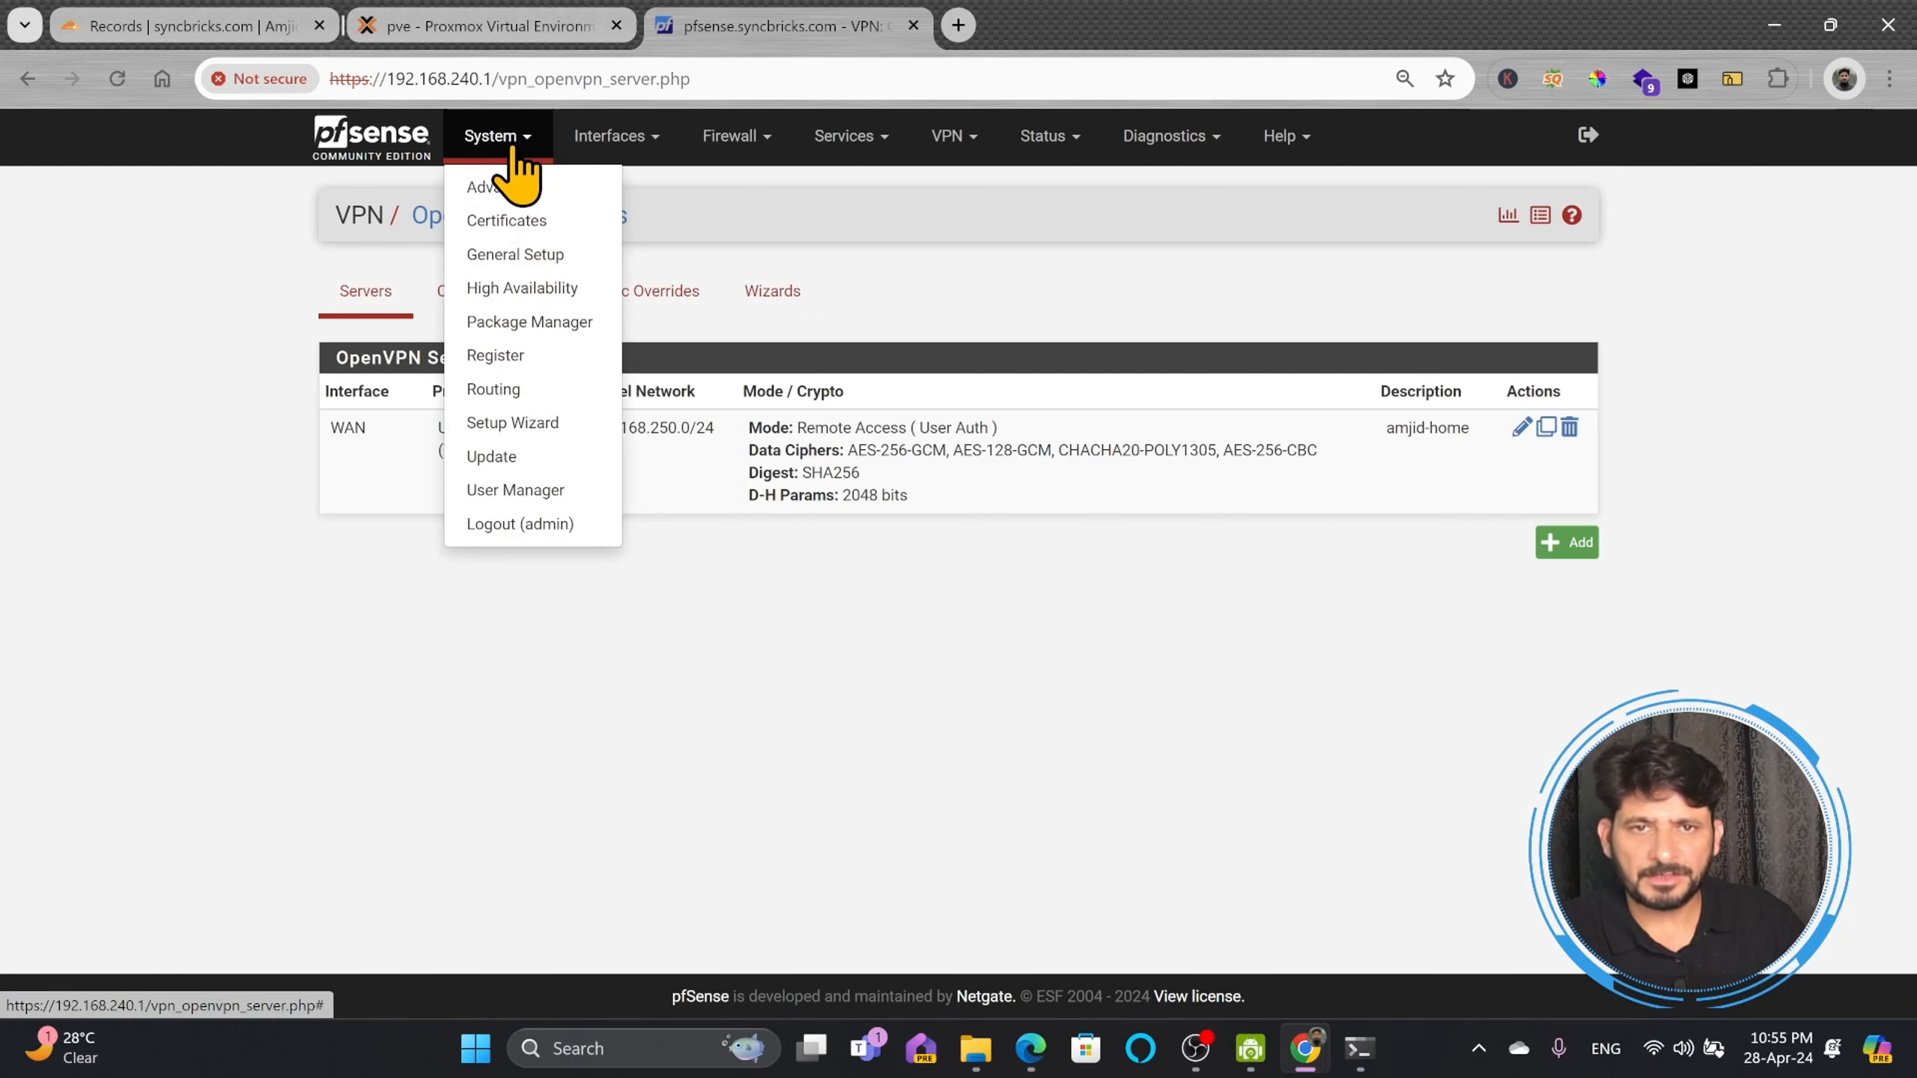
{"action": "left_click", "coordinate": [974, 256]}
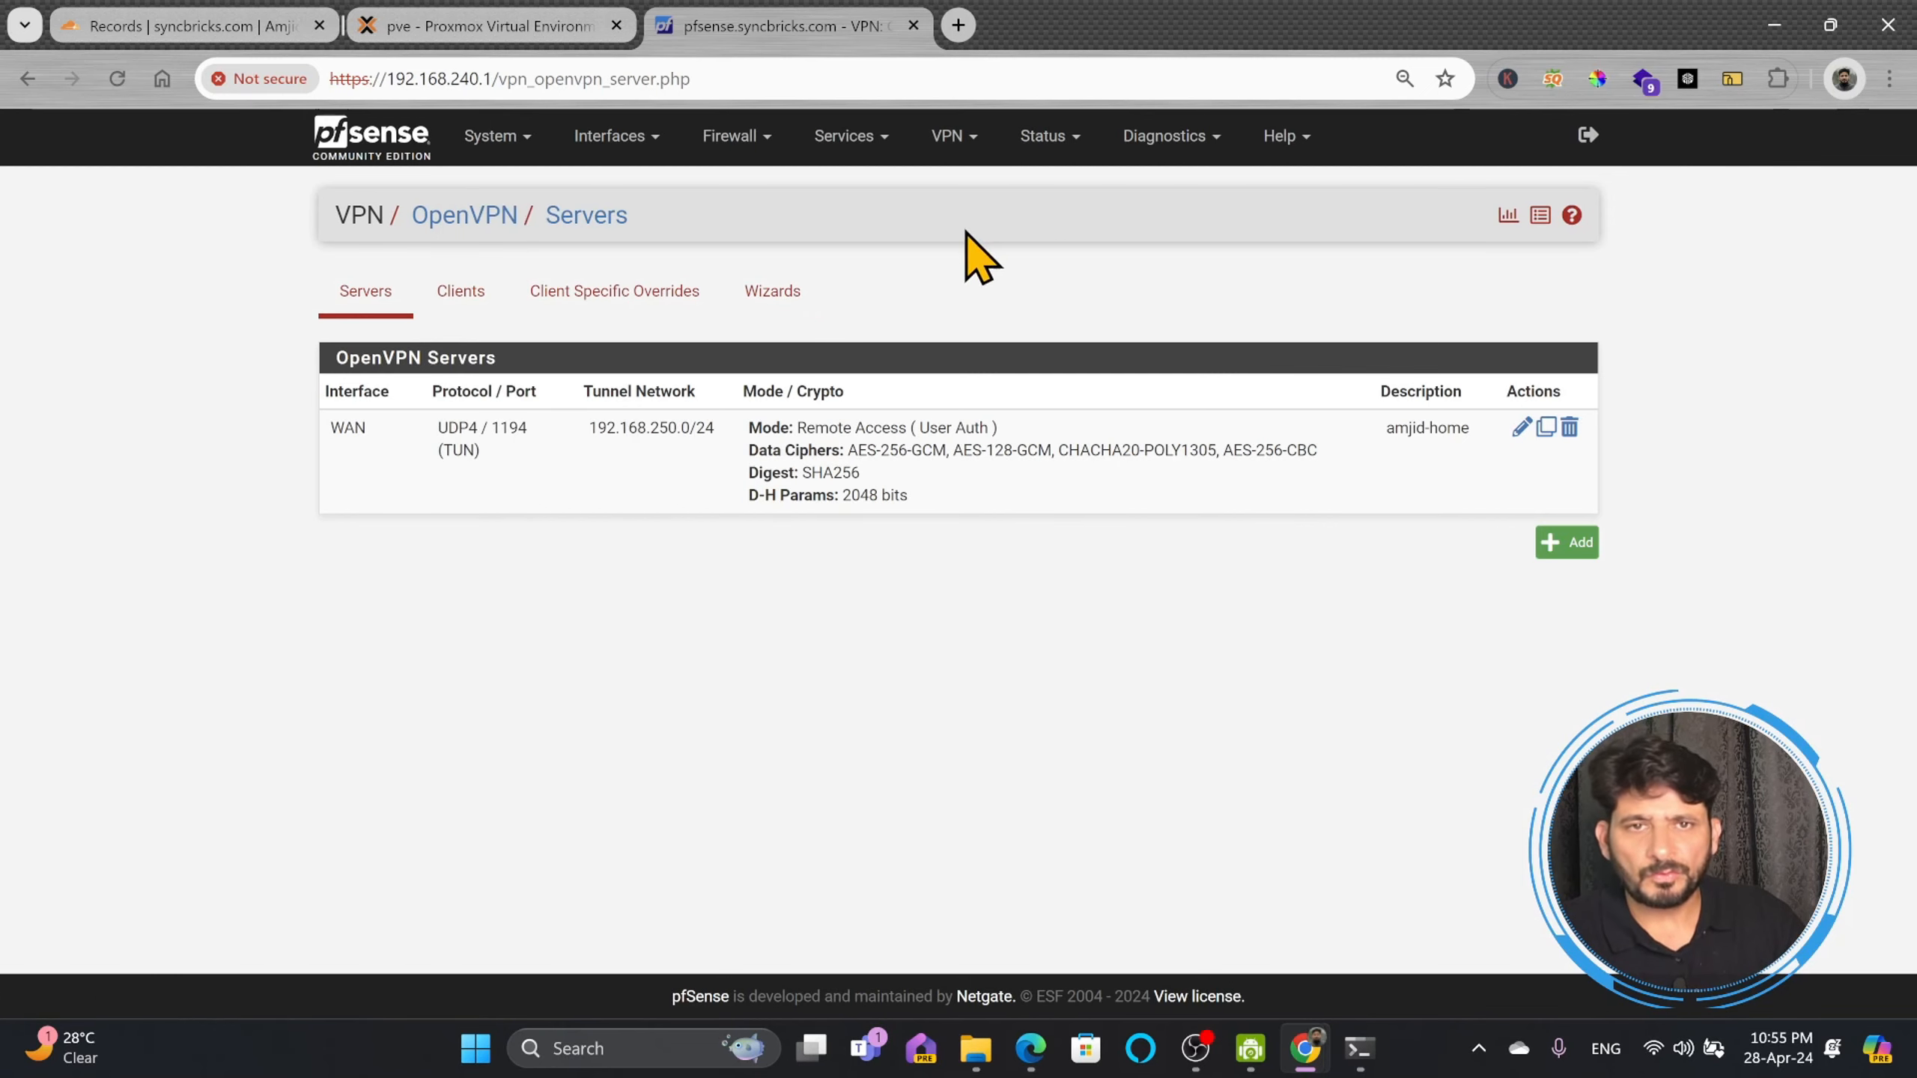
{"action": "left_click", "coordinate": [495, 155]}
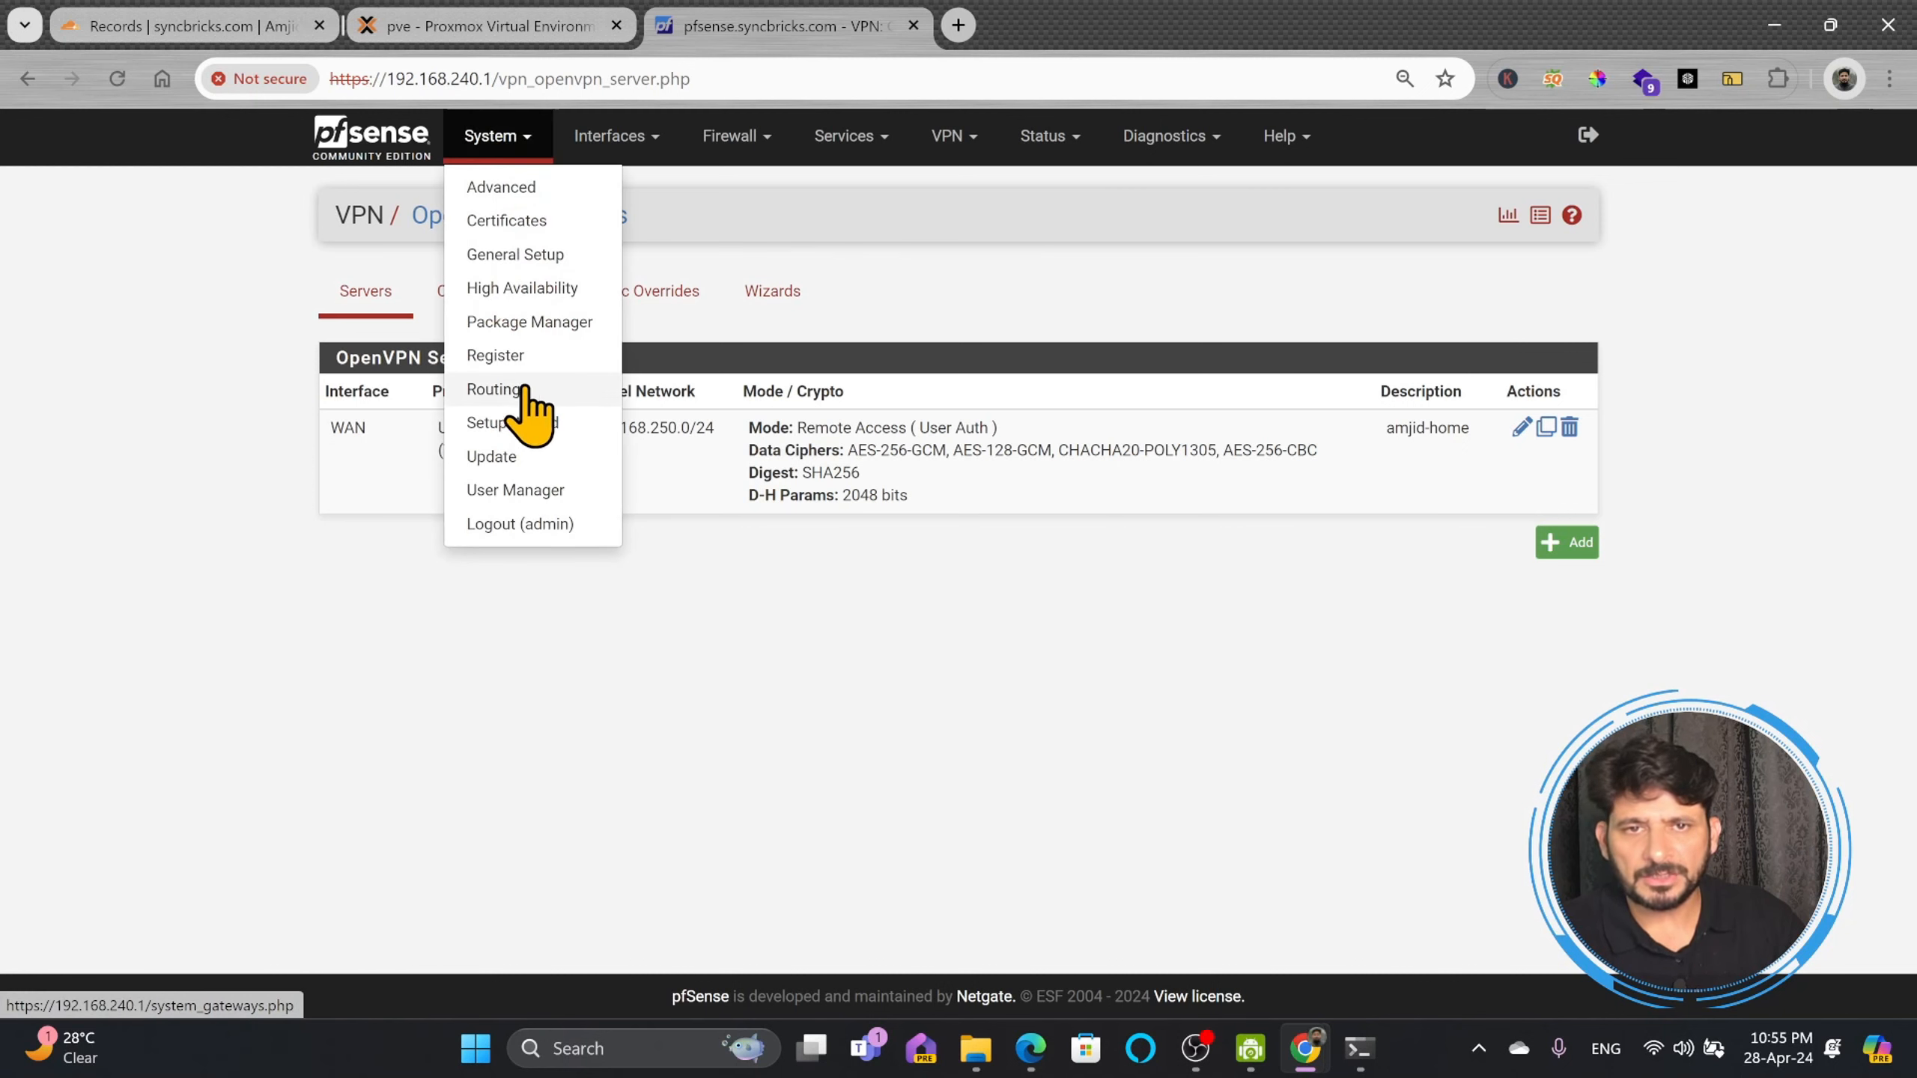
{"action": "left_click", "coordinate": [521, 322]}
{"action": "left_click", "coordinate": [563, 293]}
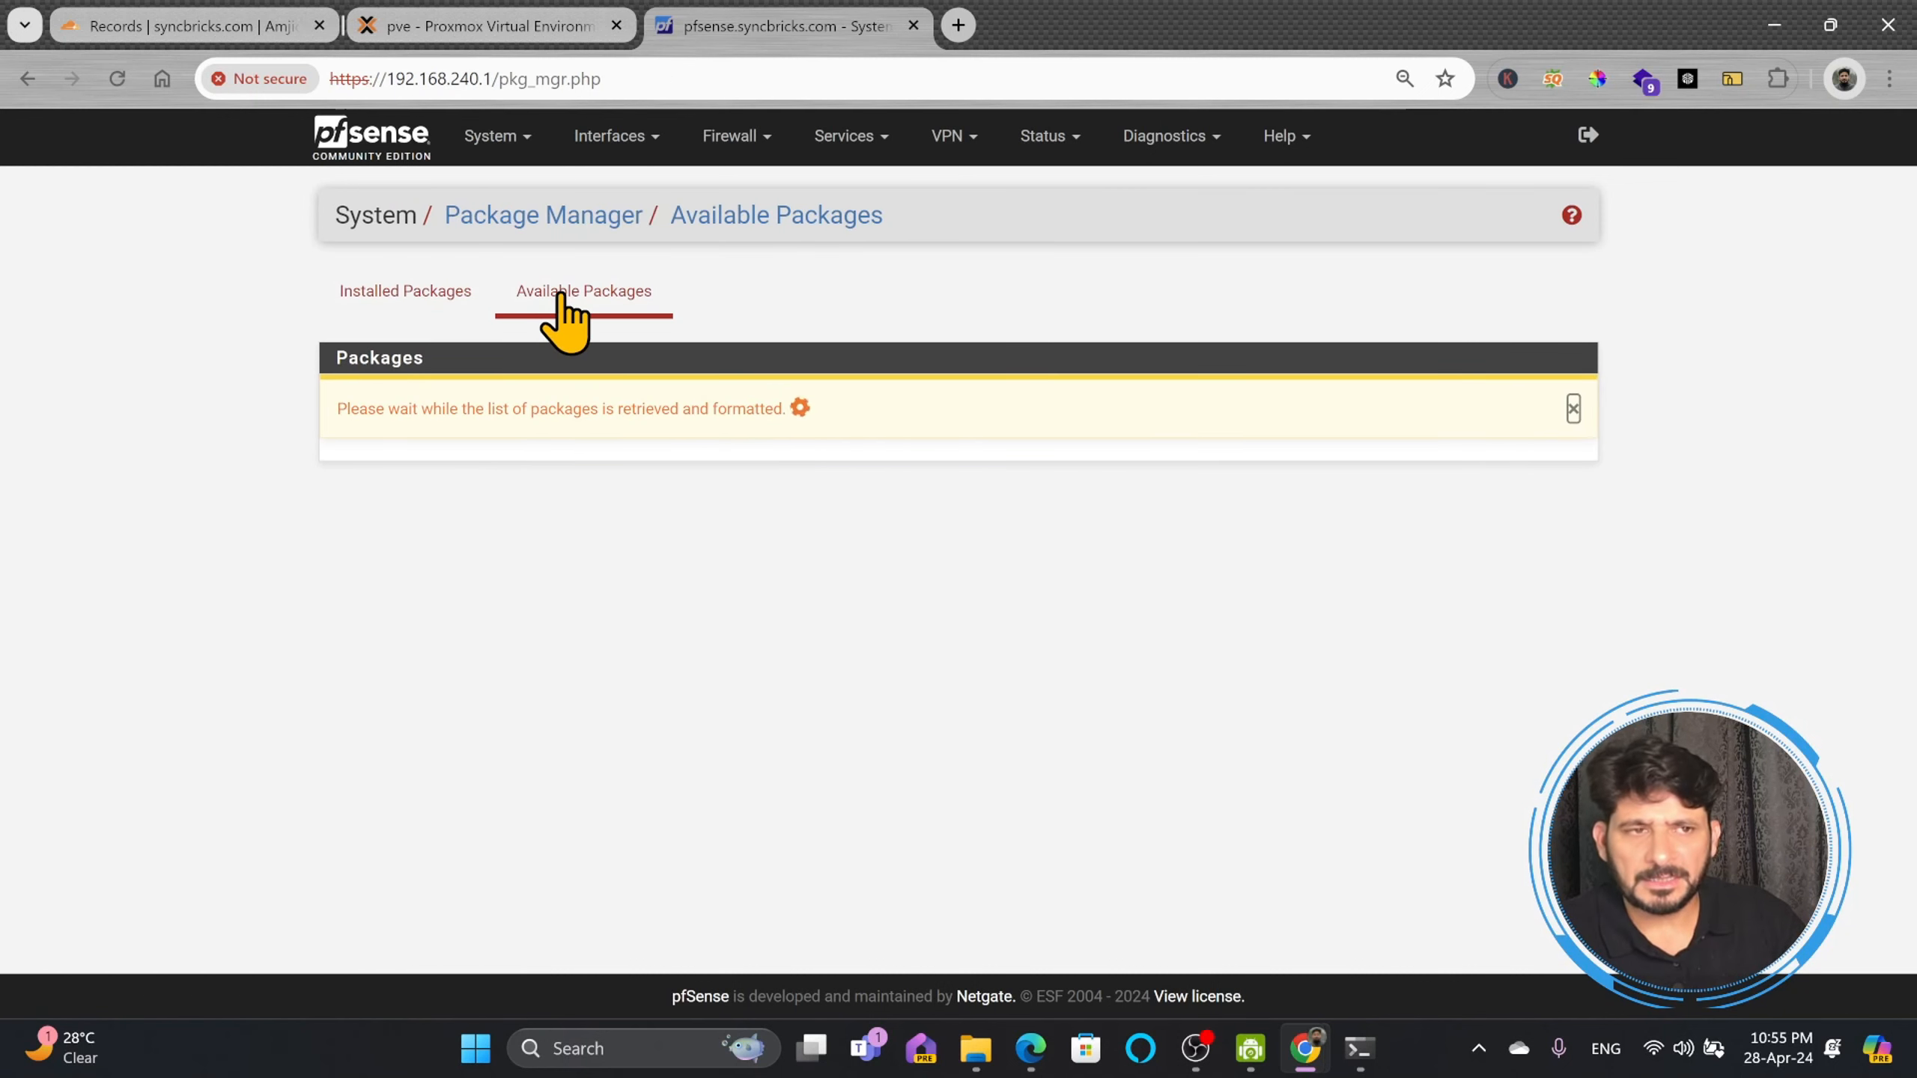
Step: Search packages for 'openvpn', install openvpn-client-export, and view the Installed Packages list
{"action": "scroll", "coordinate": [844, 442], "scroll_direction": "down", "scroll_amount": 1}
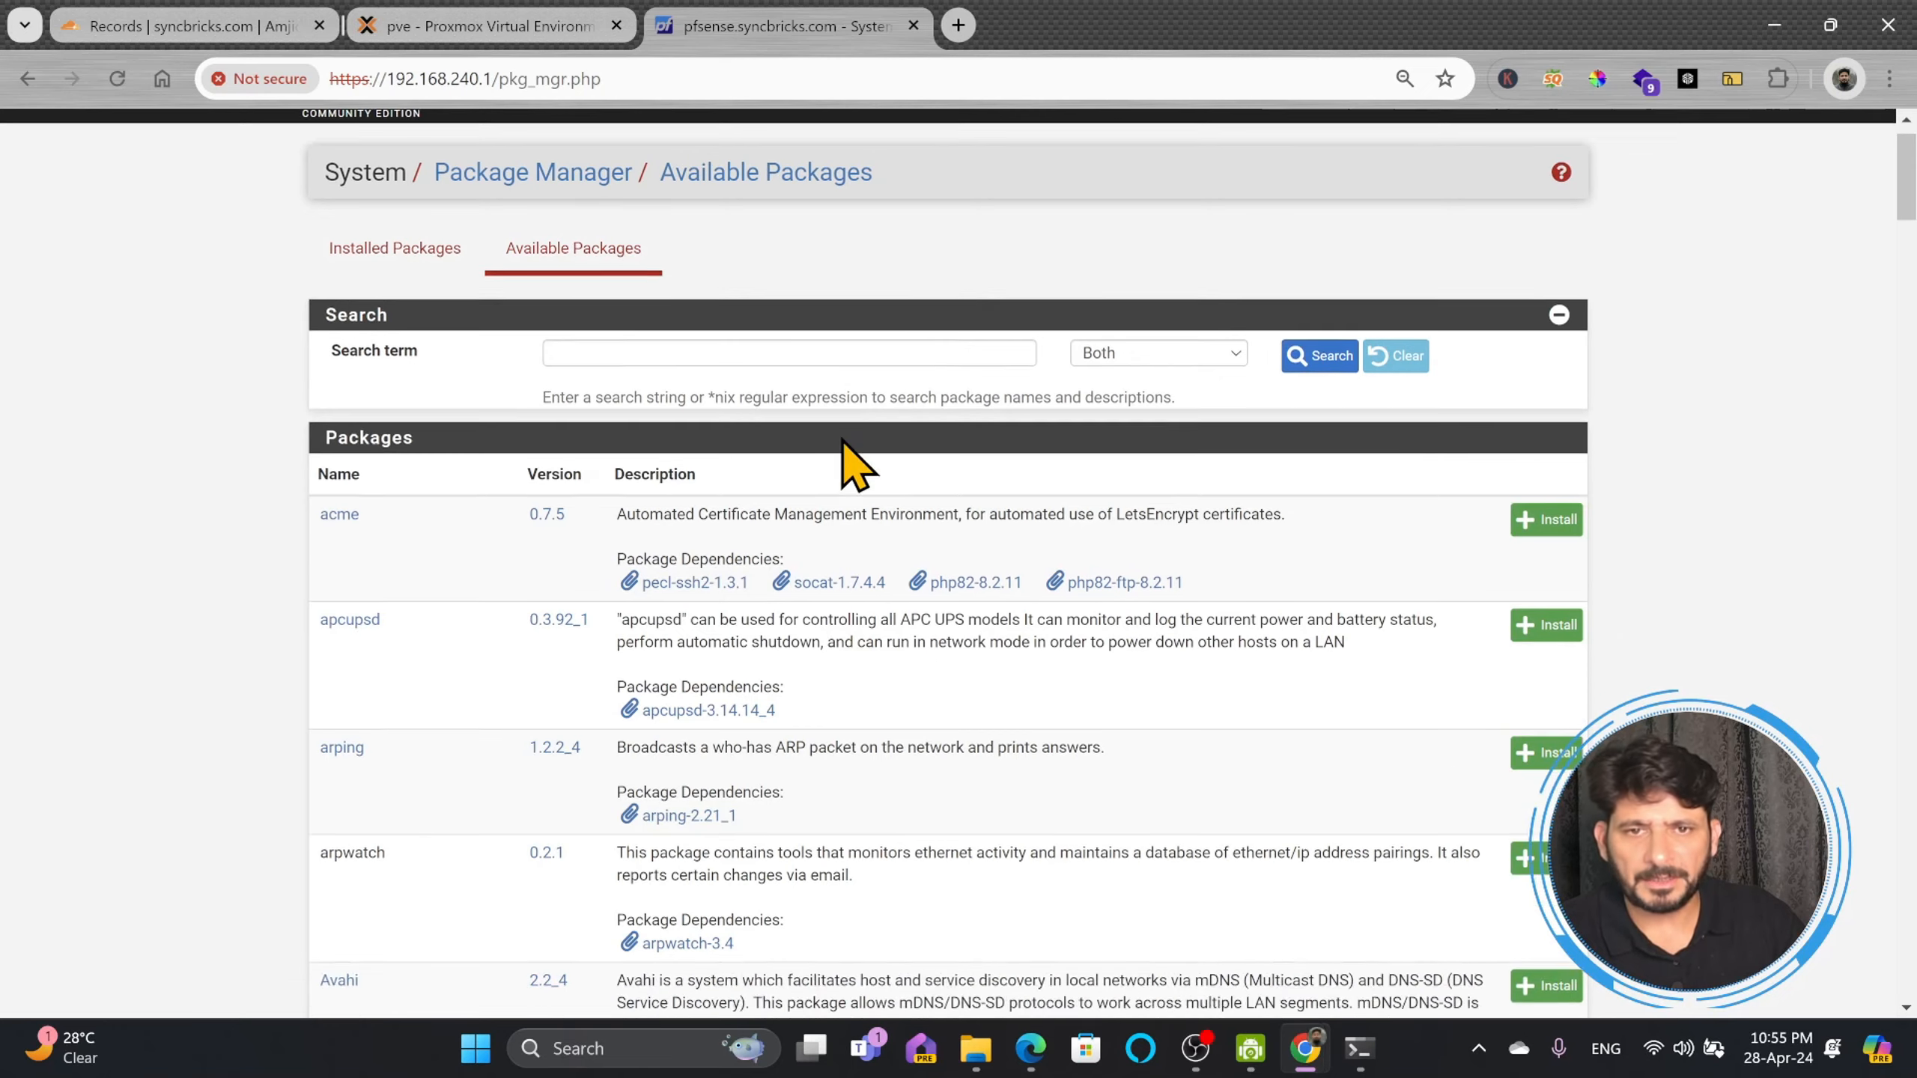
{"action": "scroll", "coordinate": [856, 461], "scroll_direction": "down", "scroll_amount": 3}
{"action": "scroll", "coordinate": [751, 242], "scroll_direction": "up", "scroll_amount": 2}
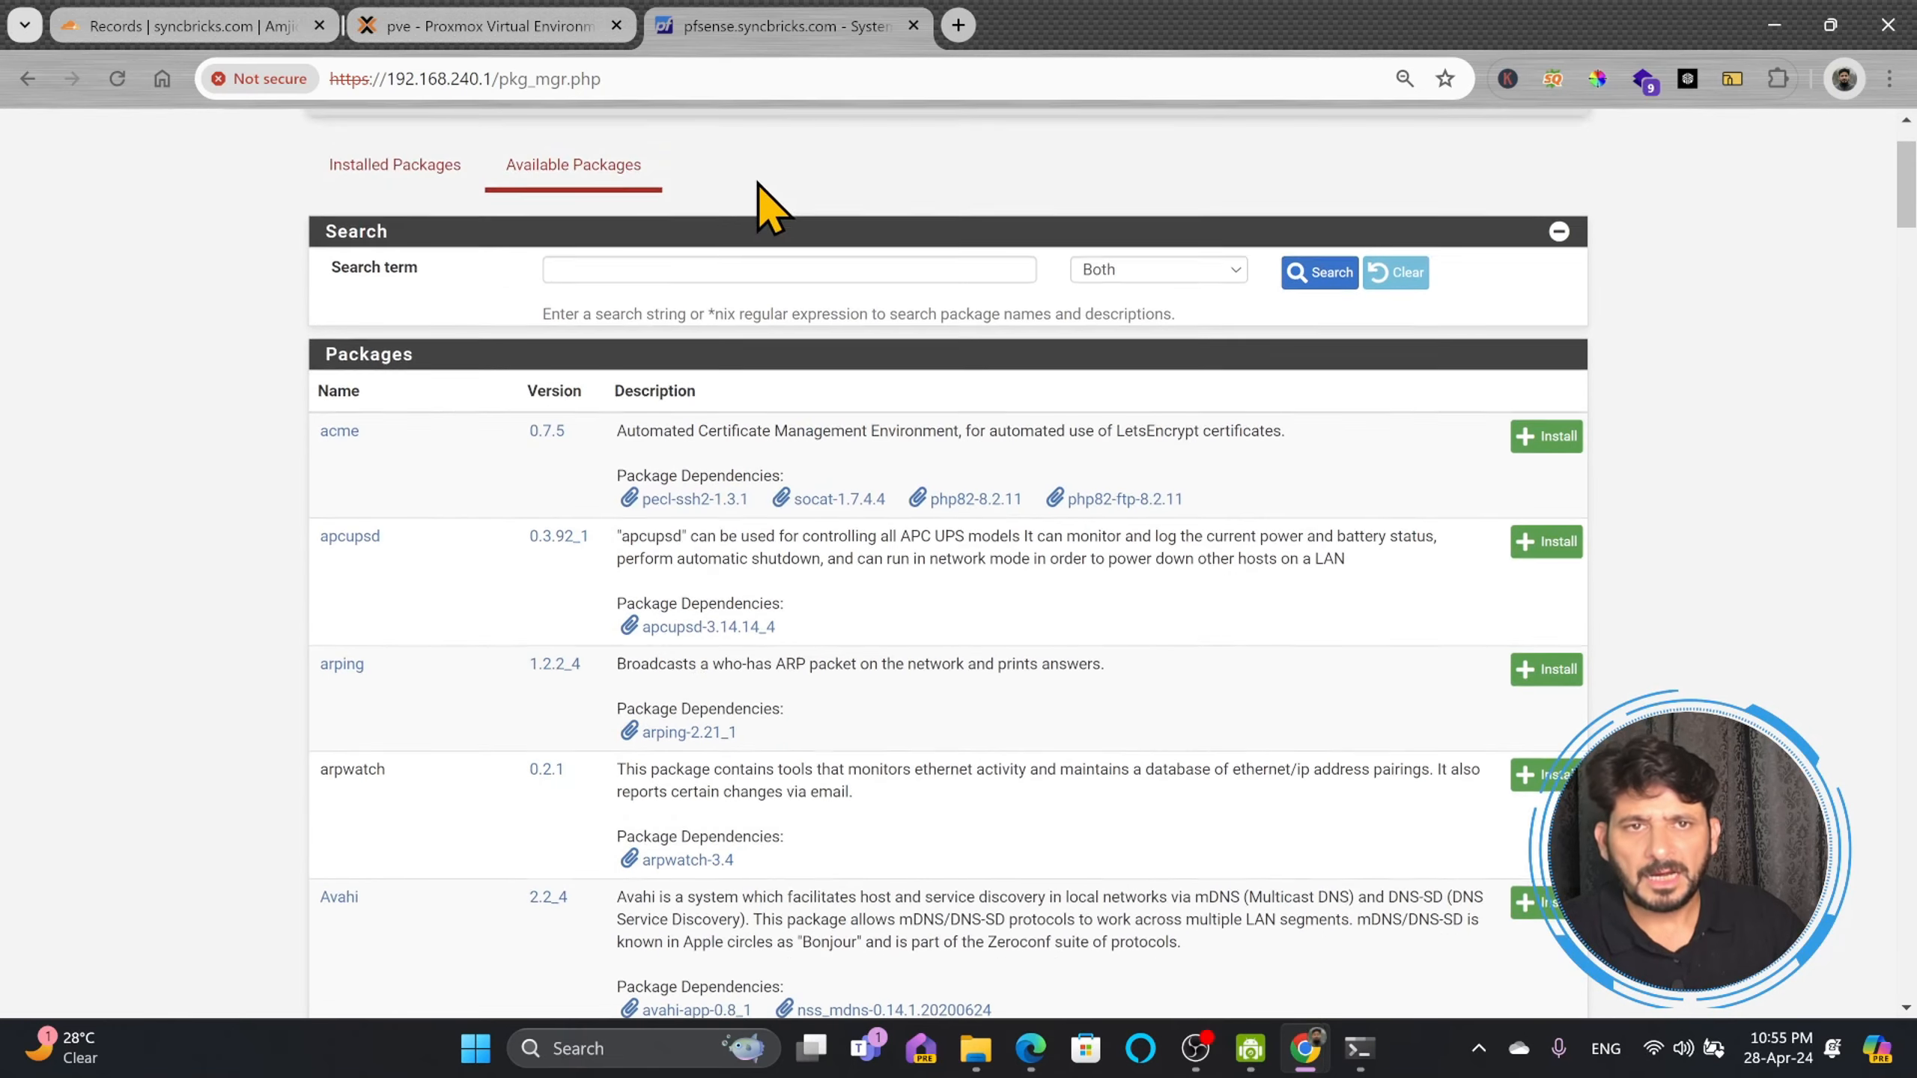
{"action": "left_click", "coordinate": [755, 272]}
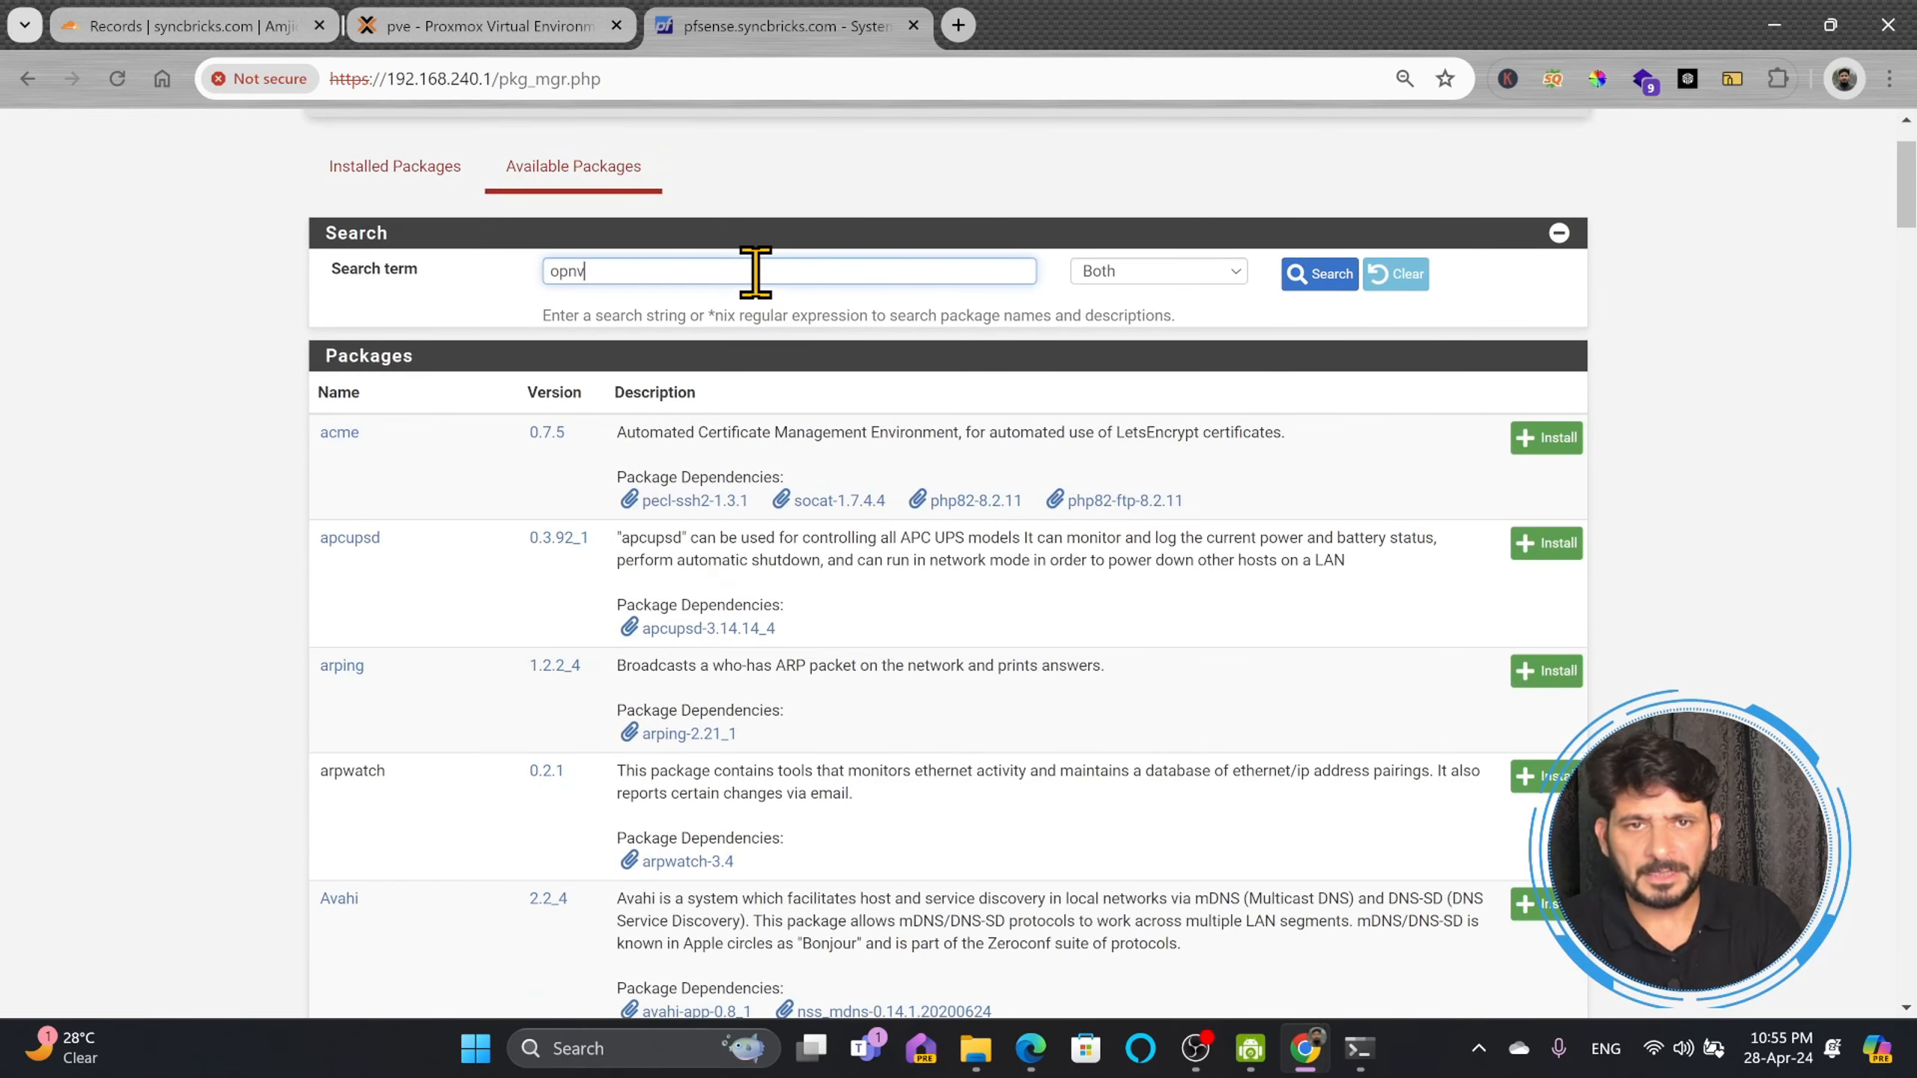
{"action": "type", "text": "openvpn"}
{"action": "key", "text": "Return"}
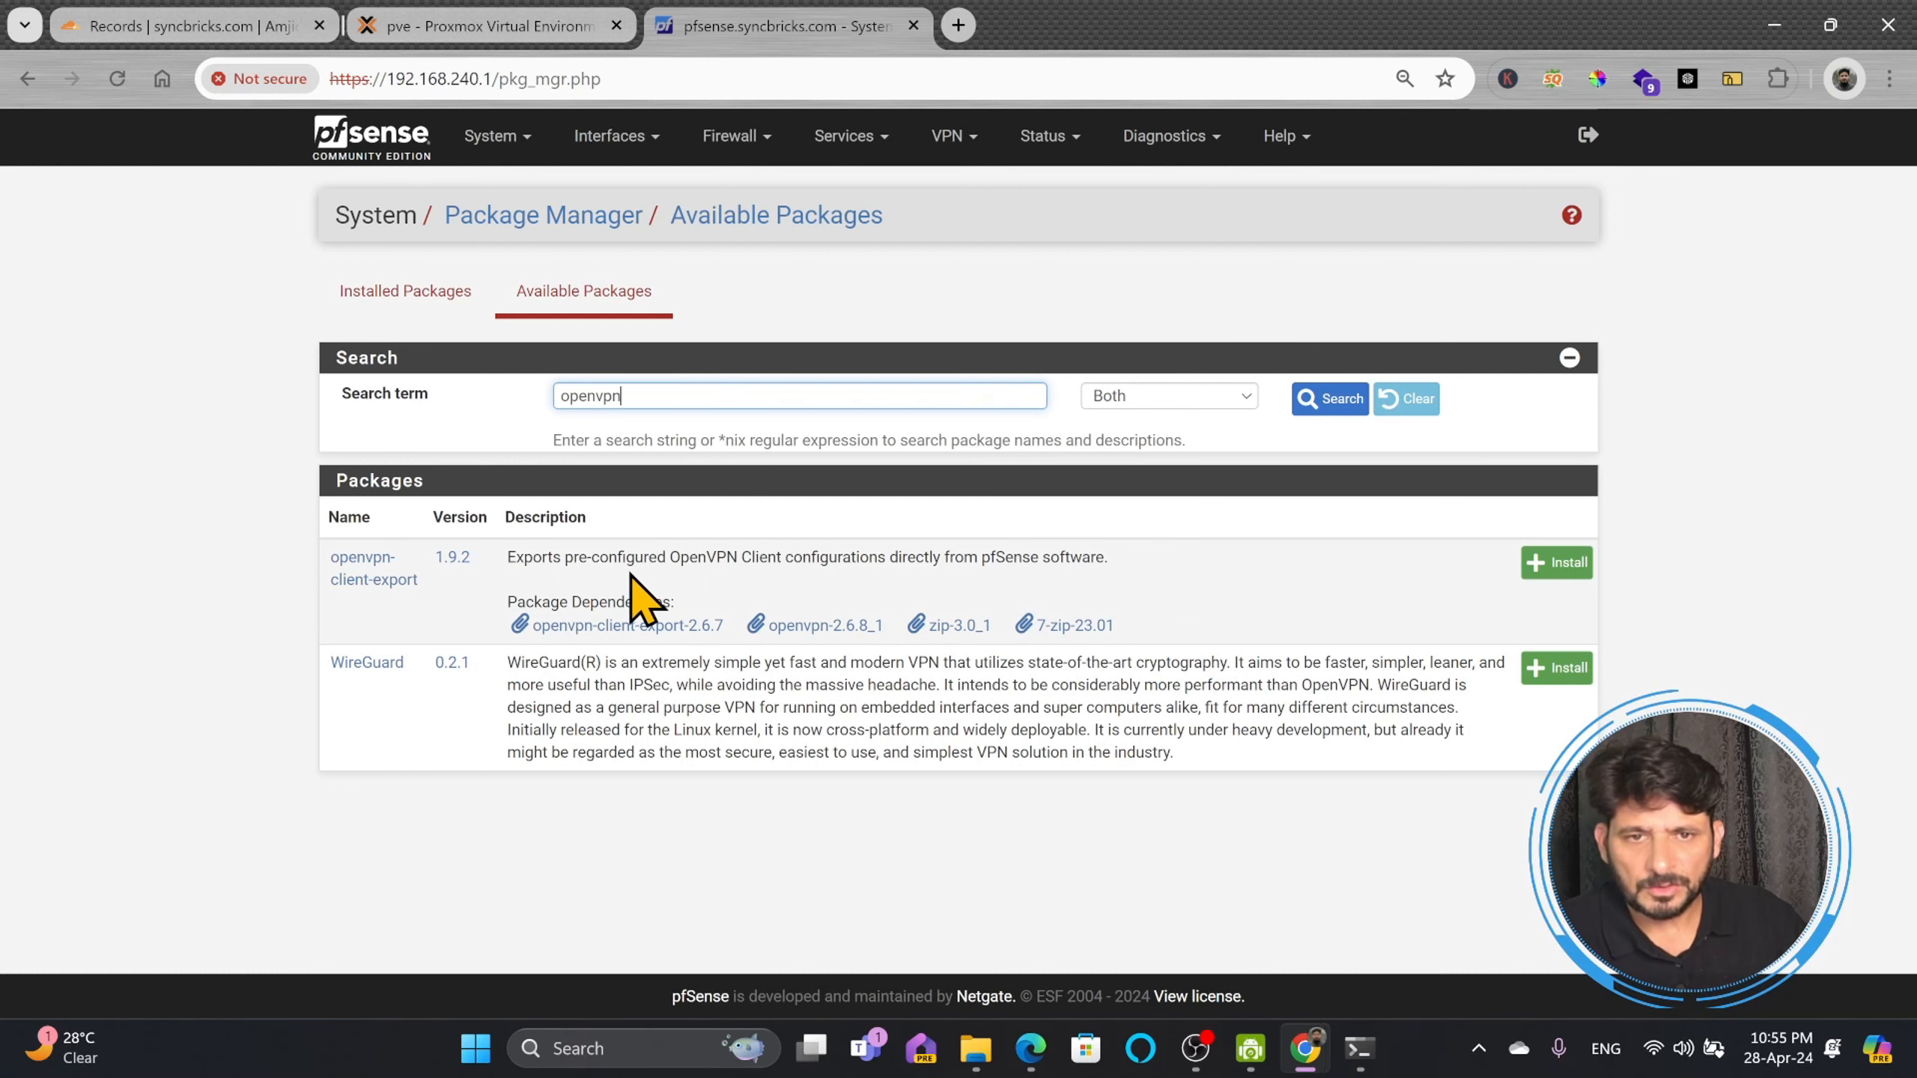
{"action": "left_click", "coordinate": [1543, 562]}
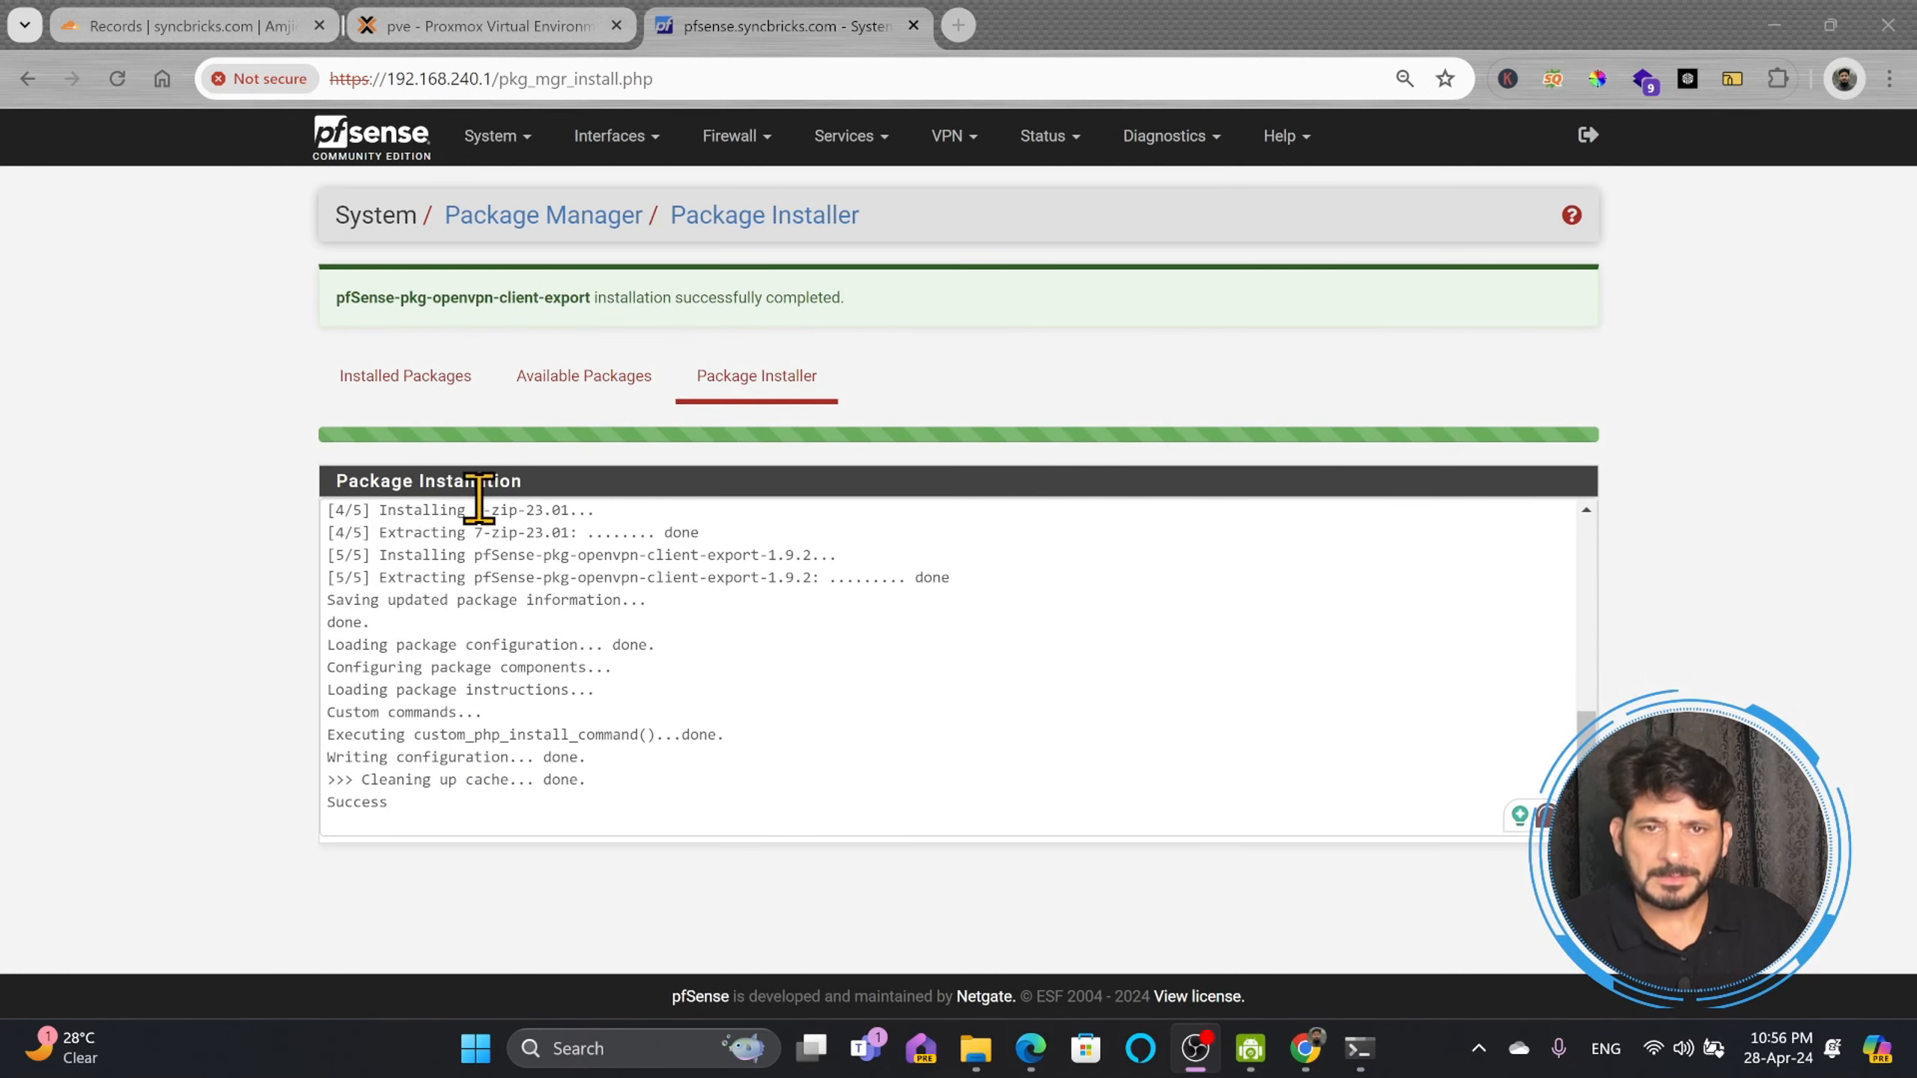
{"action": "left_click", "coordinate": [417, 377]}
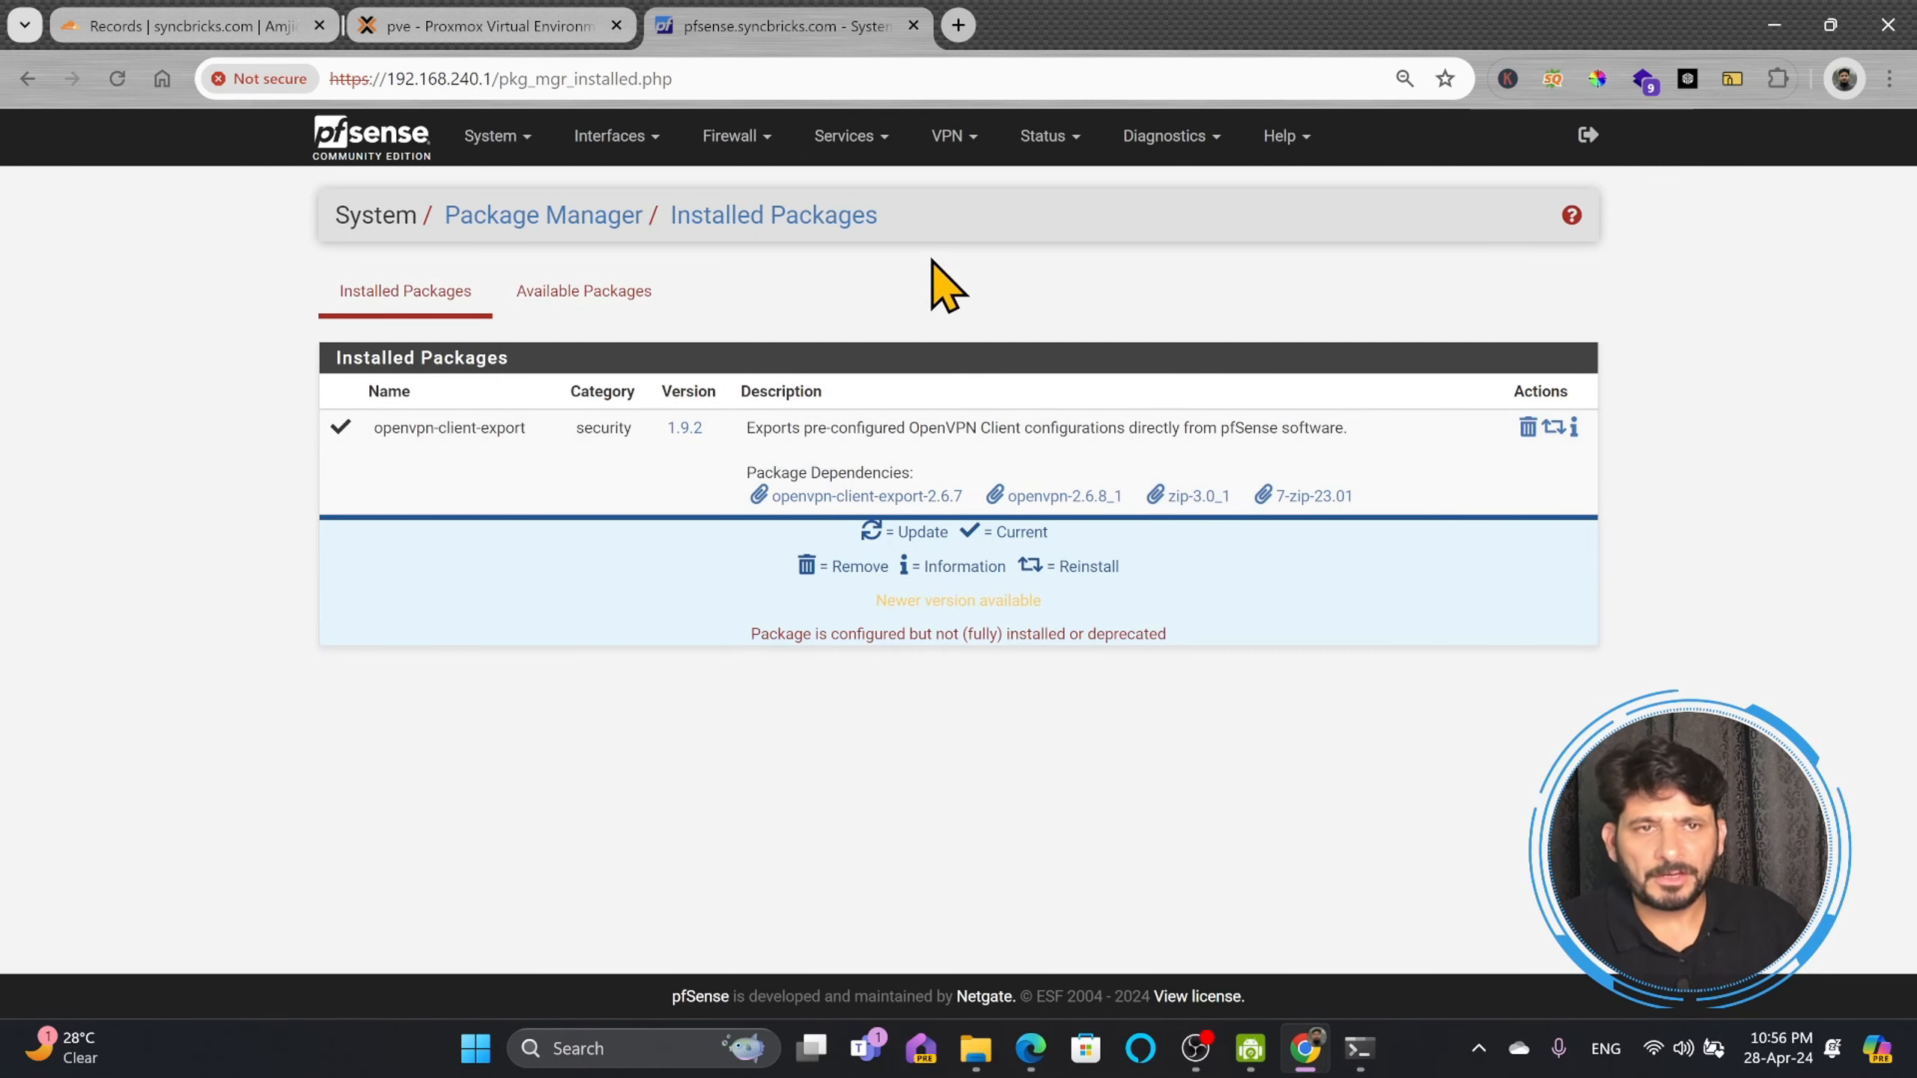
Step: On the OpenVPN Client Export tab, keep the UDP 1194 remote access server and review the export options
{"action": "left_click", "coordinate": [950, 148]}
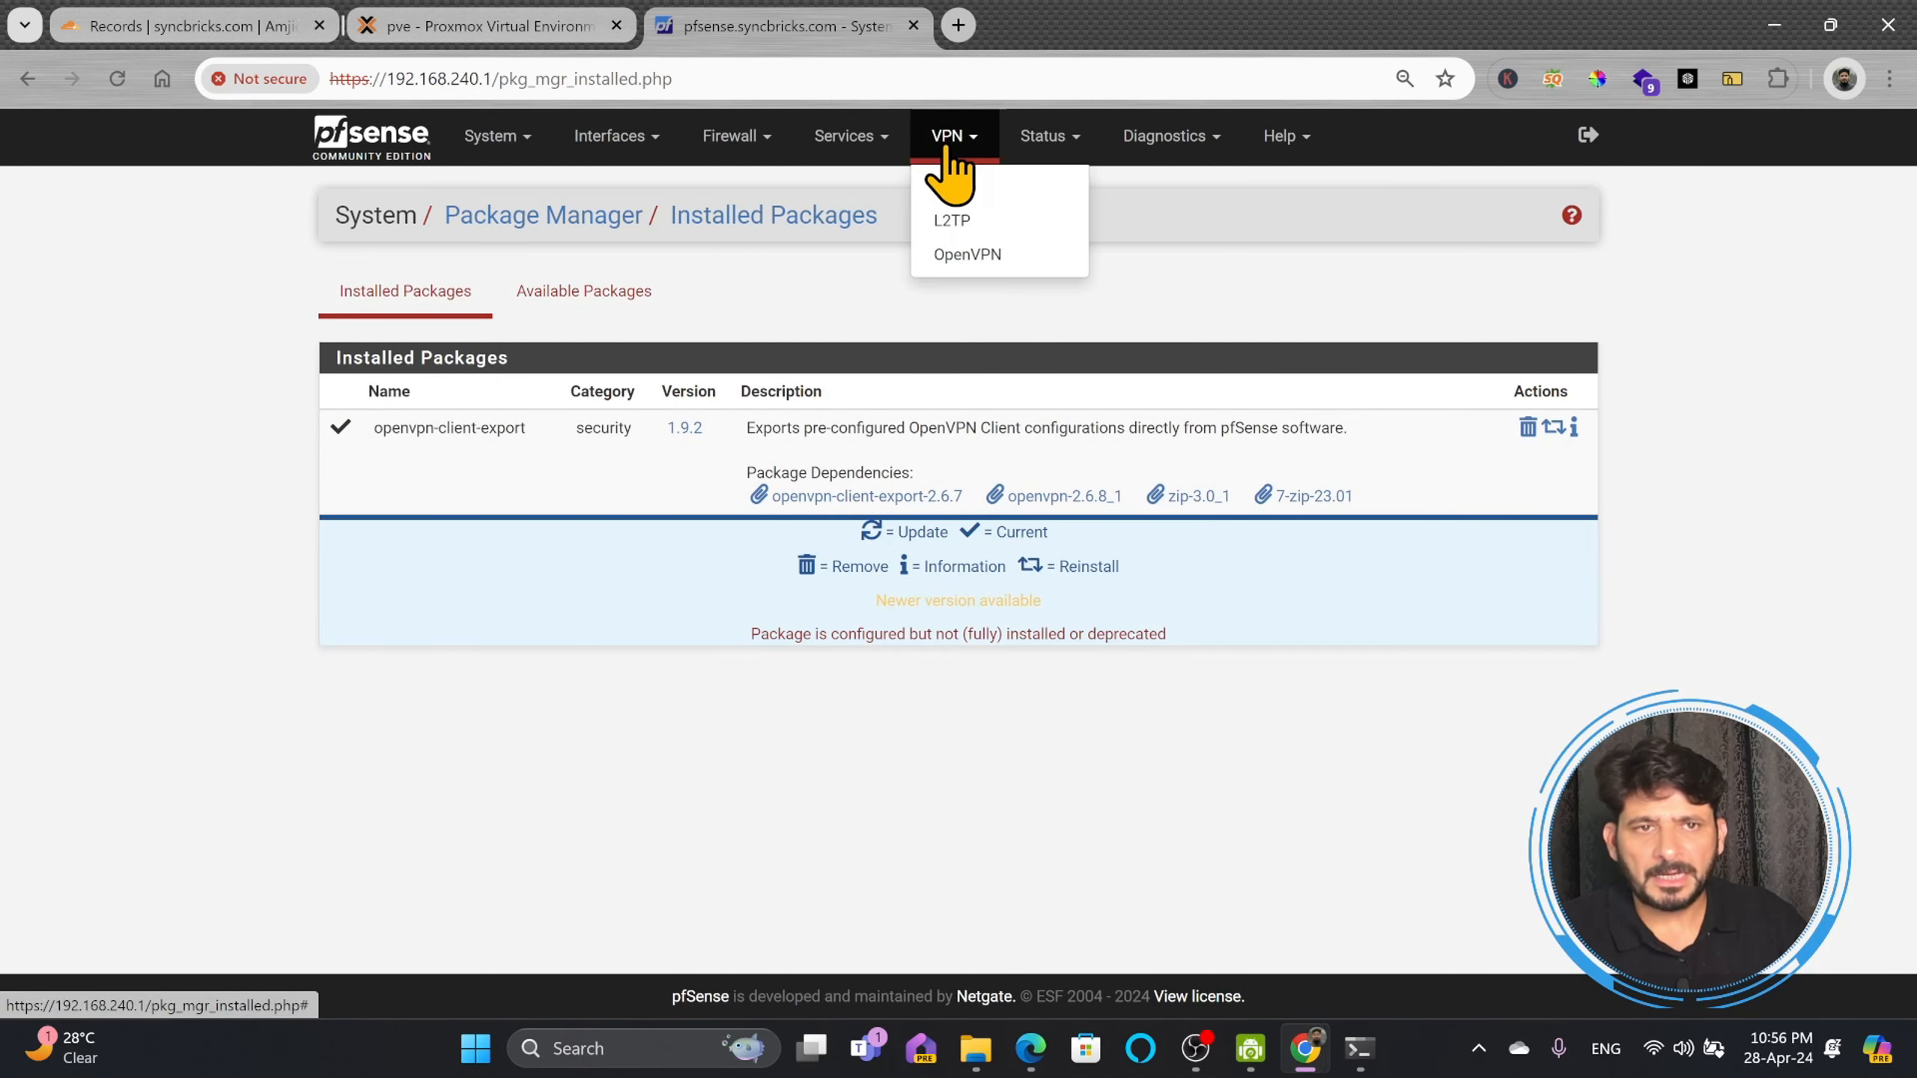
{"action": "left_click", "coordinate": [959, 257]}
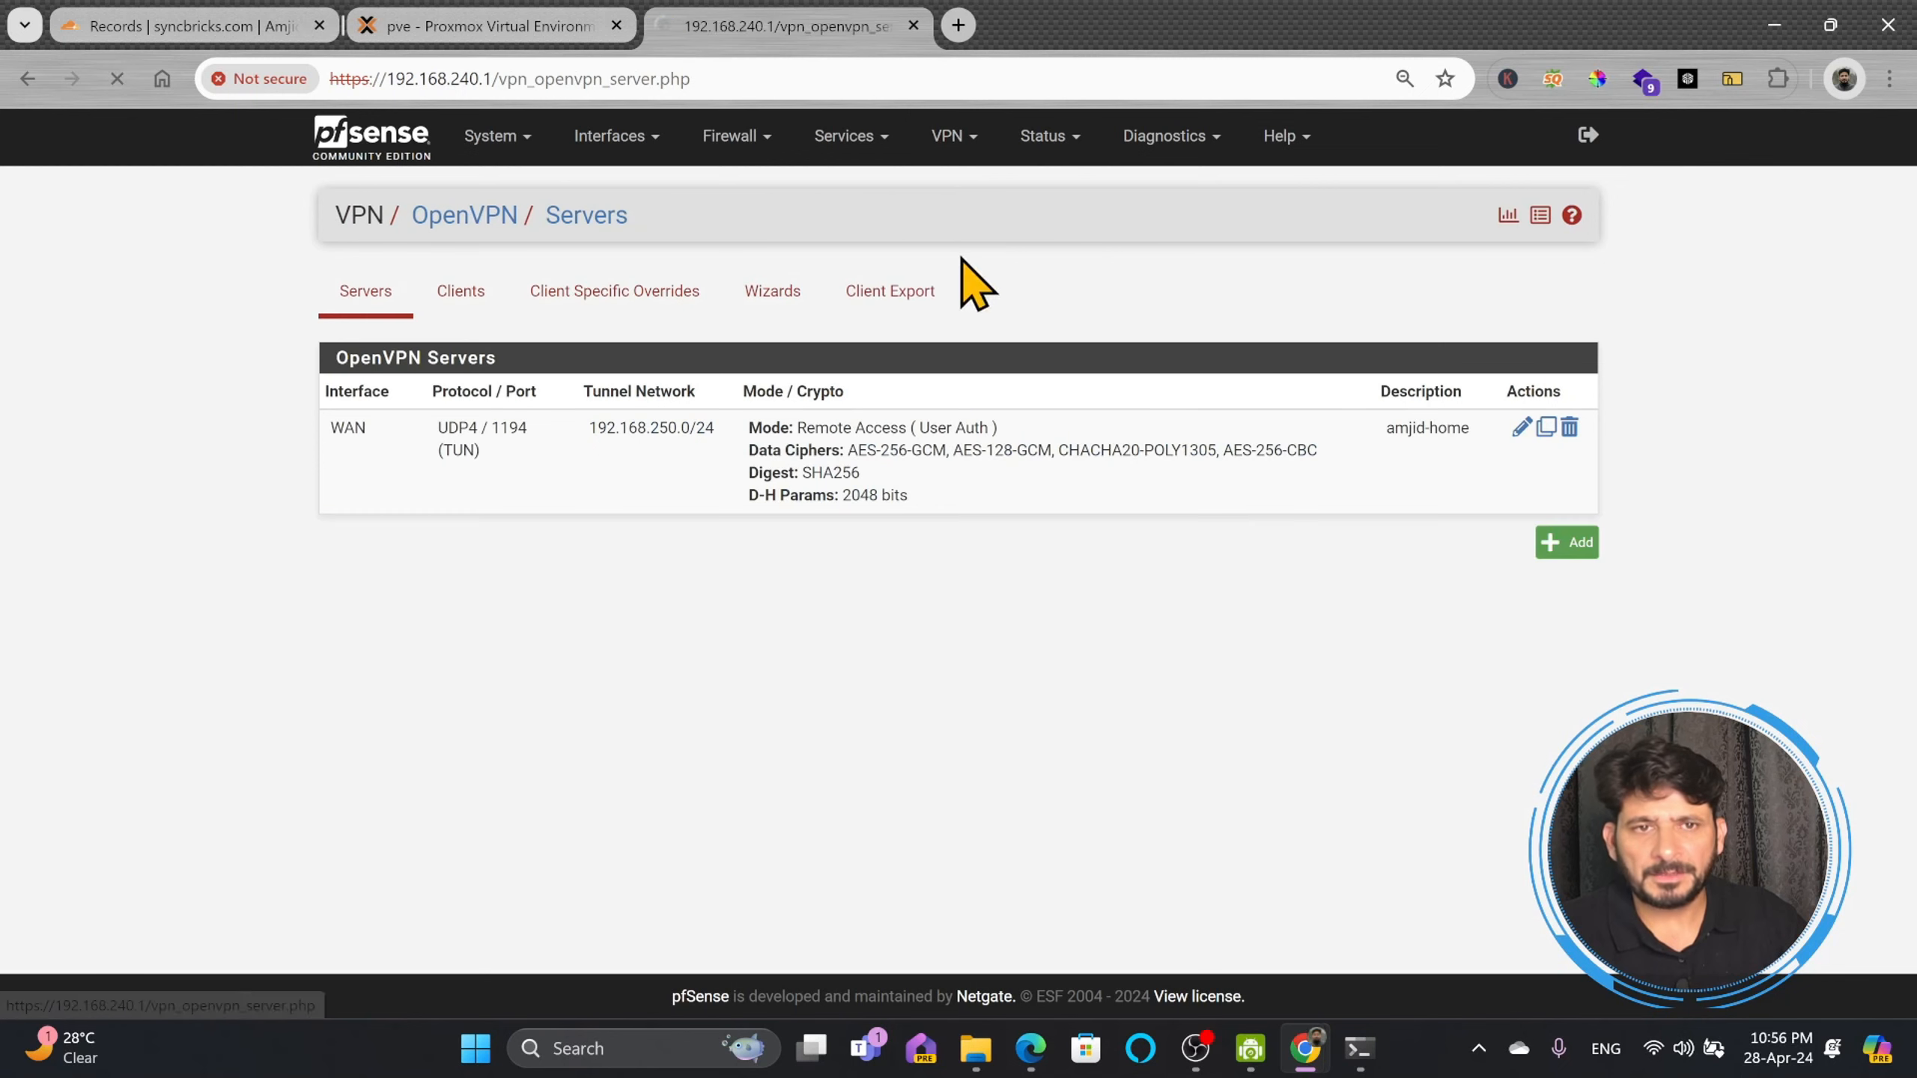
{"action": "left_click", "coordinate": [889, 298]}
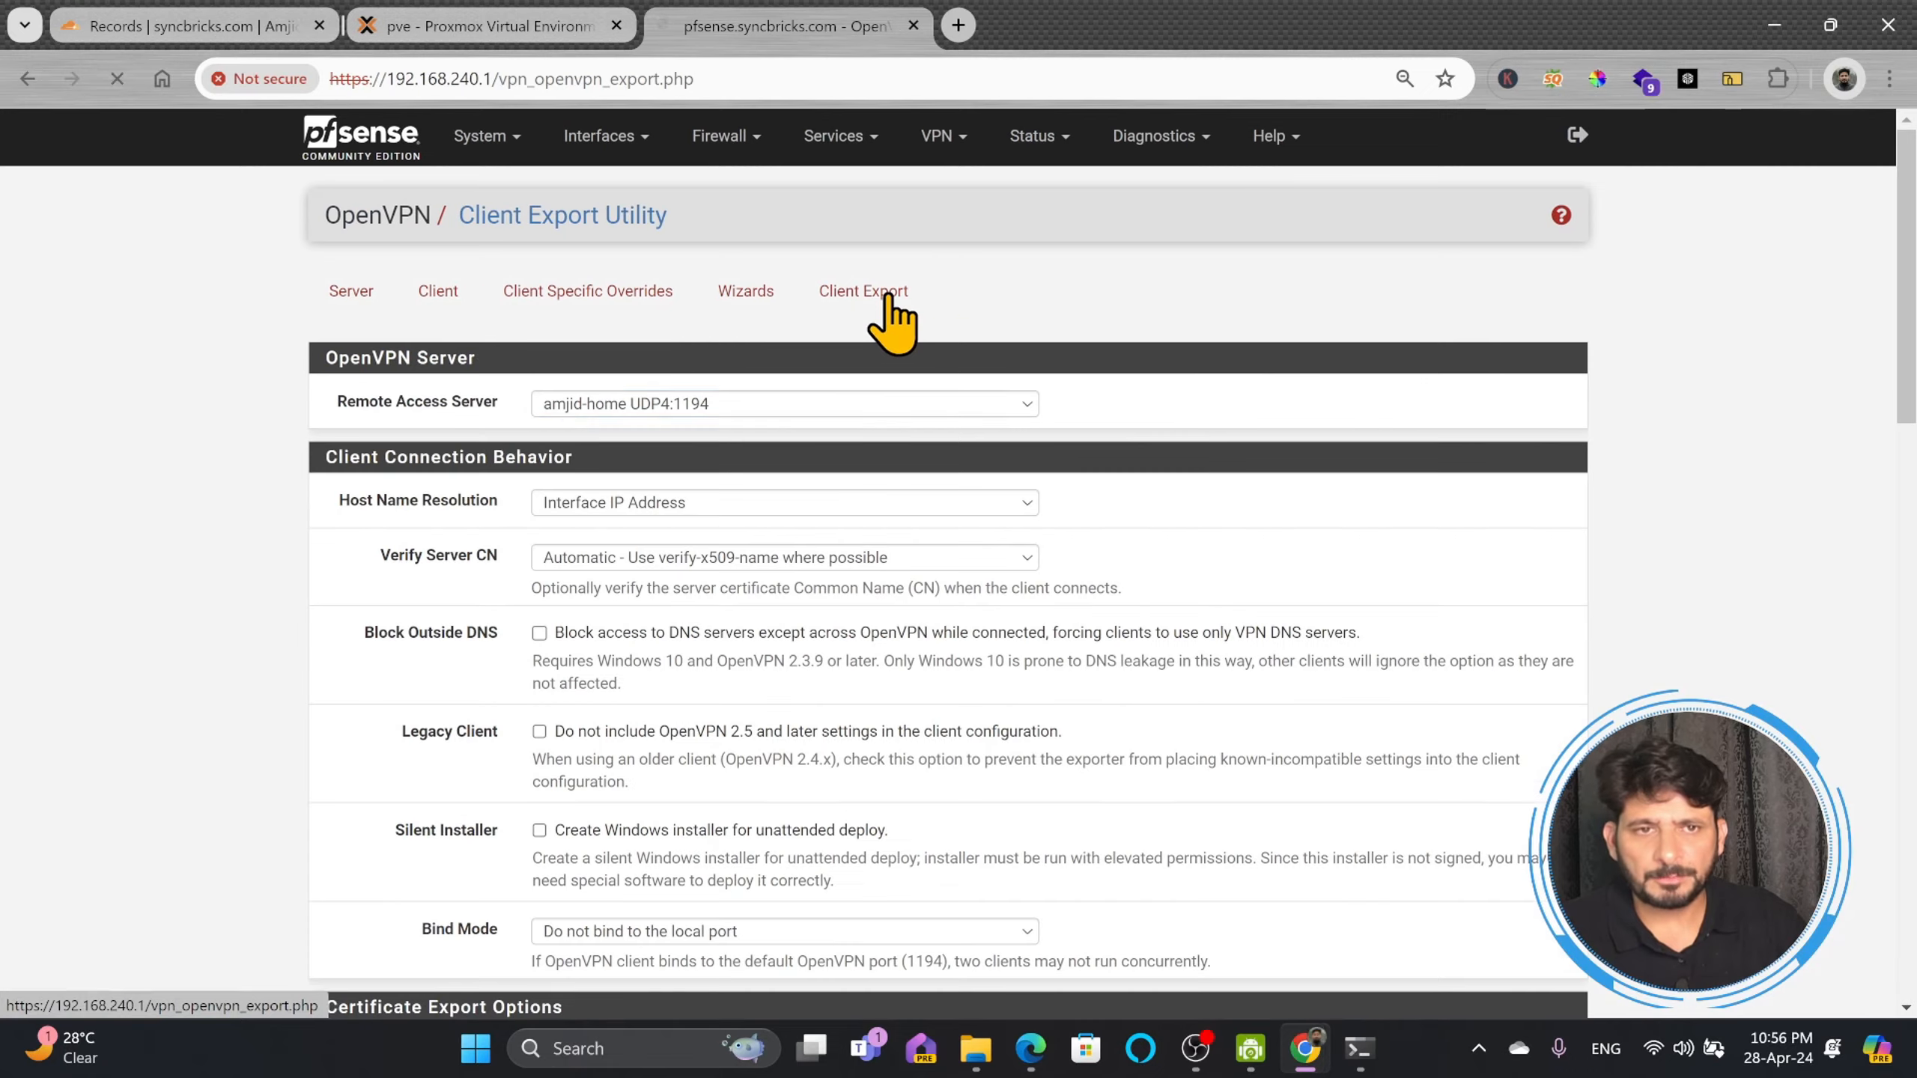
{"action": "left_click", "coordinate": [648, 407]}
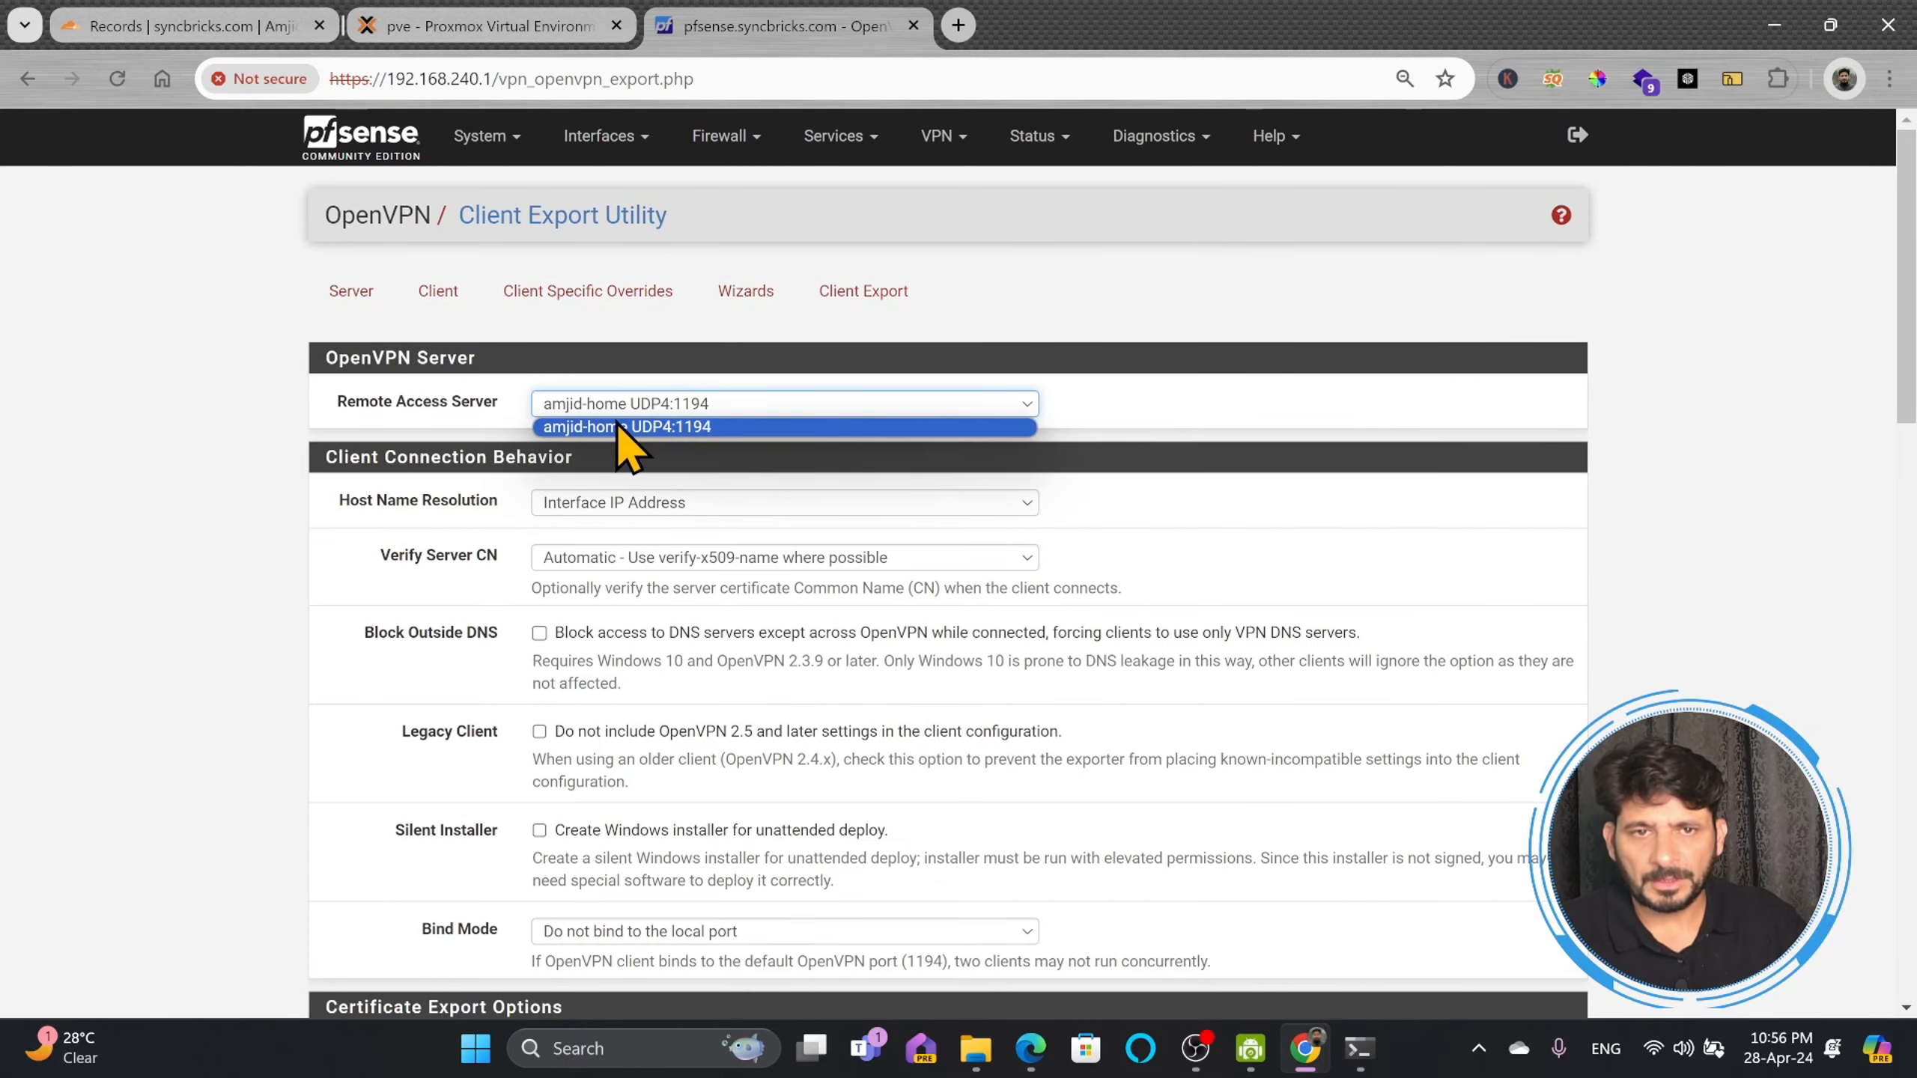
{"action": "left_click", "coordinate": [640, 427]}
{"action": "scroll", "coordinate": [667, 529], "scroll_direction": "down", "scroll_amount": 15}
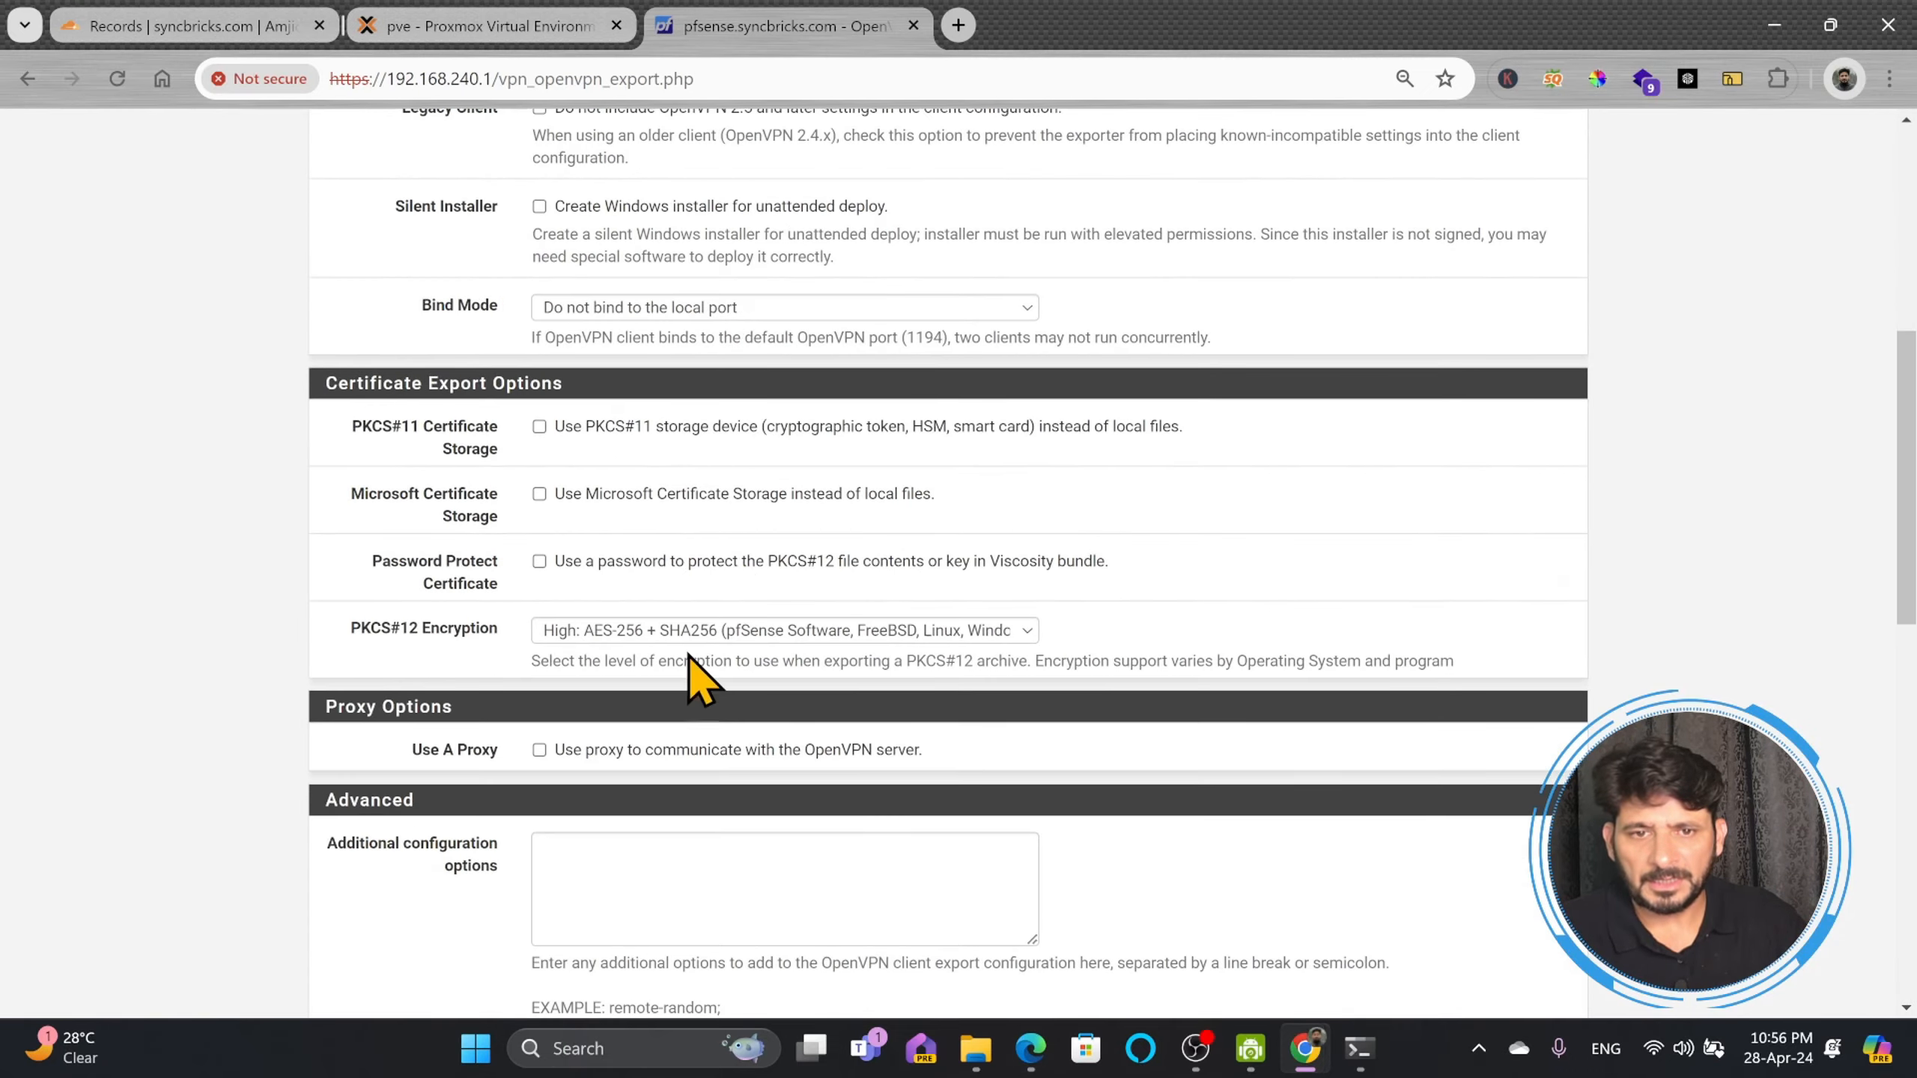
{"action": "scroll", "coordinate": [529, 566], "scroll_direction": "down", "scroll_amount": 2}
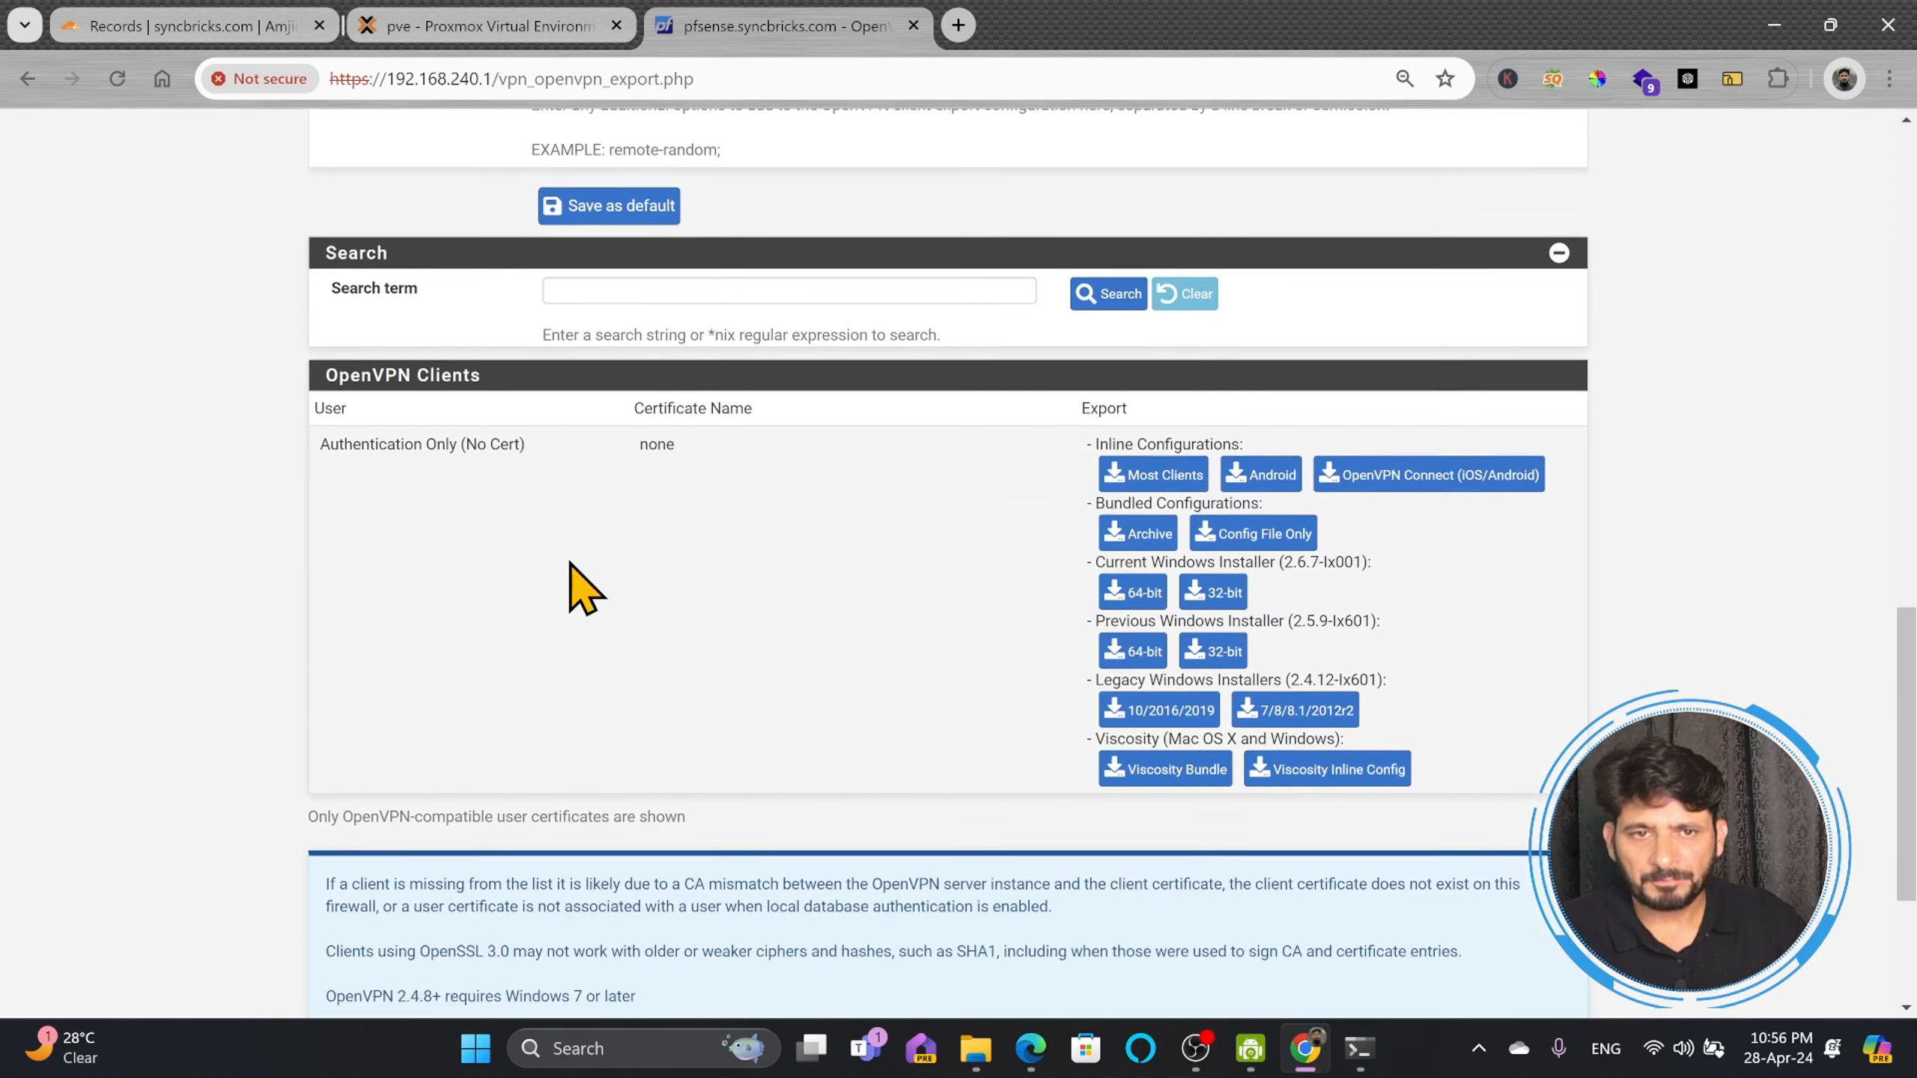
{"action": "scroll", "coordinate": [578, 588], "scroll_direction": "up", "scroll_amount": 1}
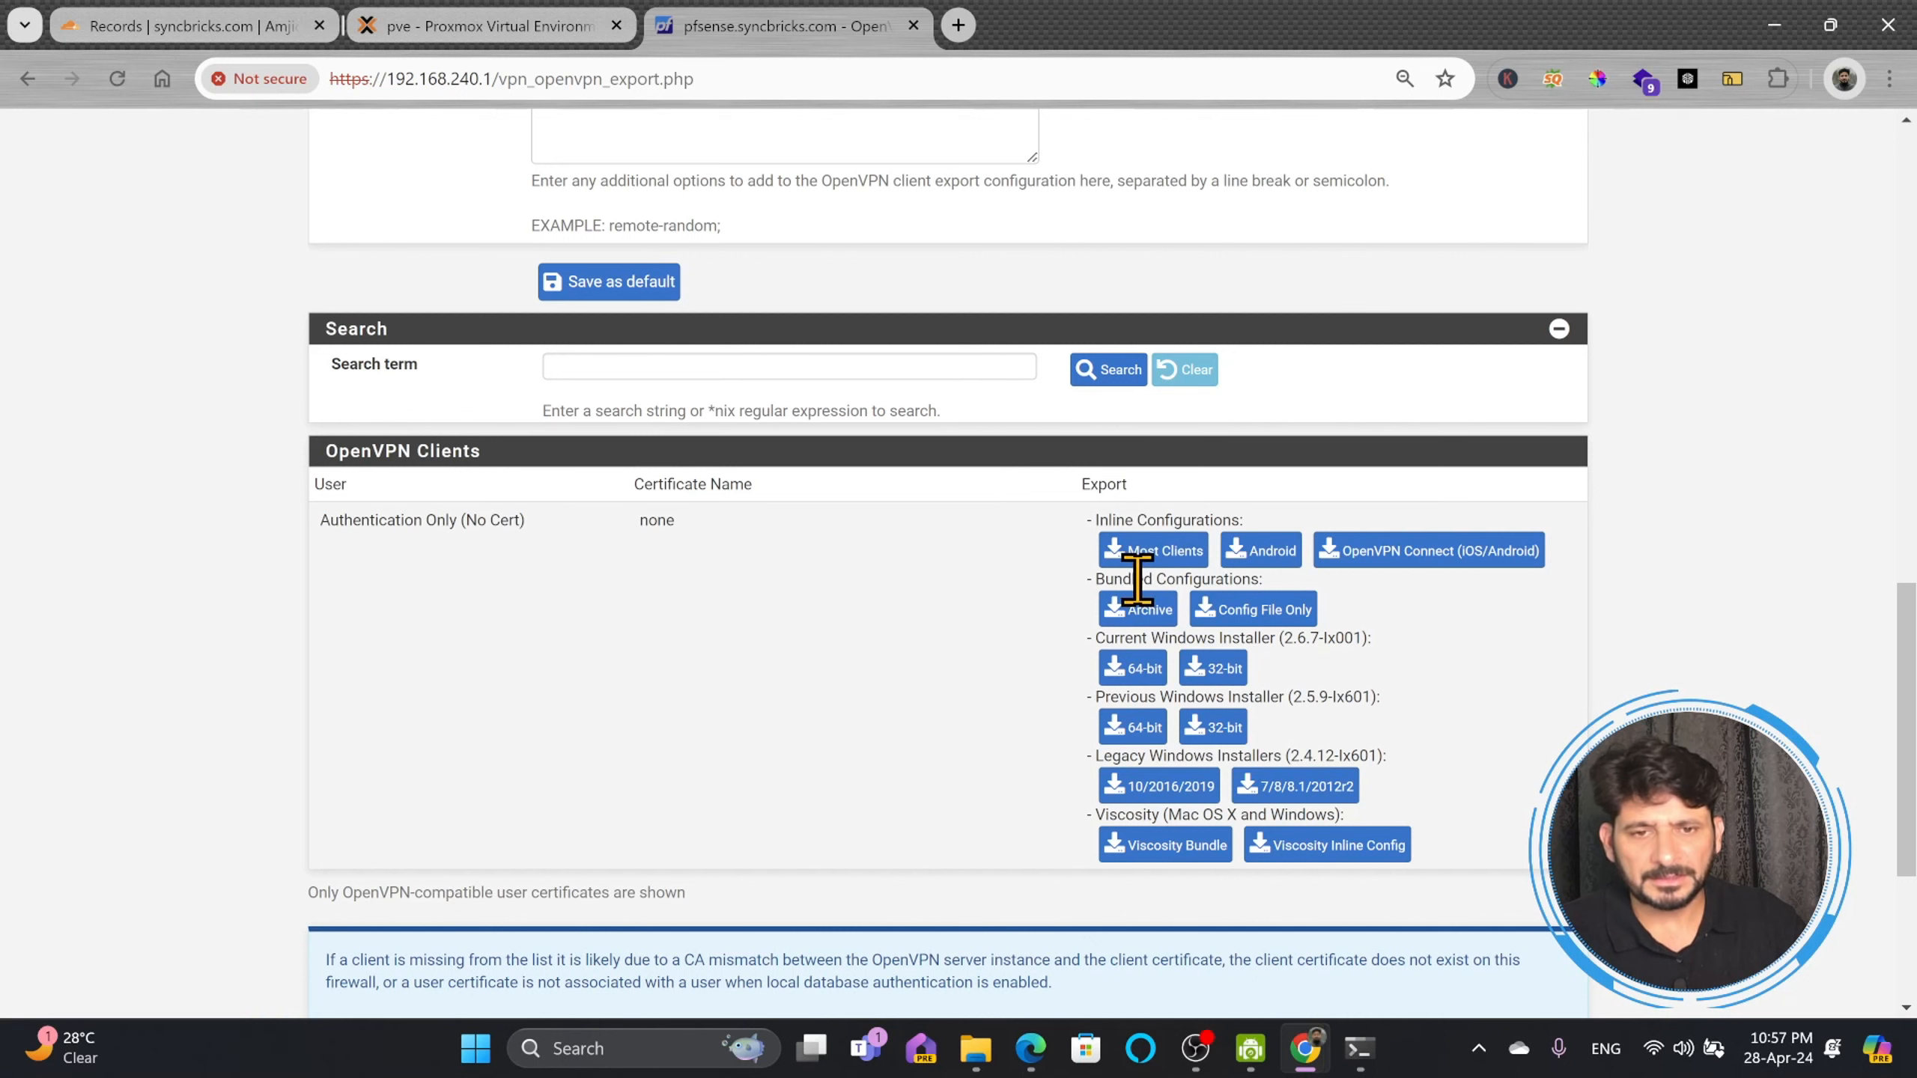
Step: Search 'openvpn client down' in a new tab, open OpenVPN Connect for Windows, and download v3
{"action": "left_click", "coordinate": [958, 26]}
{"action": "type", "text": "openv"}
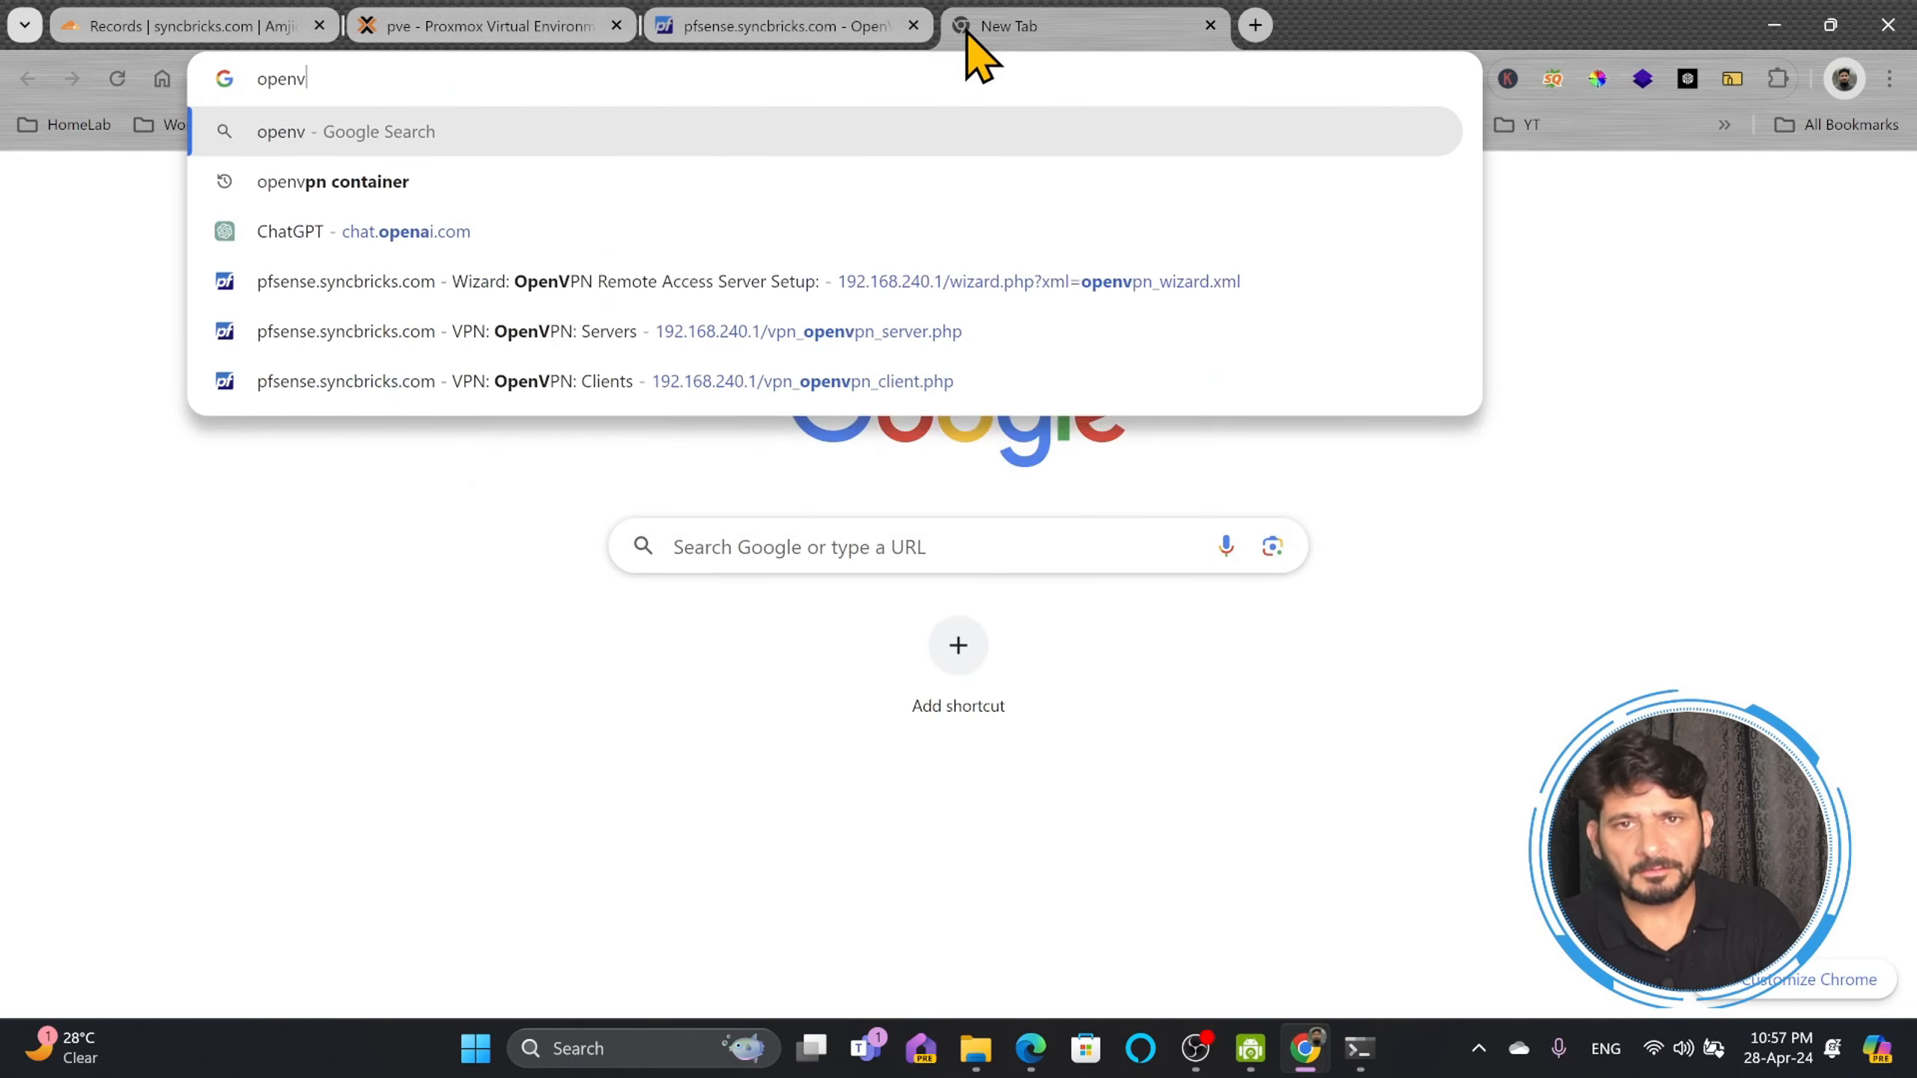
{"action": "type", "text": "pn client download"}
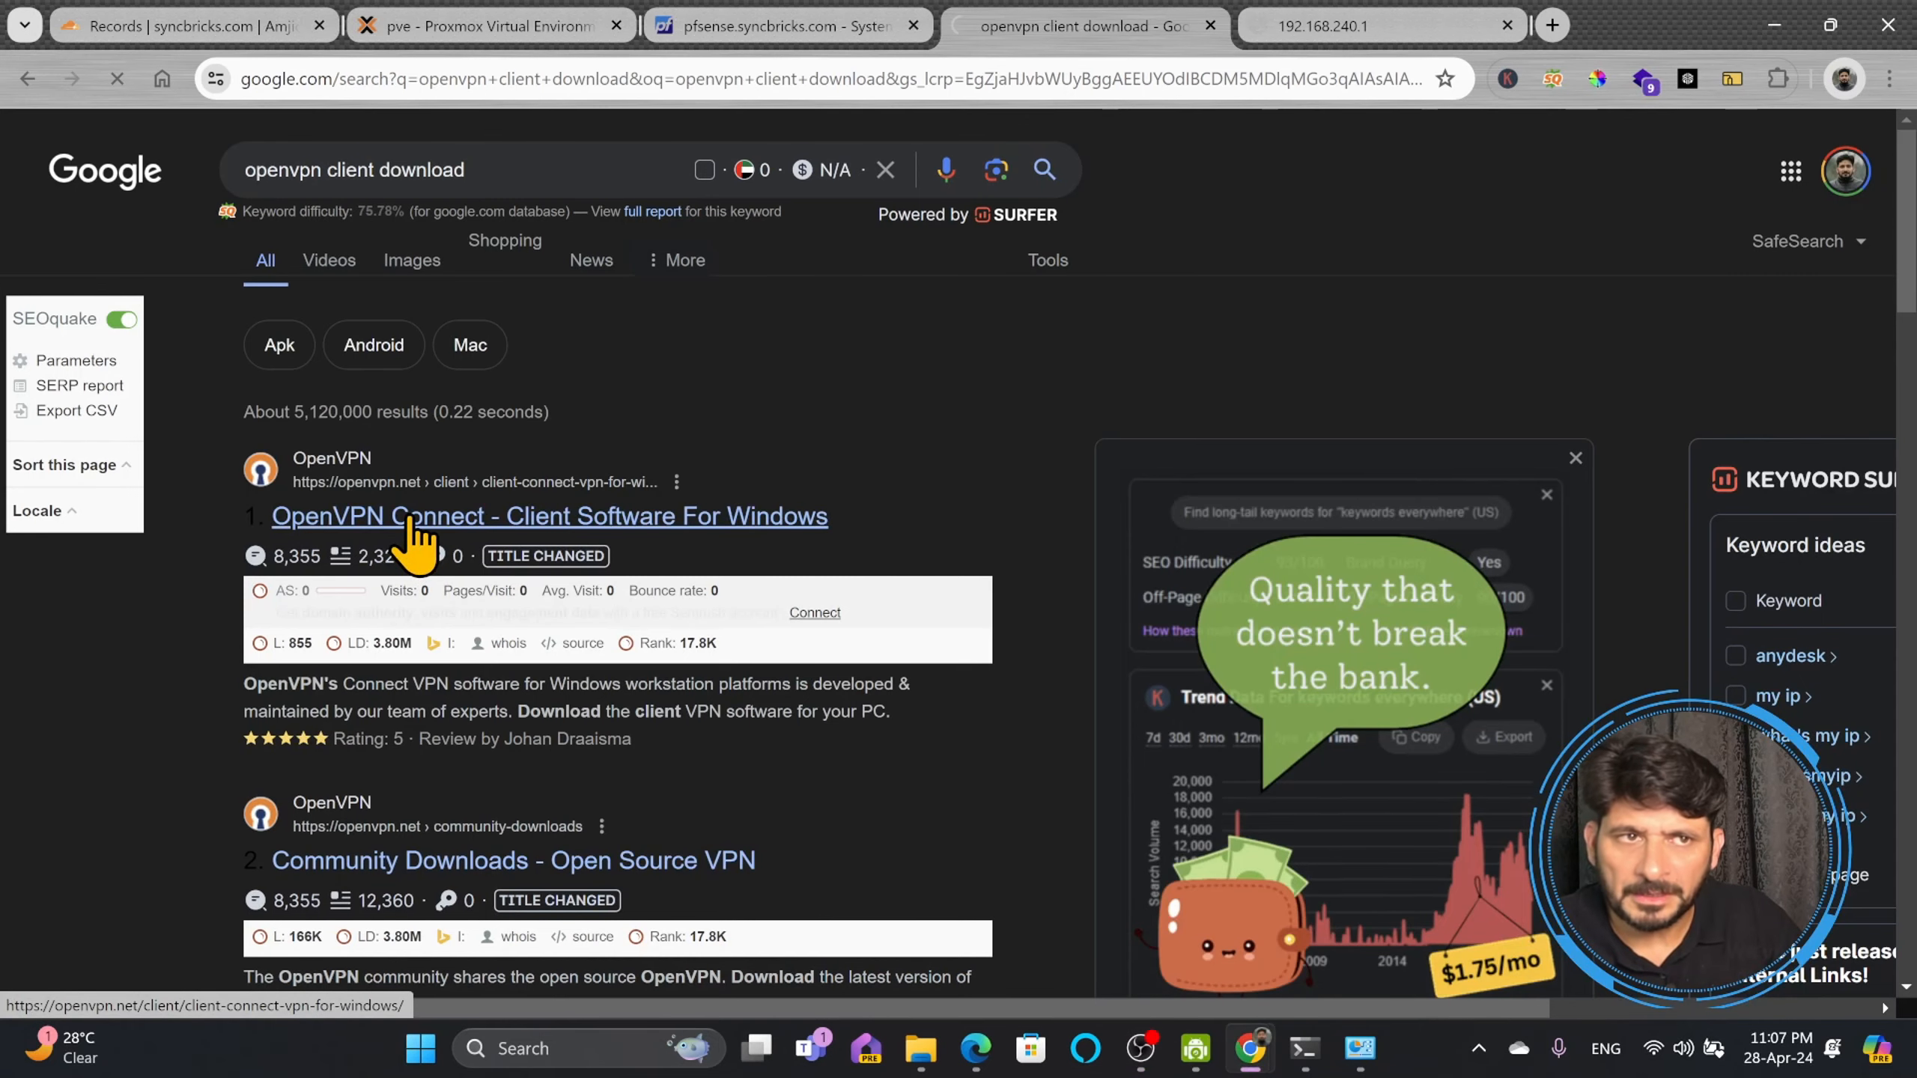
{"action": "left_click", "coordinate": [411, 529]}
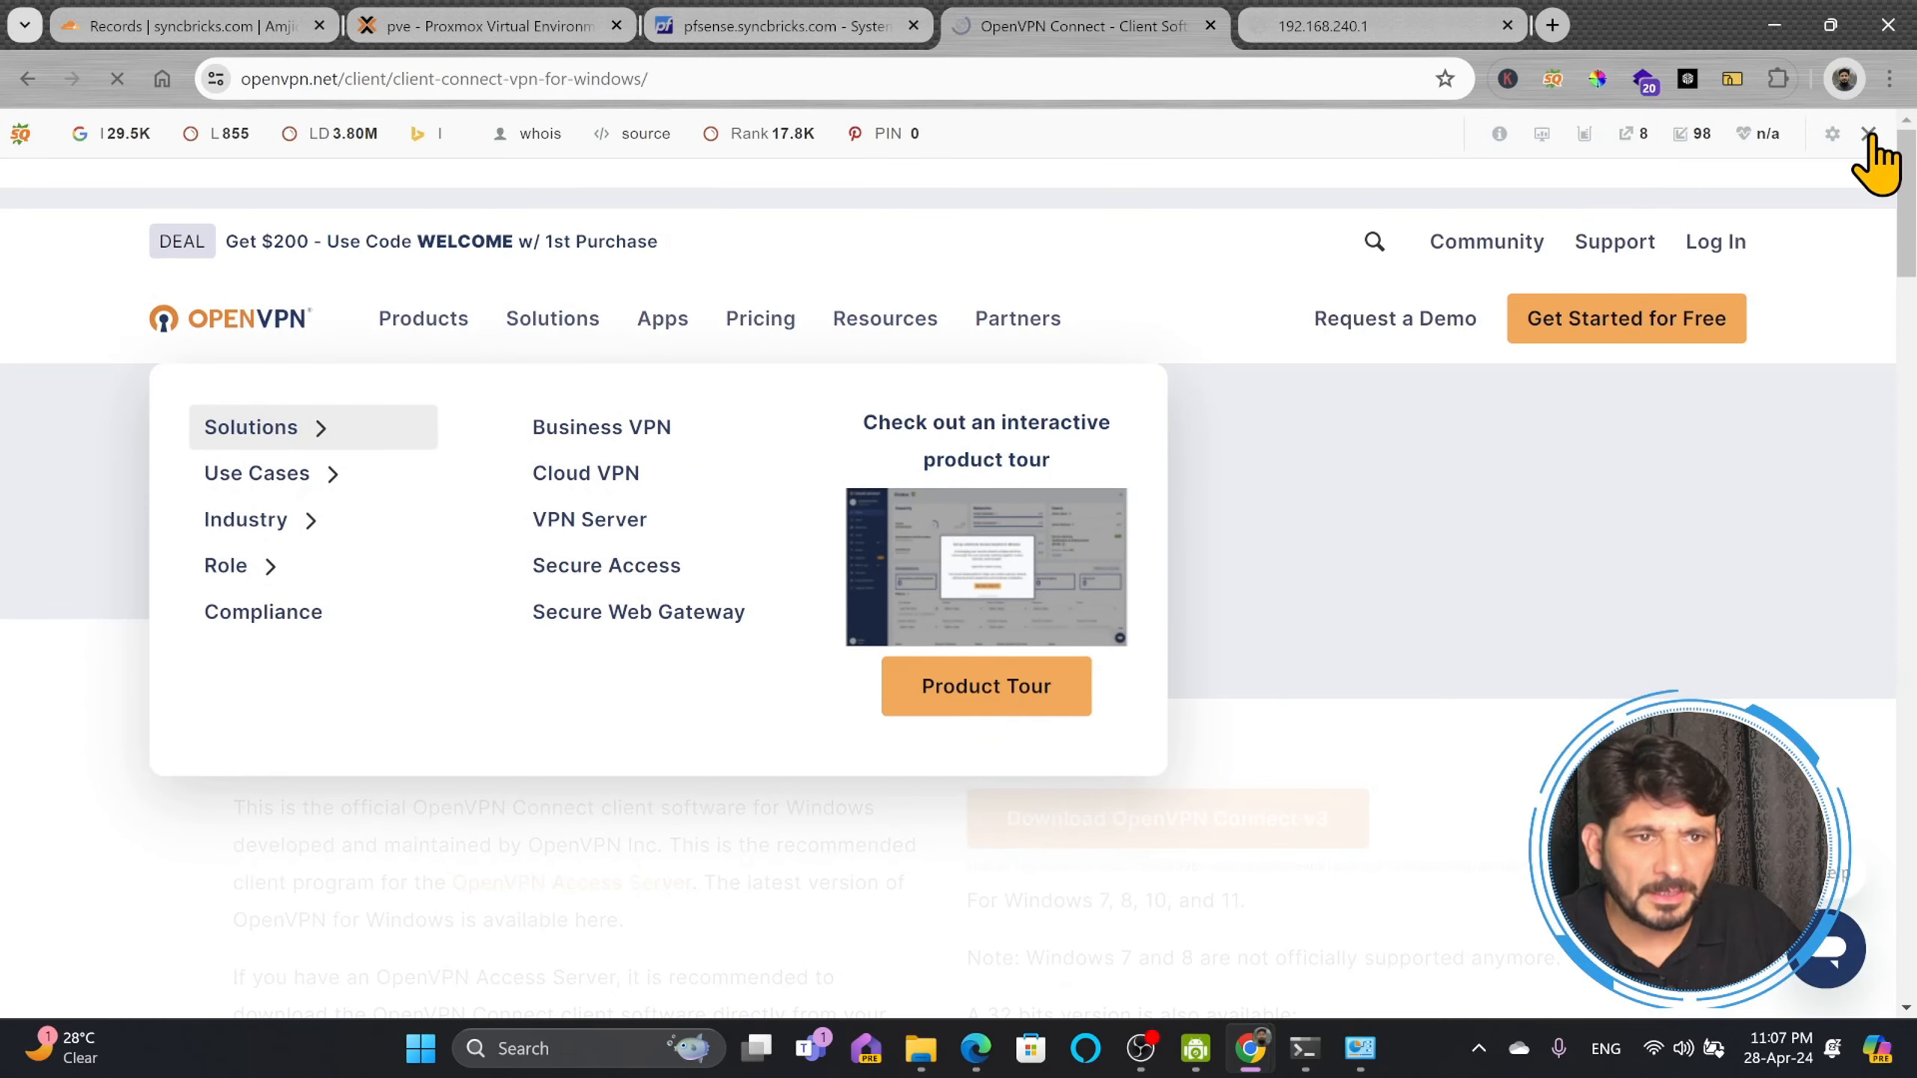
{"action": "scroll", "coordinate": [1250, 446], "scroll_direction": "down", "scroll_amount": 4}
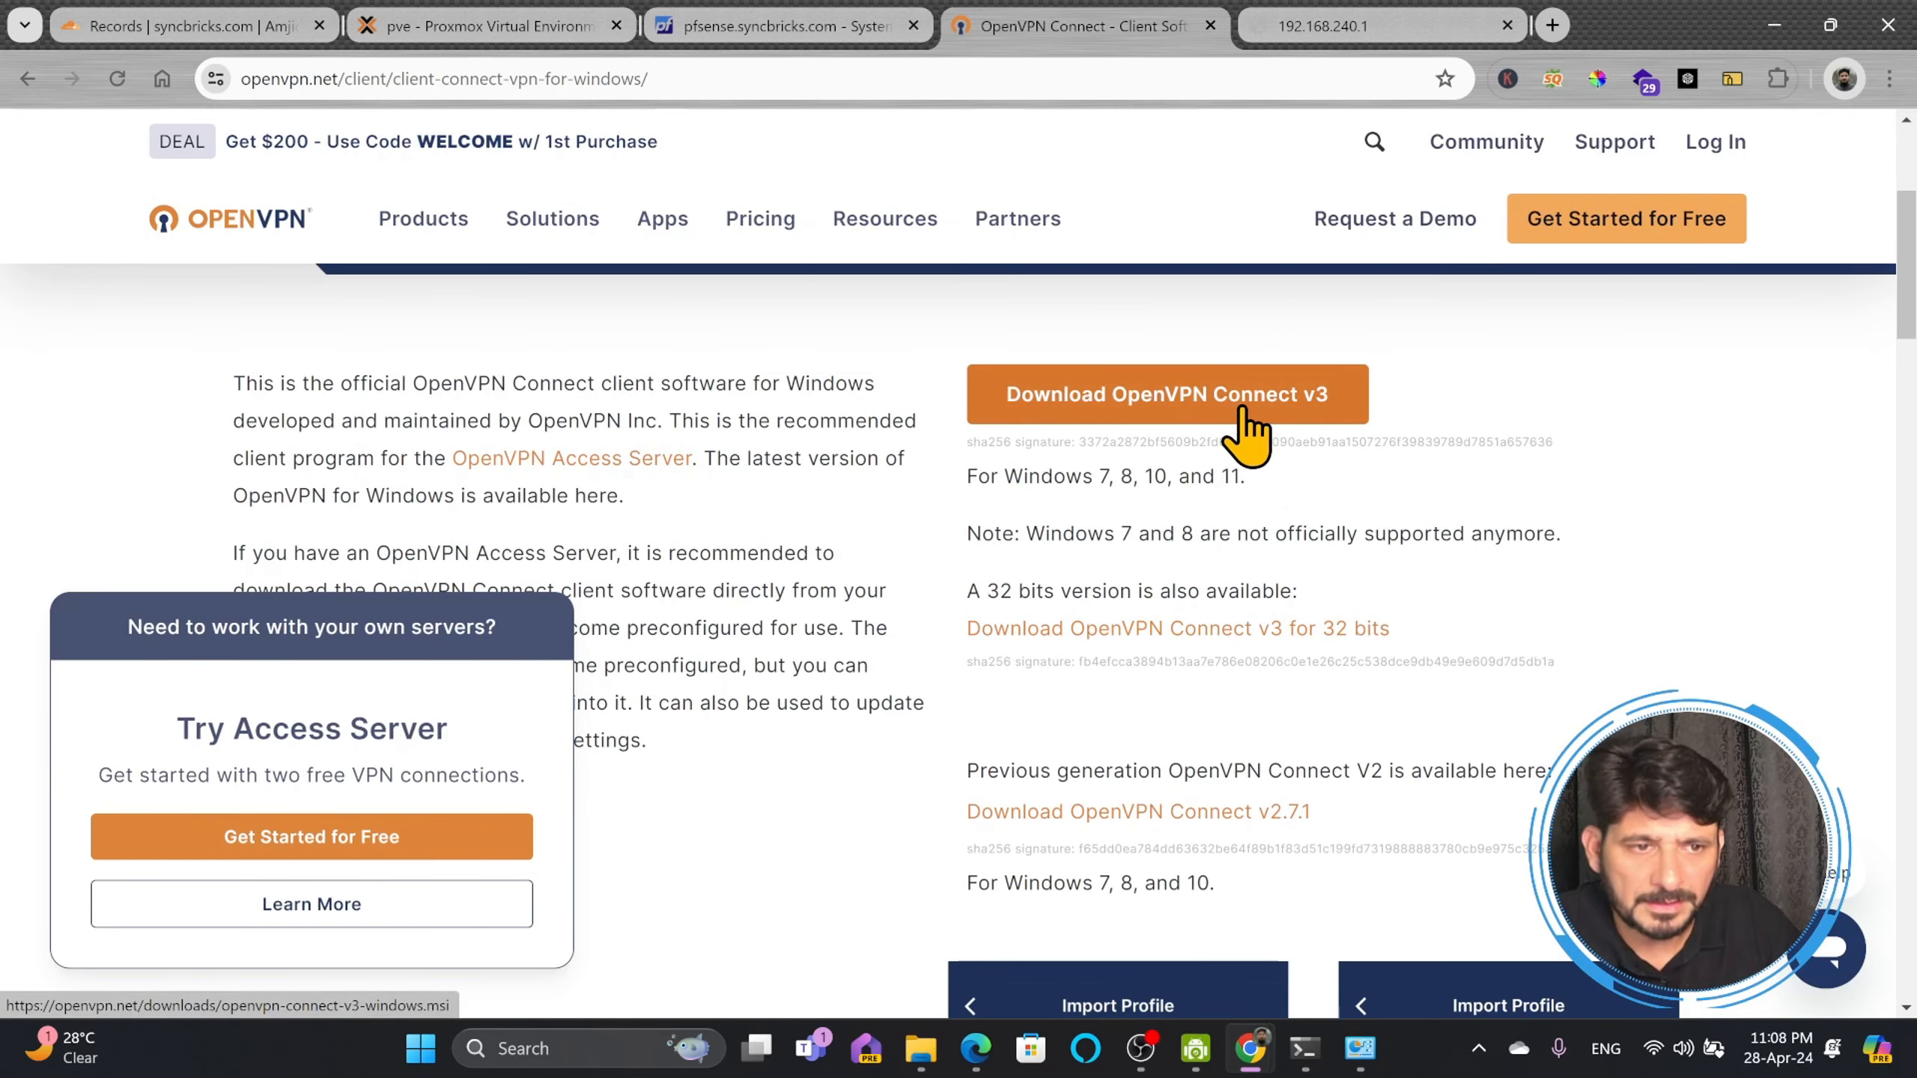
{"action": "left_click", "coordinate": [1248, 430]}
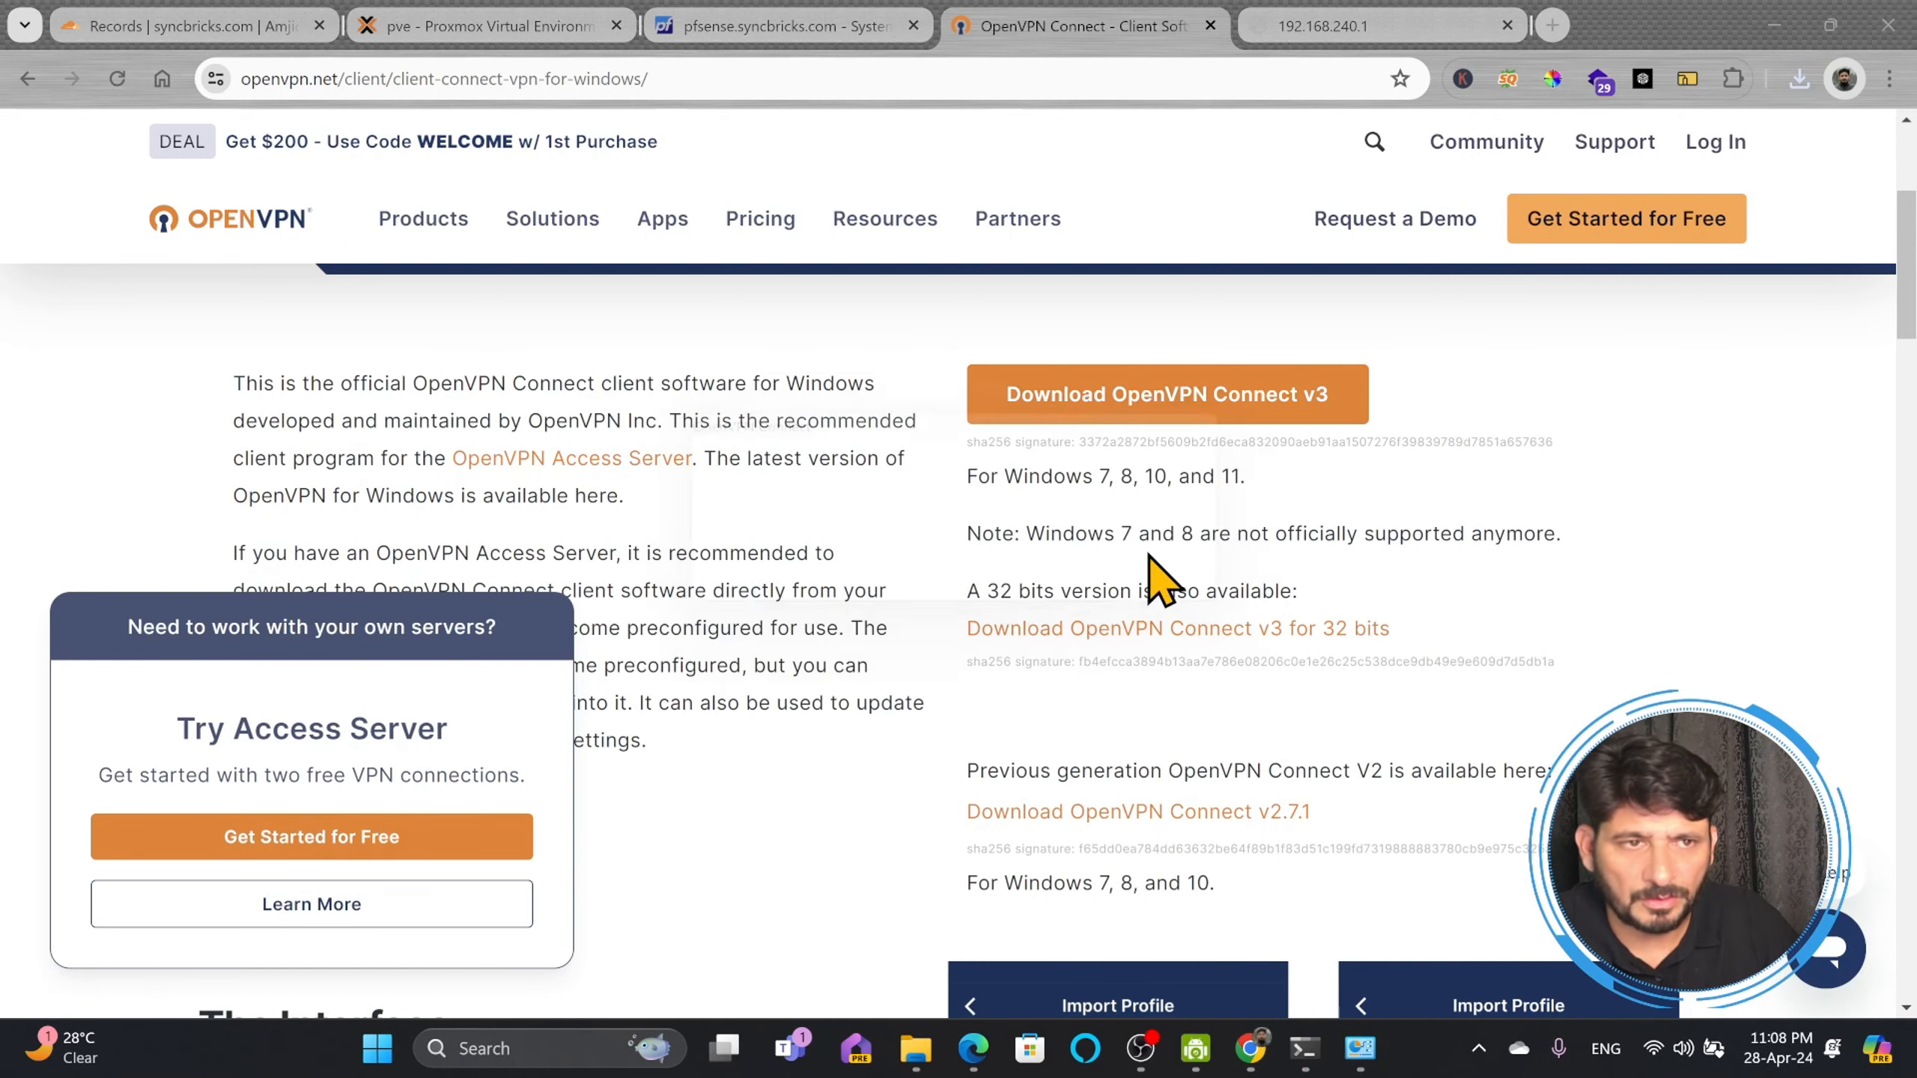
Step: Run the OpenVPN Connect setup wizard through license acceptance to a finished install
{"action": "left_click", "coordinate": [1082, 708]}
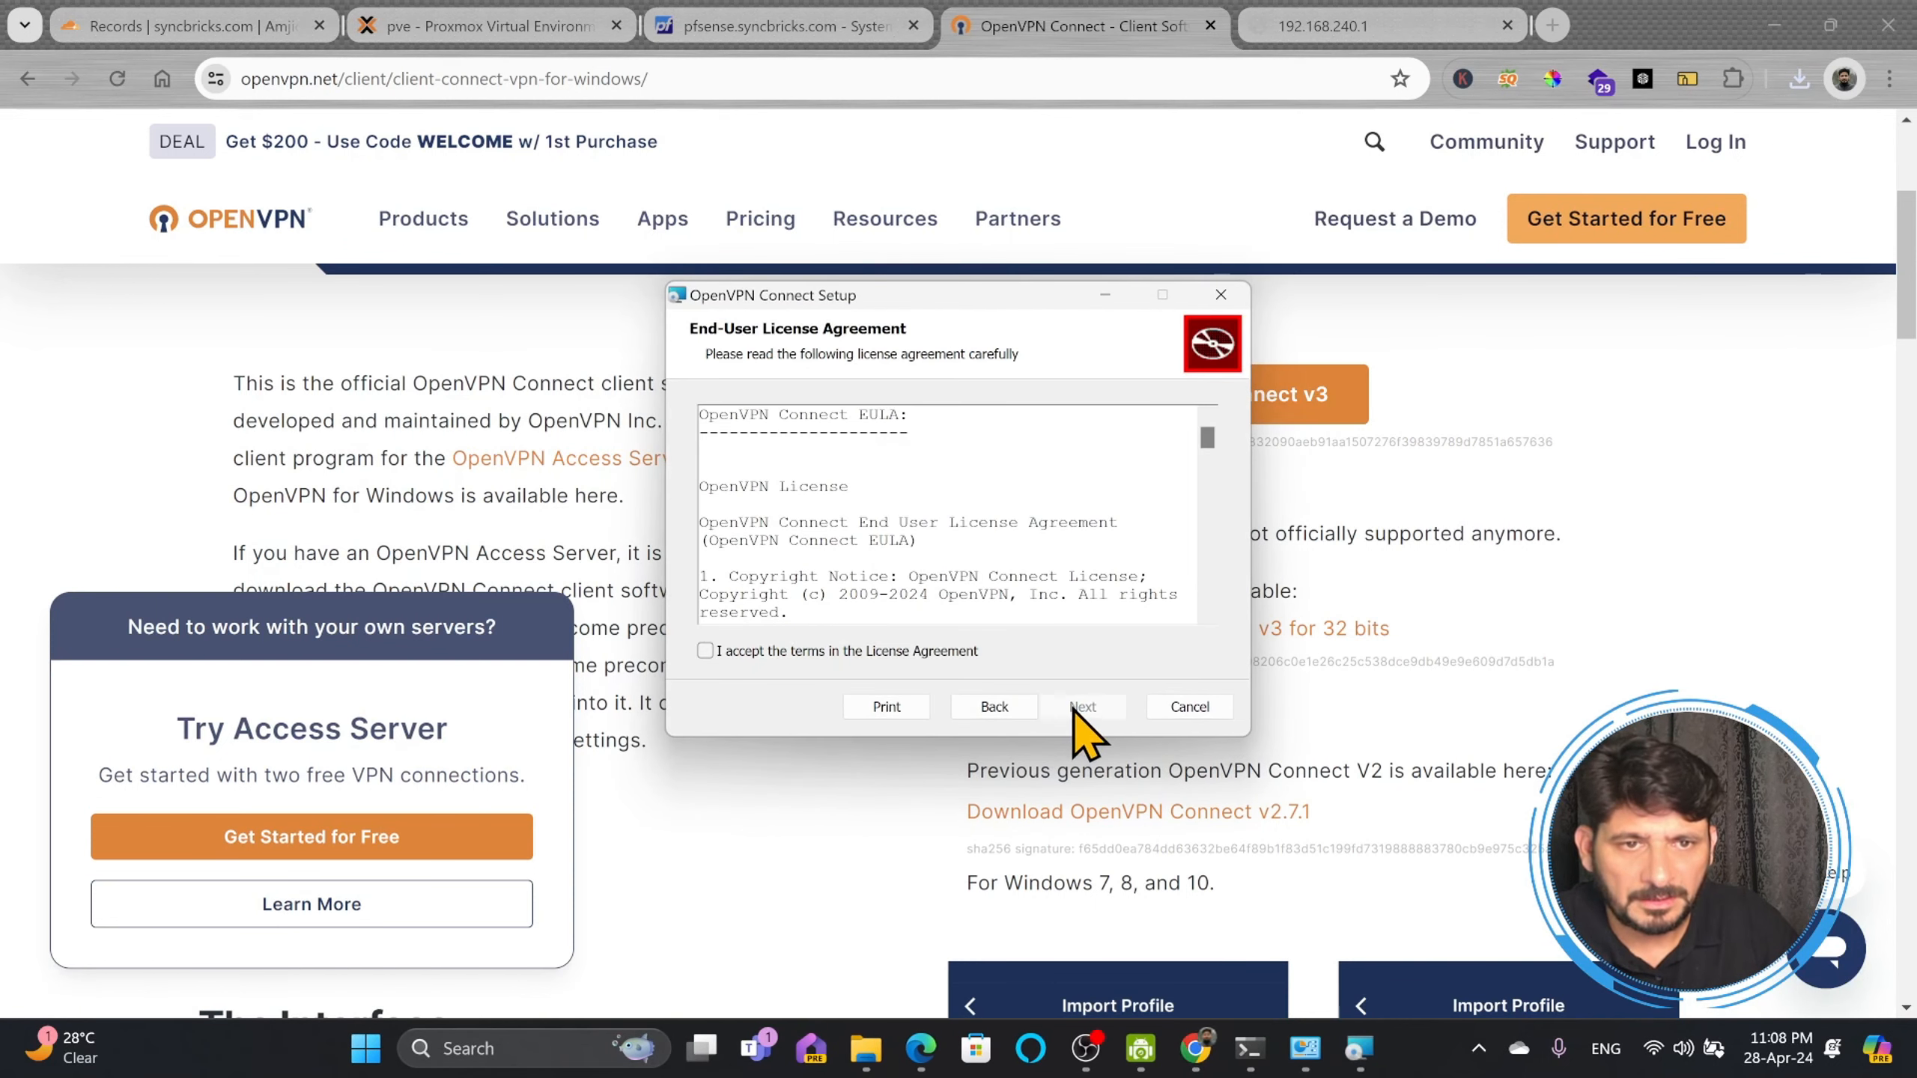
{"action": "left_click", "coordinate": [868, 656]}
{"action": "left_click", "coordinate": [1078, 710]}
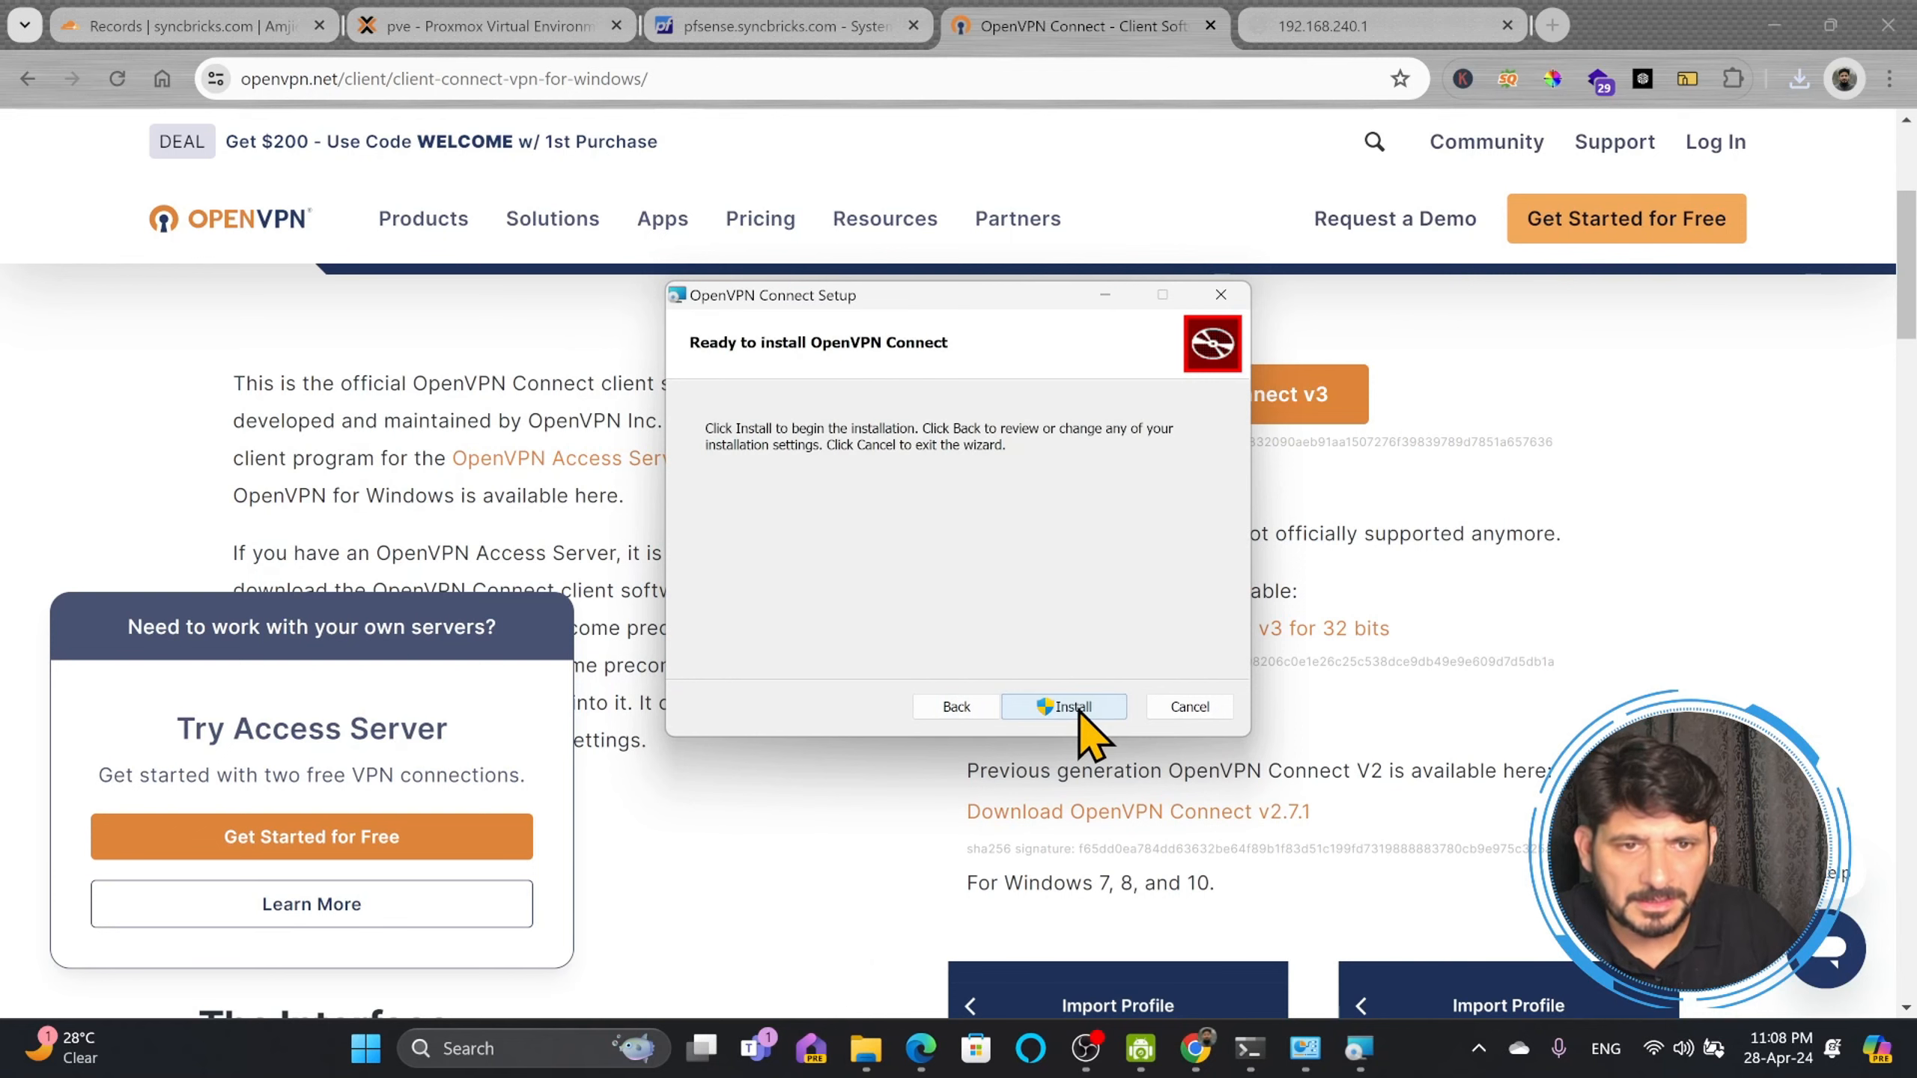
{"action": "left_click", "coordinate": [1079, 710]}
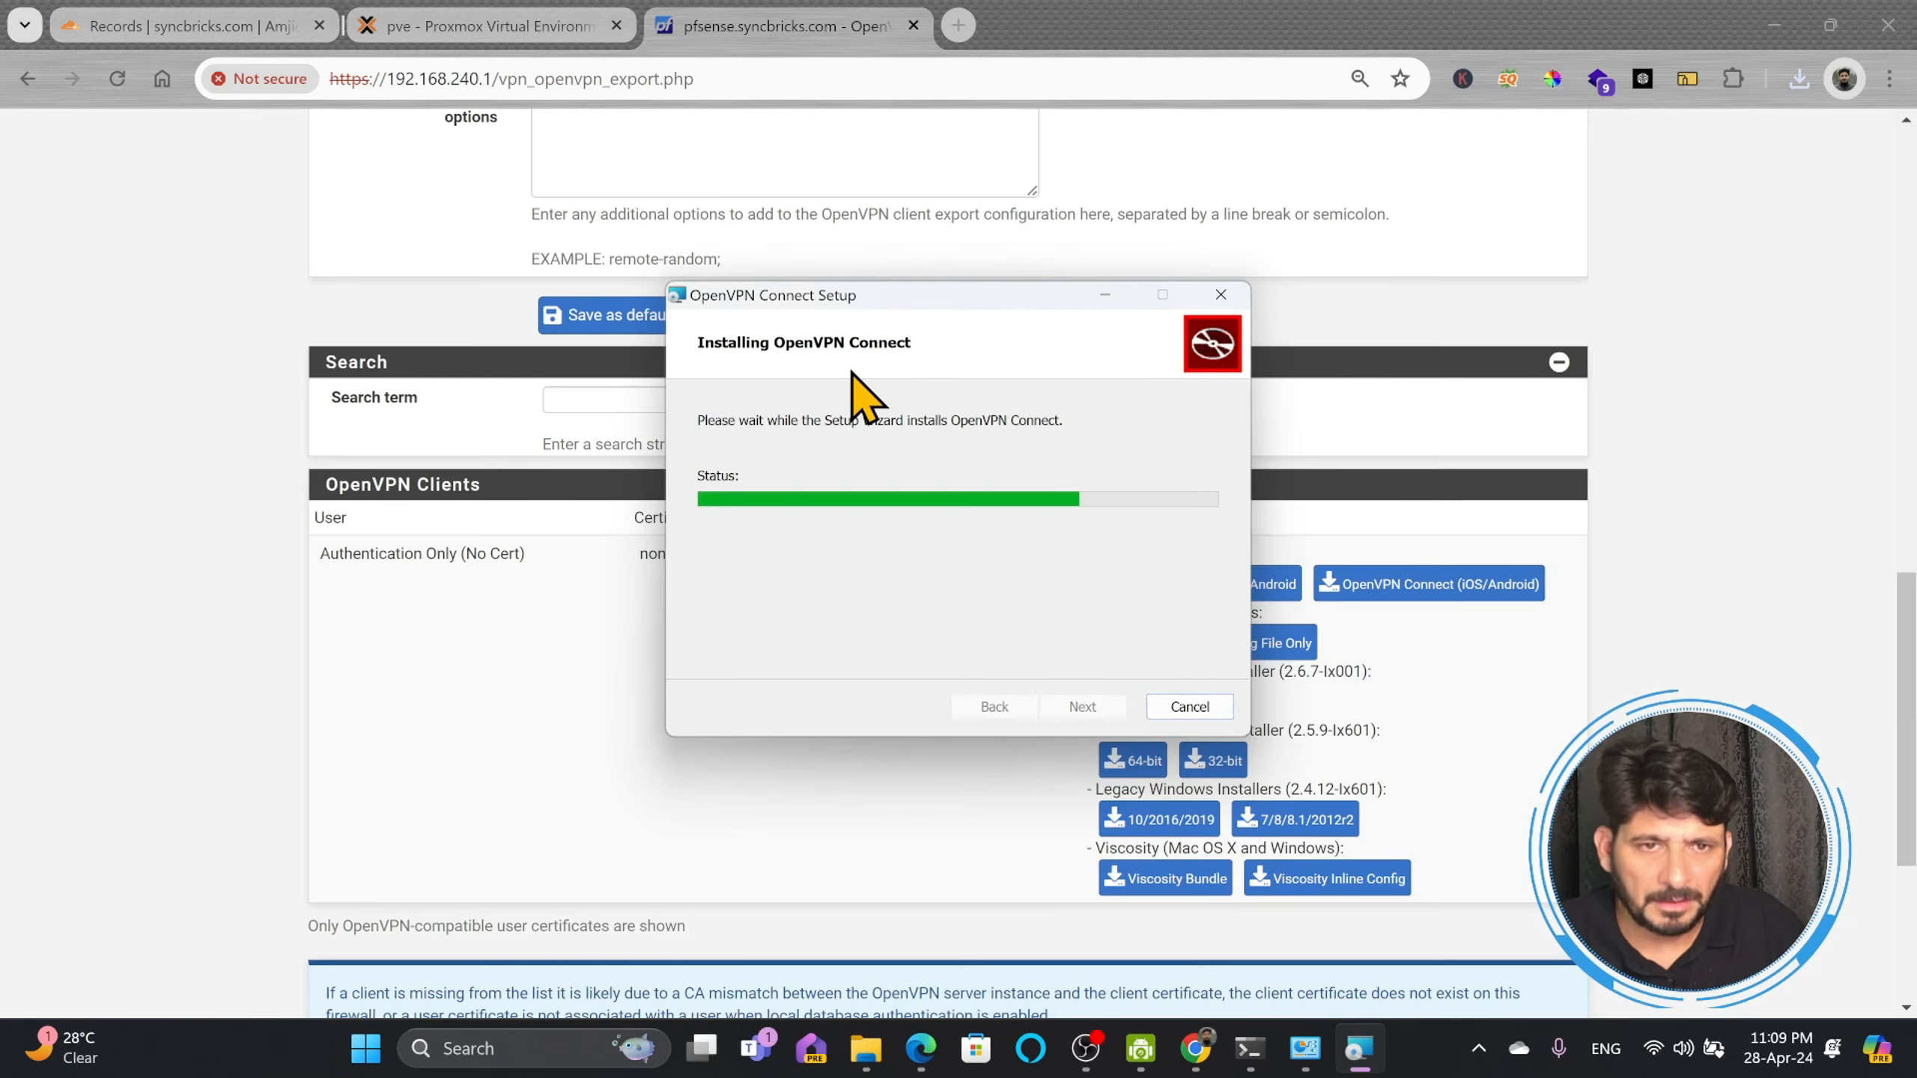
{"action": "left_click", "coordinate": [1082, 707]}
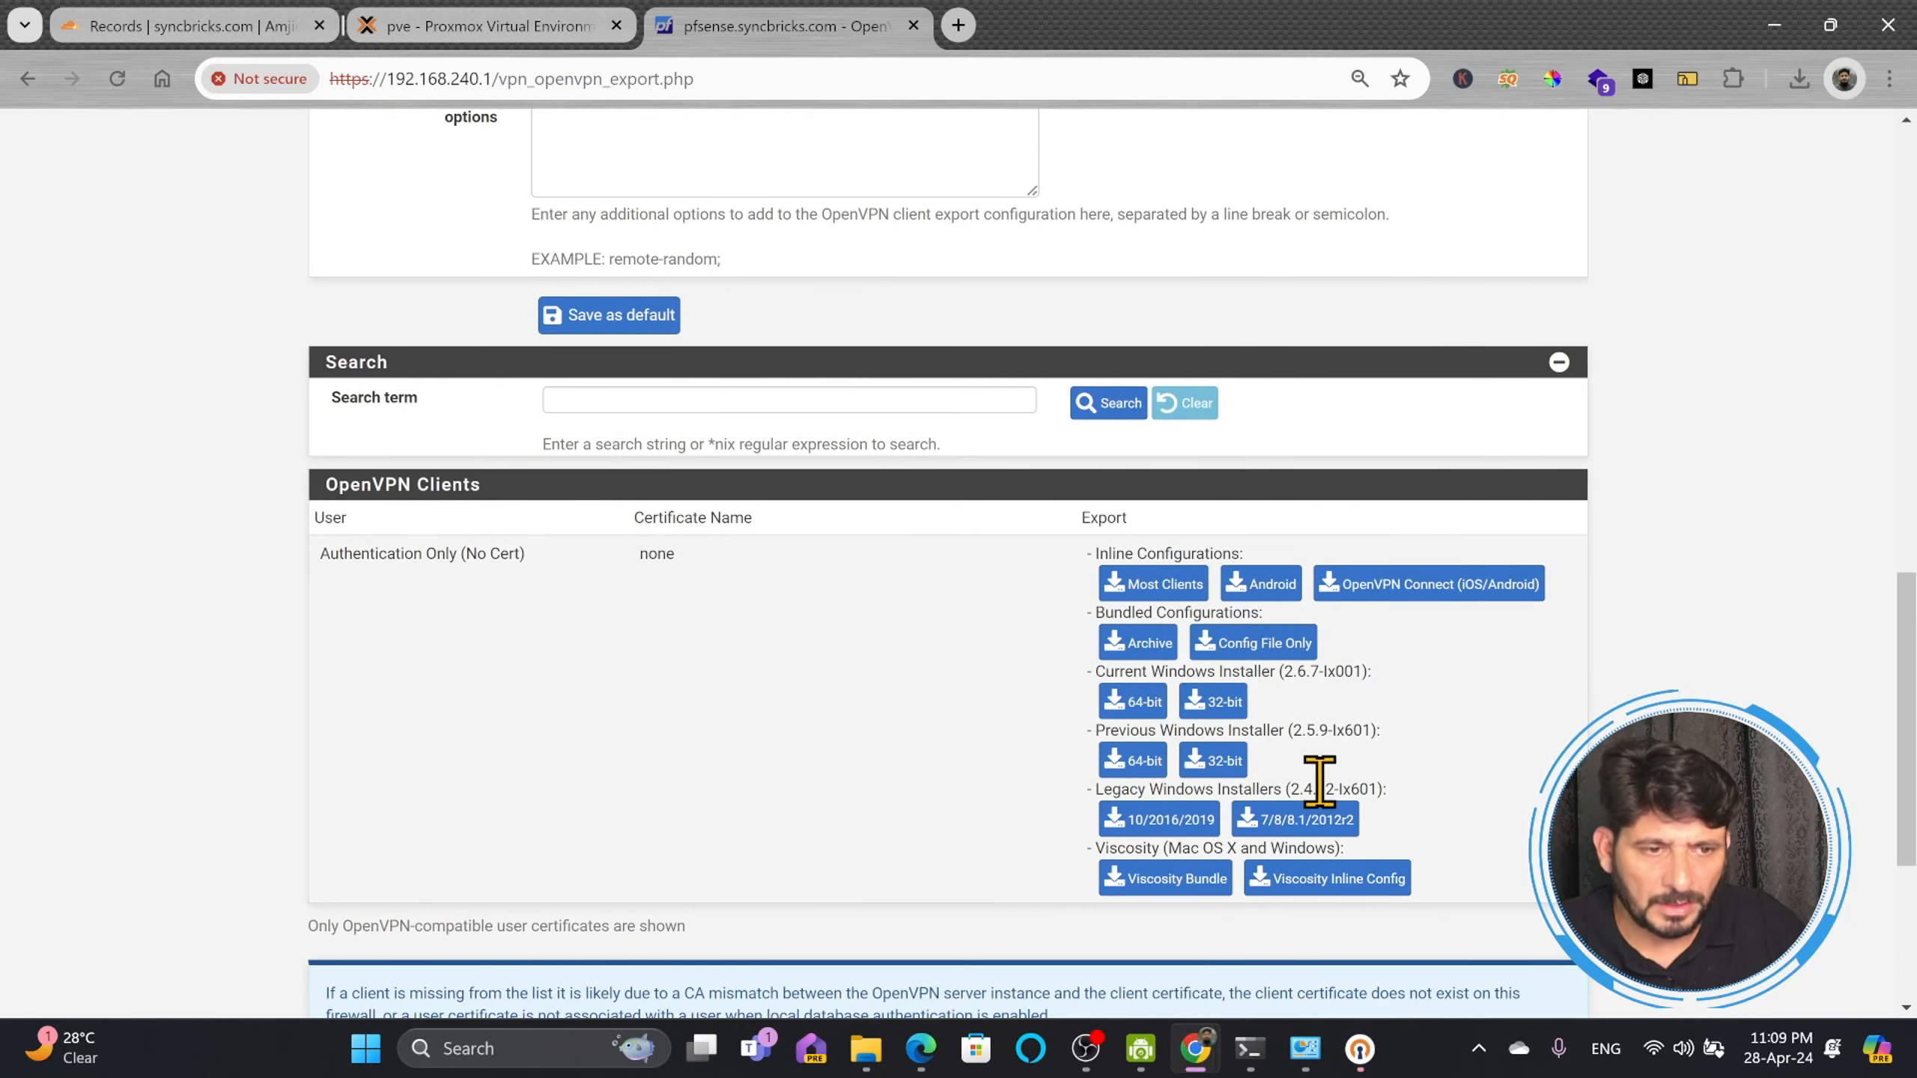
Step: Launch OpenVPN Connect and agree to its data collection terms
{"action": "left_click", "coordinate": [1358, 1049]}
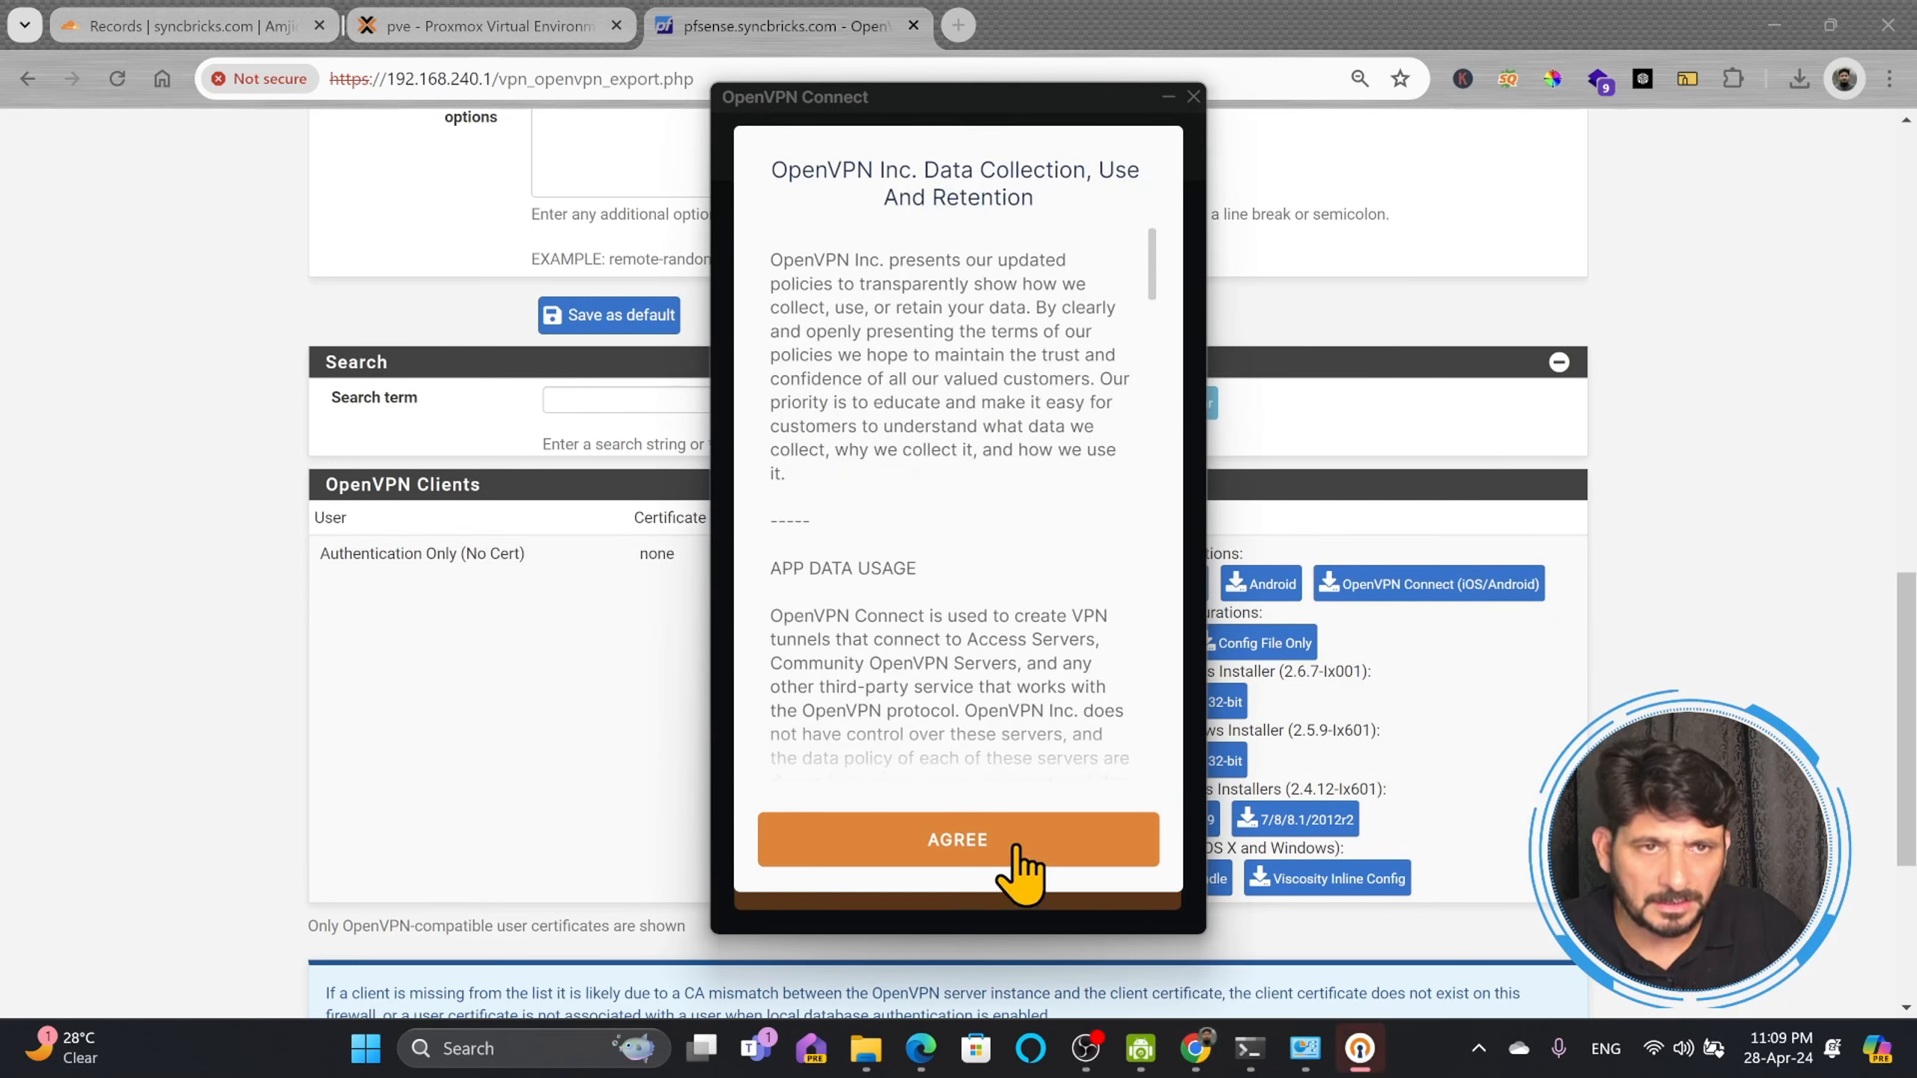
{"action": "scroll", "coordinate": [997, 364], "scroll_direction": "down", "scroll_amount": 15}
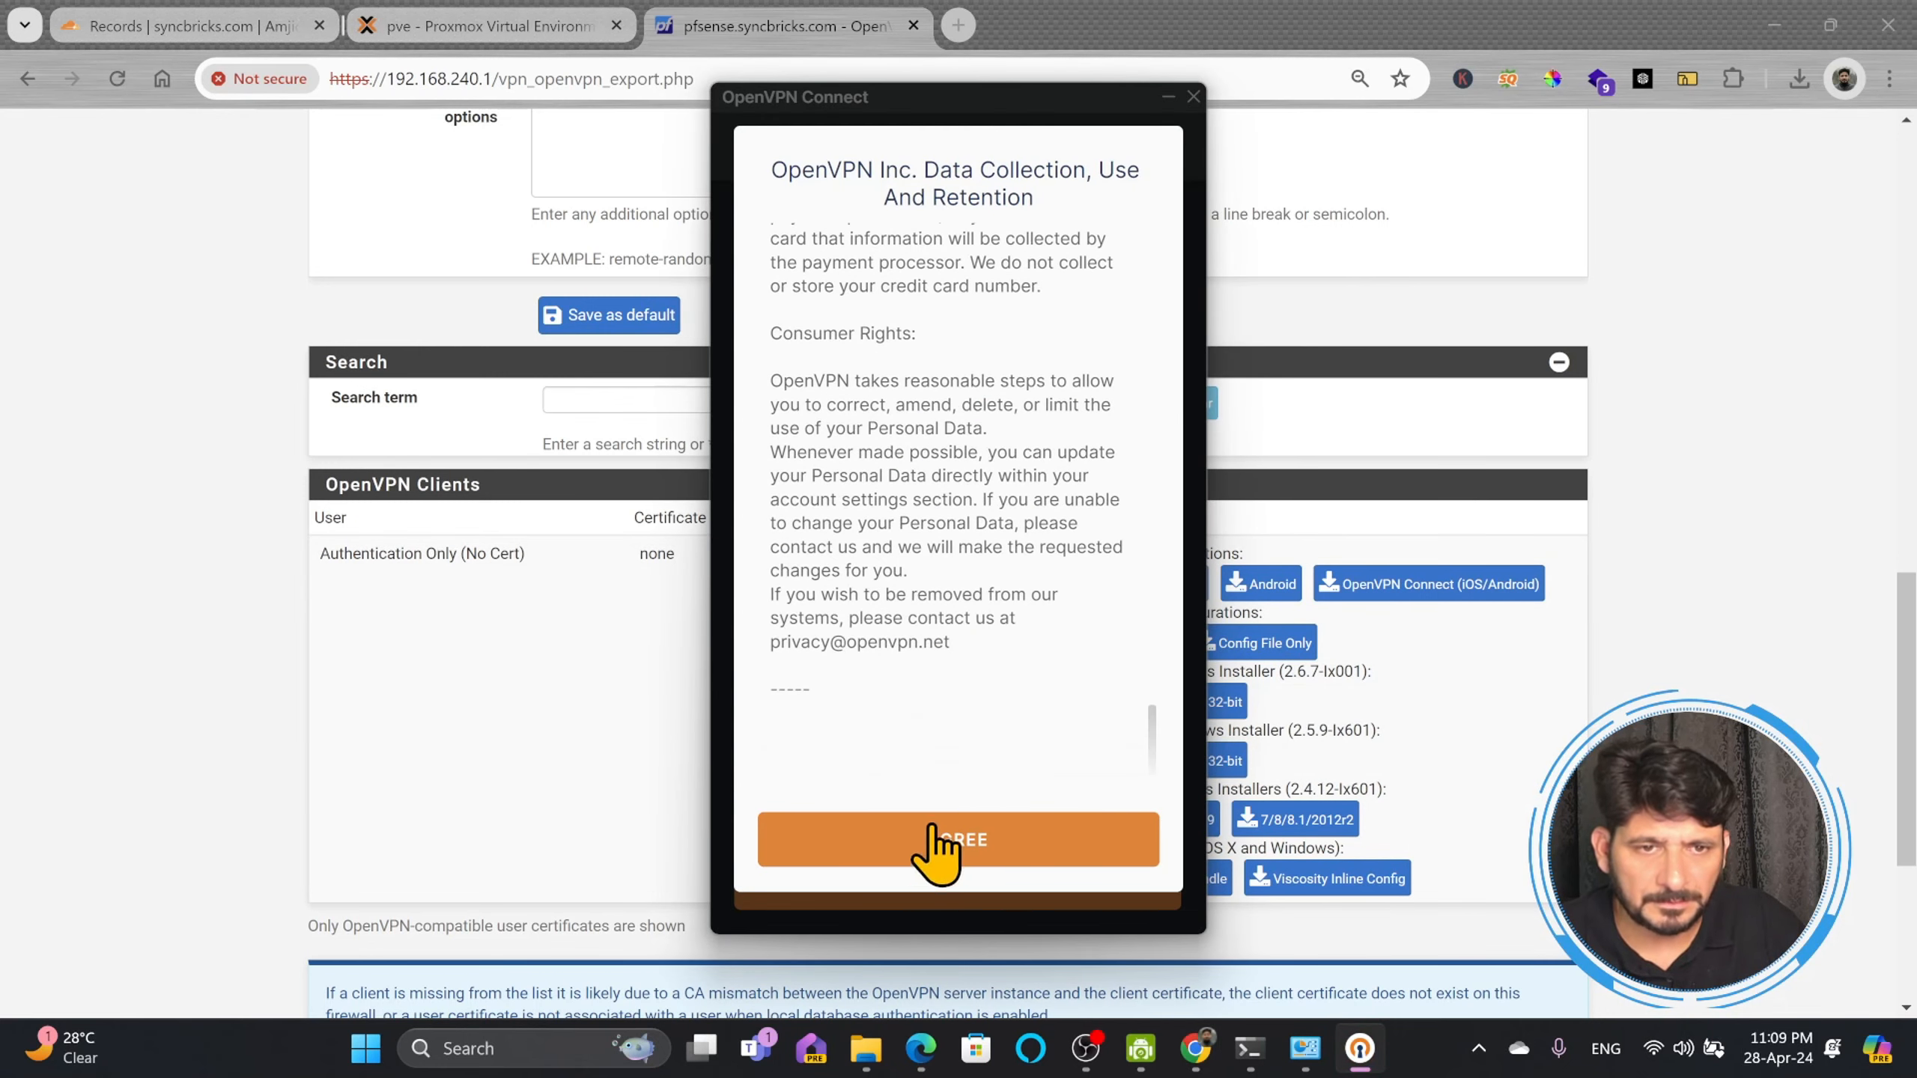
{"action": "left_click", "coordinate": [936, 825]}
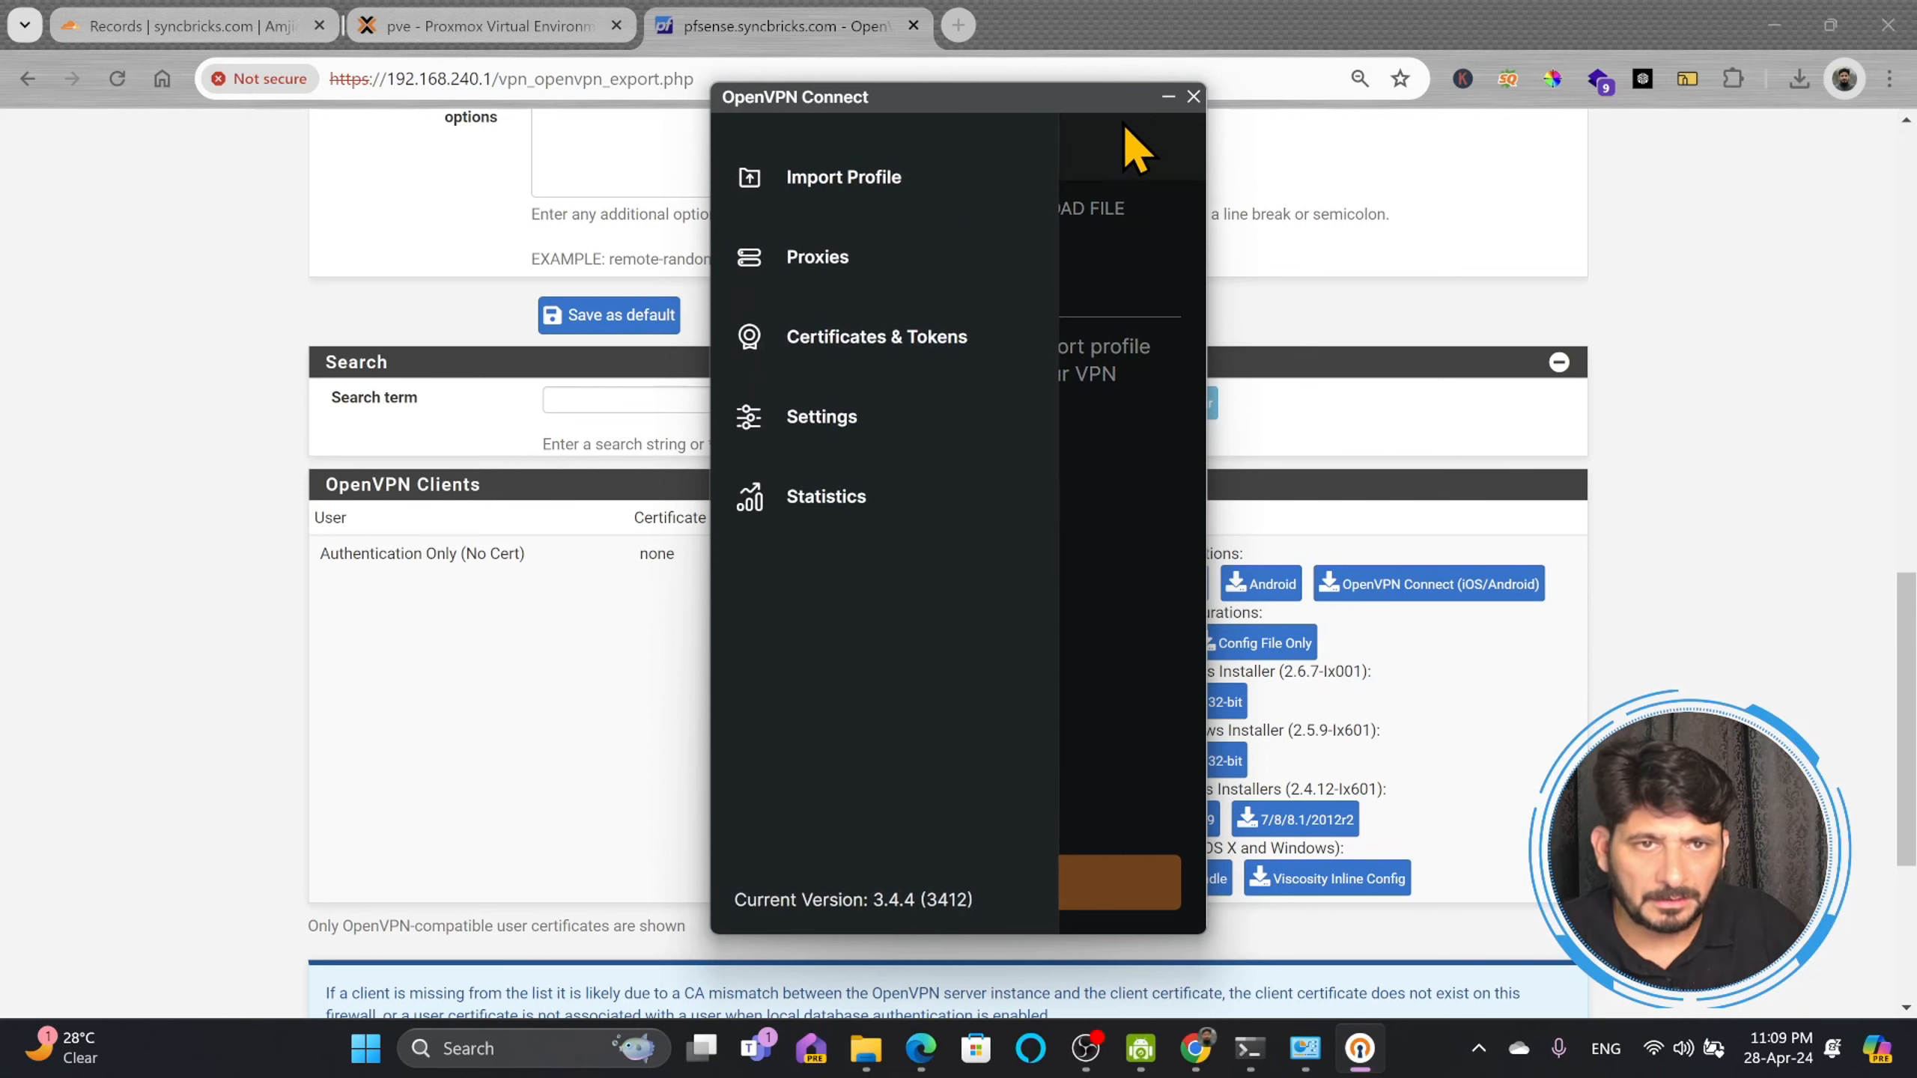
Step: Close the OpenVPN Connect window and dismiss its tray menu to return to the browser
{"action": "left_click", "coordinate": [1193, 96]}
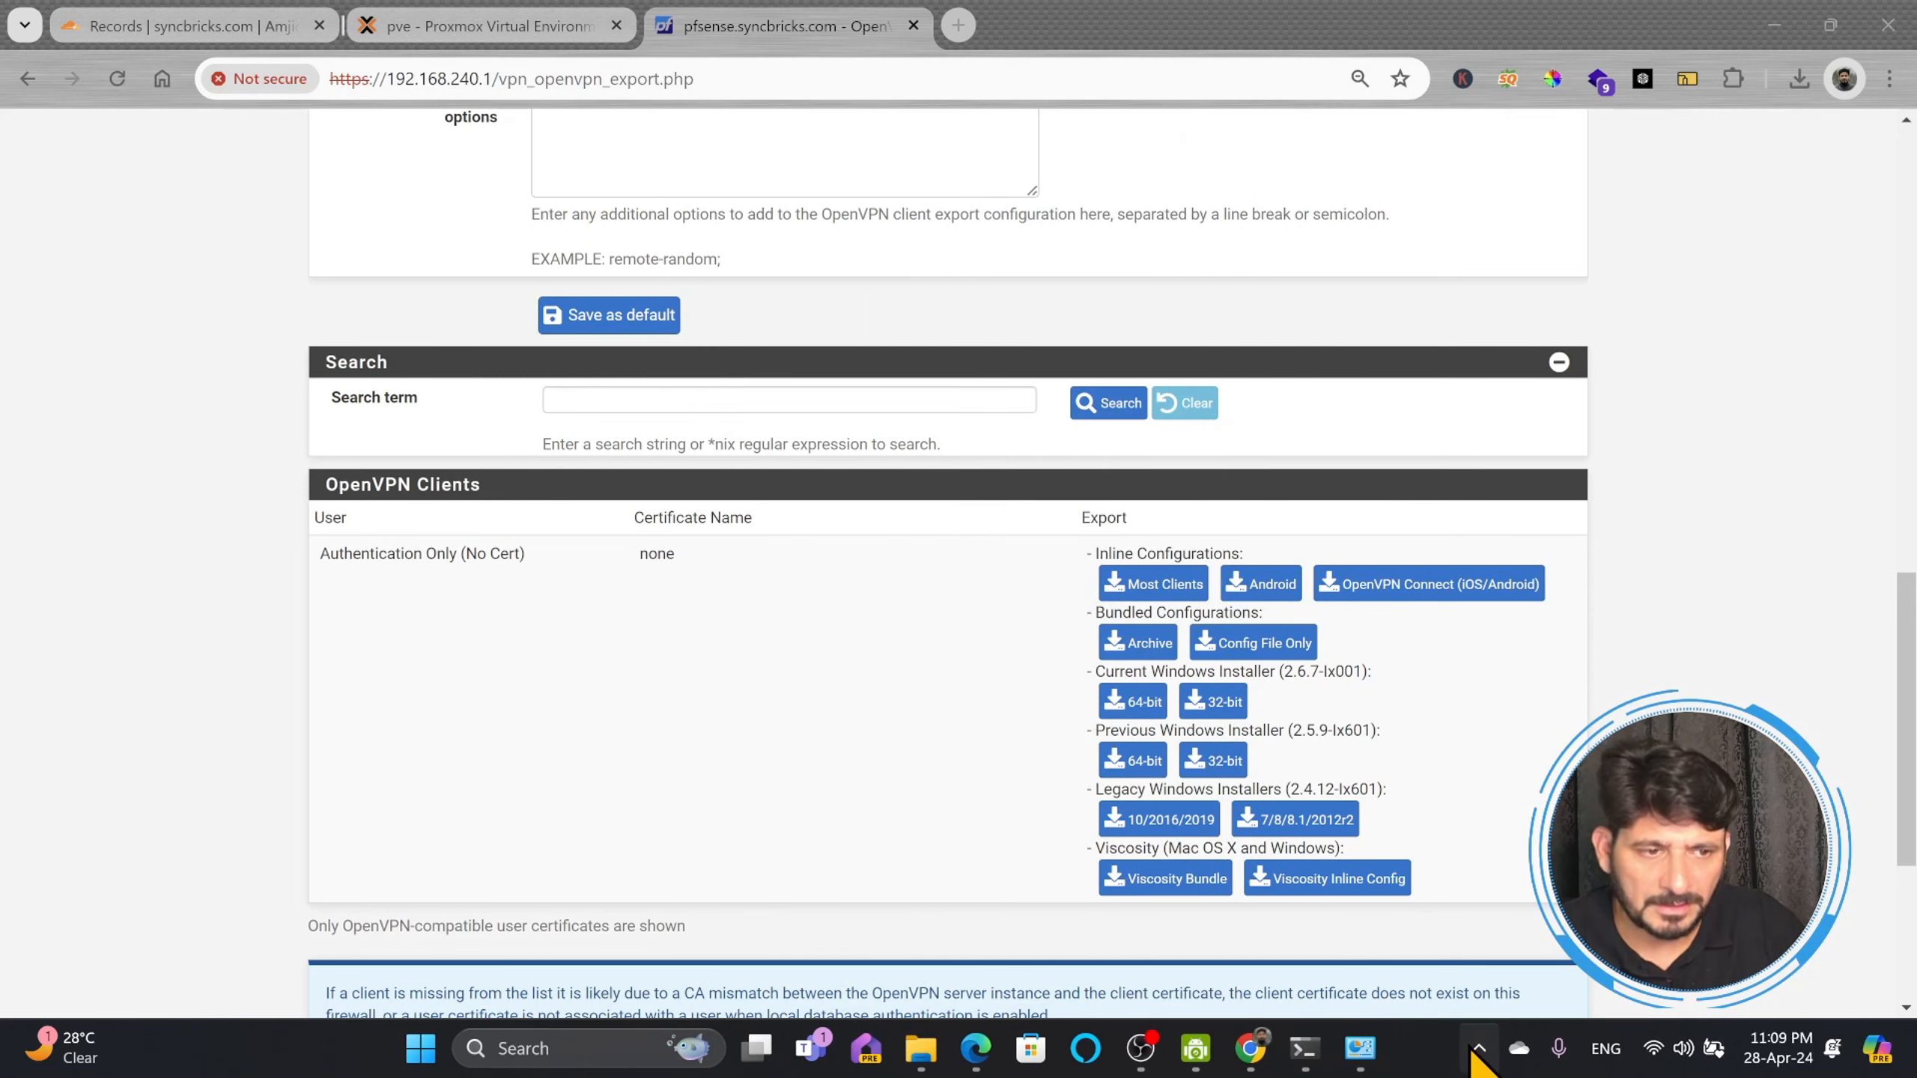
{"action": "left_click", "coordinate": [1478, 1048]}
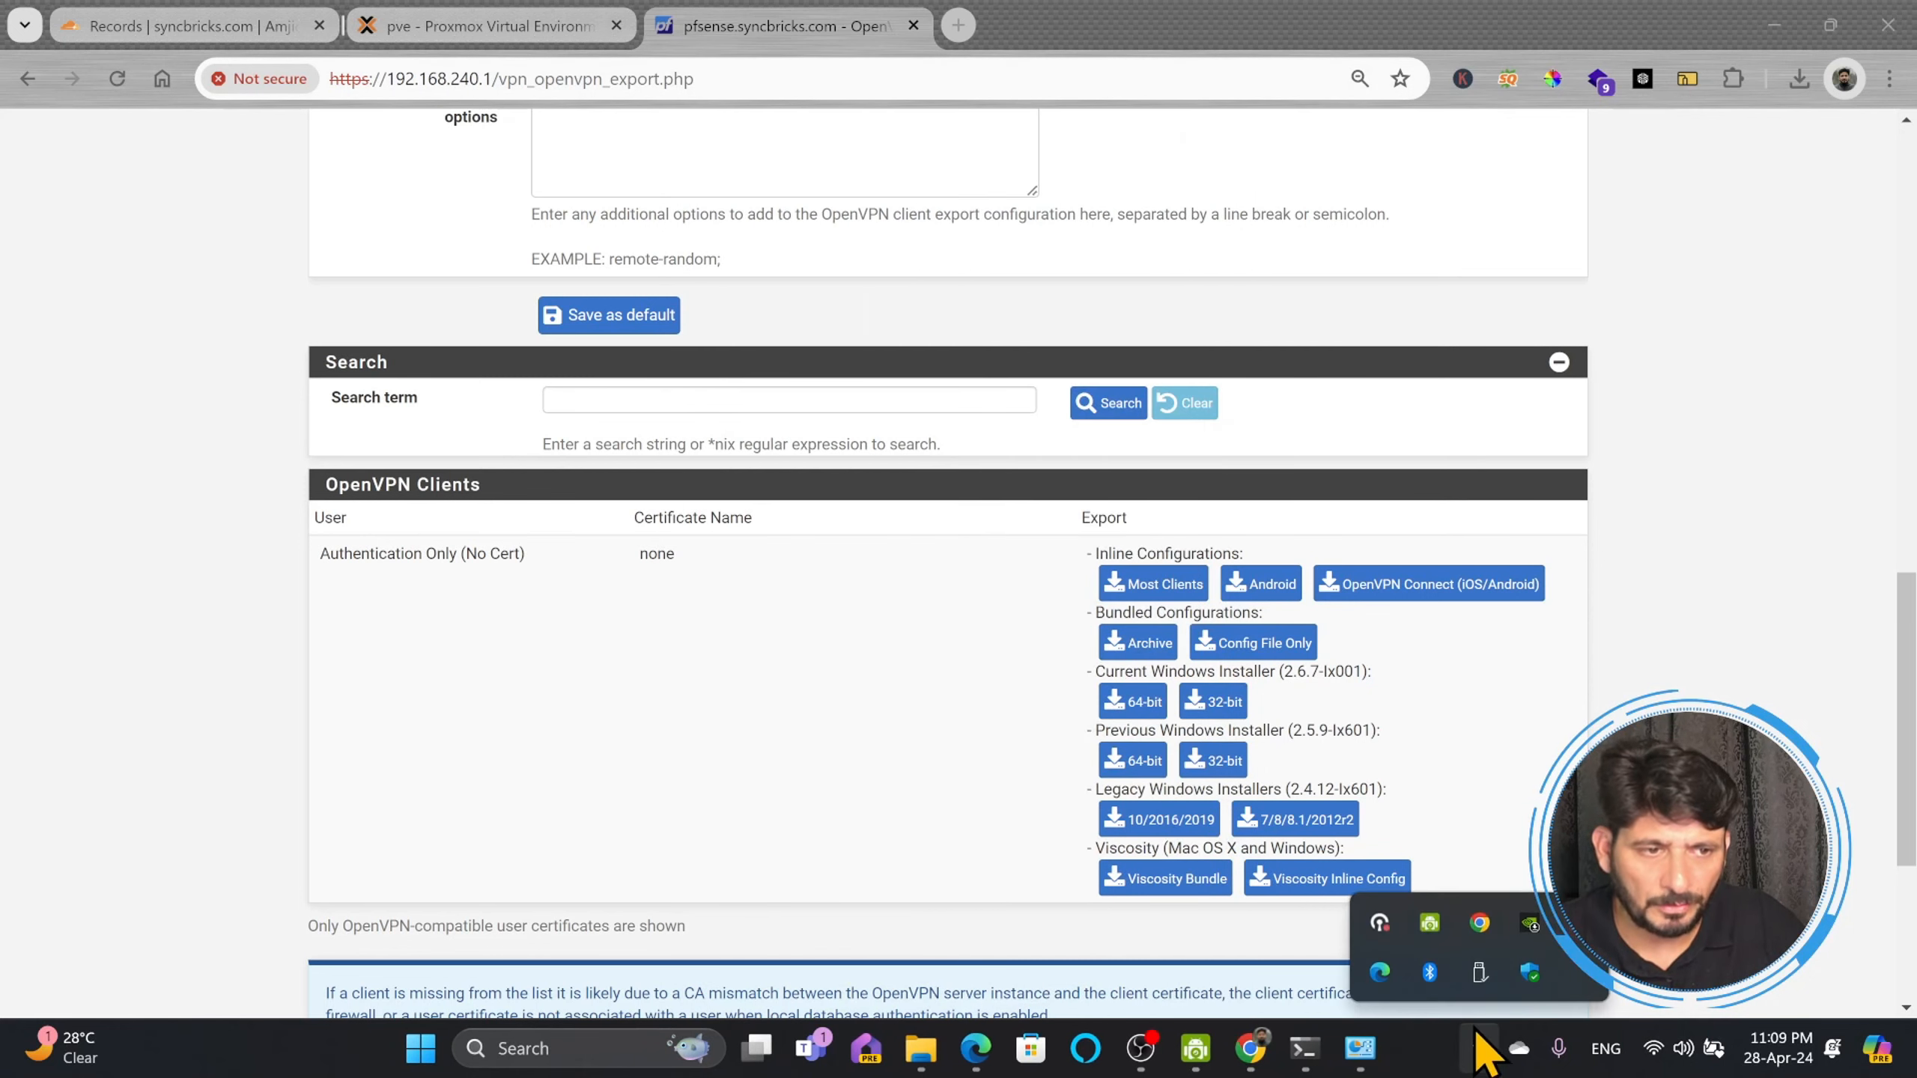
{"action": "right_click", "coordinate": [1378, 925]}
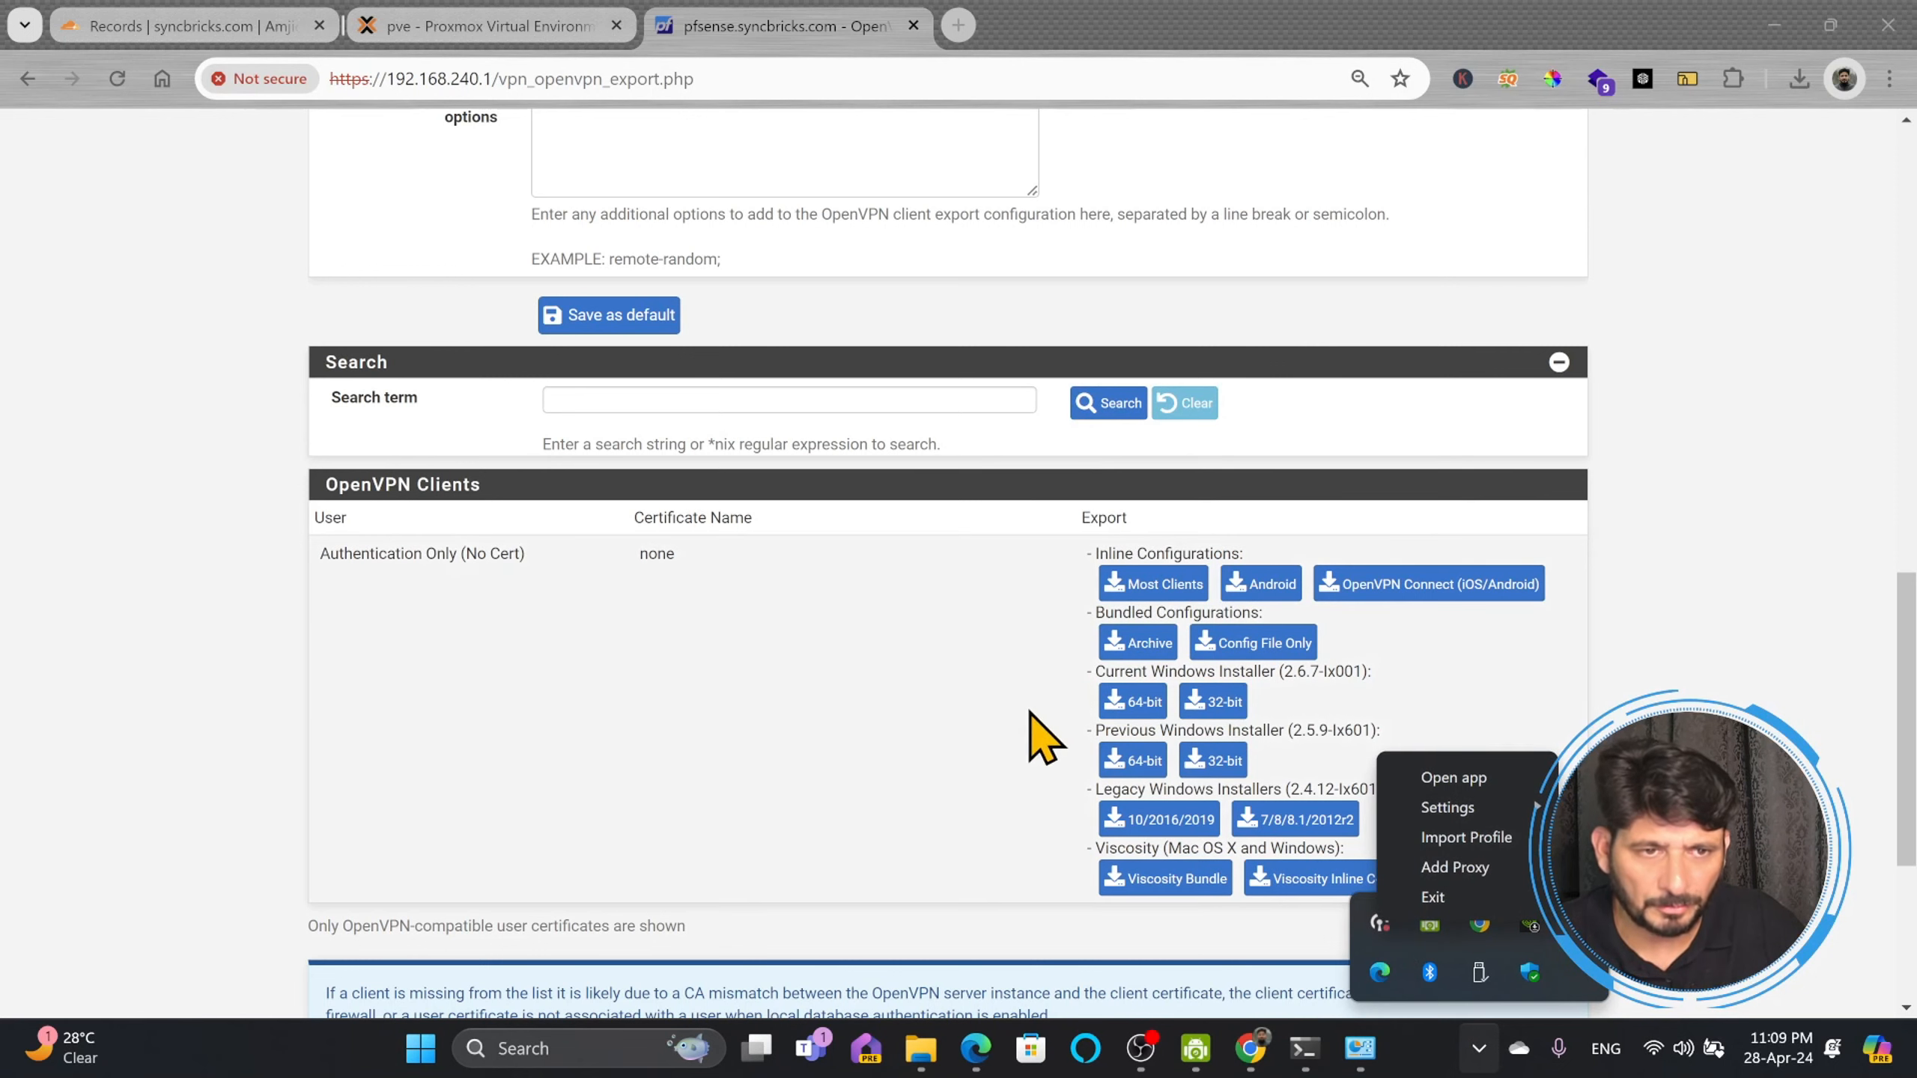
{"action": "left_click", "coordinate": [992, 682]}
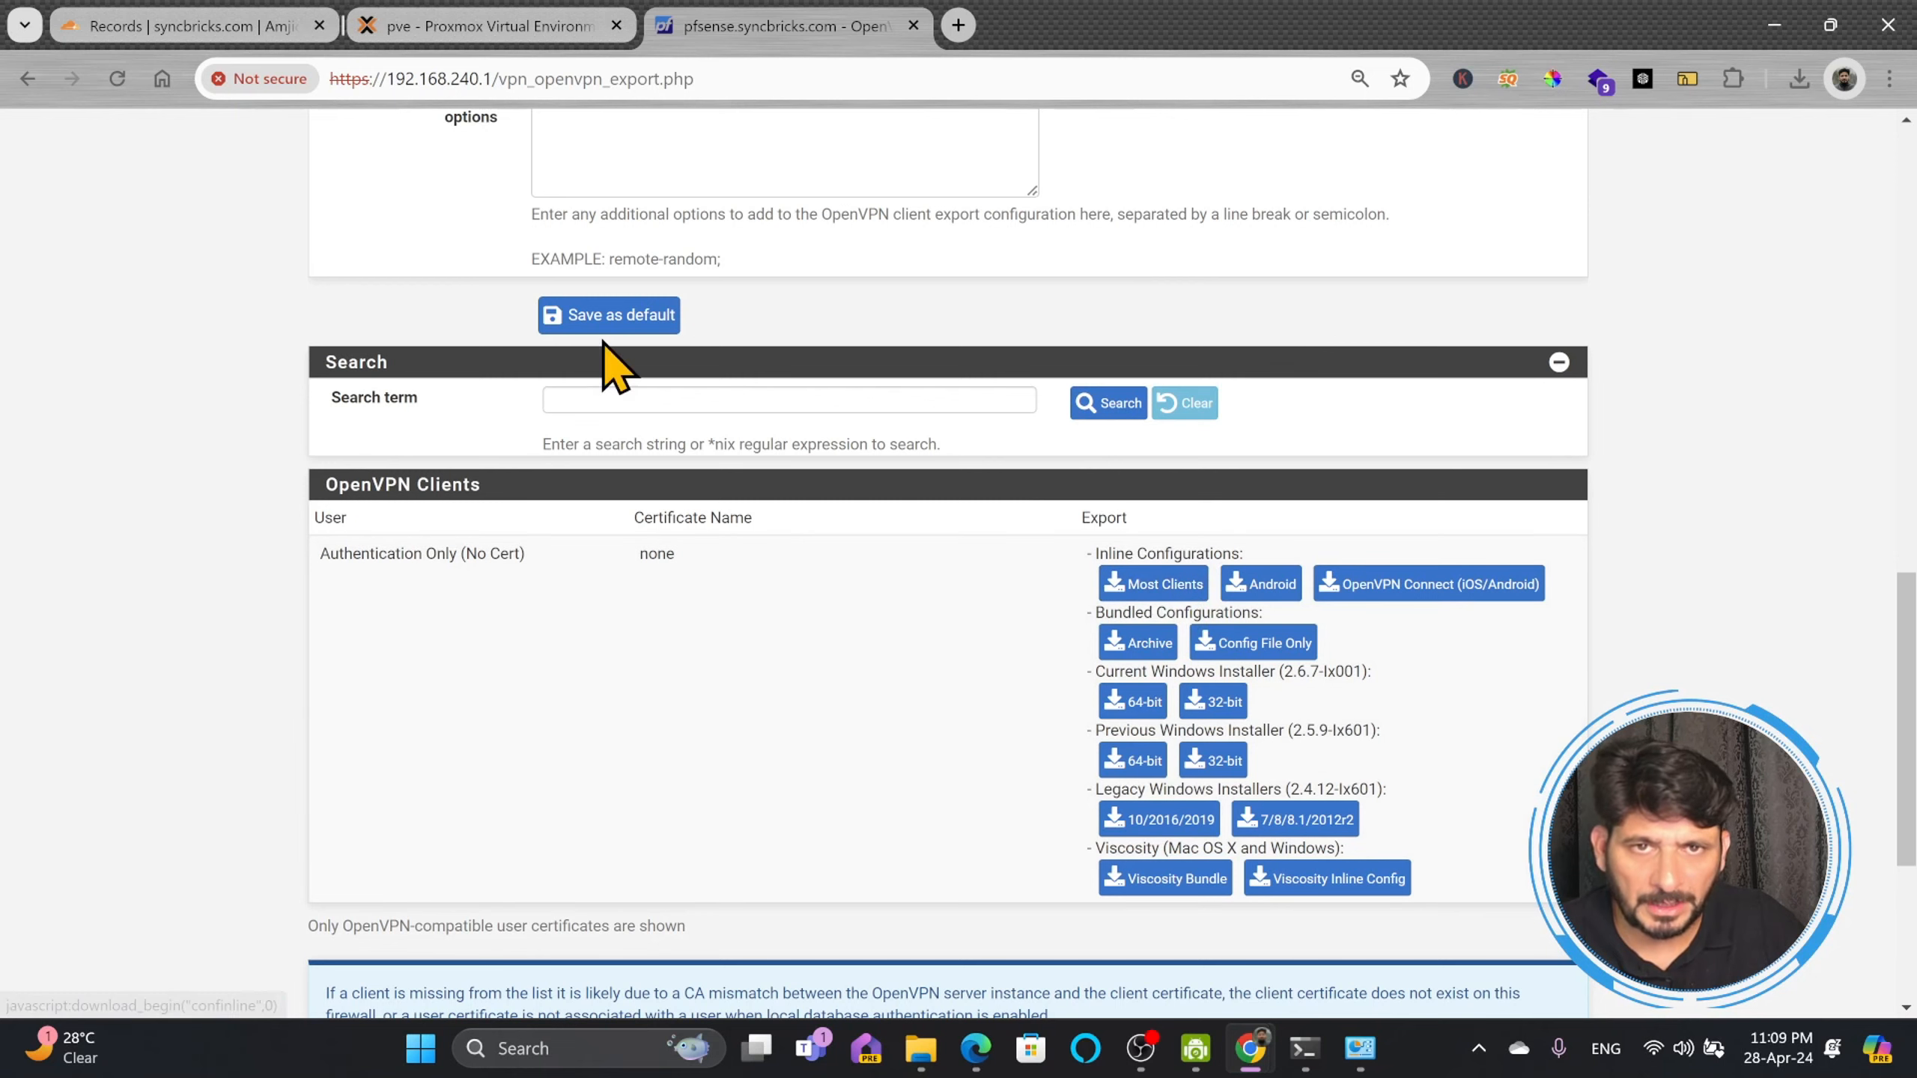
Step: Download the Most Clients inline config and rename it to amjid-home in C:\Data\openvpn
{"action": "left_click", "coordinate": [1144, 589]}
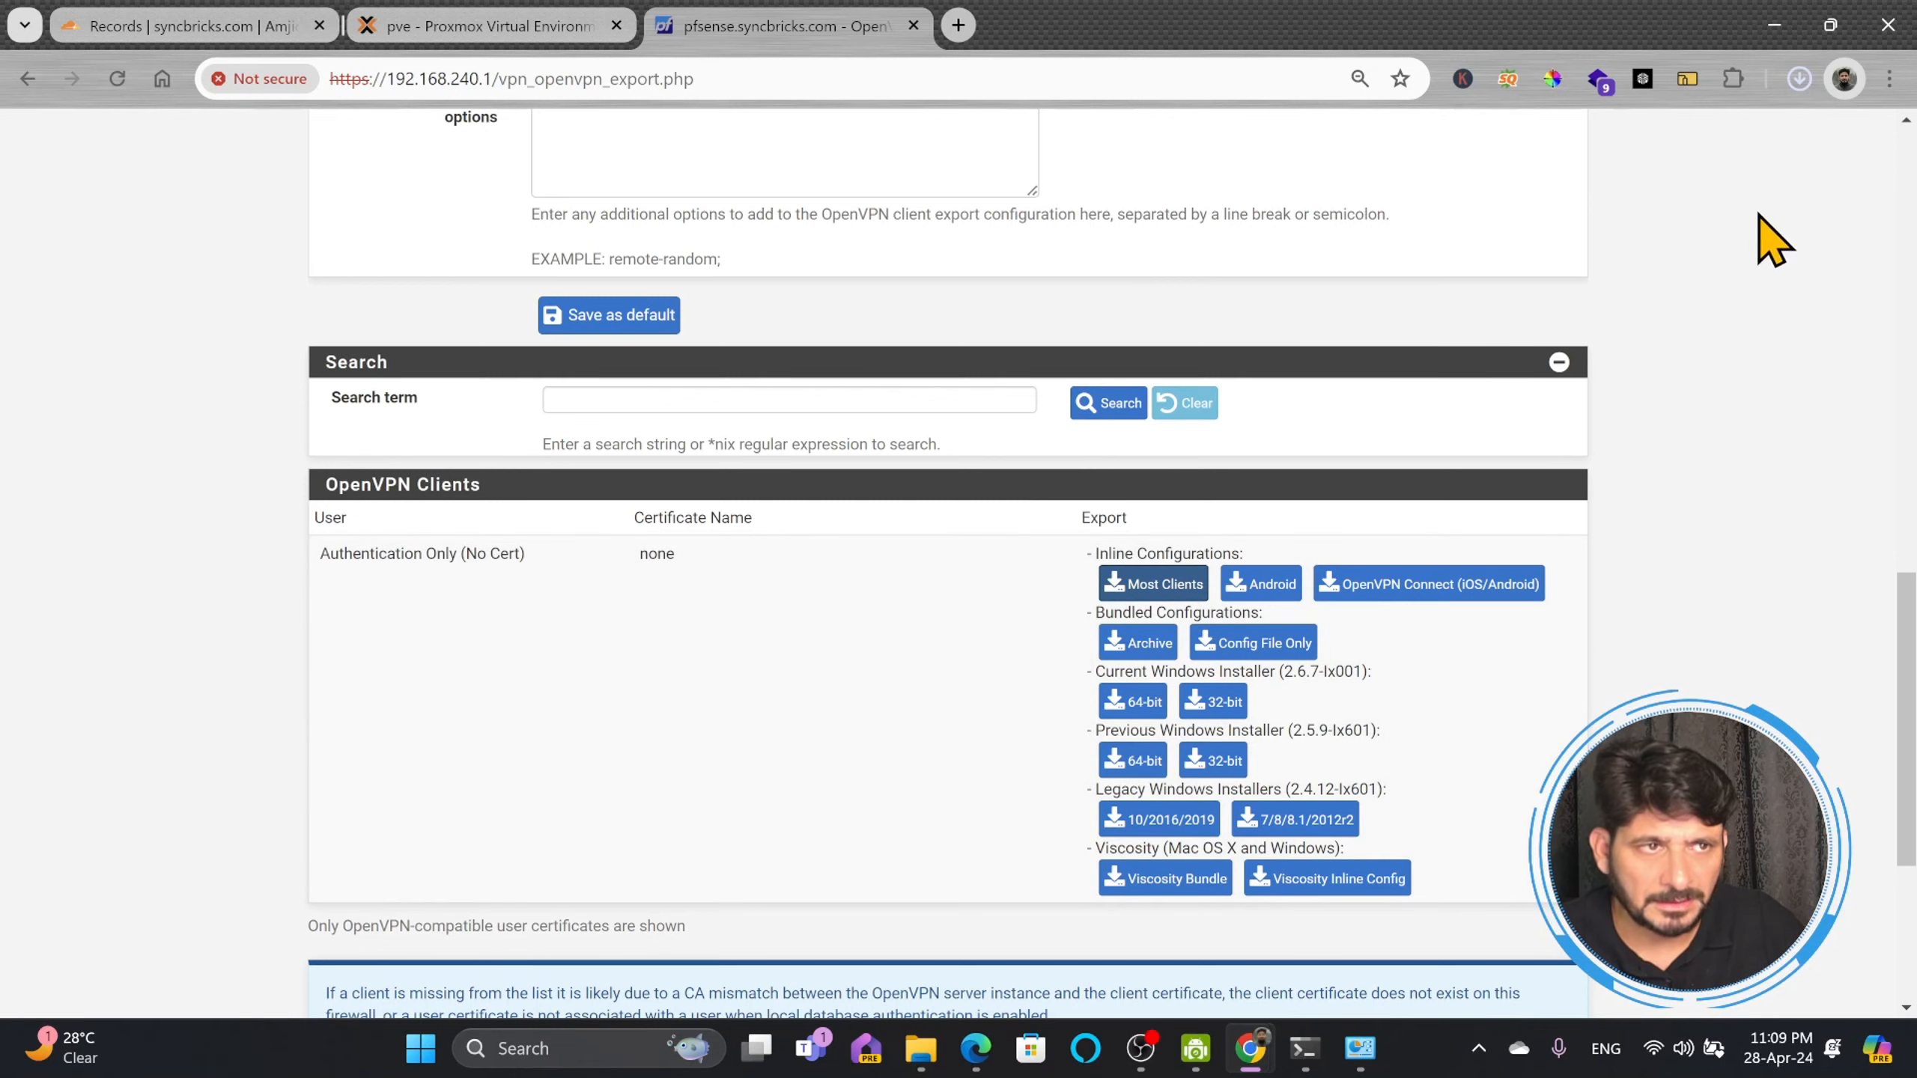
{"action": "left_click", "coordinate": [1735, 134]}
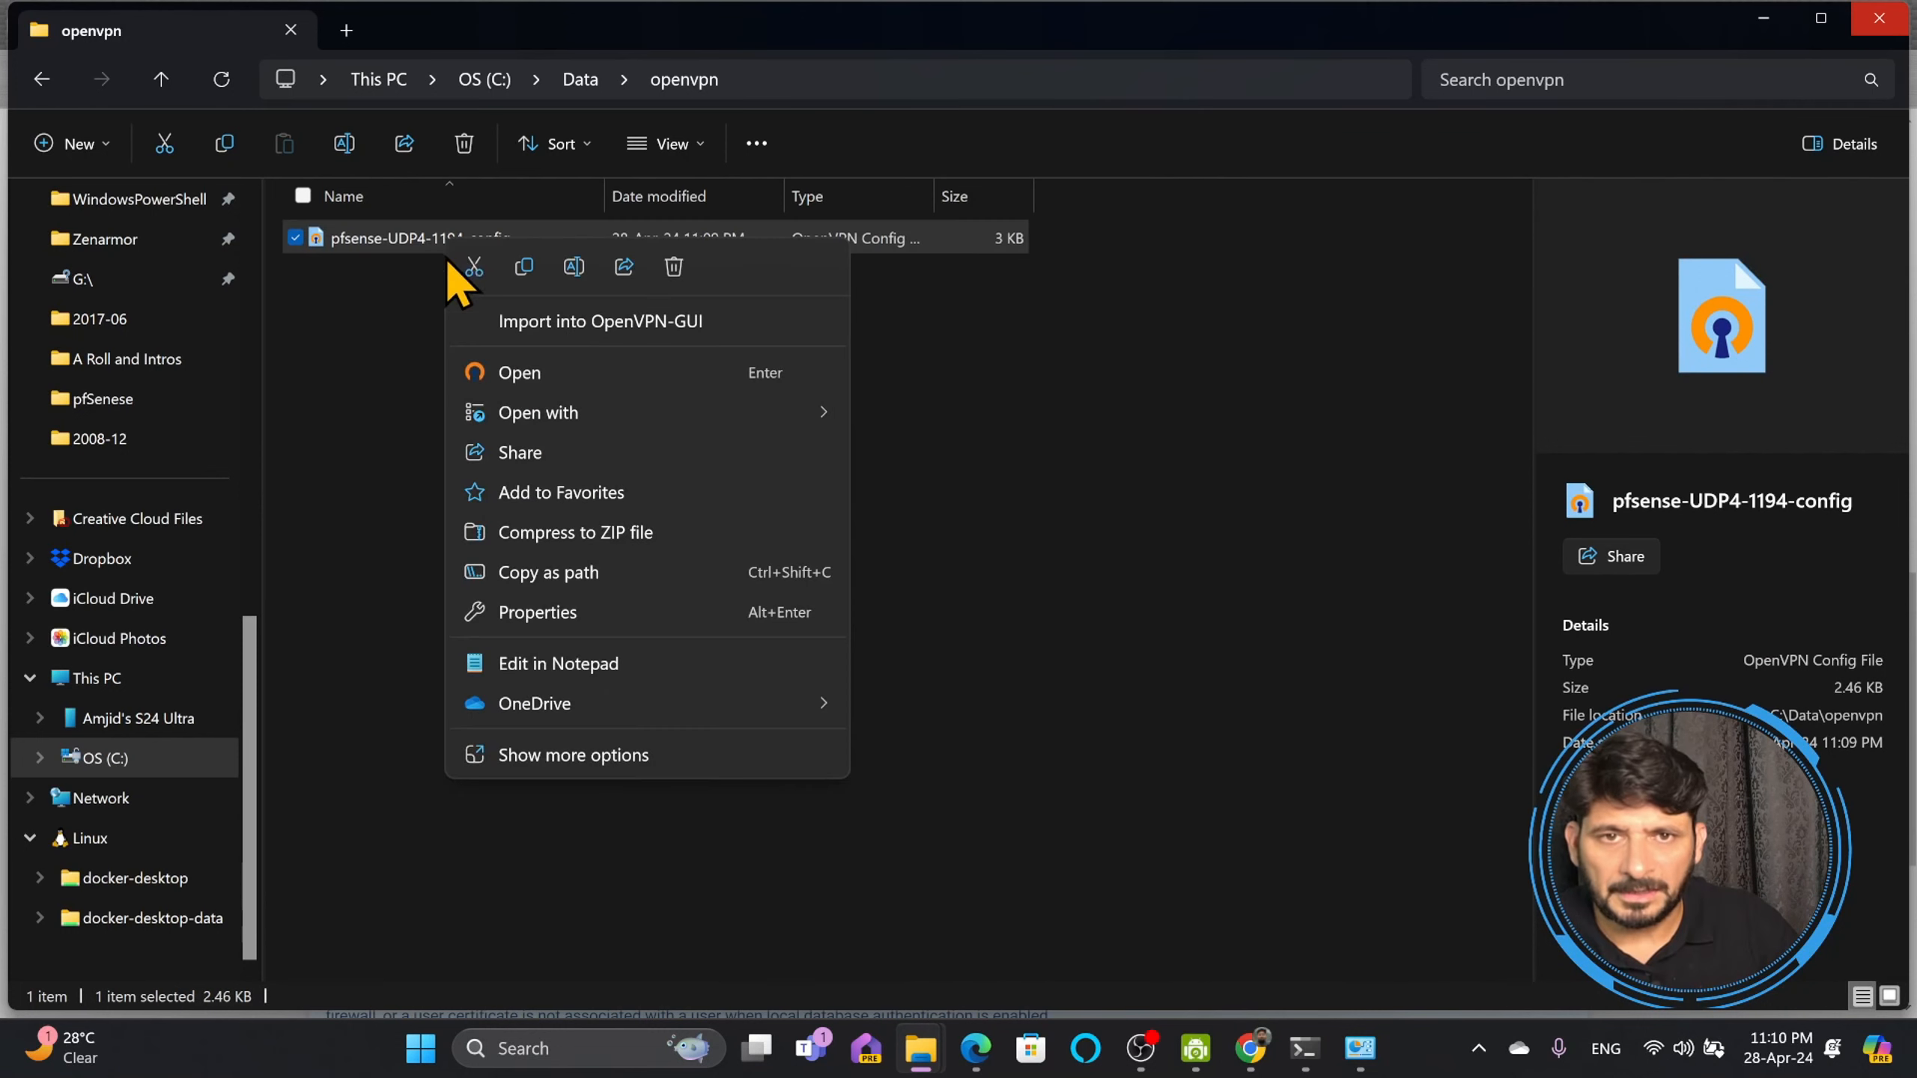
{"action": "left_click", "coordinate": [332, 139]}
{"action": "left_click", "coordinate": [332, 139]}
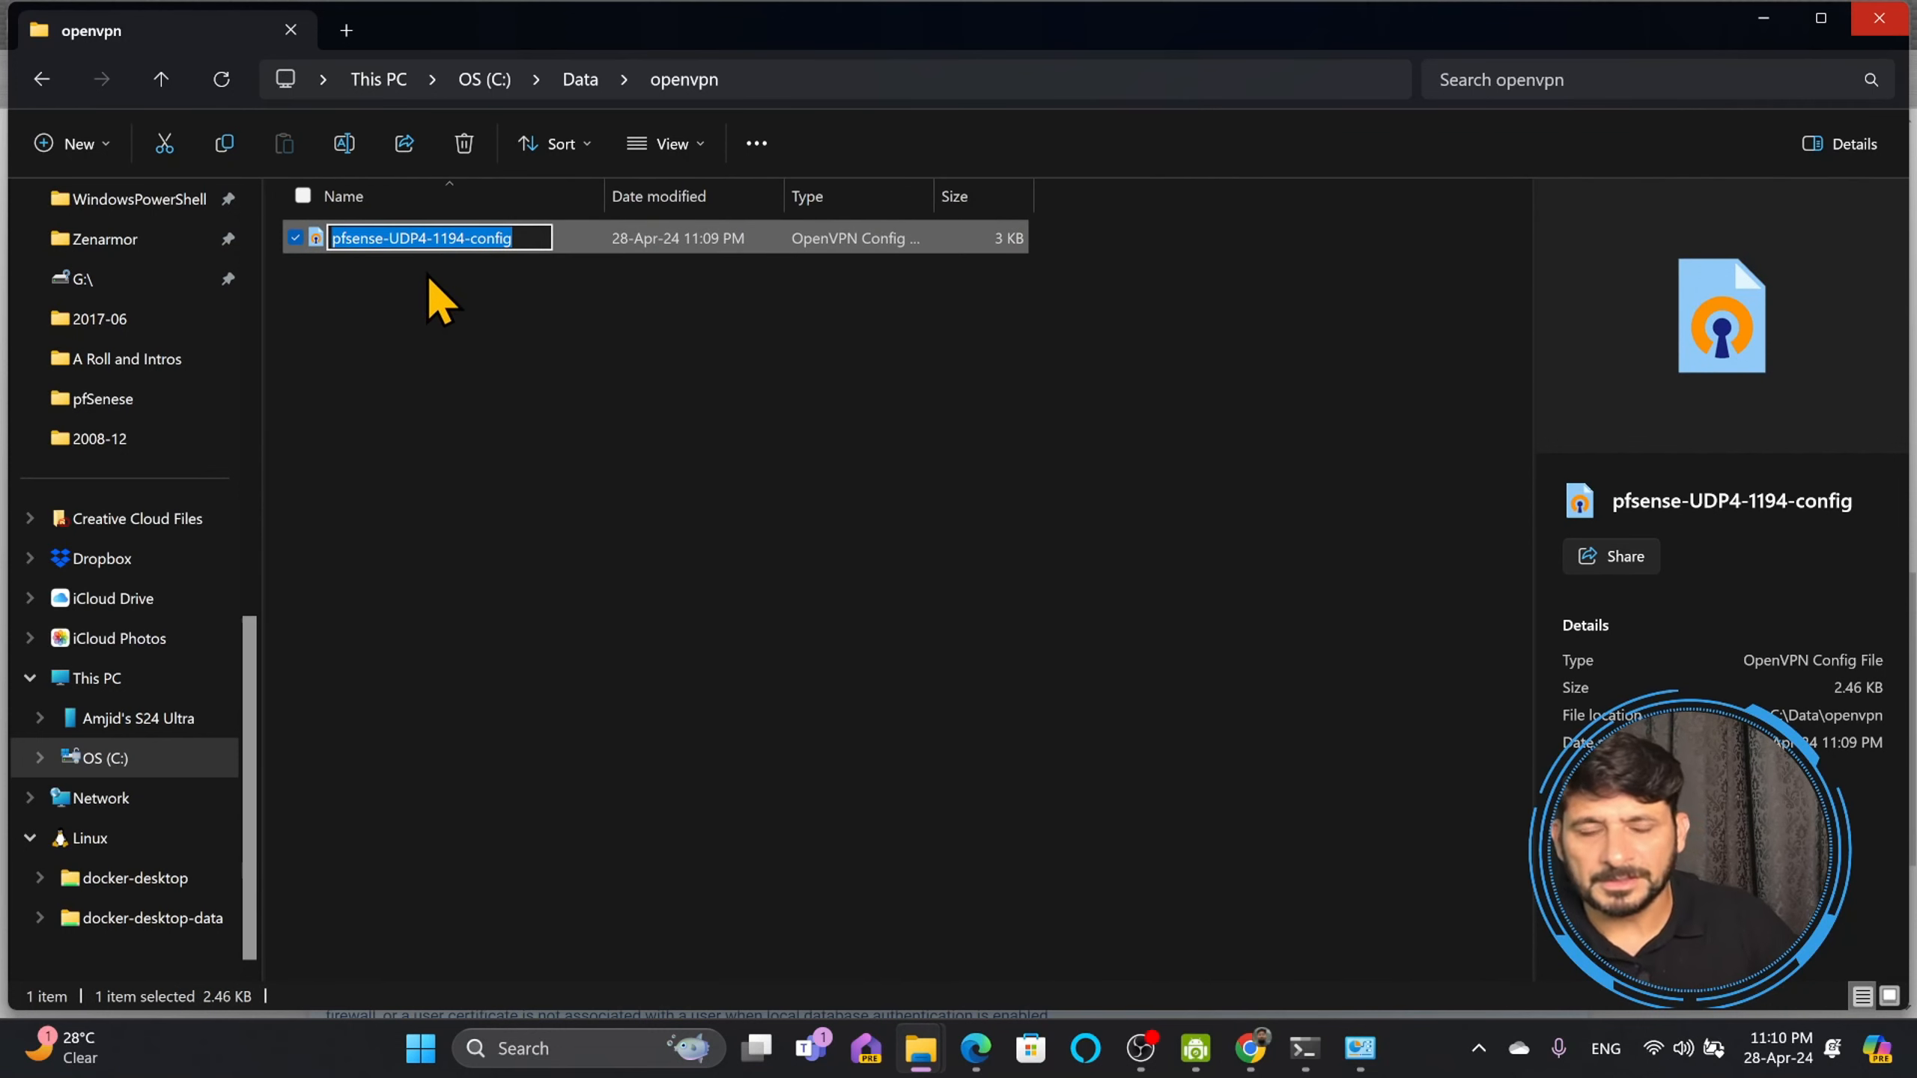
{"action": "type", "text": "amjid-h"}
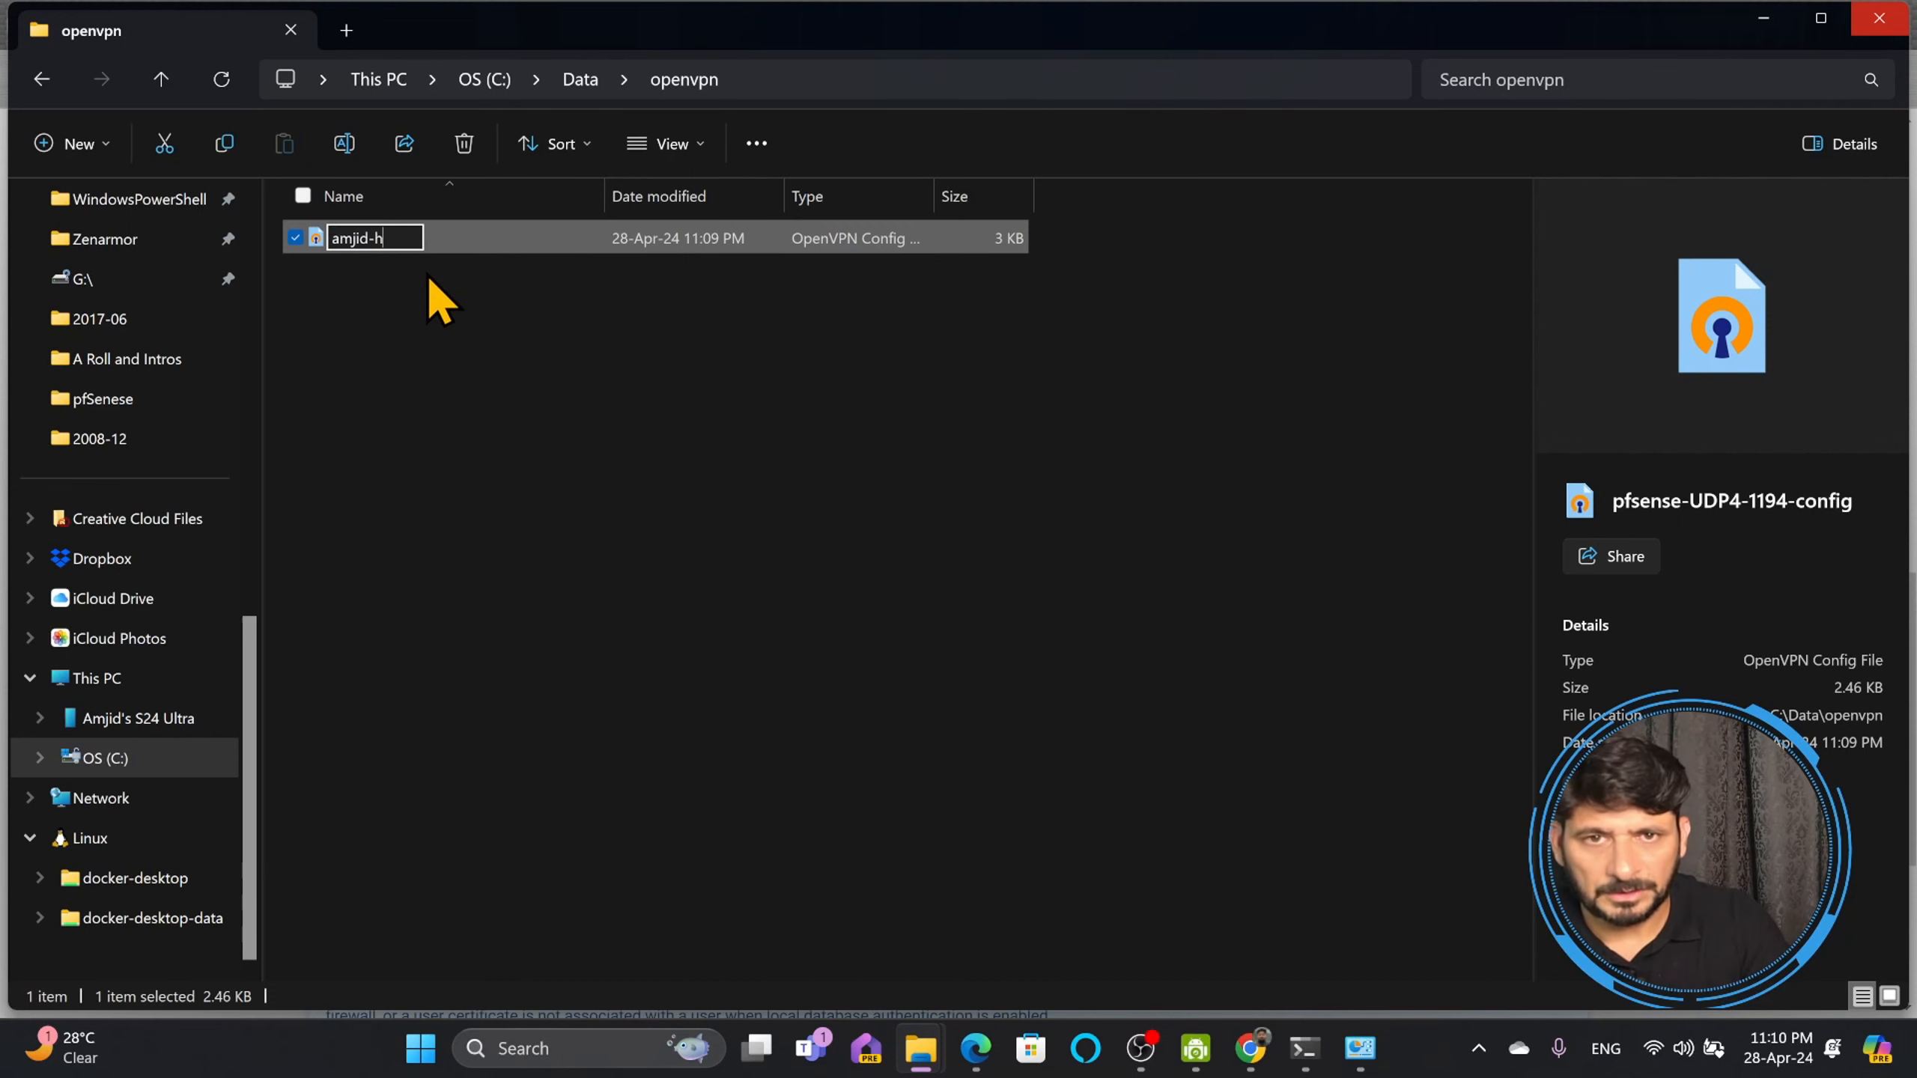
{"action": "type", "text": "ome"}
{"action": "left_click", "coordinate": [426, 275]}
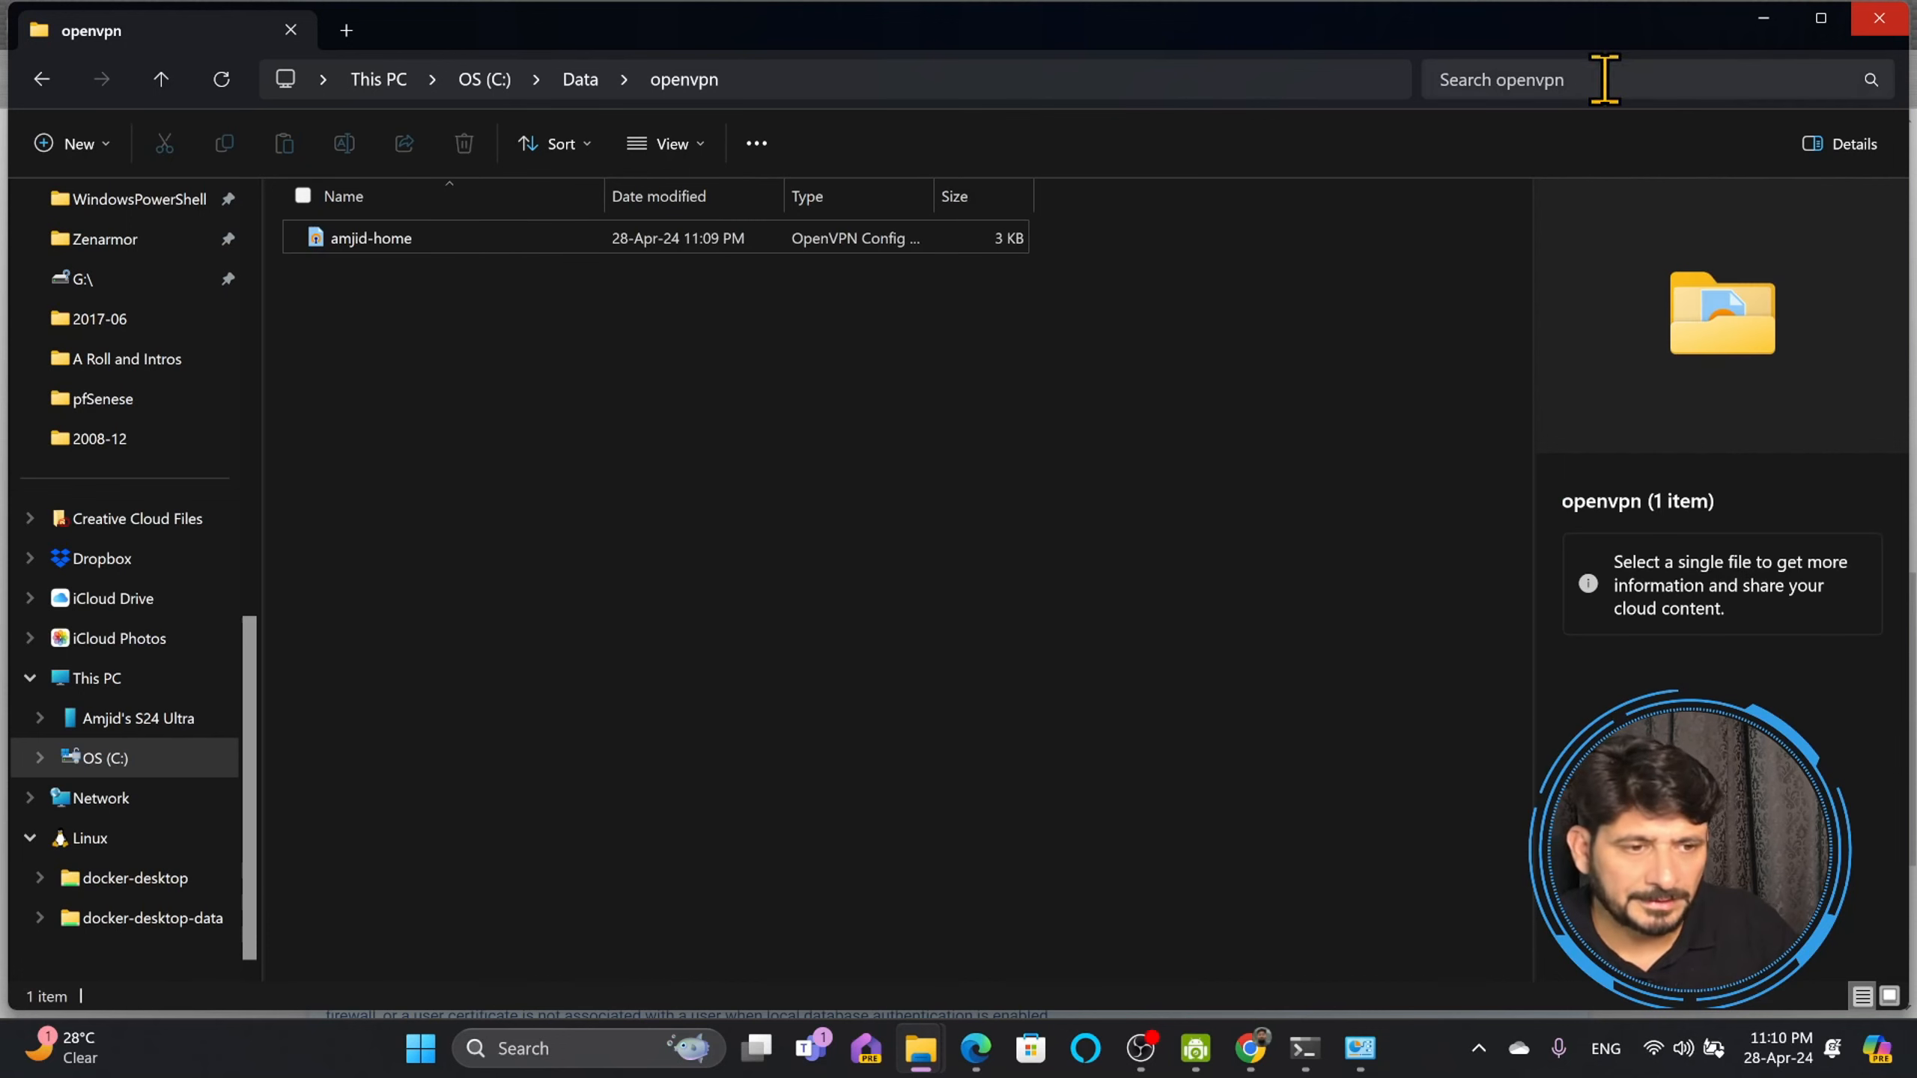
{"action": "left_click", "coordinate": [1763, 19]}
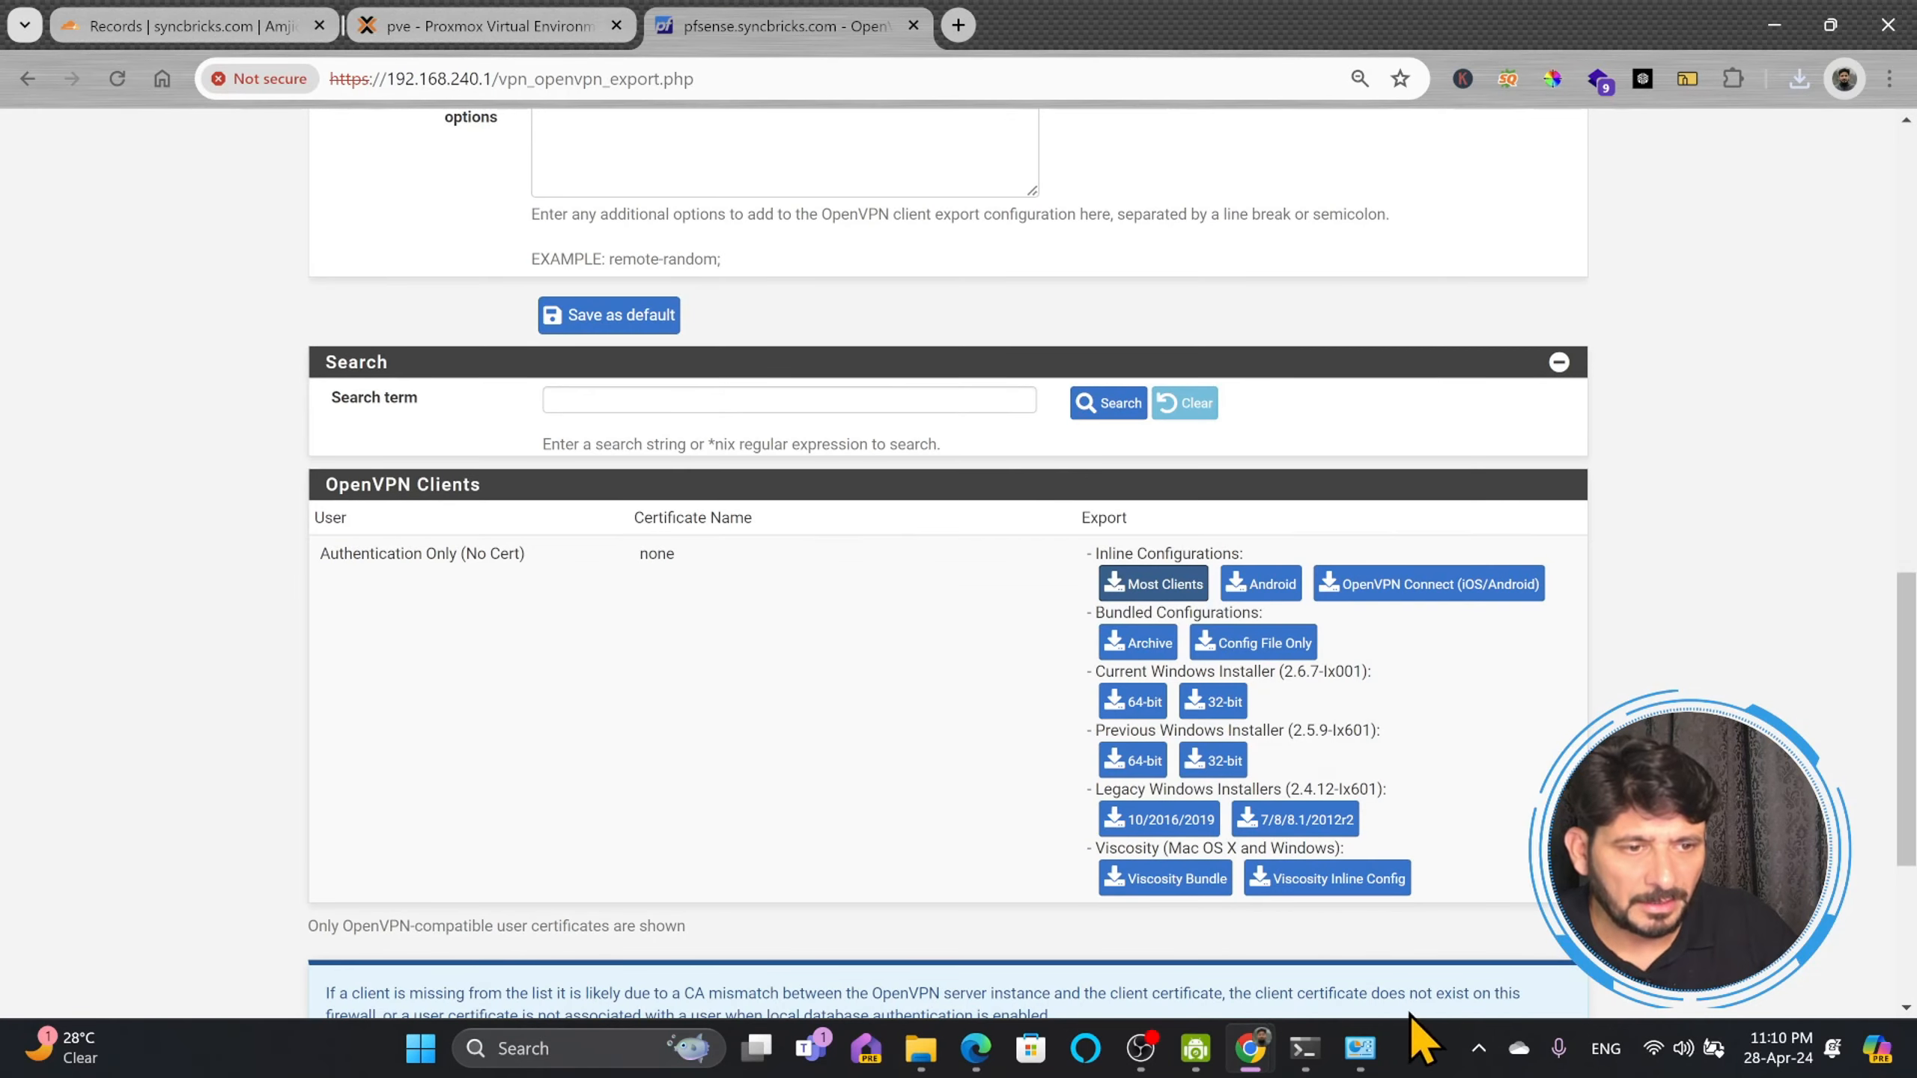
Step: Open OpenVPN Connect from the tray and go to importing a profile from a file
{"action": "left_click", "coordinate": [1478, 1049]}
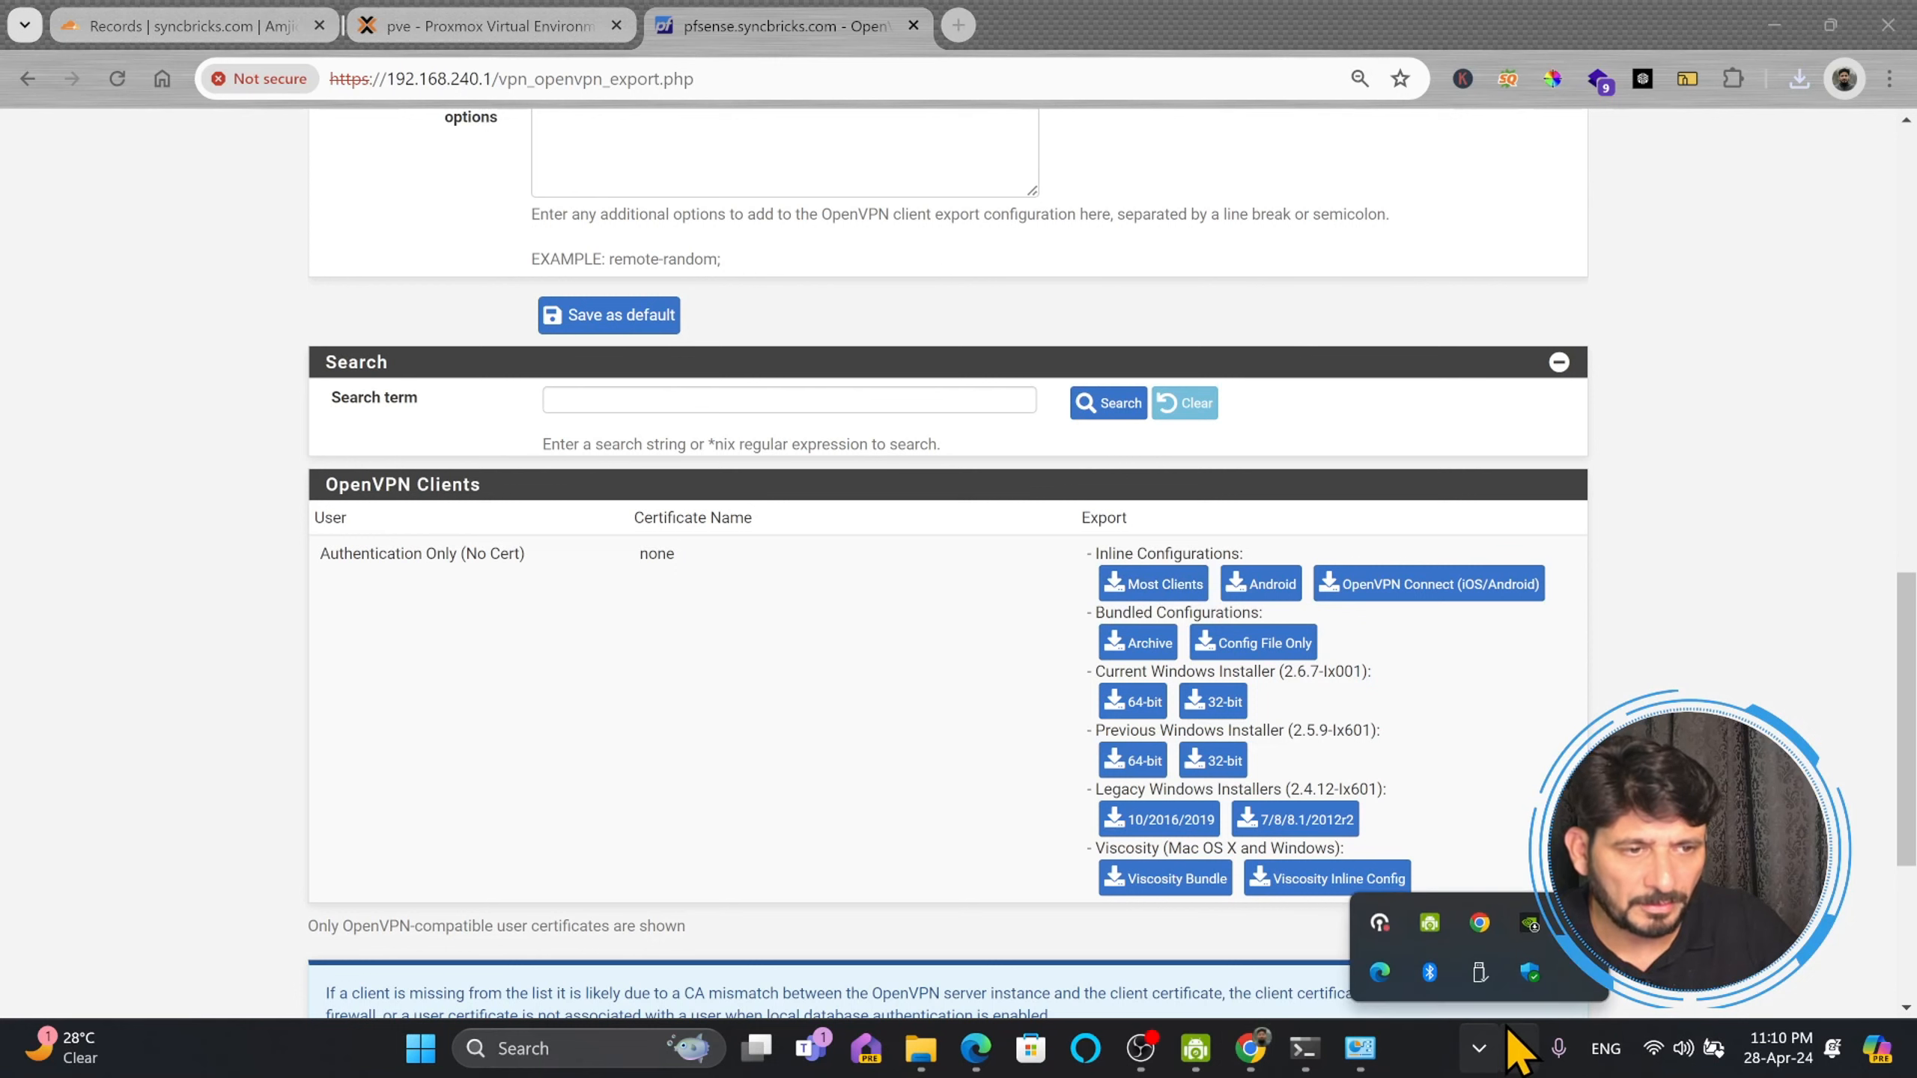
{"action": "right_click", "coordinate": [1429, 973]}
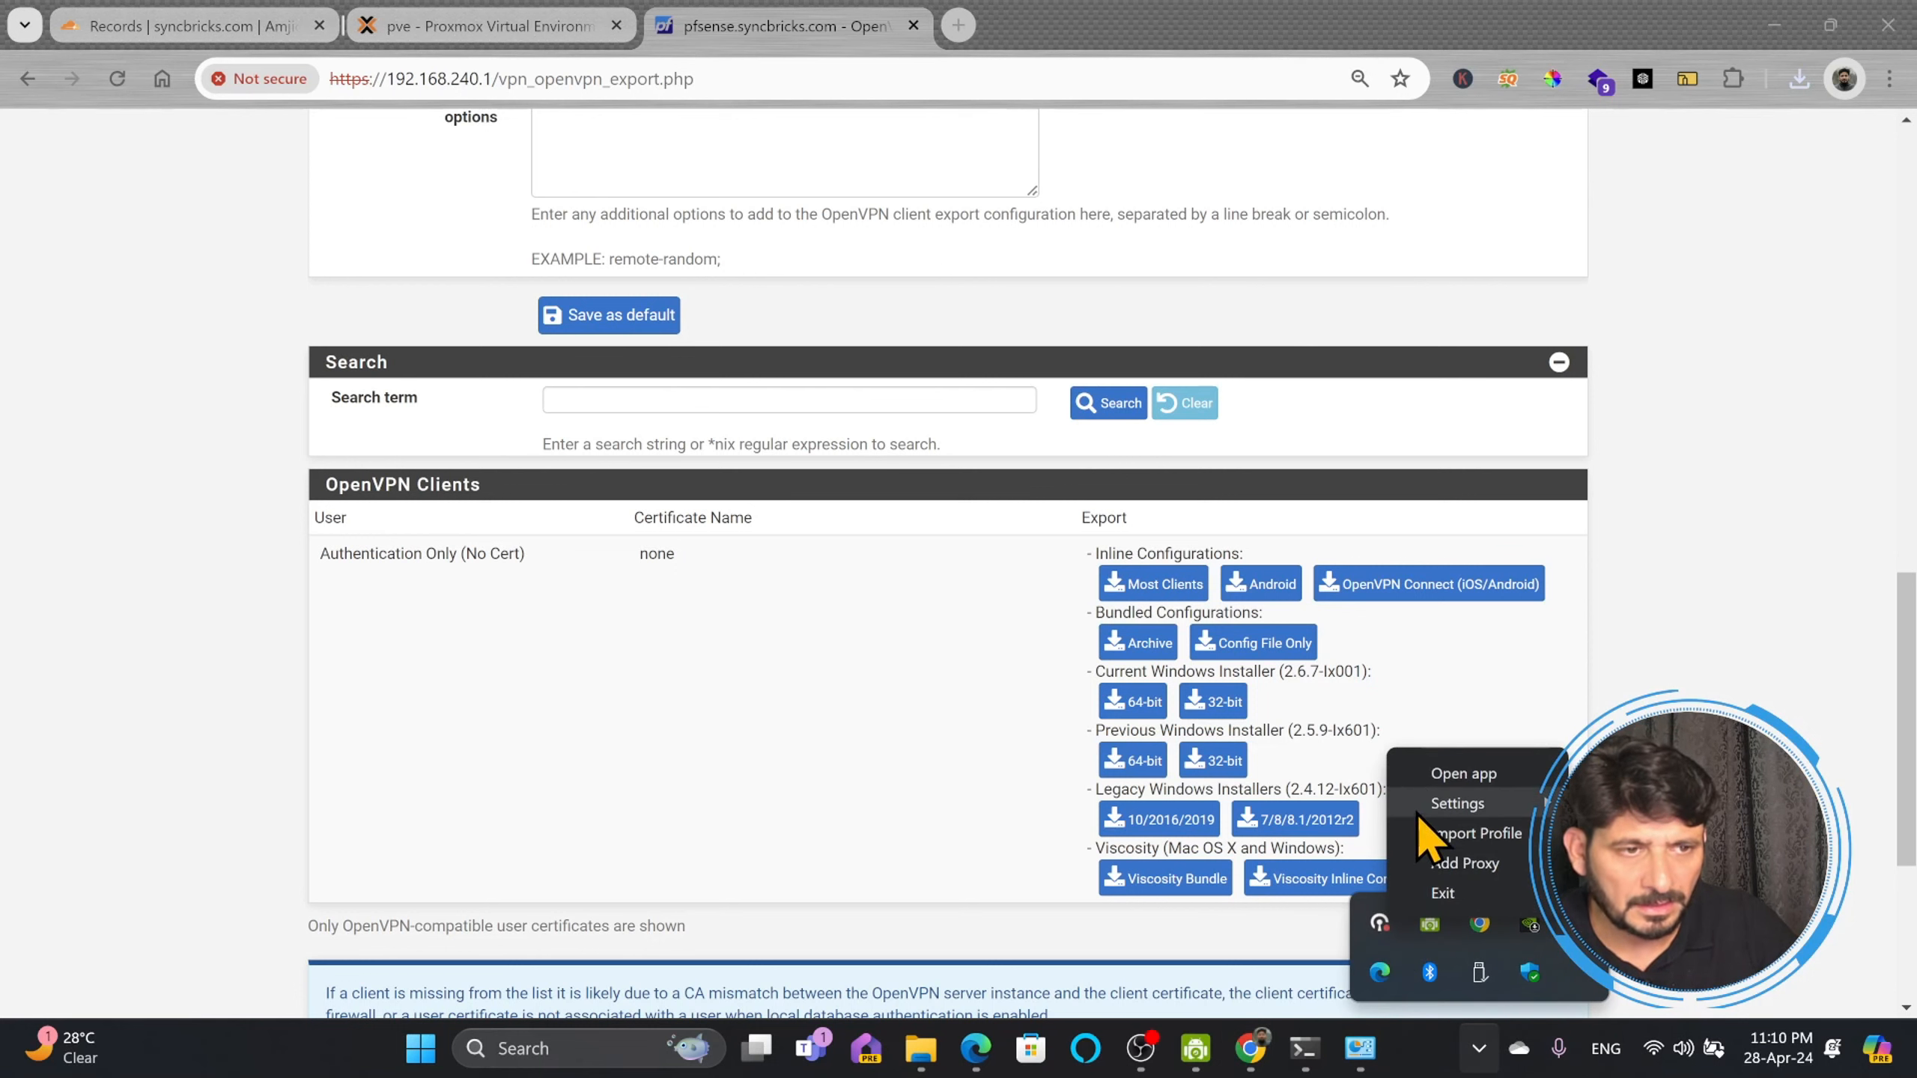
{"action": "left_click", "coordinate": [1432, 783]}
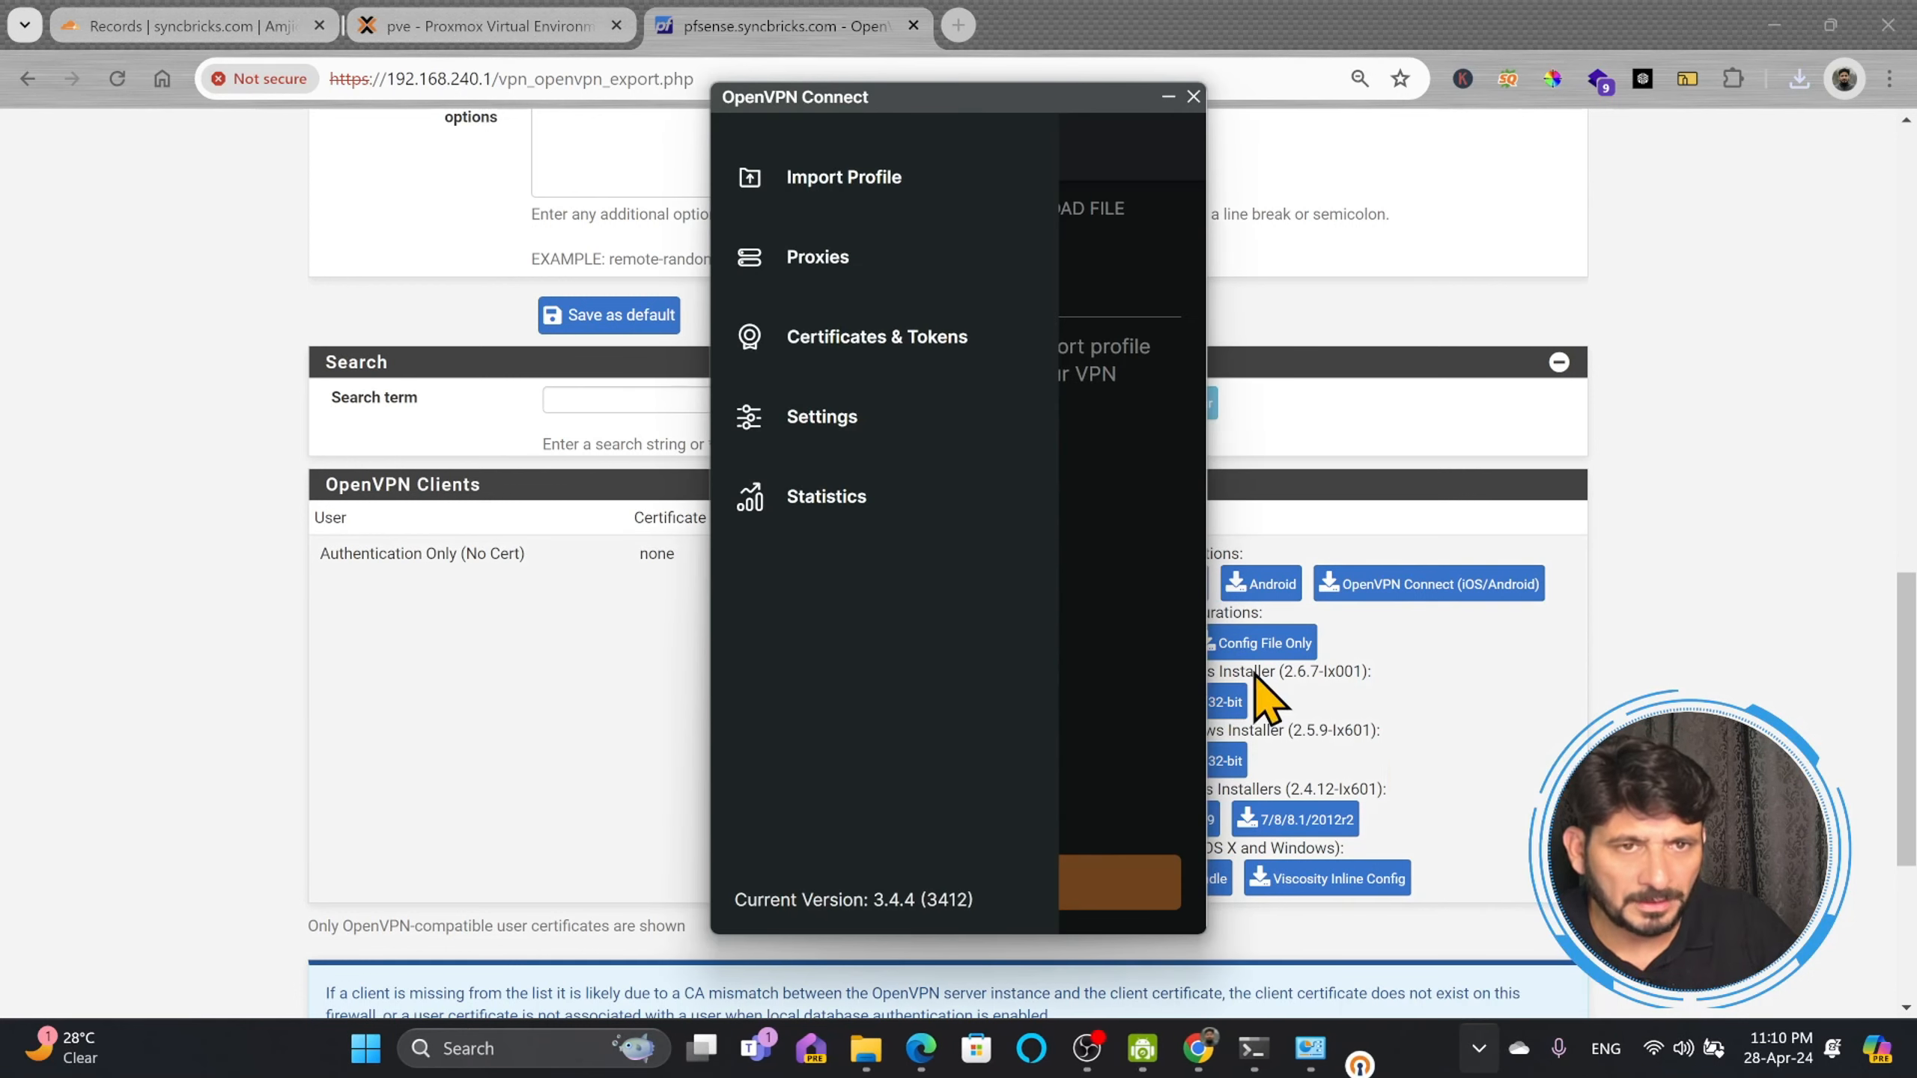
{"action": "left_click", "coordinate": [838, 182]}
{"action": "left_click", "coordinate": [1038, 240]}
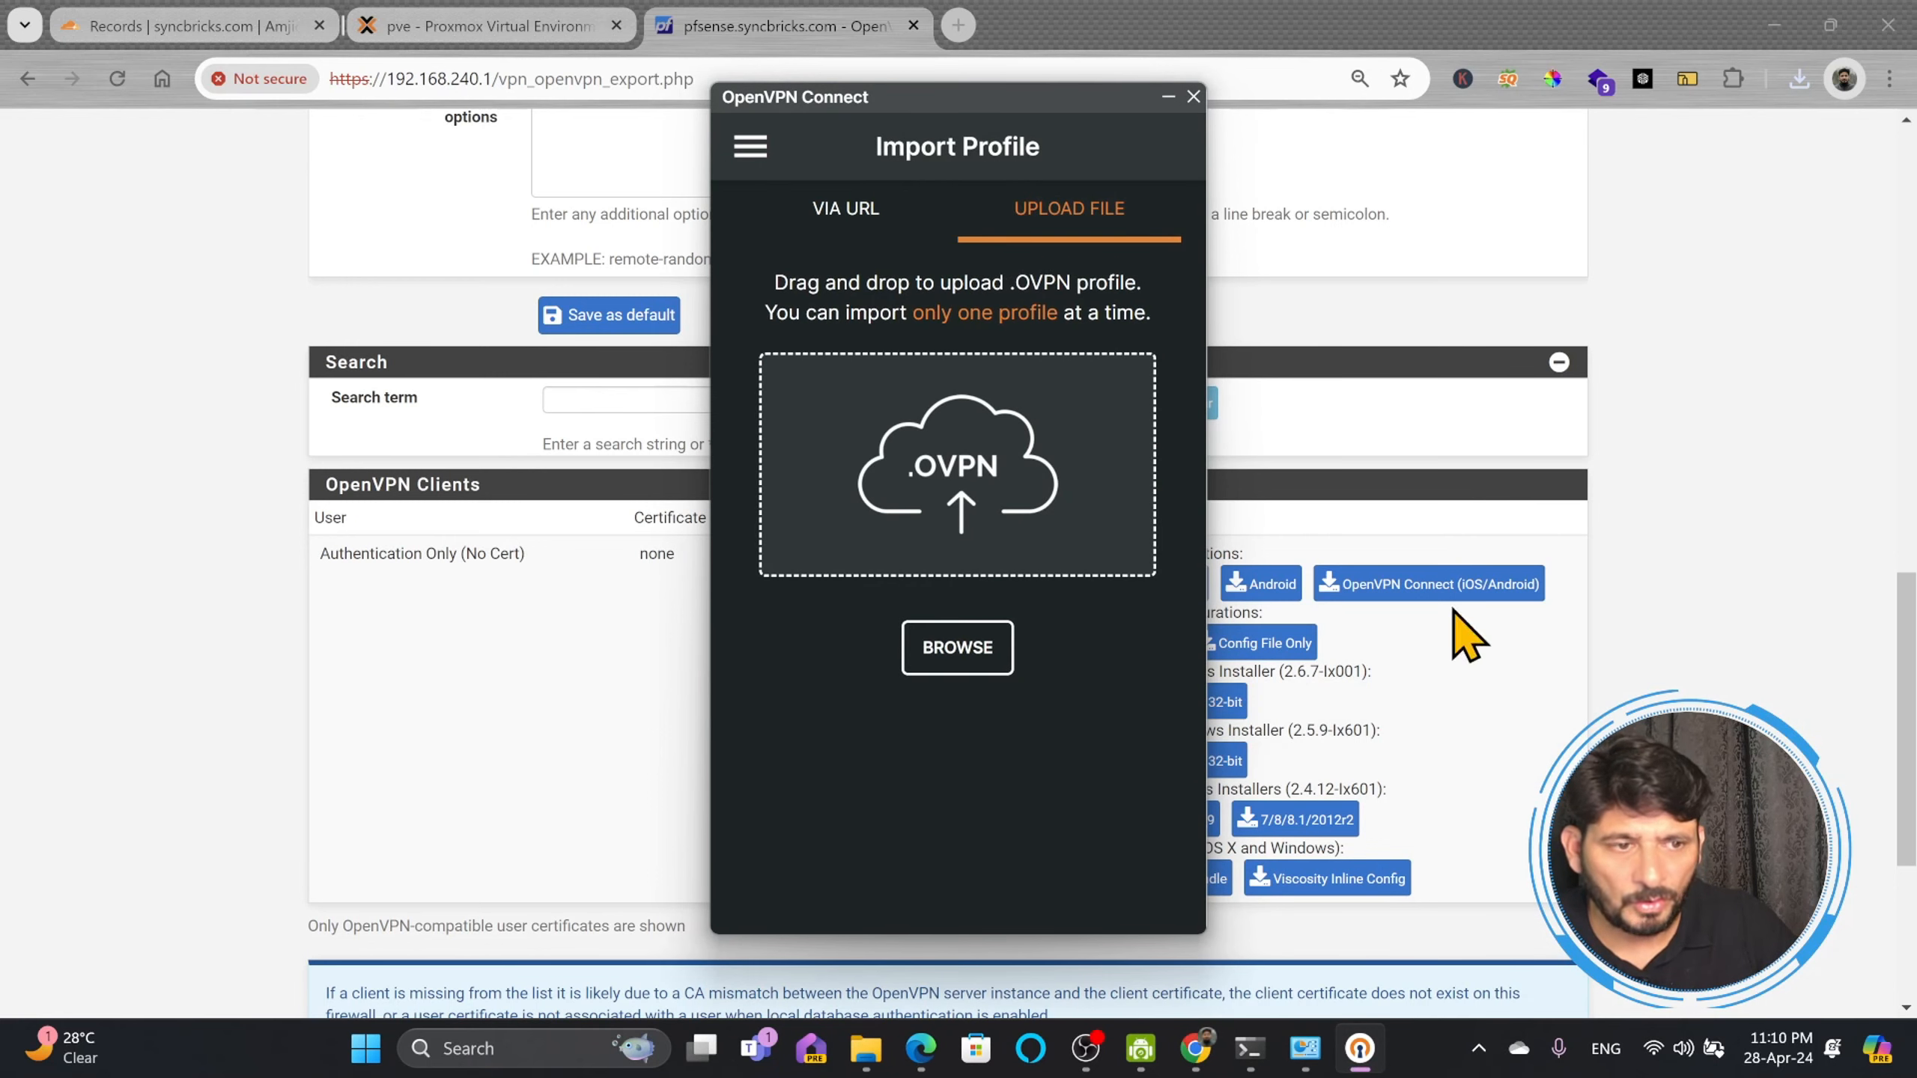
Step: Import the amjid-home .ovpn file through Import Profile > Upload File
{"action": "left_click", "coordinate": [1478, 1049]}
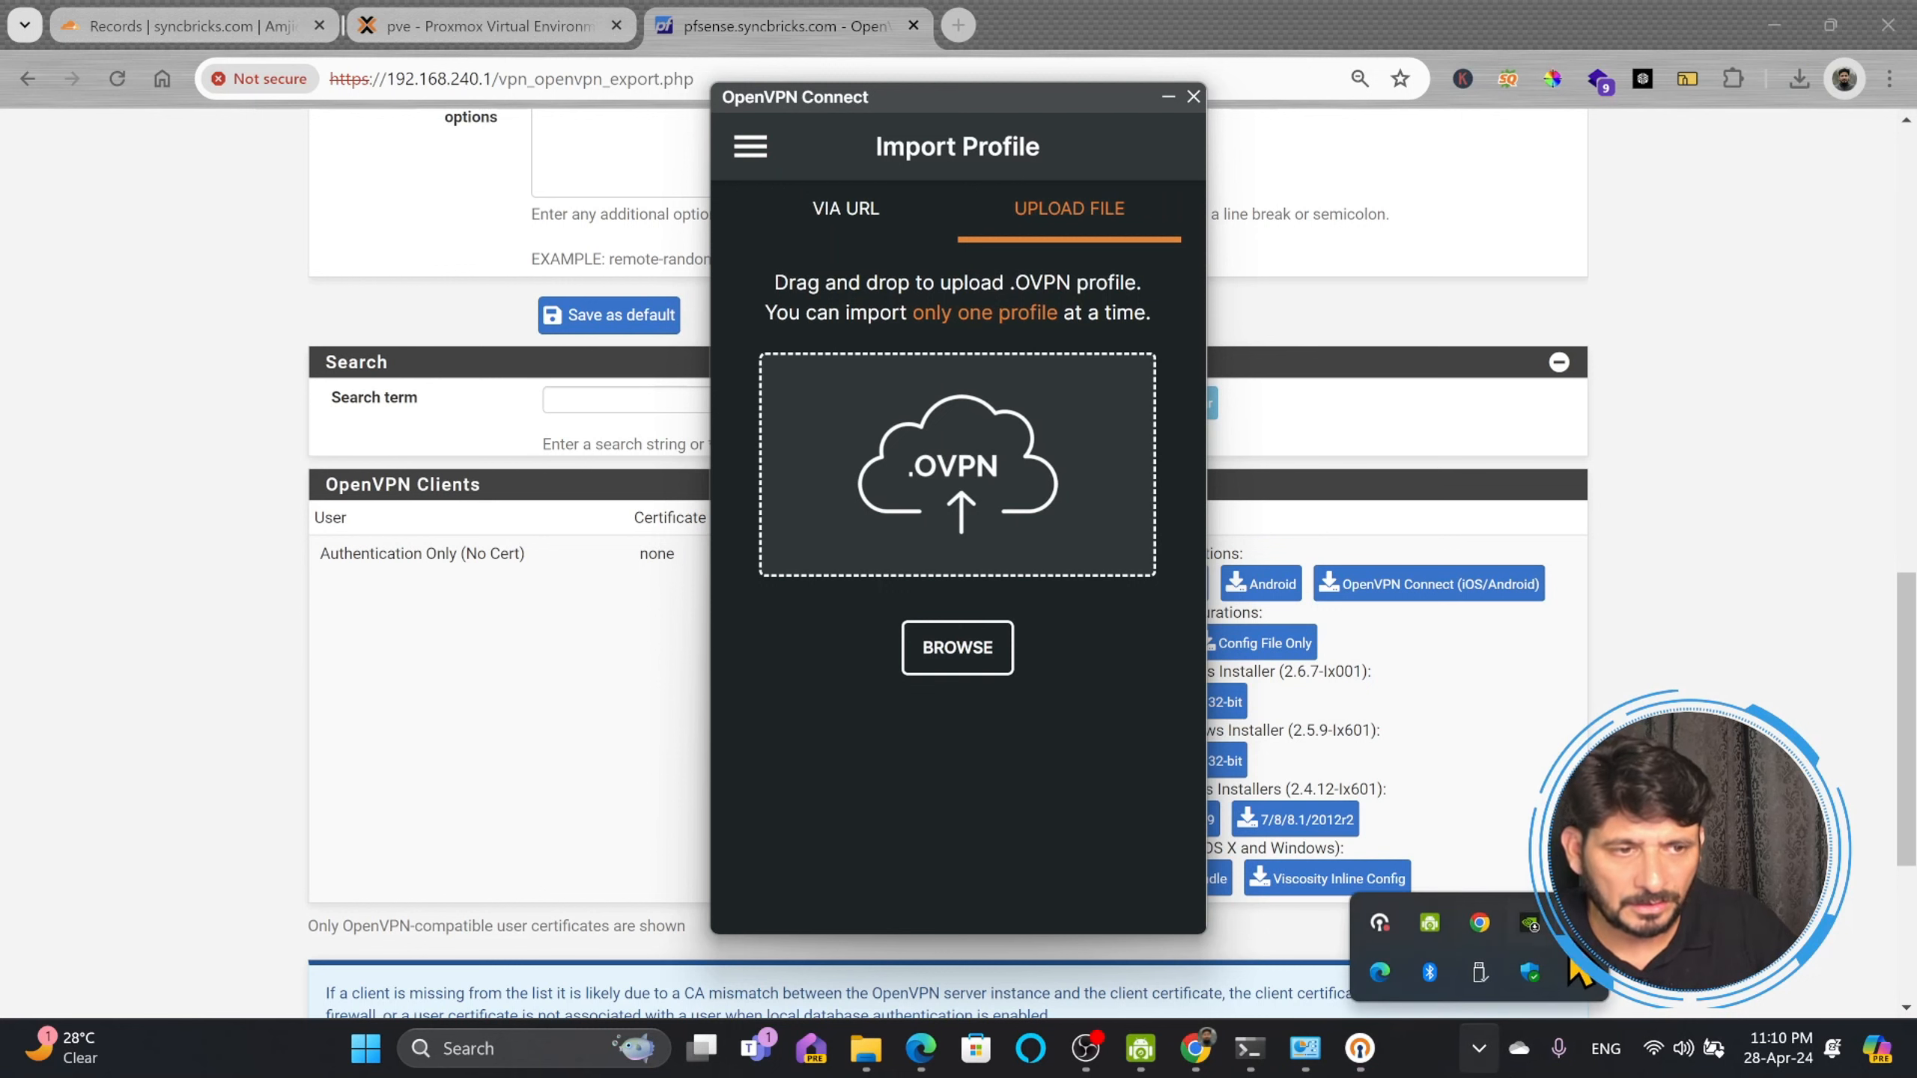
{"action": "right_click", "coordinate": [1378, 923]}
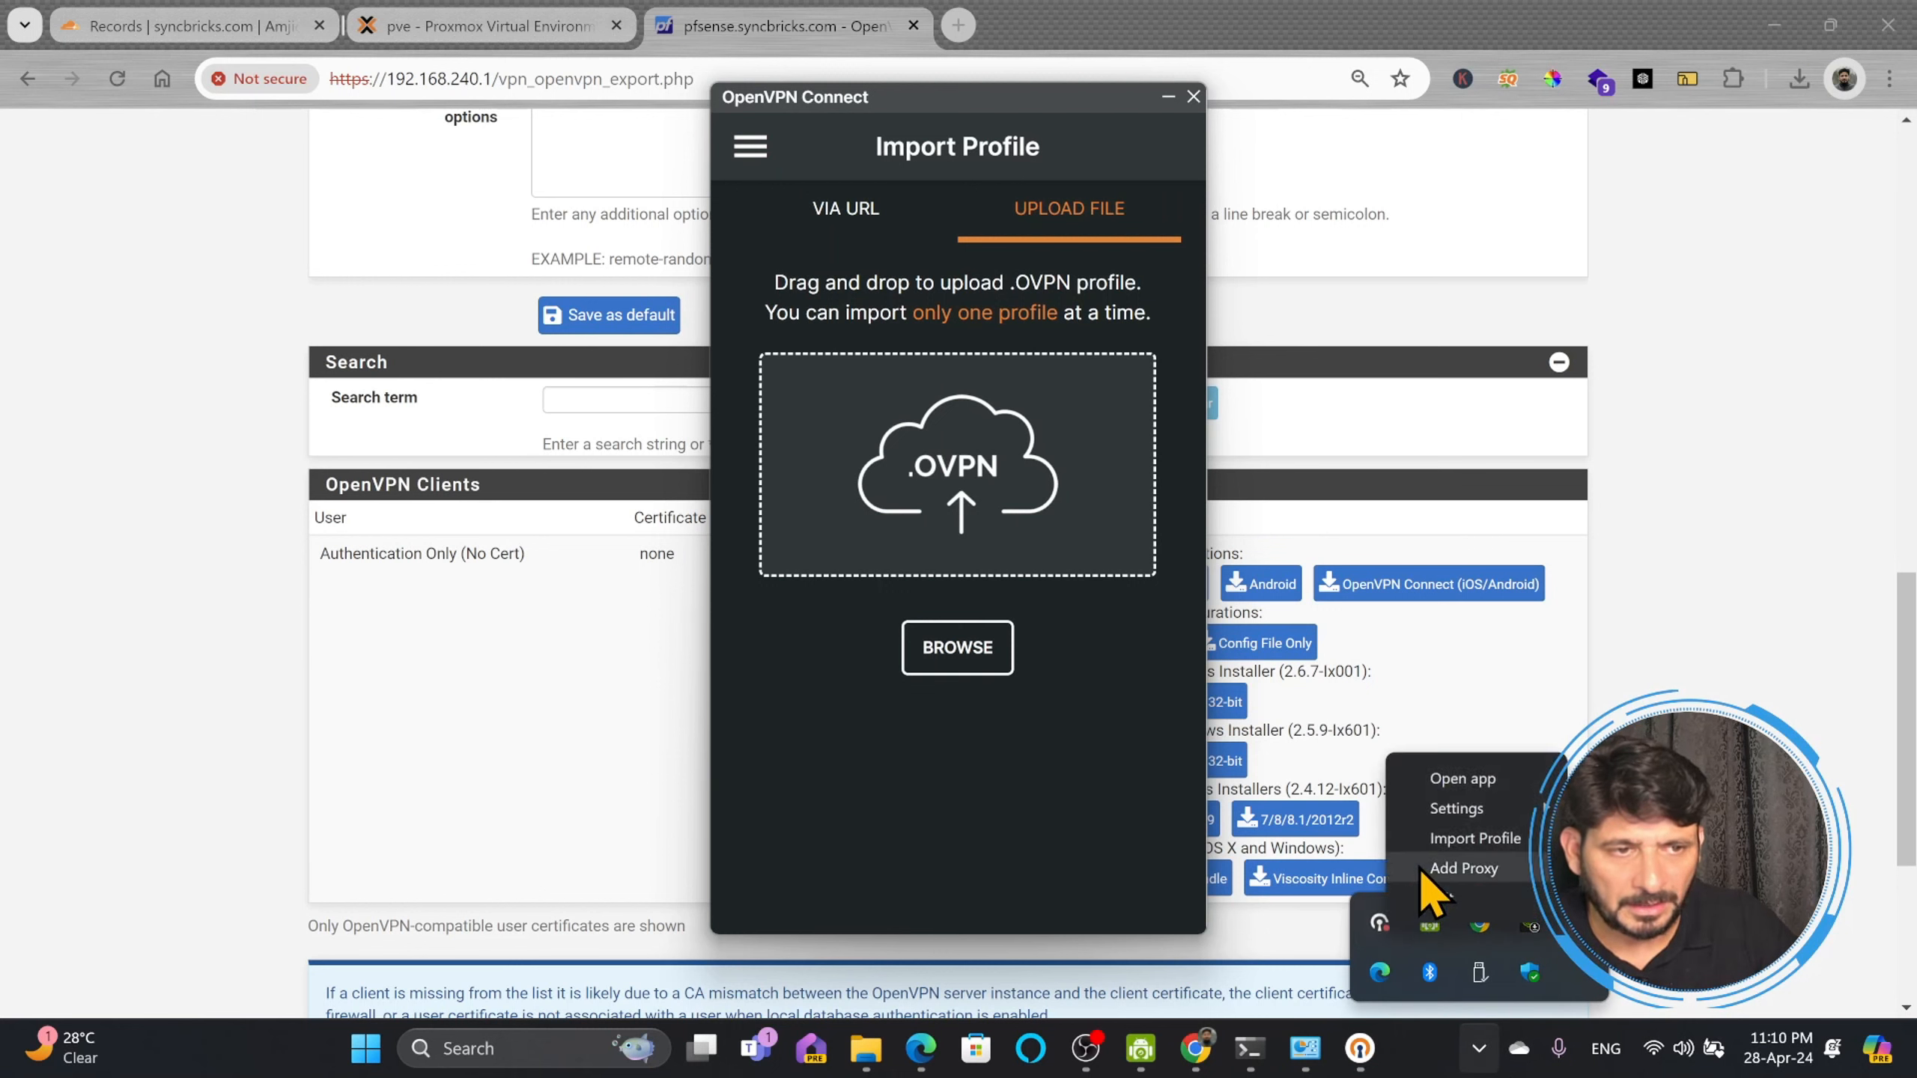
{"action": "left_click", "coordinate": [1453, 840]}
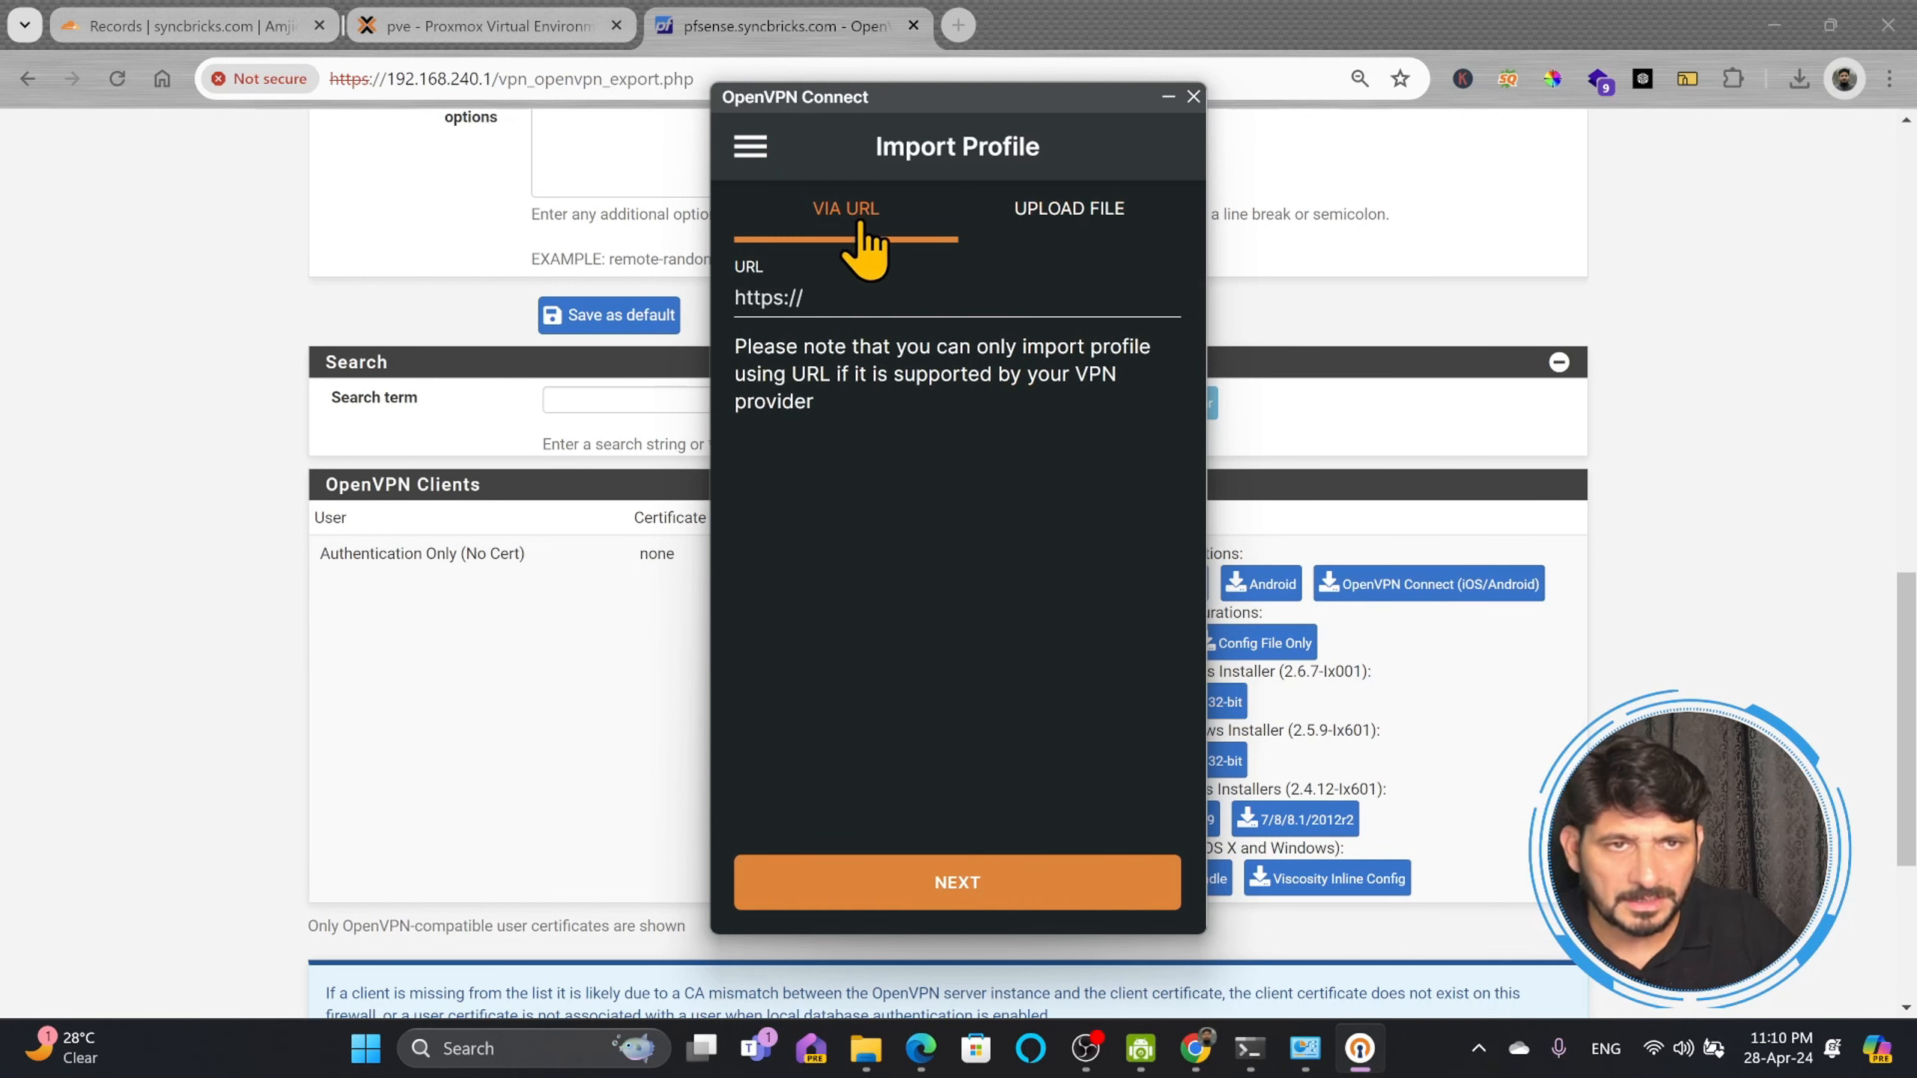
{"action": "left_click", "coordinate": [1039, 209]}
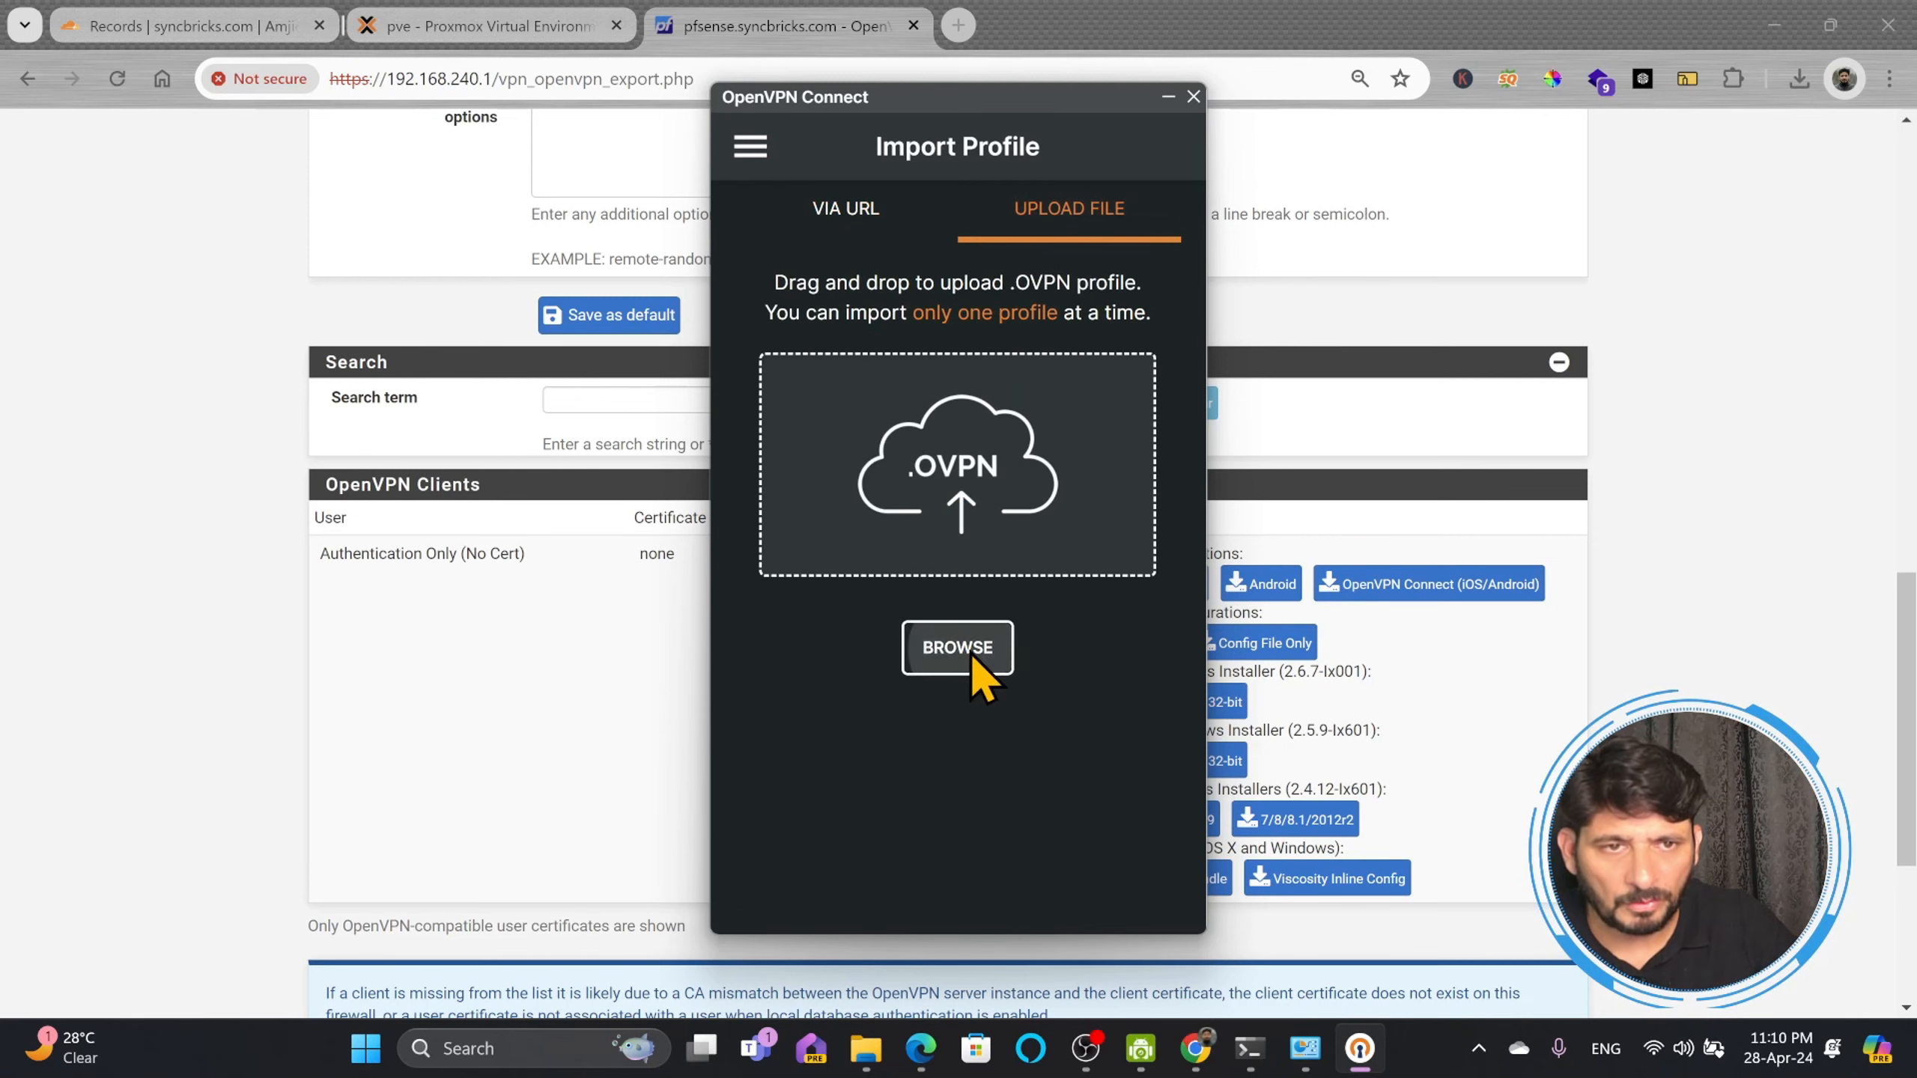
{"action": "left_click", "coordinate": [973, 655]}
{"action": "double_click", "coordinate": [999, 280]}
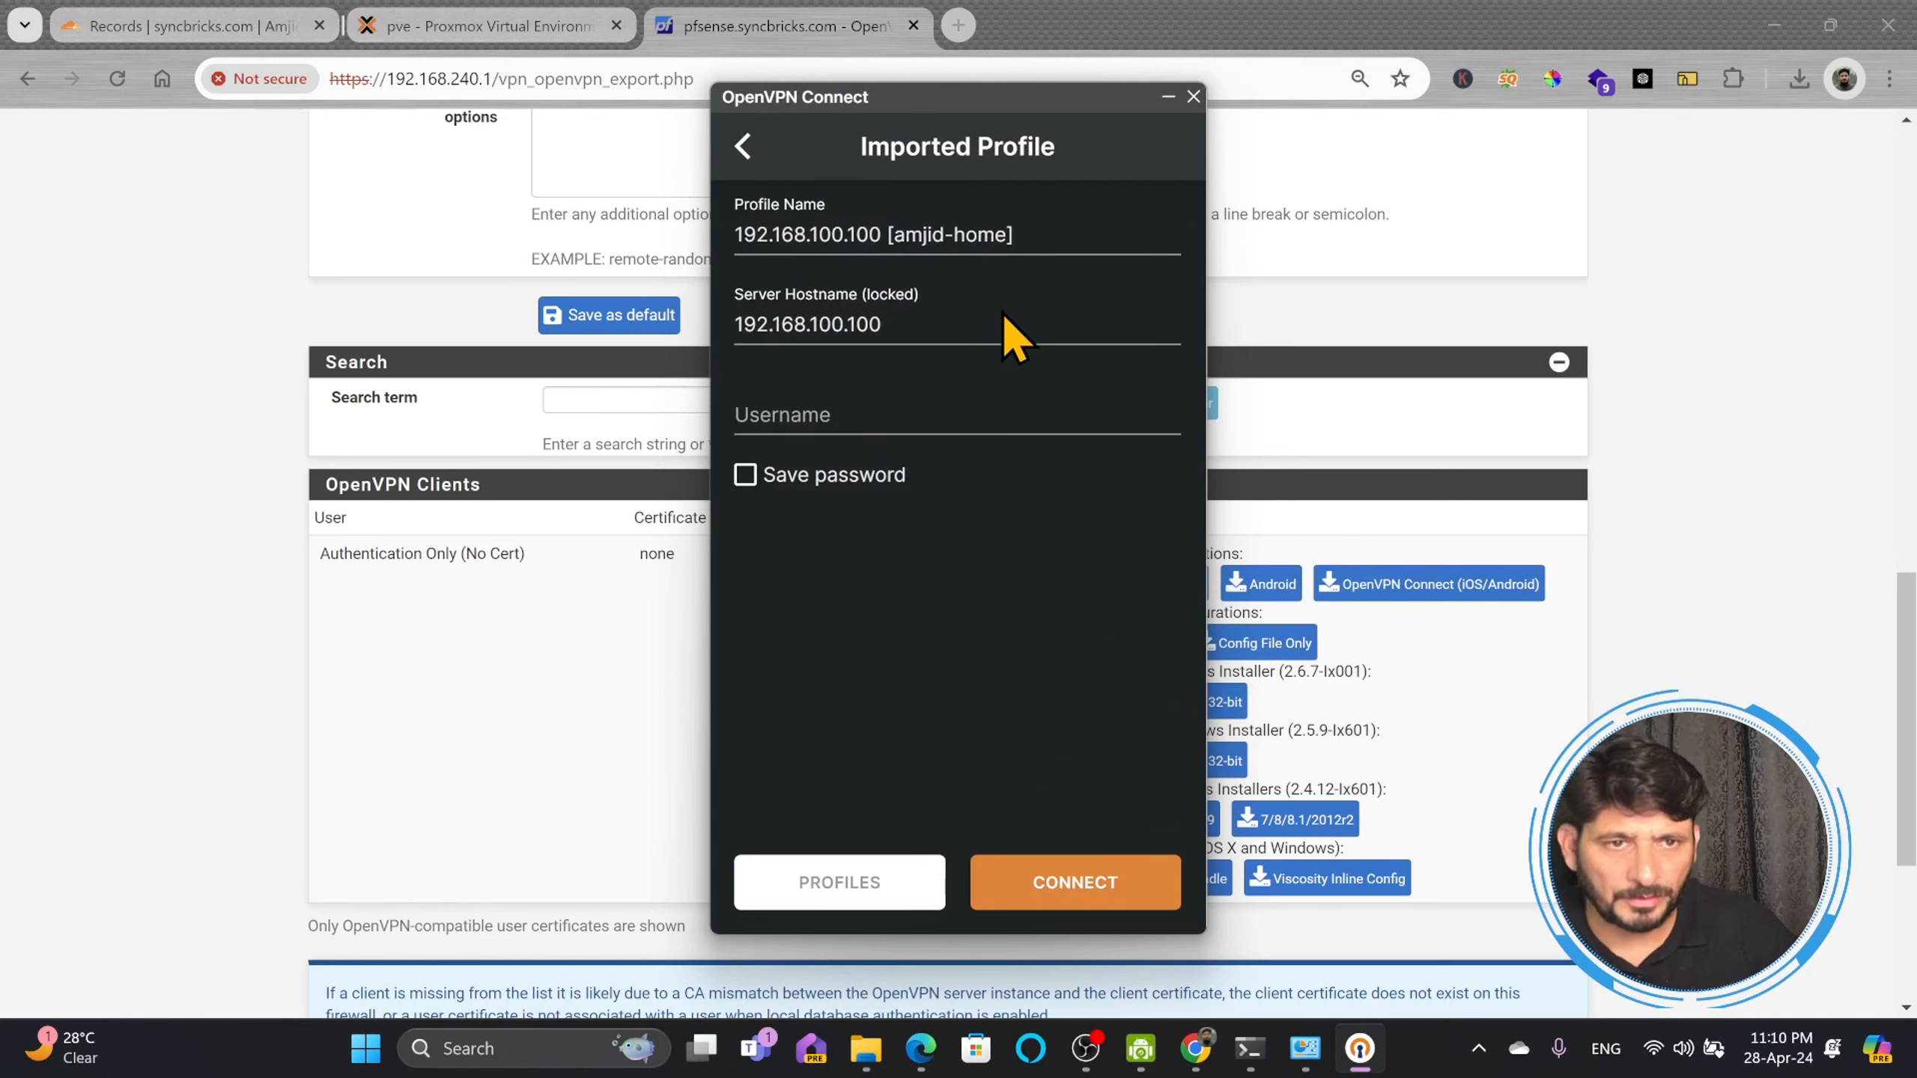
Step: Enter the VPN username, save the password, and connect the amjid-home profile
{"action": "left_click", "coordinate": [821, 417]}
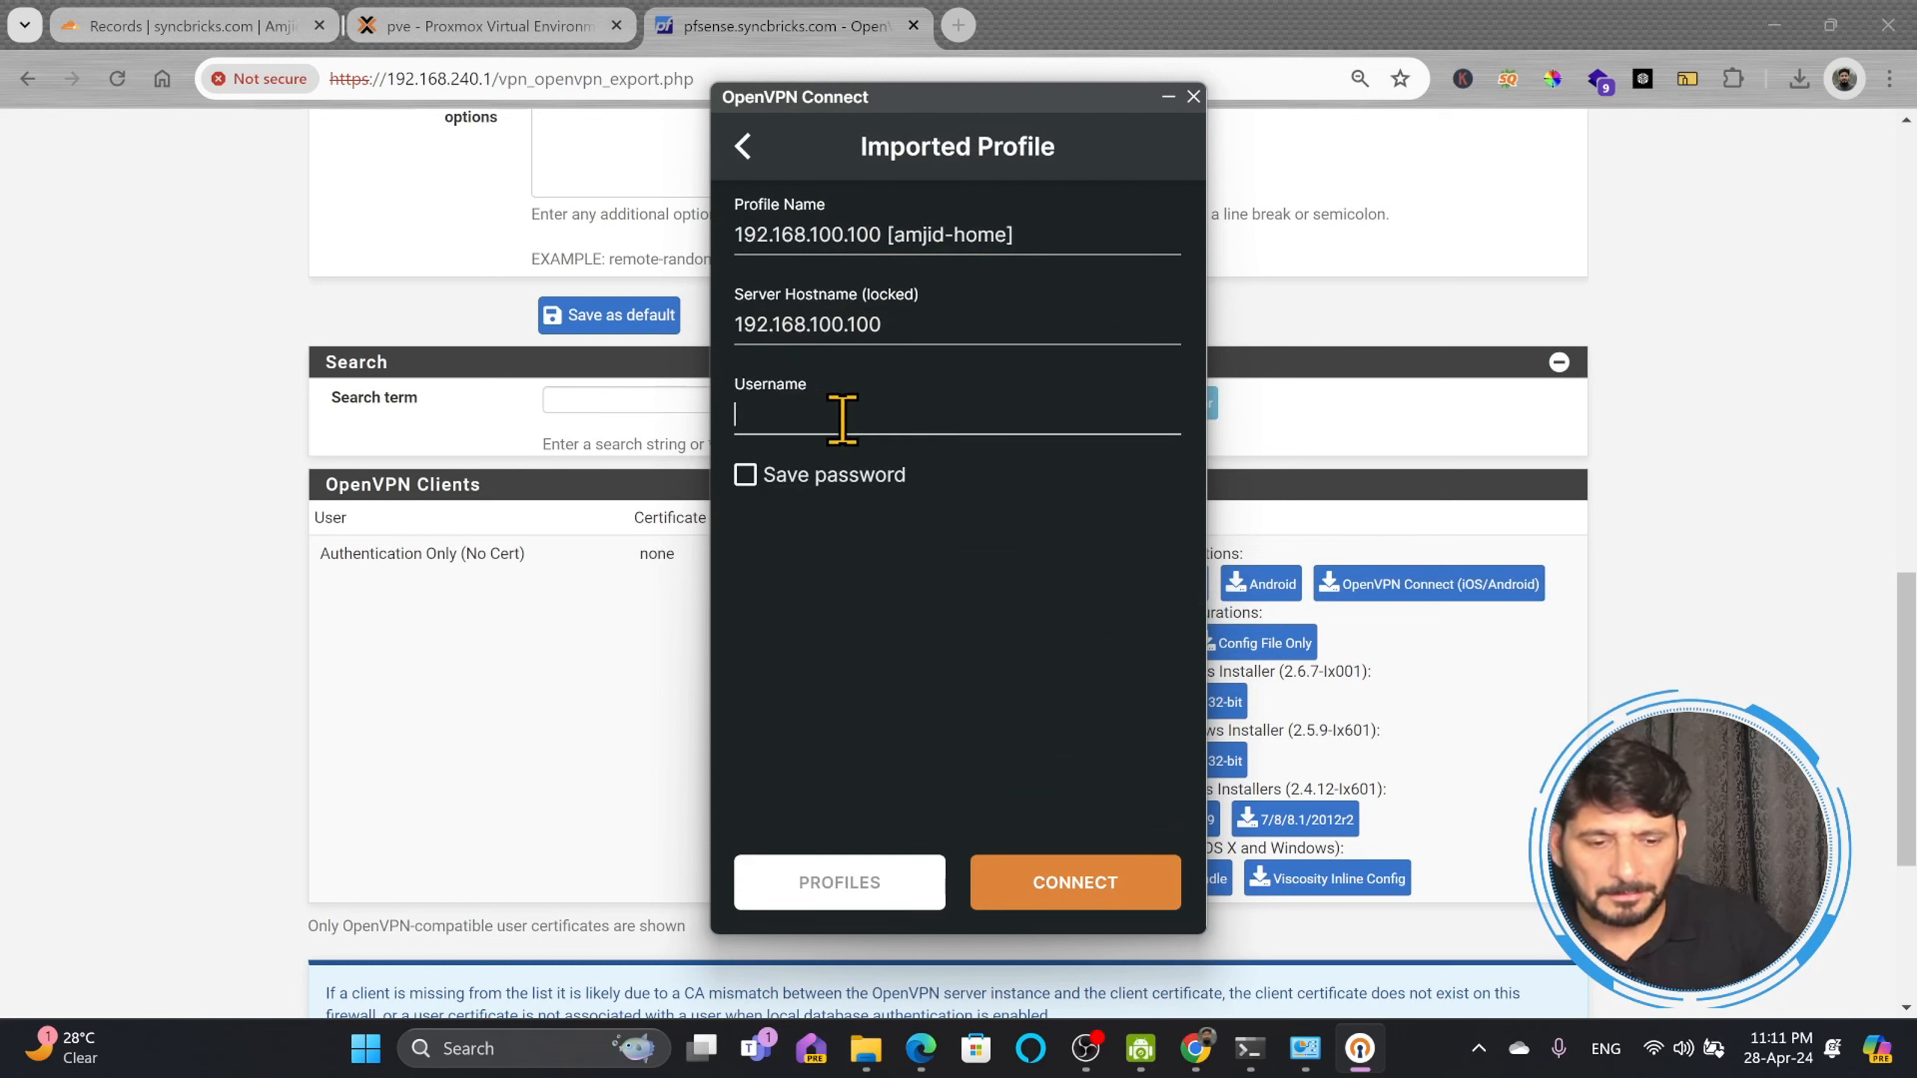
{"action": "type", "text": "amjid"}
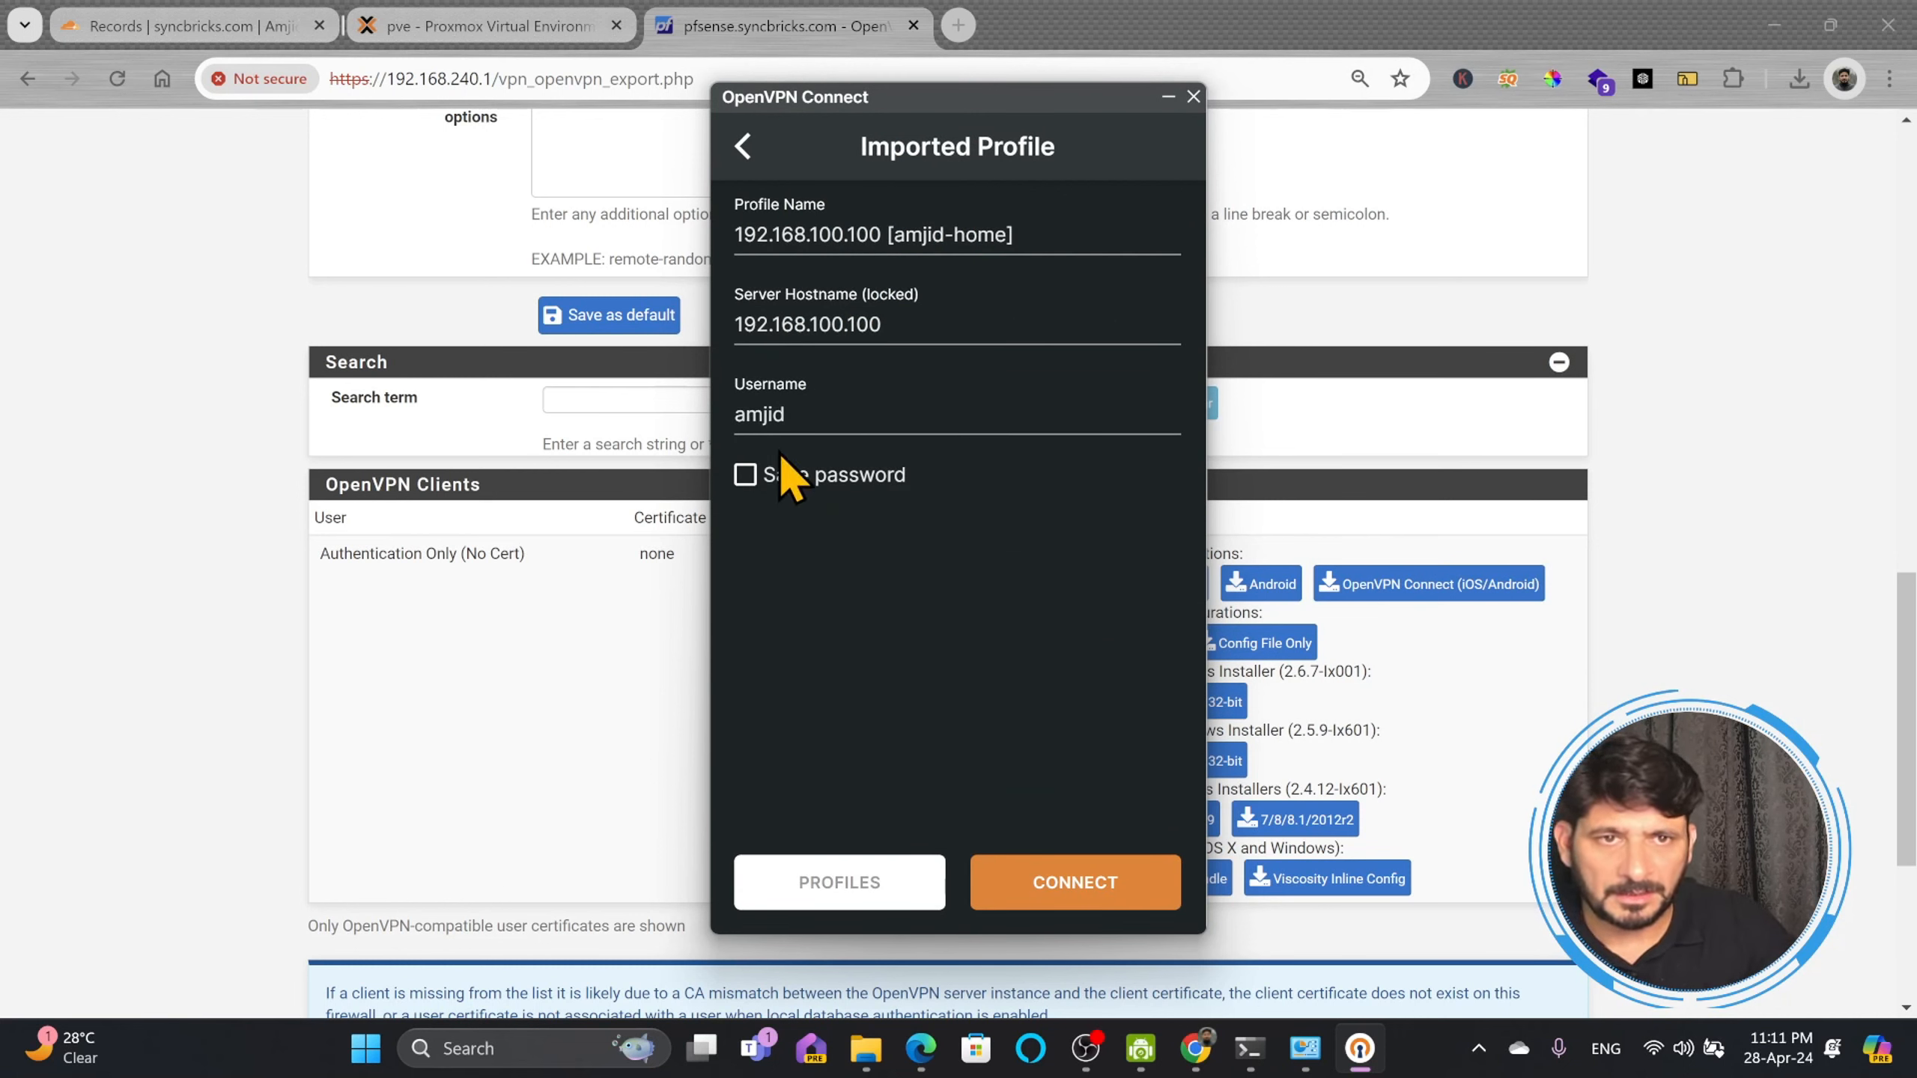
{"action": "left_click", "coordinate": [745, 474]}
{"action": "left_click", "coordinate": [875, 555]}
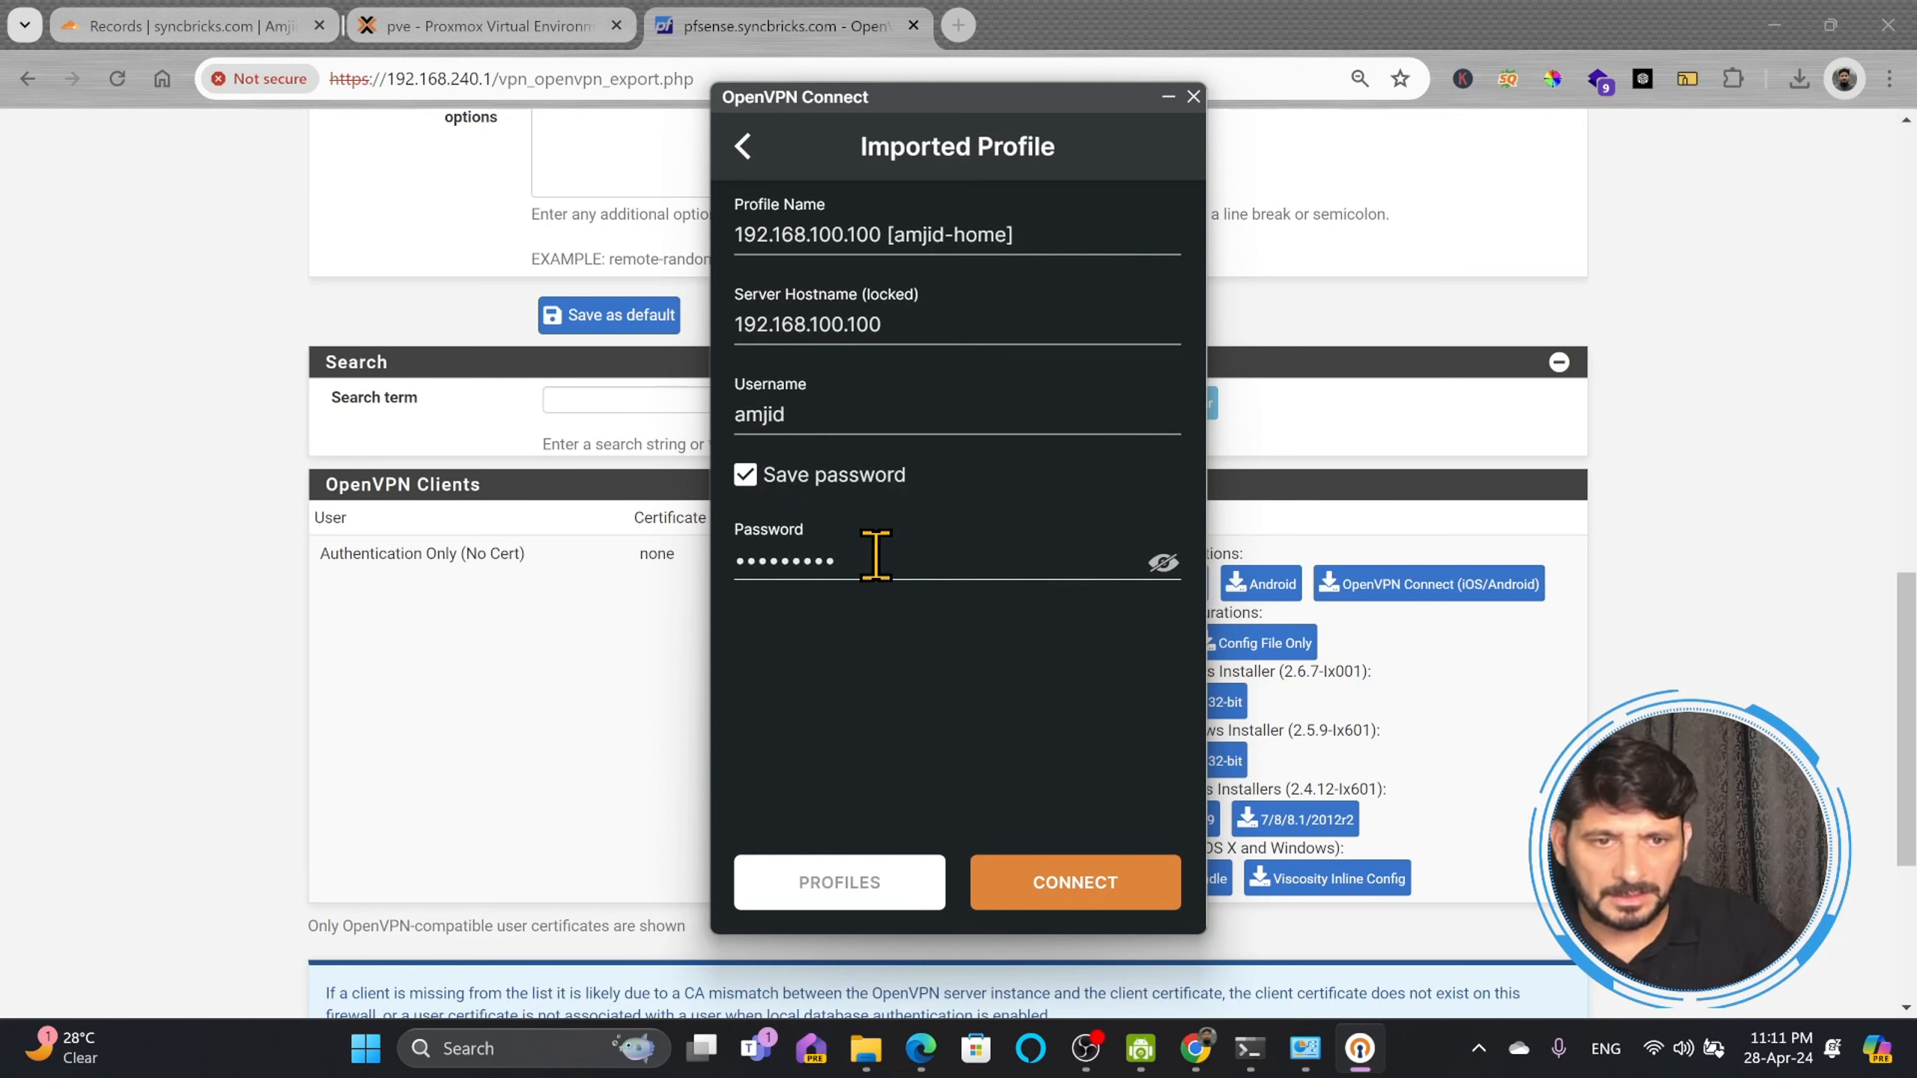
{"action": "left_click", "coordinate": [1031, 885]}
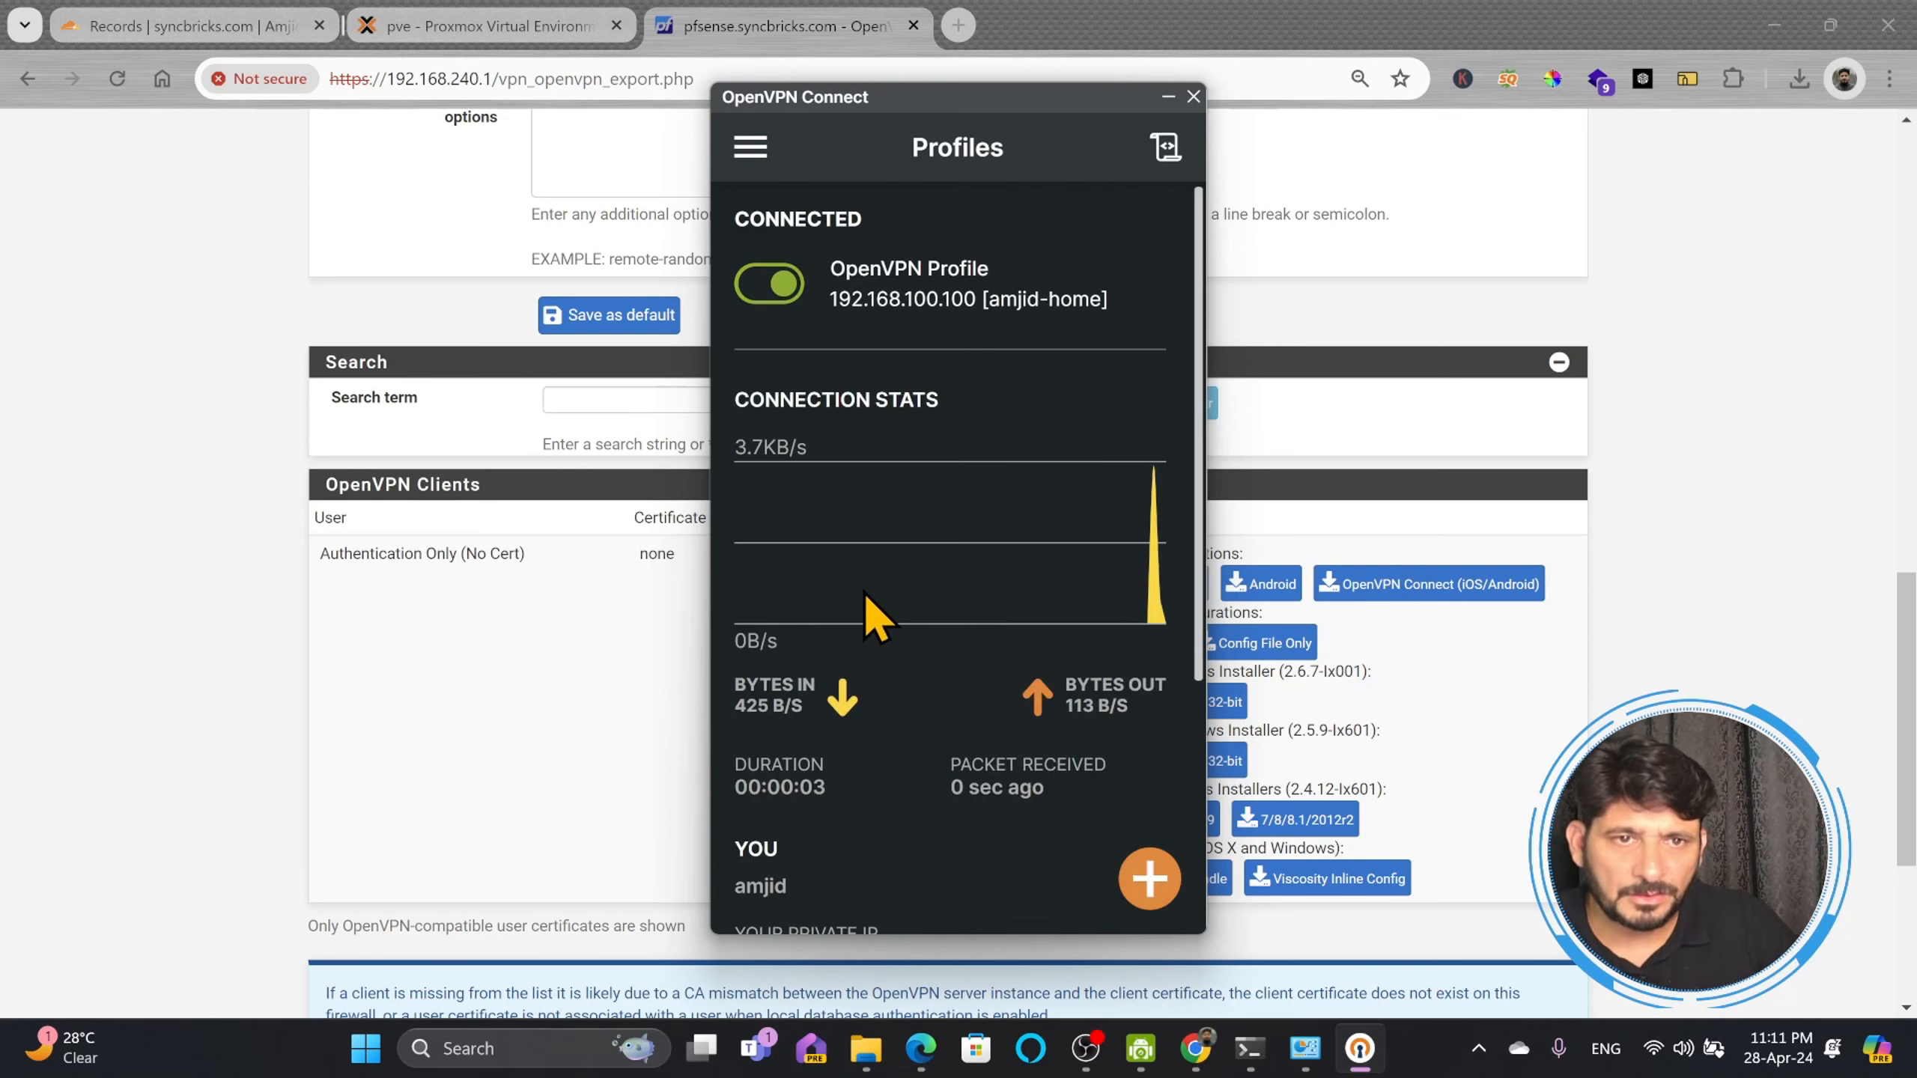
{"action": "left_click_drag", "start_coordinate": [970, 103], "coordinate": [1479, 105]}
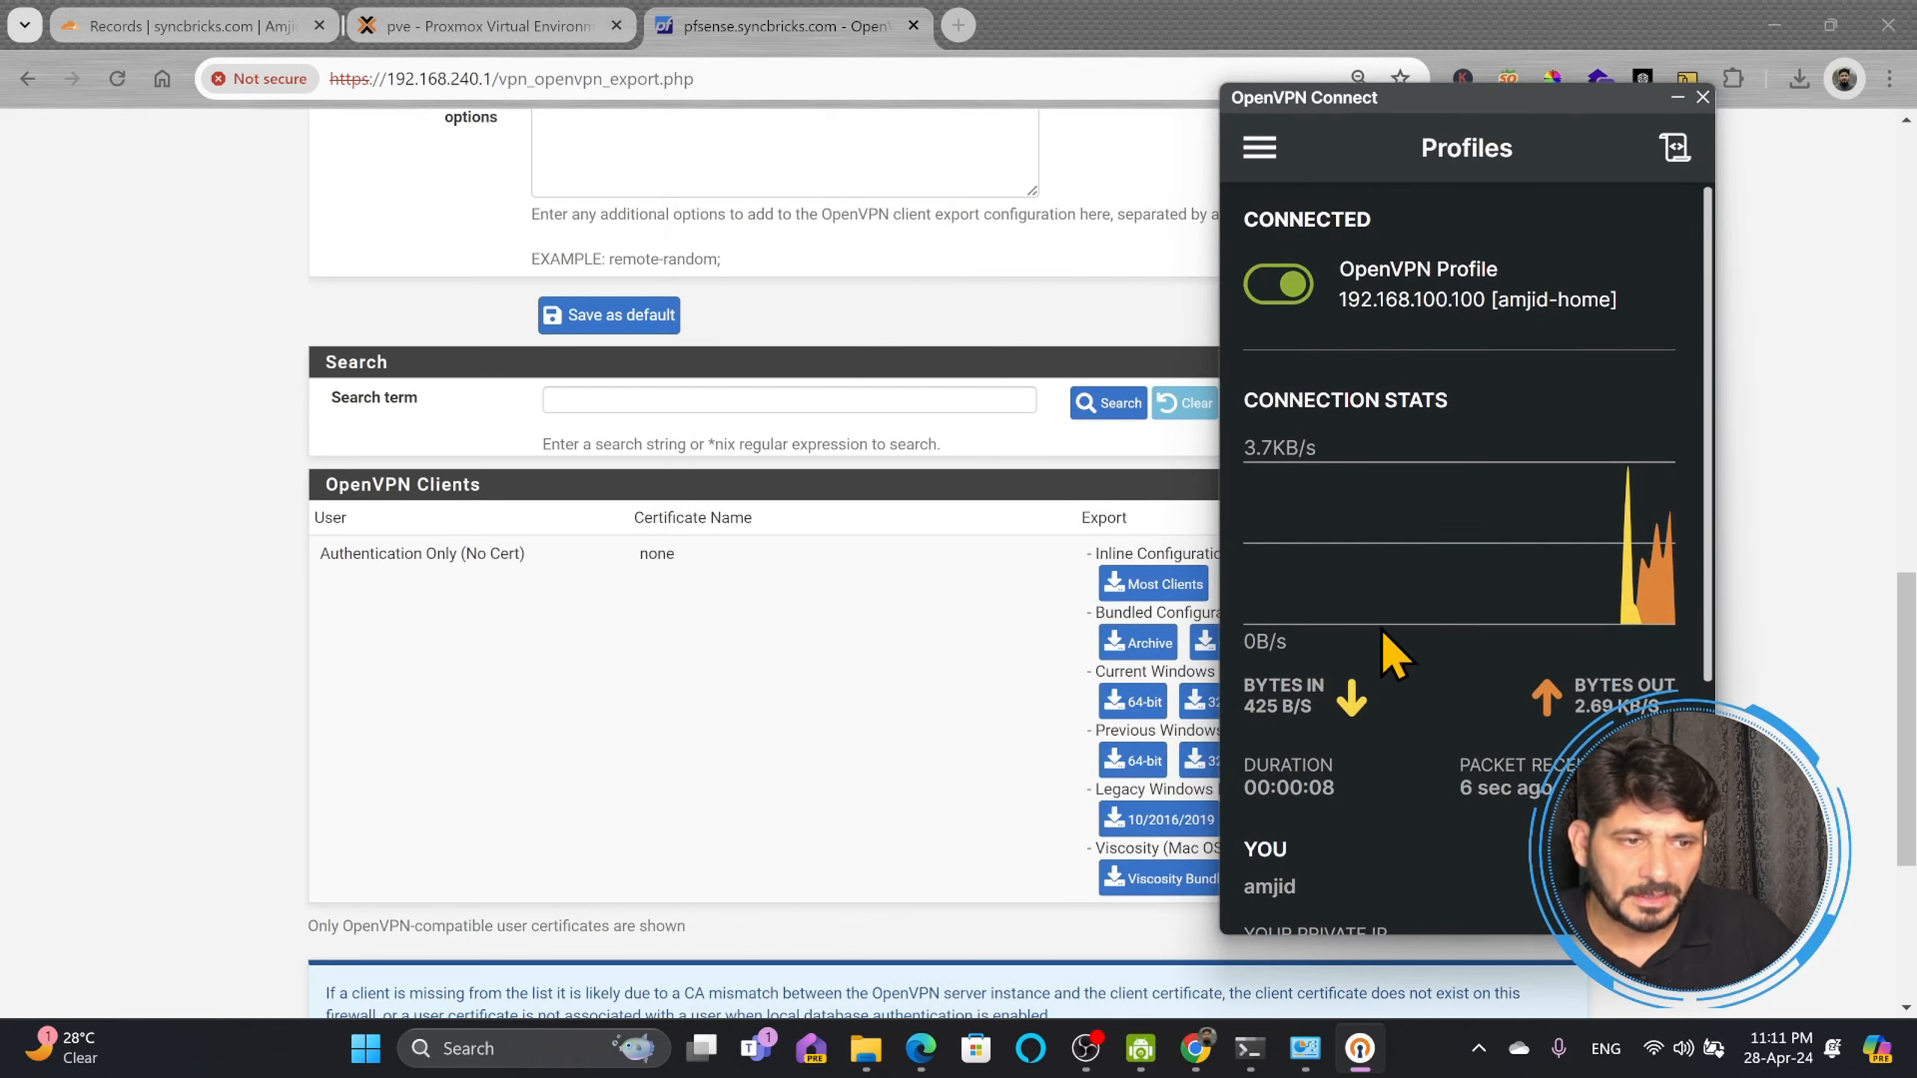
{"action": "left_click", "coordinate": [1220, 407]}
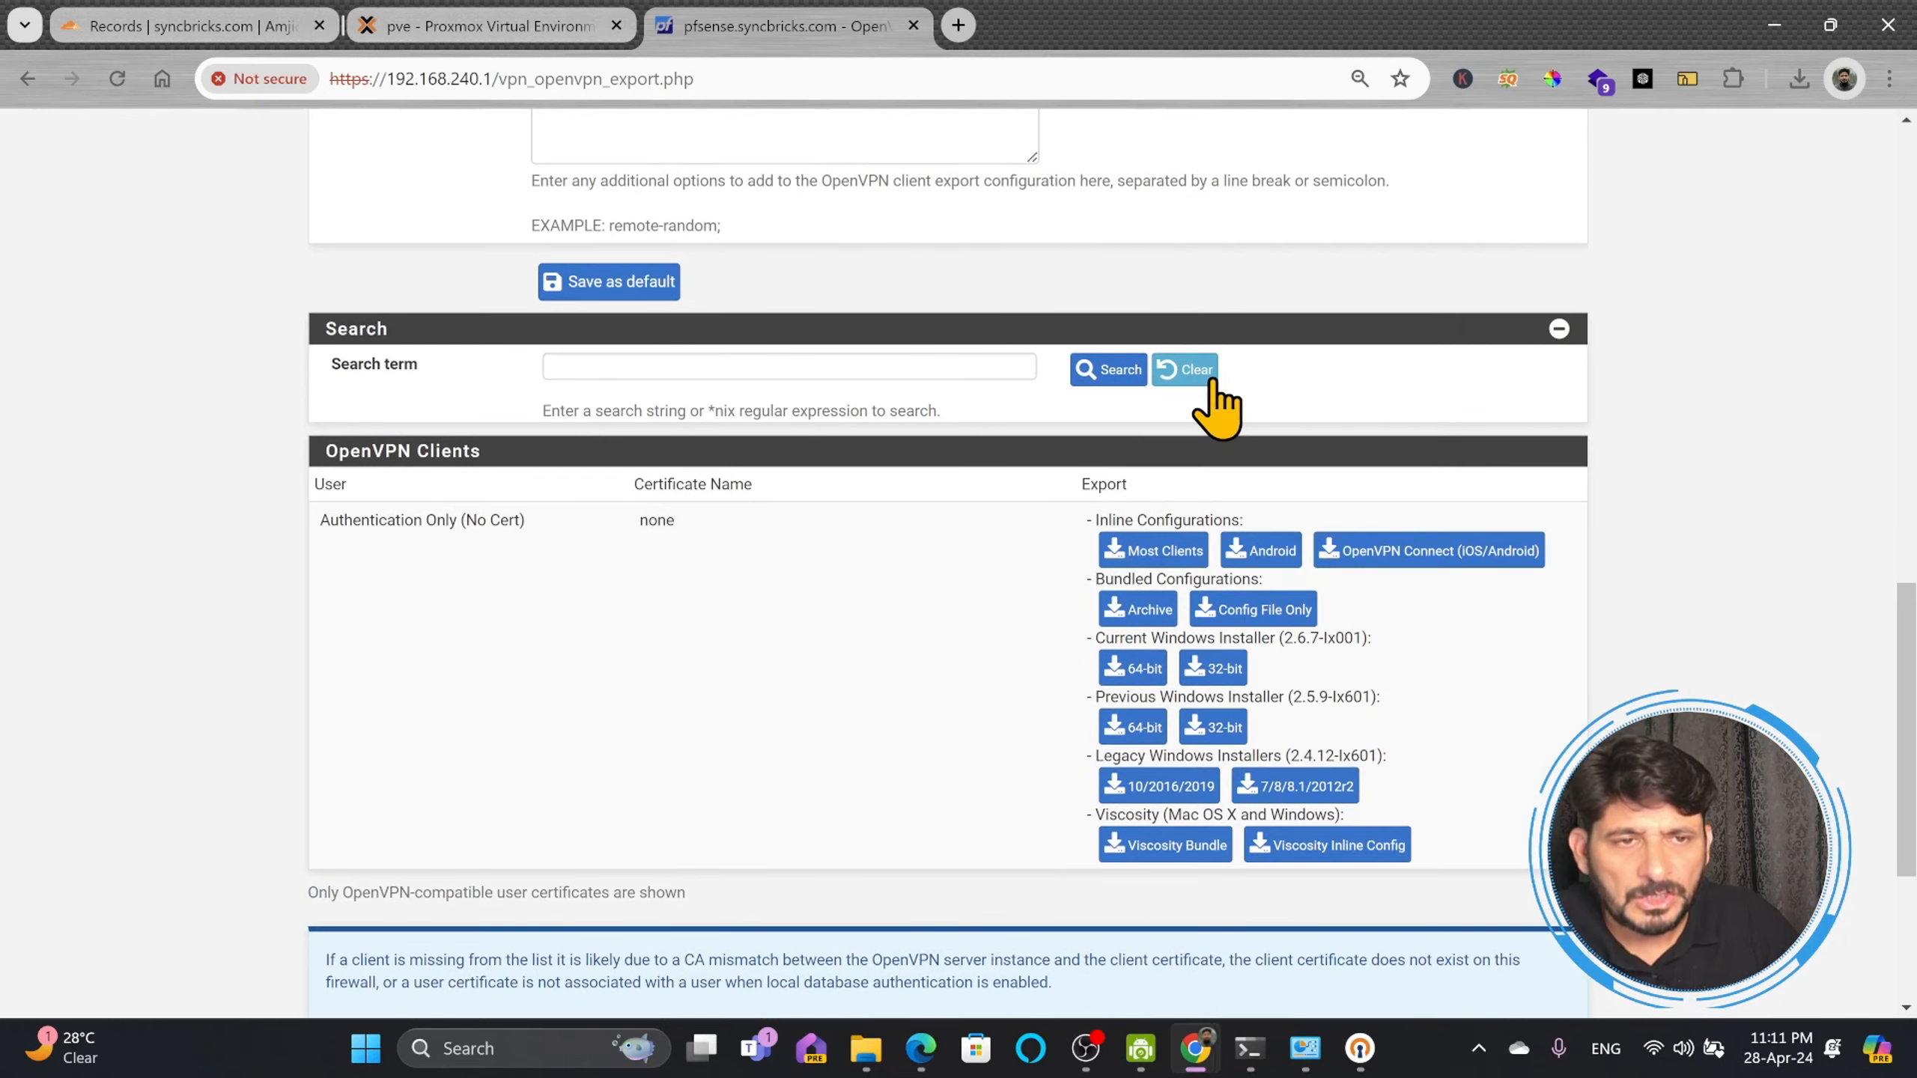
Step: Open Status > OpenVPN and highlight the connected client's virtual address 192.168.250.2
{"action": "scroll", "coordinate": [1220, 407], "scroll_direction": "up", "scroll_amount": 15}
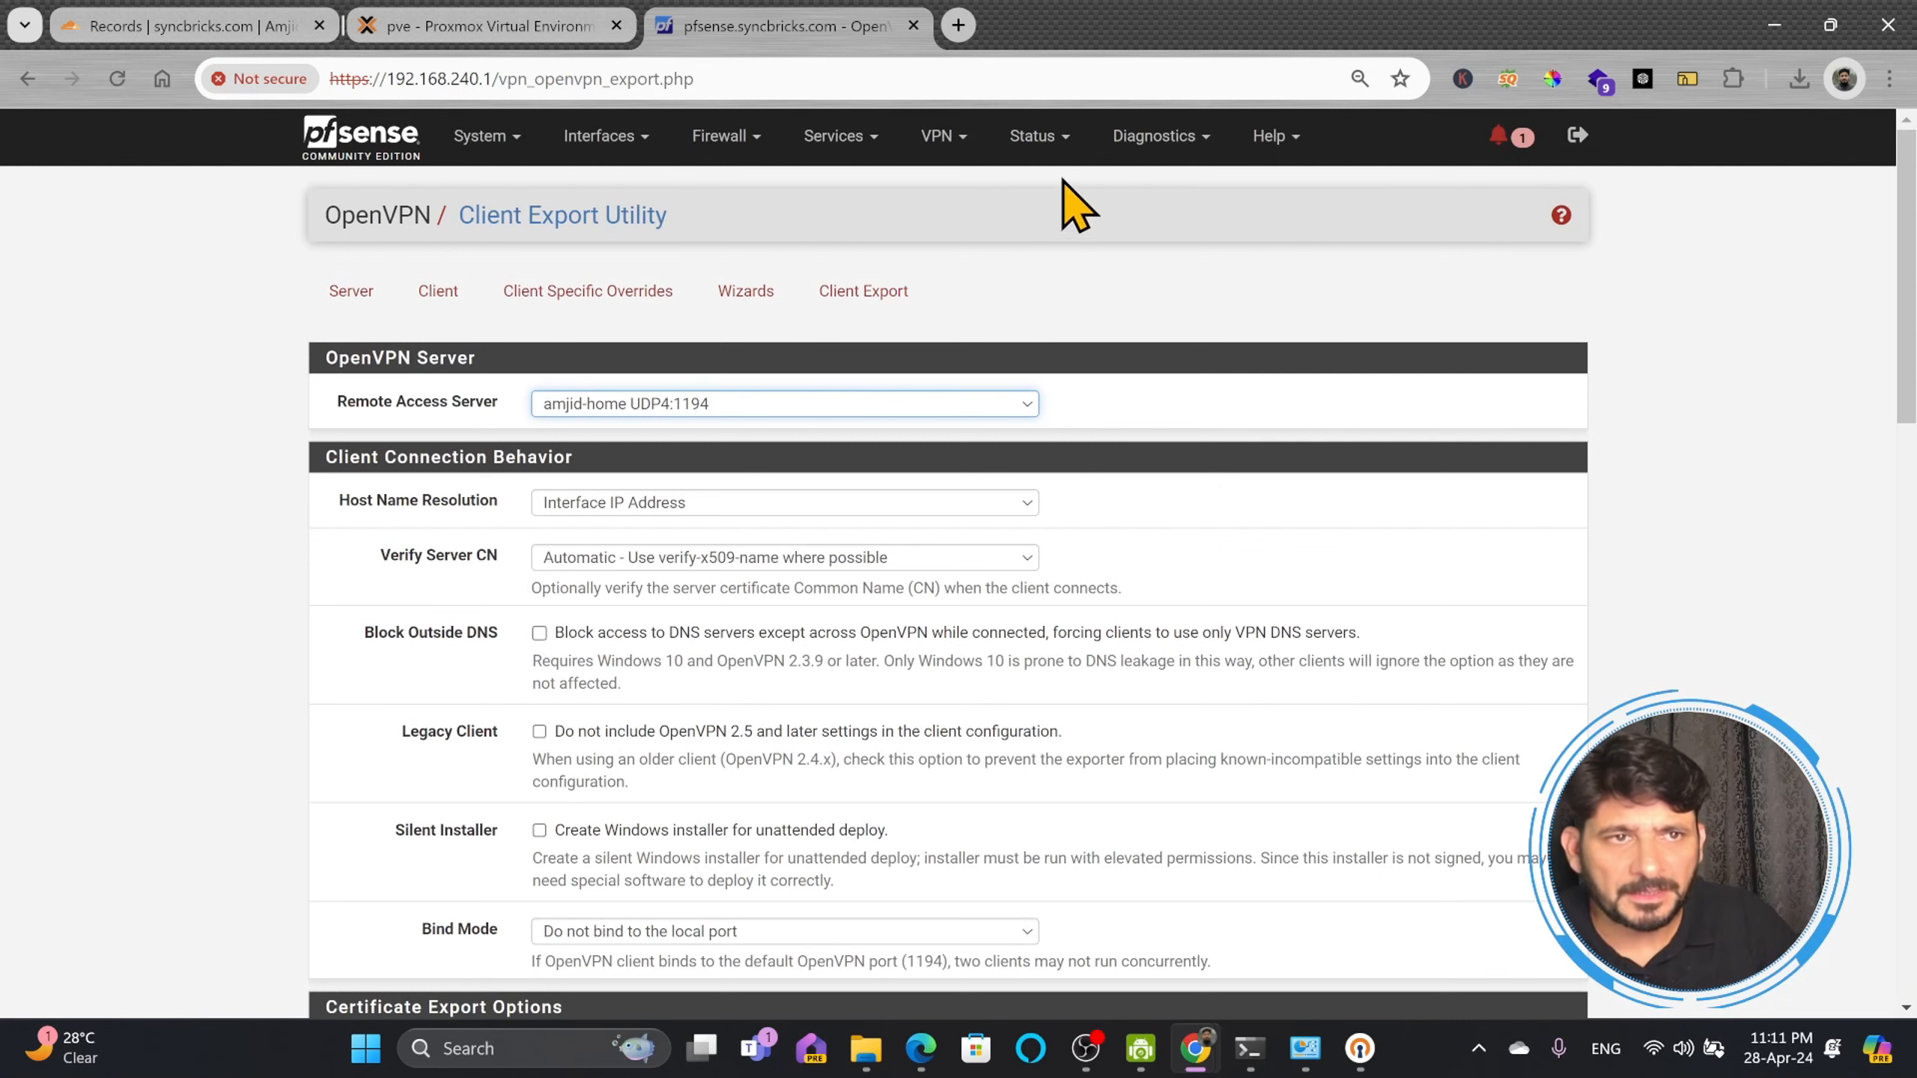
{"action": "left_click", "coordinate": [1041, 138]}
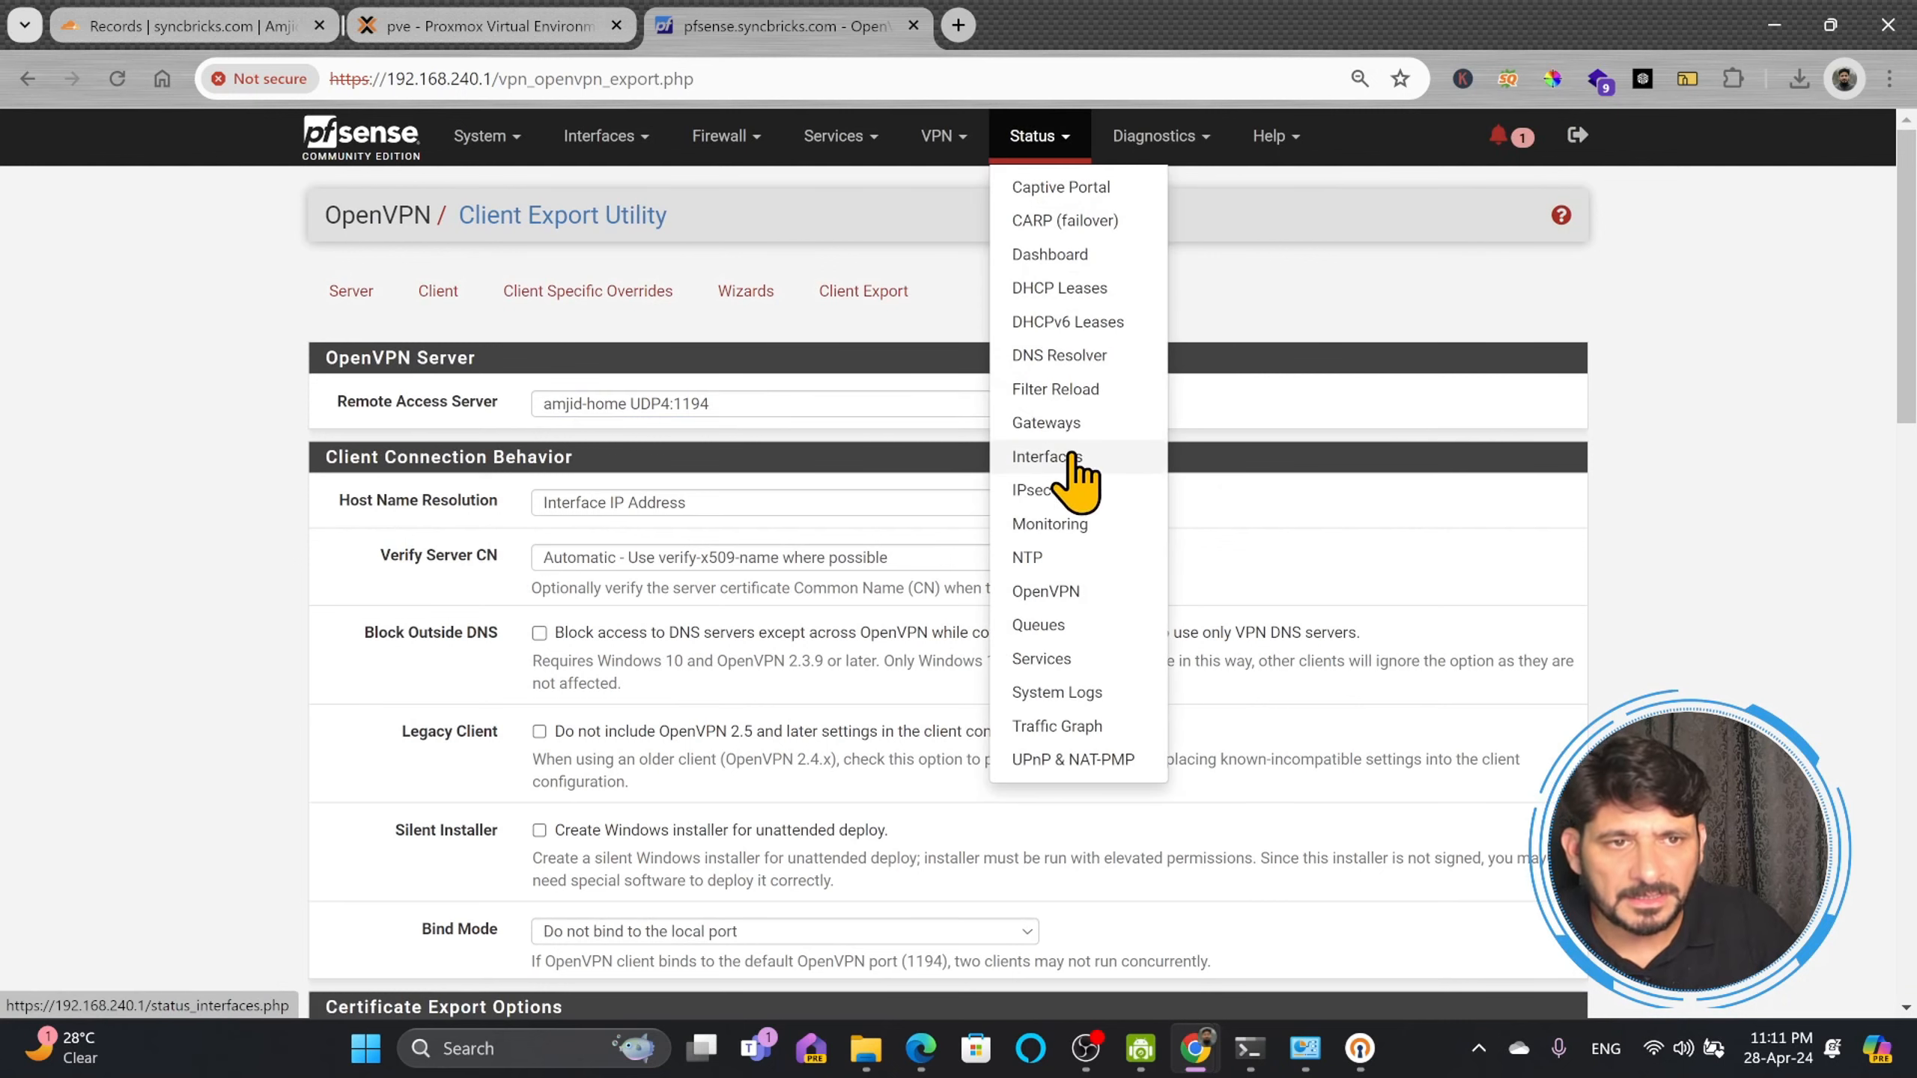
{"action": "left_click", "coordinate": [1047, 592]}
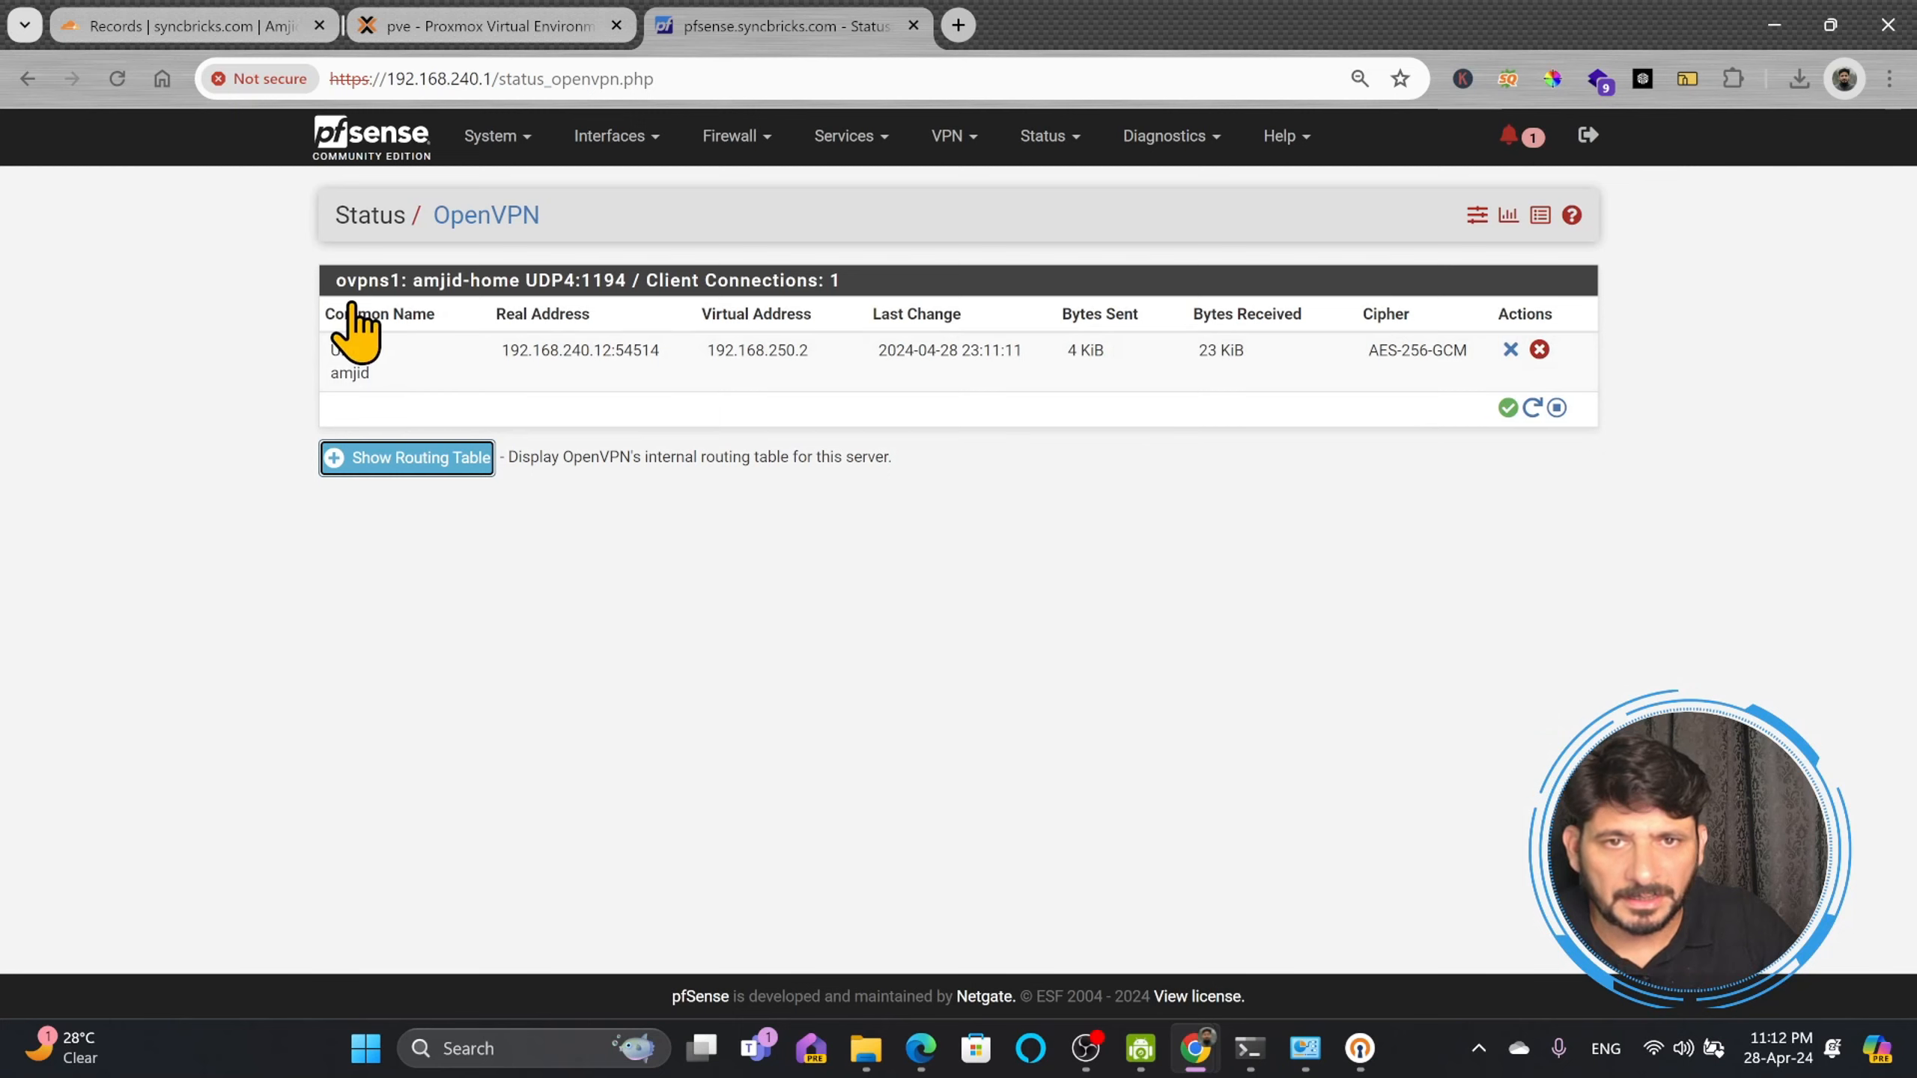
{"action": "left_click_drag", "start_coordinate": [499, 350], "coordinate": [819, 378]}
{"action": "left_click", "coordinate": [707, 358]}
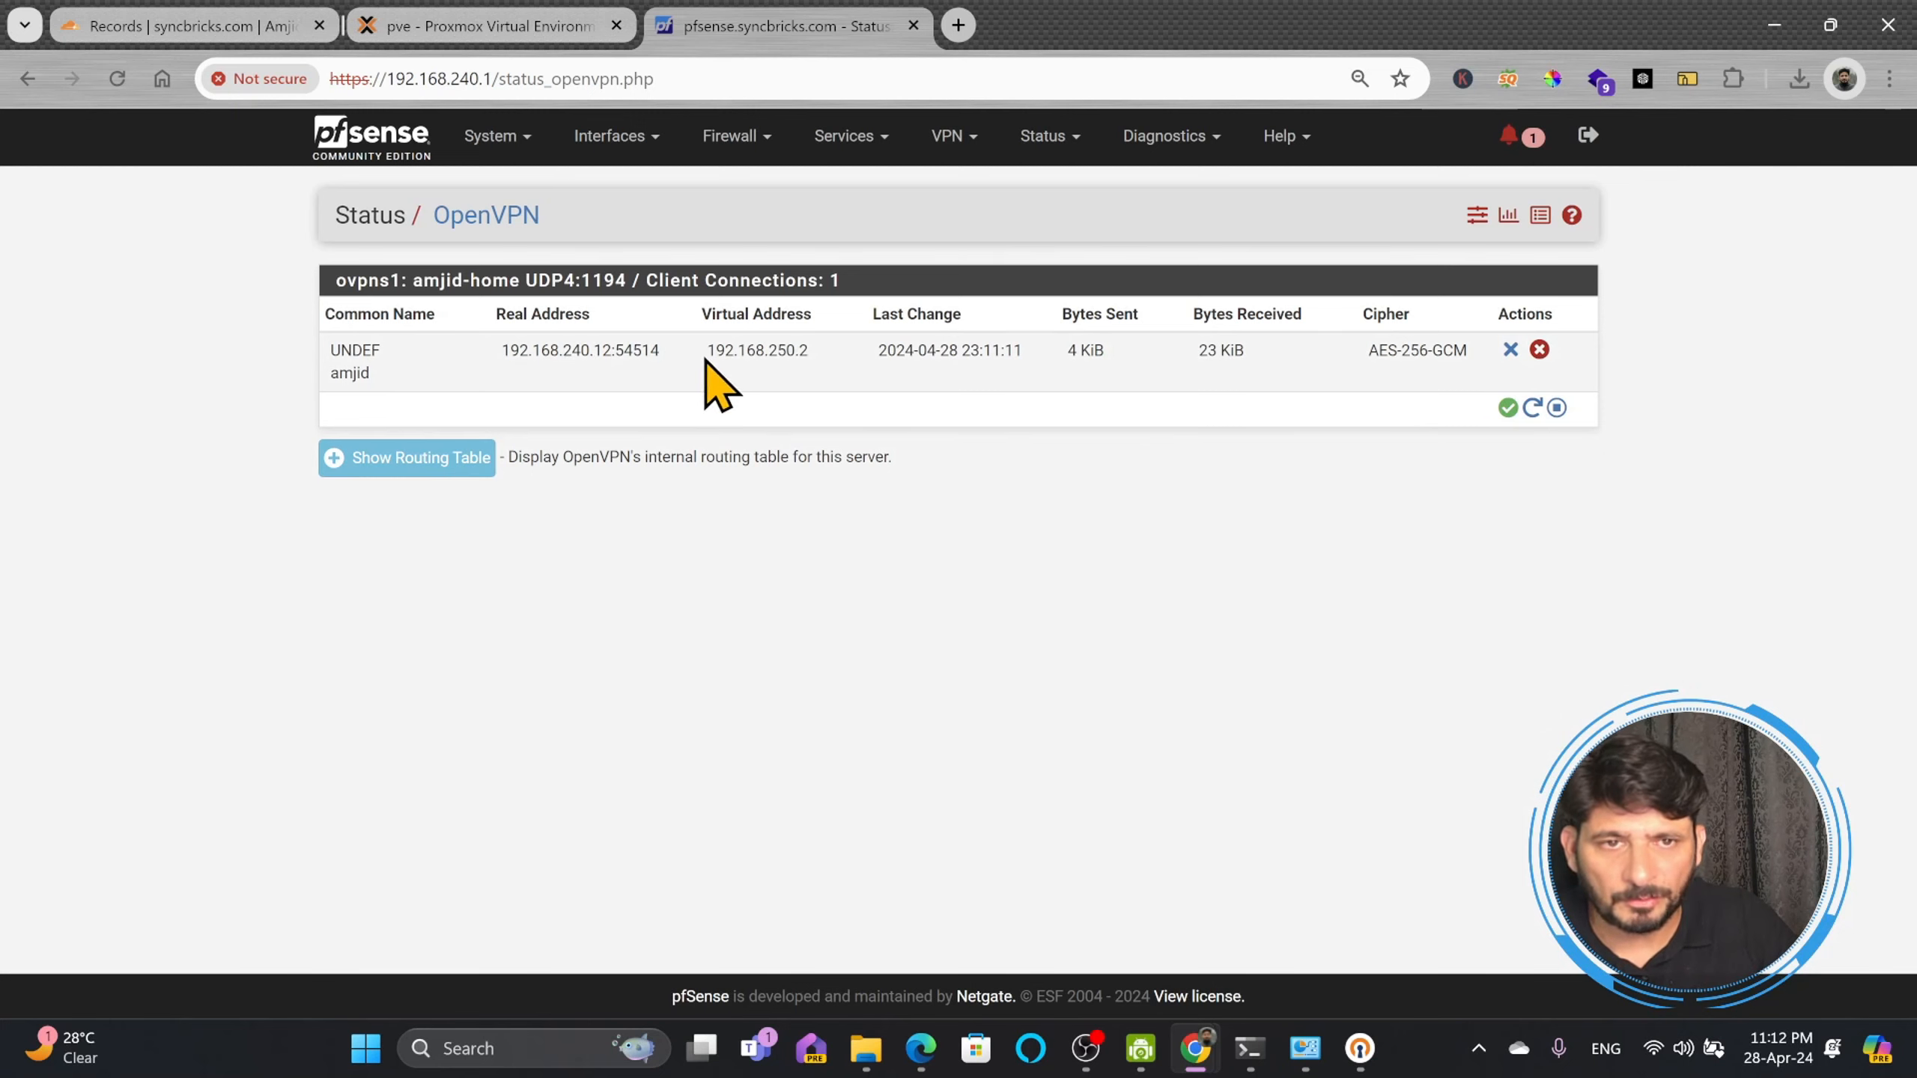
{"action": "left_click_drag", "start_coordinate": [707, 361], "coordinate": [840, 363]}
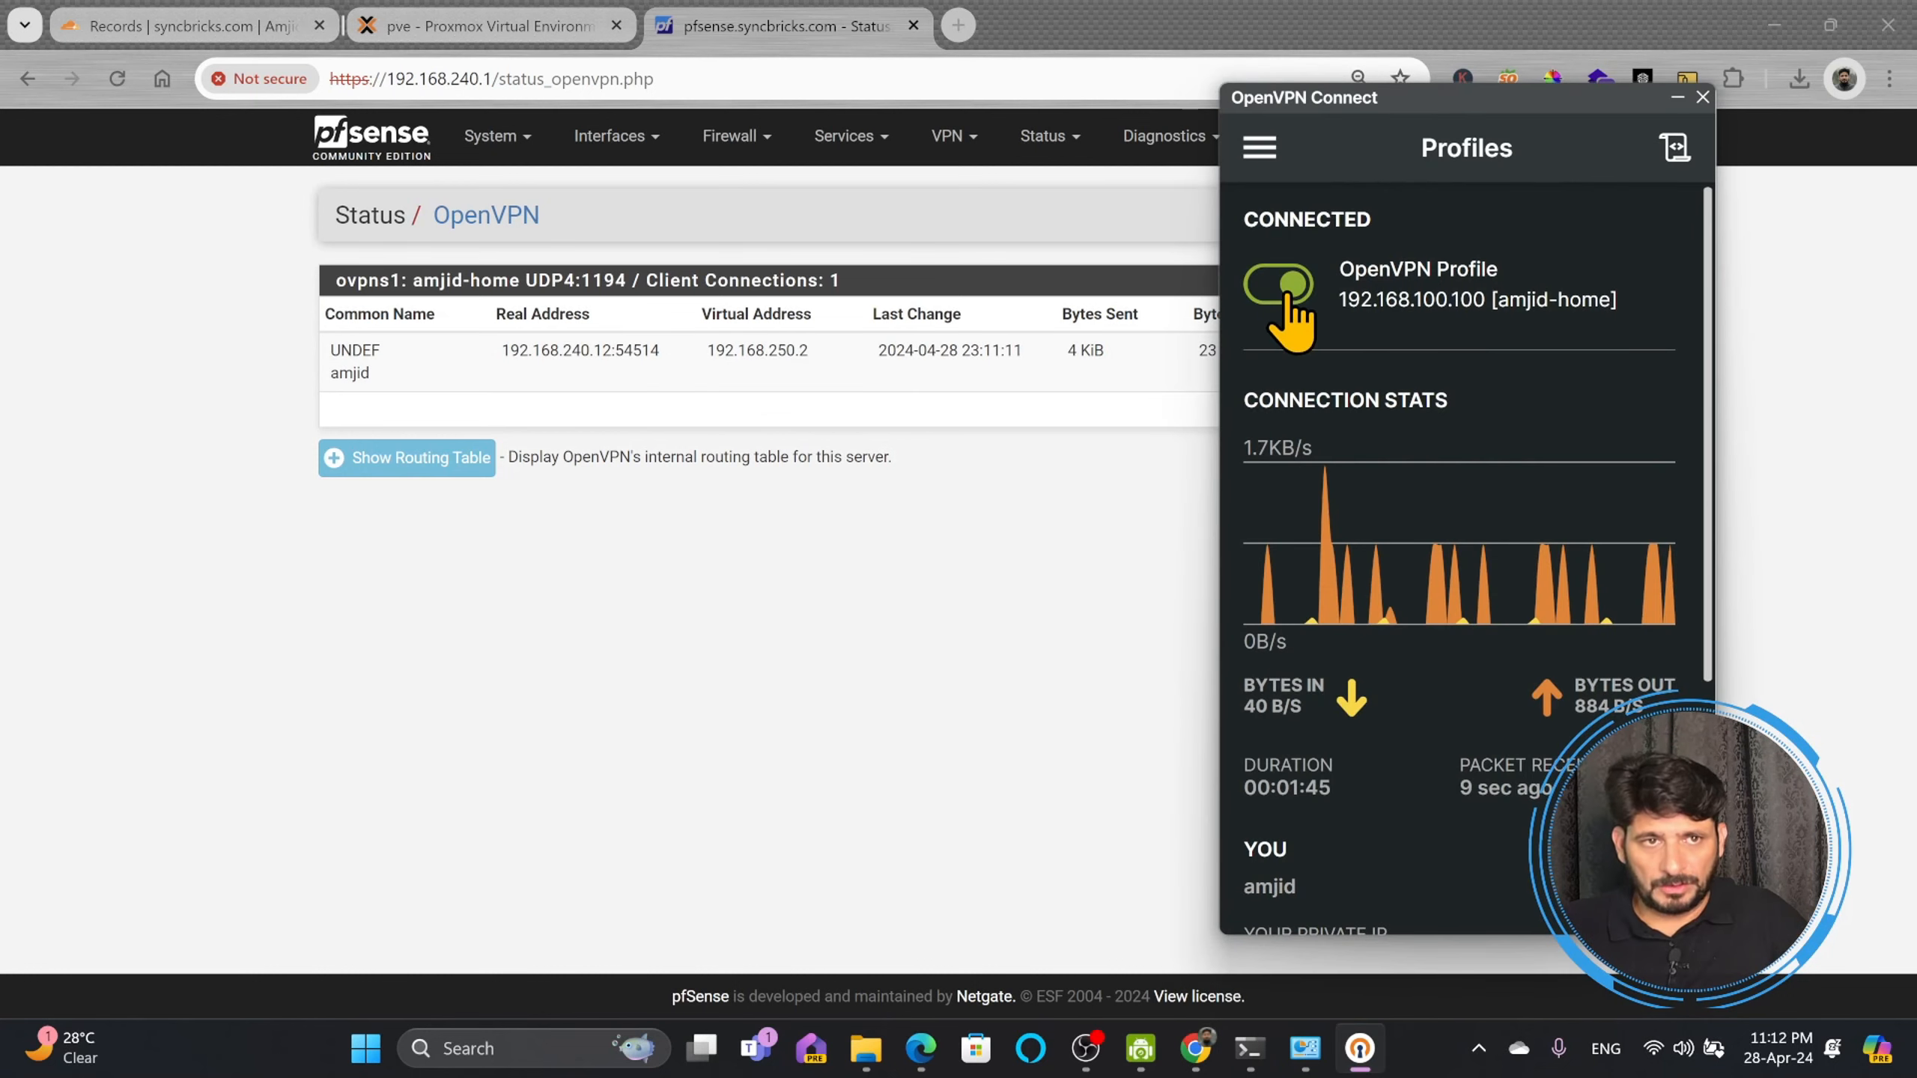
Step: Disconnect the VPN profile in OpenVPN Connect, confirm, and reconnect it
{"action": "left_click", "coordinate": [1286, 294]}
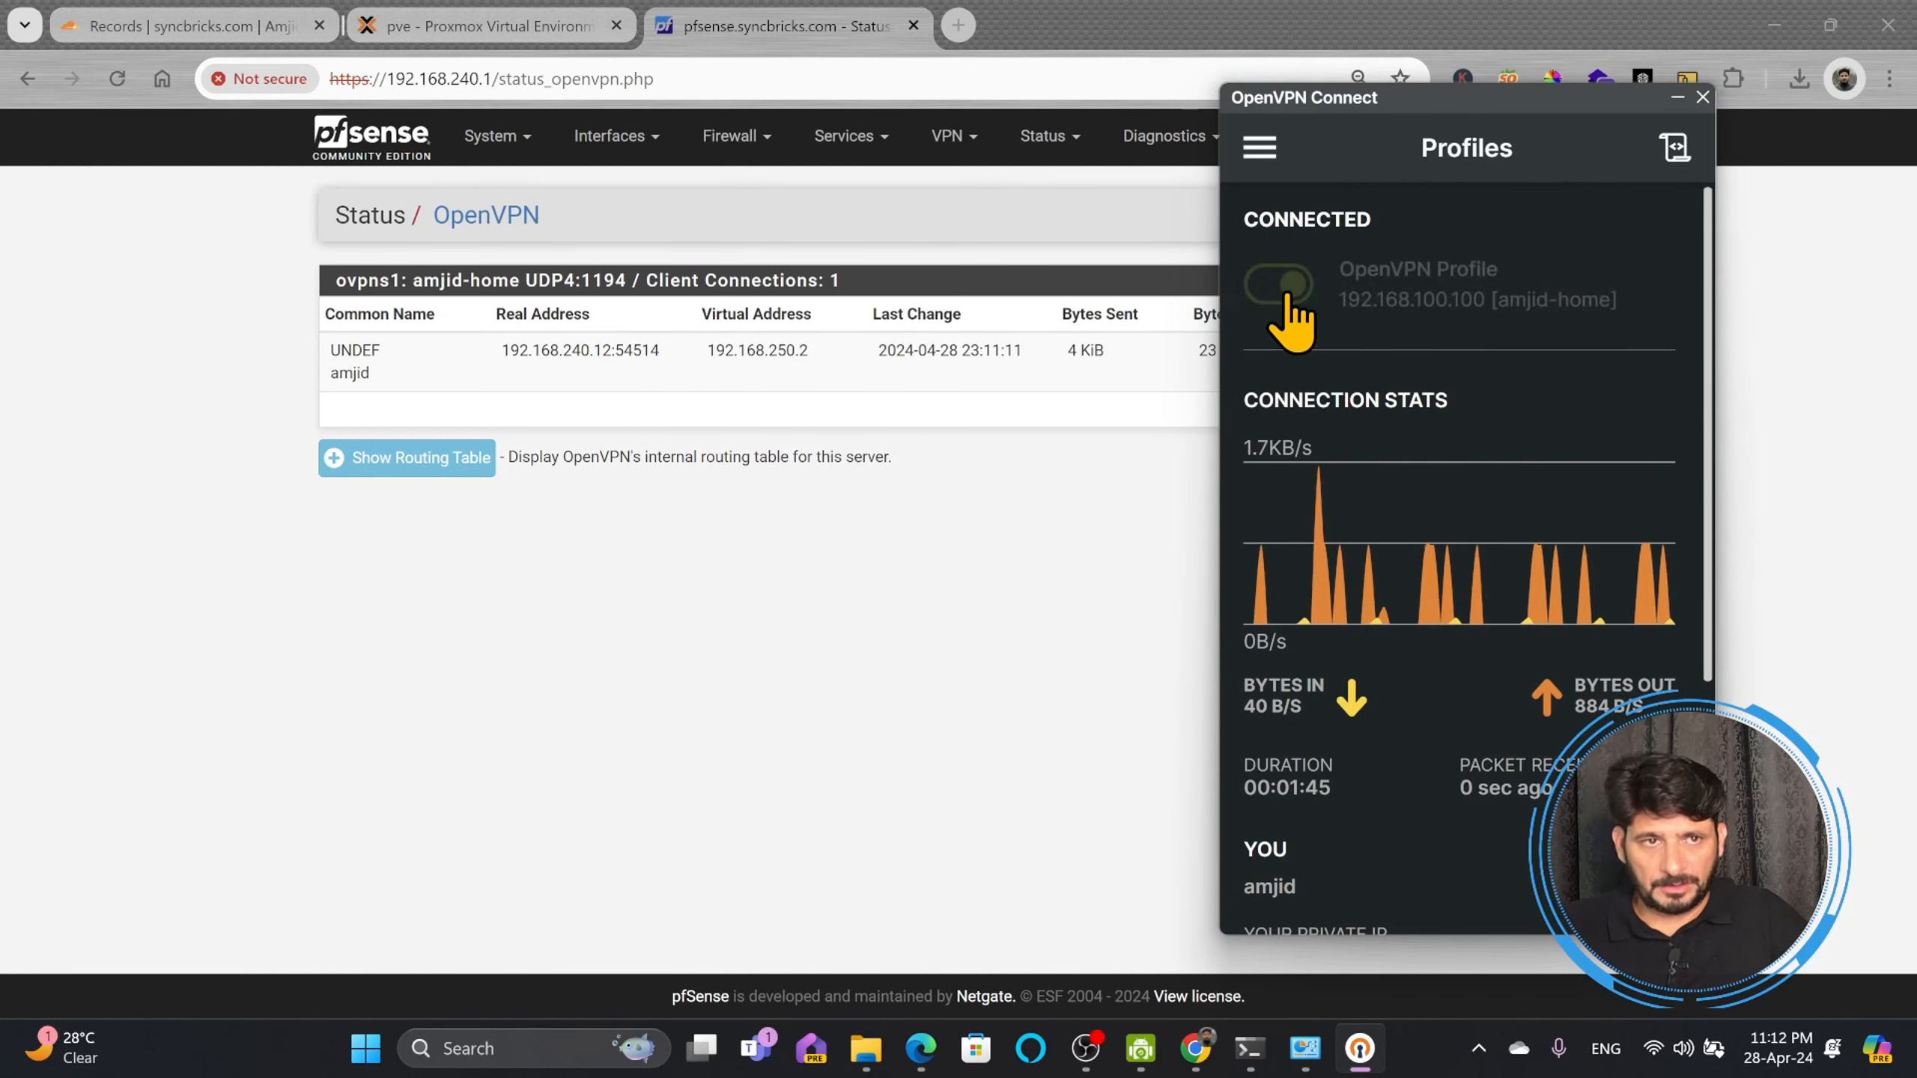
{"action": "left_click", "coordinate": [1332, 604]}
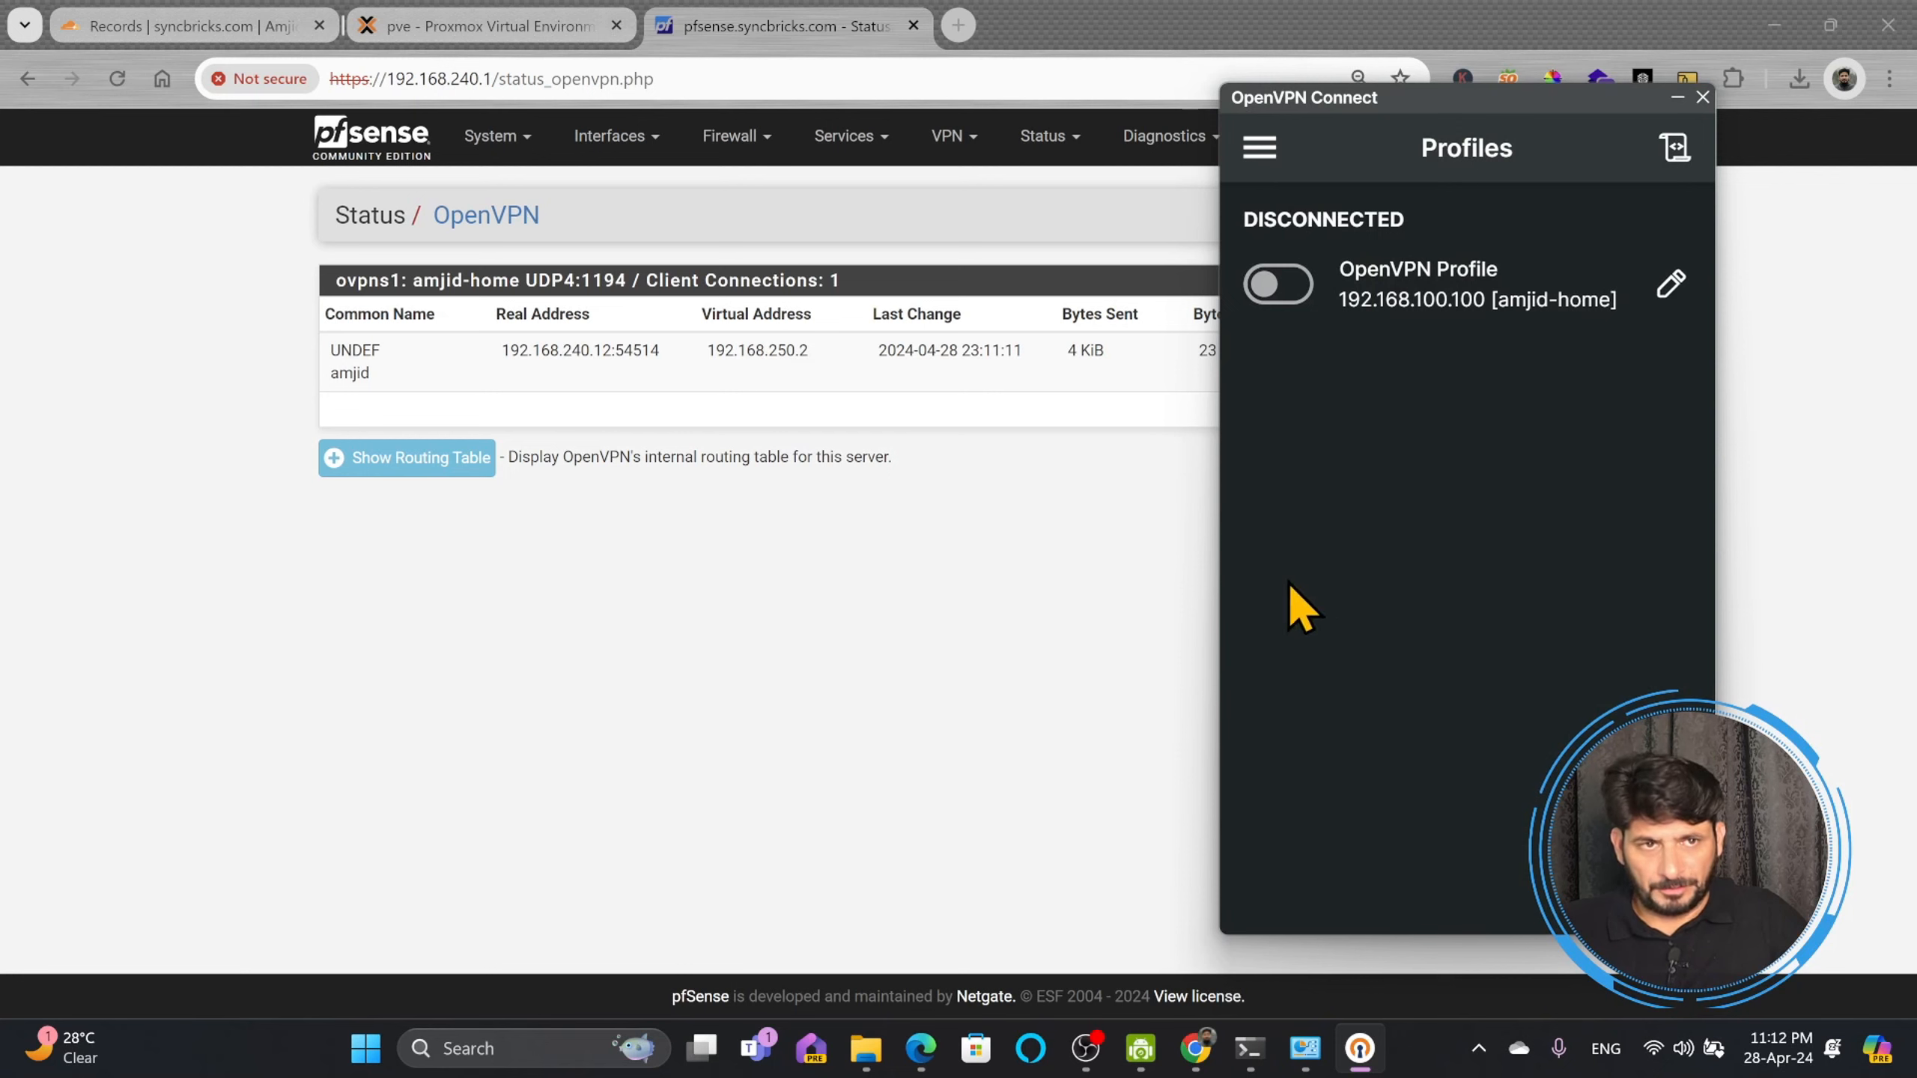
{"action": "left_click", "coordinate": [1125, 468]}
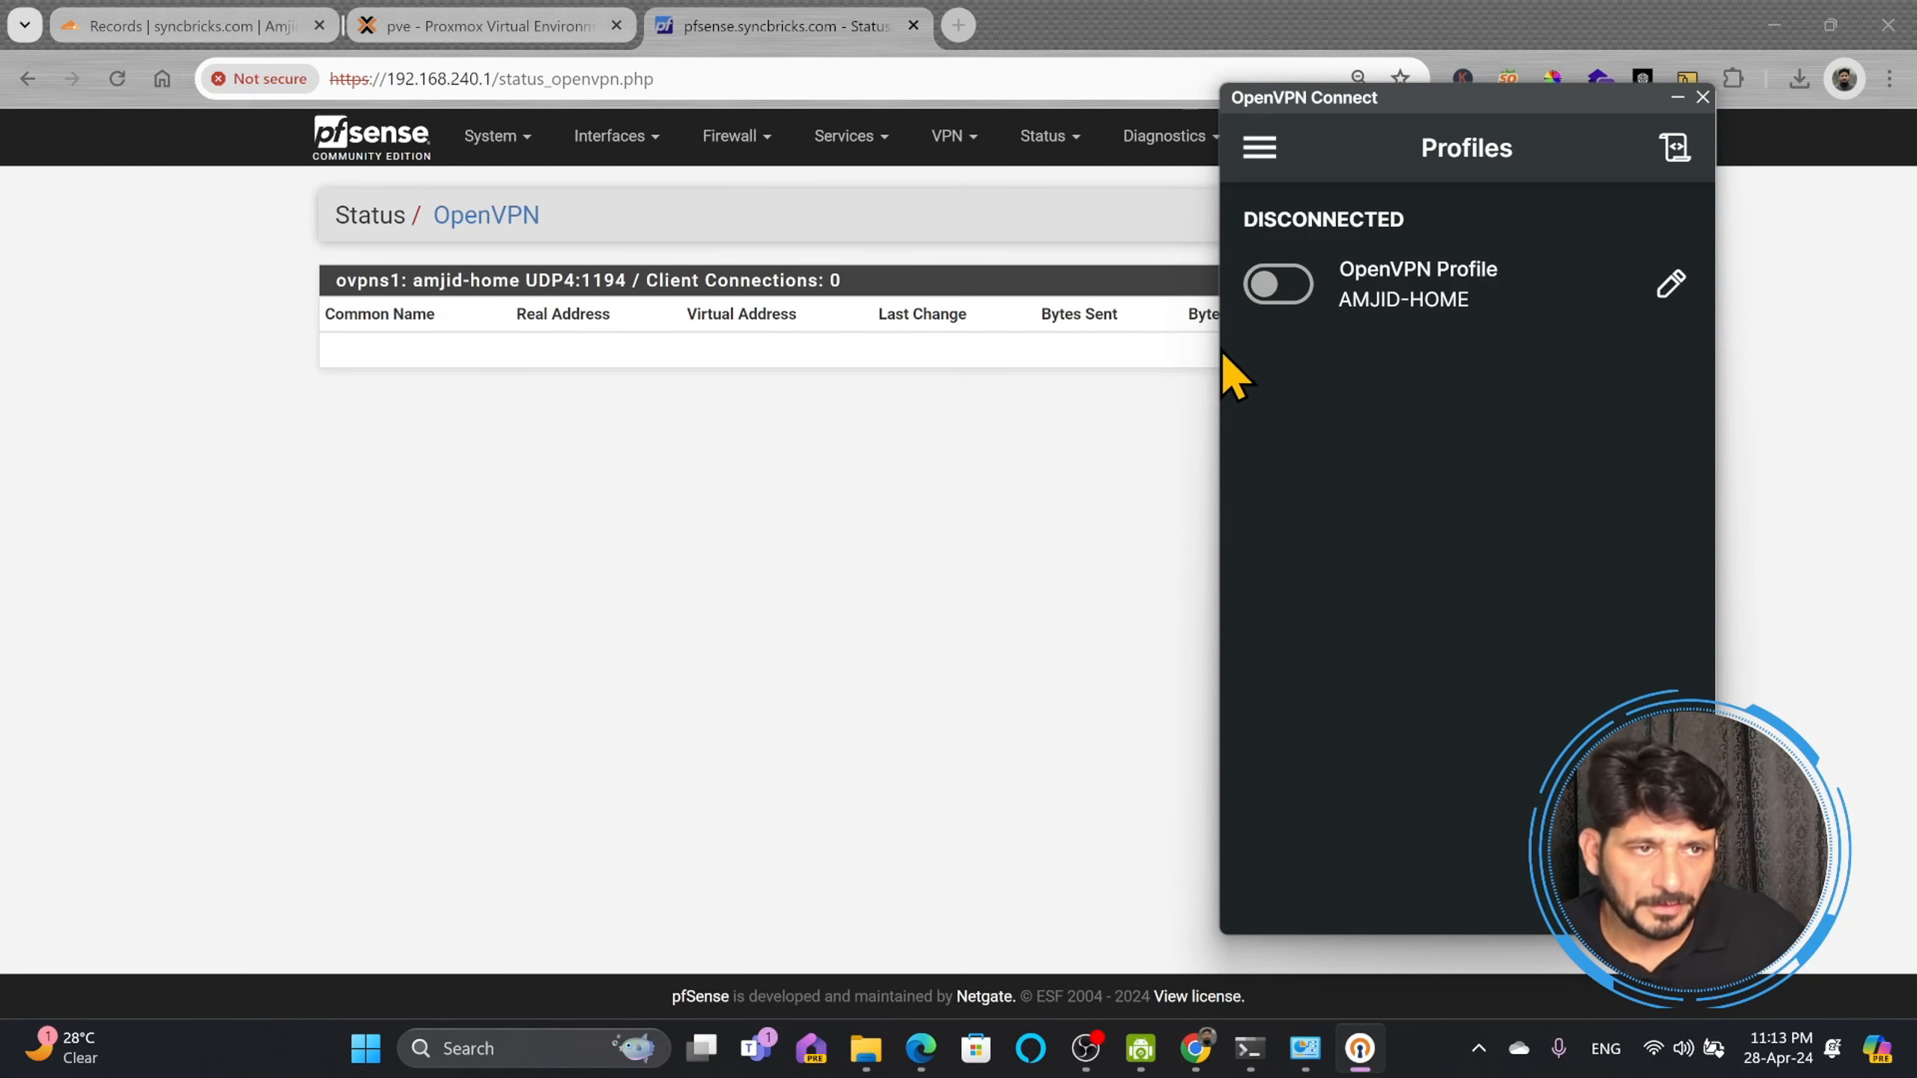
{"action": "left_click", "coordinate": [1295, 291]}
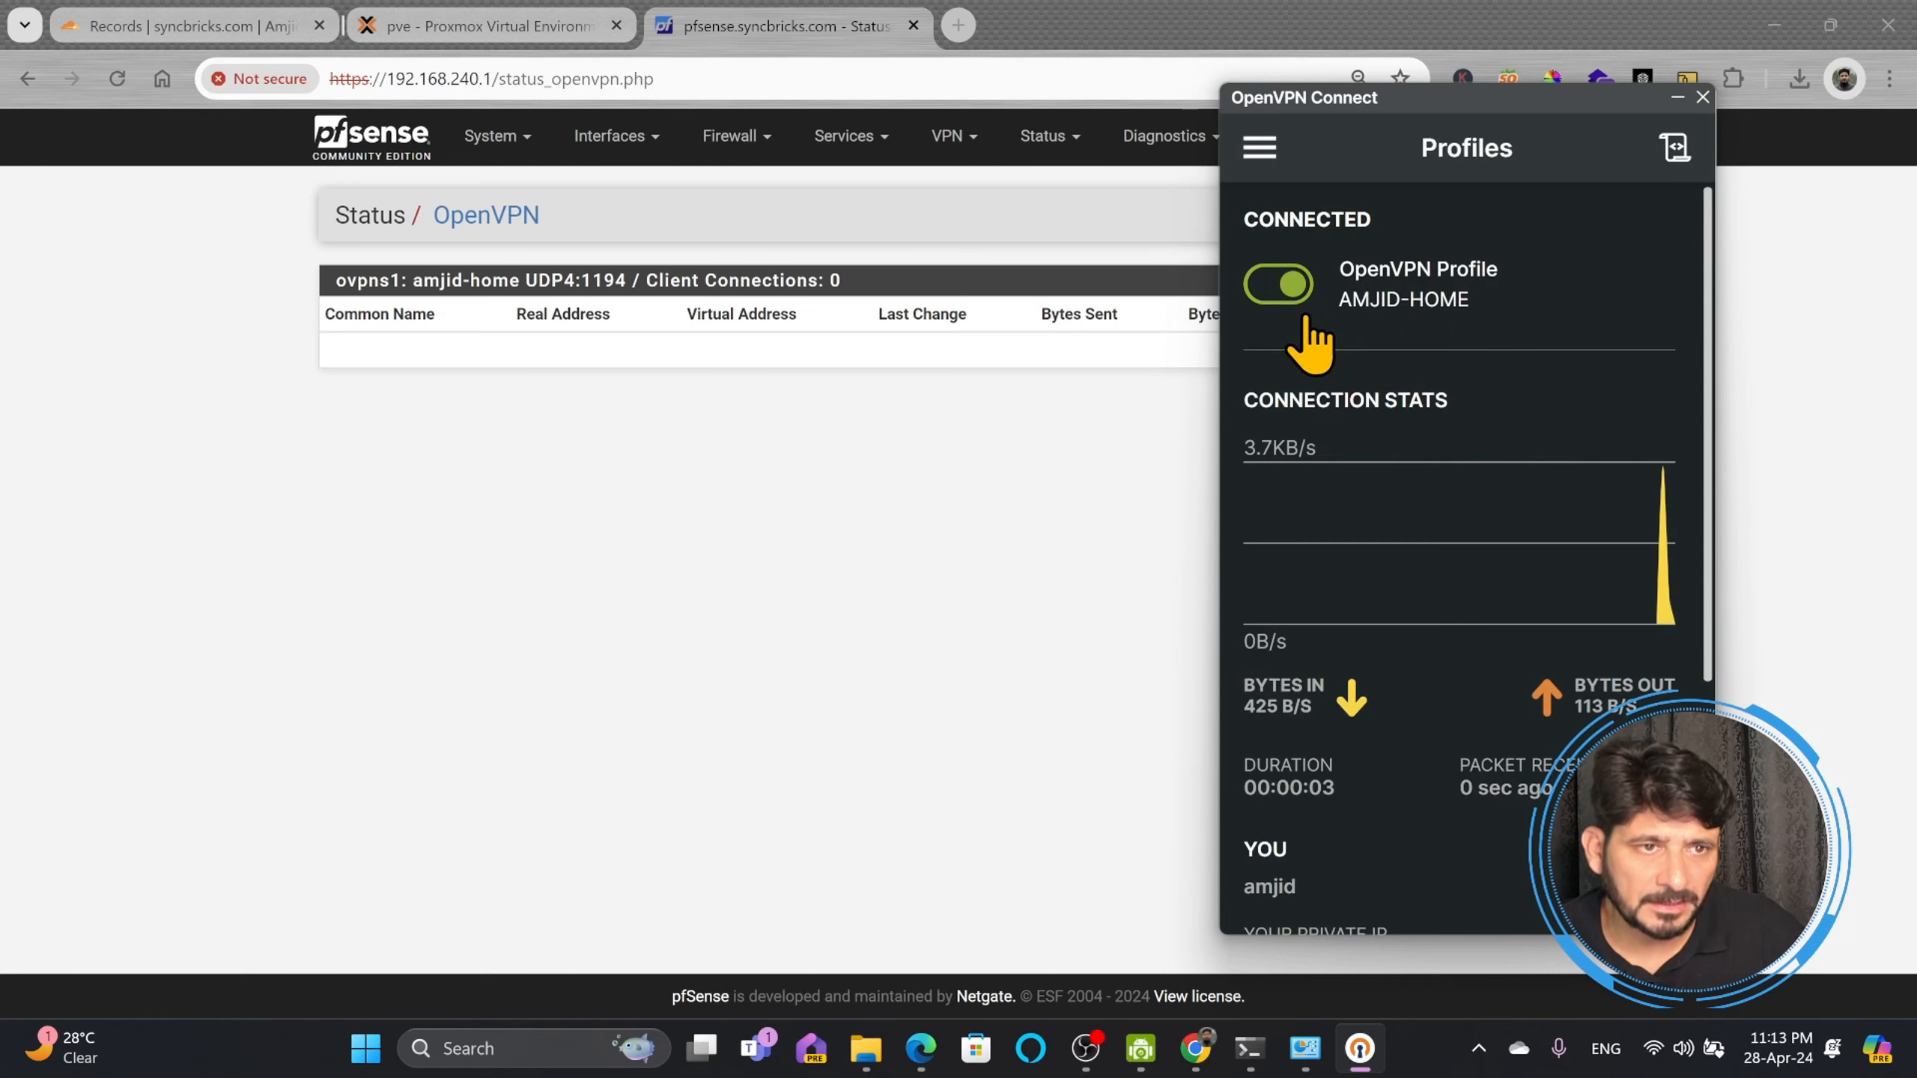
{"action": "scroll", "coordinate": [1405, 408], "scroll_direction": "down", "scroll_amount": 5}
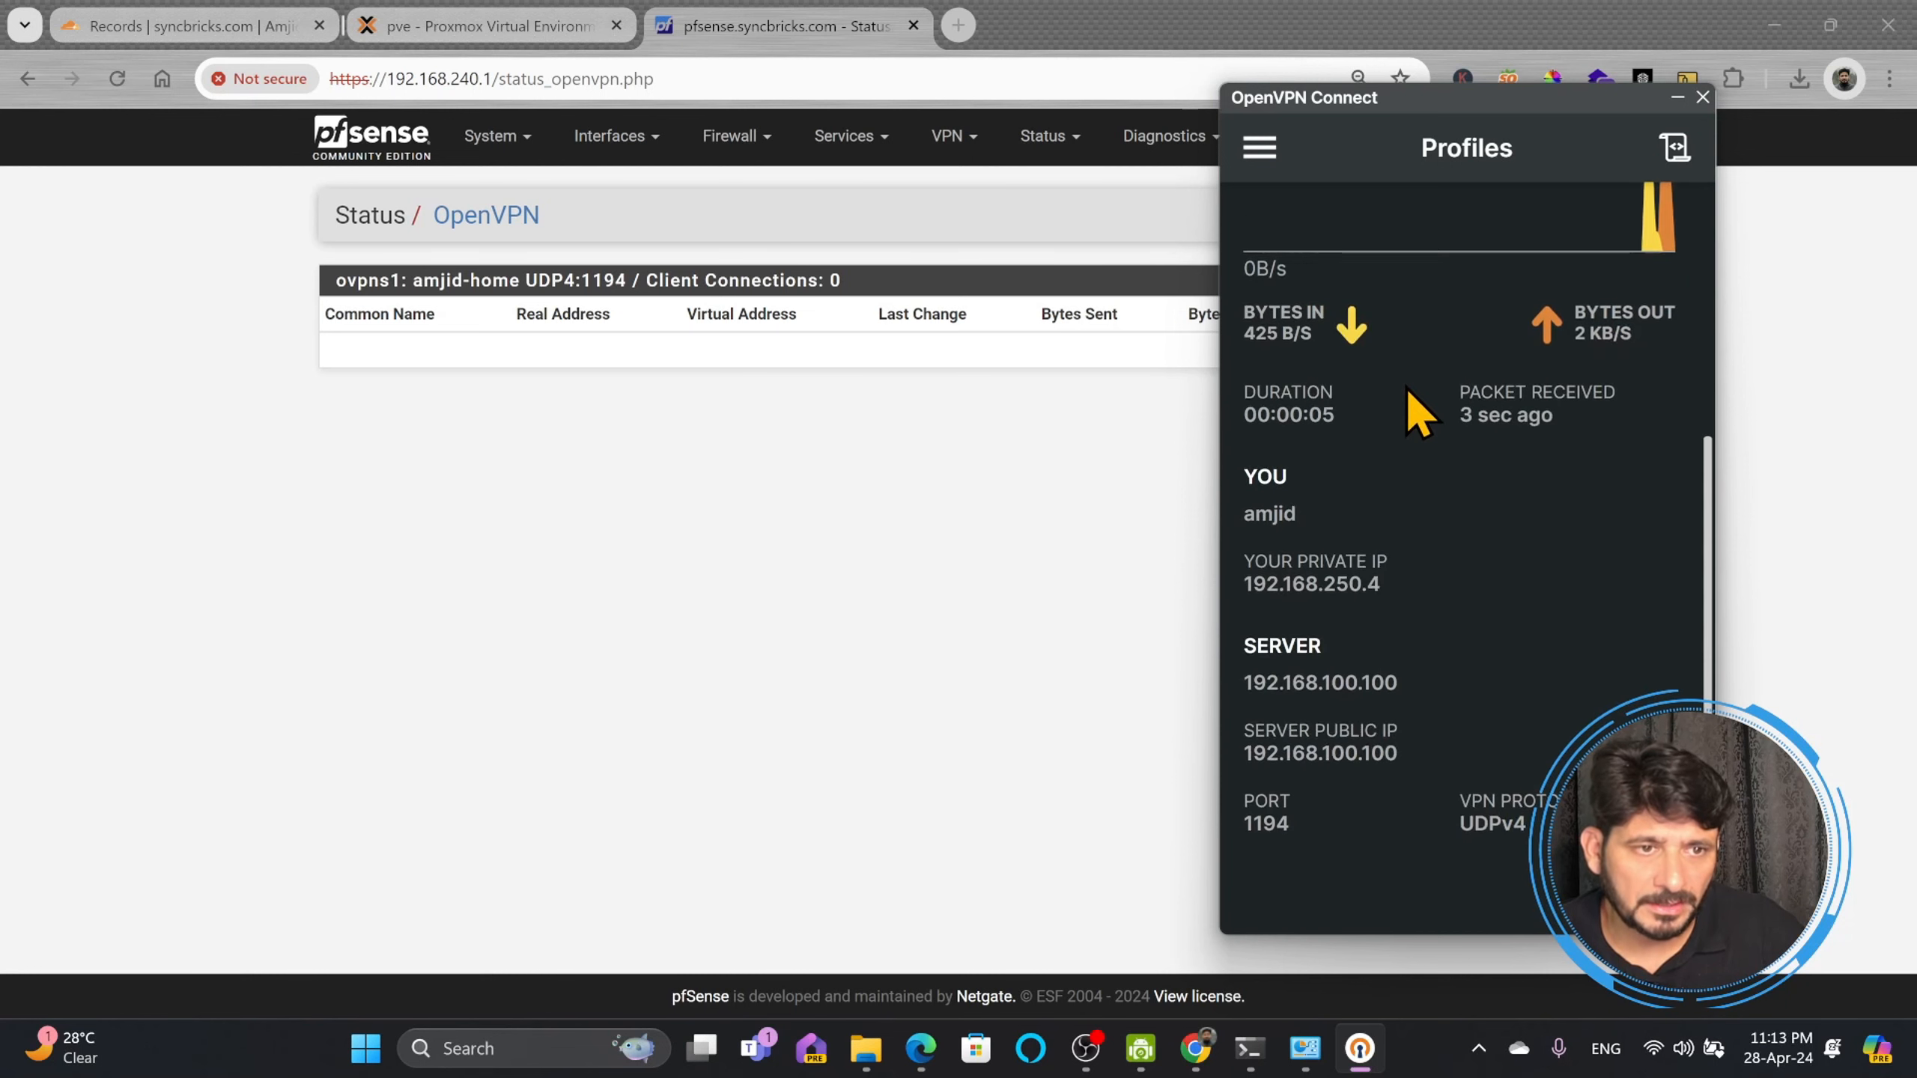
{"action": "scroll", "coordinate": [1423, 408], "scroll_direction": "up", "scroll_amount": 5}
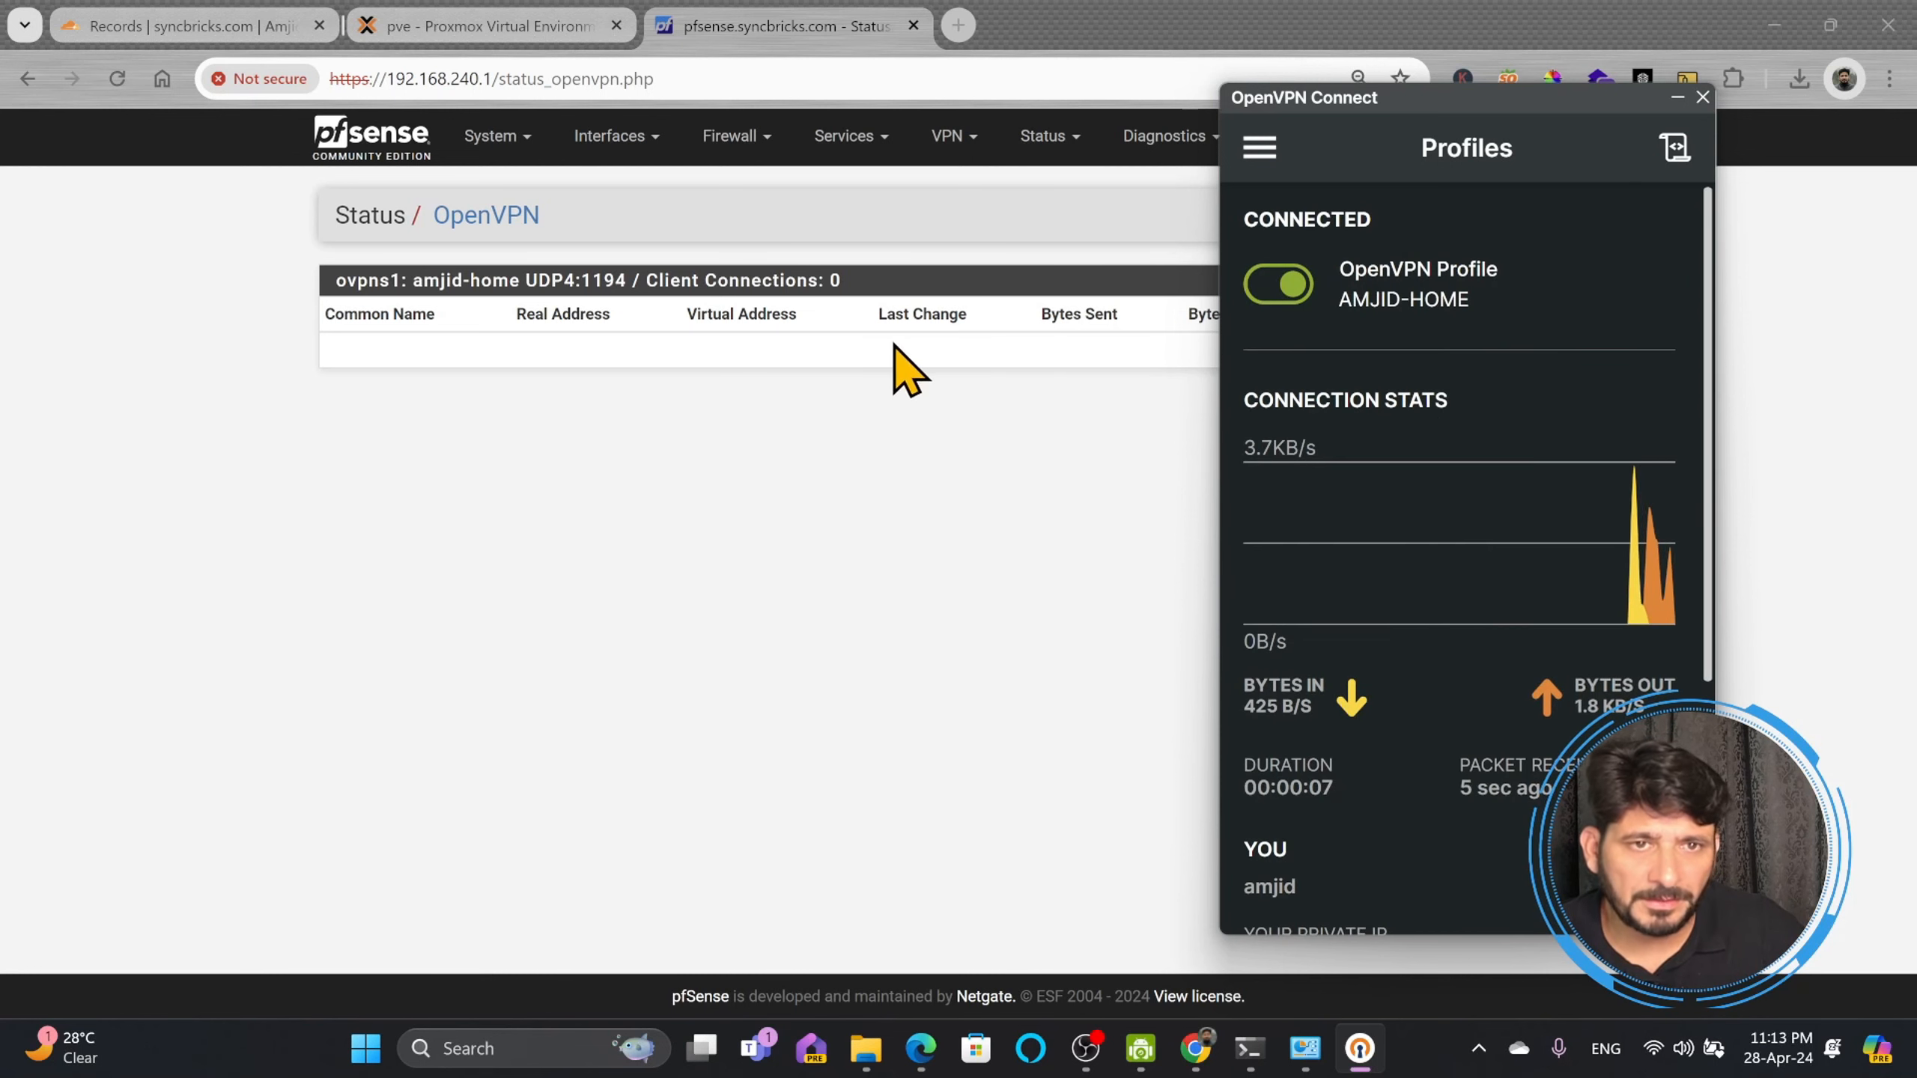
Step: Refresh pfSense's OpenVPN status to see the client at 192.168.250.4 from 192.168.240.12
{"action": "left_click", "coordinate": [838, 361]}
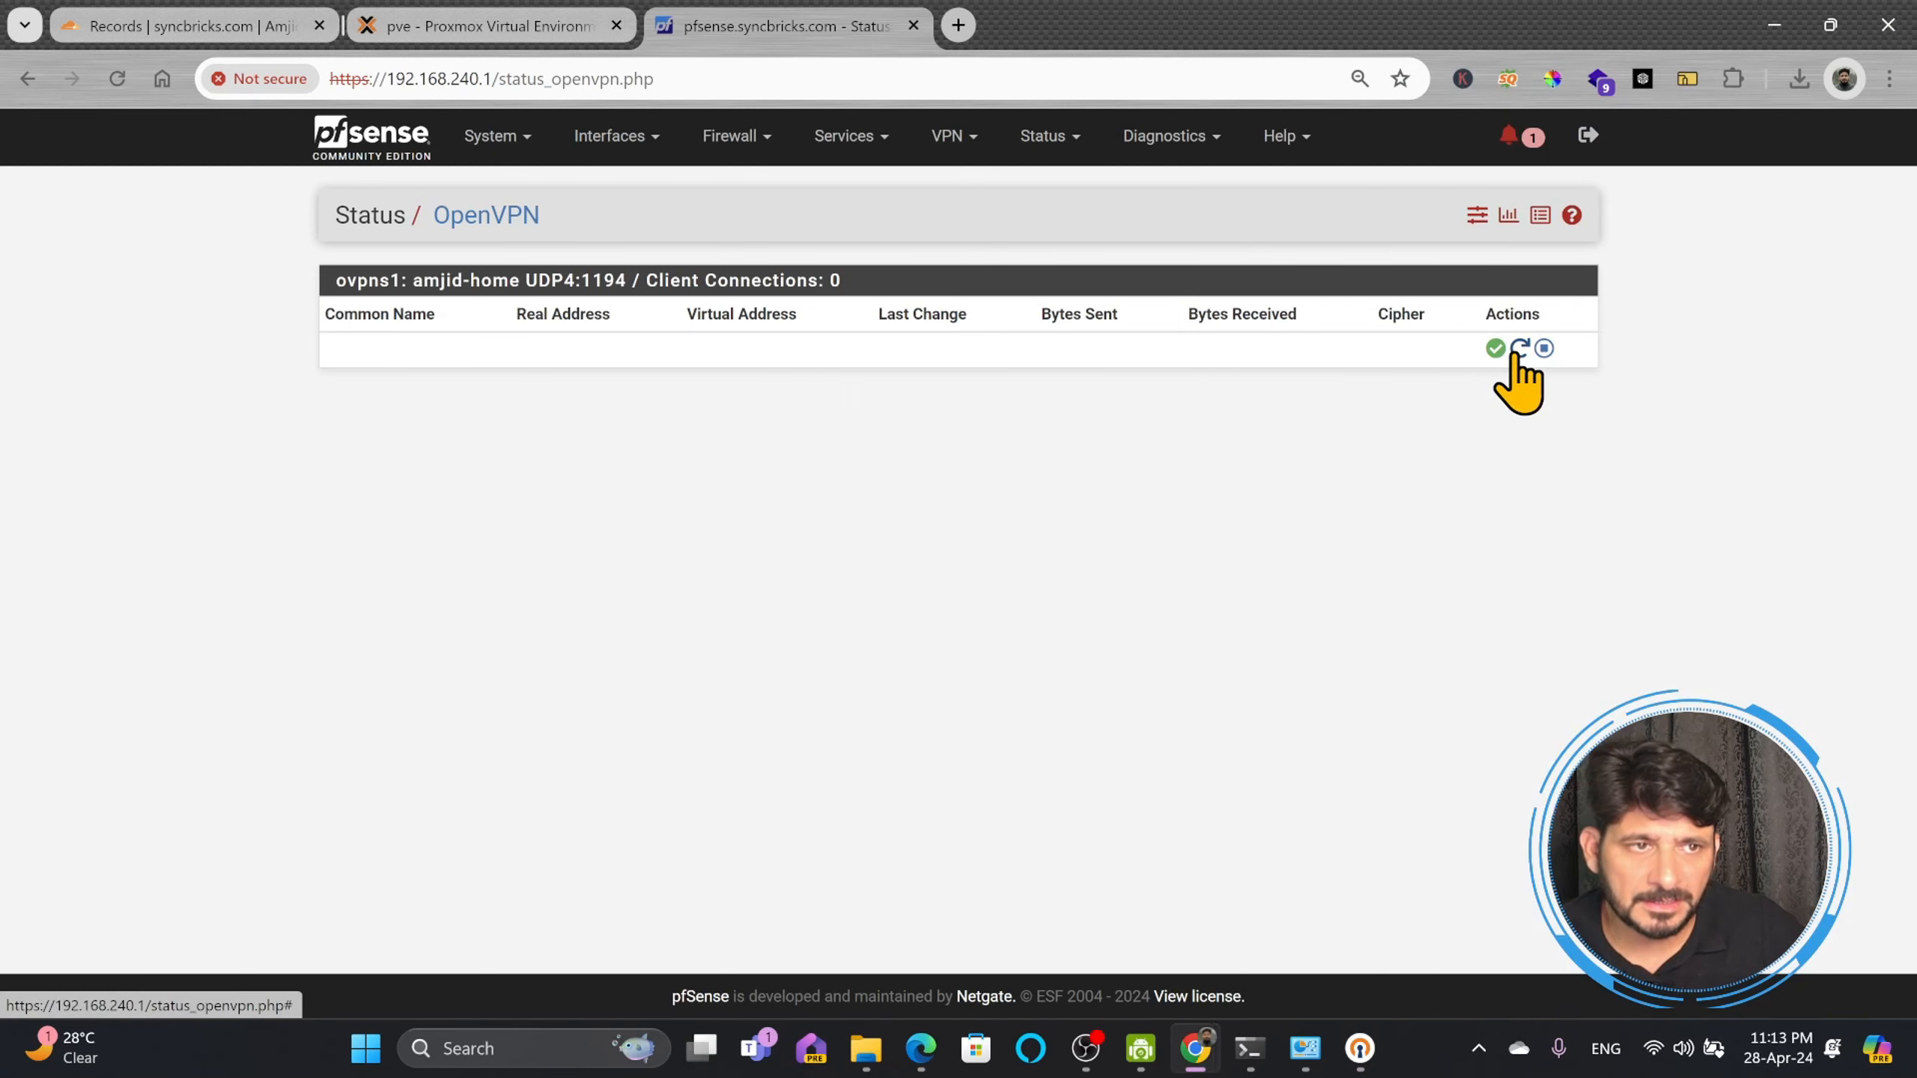
{"action": "left_click", "coordinate": [116, 79]}
{"action": "left_click_drag", "start_coordinate": [507, 354], "coordinate": [637, 354]}
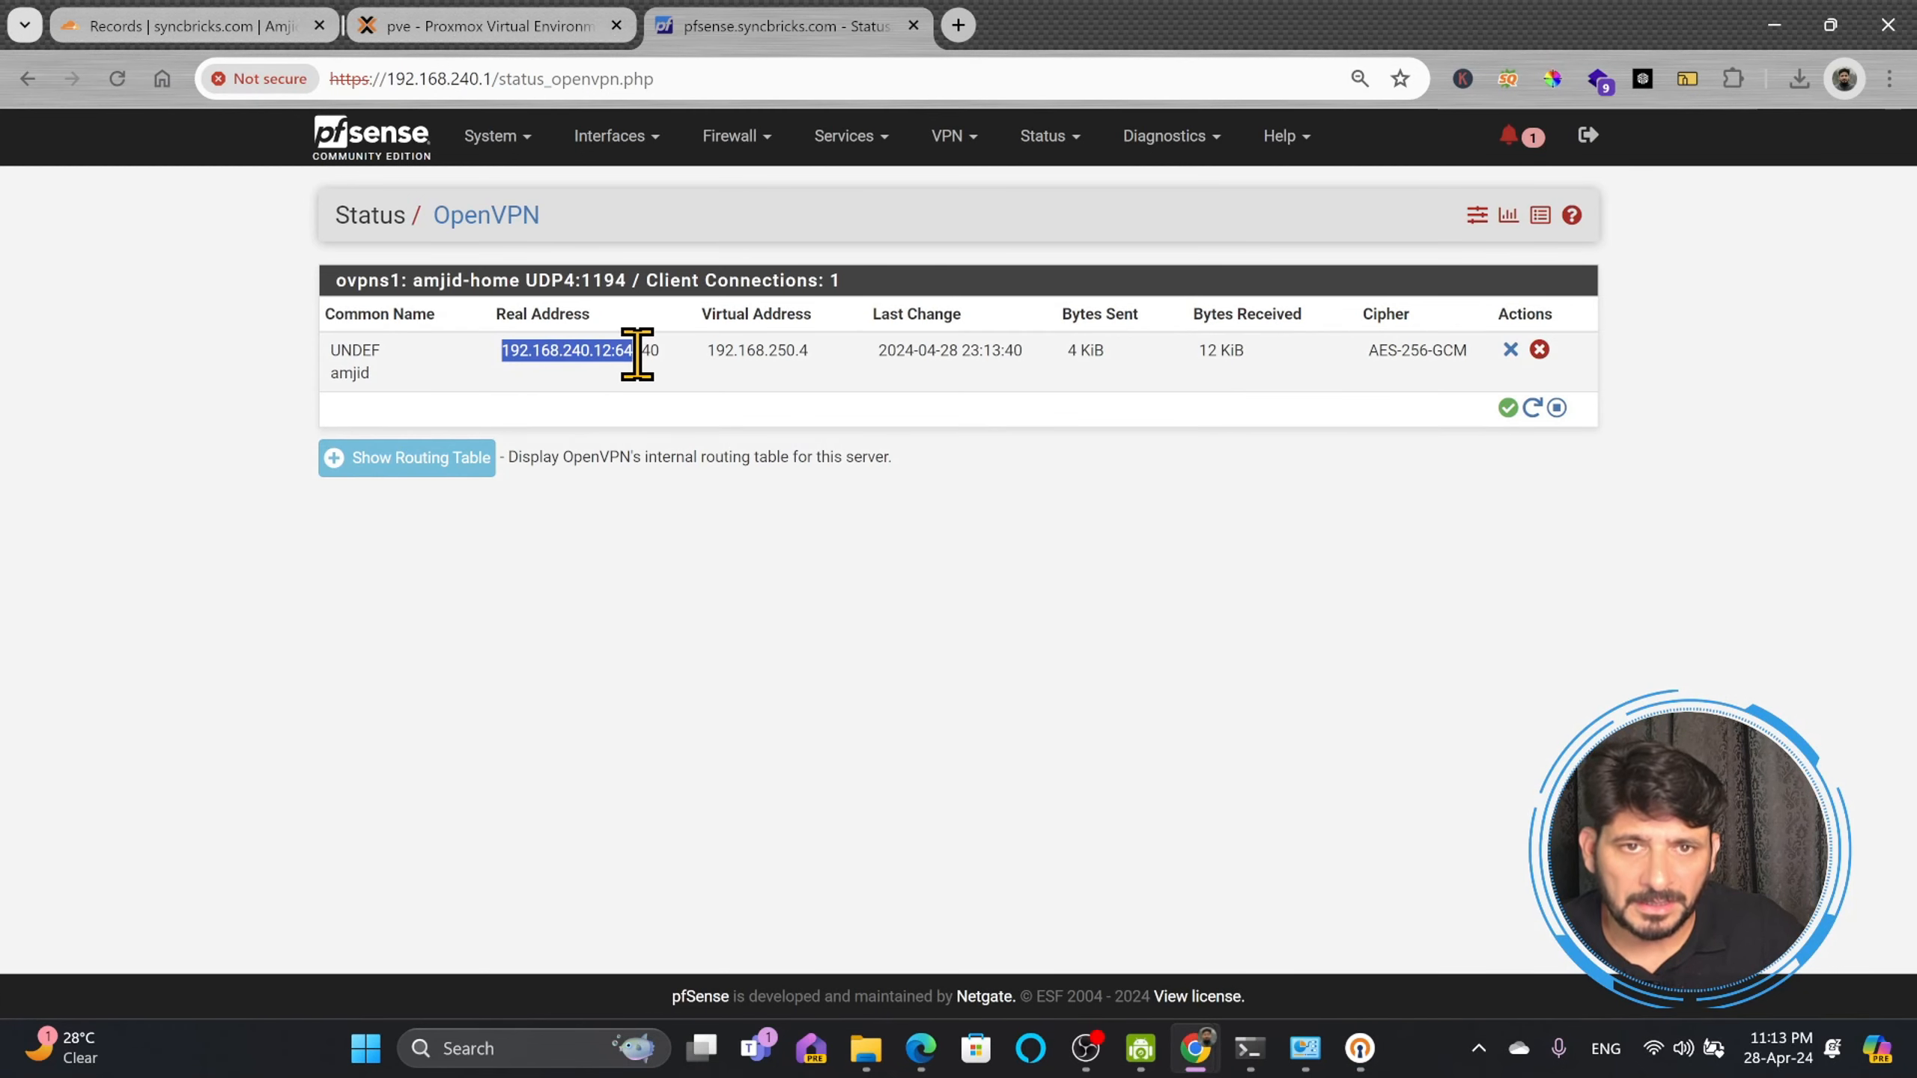
{"action": "left_click", "coordinate": [973, 318]}
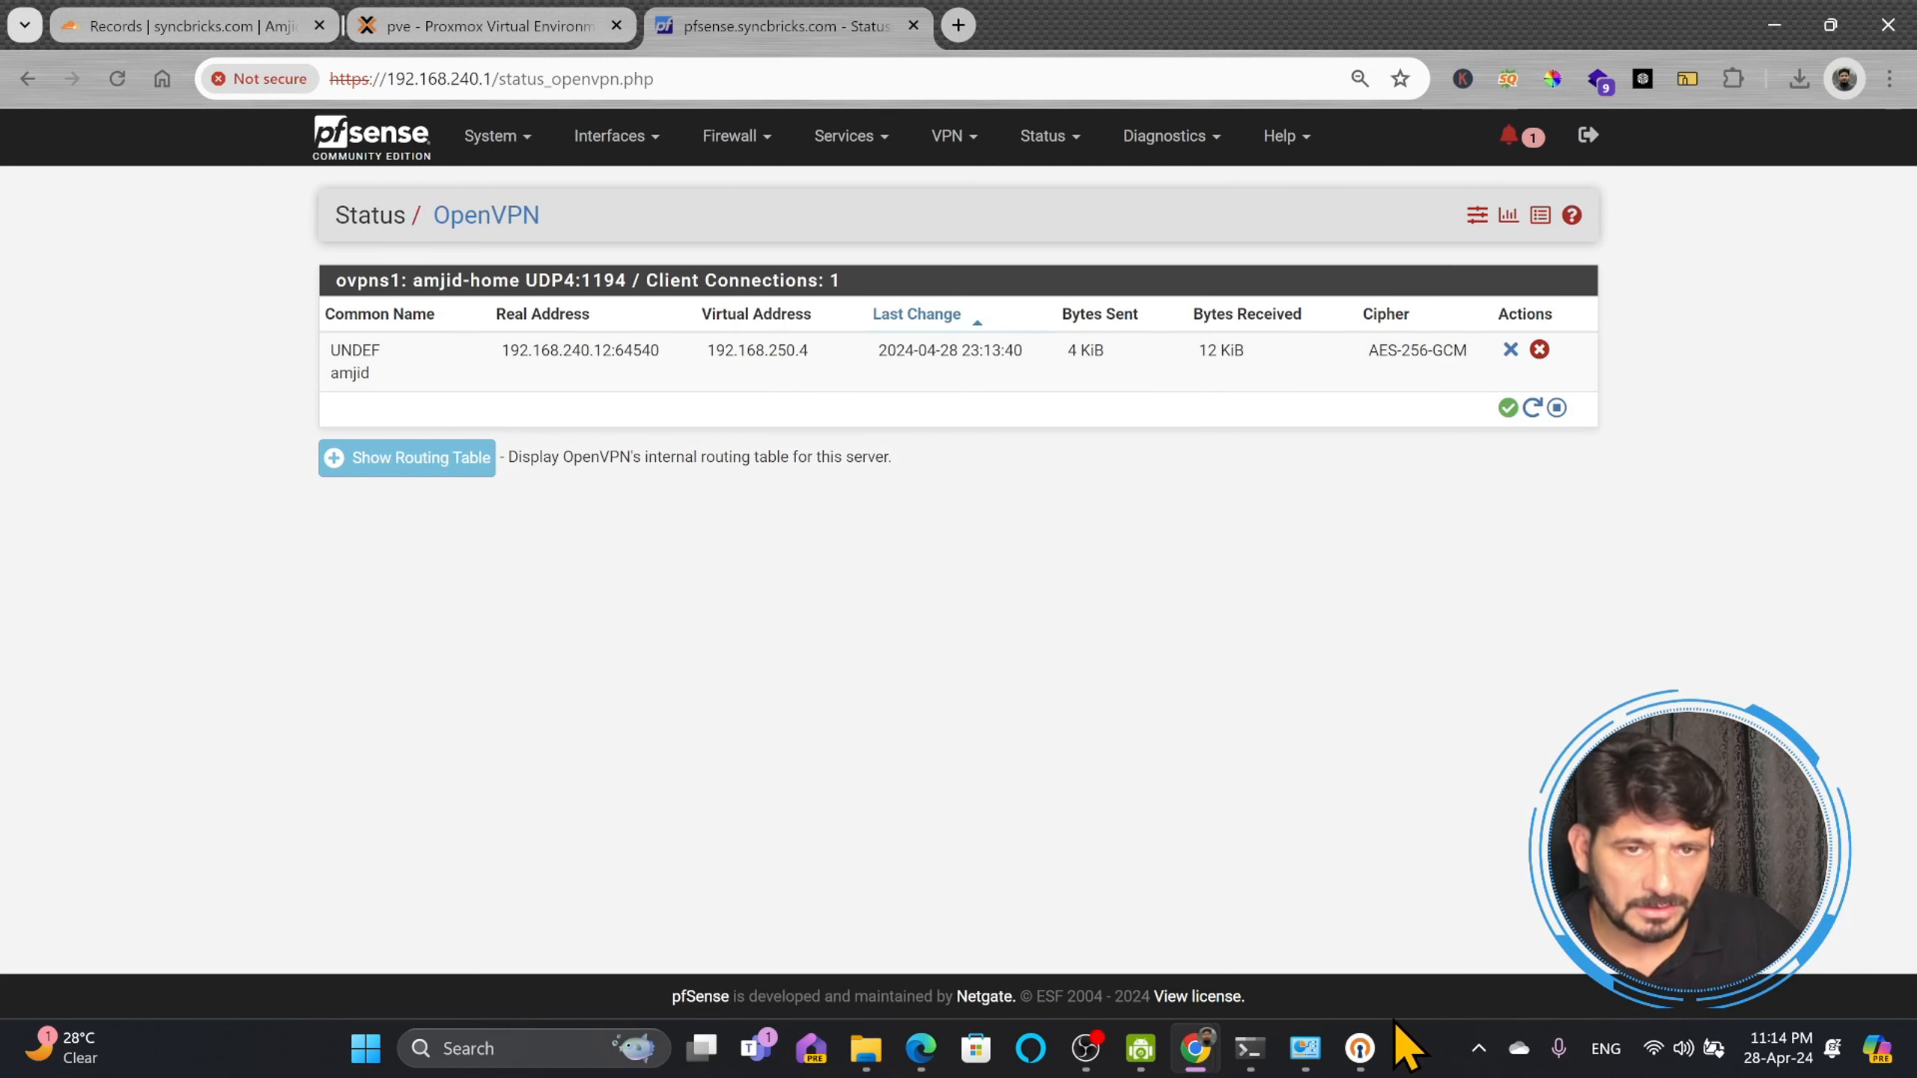
{"action": "left_click", "coordinate": [1359, 1049]}
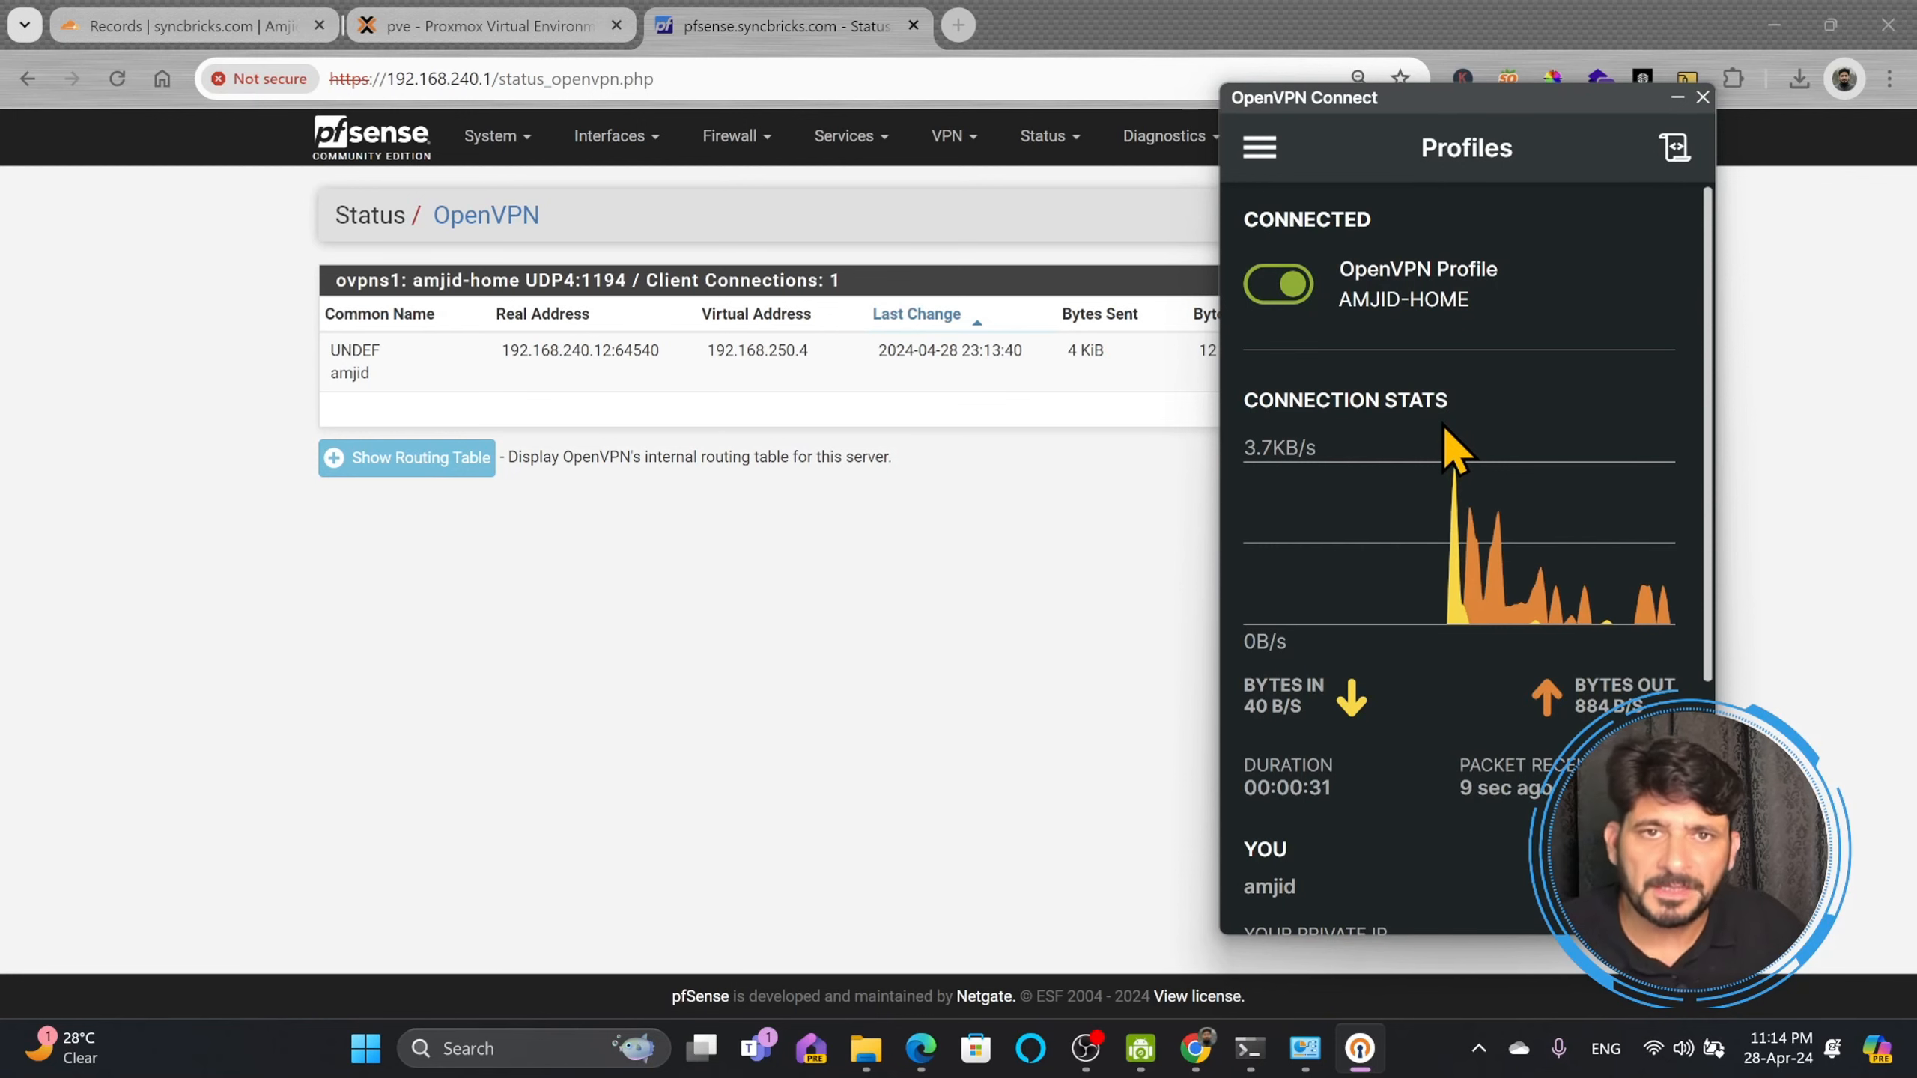
{"action": "left_click", "coordinate": [498, 138]}
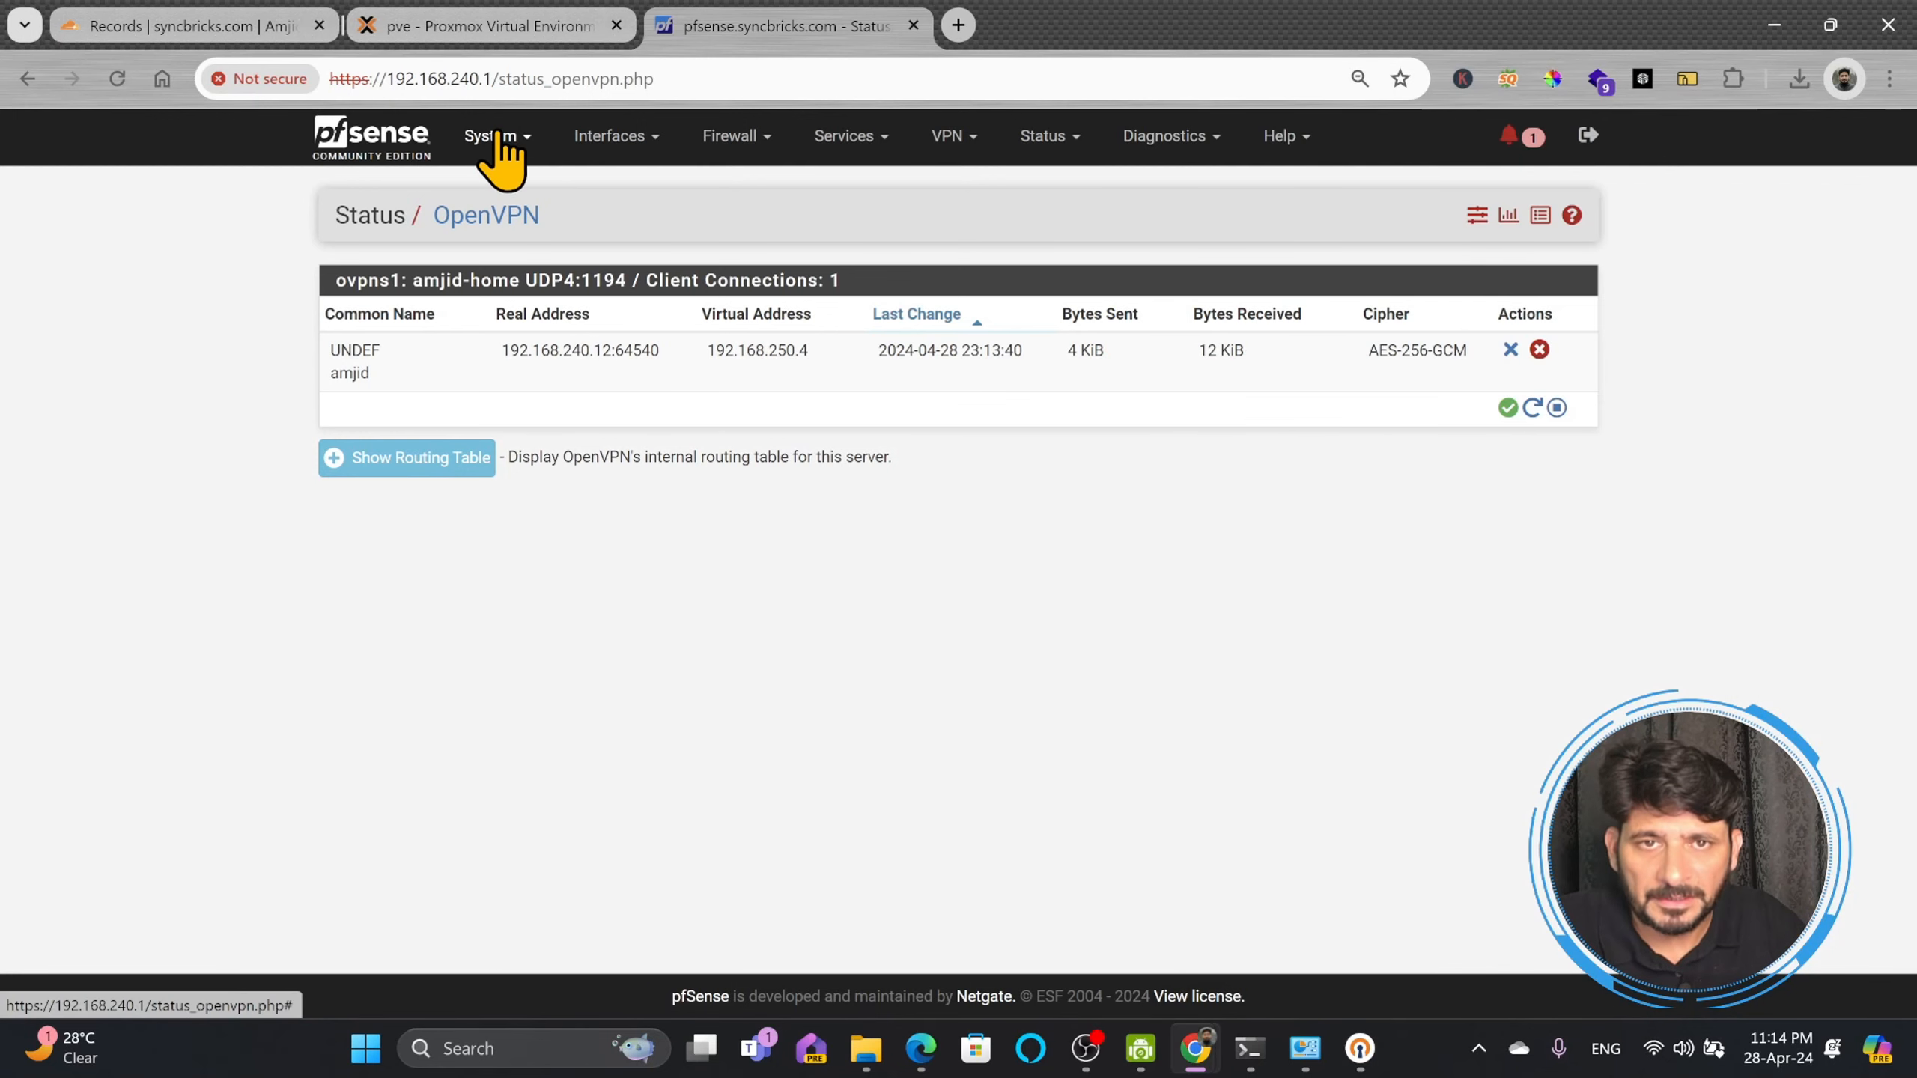
Step: Review the certificate authorities and the syncbricks-cert server certificate
{"action": "left_click", "coordinate": [500, 139]}
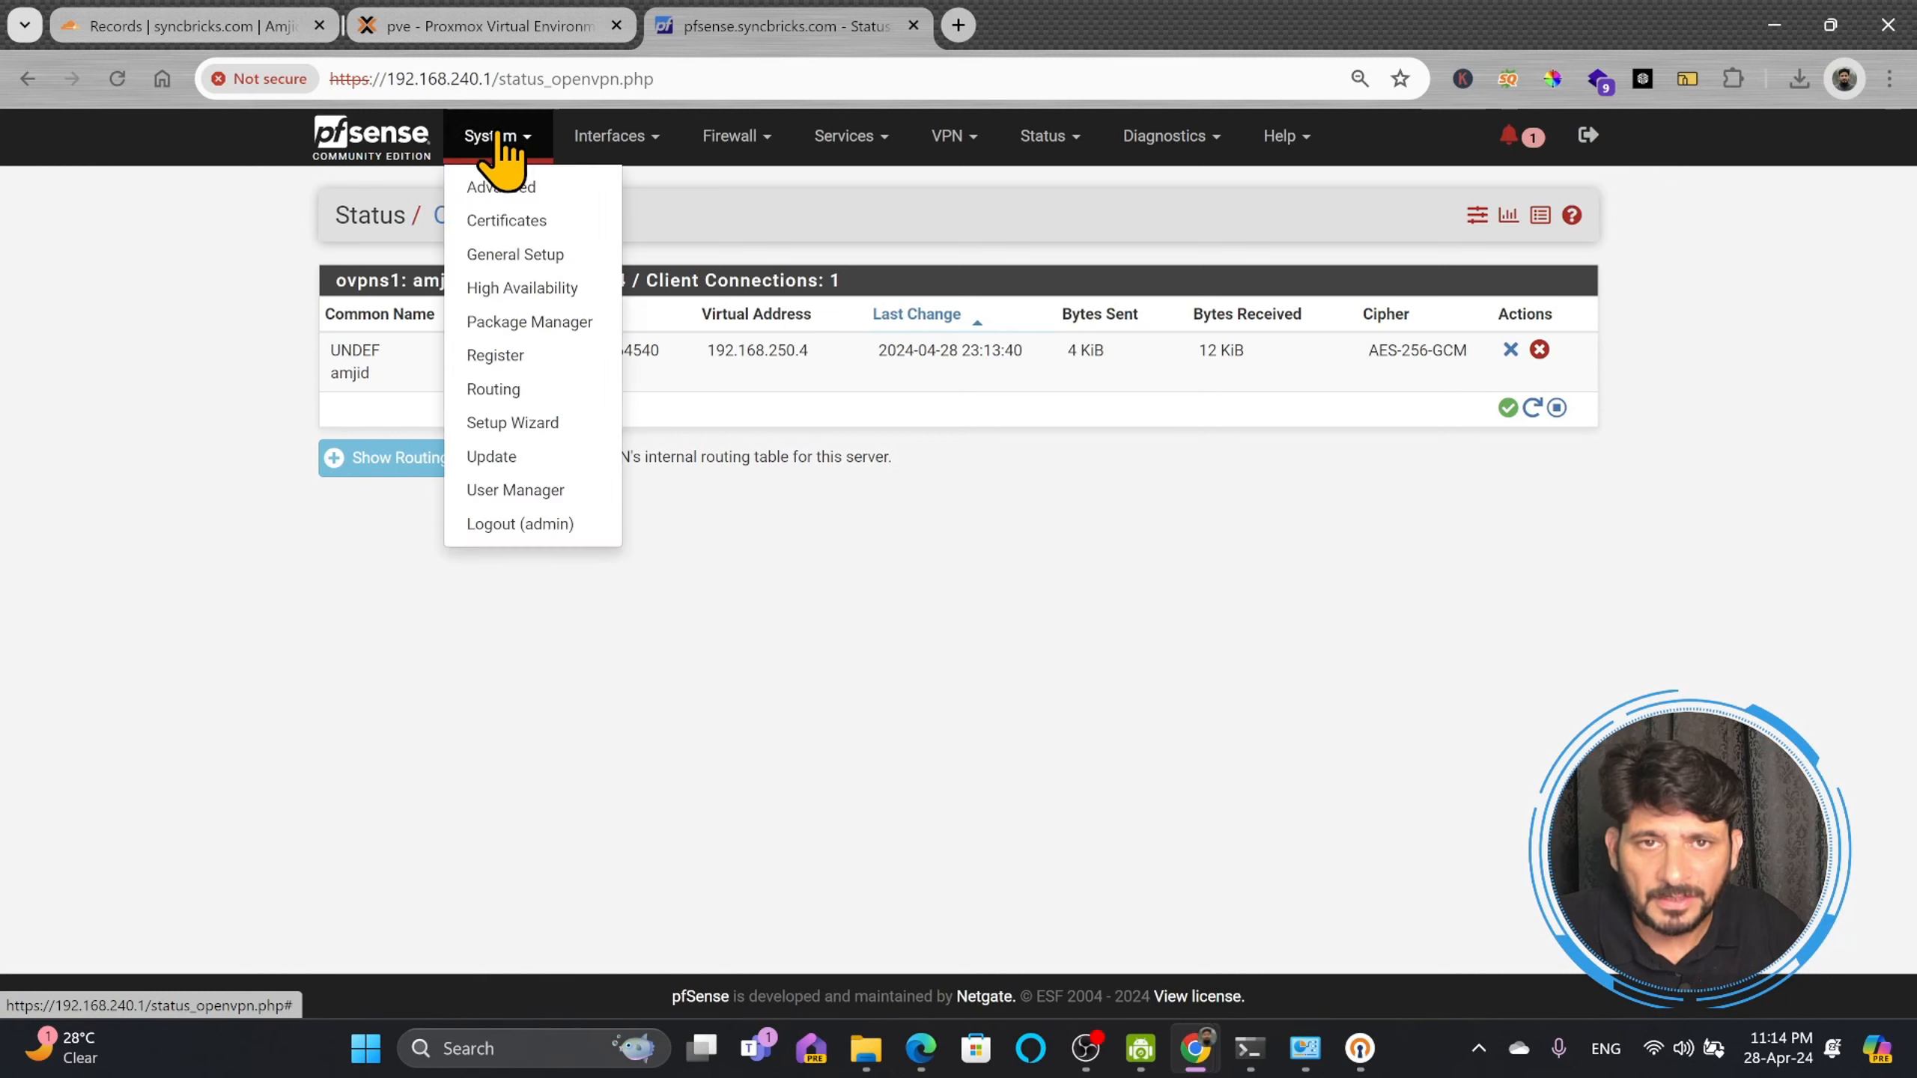
{"action": "left_click", "coordinate": [509, 222]}
{"action": "left_click", "coordinate": [501, 294]}
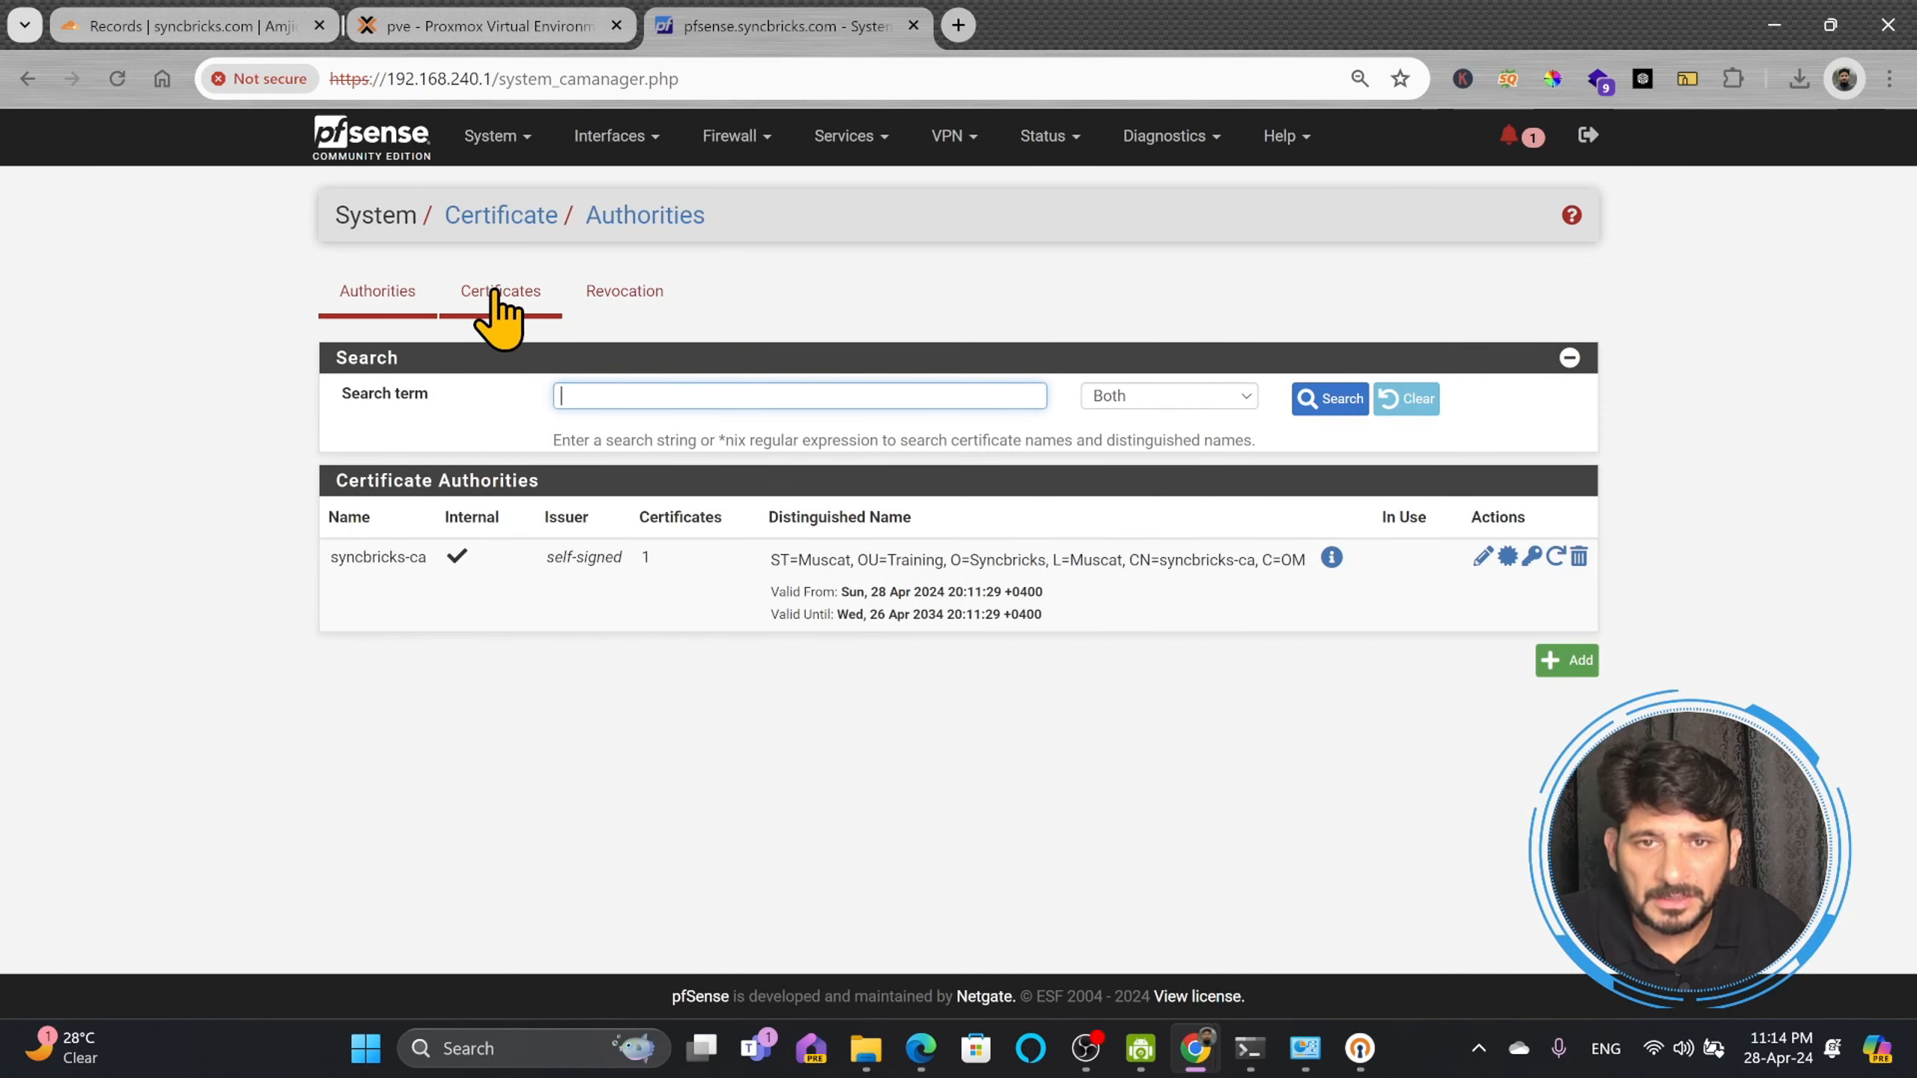
{"action": "left_click", "coordinate": [421, 294]}
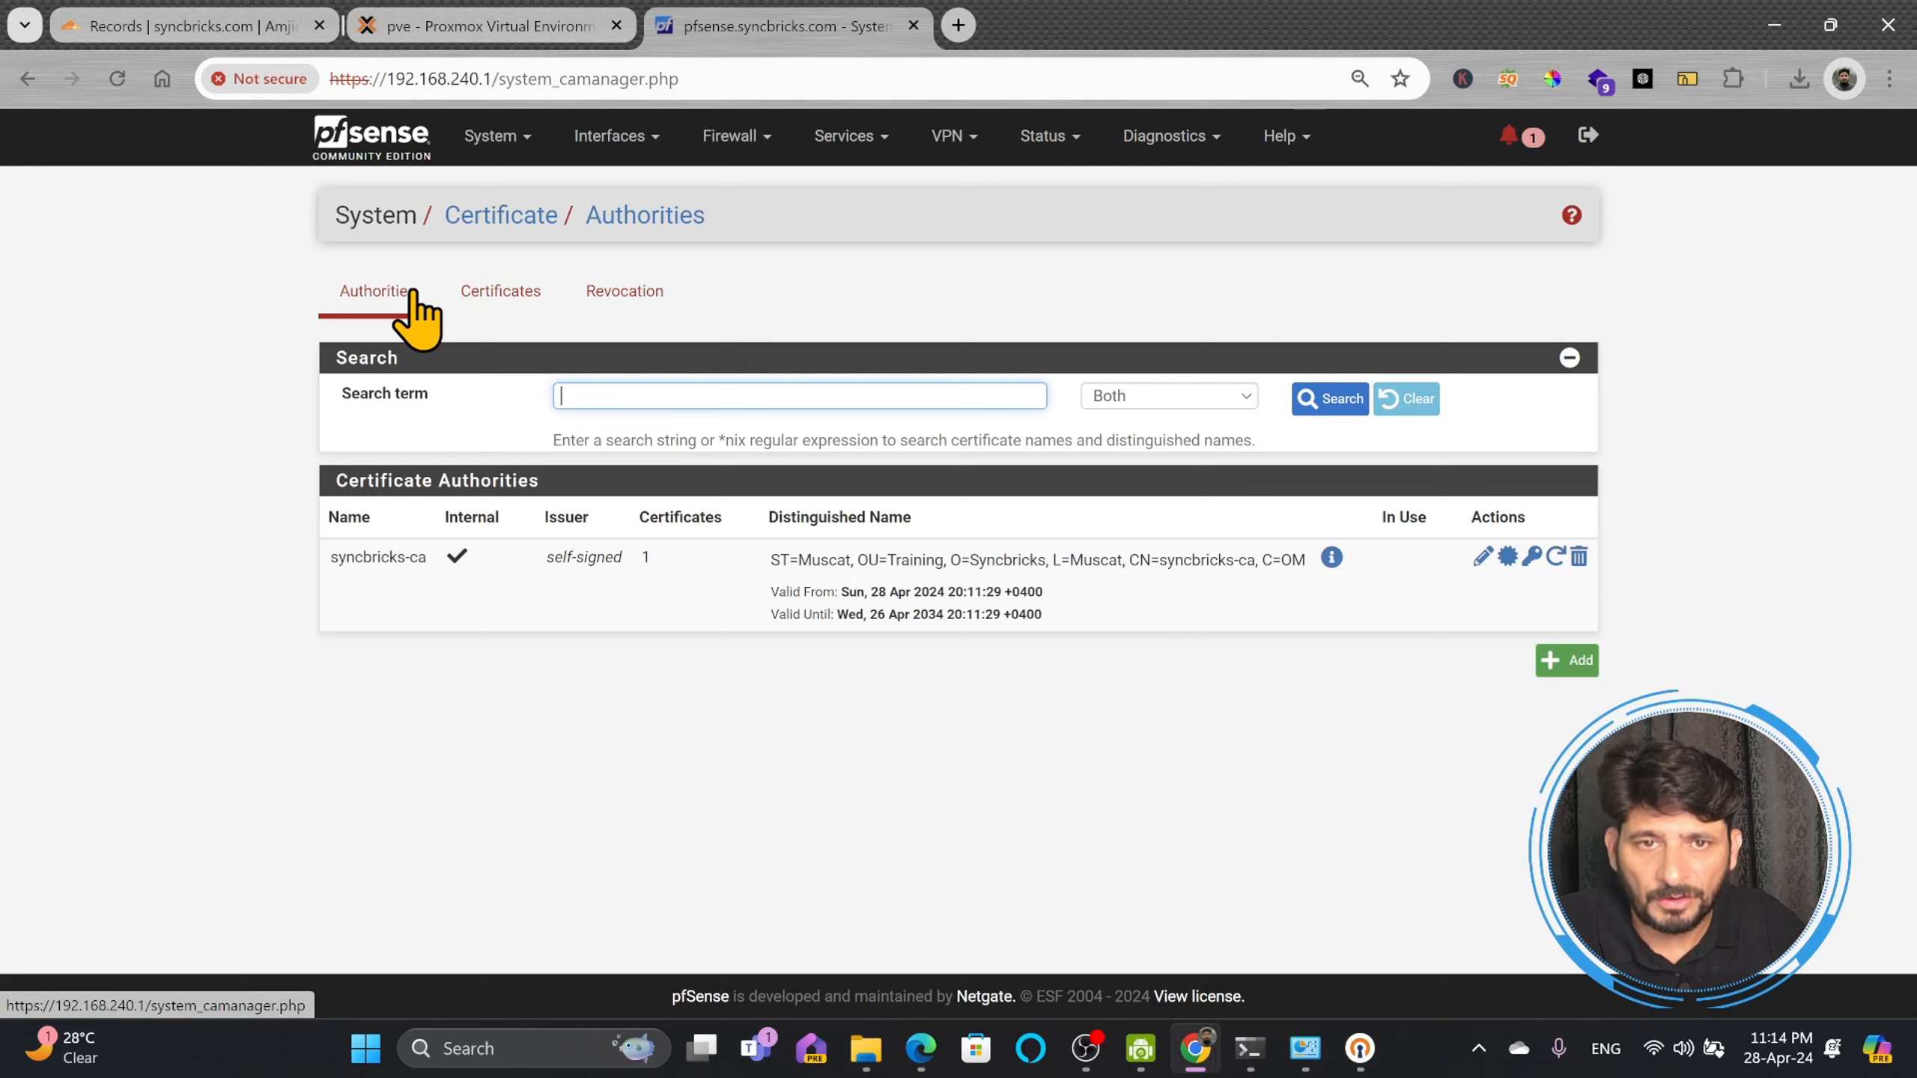
{"action": "left_click", "coordinate": [500, 296]}
{"action": "left_click_drag", "start_coordinate": [378, 706], "coordinate": [1200, 765]}
{"action": "left_click", "coordinate": [1200, 763]}
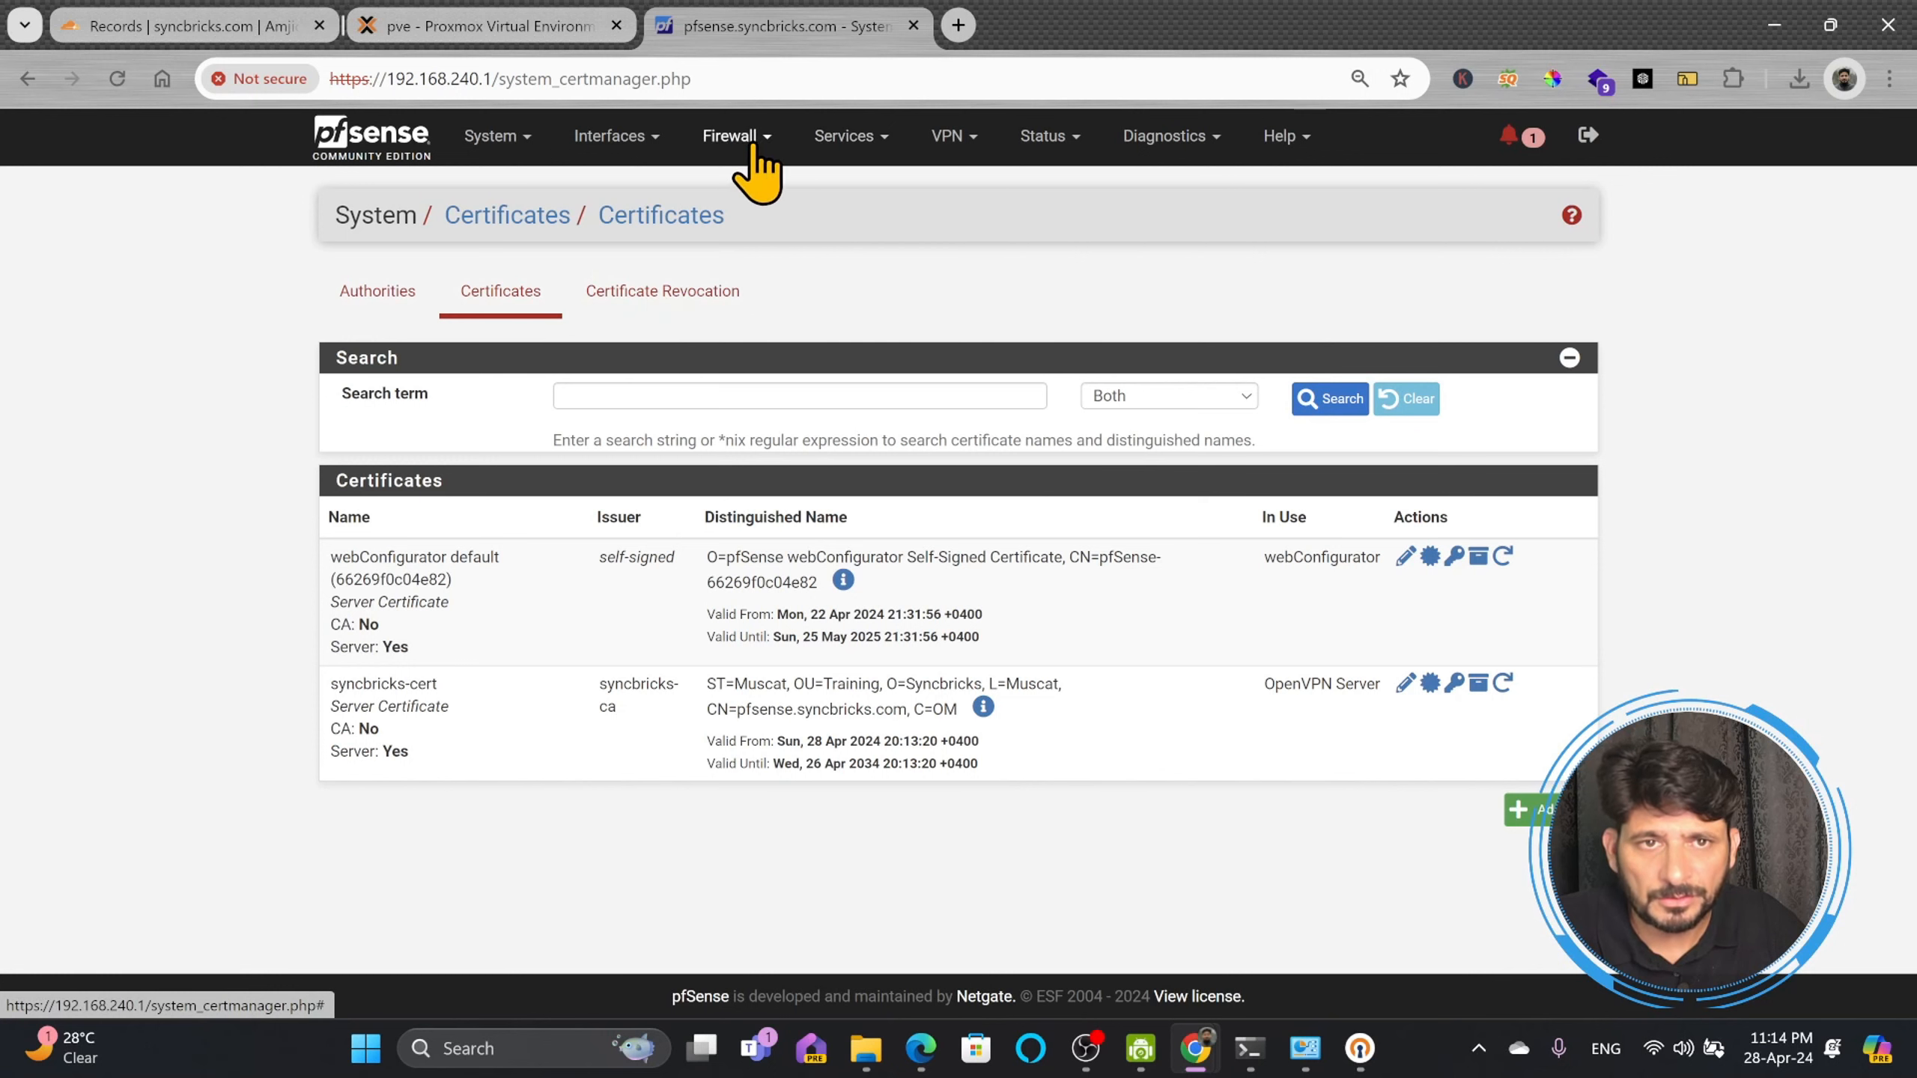
Step: Review the OpenVPN server's settings on its edit page
{"action": "left_click", "coordinate": [957, 142]}
{"action": "left_click", "coordinate": [967, 254]}
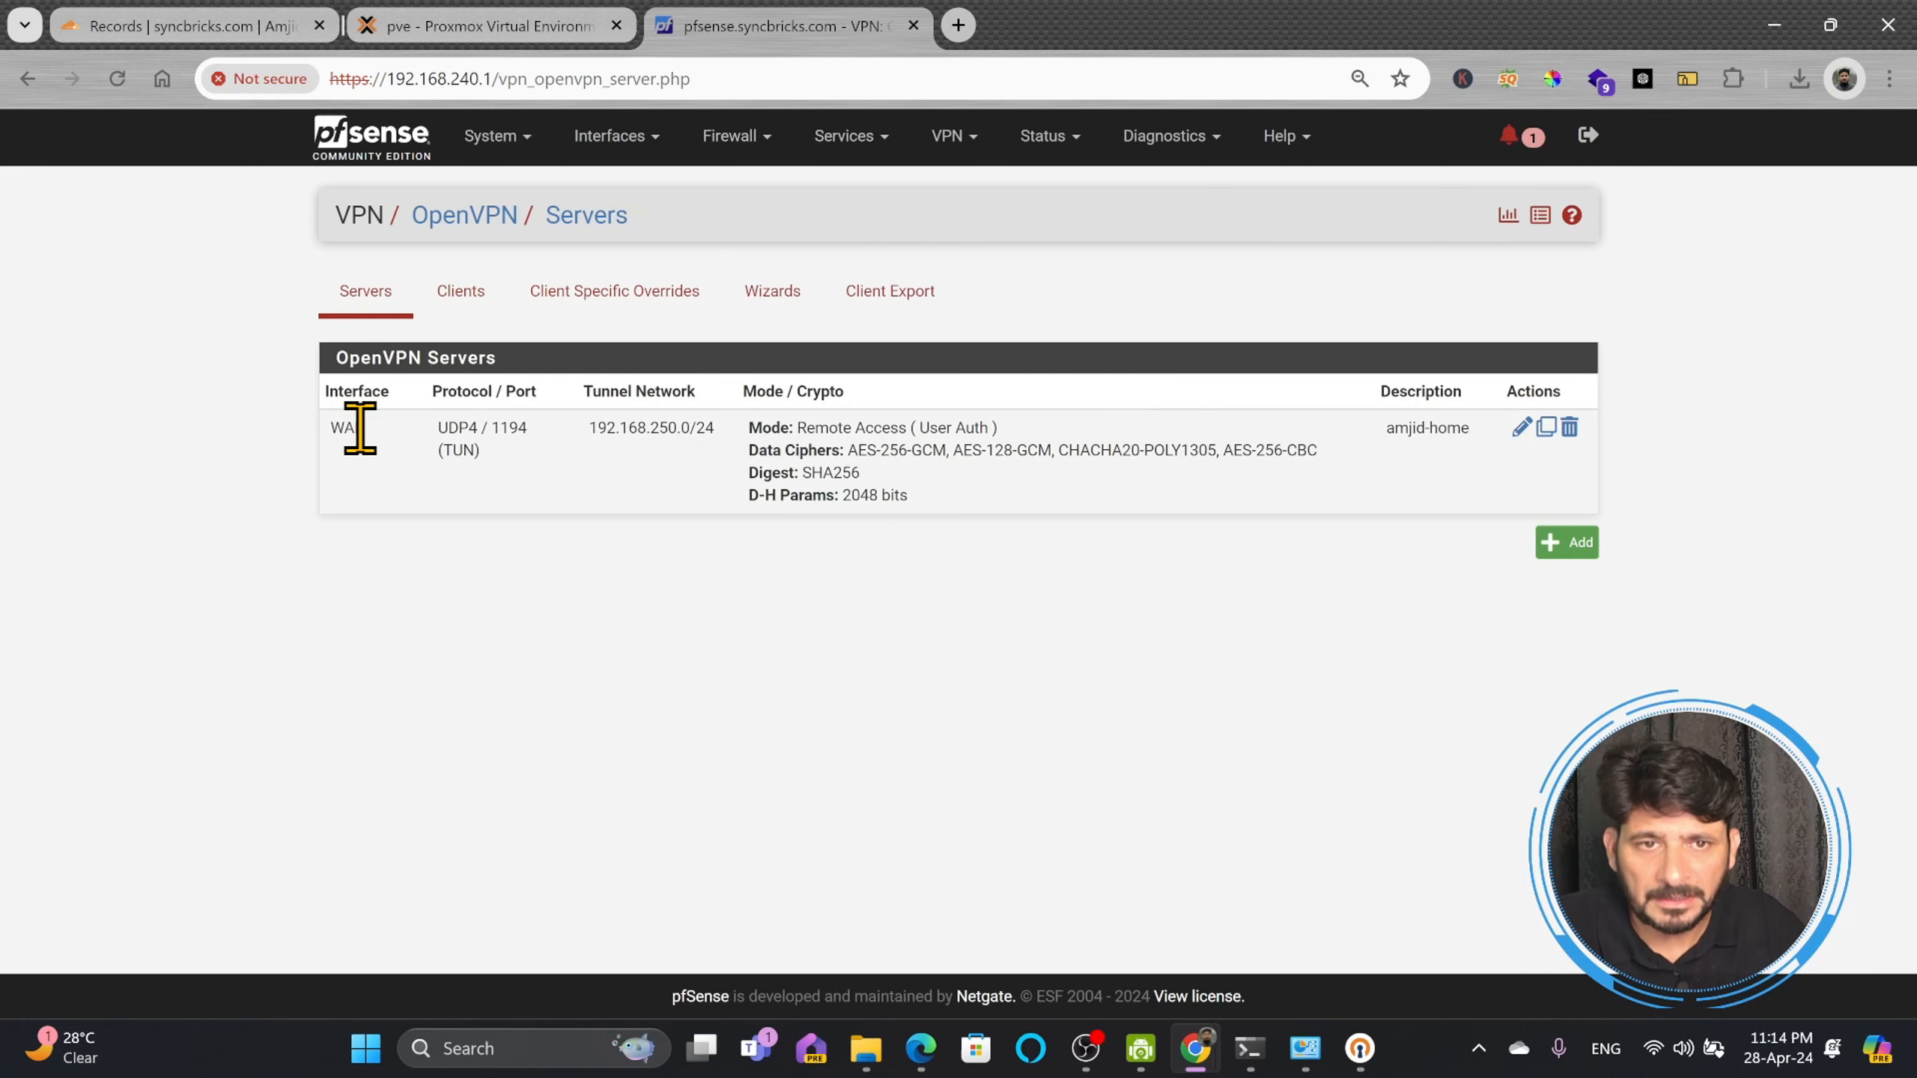
{"action": "left_click", "coordinate": [1522, 428]}
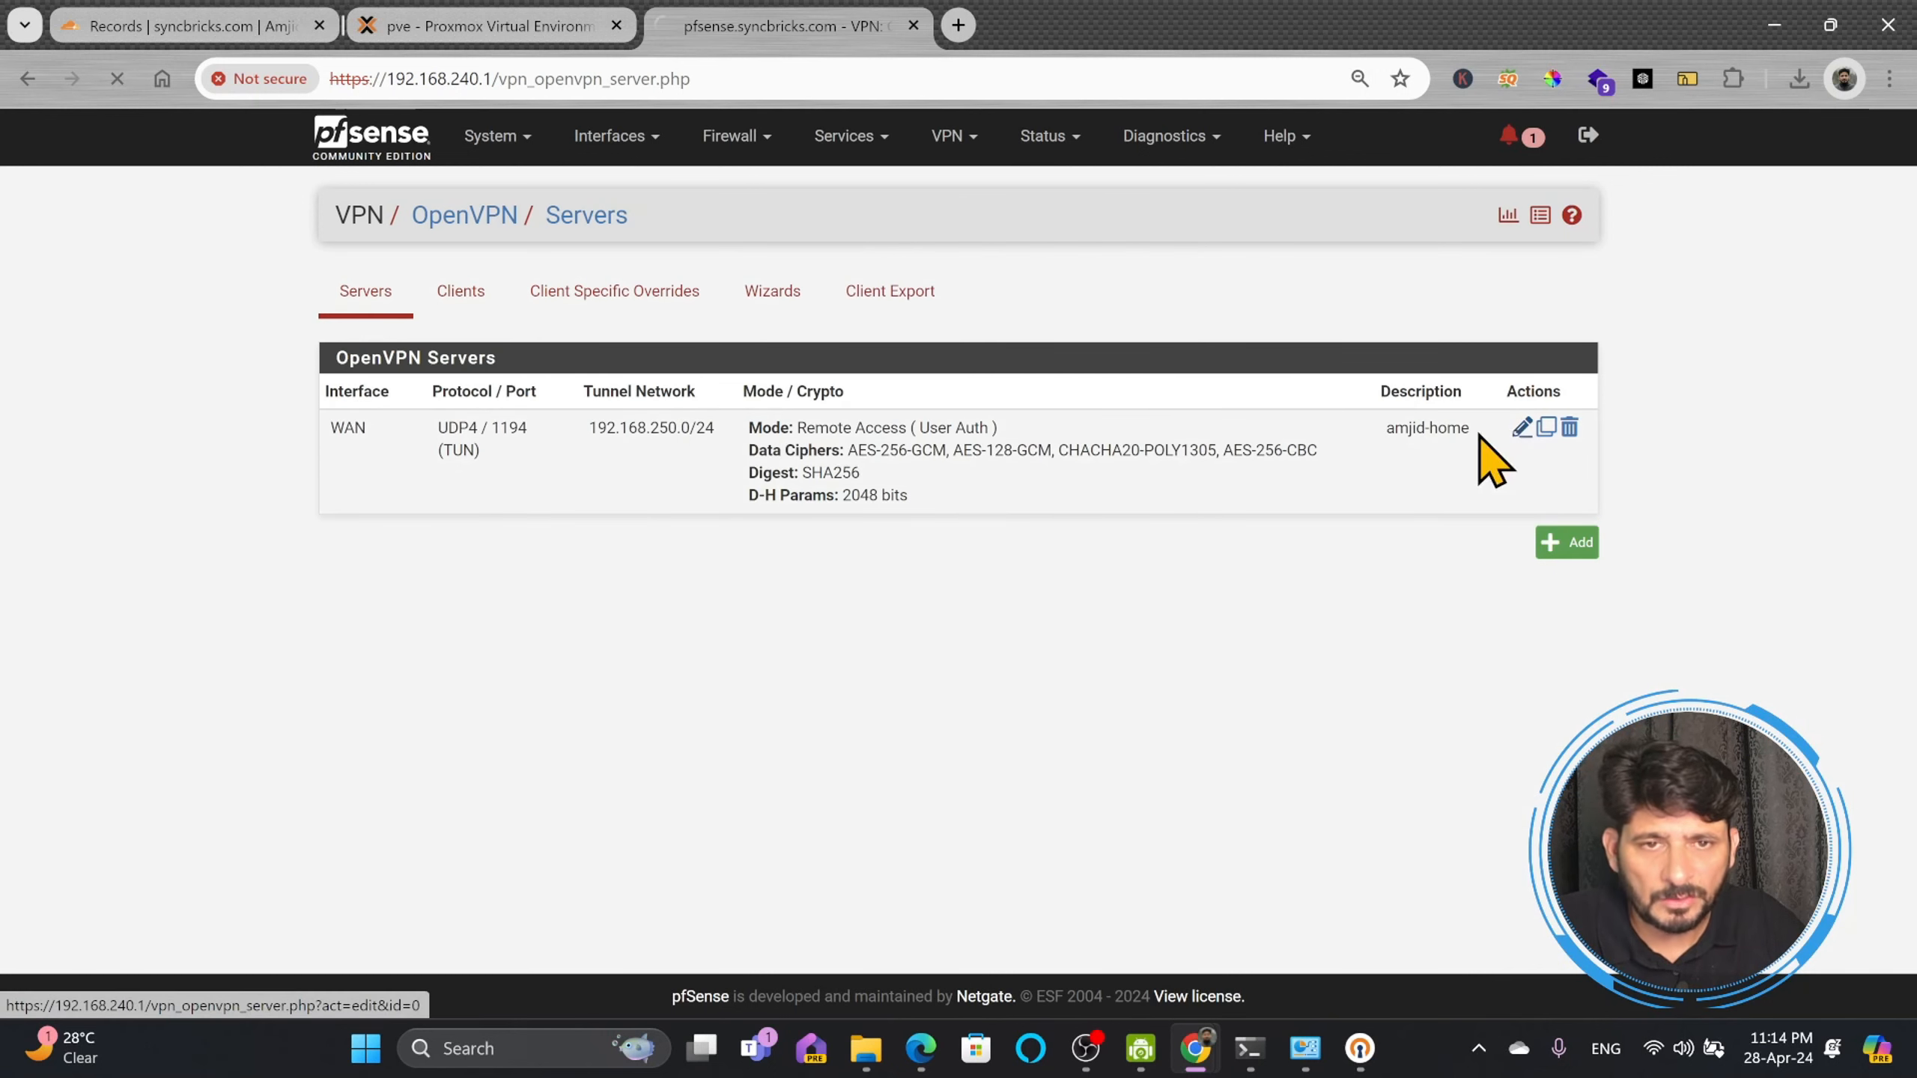
{"action": "scroll", "coordinate": [707, 442], "scroll_direction": "down", "scroll_amount": 5}
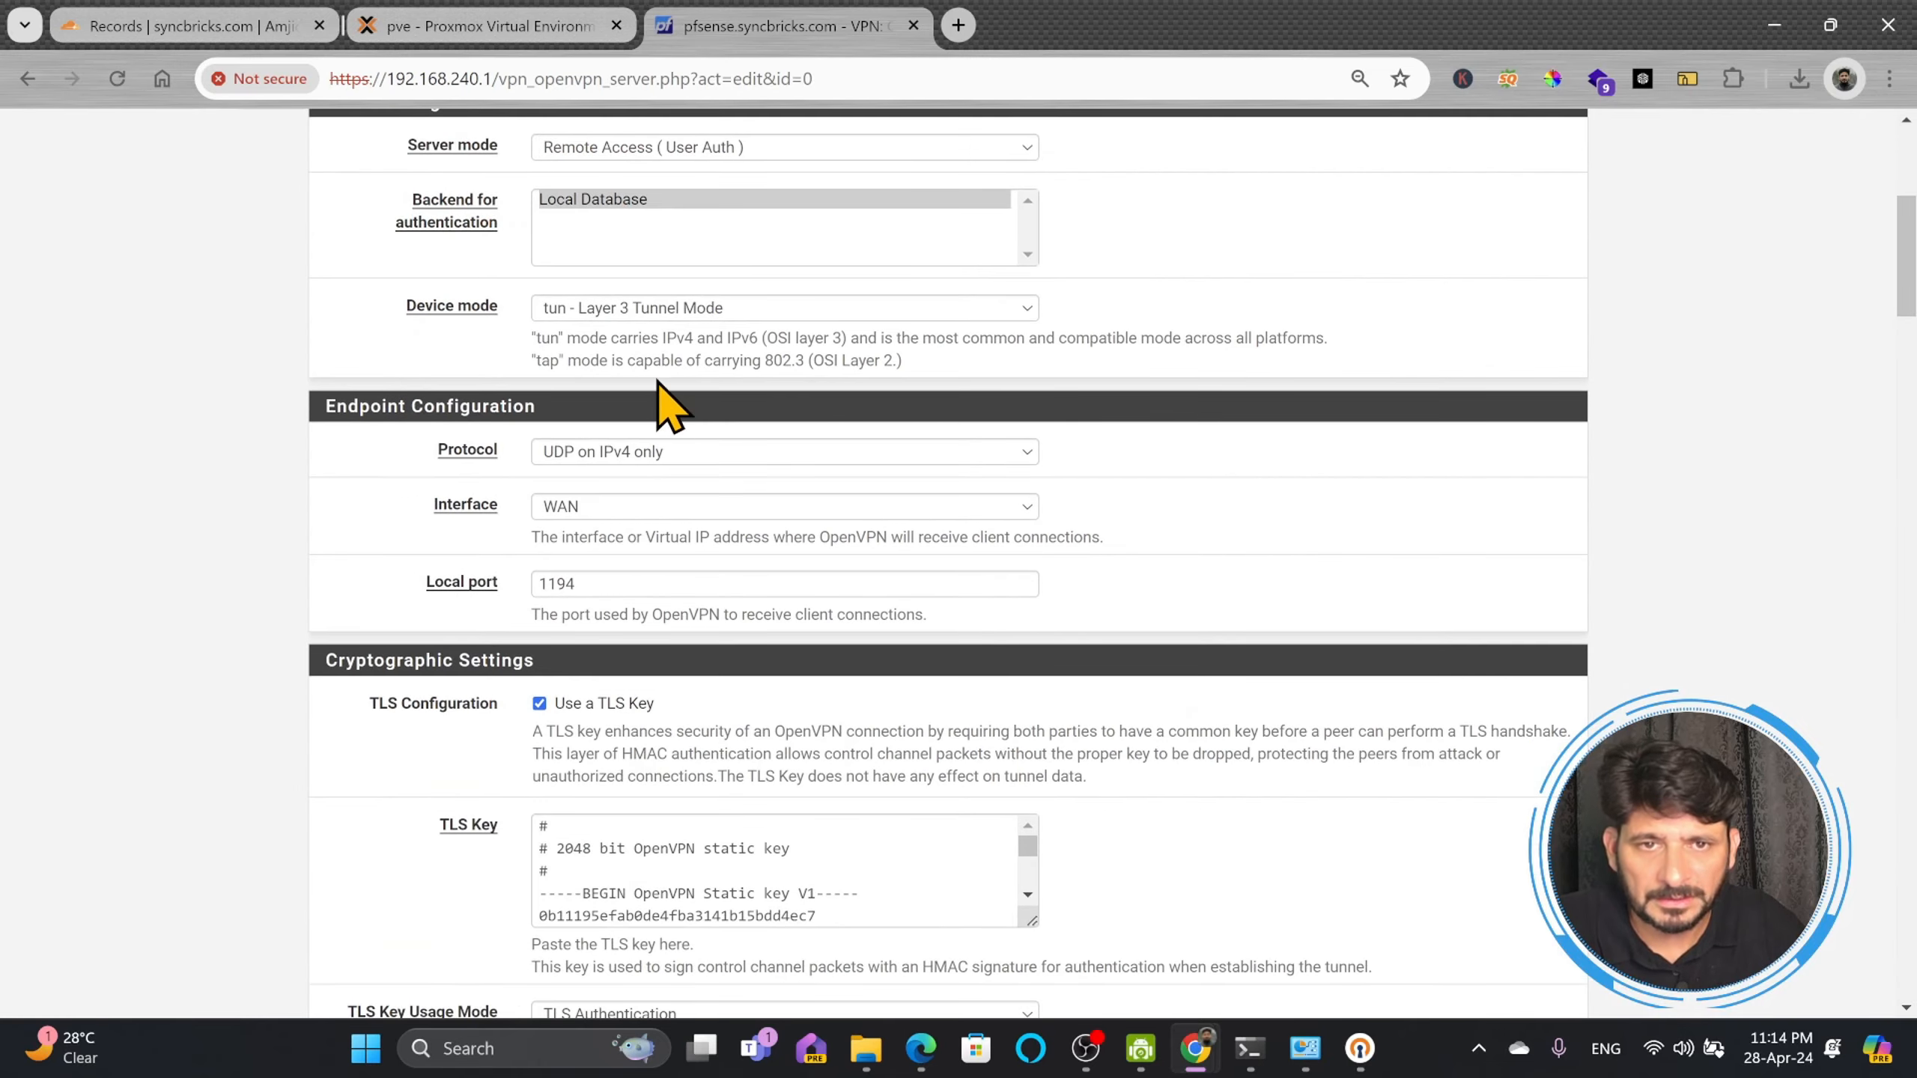
{"action": "scroll", "coordinate": [590, 334], "scroll_direction": "down", "scroll_amount": 3}
{"action": "scroll", "coordinate": [592, 363], "scroll_direction": "up", "scroll_amount": 5}
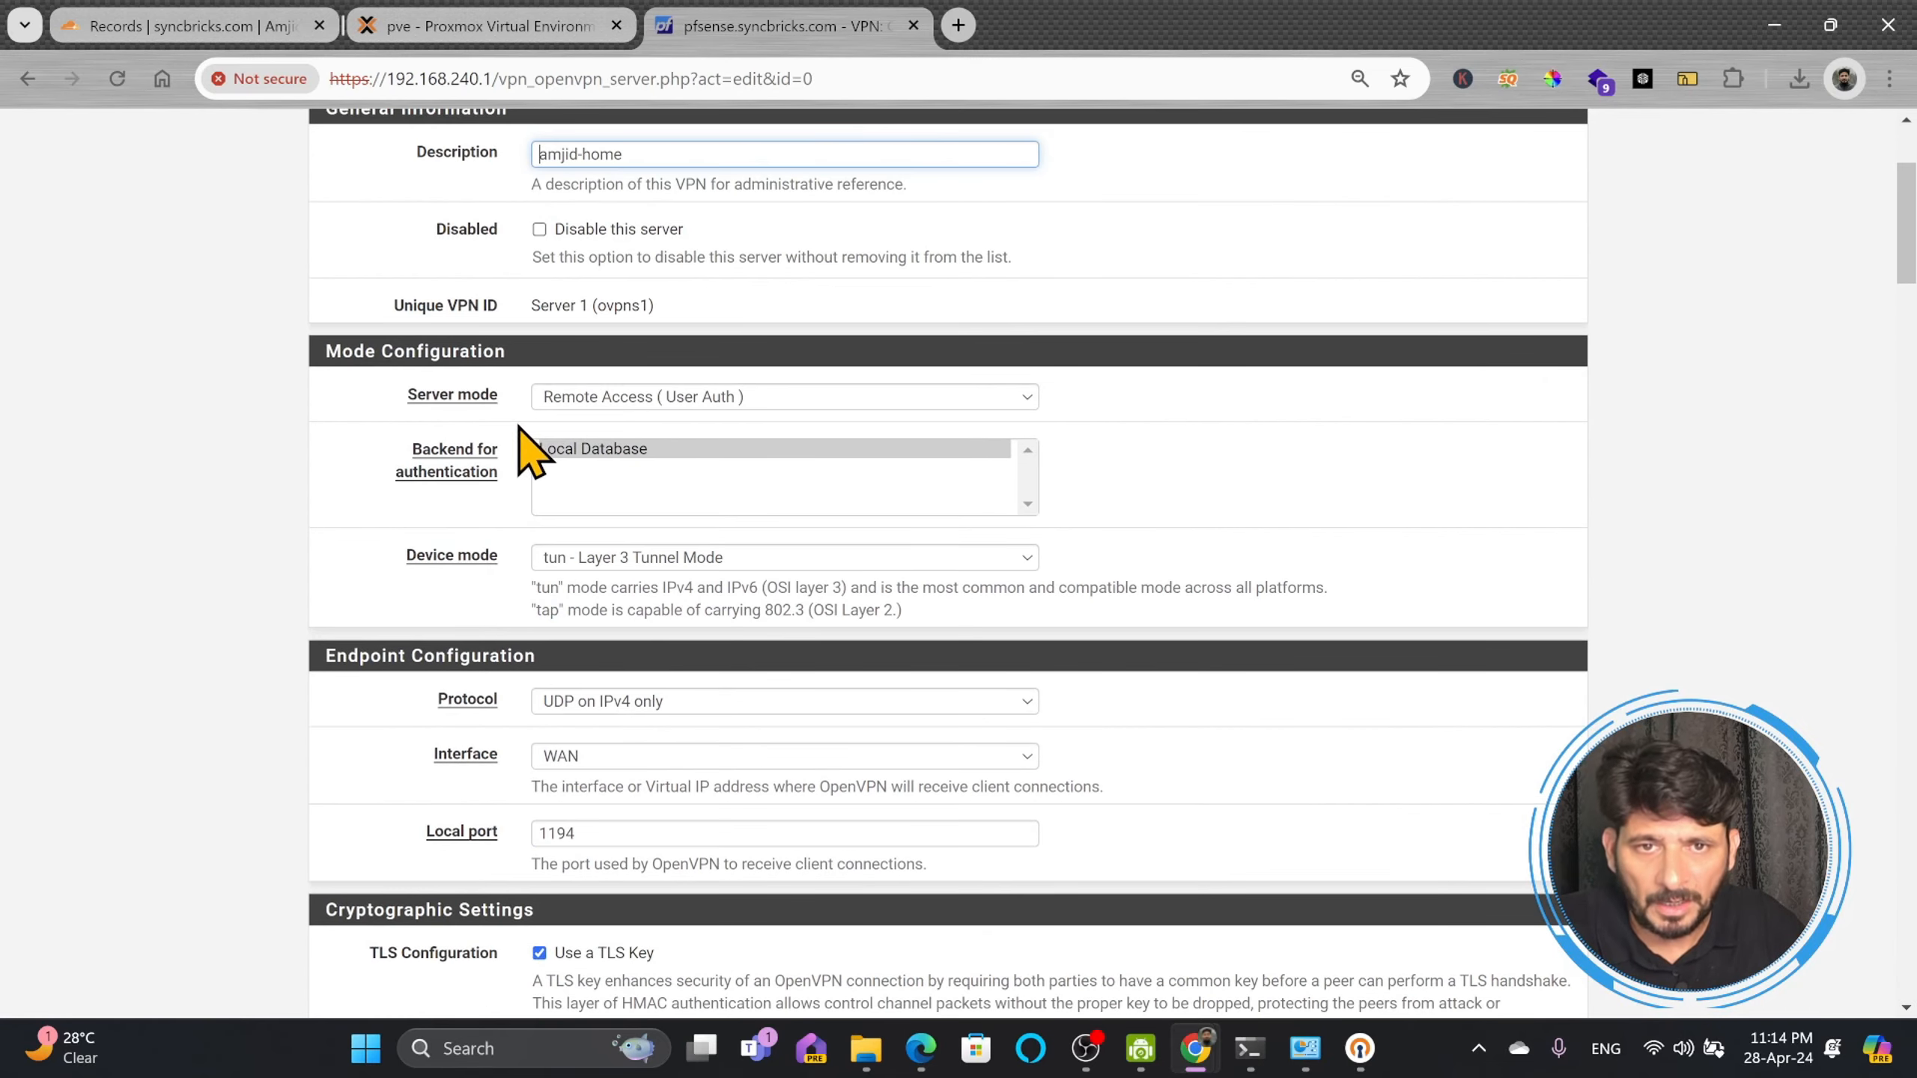
{"action": "scroll", "coordinate": [695, 498], "scroll_direction": "down", "scroll_amount": 4}
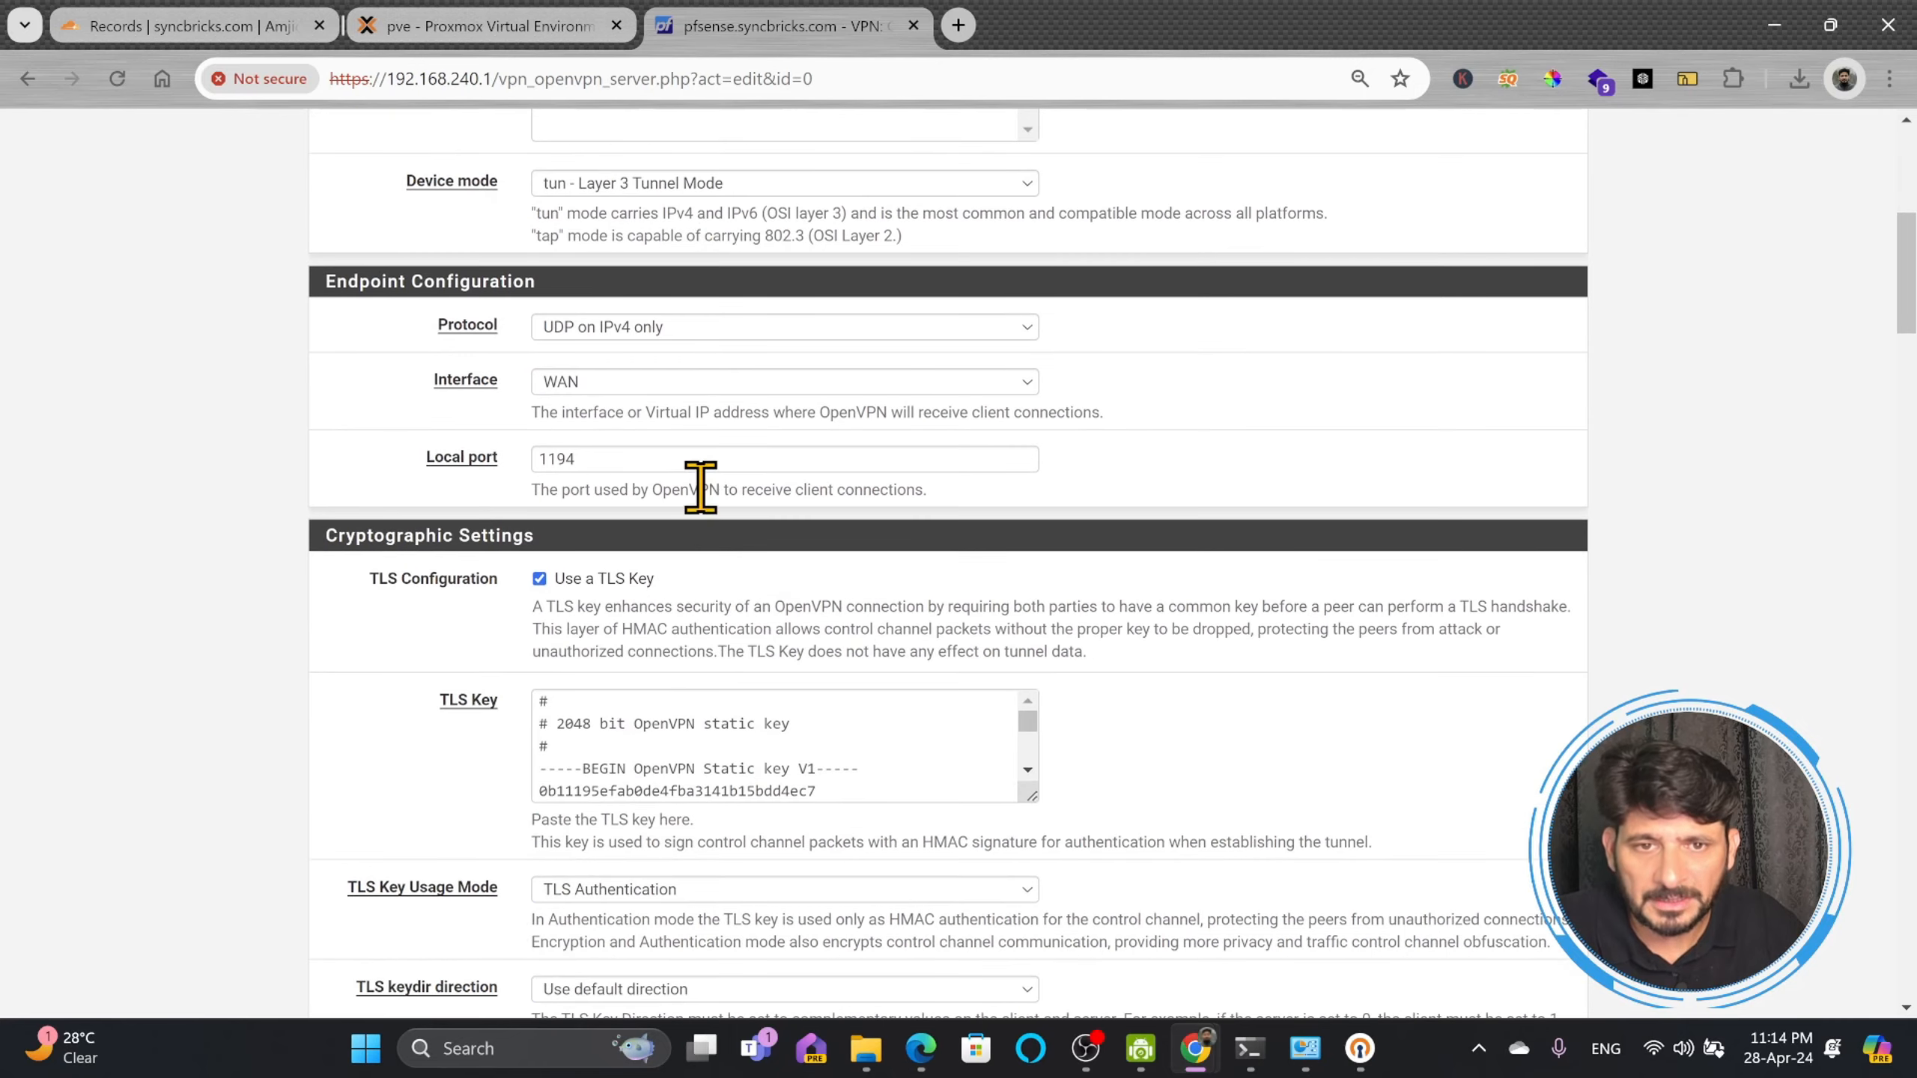
{"action": "scroll", "coordinate": [731, 474], "scroll_direction": "up", "scroll_amount": 7}
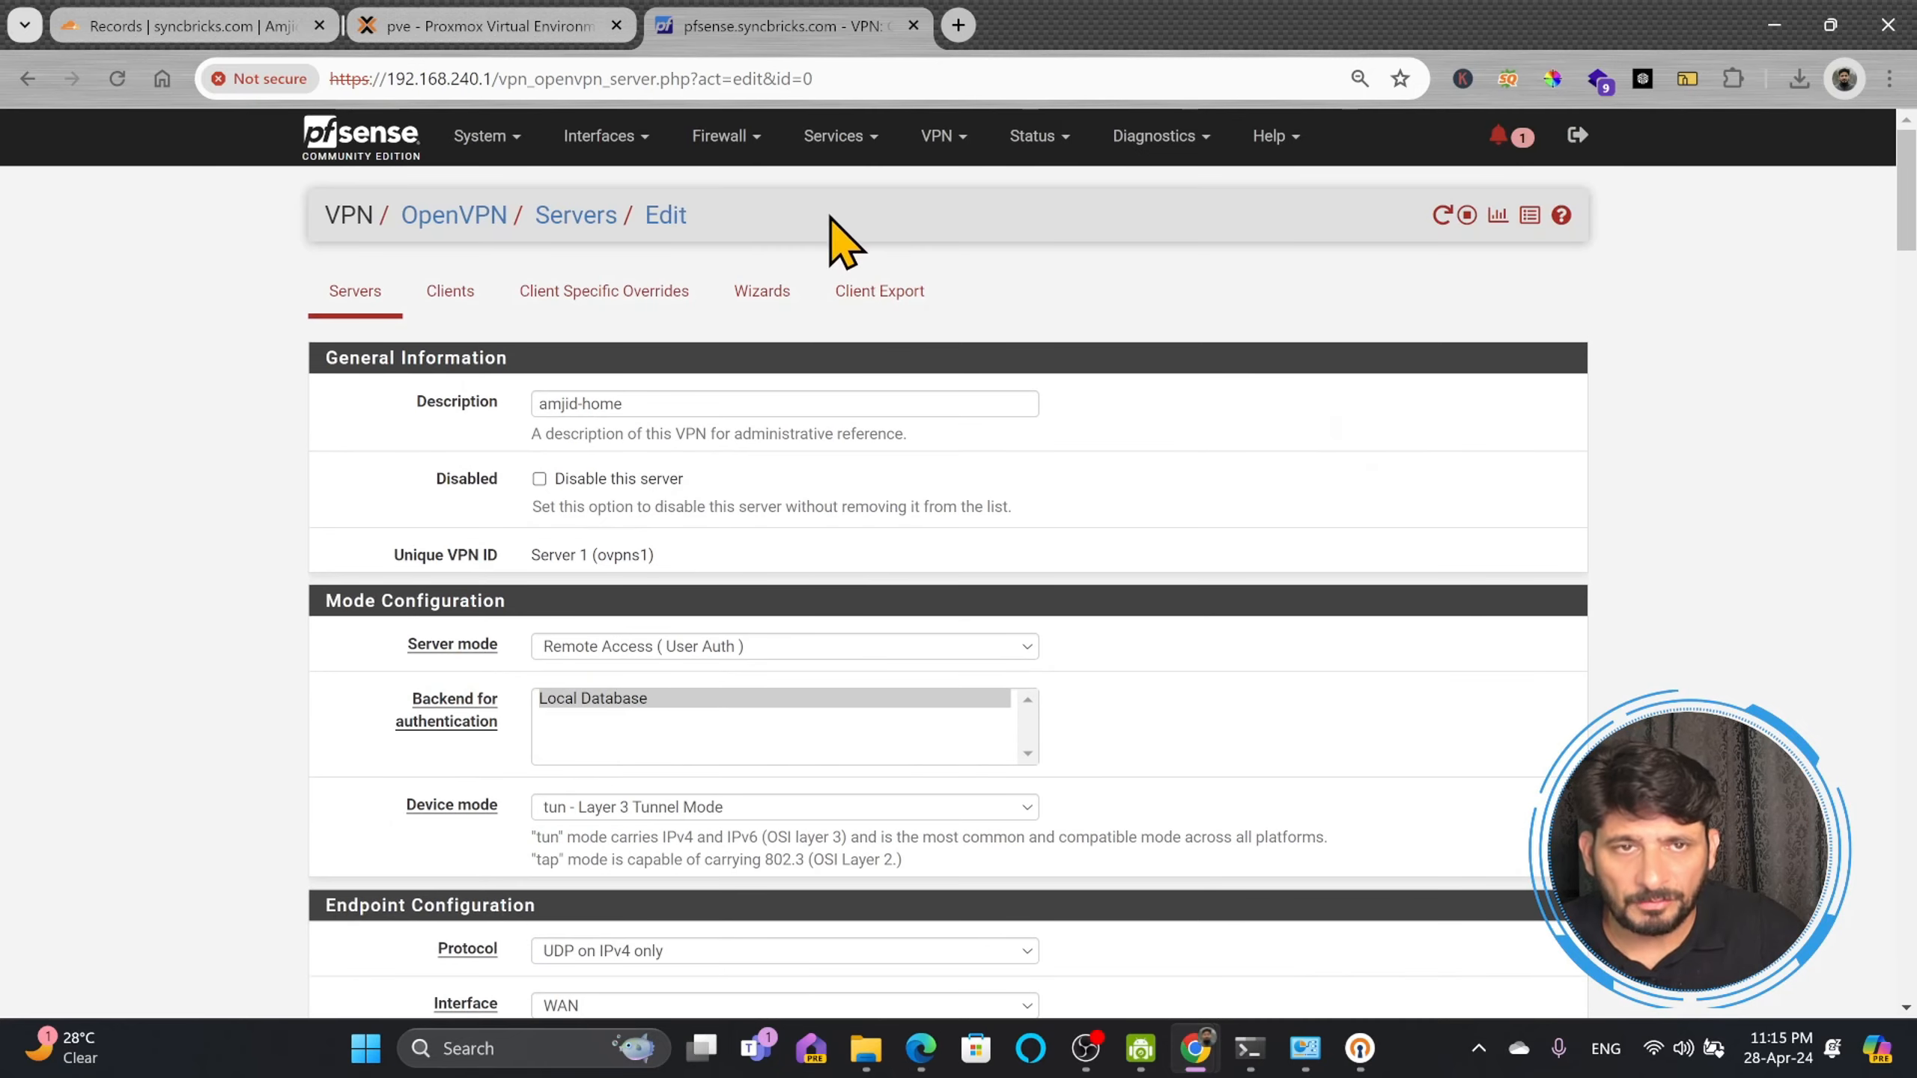
Step: Check the User Manager accounts and the WAN firewall rules
{"action": "left_click", "coordinate": [487, 136]}
{"action": "left_click", "coordinate": [501, 490]}
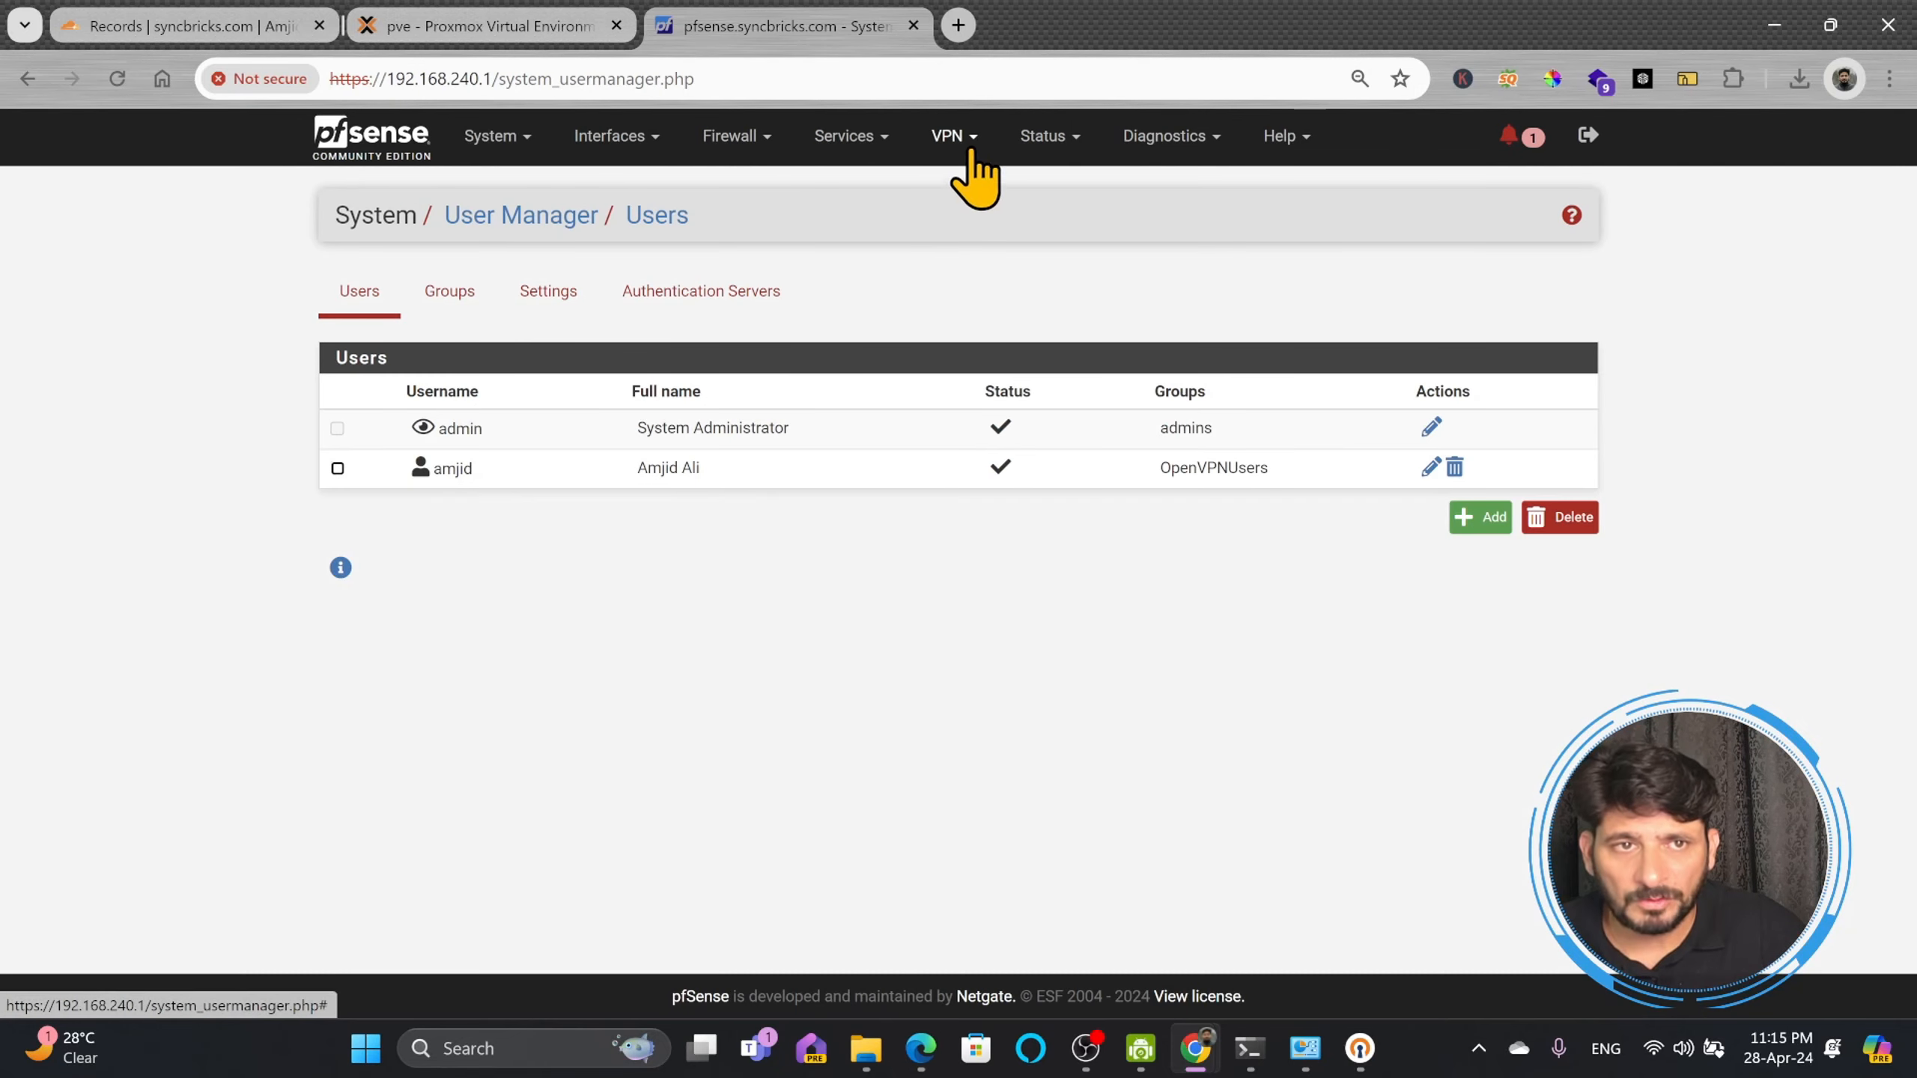
{"action": "left_click", "coordinate": [731, 138]}
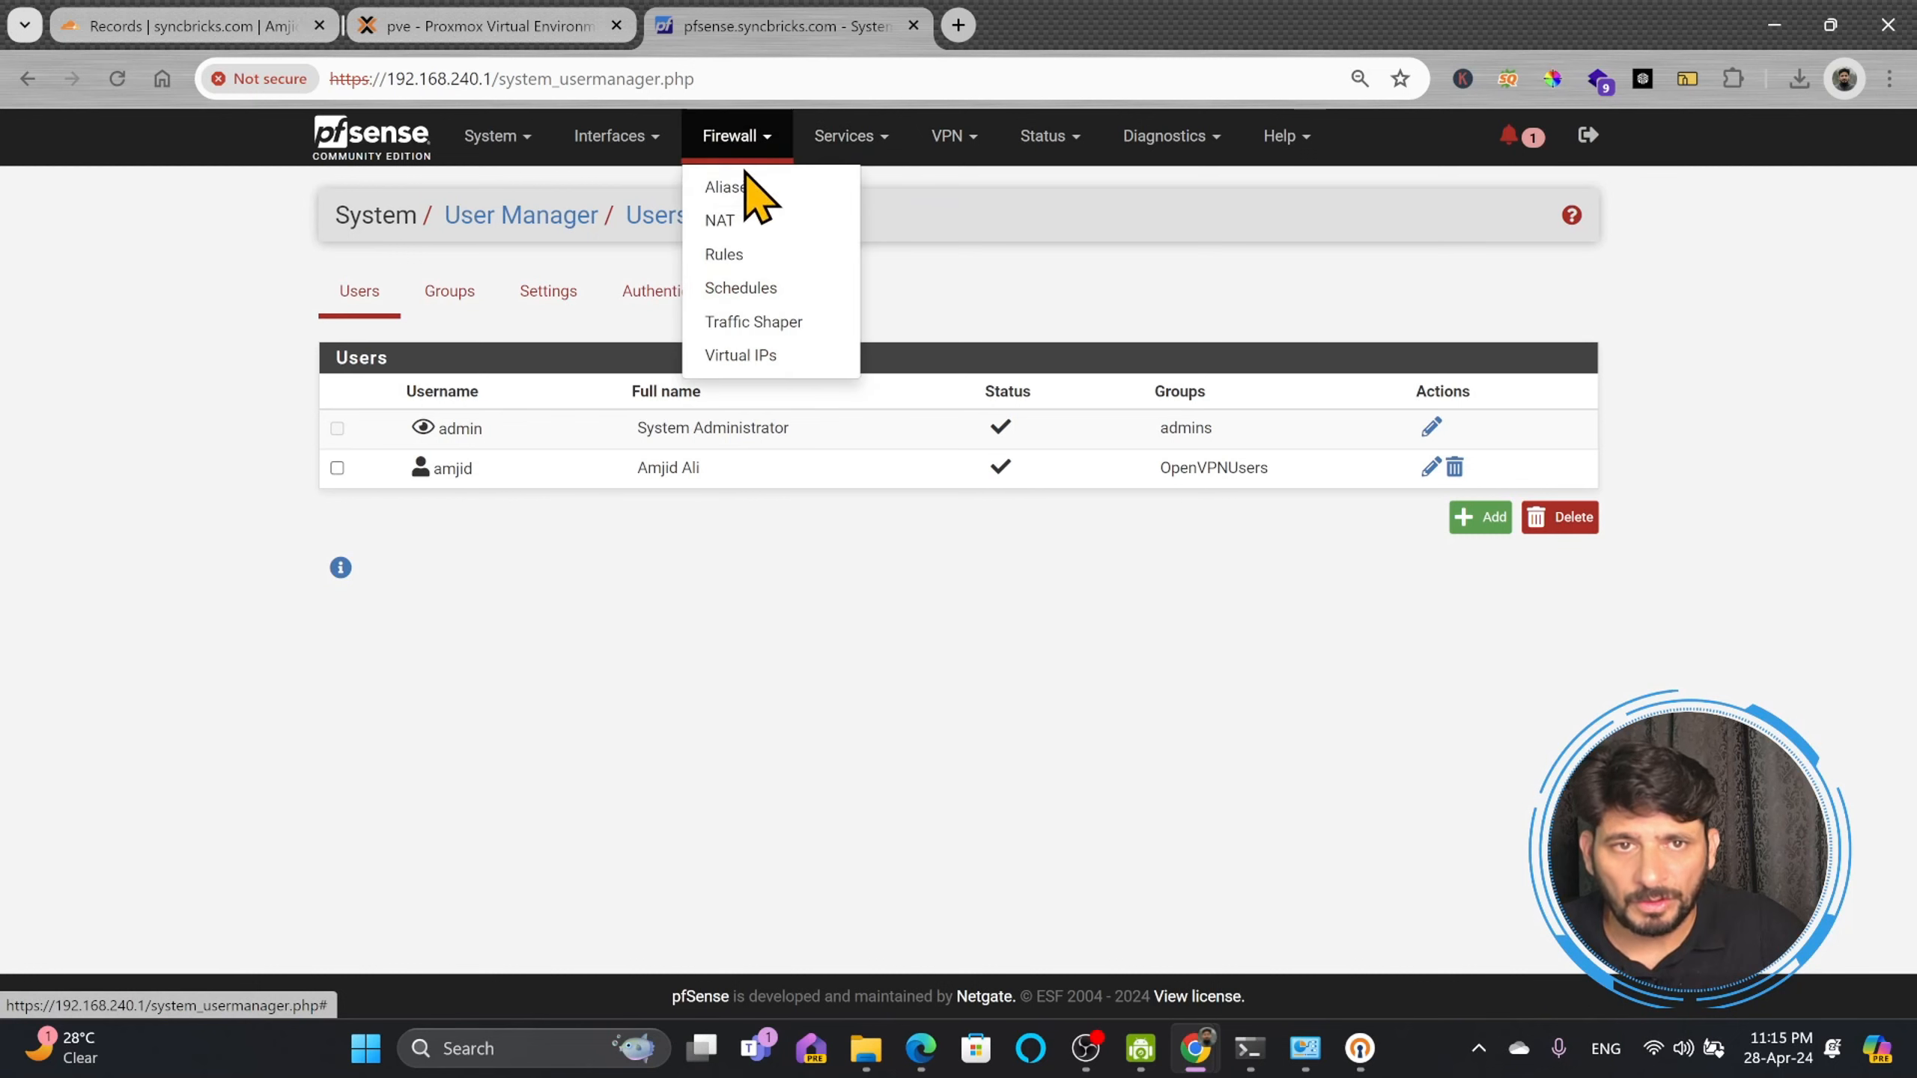
{"action": "left_click", "coordinate": [758, 260]}
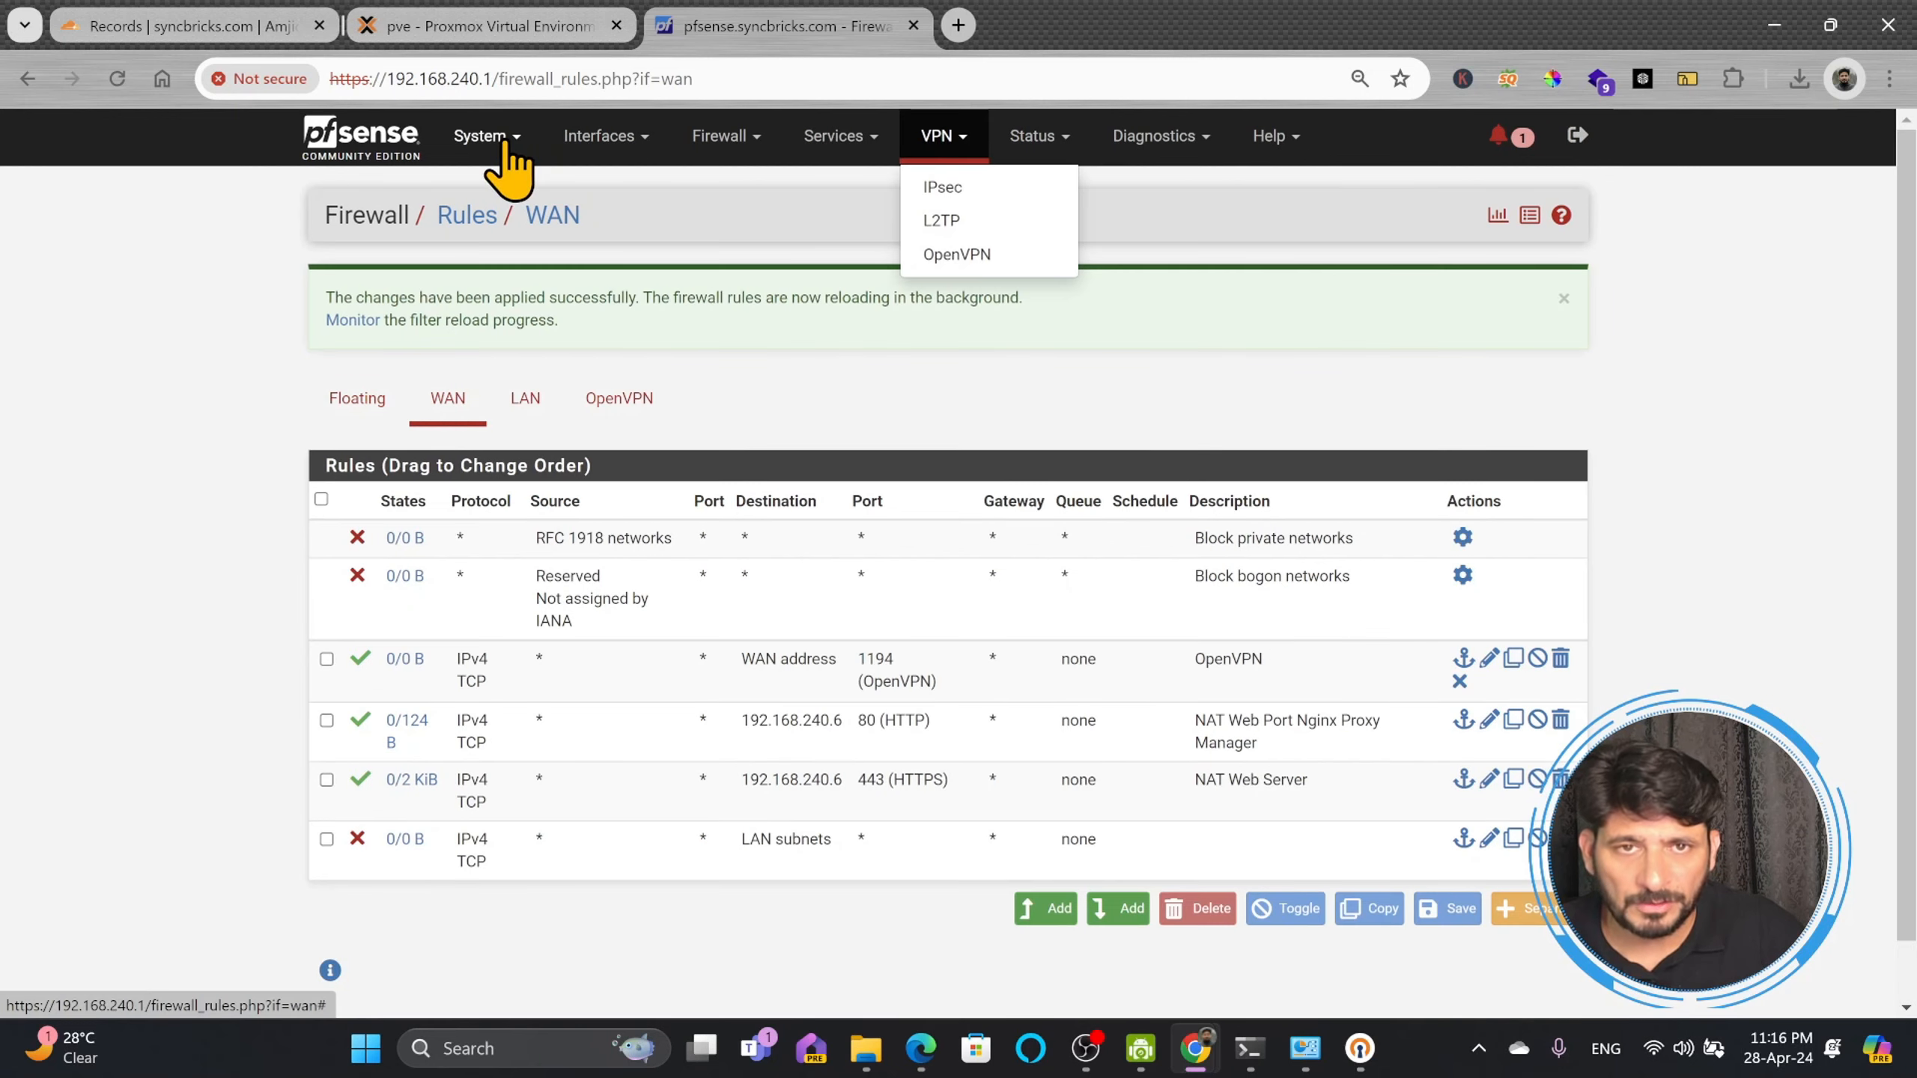
Step: Confirm the openvpn-client-export package is installed in Package Manager
{"action": "left_click", "coordinate": [504, 146]}
{"action": "left_click", "coordinate": [519, 322]}
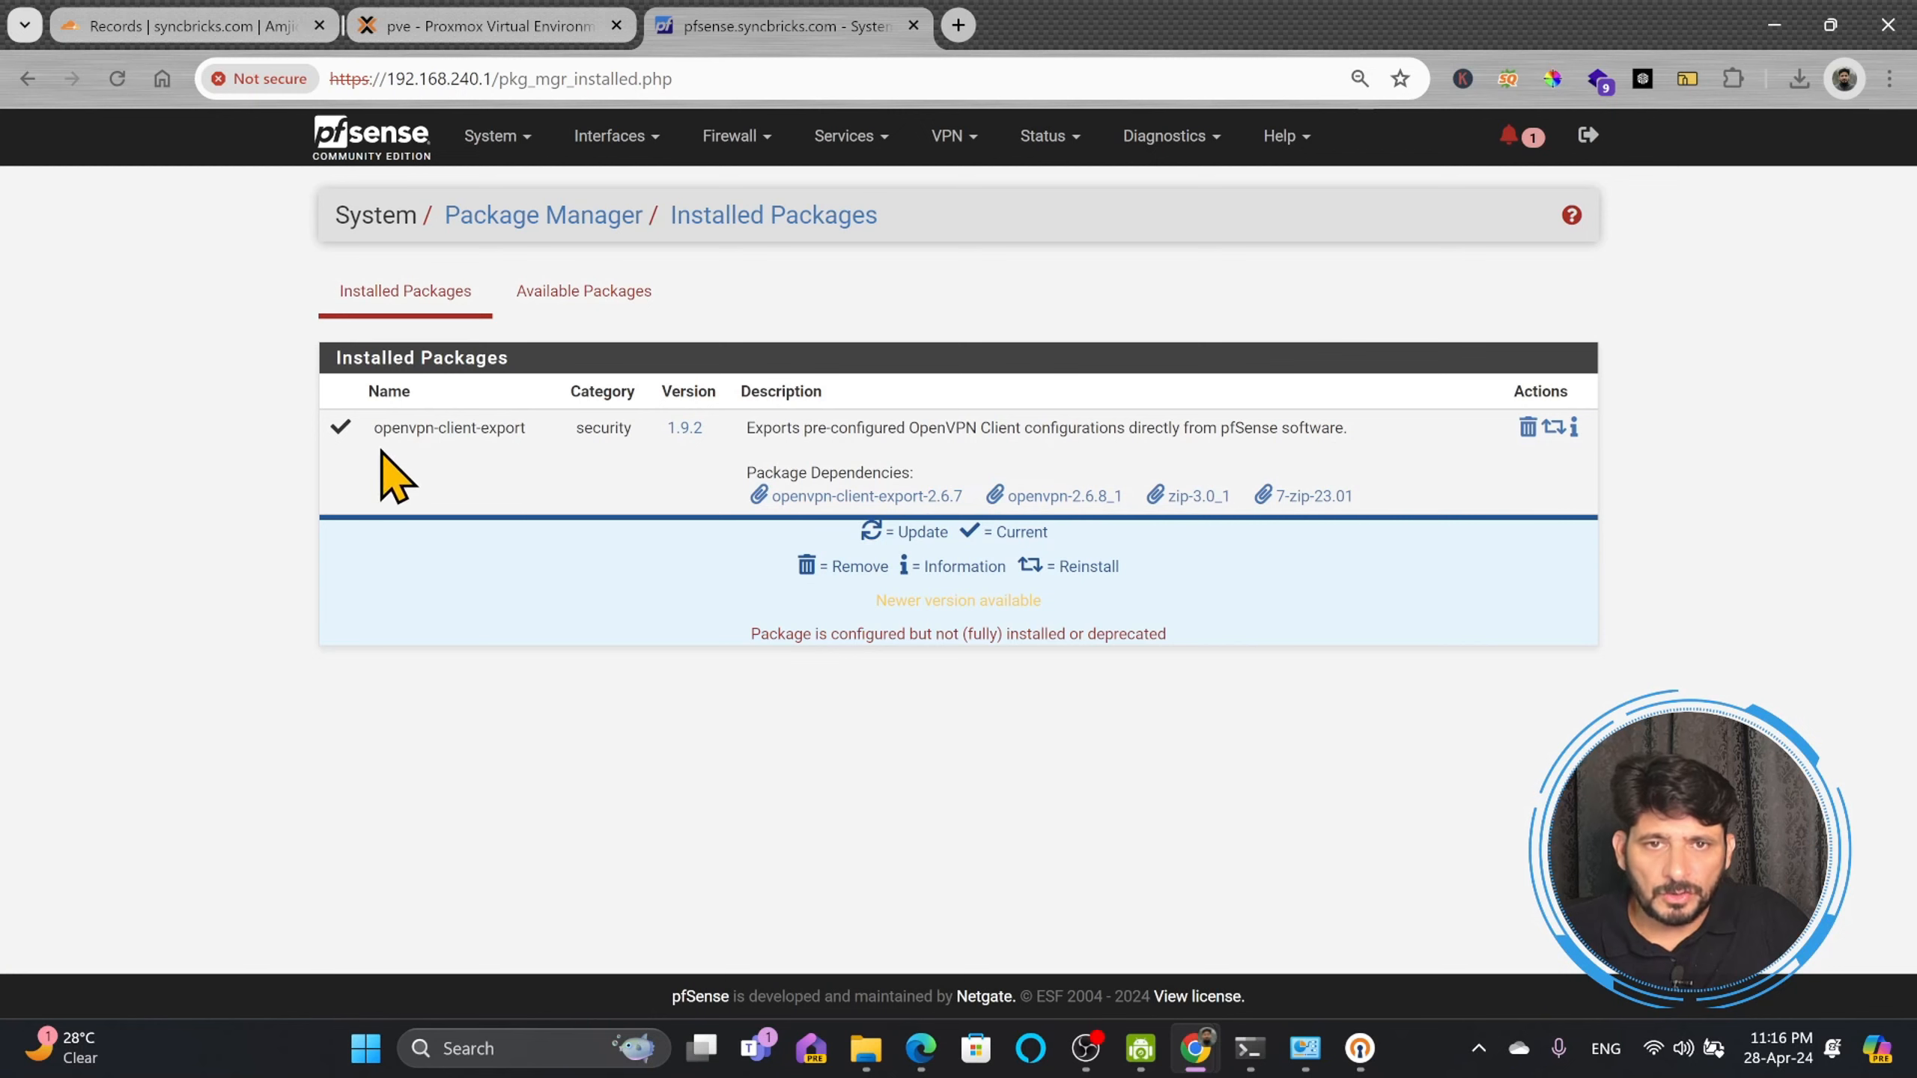
{"action": "left_click_drag", "start_coordinate": [382, 428], "coordinate": [512, 428]}
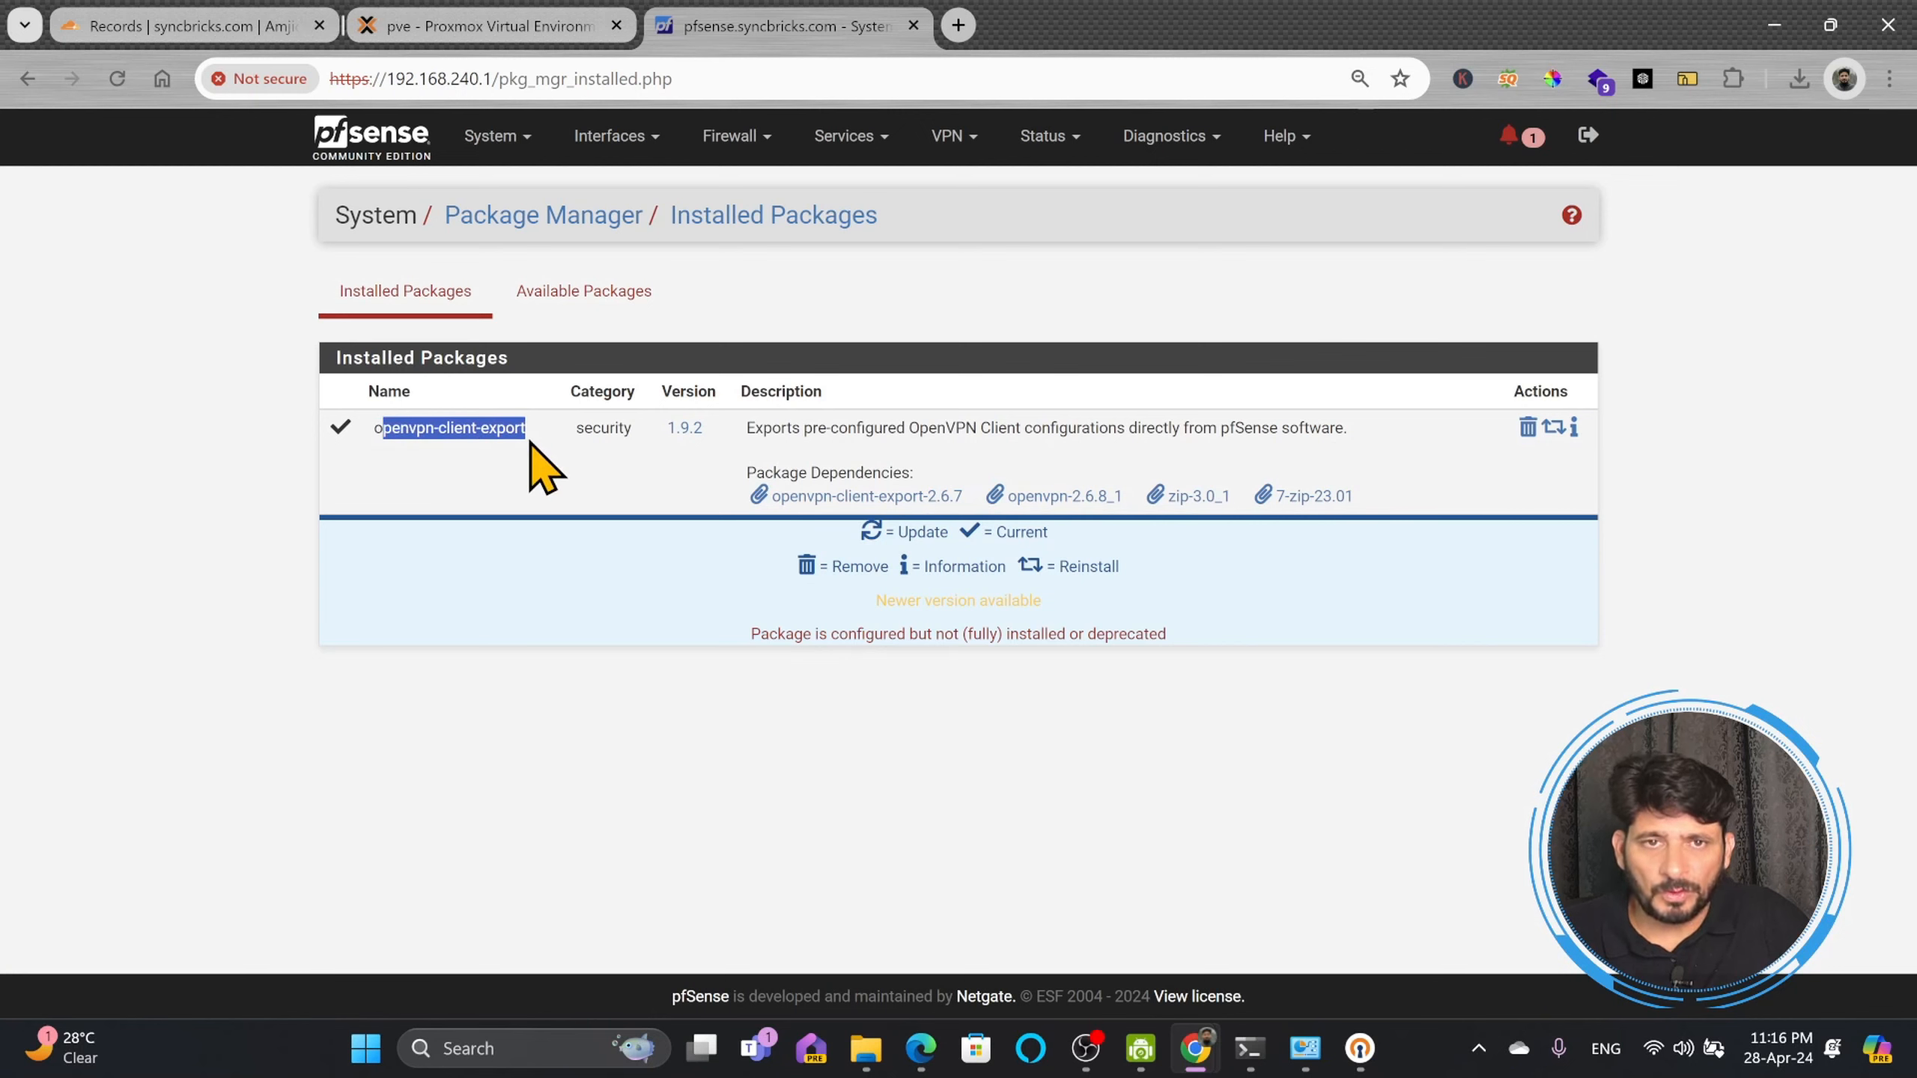
{"action": "left_click", "coordinate": [942, 147]}
{"action": "left_click", "coordinate": [981, 253]}
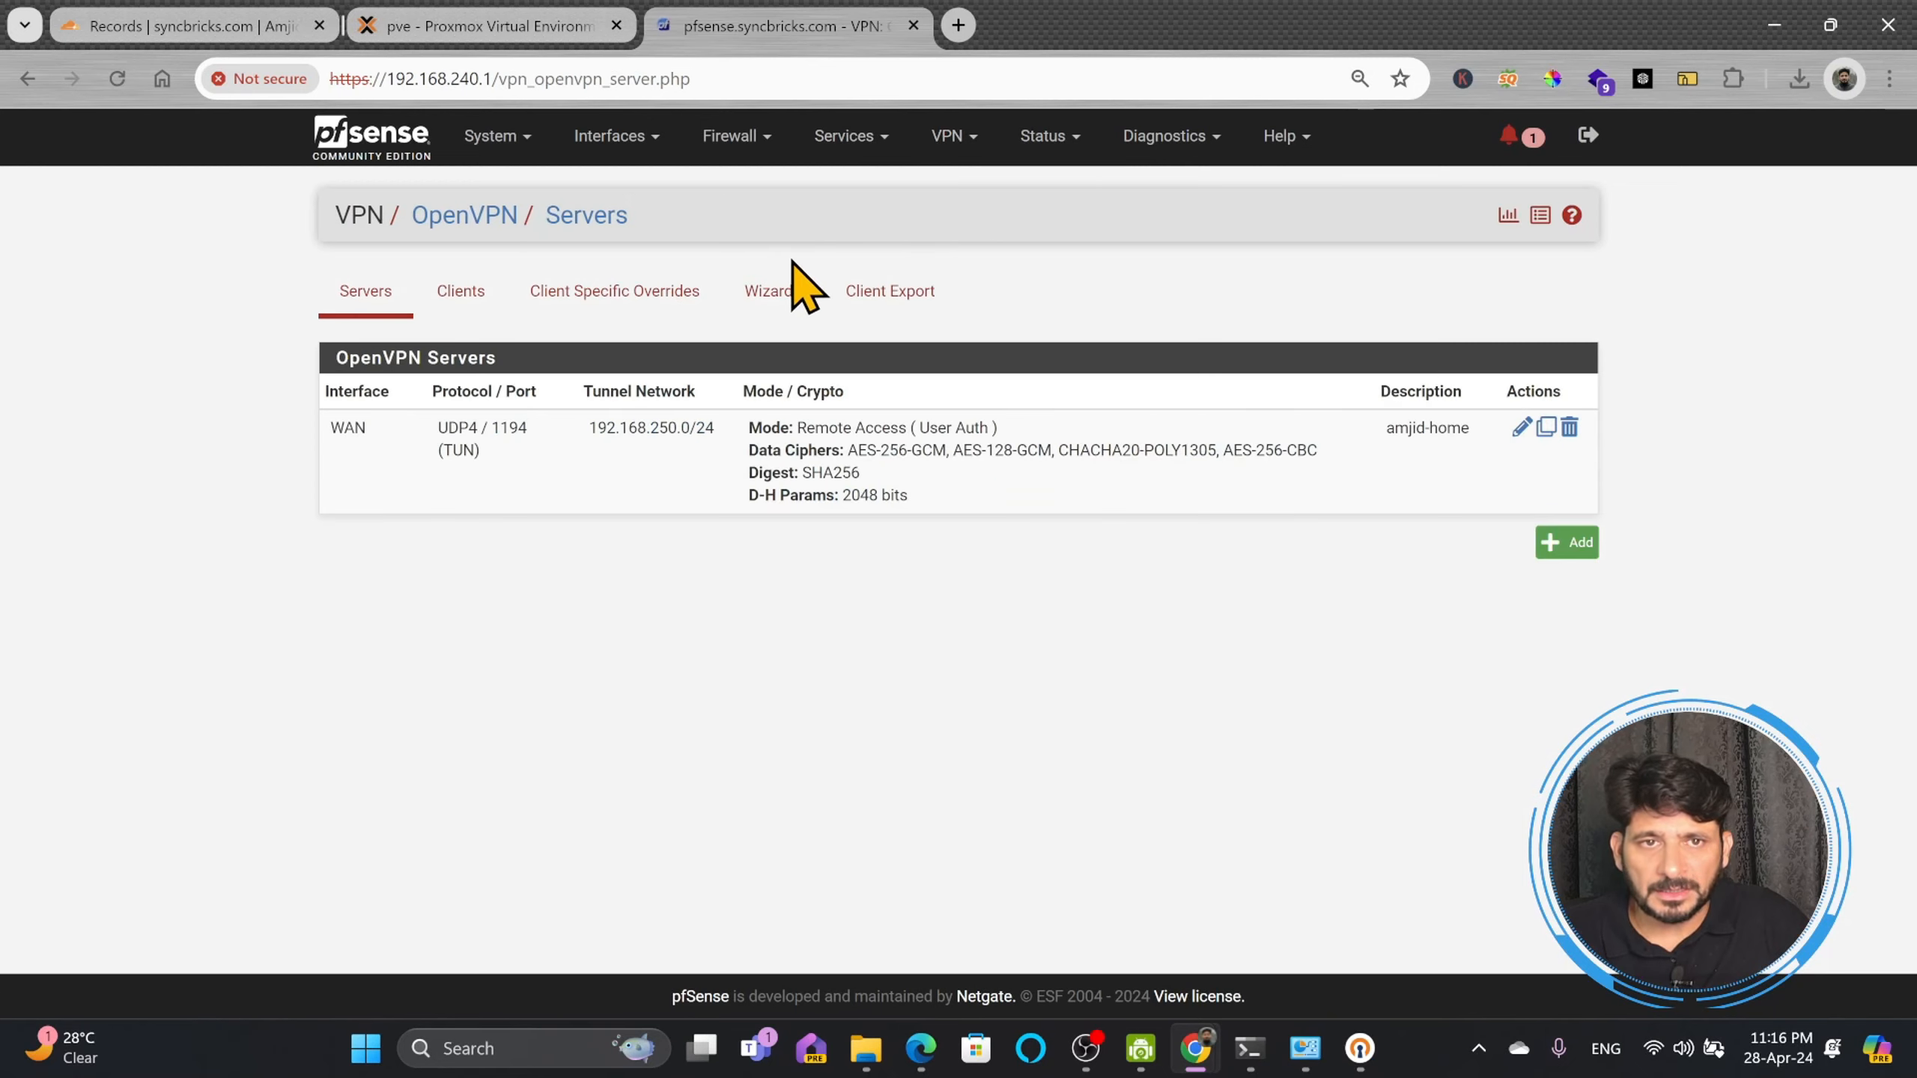
{"action": "left_click", "coordinate": [892, 302]}
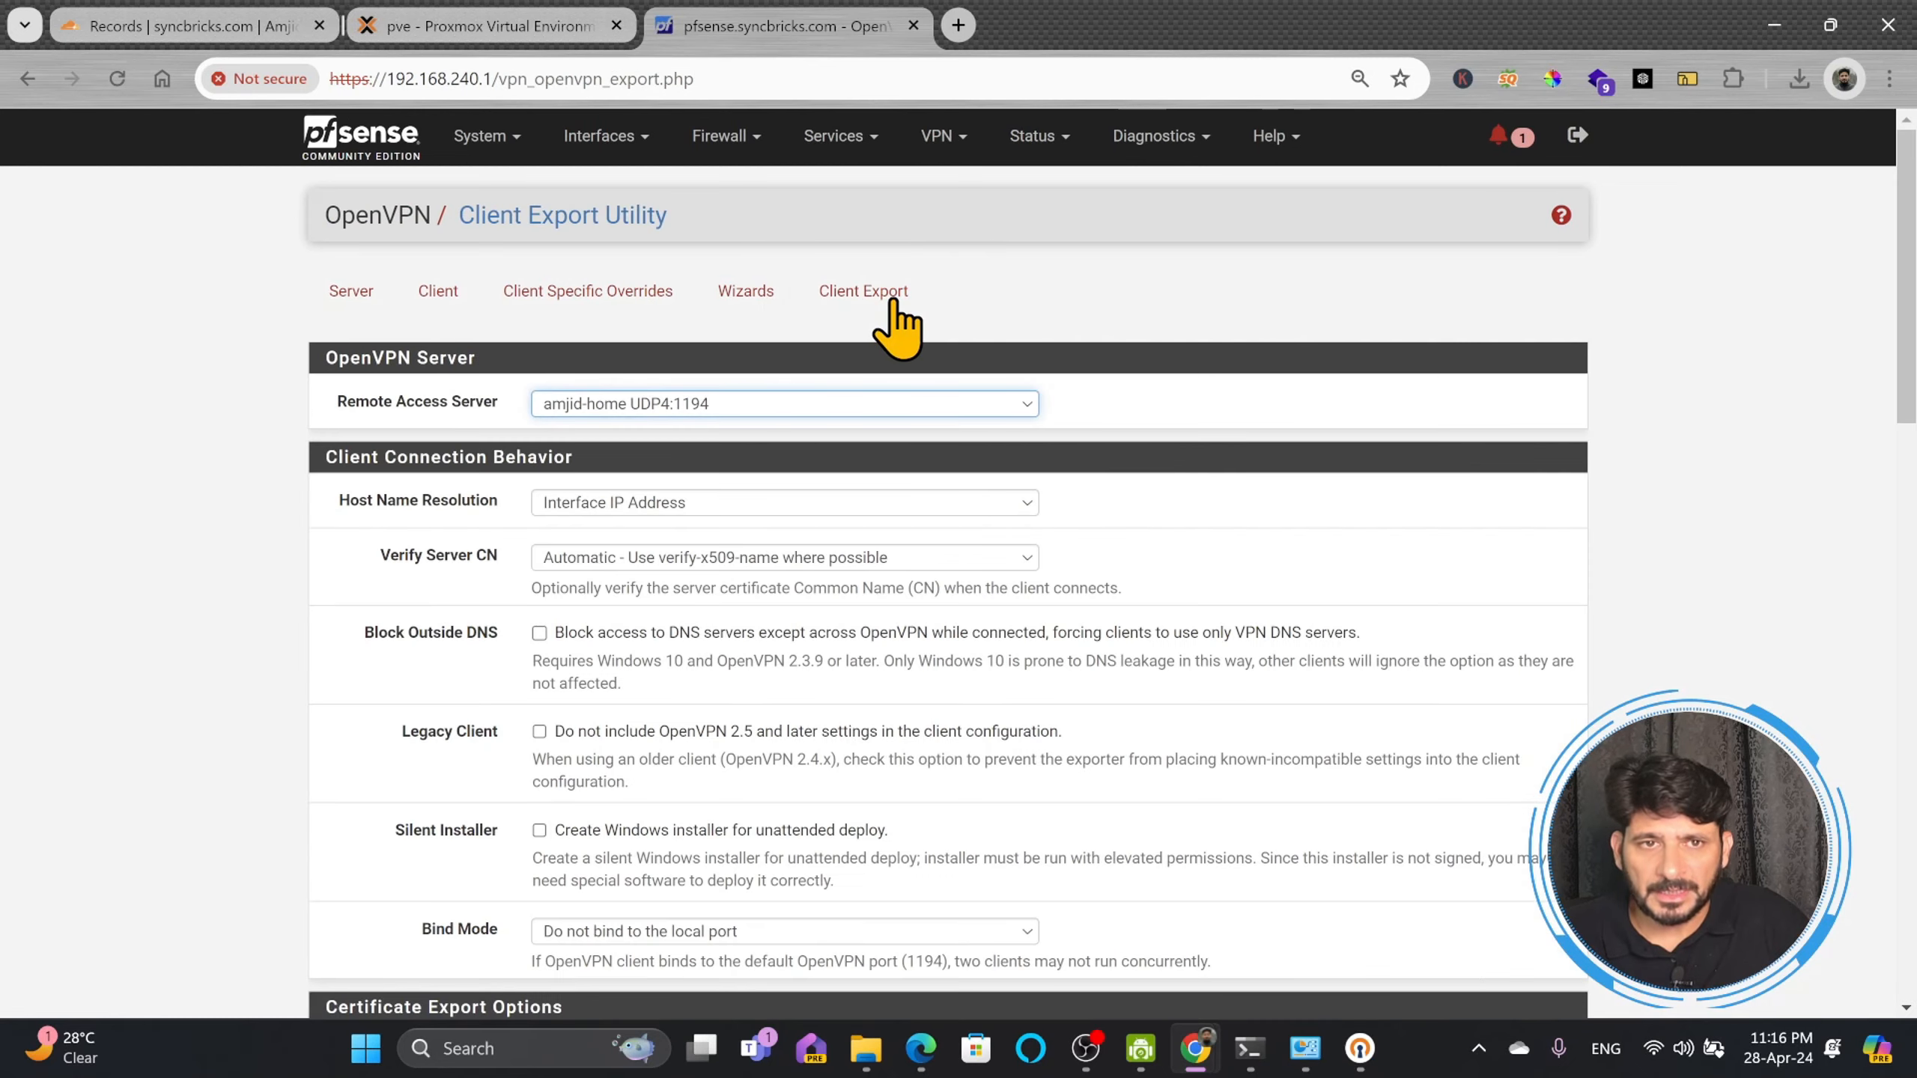
{"action": "scroll", "coordinate": [877, 361], "scroll_direction": "down", "scroll_amount": 6}
{"action": "scroll", "coordinate": [883, 385], "scroll_direction": "down", "scroll_amount": 10}
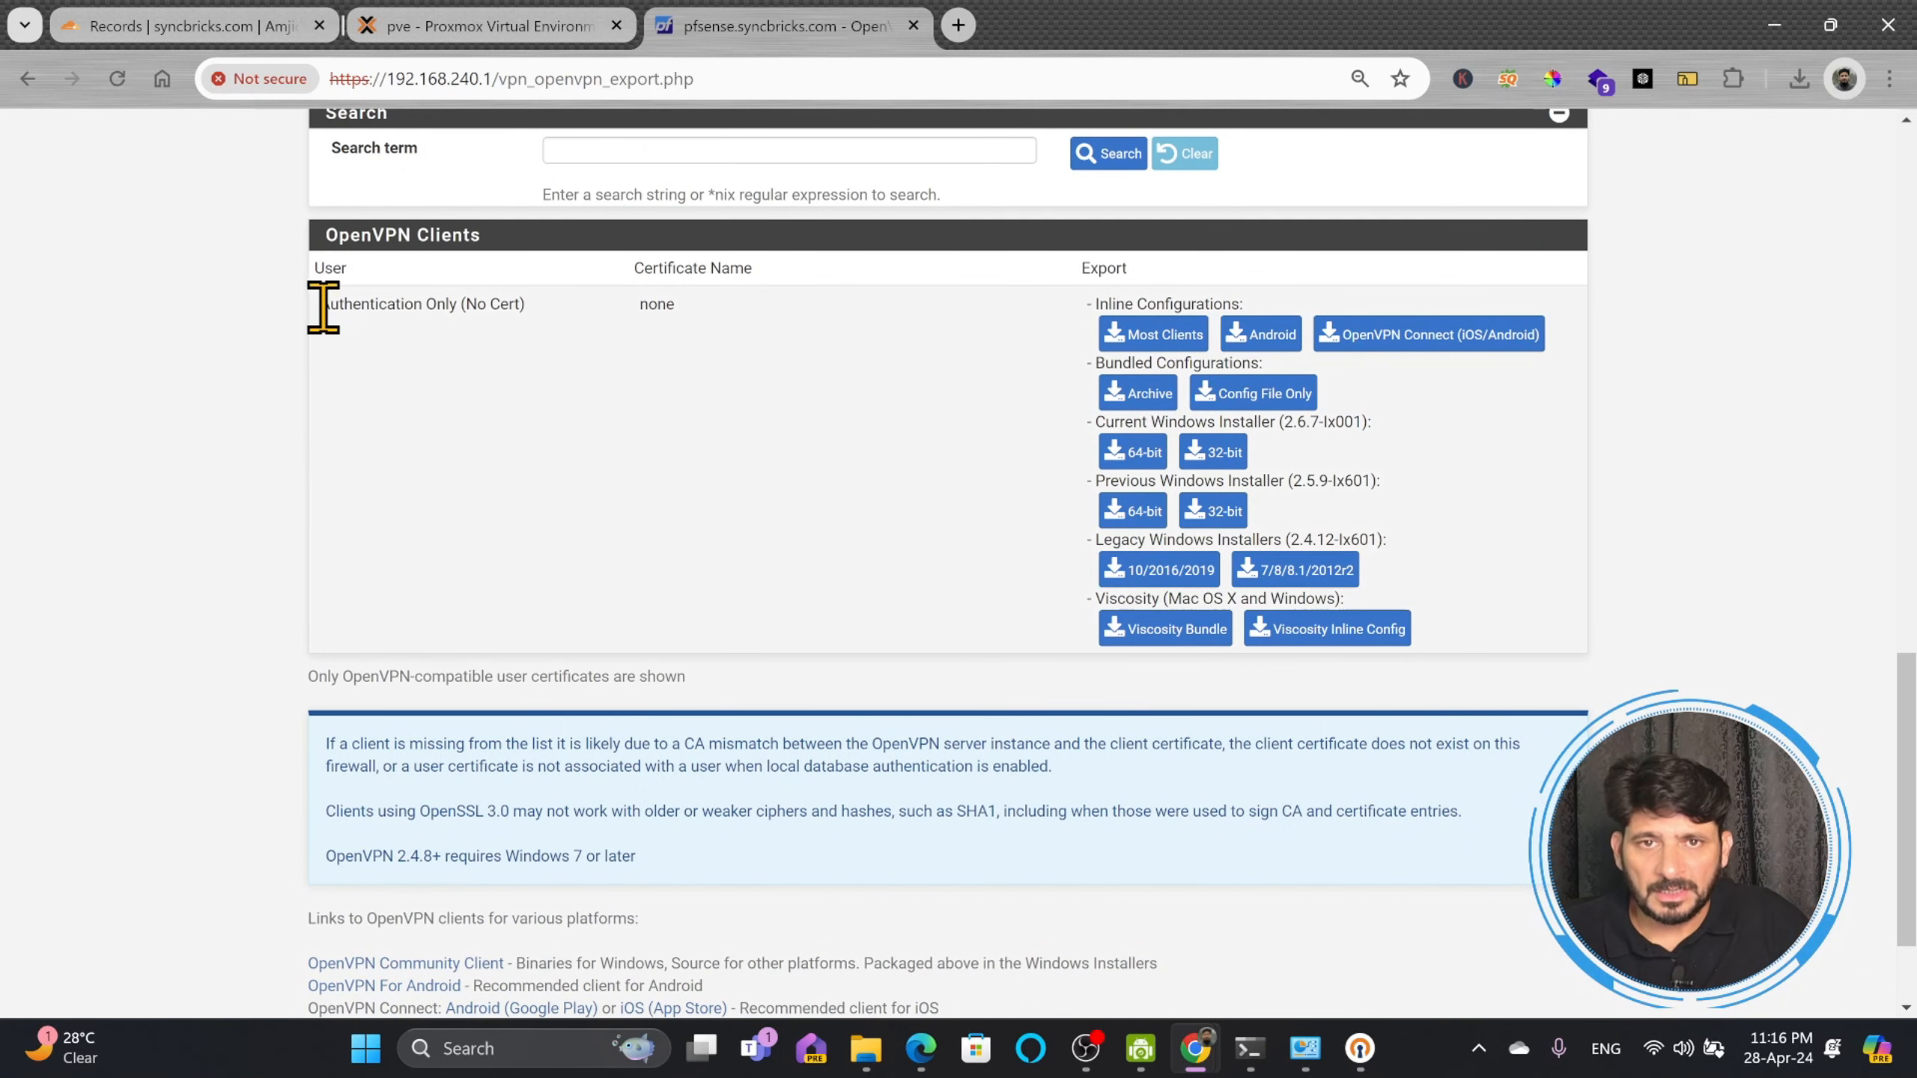
{"action": "left_click_drag", "start_coordinate": [323, 305], "coordinate": [557, 323]}
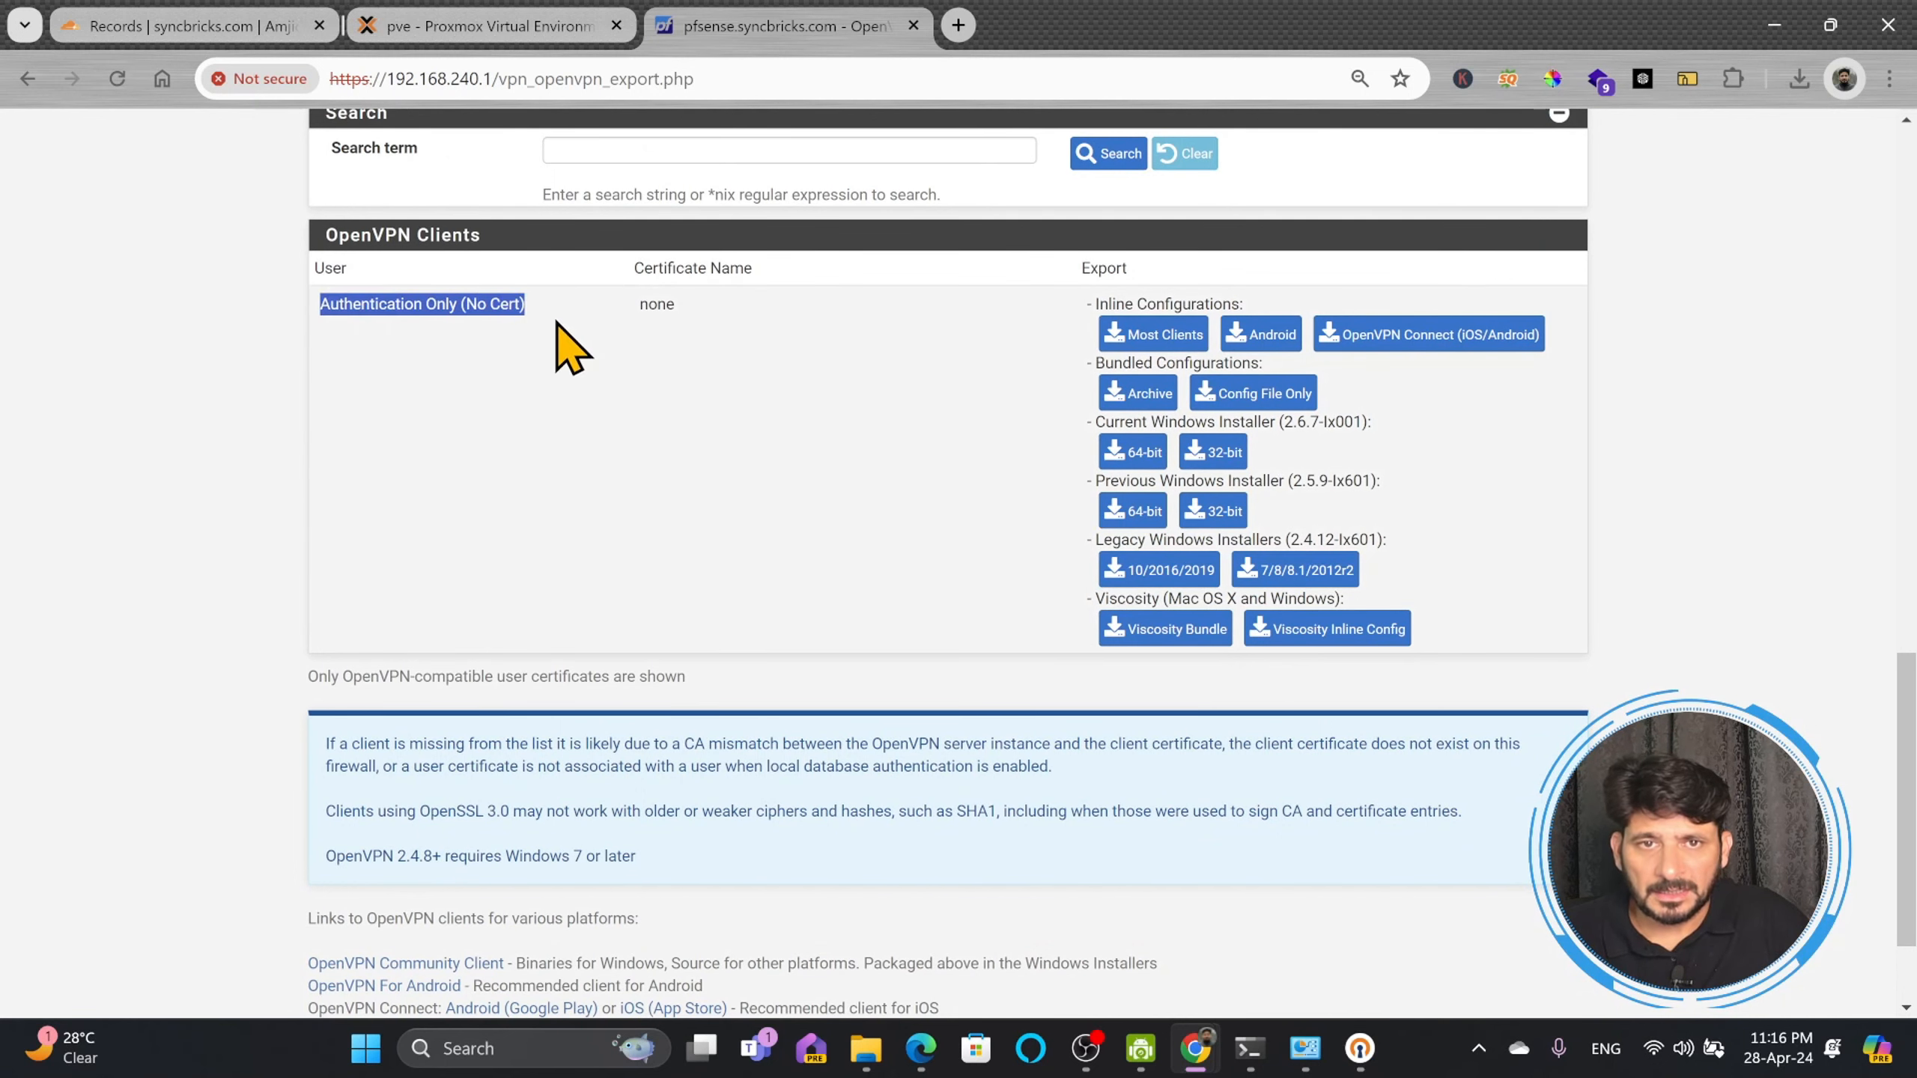
{"action": "left_click", "coordinate": [388, 296]}
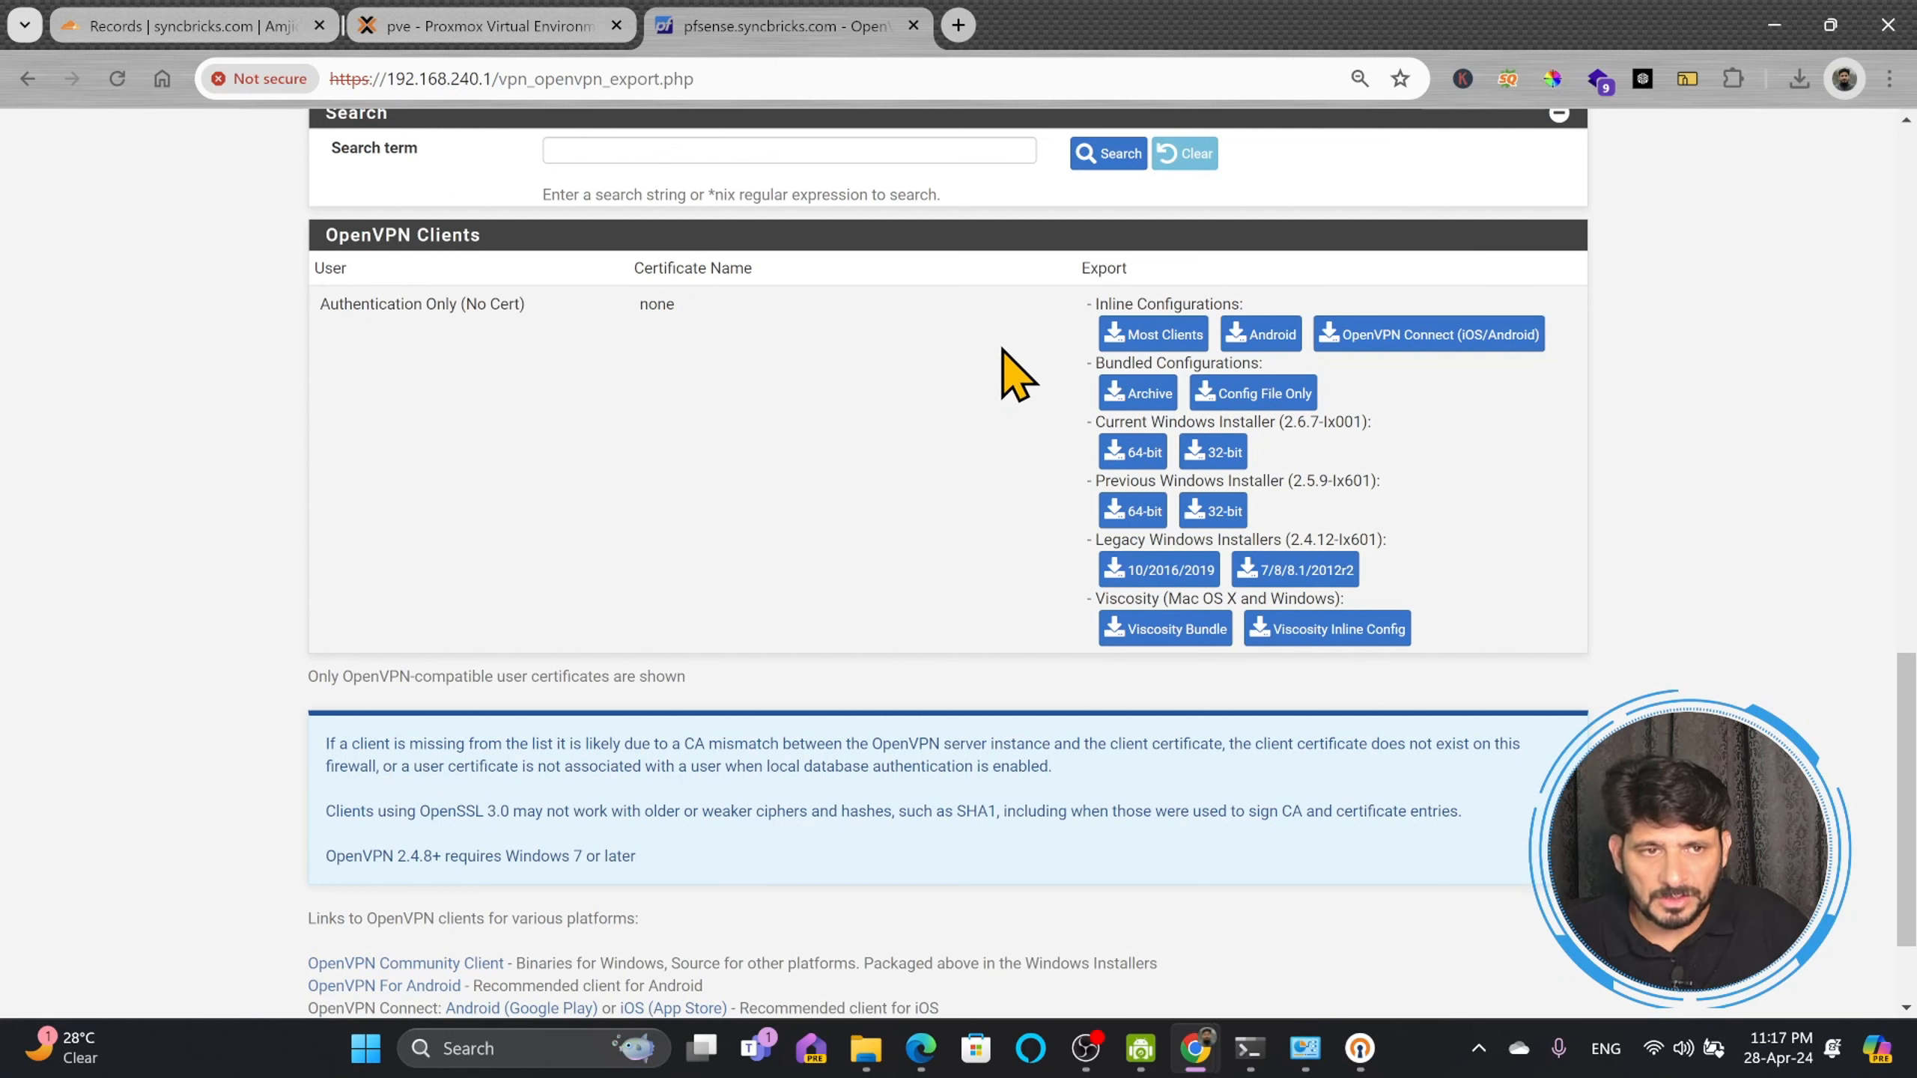
{"action": "scroll", "coordinate": [1028, 386], "scroll_direction": "down", "scroll_amount": 3}
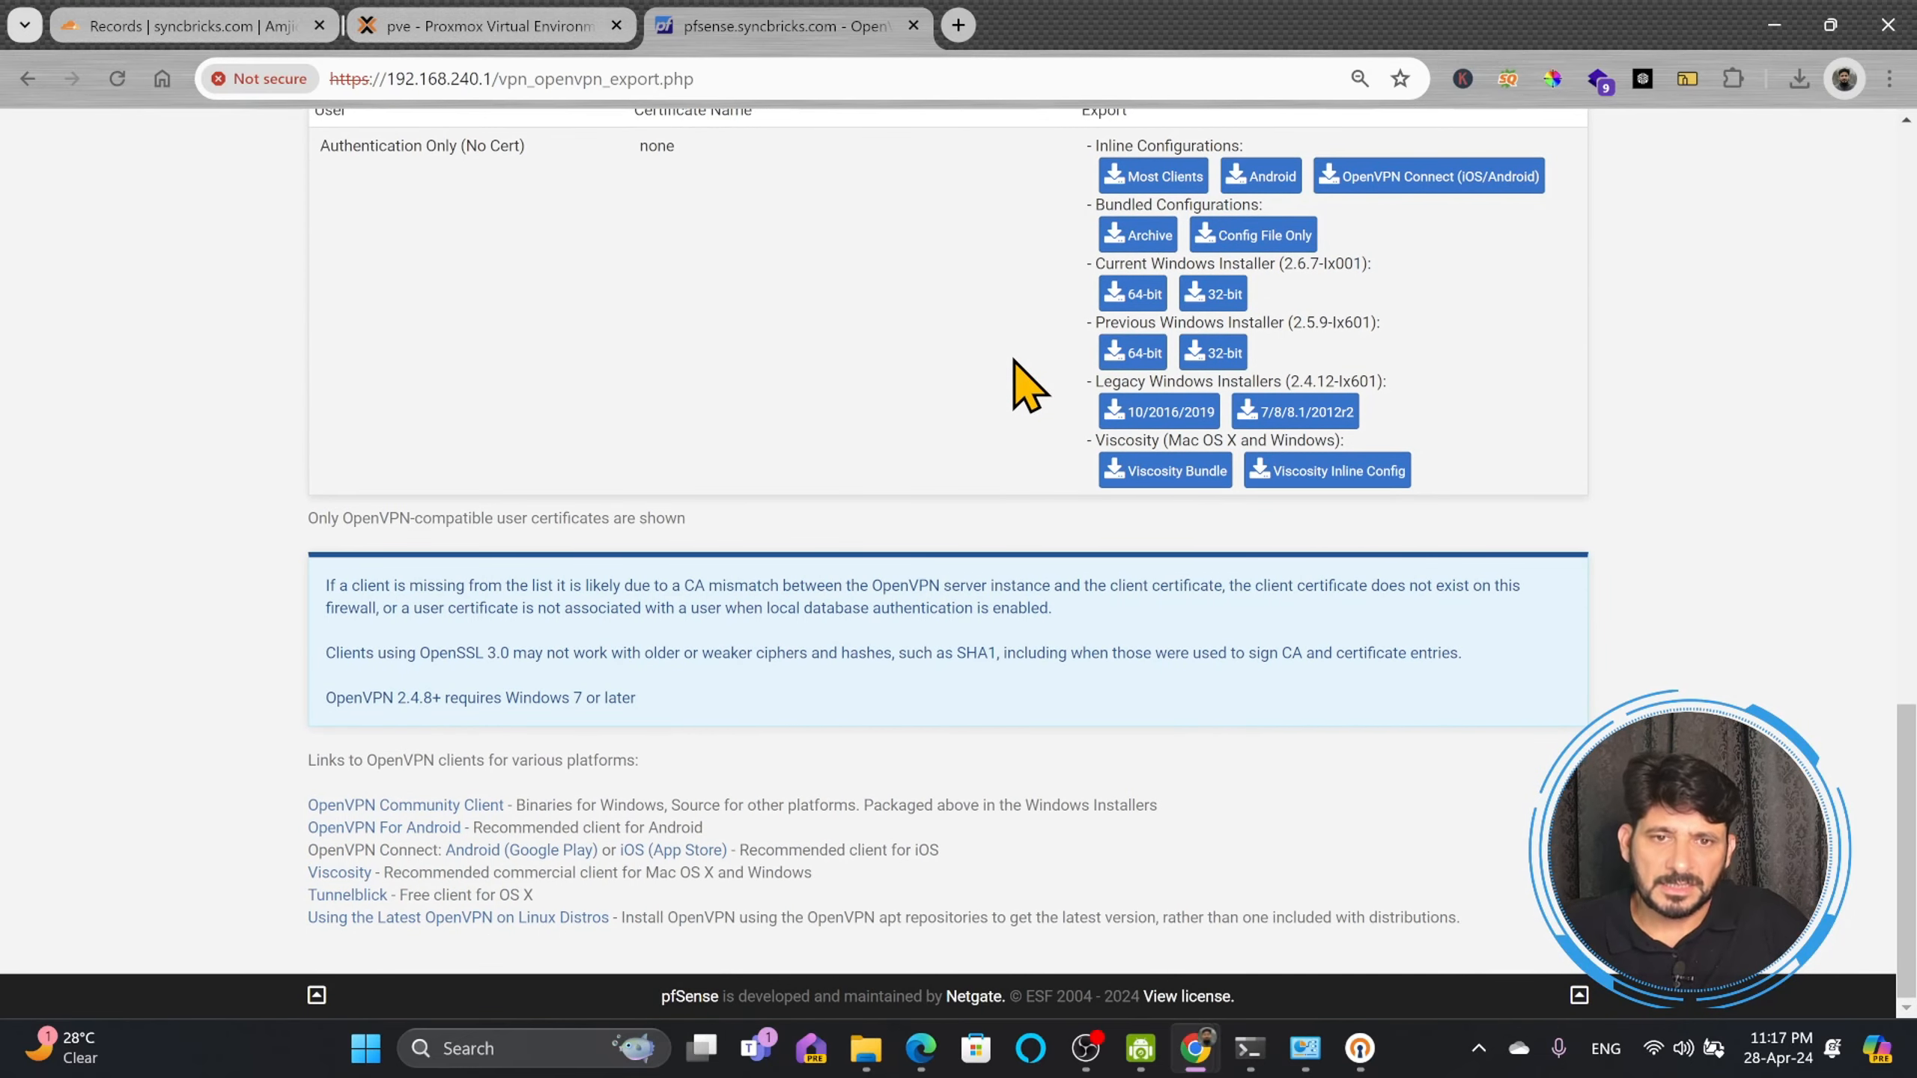
{"action": "scroll", "coordinate": [1014, 361], "scroll_direction": "up", "scroll_amount": 15}
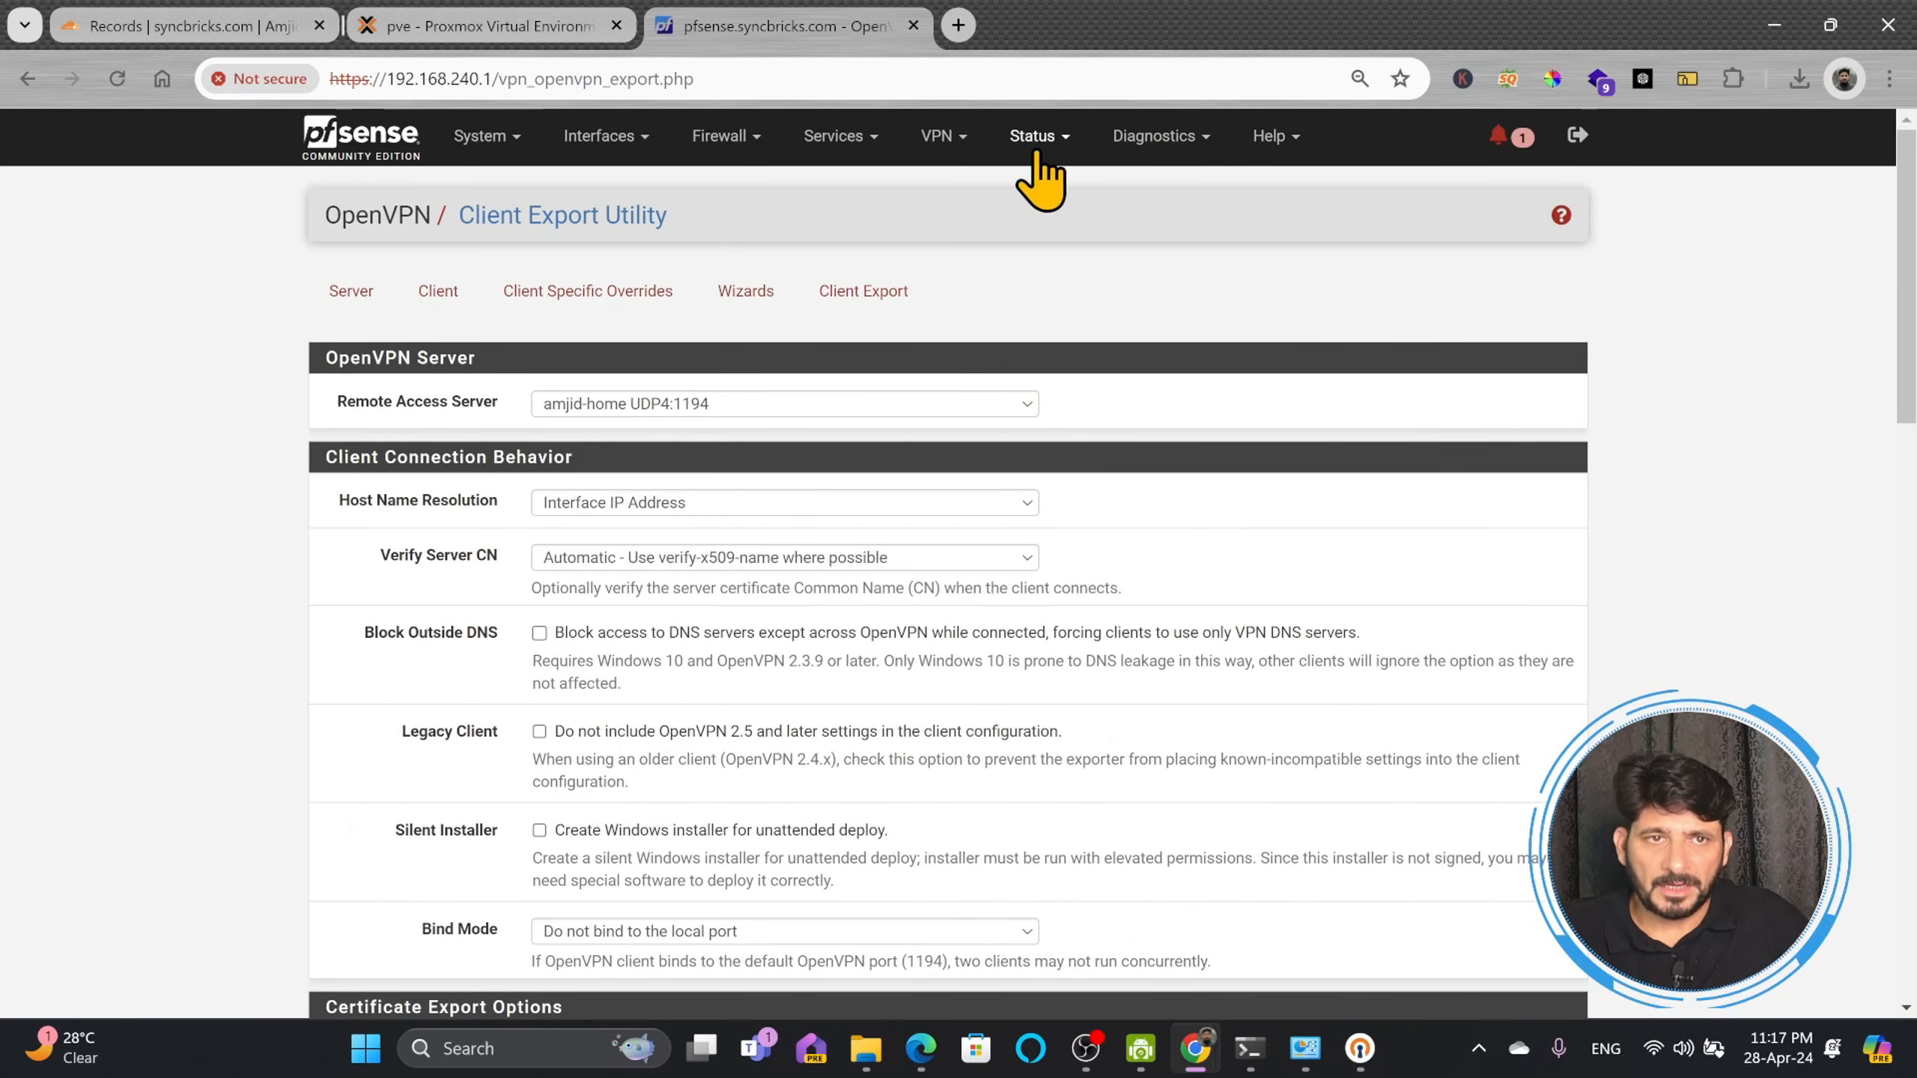
Step: Check Status > OpenVPN, then disconnect the profile in OpenVPN Connect
{"action": "left_click", "coordinate": [1037, 151]}
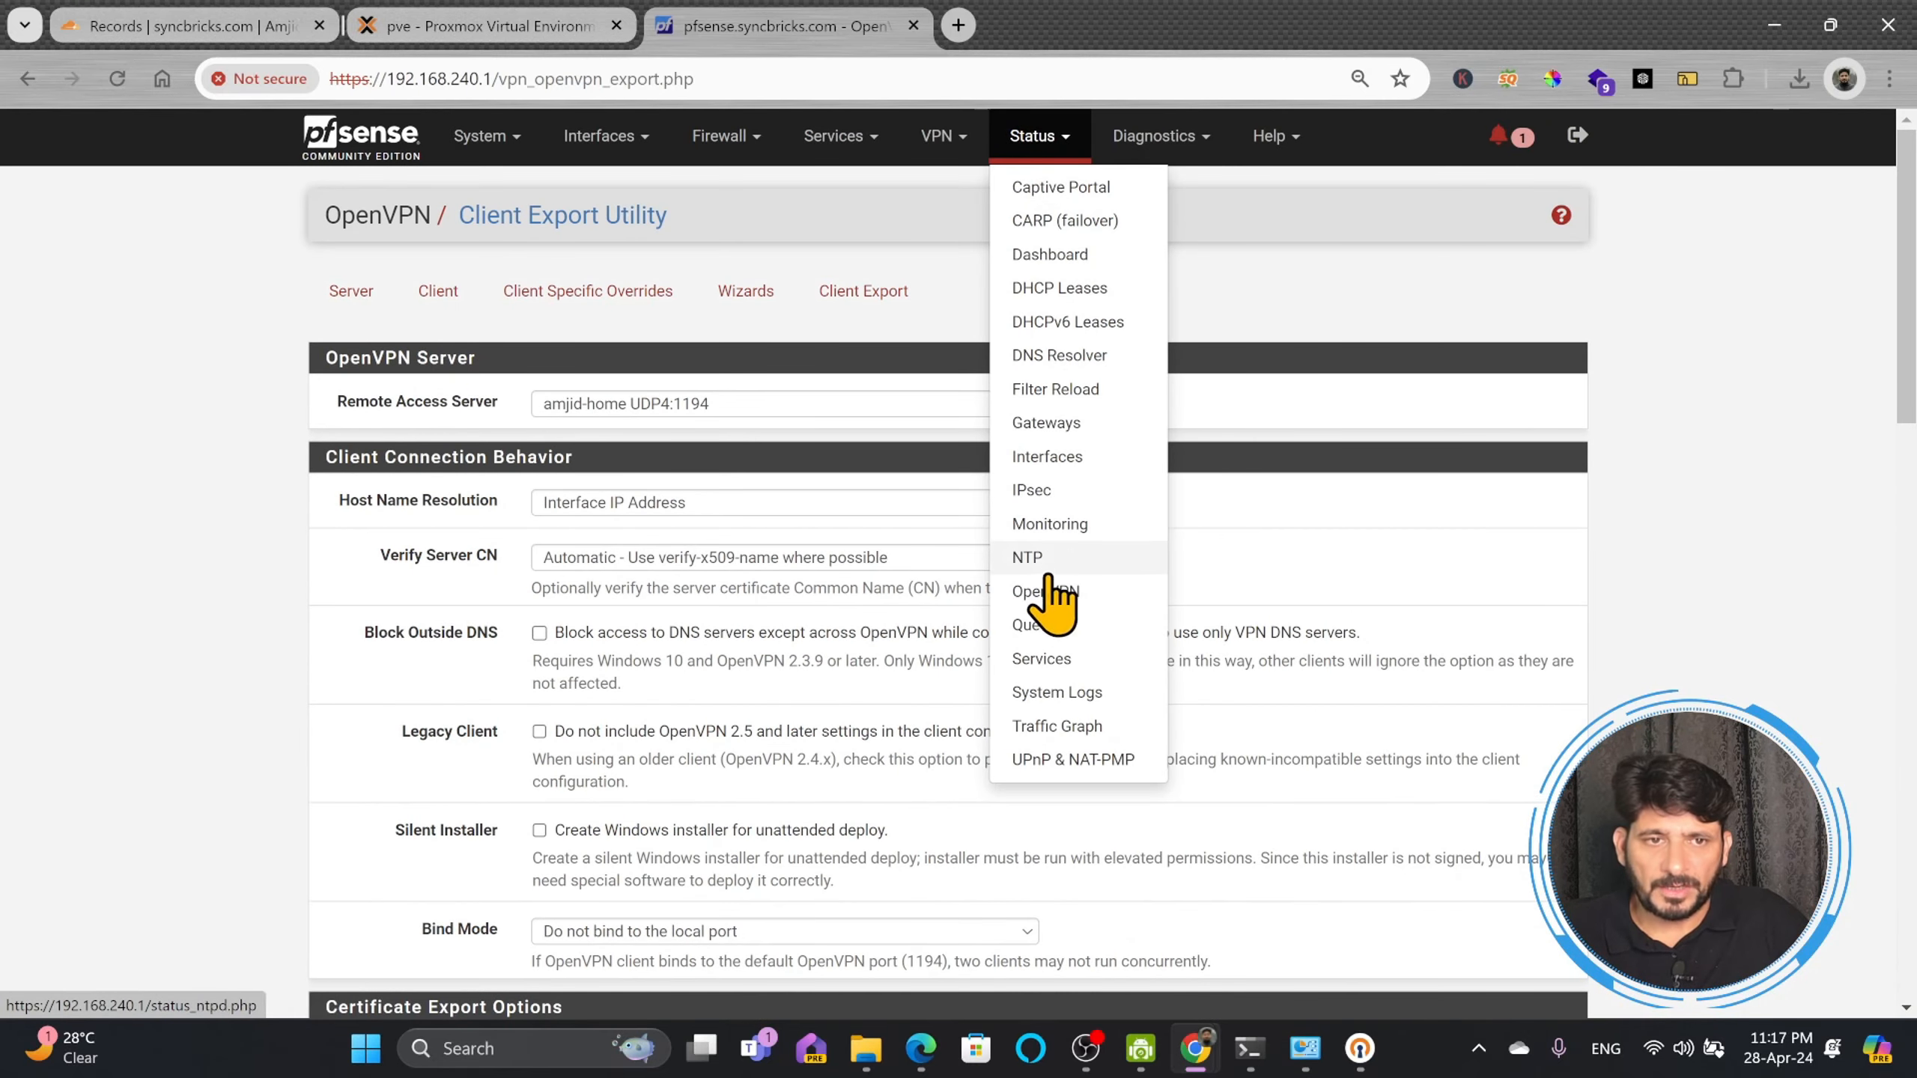
{"action": "left_click", "coordinate": [1045, 591]}
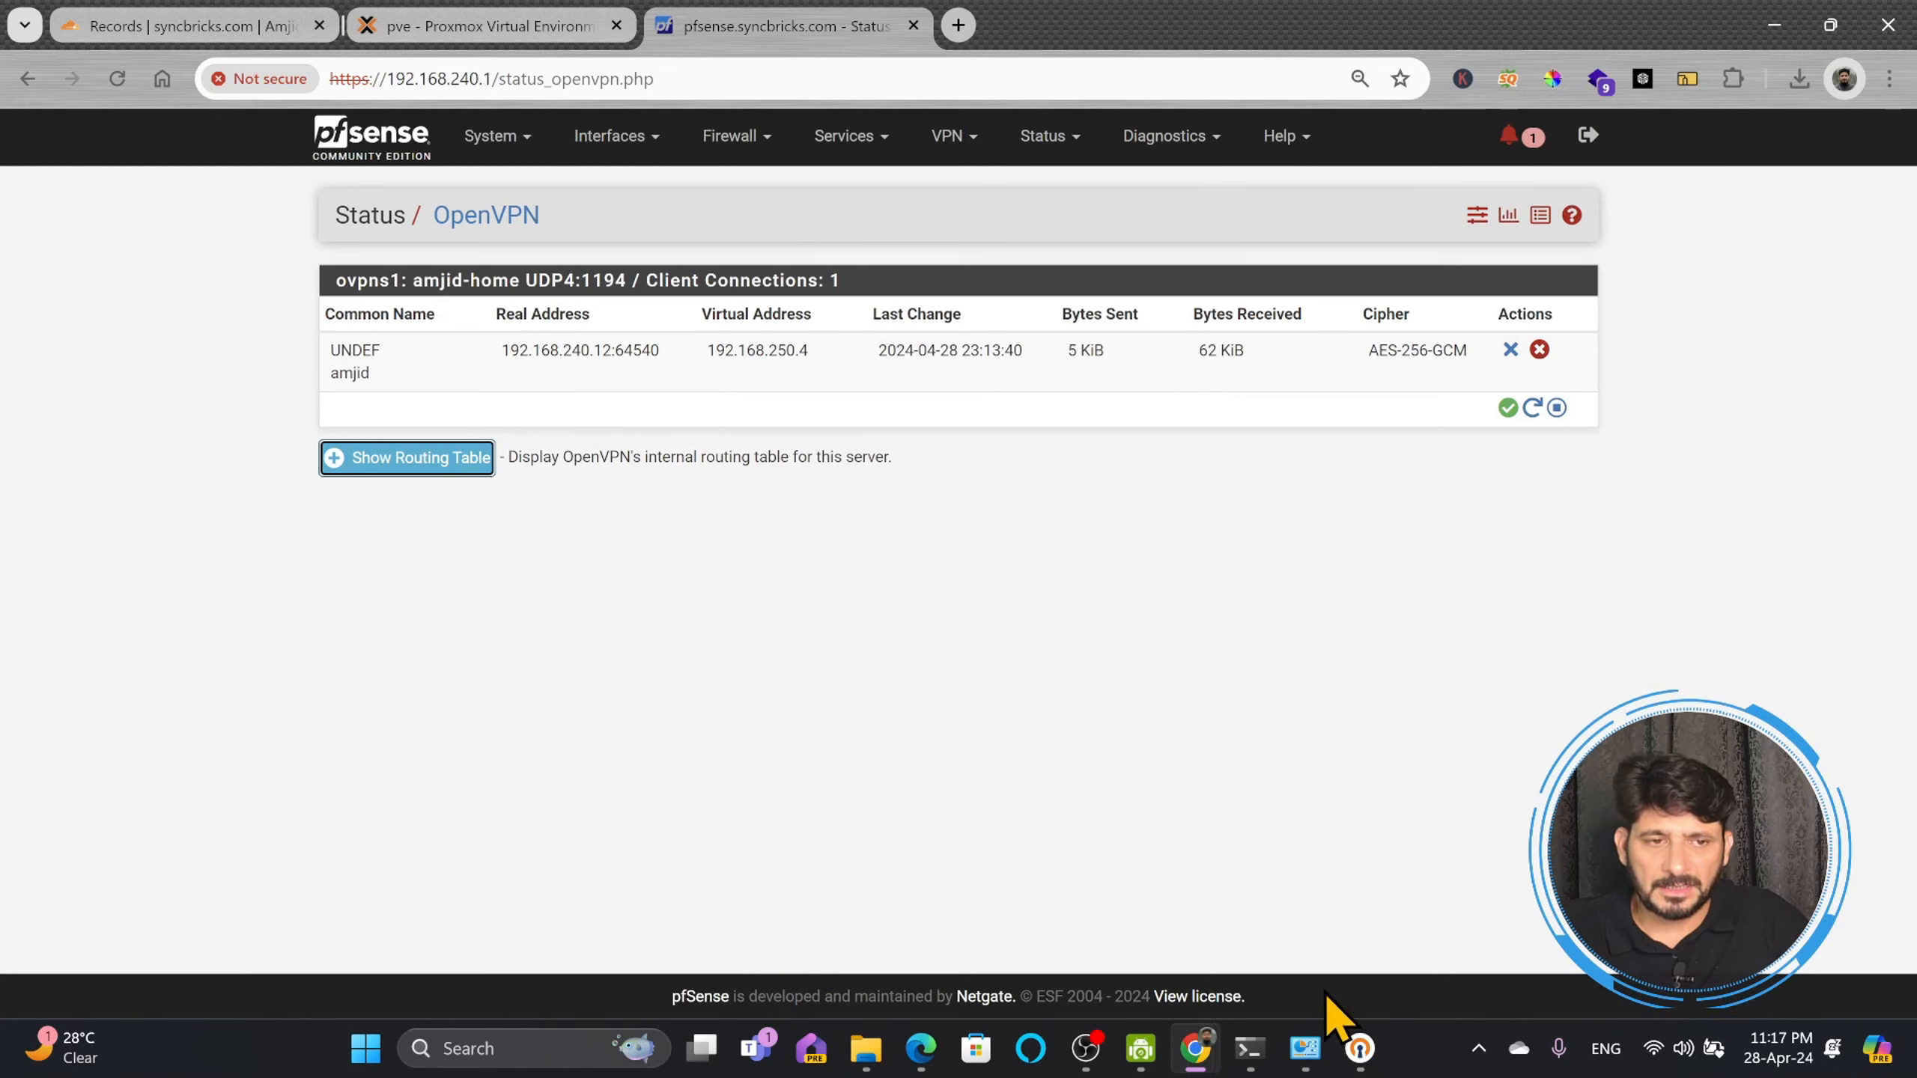
{"action": "left_click", "coordinate": [1359, 1047]}
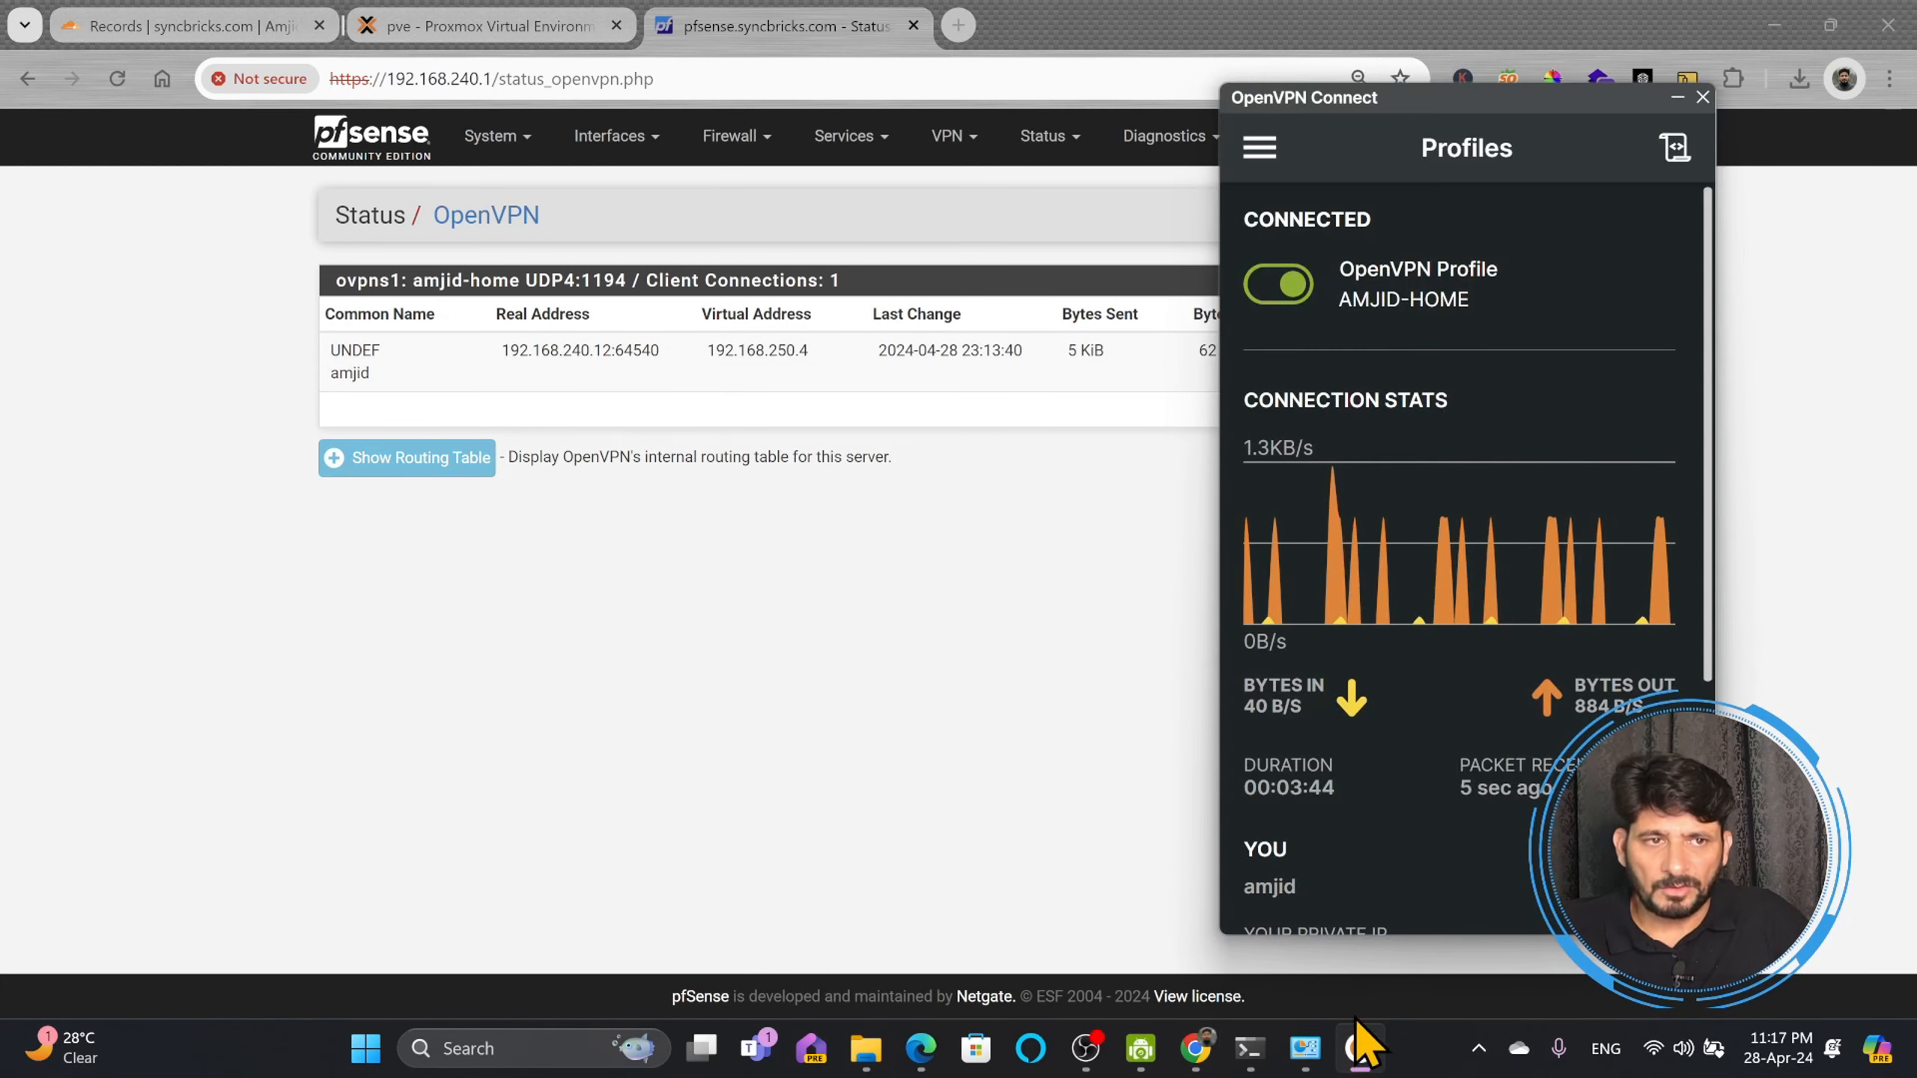
{"action": "left_click", "coordinate": [1283, 289]}
{"action": "left_click", "coordinate": [1356, 629]}
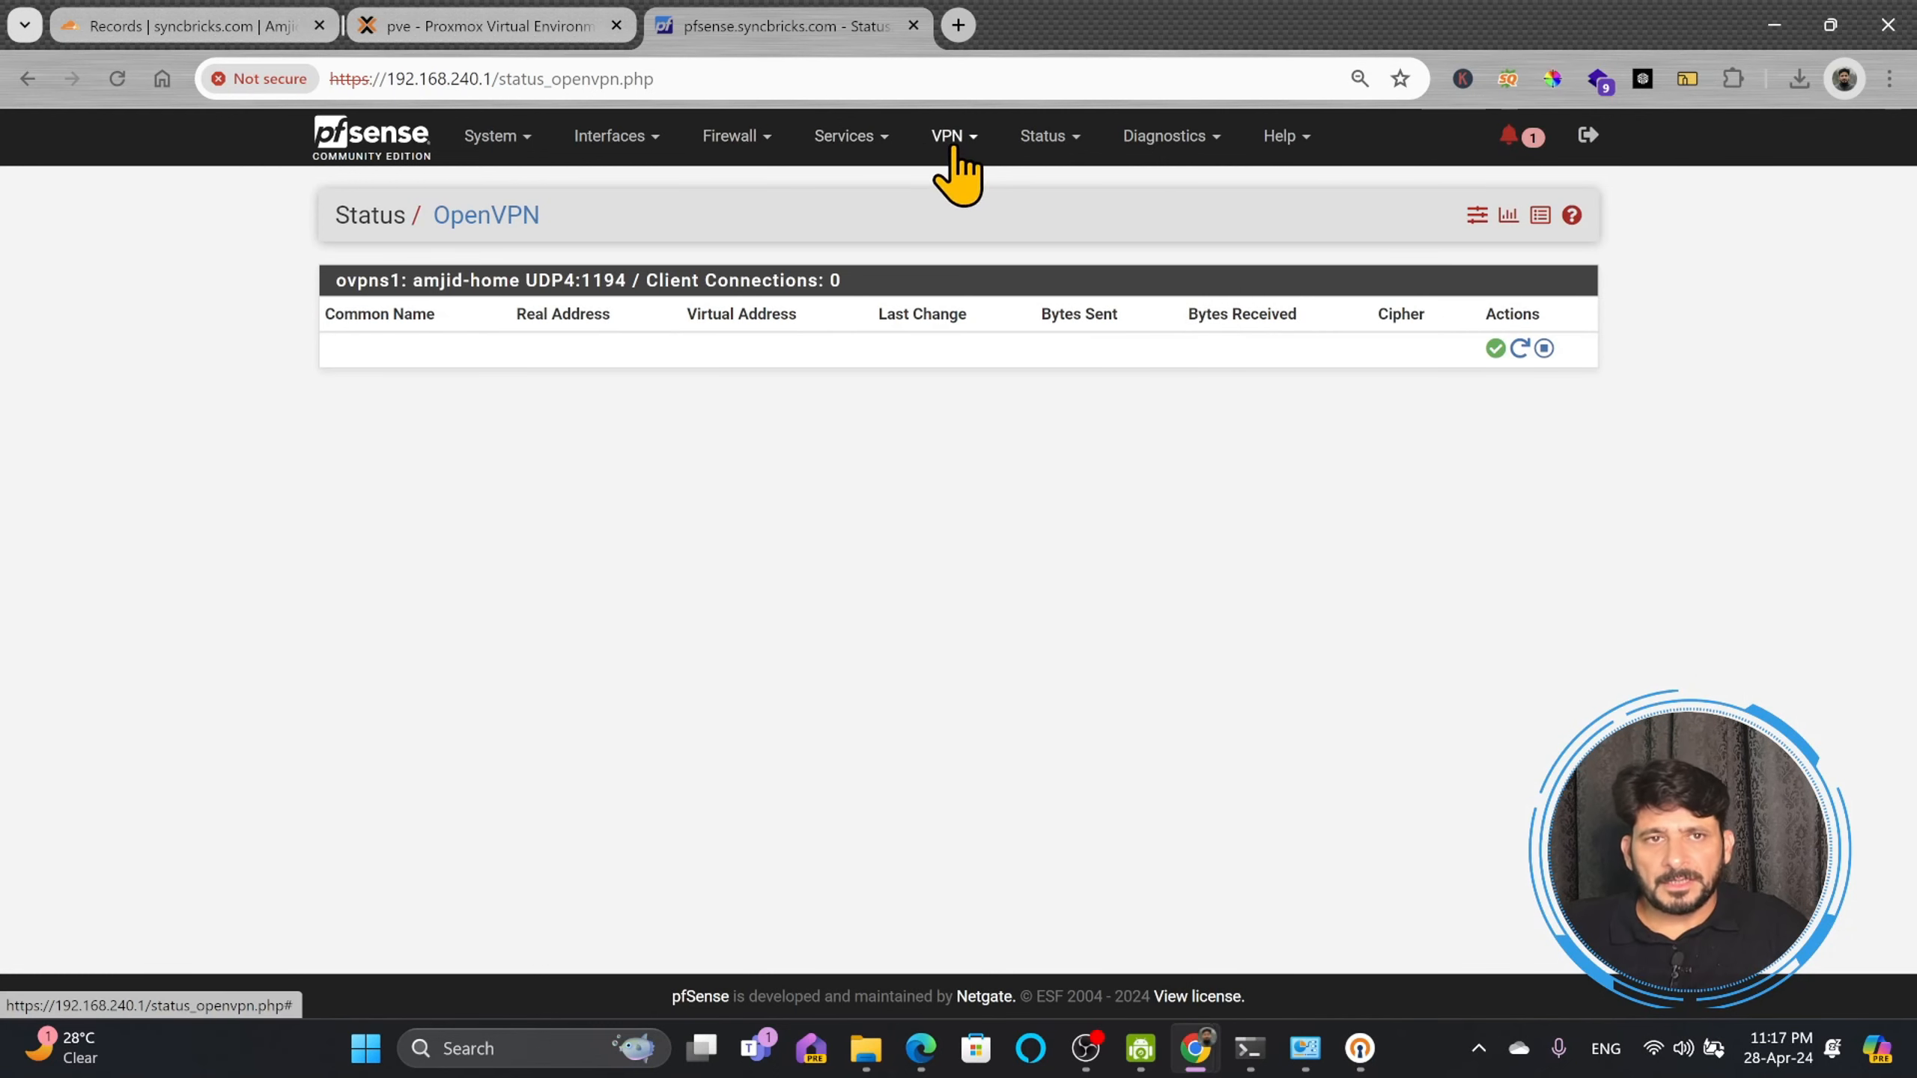
Step: View Interface Assignments, where ovpns1 (amjid-home) is listed as an available port
{"action": "left_click", "coordinate": [650, 139]}
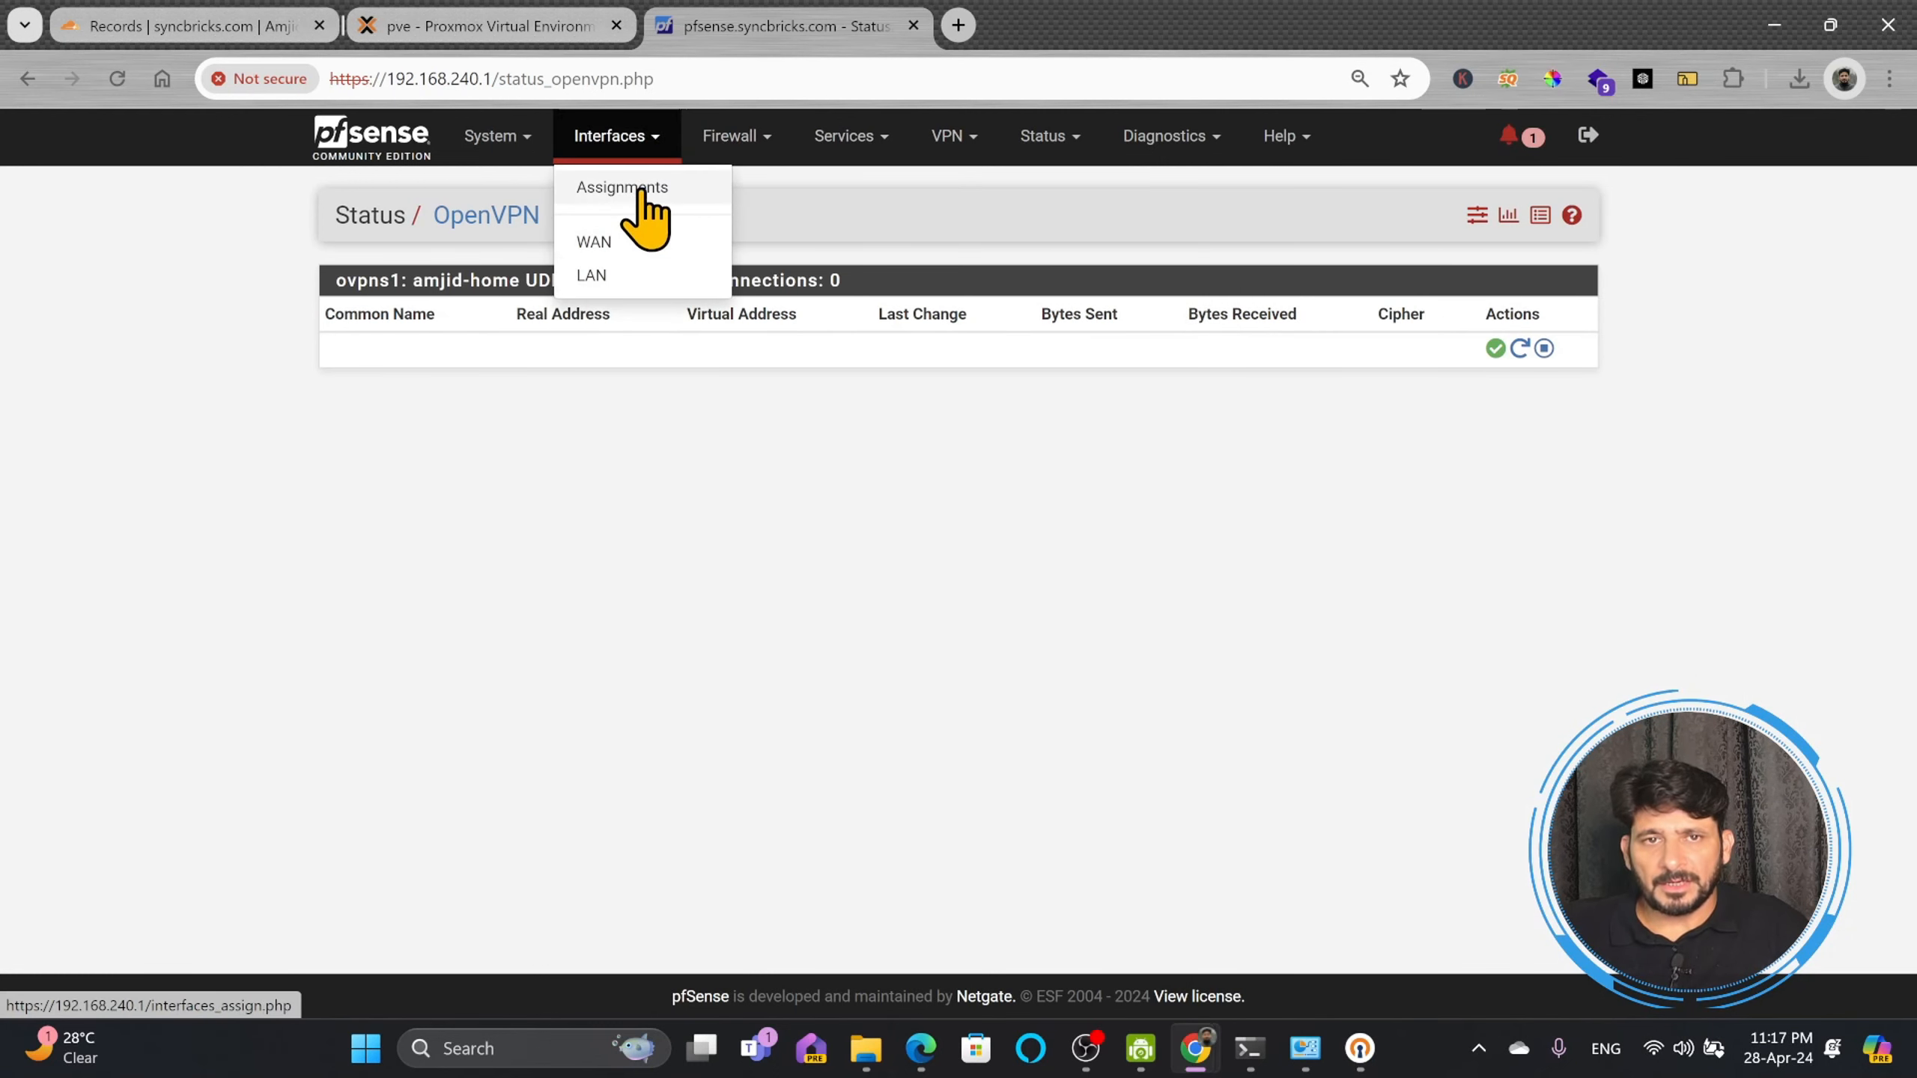
{"action": "left_click", "coordinate": [641, 189]}
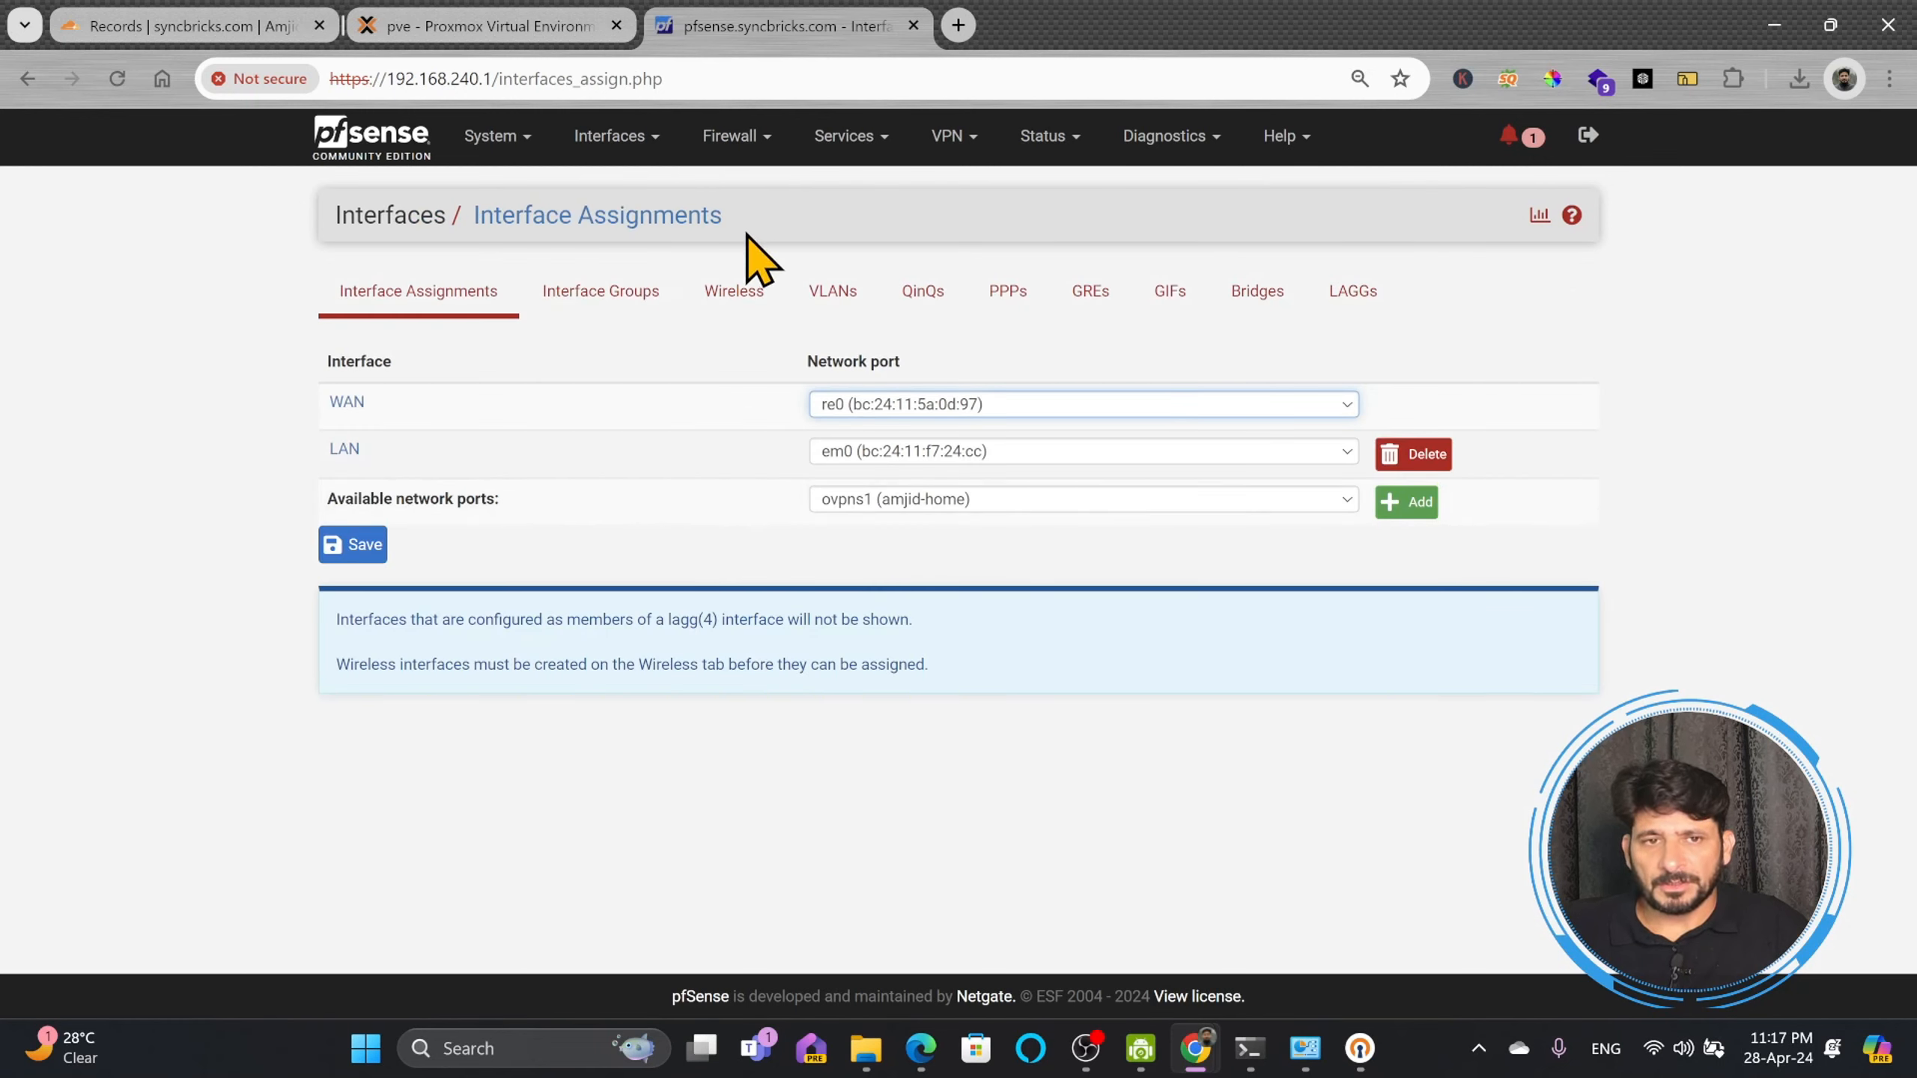
{"action": "left_click", "coordinate": [734, 138]}
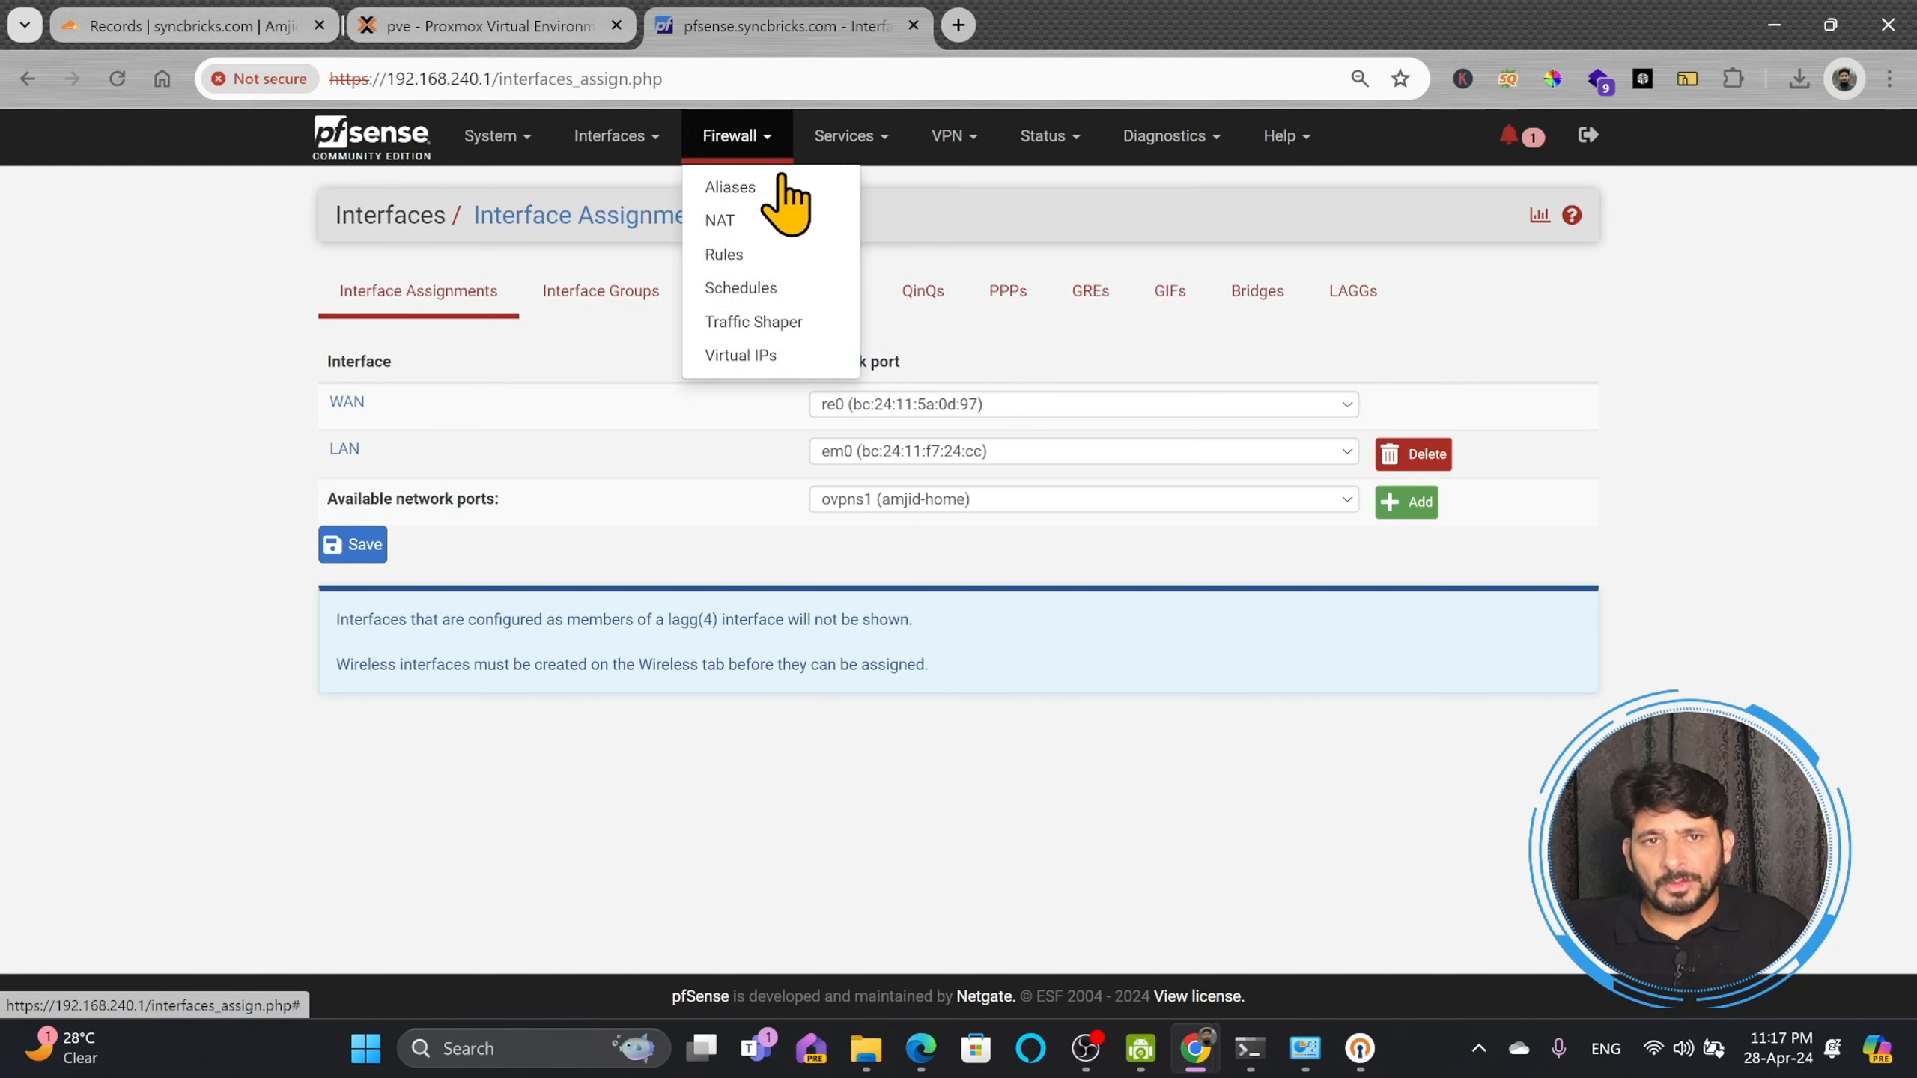
Step: Set the OpenVPN firewall rule's source network to 192.168.250.0/24 and apply the changes
{"action": "left_click", "coordinate": [796, 266]}
{"action": "left_click", "coordinate": [629, 295]}
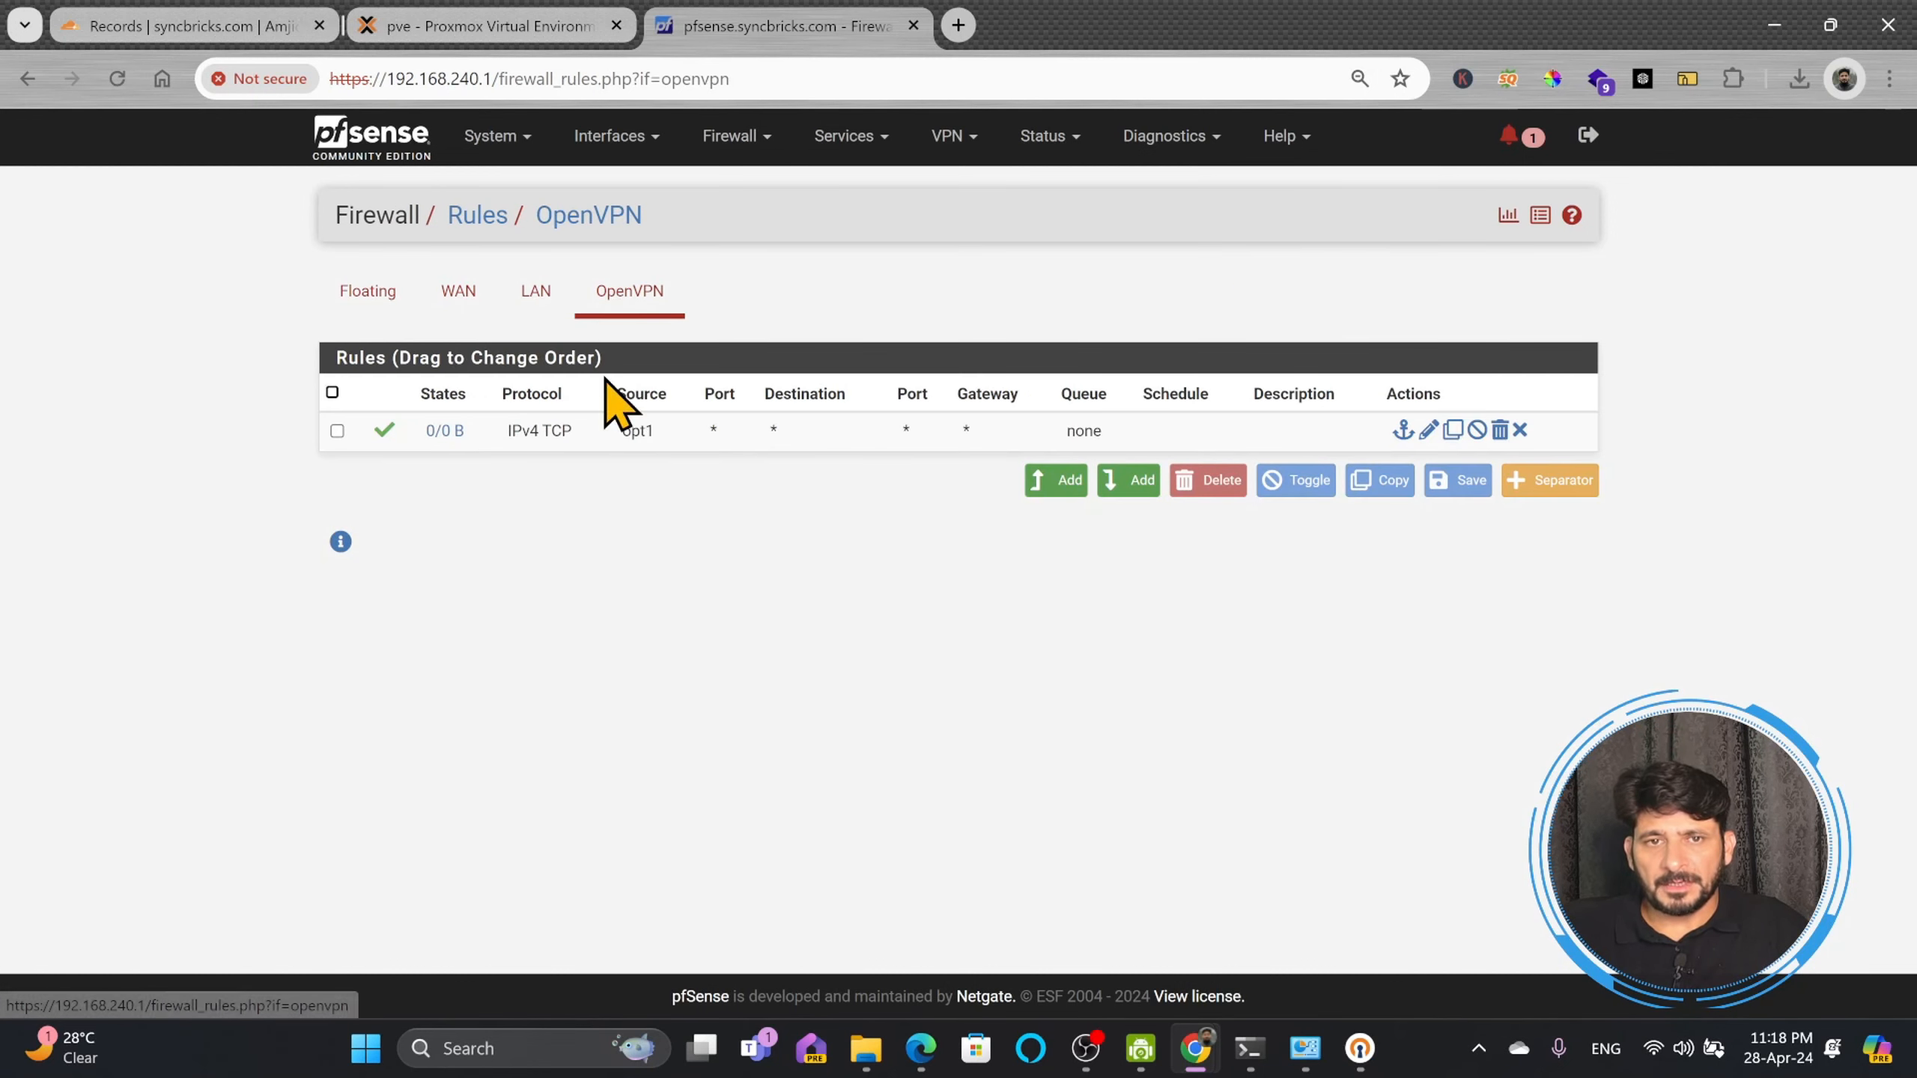
{"action": "left_click", "coordinate": [1427, 432]}
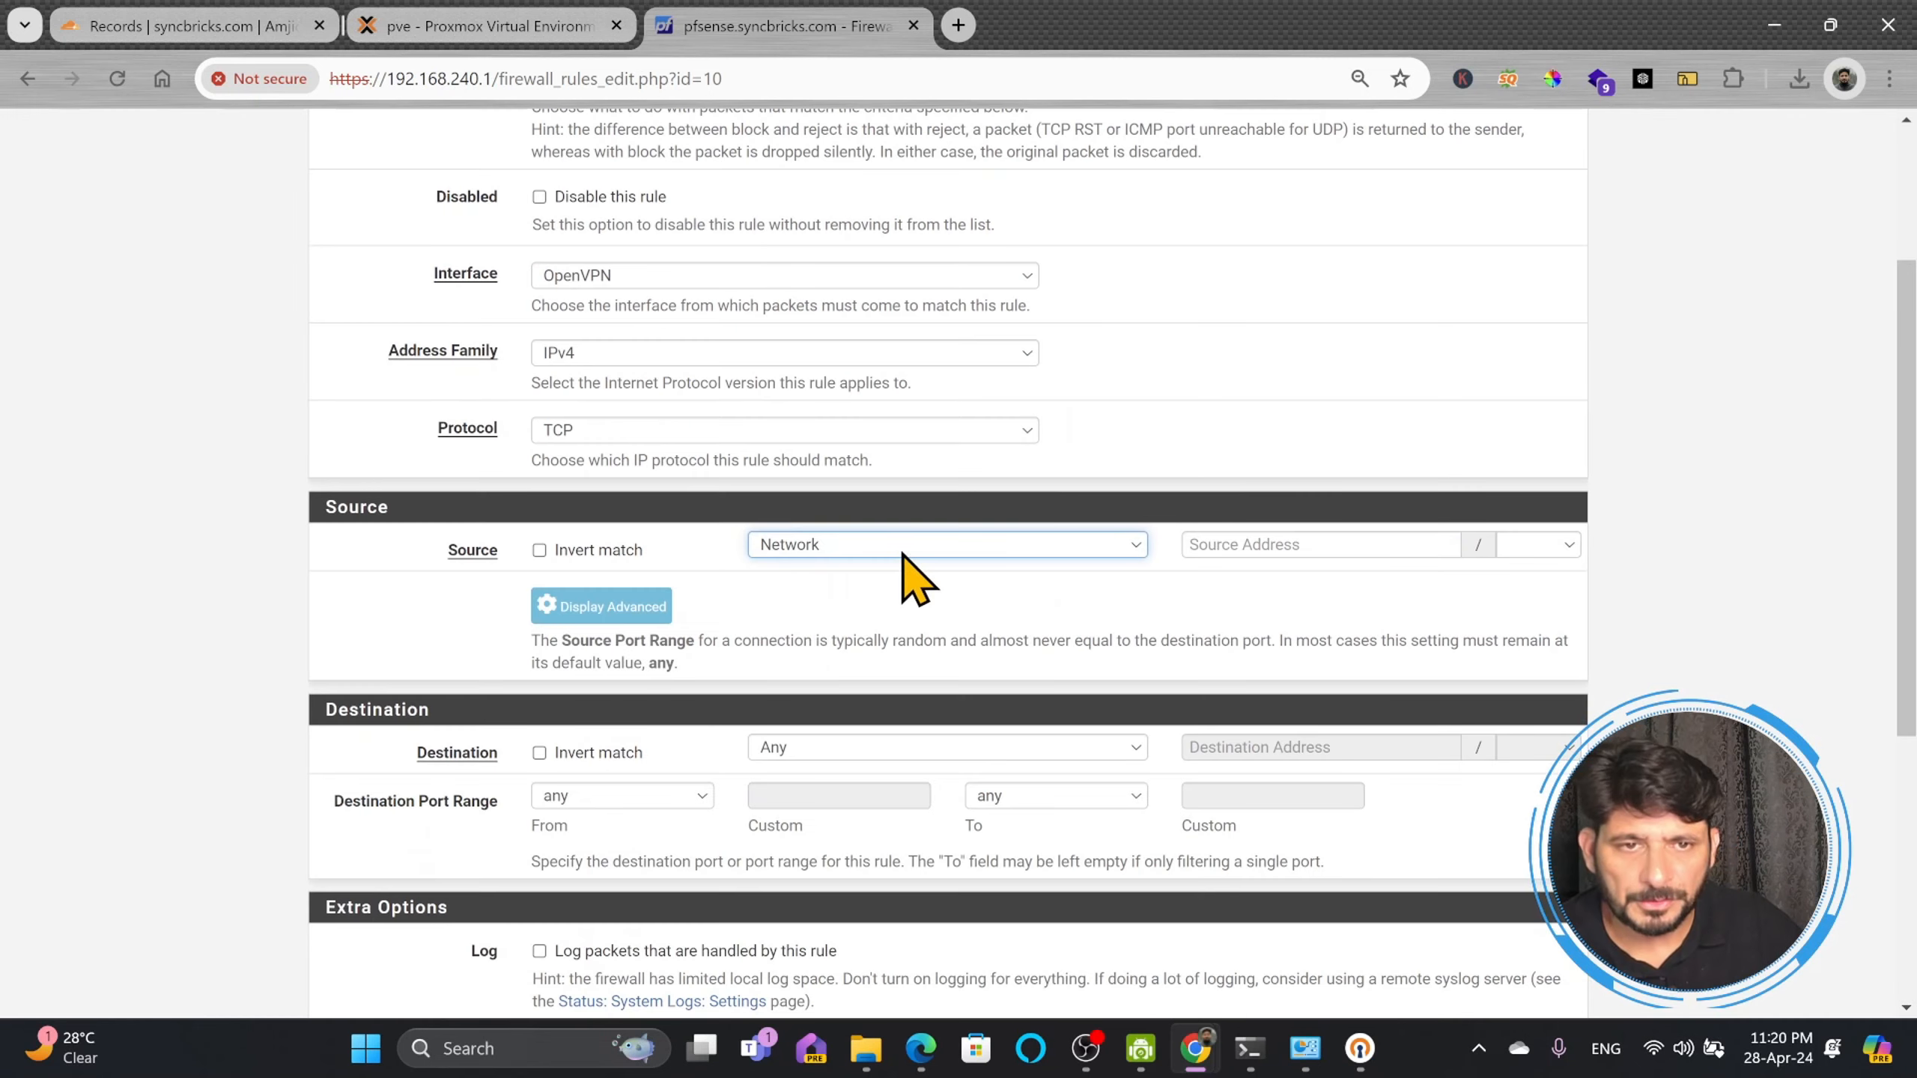
{"action": "left_click", "coordinate": [1315, 541]}
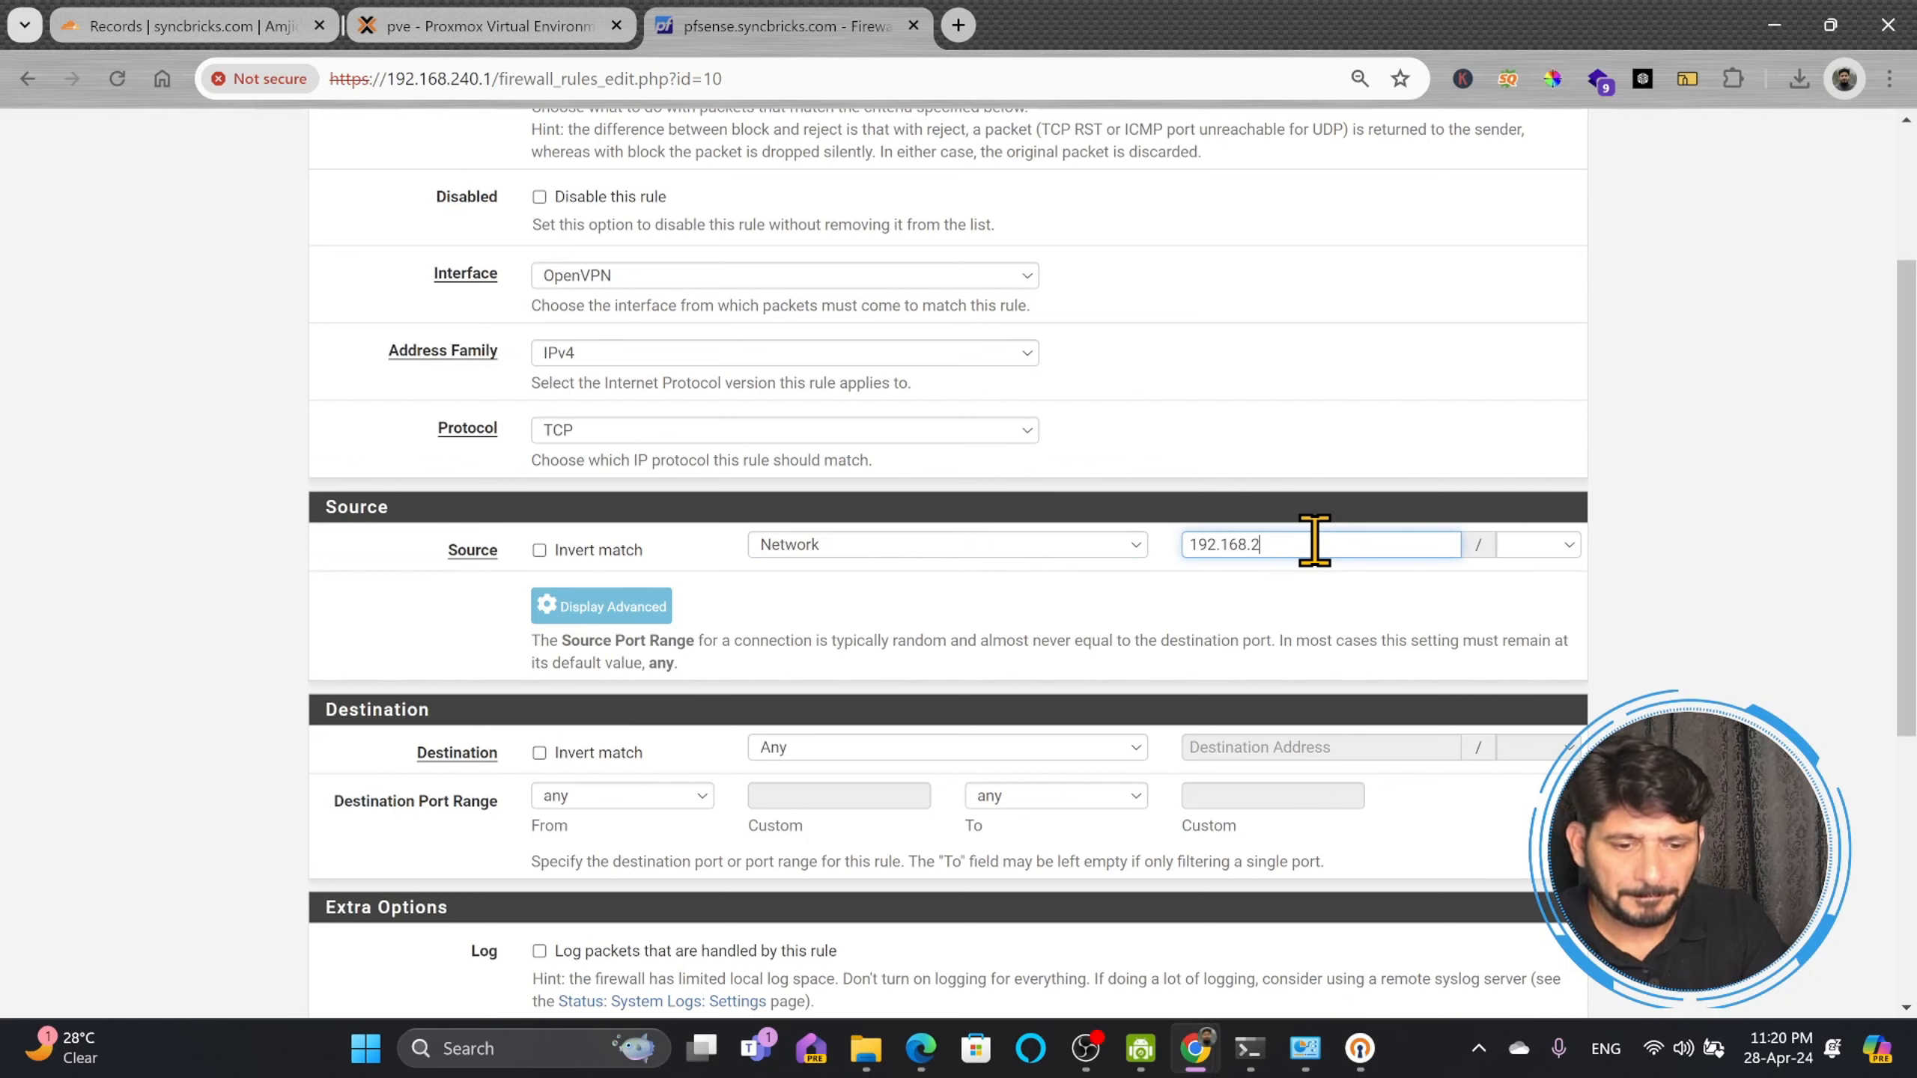
{"action": "key", "text": "Tab"}
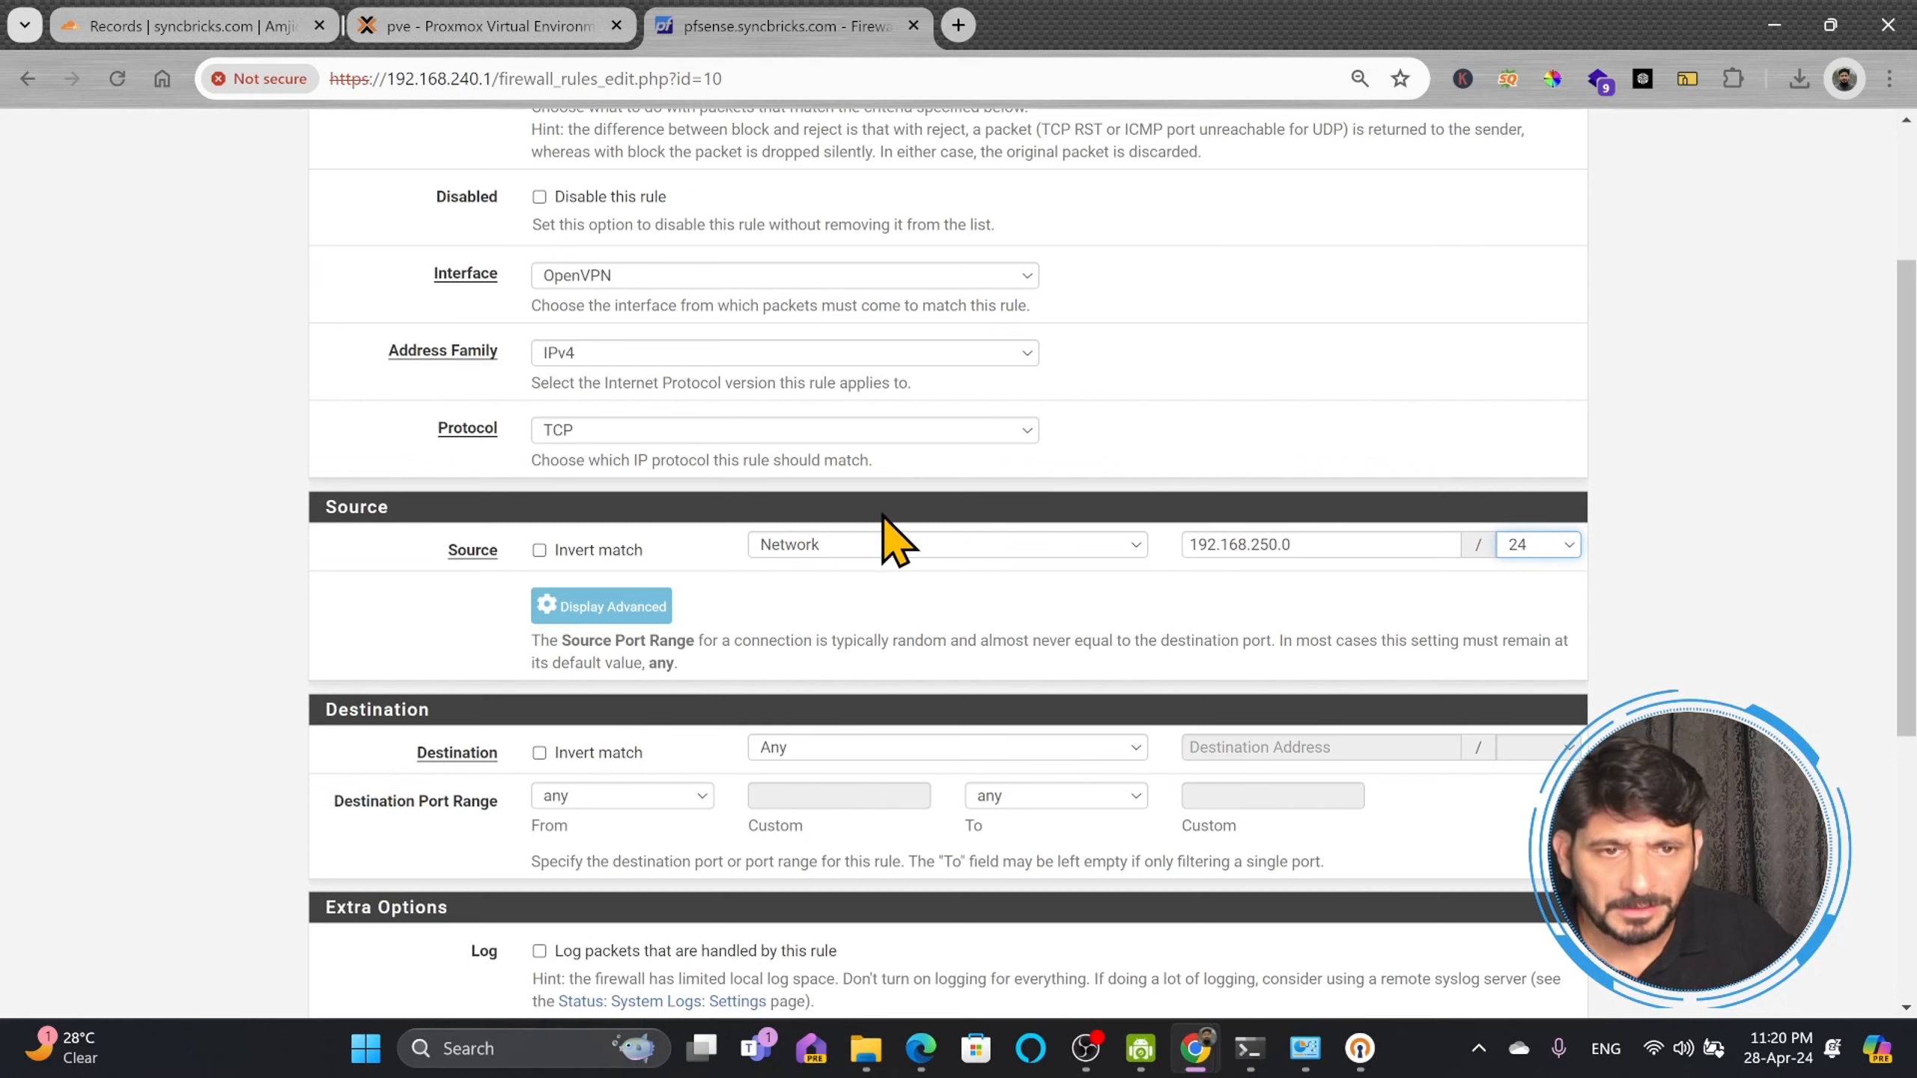
{"action": "scroll", "coordinate": [883, 540], "scroll_direction": "down", "scroll_amount": 3}
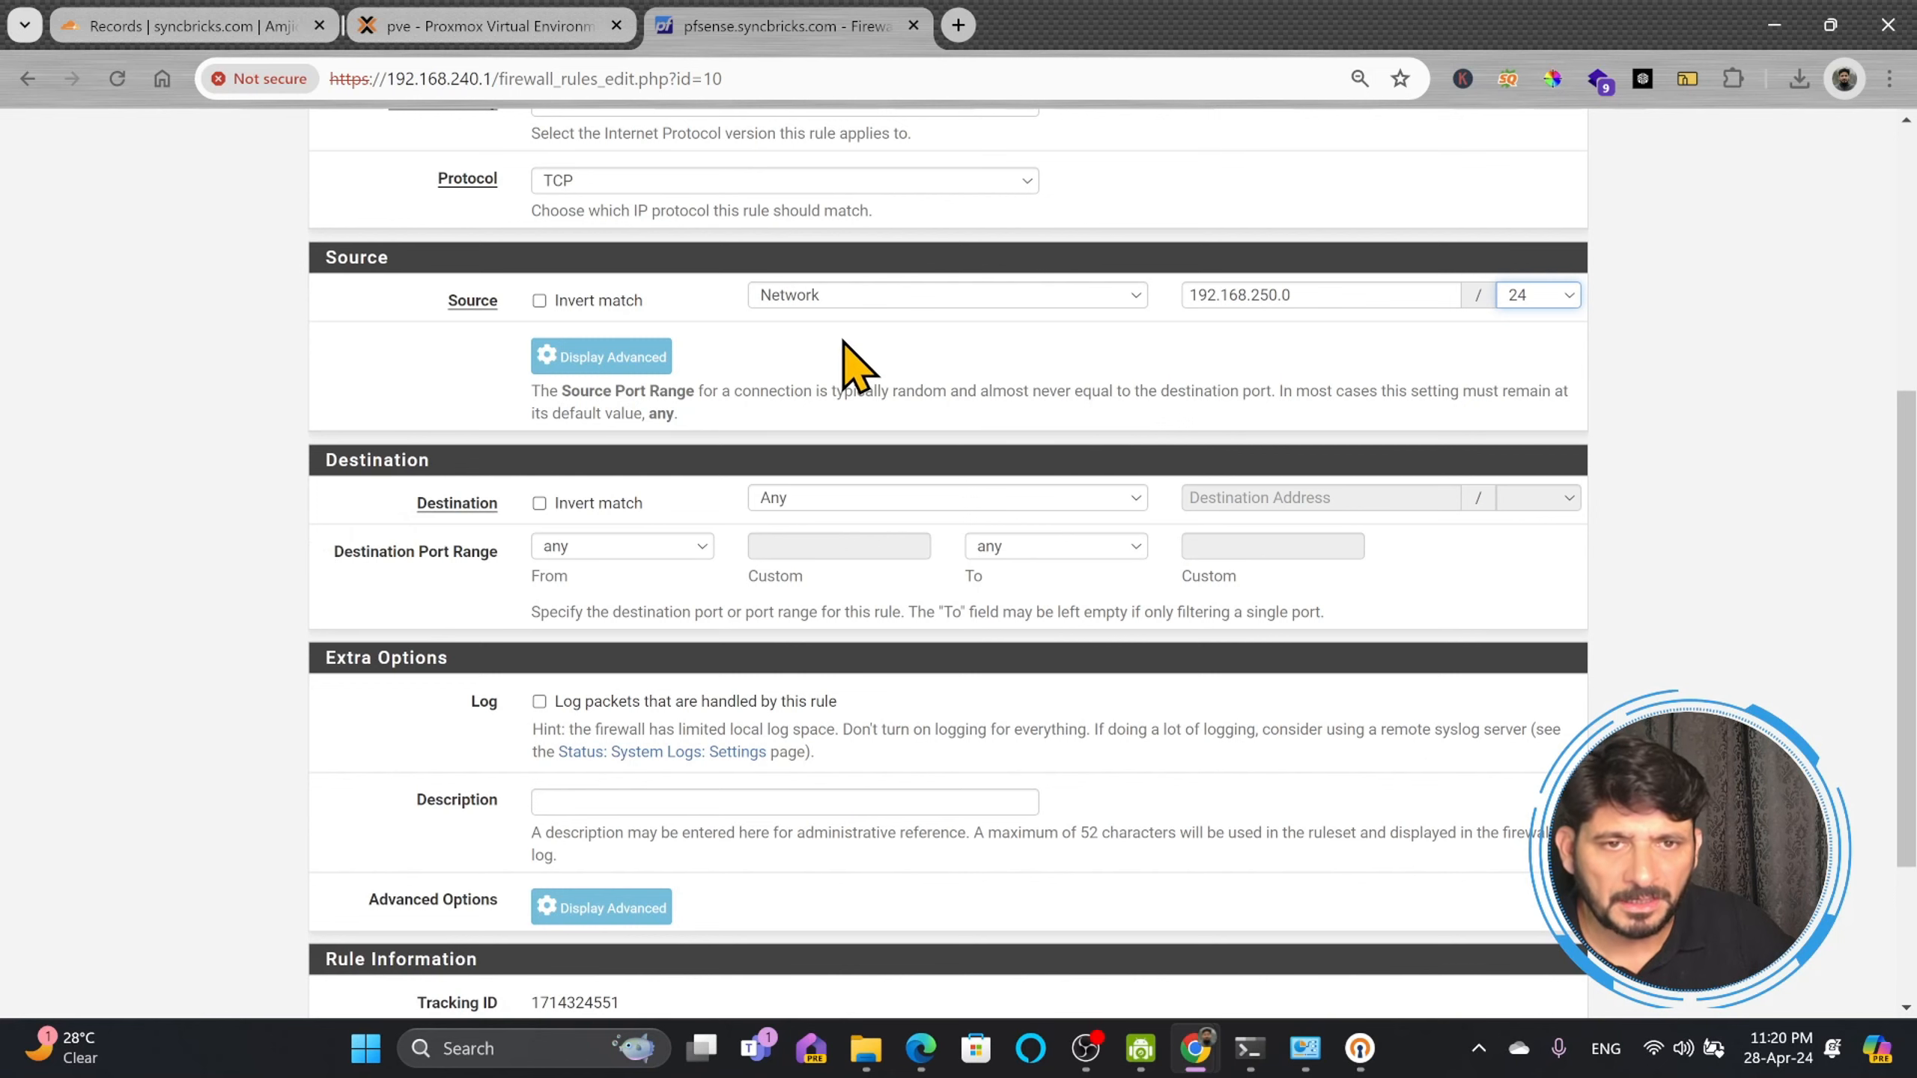
{"action": "scroll", "coordinate": [871, 370], "scroll_direction": "down", "scroll_amount": 2}
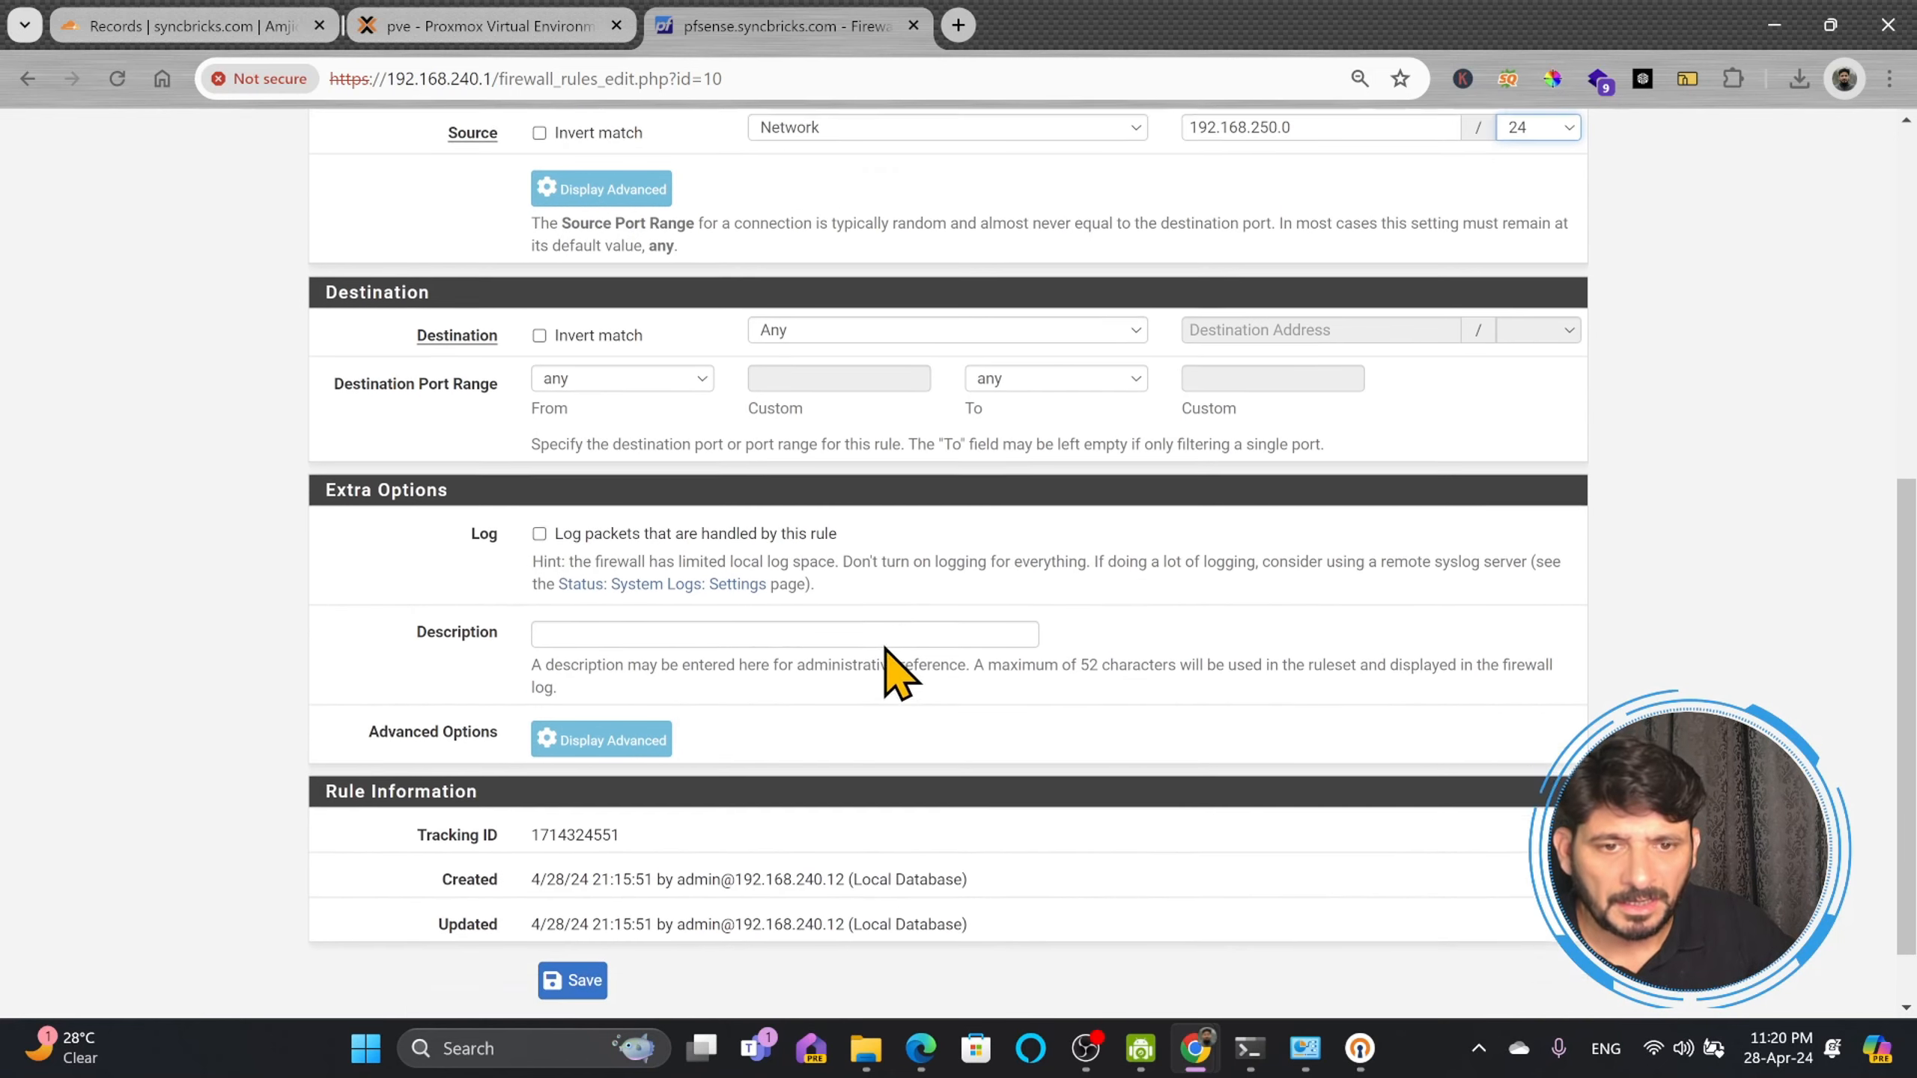
{"action": "scroll", "coordinate": [755, 755], "scroll_direction": "down", "scroll_amount": 2}
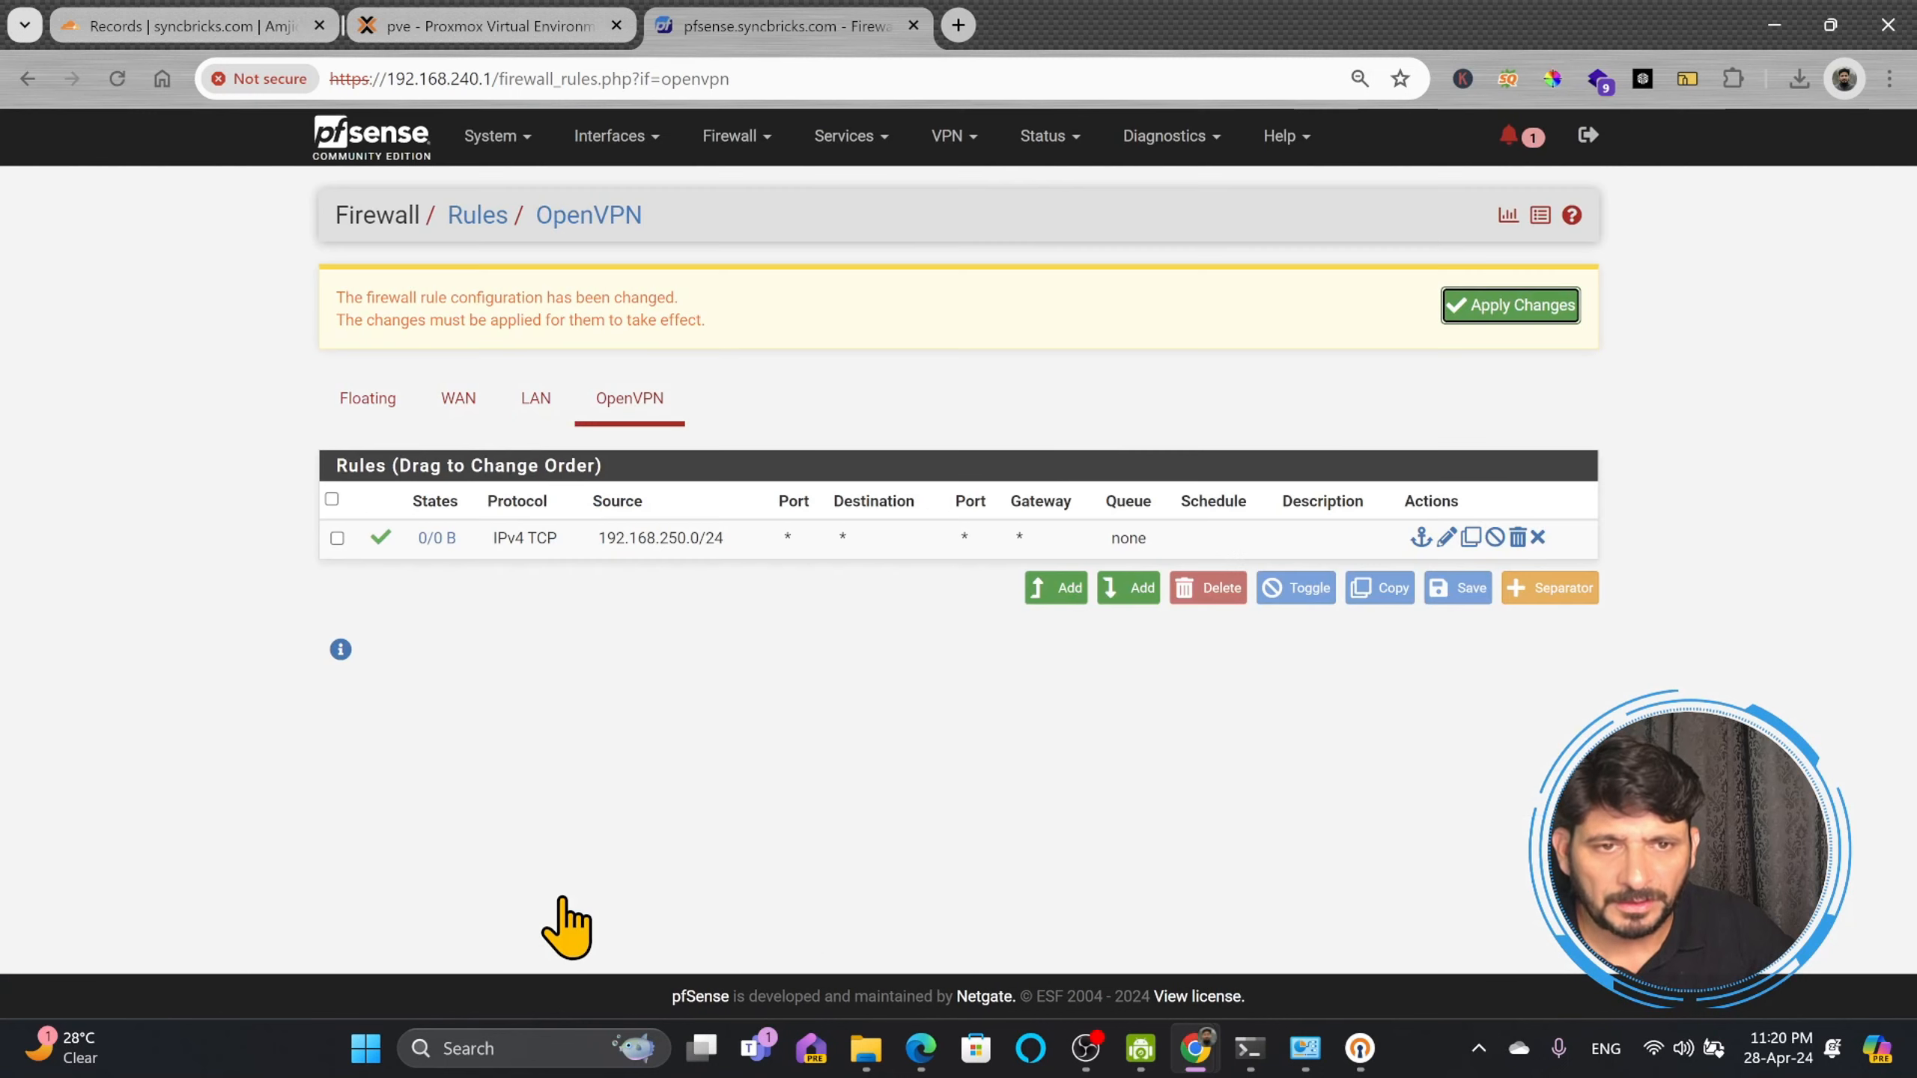
{"action": "left_click", "coordinate": [1491, 309]}
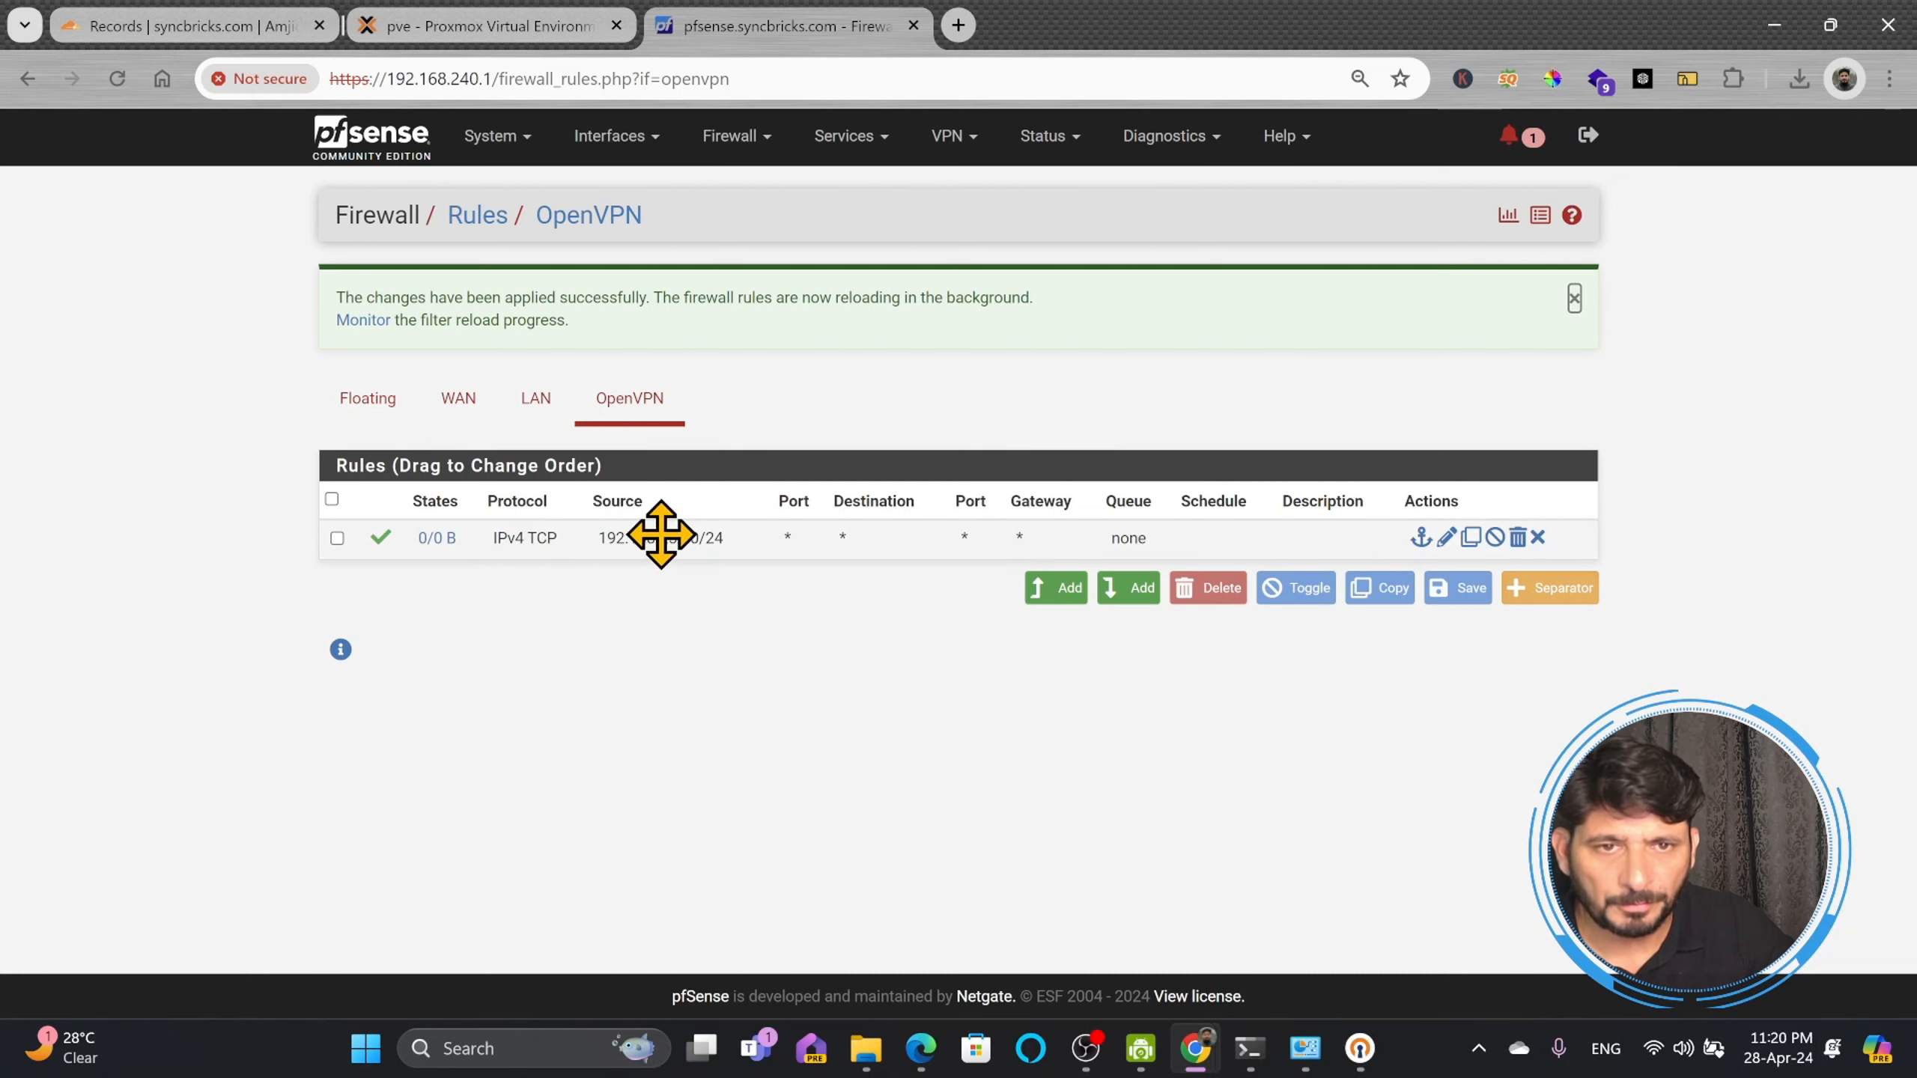
Step: Change the OpenVPN rule's protocol to Any, save, and apply
{"action": "left_click", "coordinate": [1465, 540]}
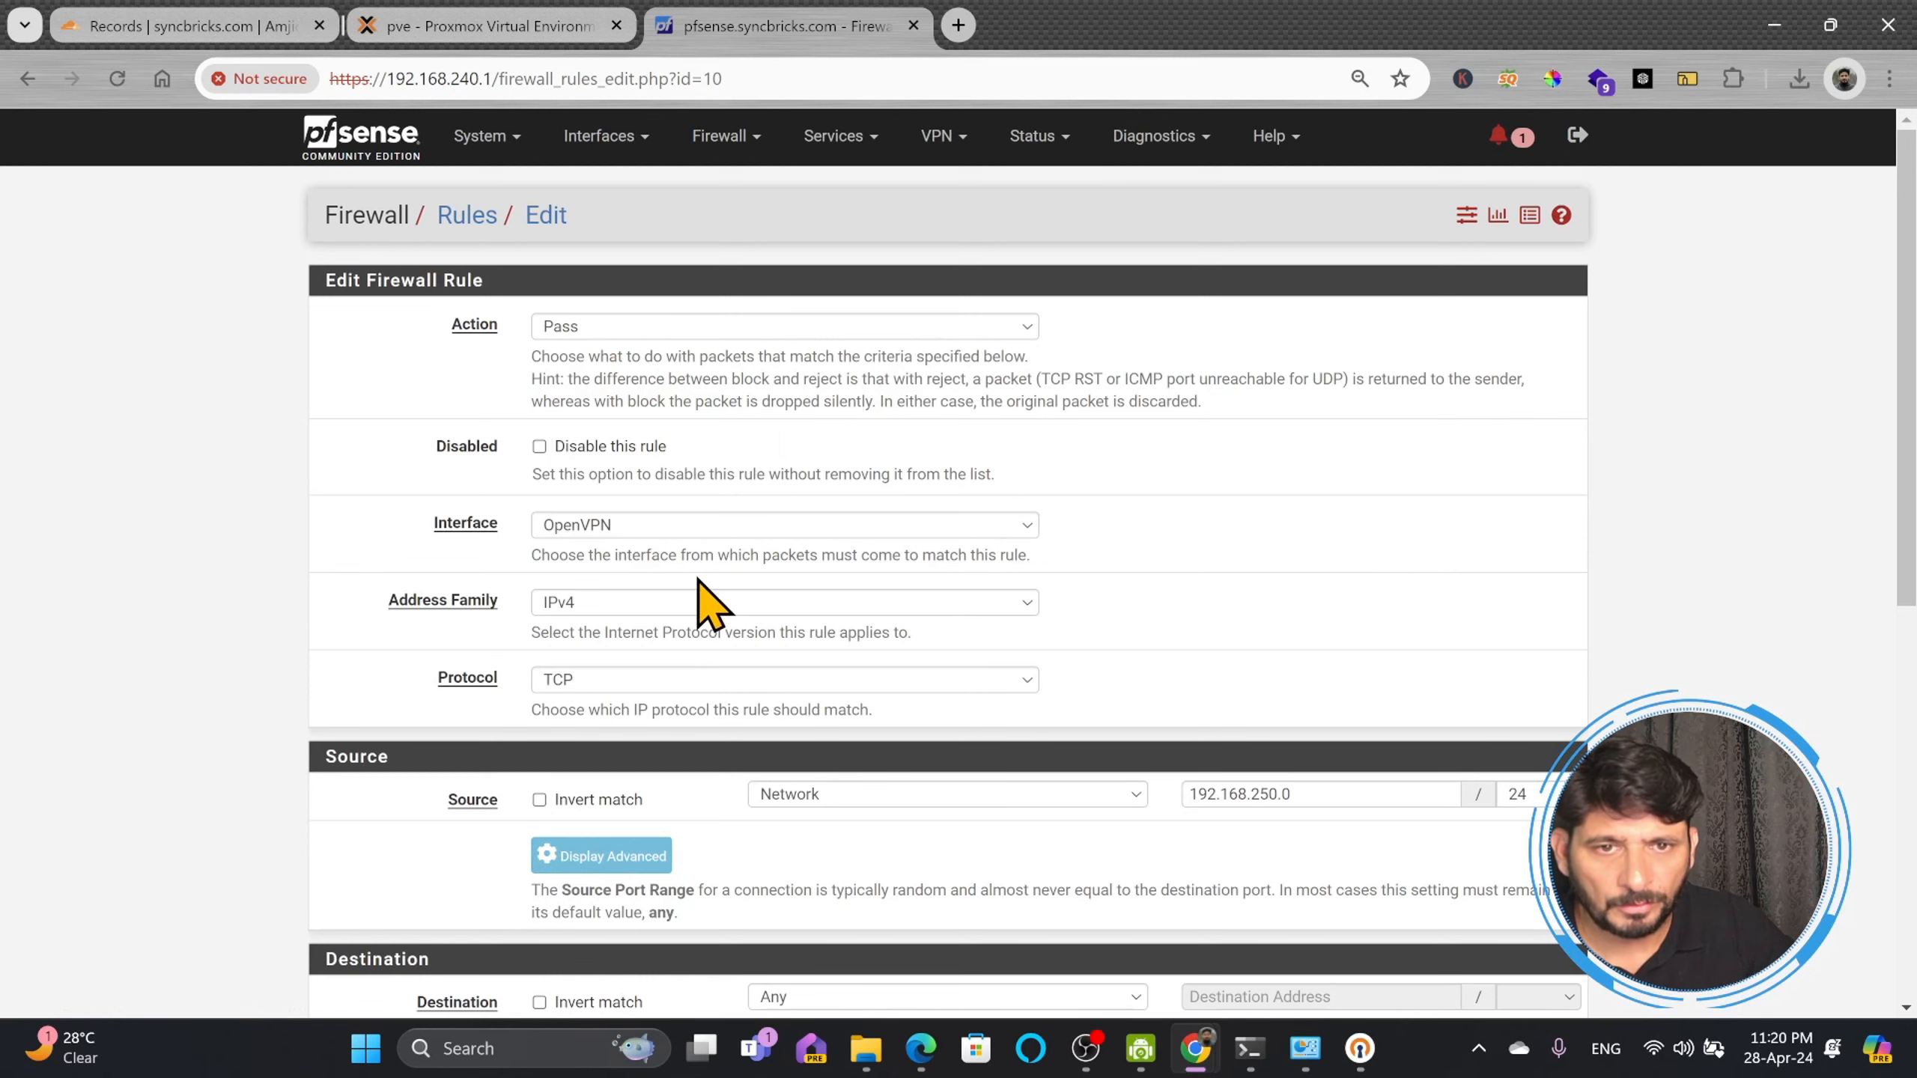
{"action": "left_click", "coordinate": [649, 680]}
{"action": "scroll", "coordinate": [819, 629], "scroll_direction": "down", "scroll_amount": 5}
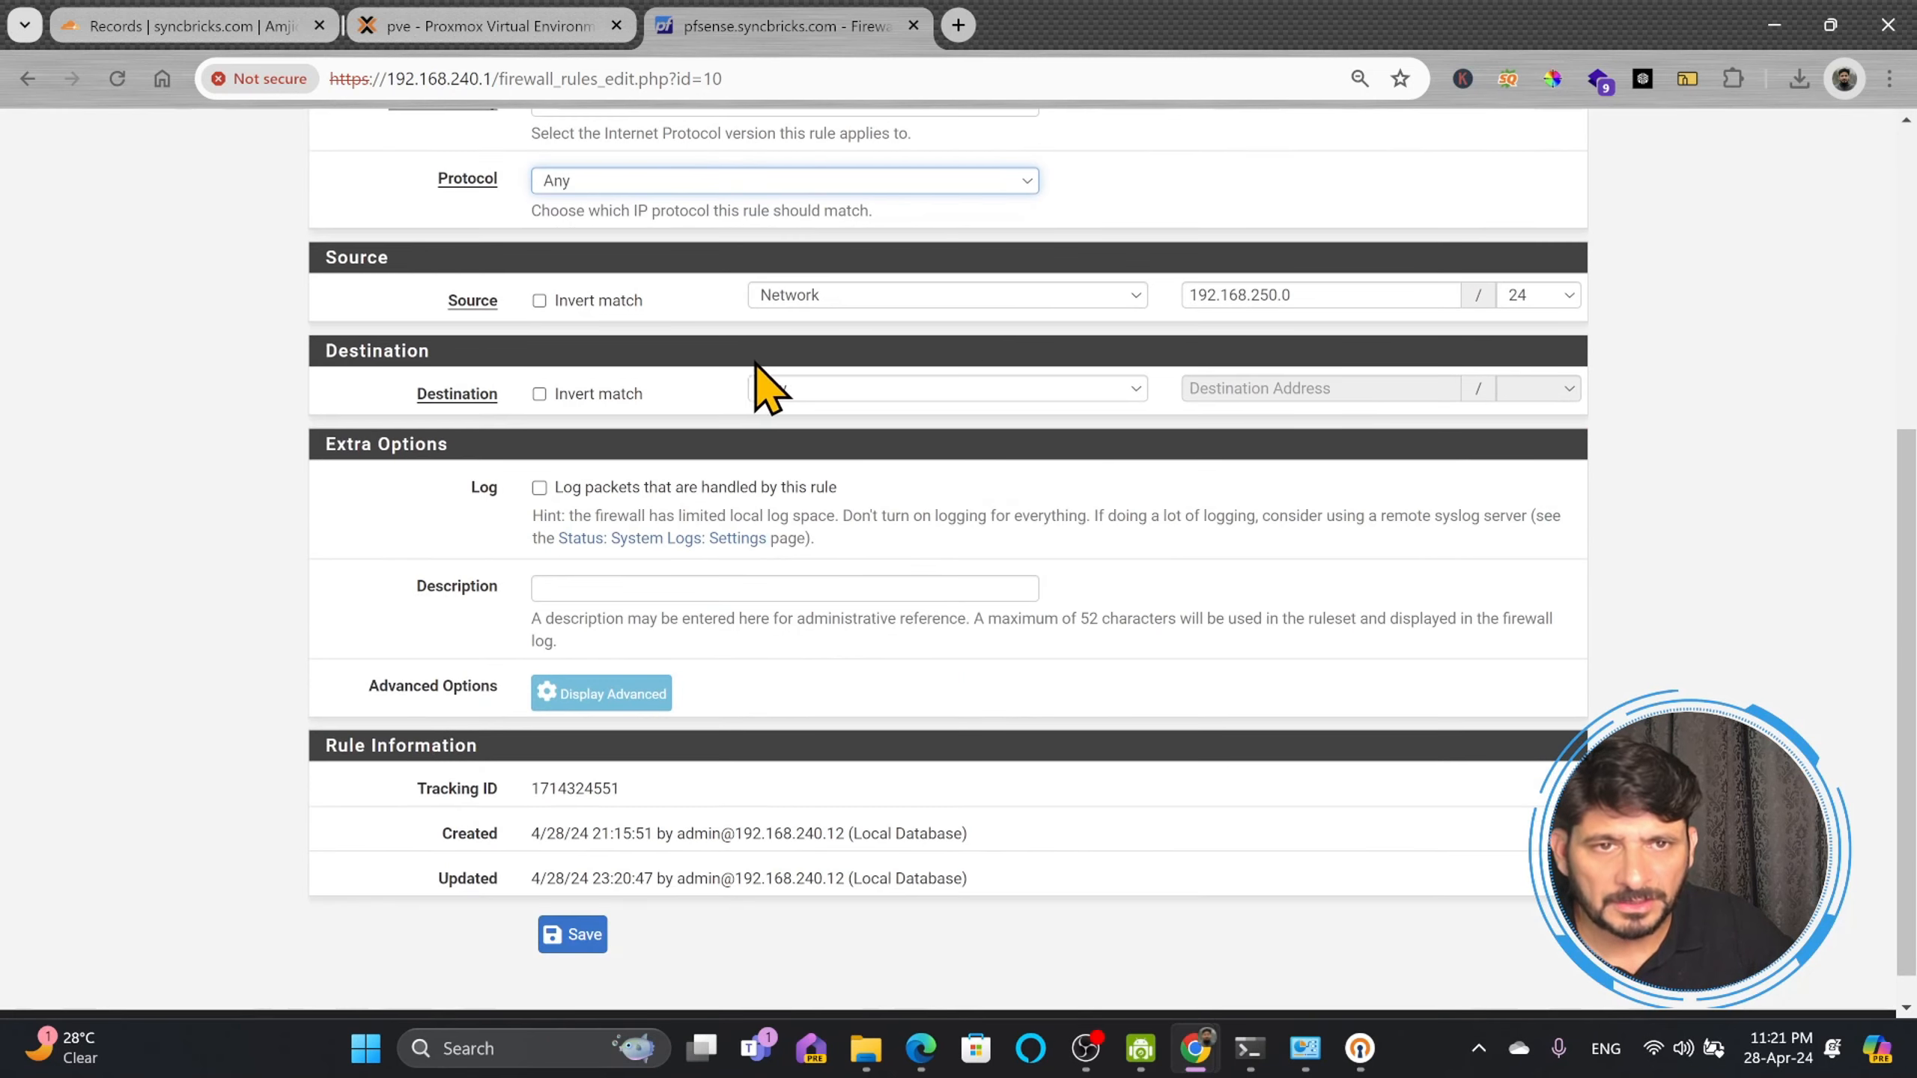
{"action": "scroll", "coordinate": [755, 381], "scroll_direction": "up", "scroll_amount": 5}
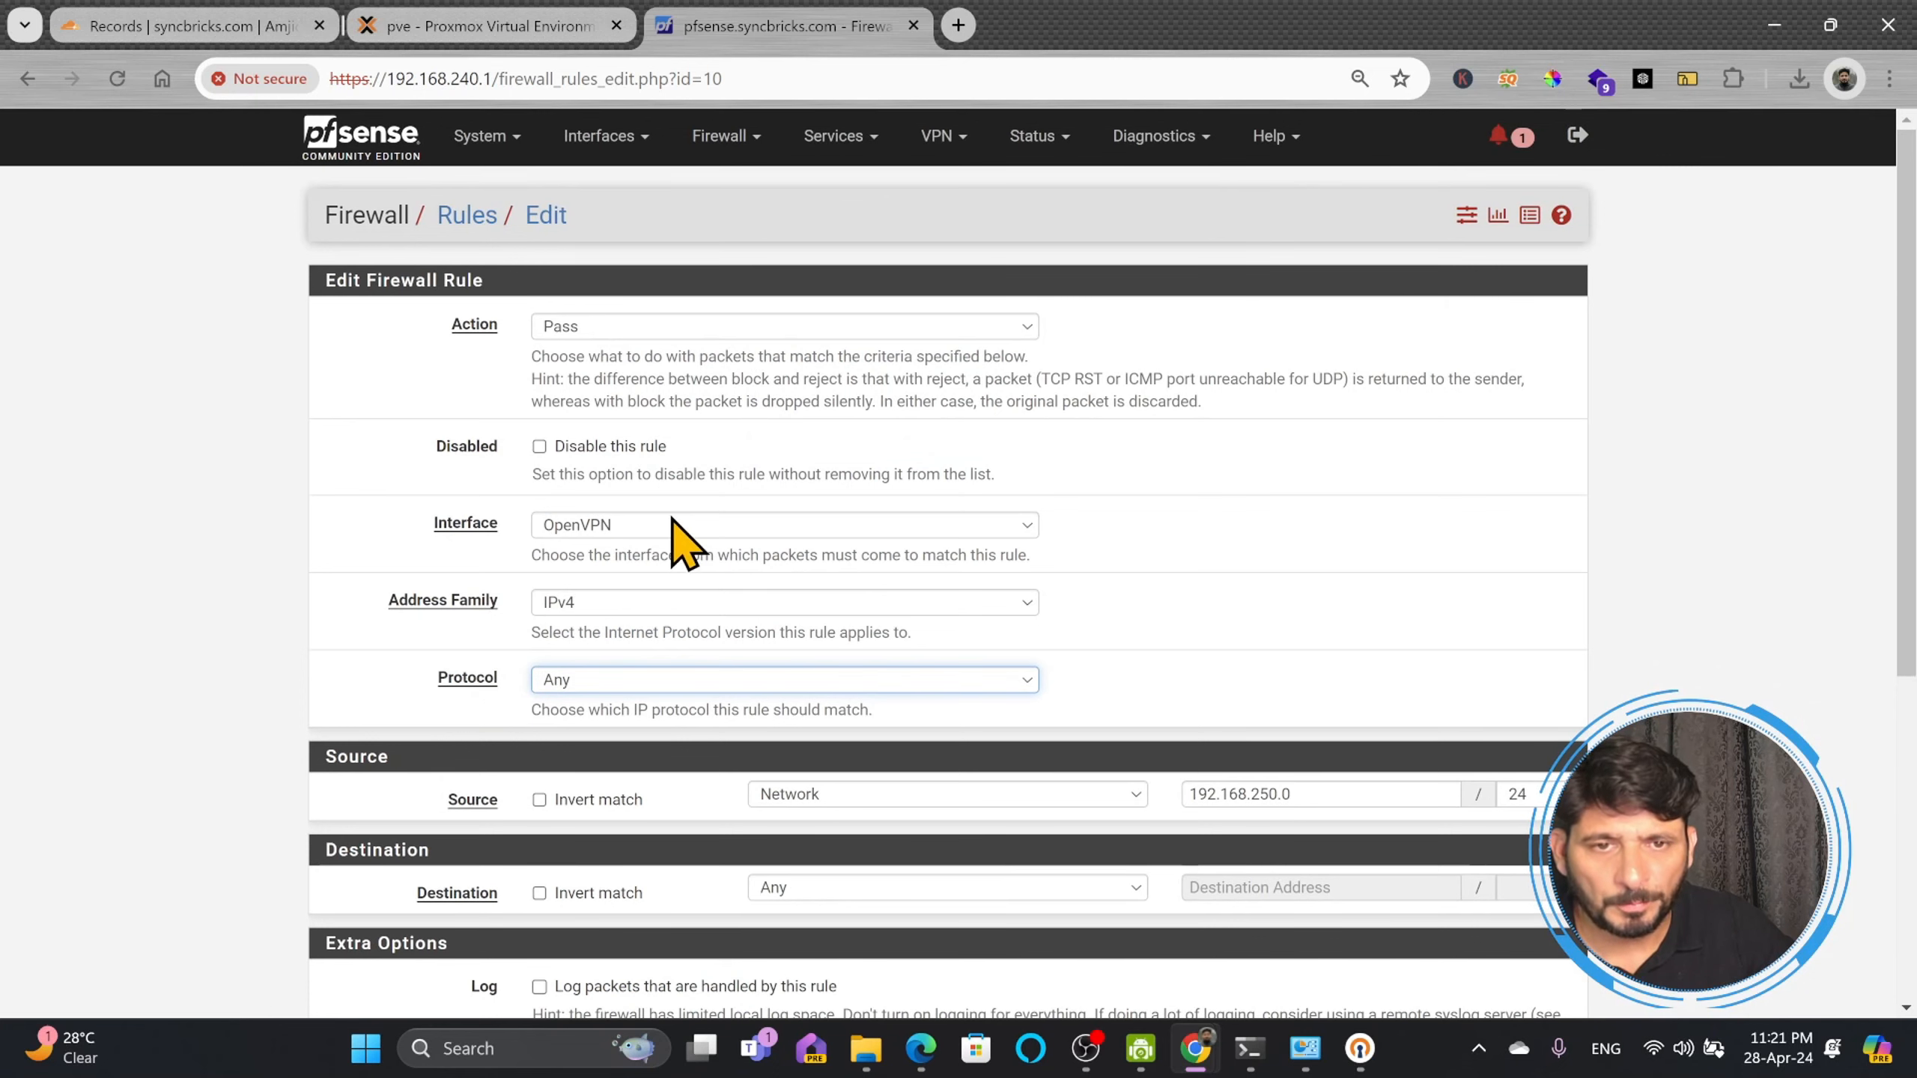
{"action": "scroll", "coordinate": [684, 550], "scroll_direction": "down", "scroll_amount": 5}
{"action": "left_click", "coordinate": [580, 932]}
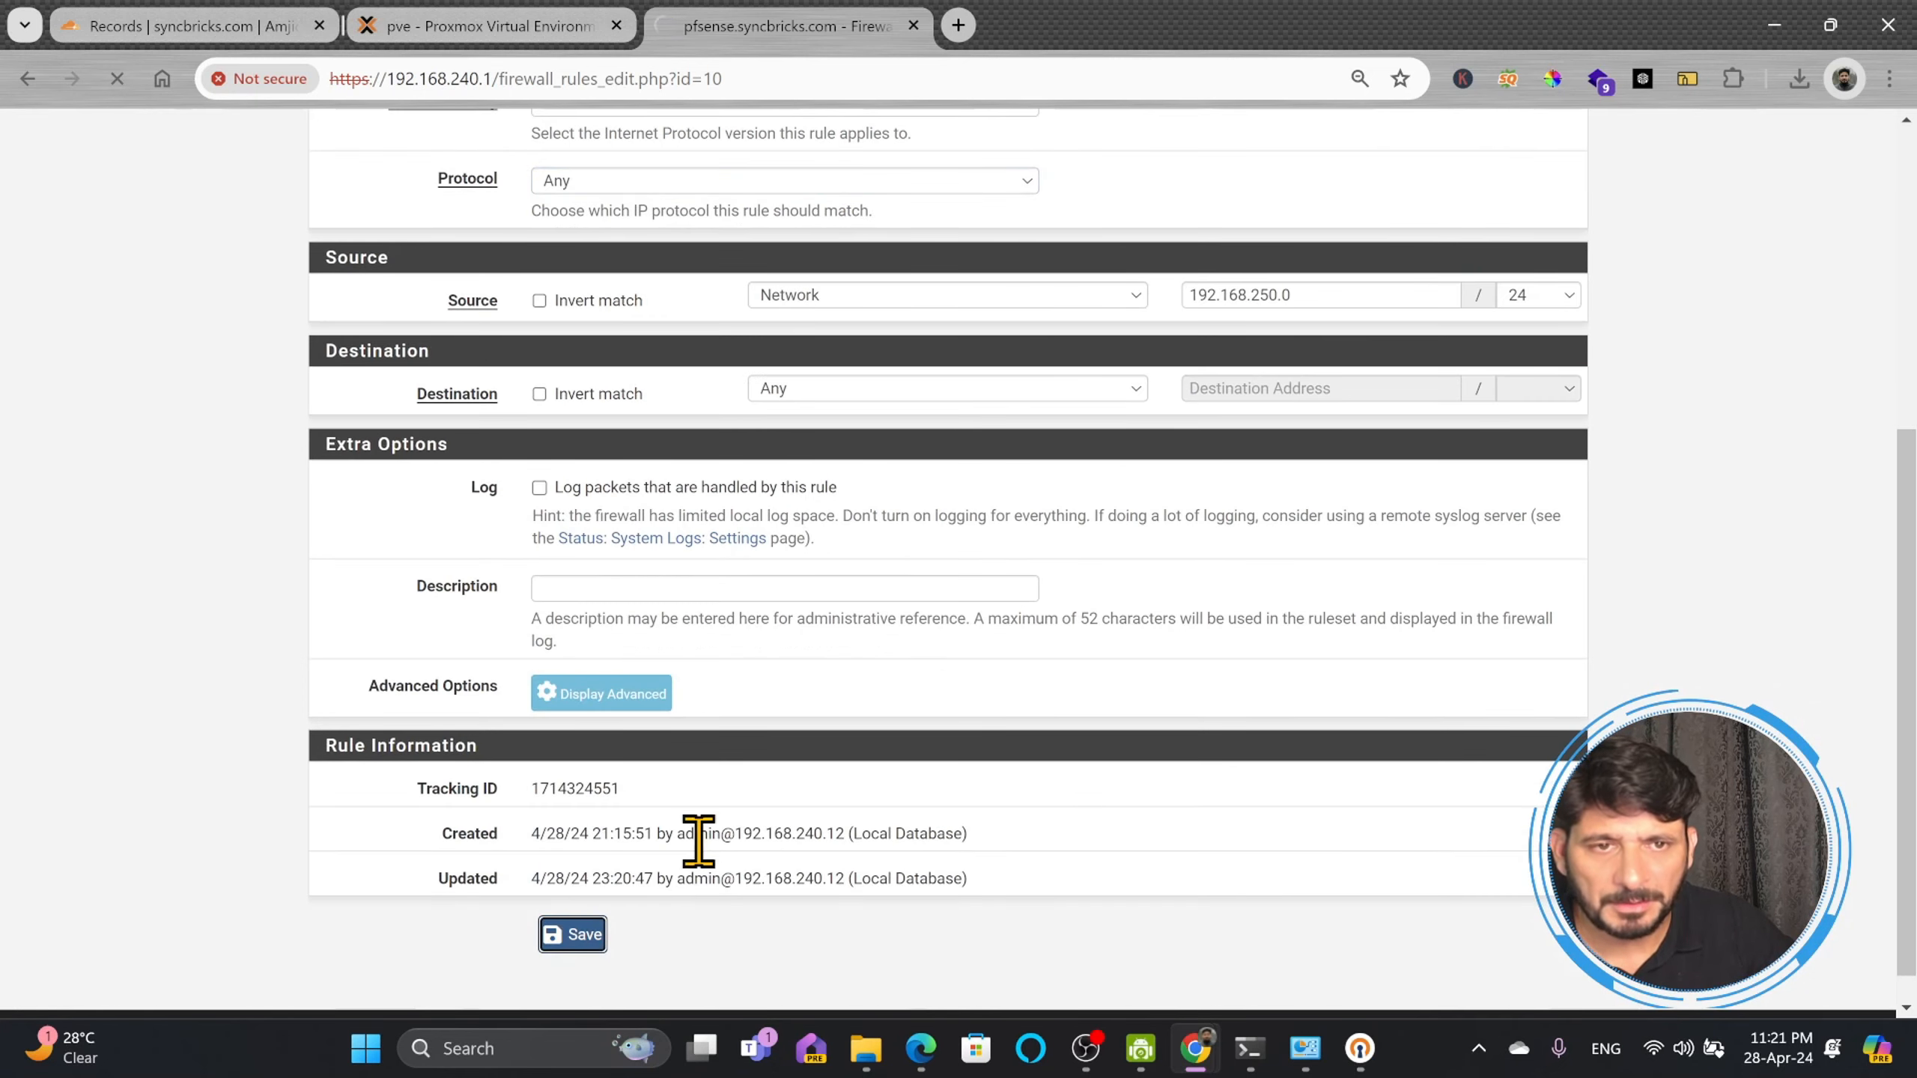
{"action": "left_click", "coordinate": [1483, 310]}
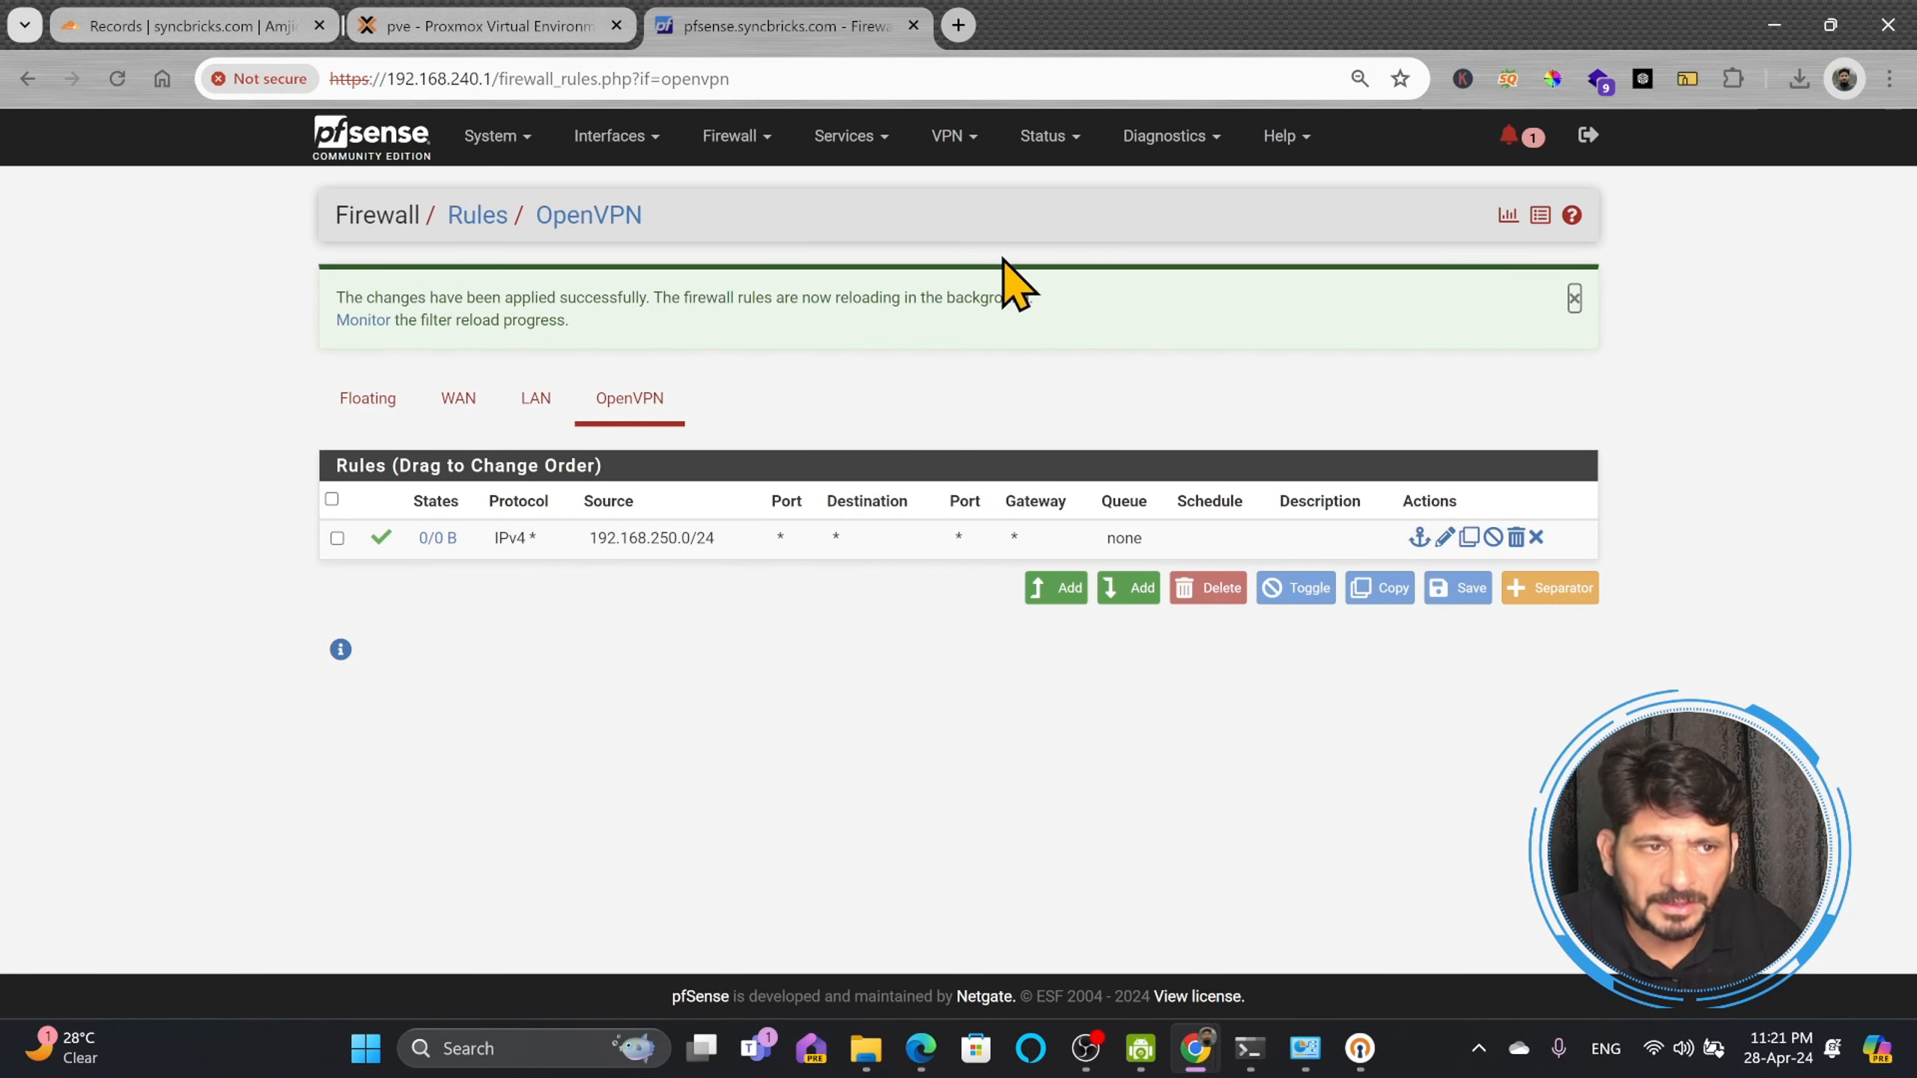
{"action": "left_click", "coordinate": [1361, 1049]}
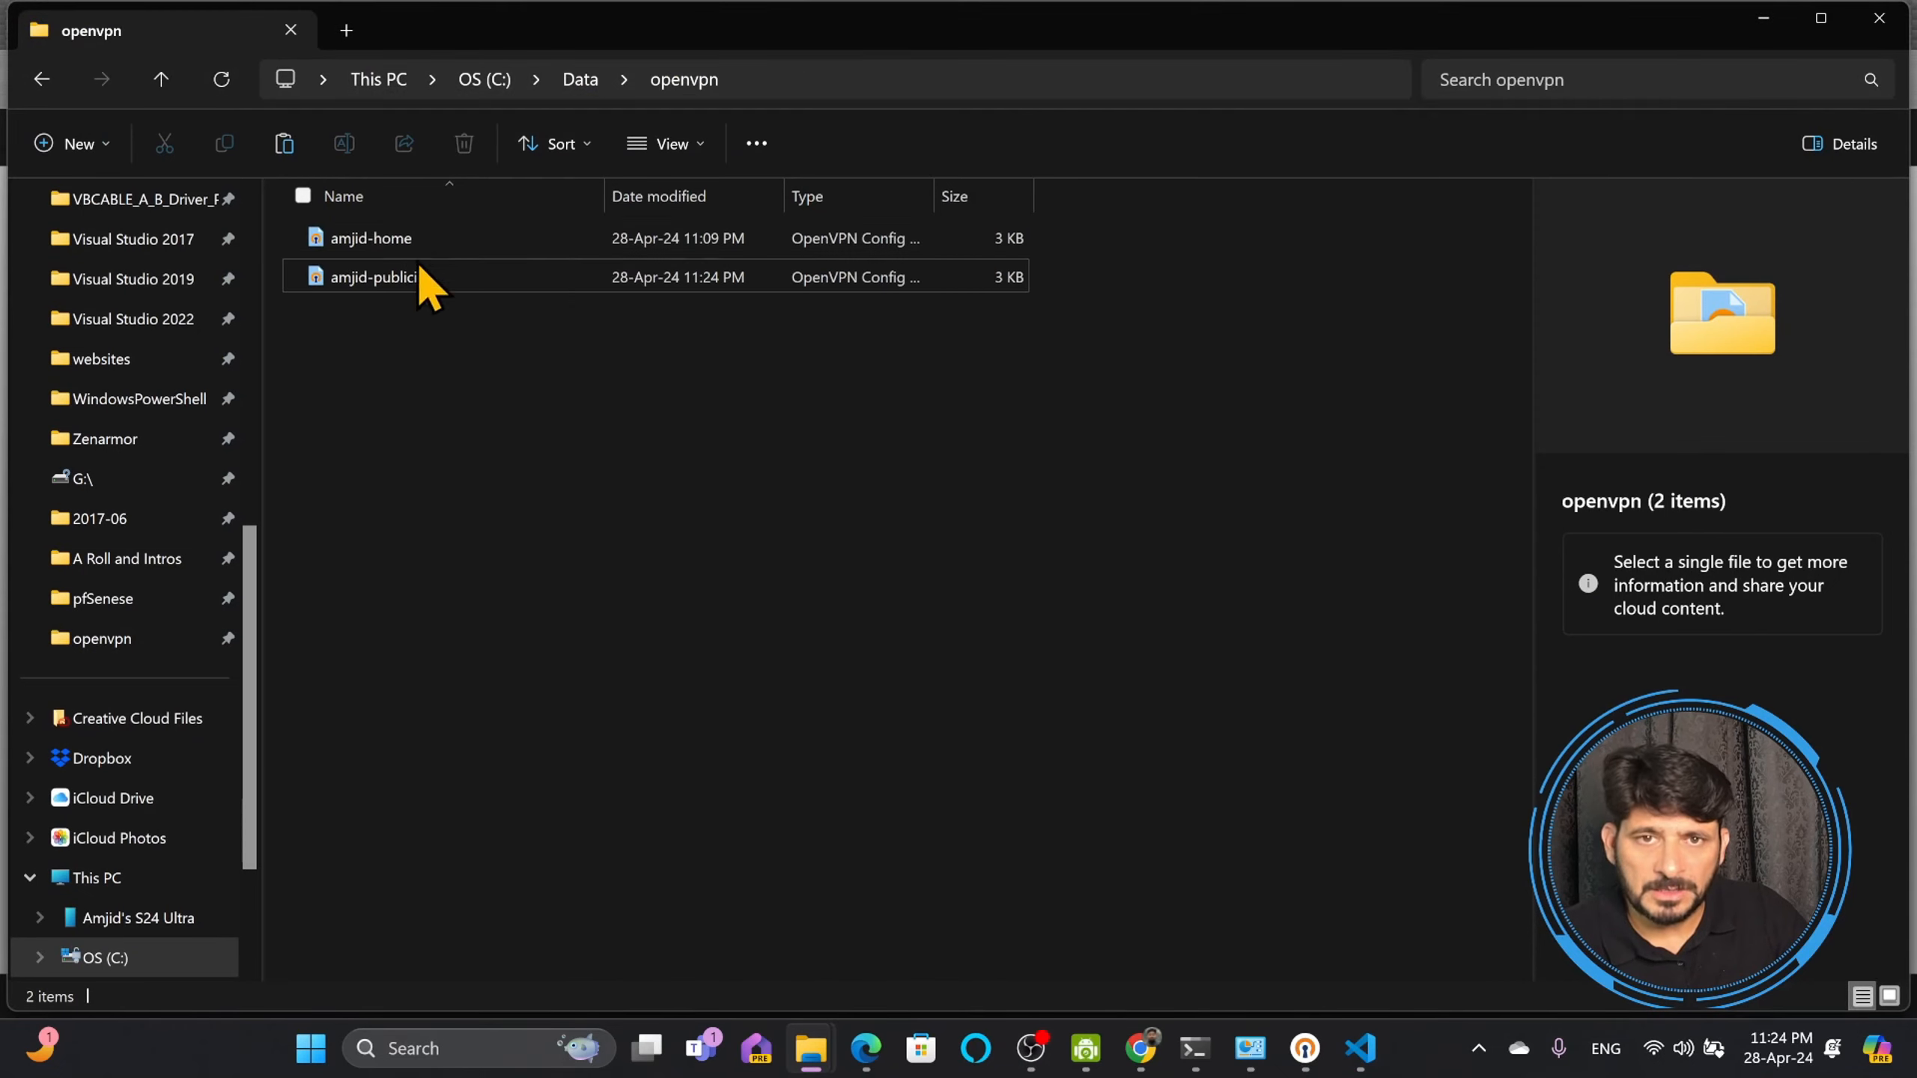
Step: Open amjid-publicip.ovpn from C:\Data\openvpn in Visual Studio Code
{"action": "left_click", "coordinate": [1373, 1047]}
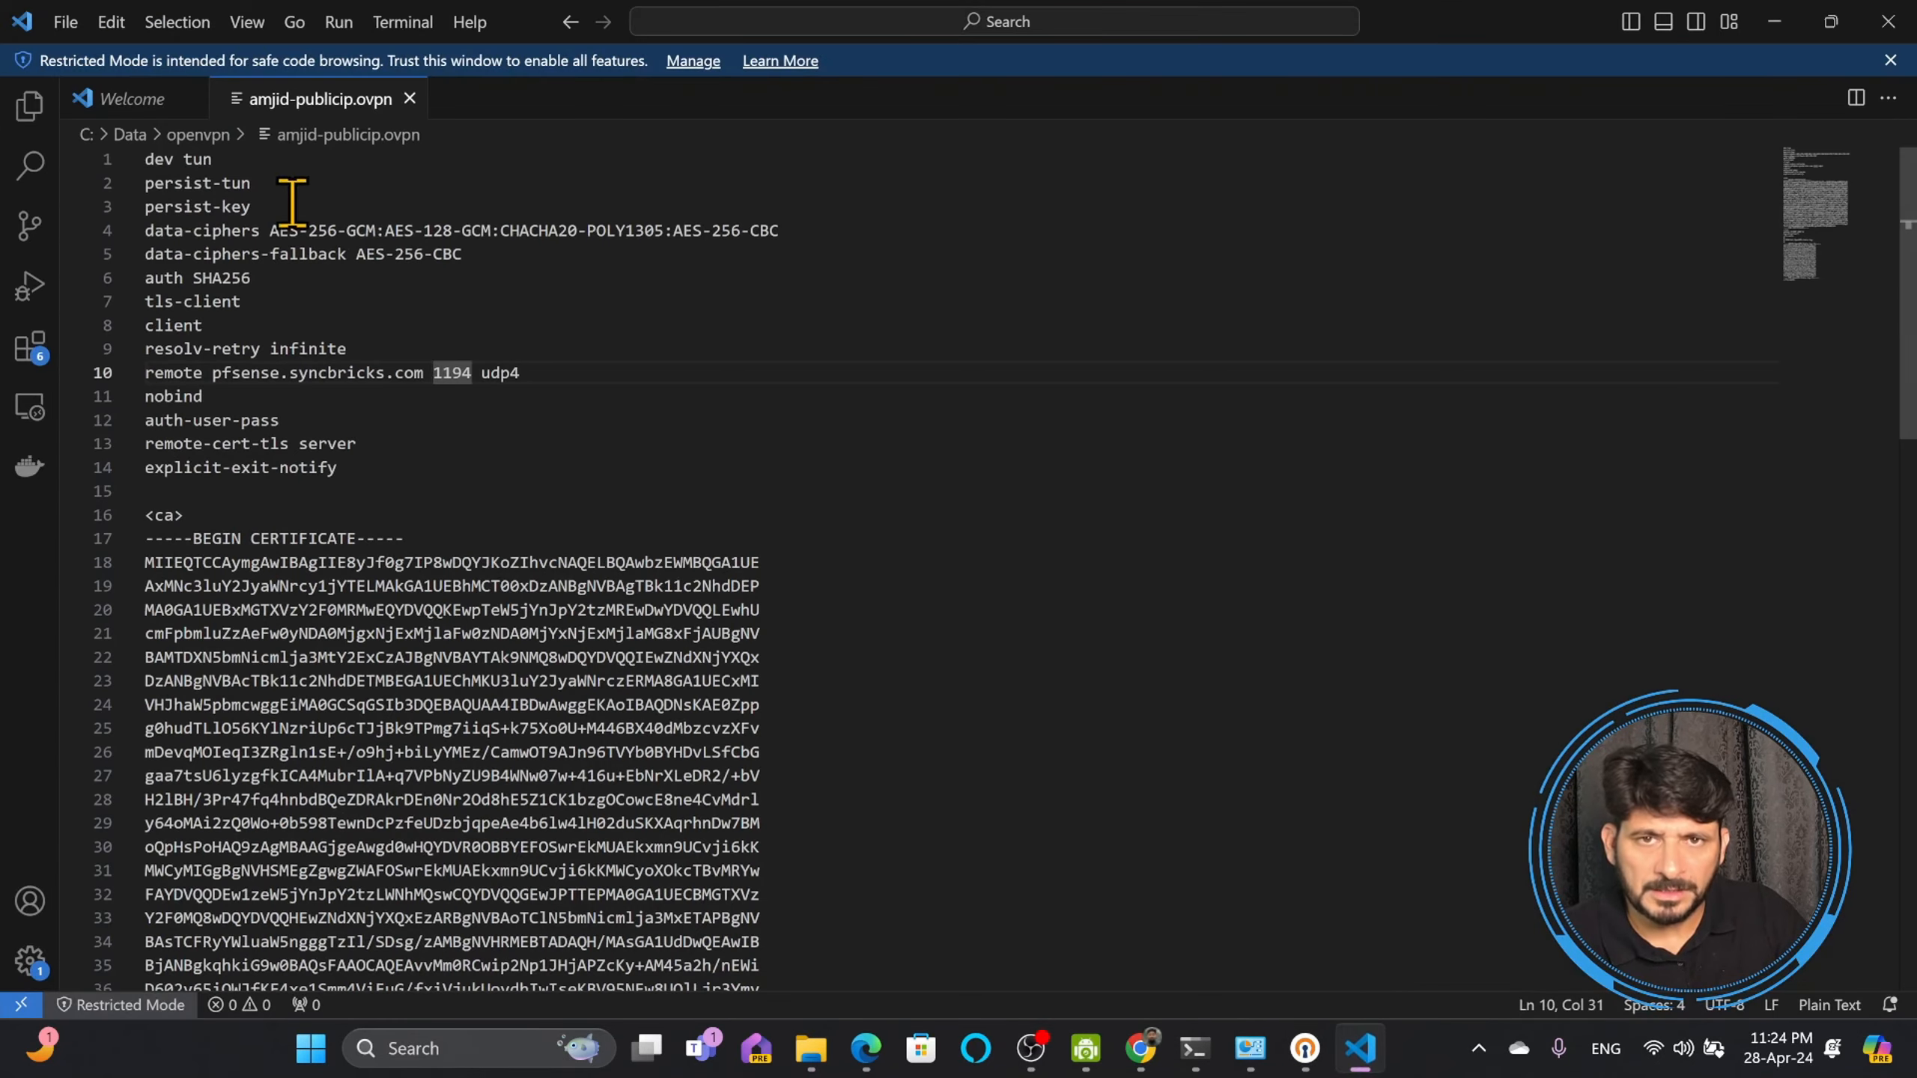
Step: Open amjid-home.ovpn in VS Code and highlight its remote address 192.168.100.100 on line 10
{"action": "left_click", "coordinate": [132, 100]}
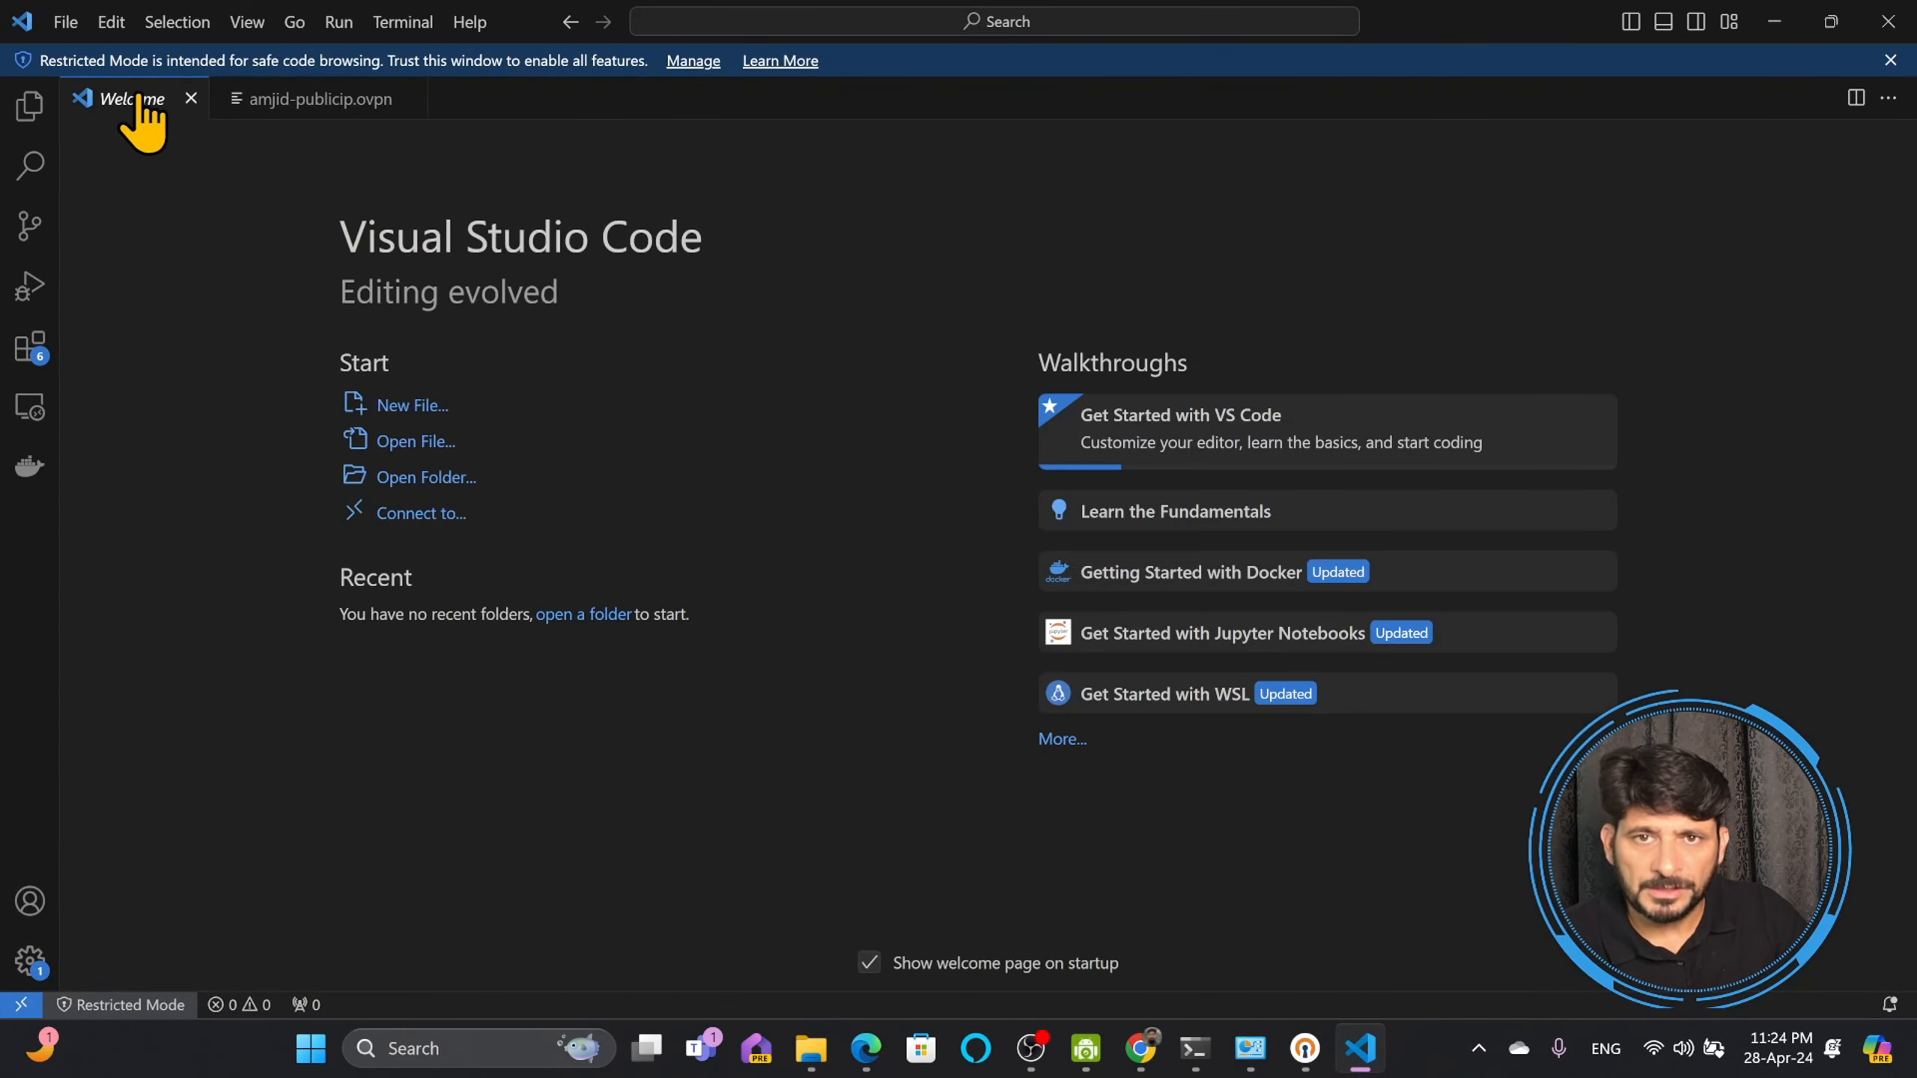
{"action": "left_click", "coordinate": [378, 441]}
{"action": "double_click", "coordinate": [312, 190]}
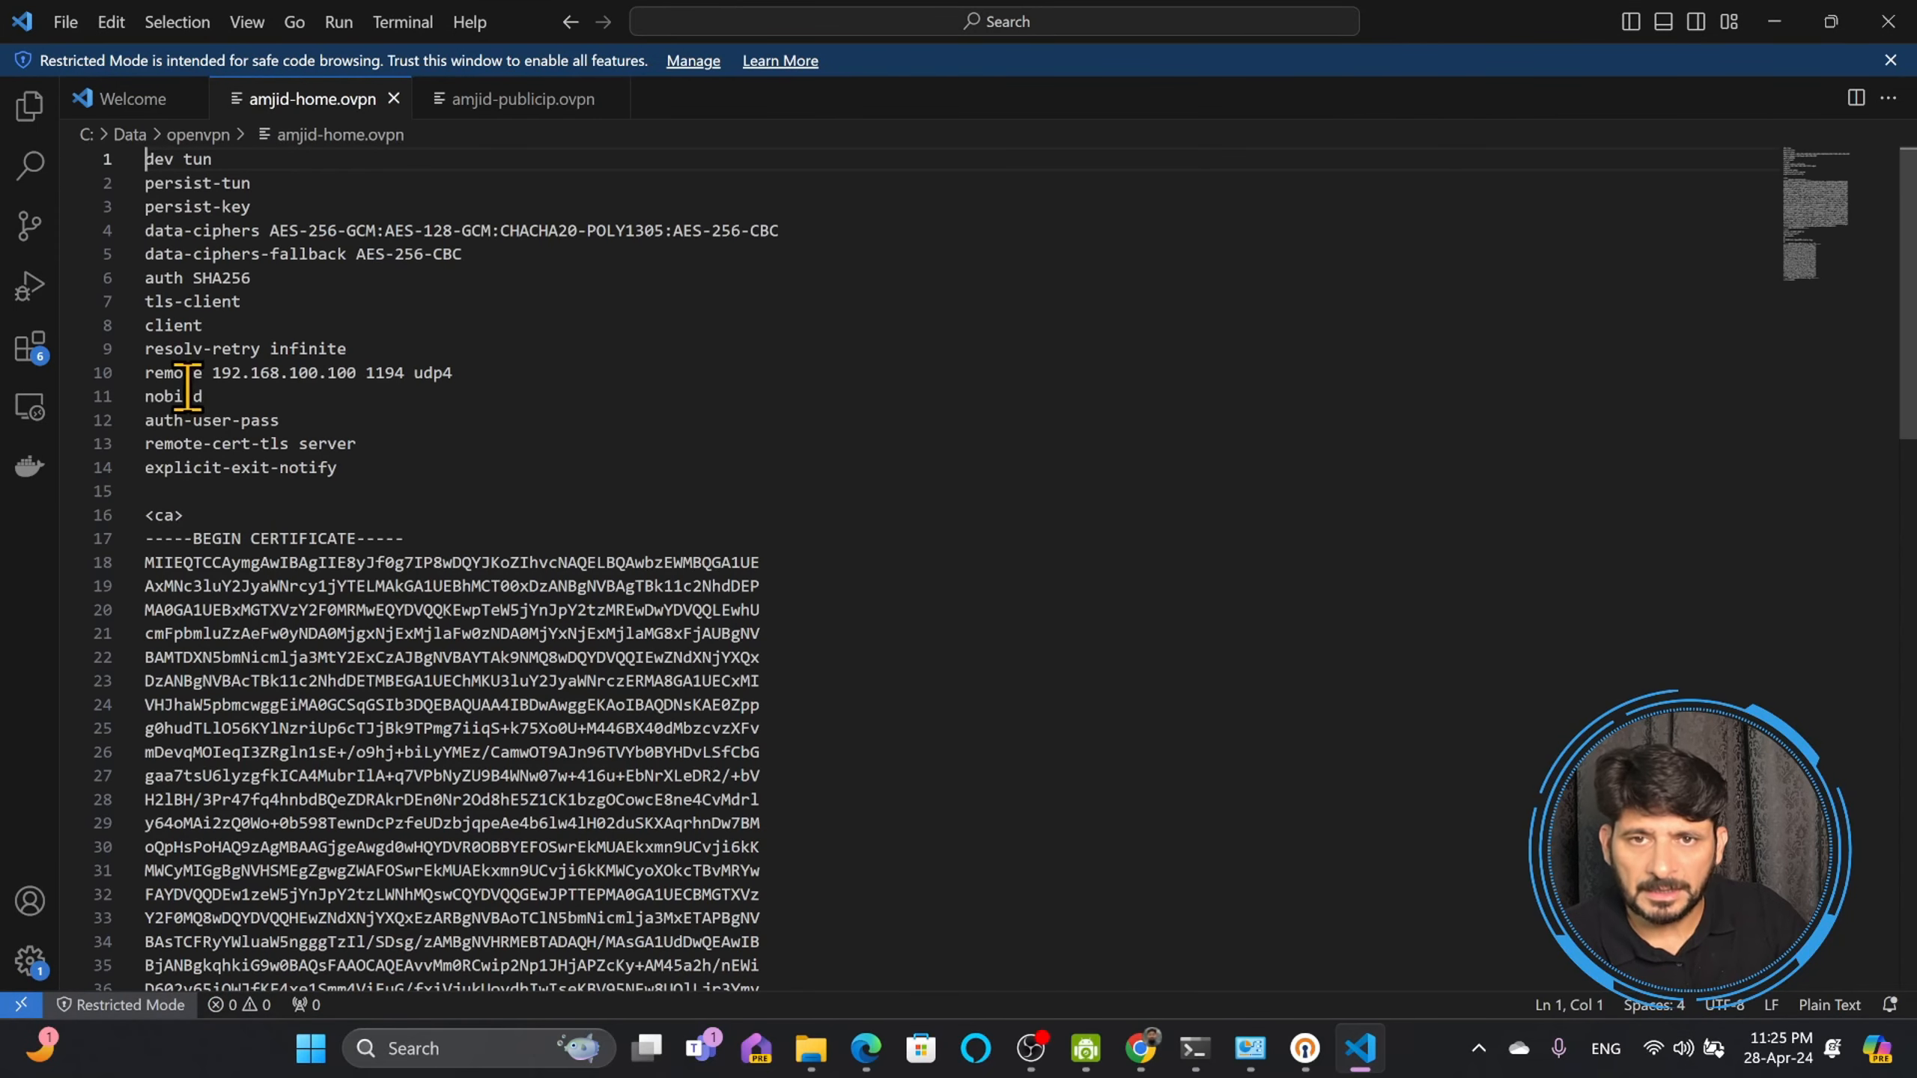
{"action": "left_click_drag", "start_coordinate": [213, 381], "coordinate": [343, 383]}
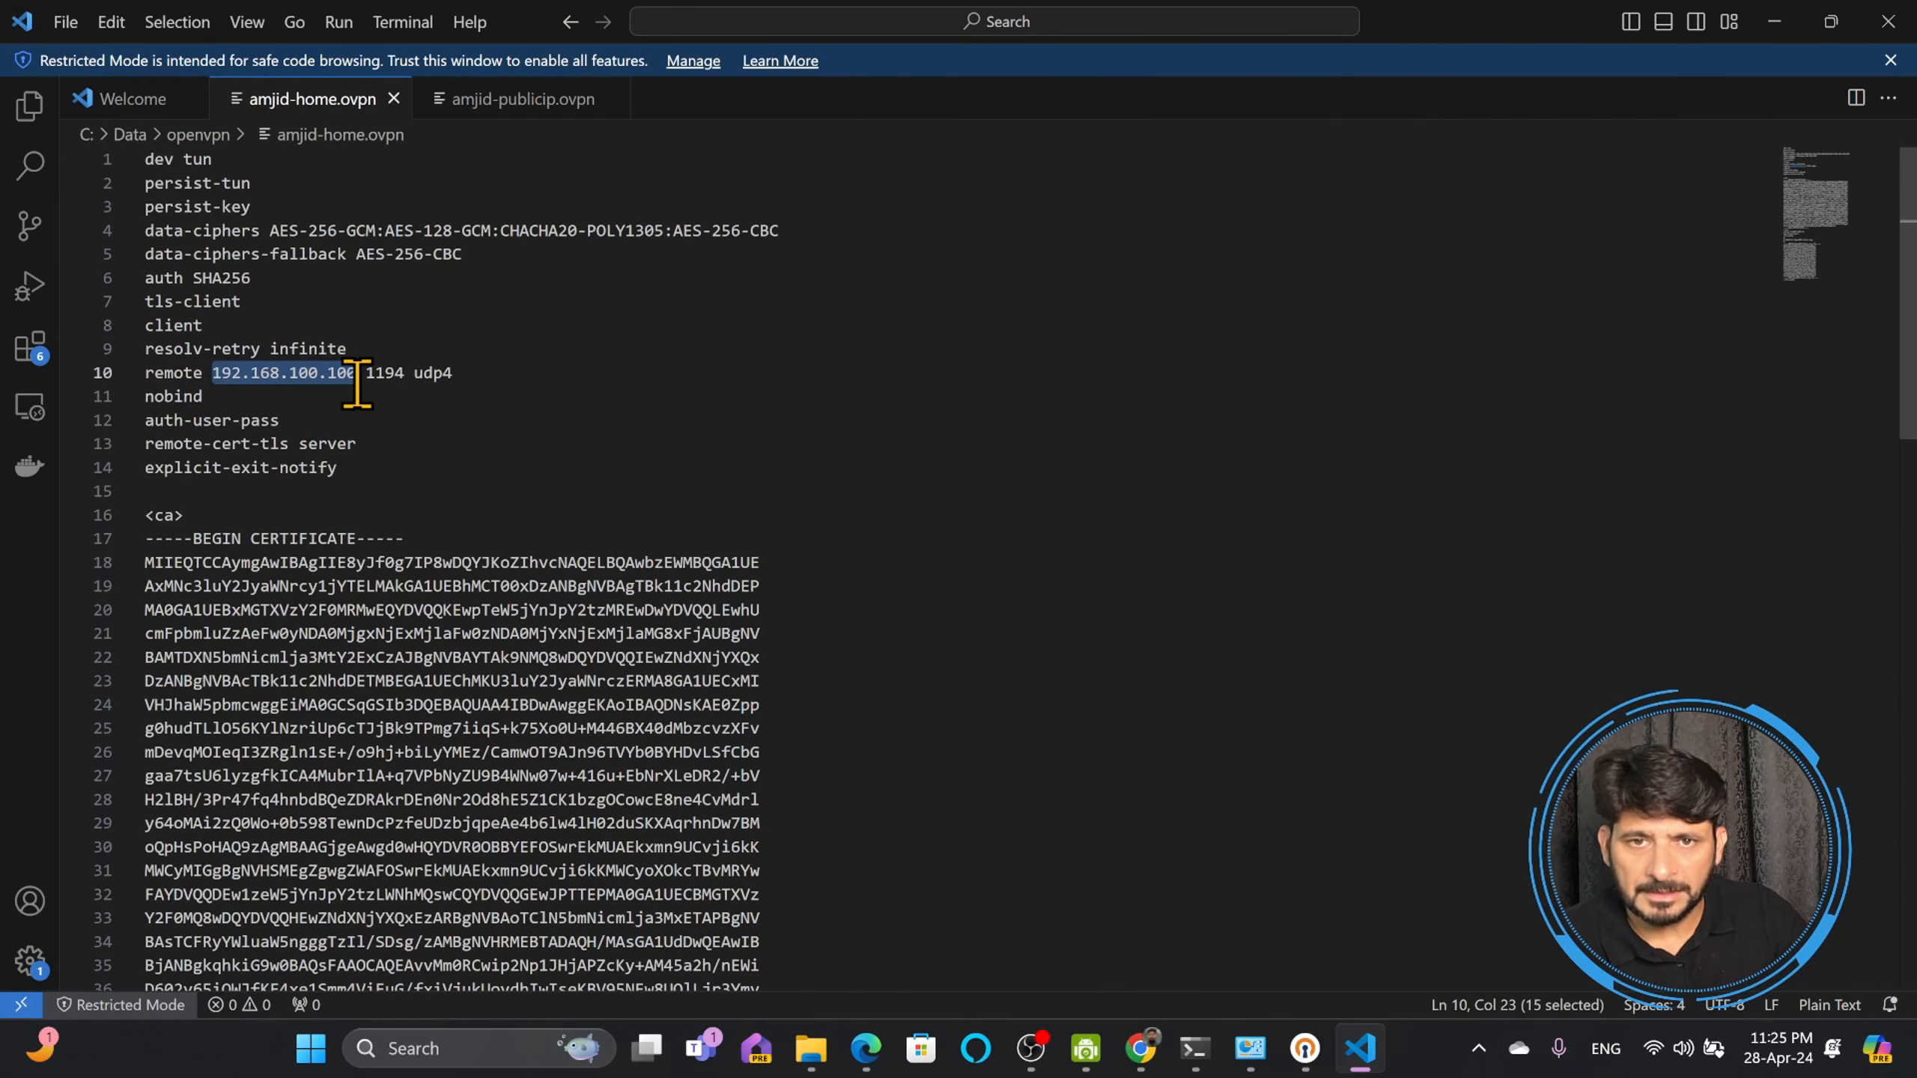
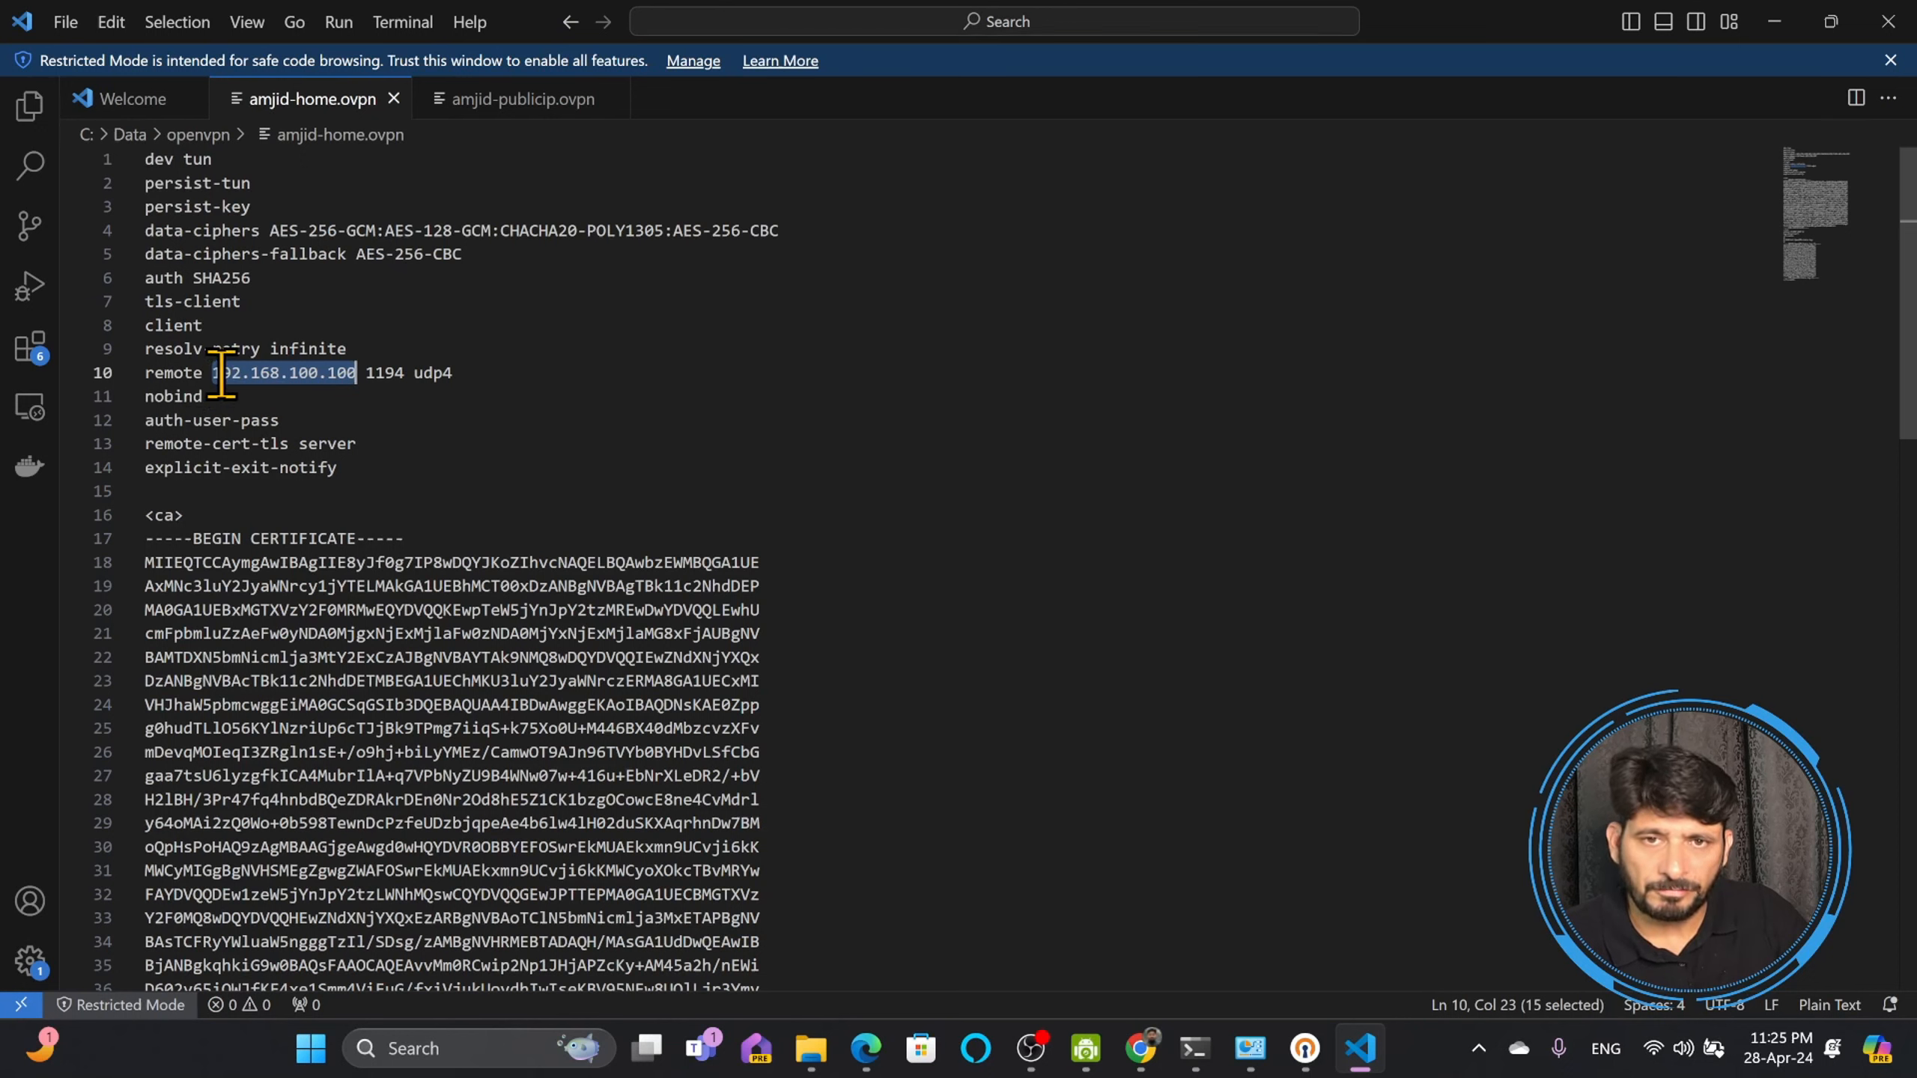
Step: Review the remote hostname on line 10 of the public-IP profile, then close both .ovpn files
{"action": "left_click", "coordinate": [462, 106]}
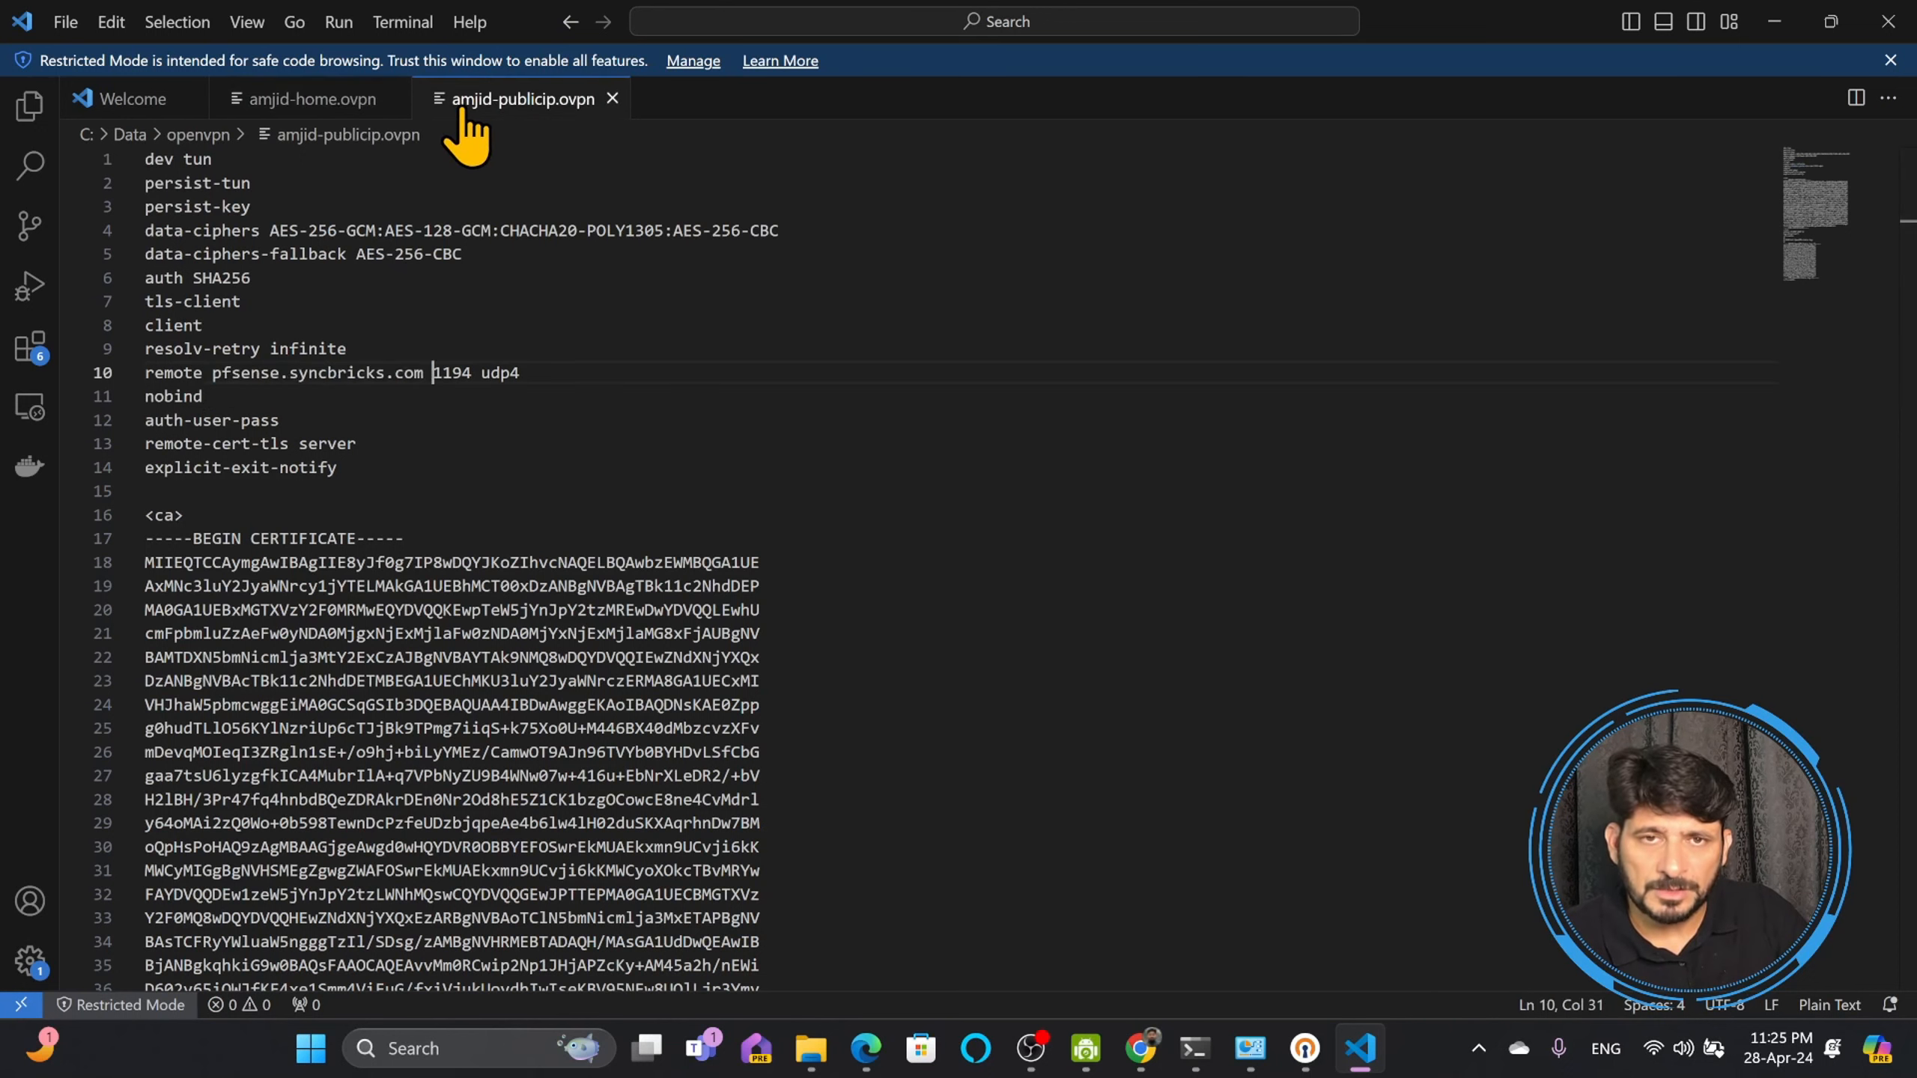
{"action": "left_click_drag", "start_coordinate": [221, 373], "coordinate": [426, 373]}
{"action": "left_click", "coordinate": [352, 373]}
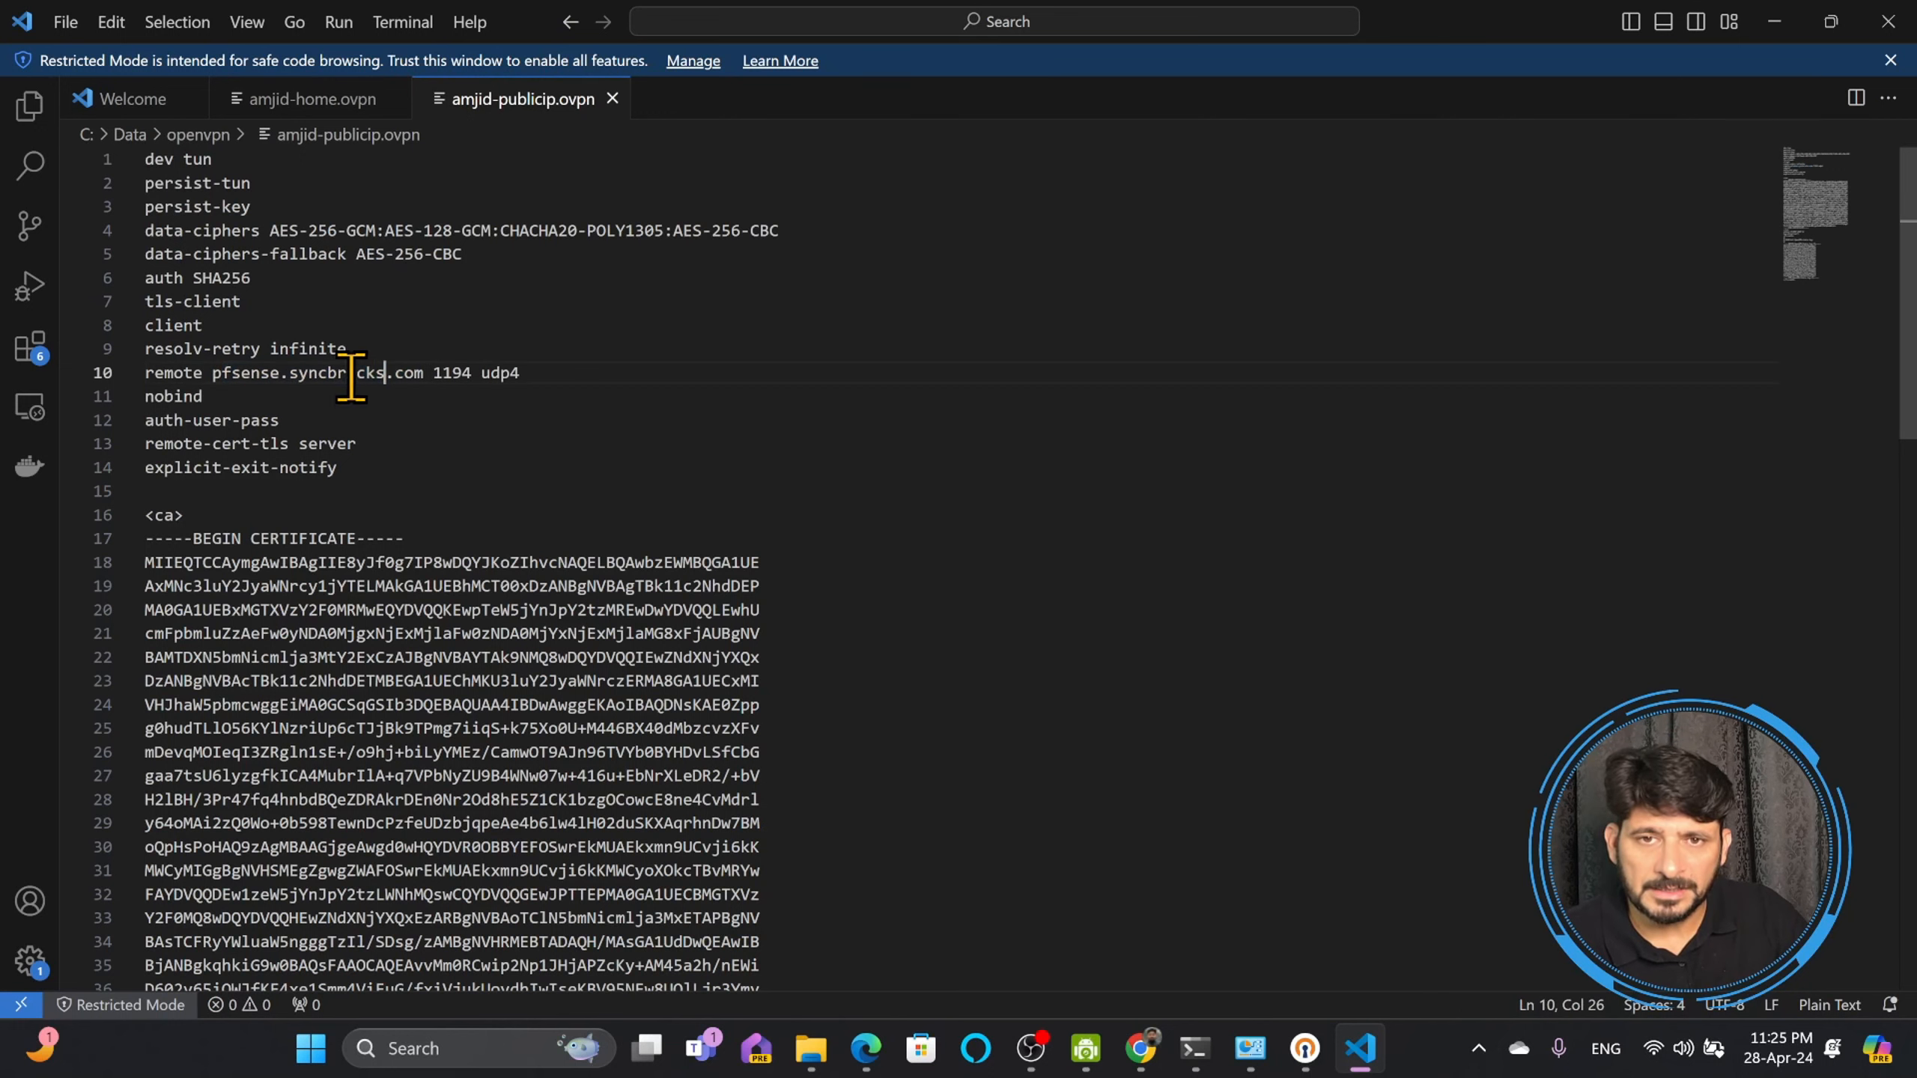
{"action": "left_click", "coordinate": [212, 373]}
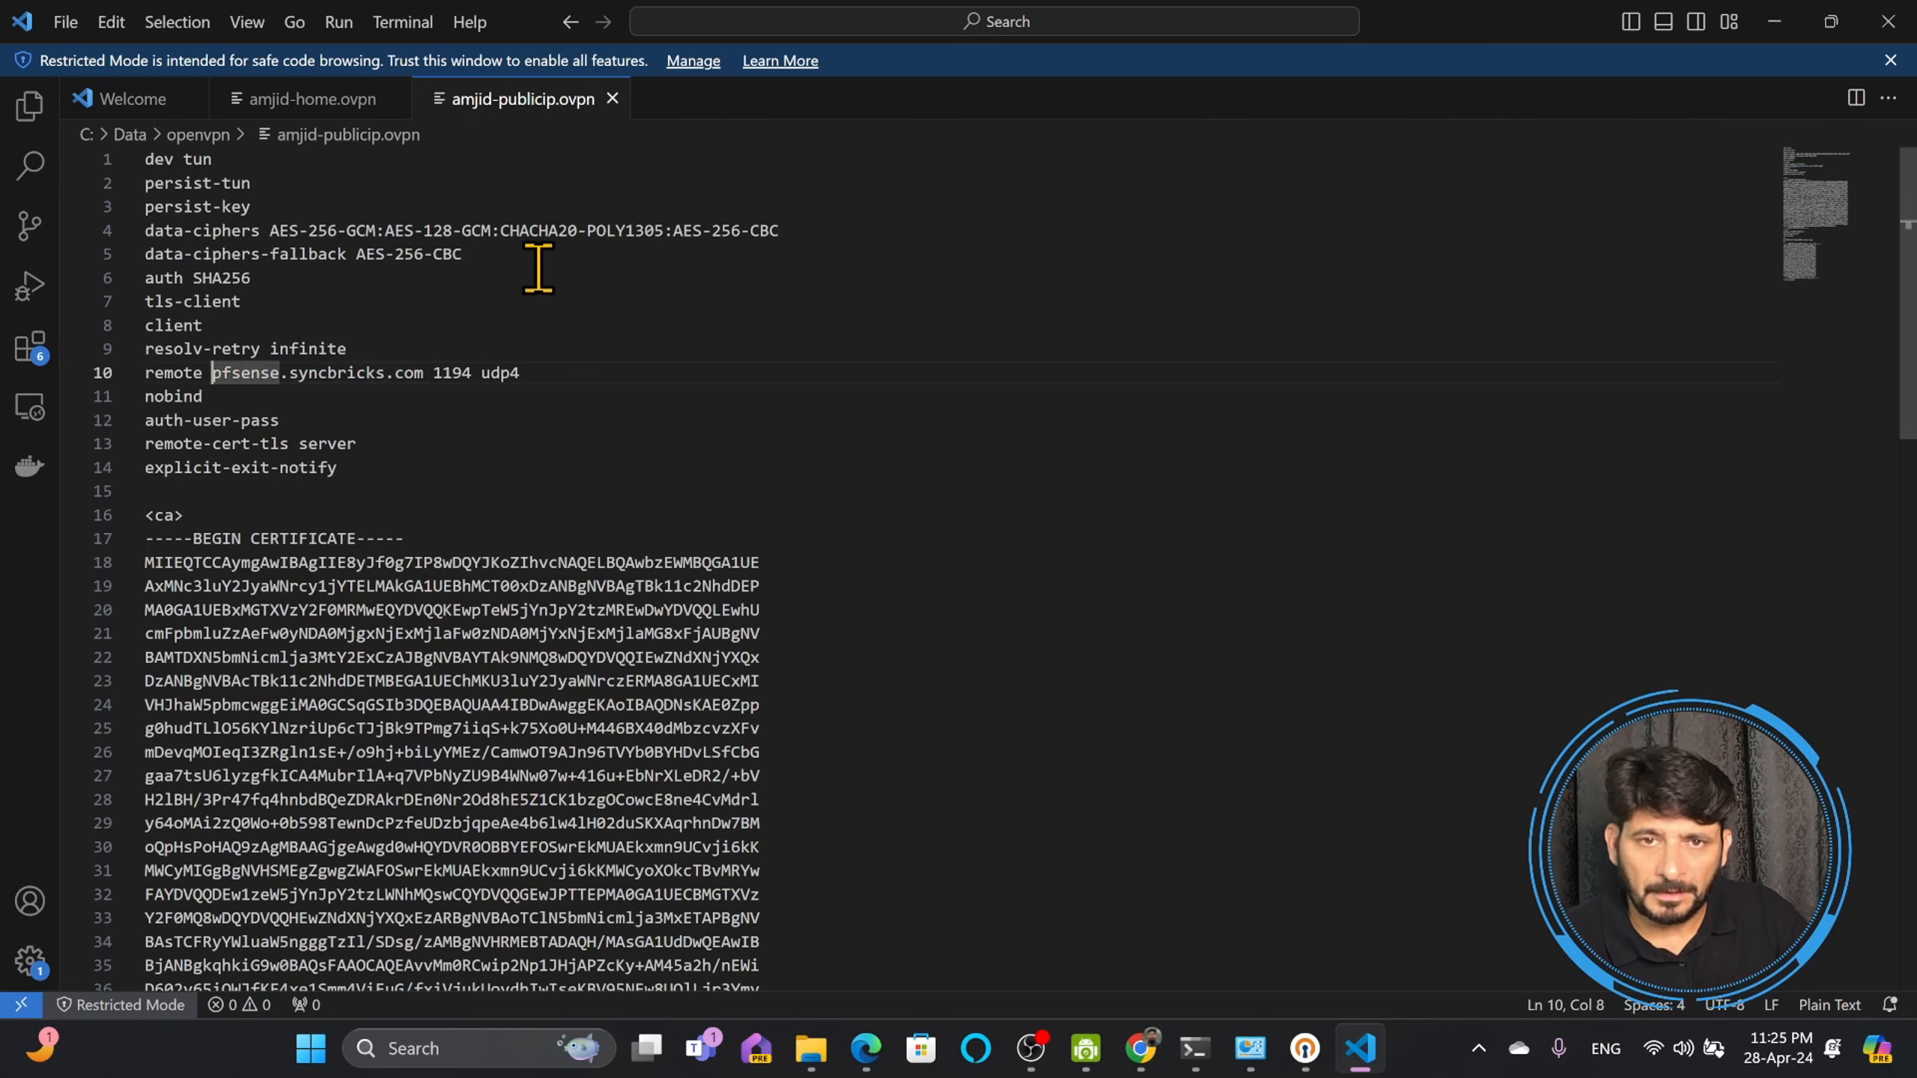
{"action": "left_click", "coordinate": [612, 99]}
{"action": "left_click", "coordinate": [393, 98]}
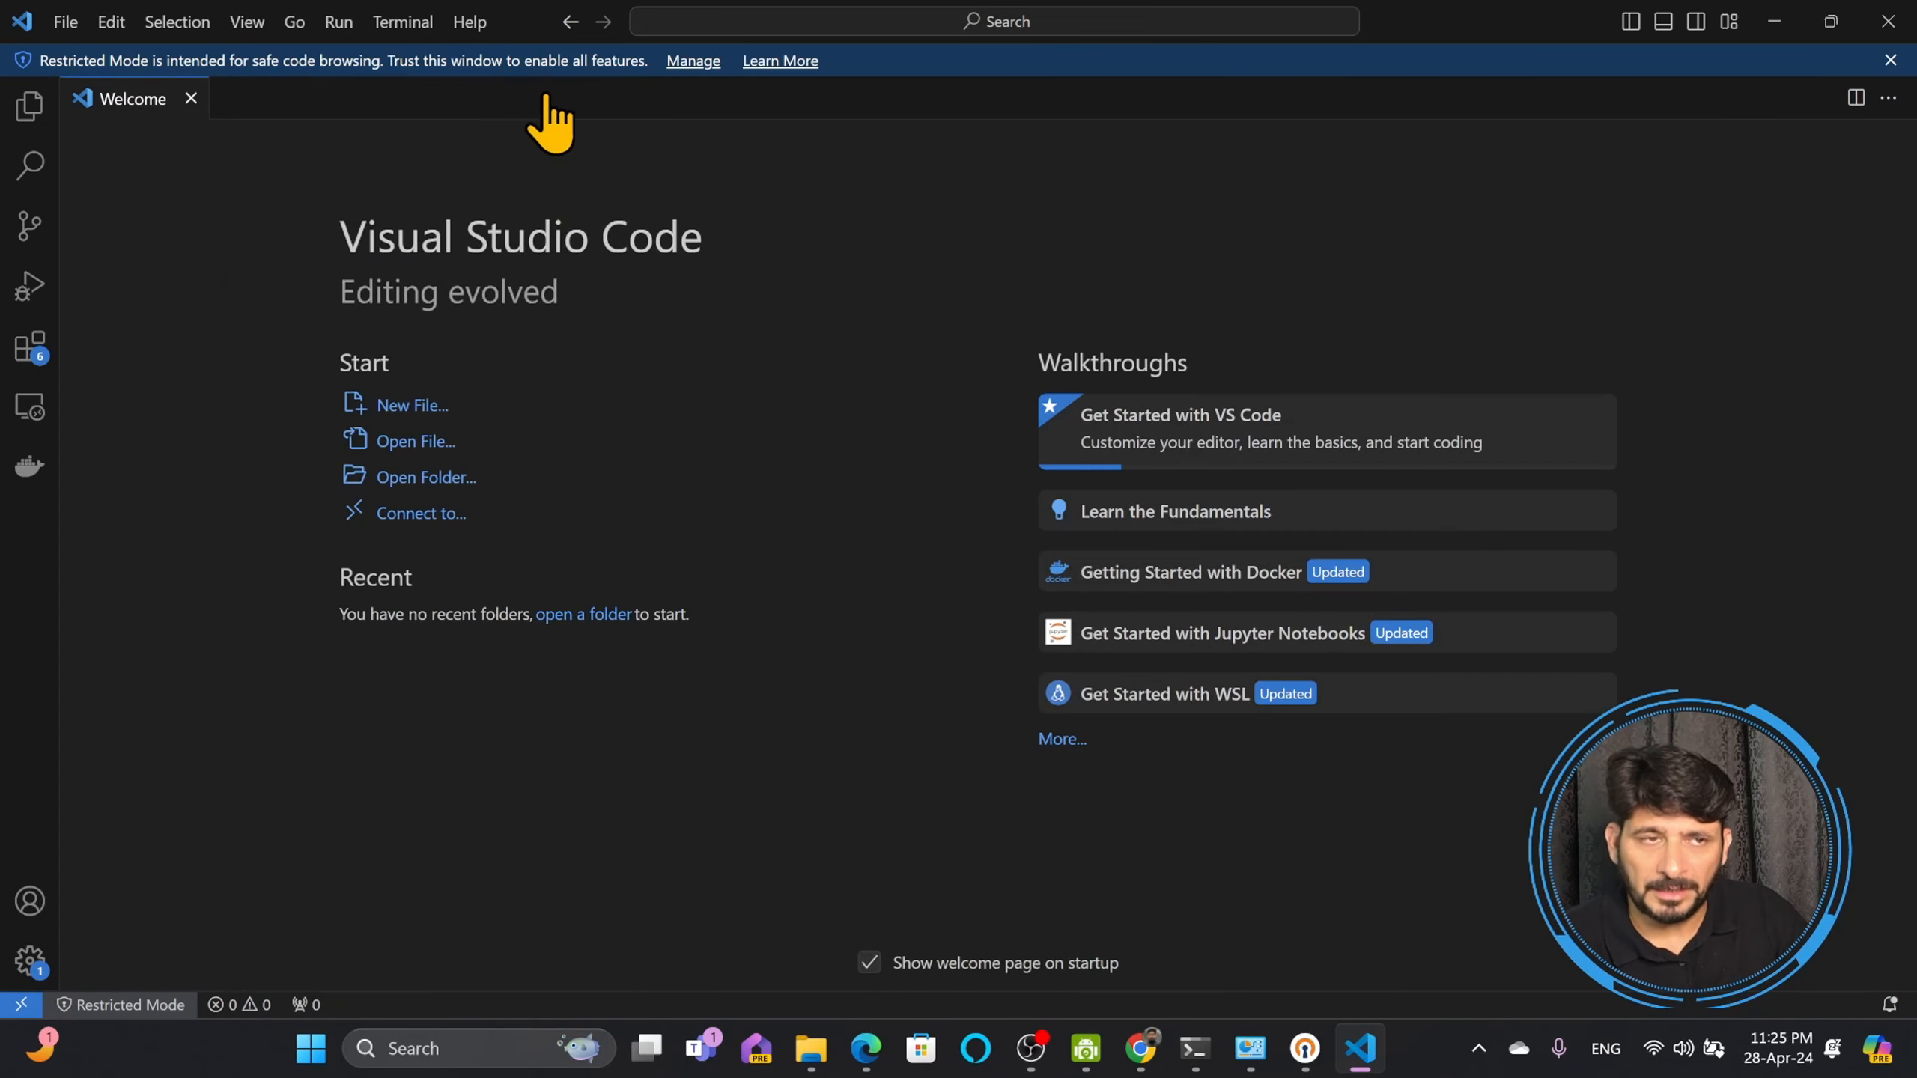
Step: Minimize VS Code and the openvpn folder window, and glance at Windows quick settings
{"action": "left_click", "coordinate": [1775, 21]}
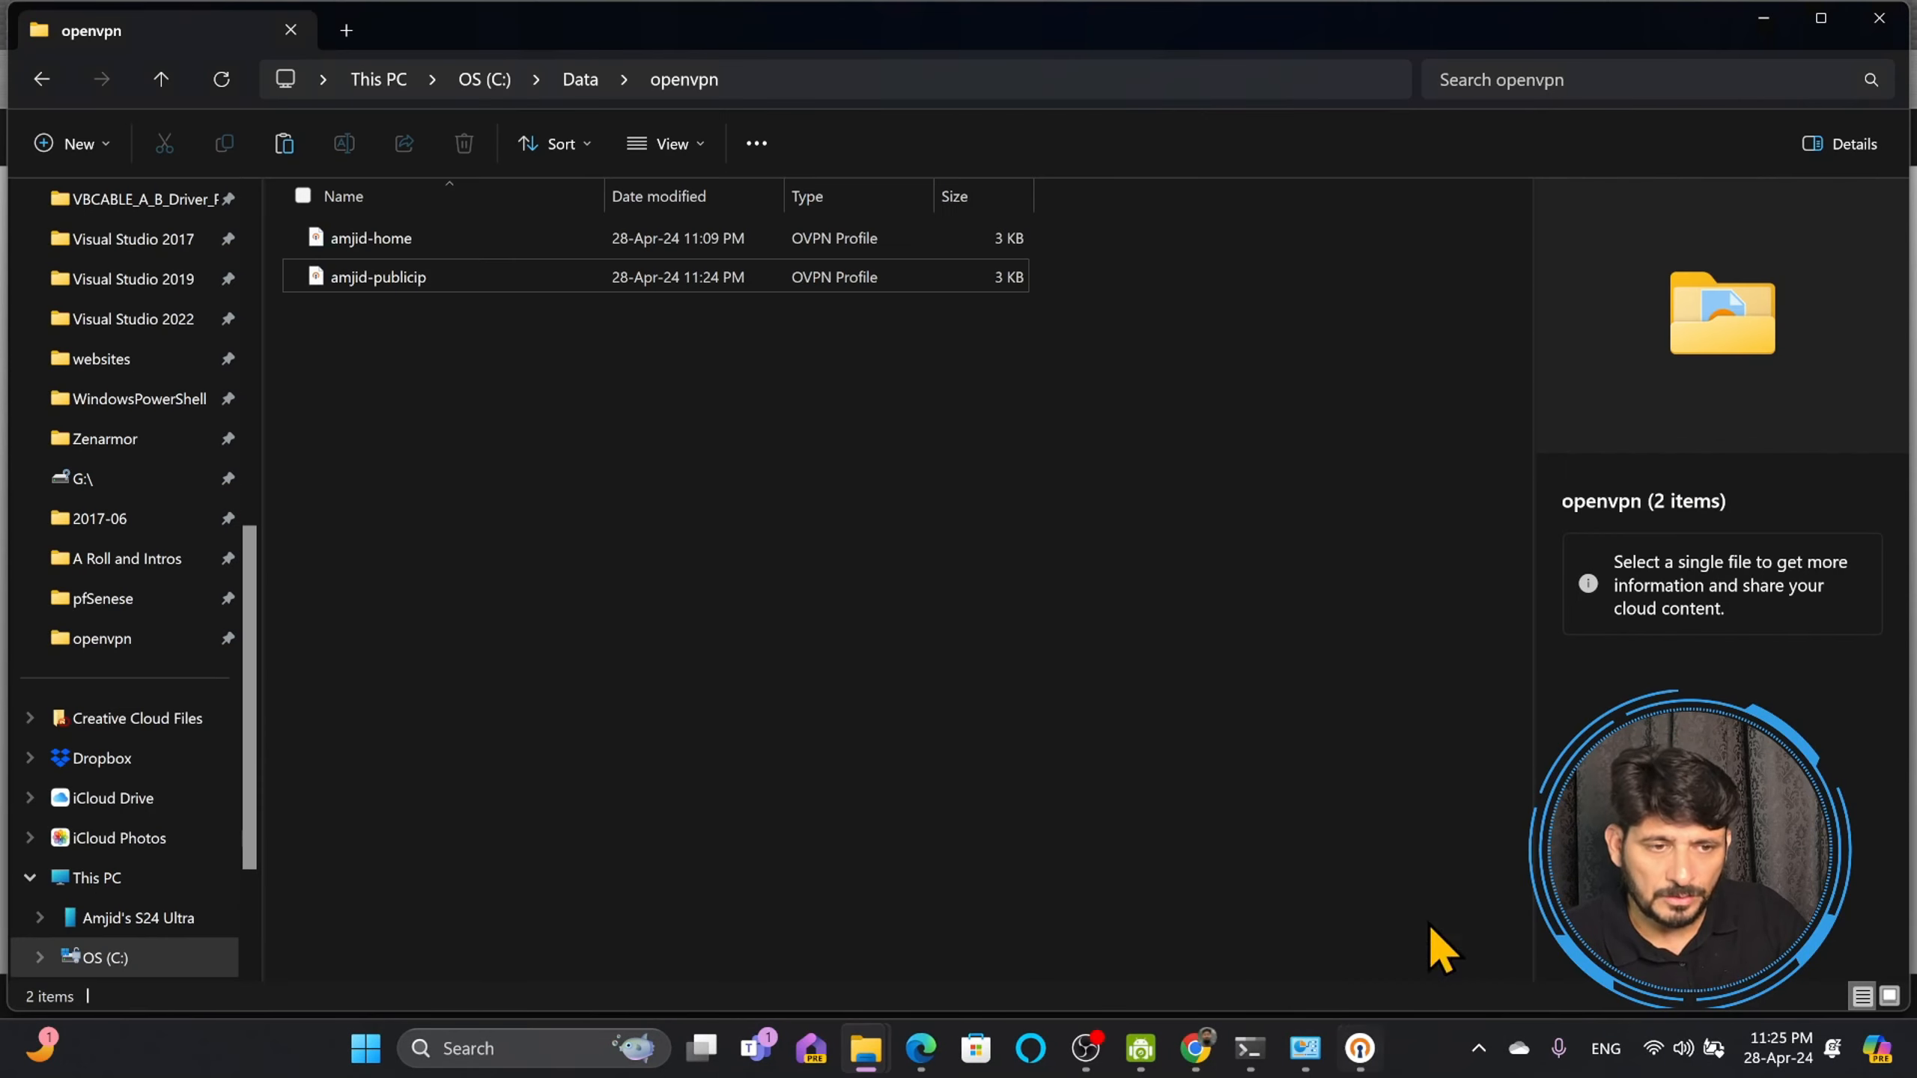
{"action": "left_click", "coordinate": [1771, 31]}
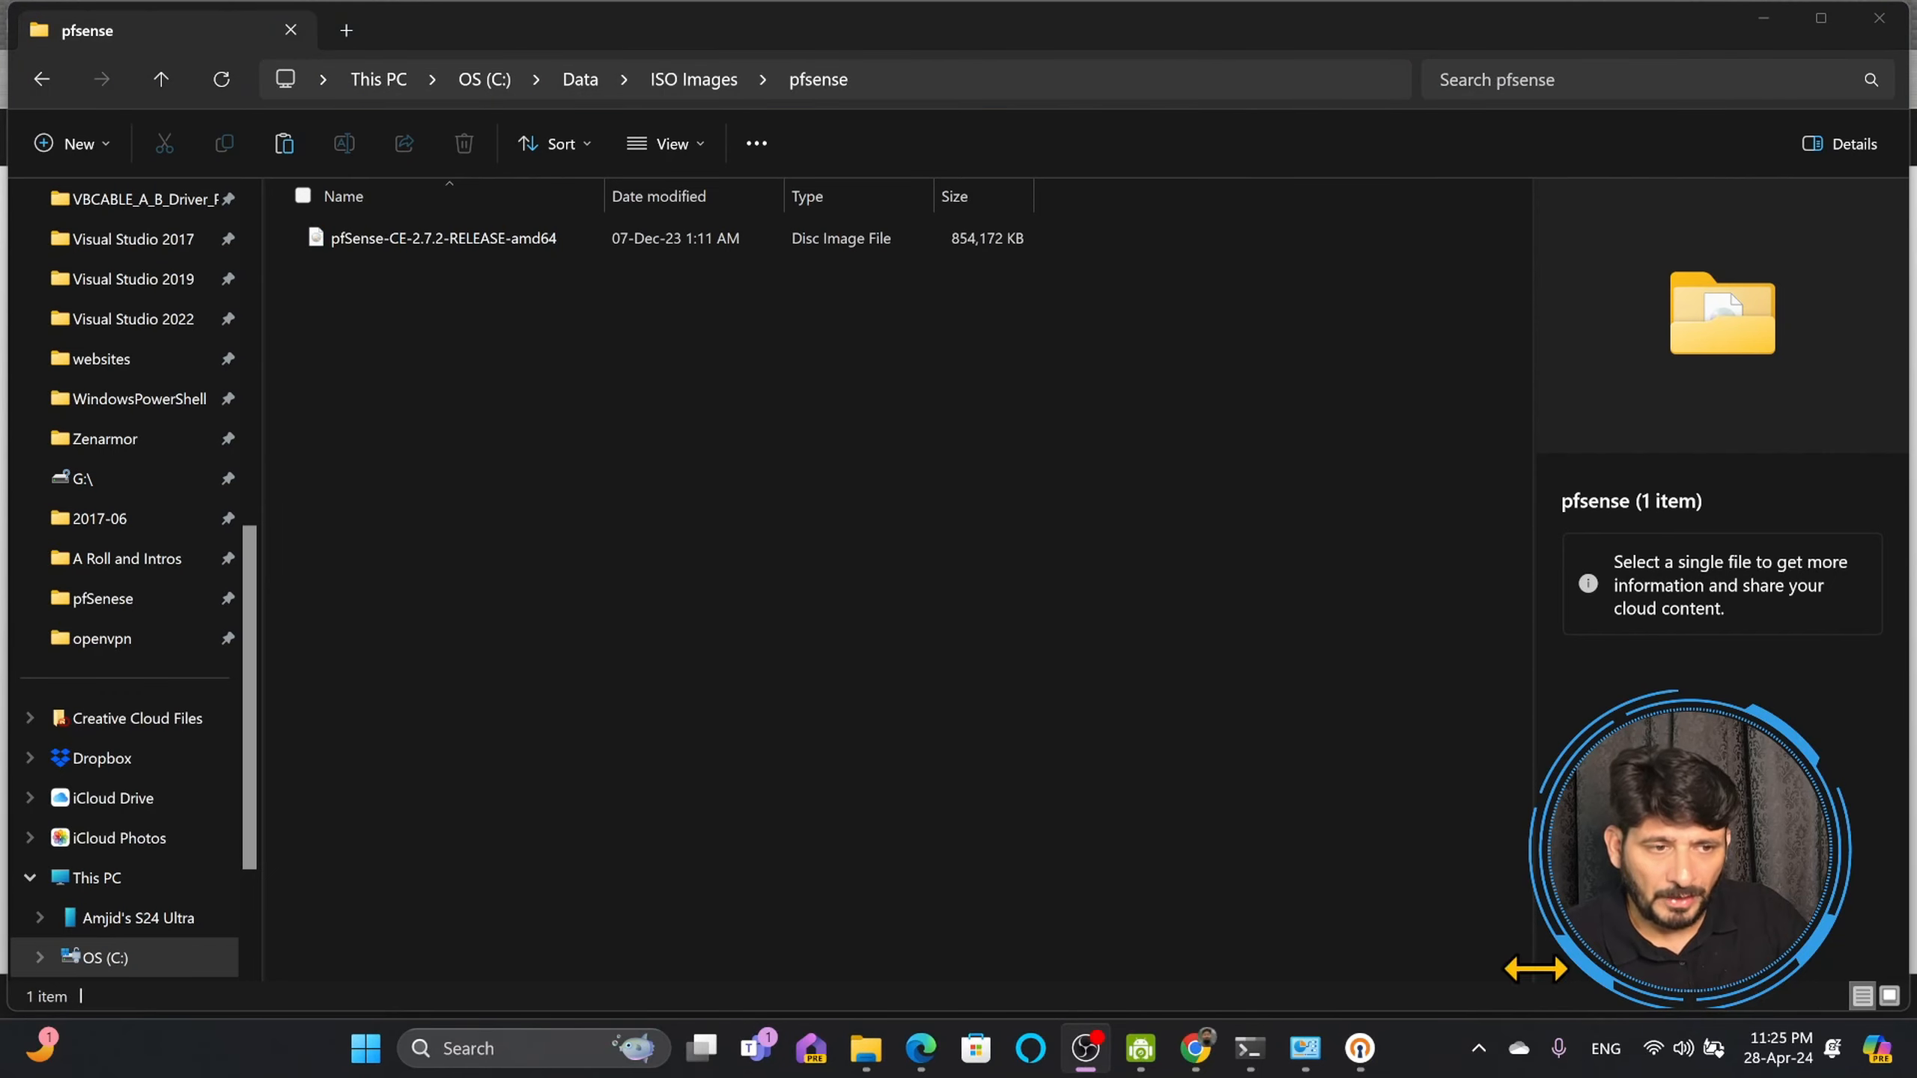
{"action": "left_click", "coordinate": [1663, 1046]}
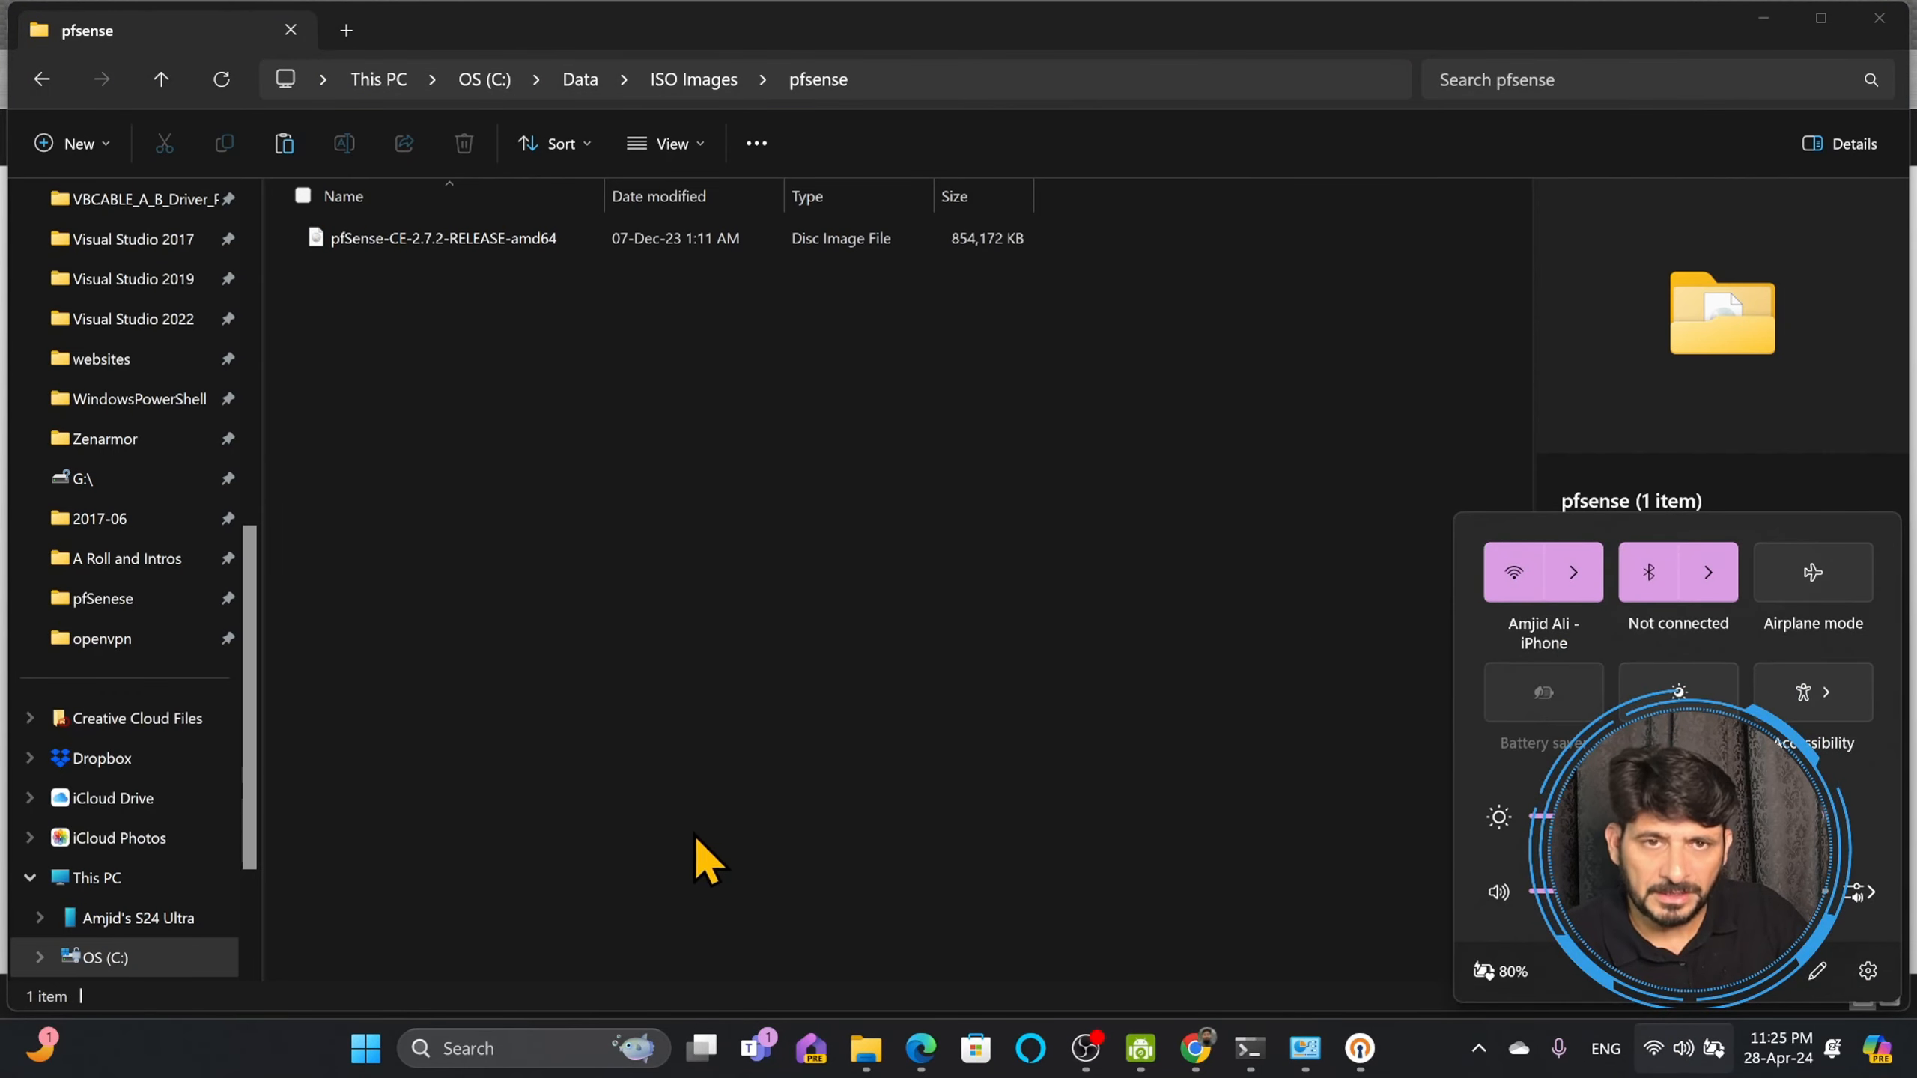
{"action": "left_click", "coordinate": [707, 862]}
Step: Reload the pfSense firewall rules page and open a new browser tab
{"action": "mouse_move", "coordinate": [1195, 1048]}
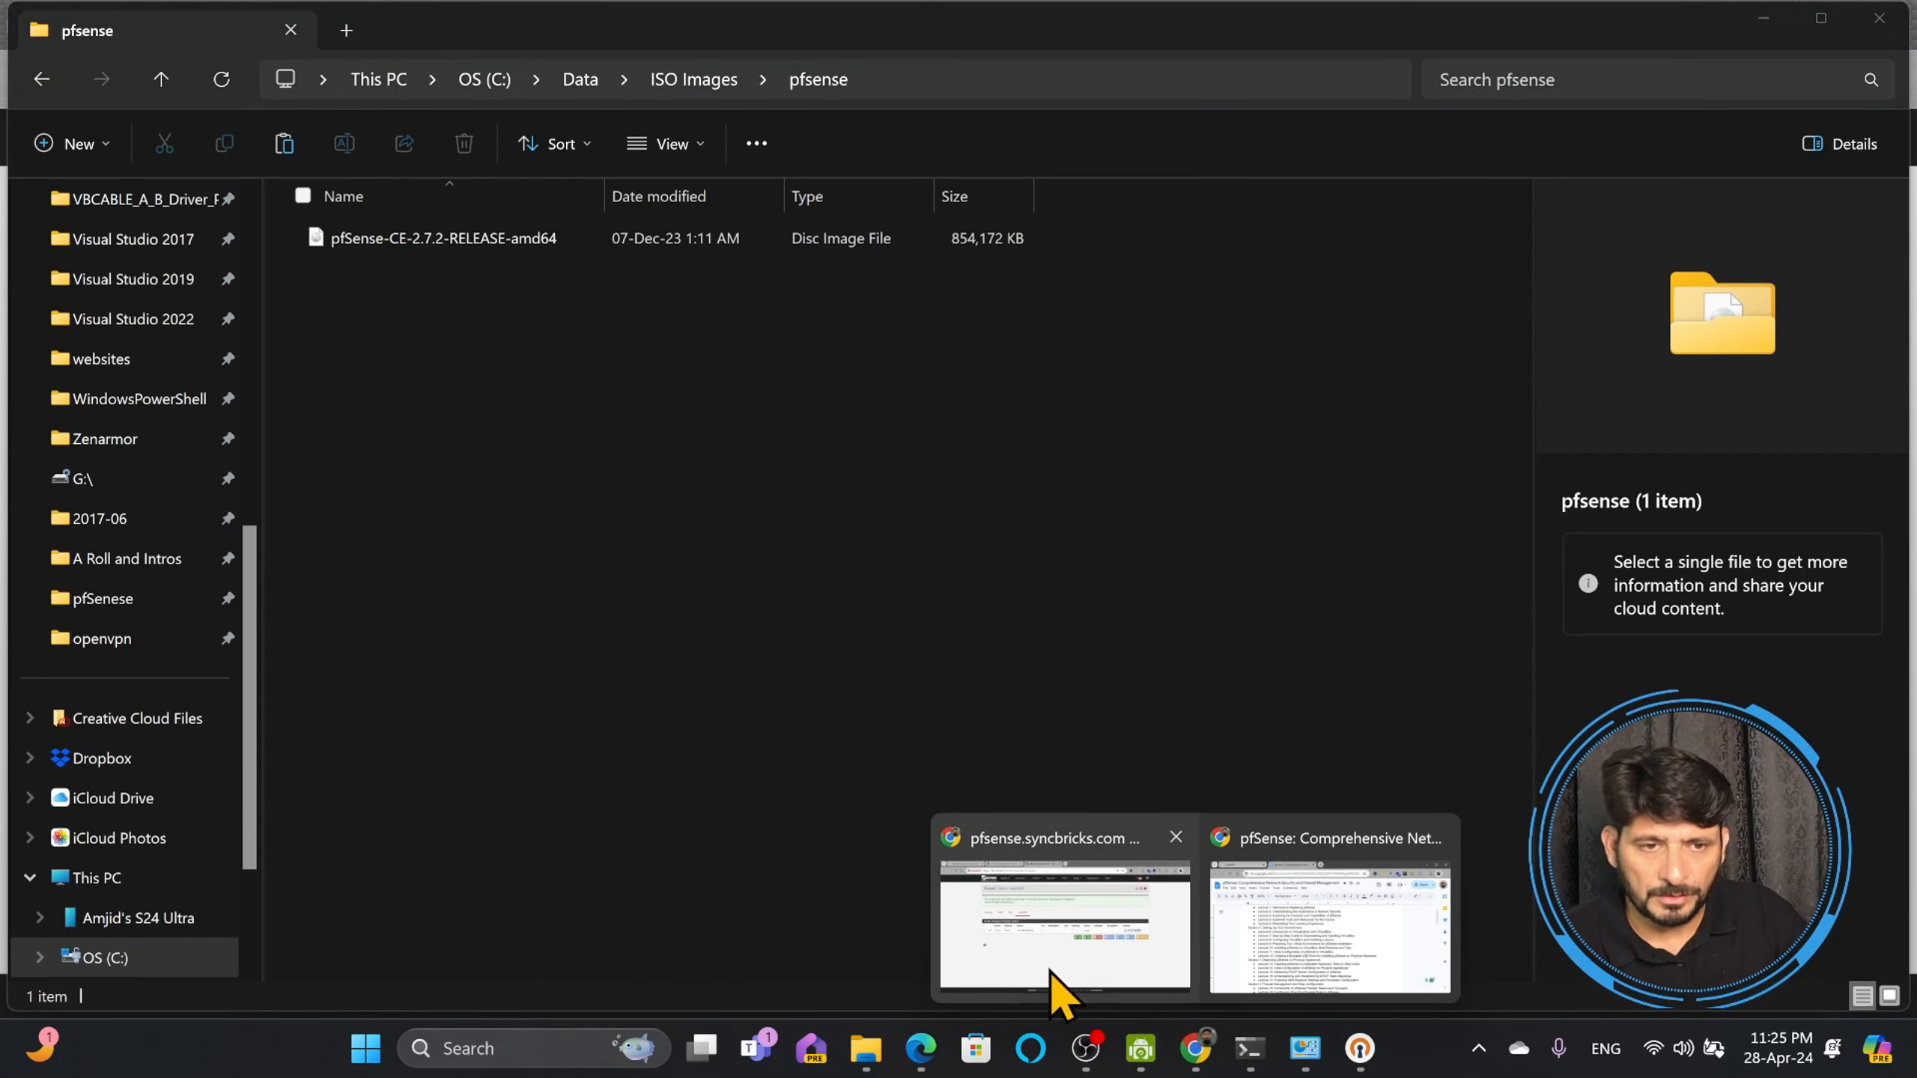
{"action": "left_click", "coordinate": [1060, 975]}
{"action": "left_click", "coordinate": [743, 76]}
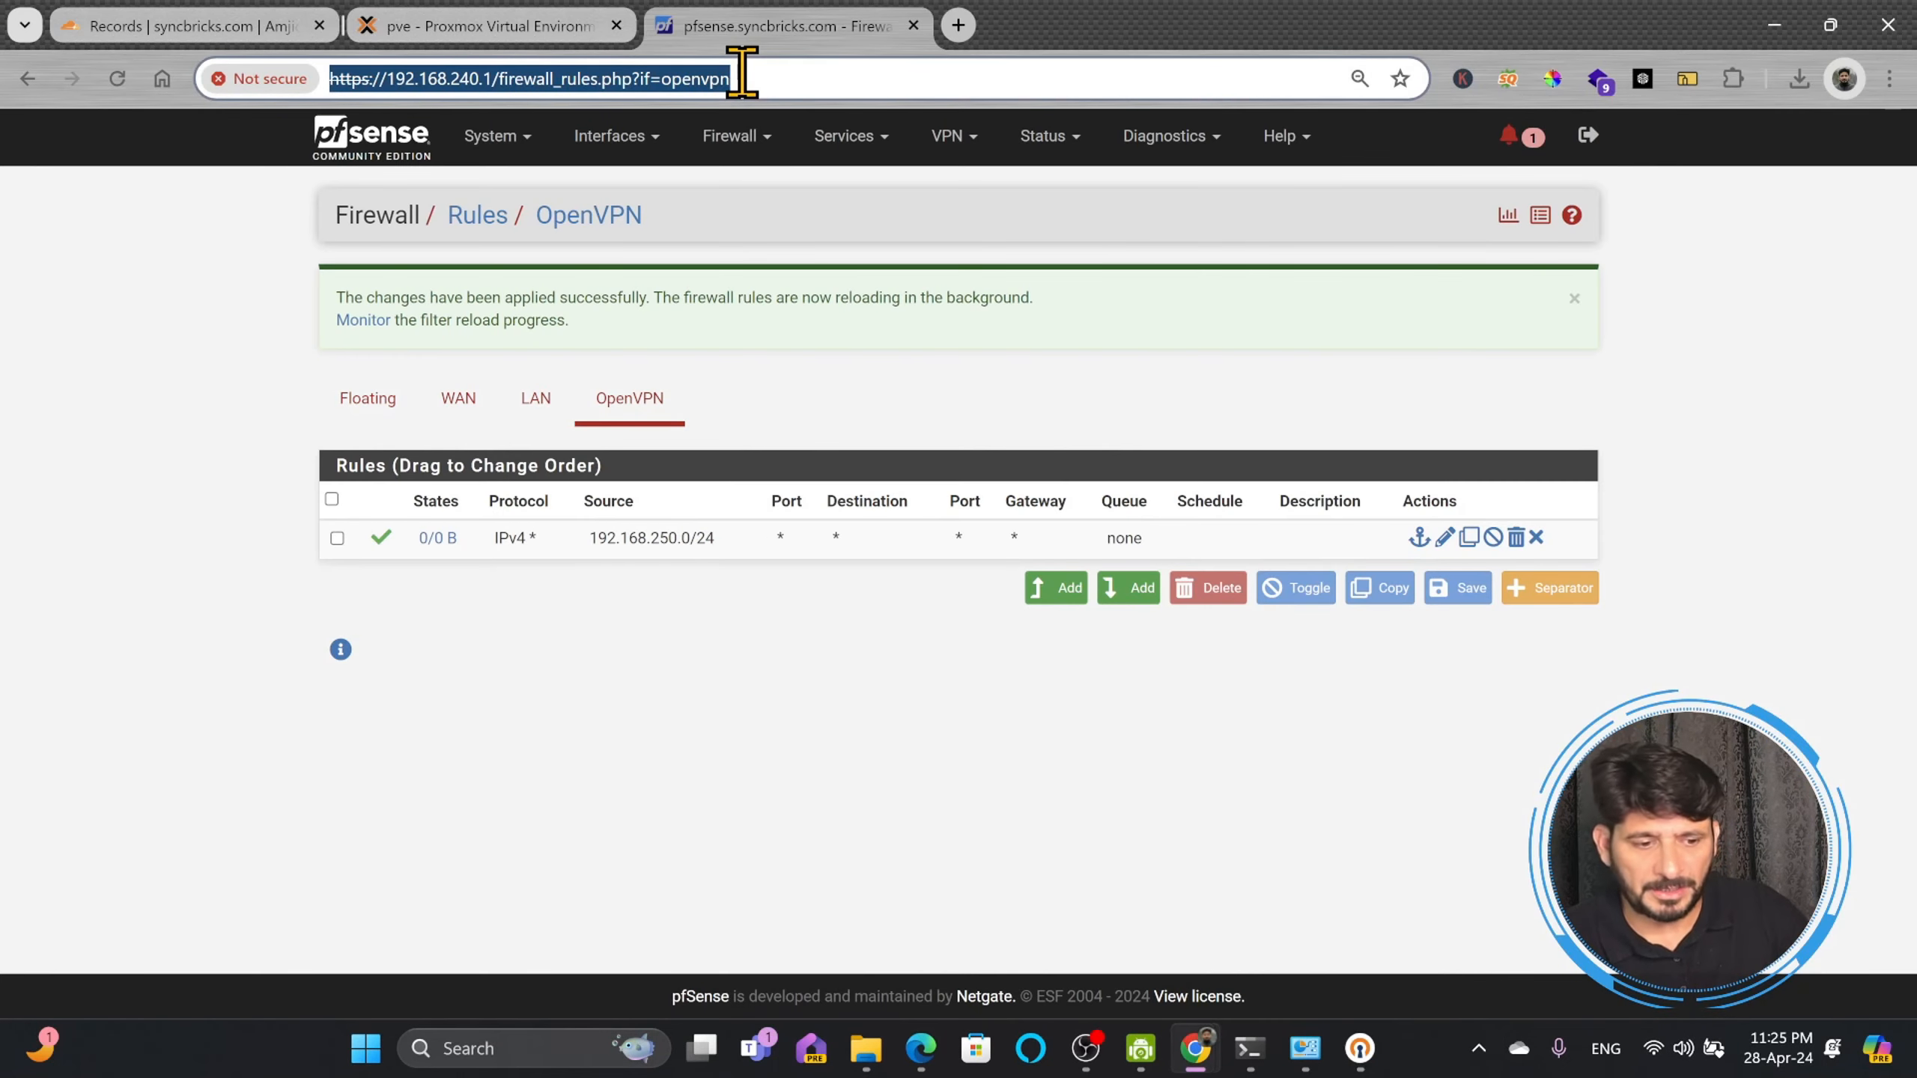
{"action": "key", "text": "Return"}
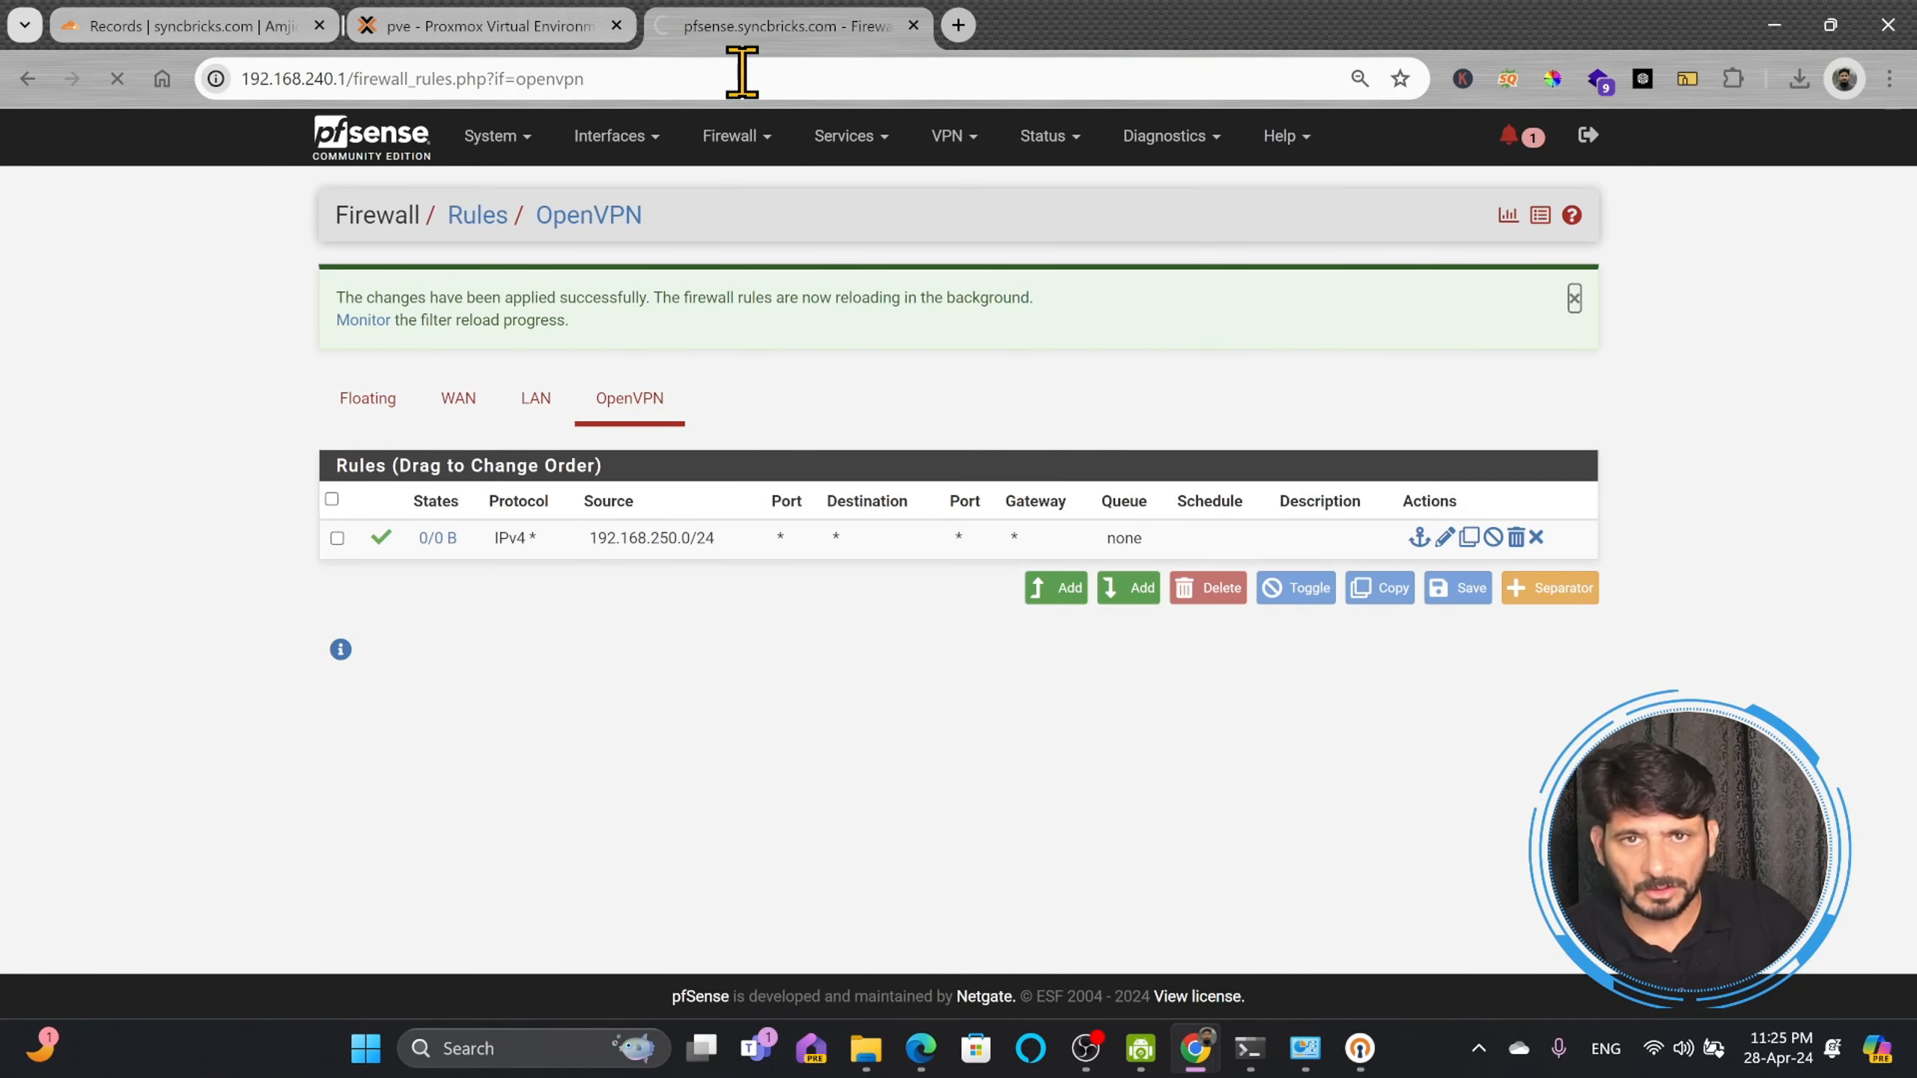
{"action": "left_click", "coordinate": [958, 25]}
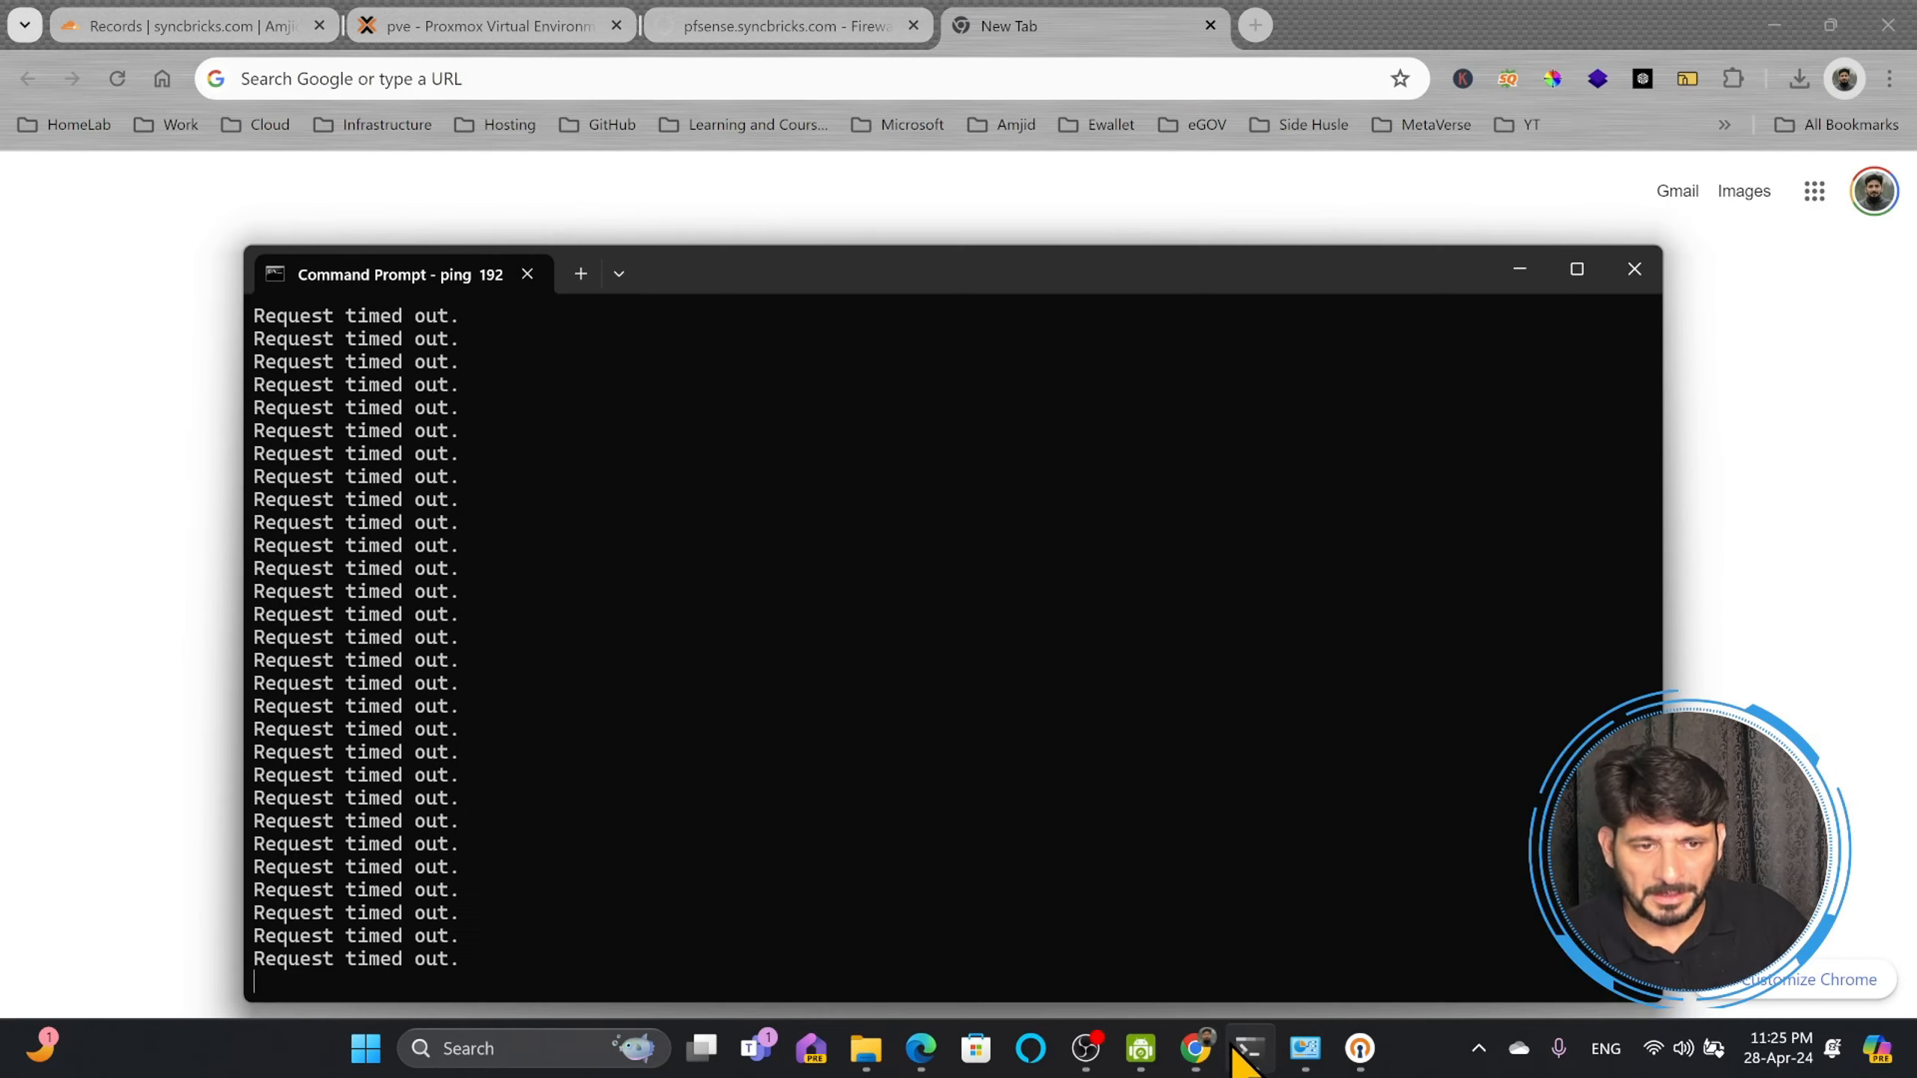
Step: Stop the old ping and rerun ping 192.168.240.1 -t in Command Prompt
{"action": "left_click", "coordinate": [1249, 1049]}
{"action": "key", "text": "ctrl+c"}
{"action": "key", "text": "Up"}
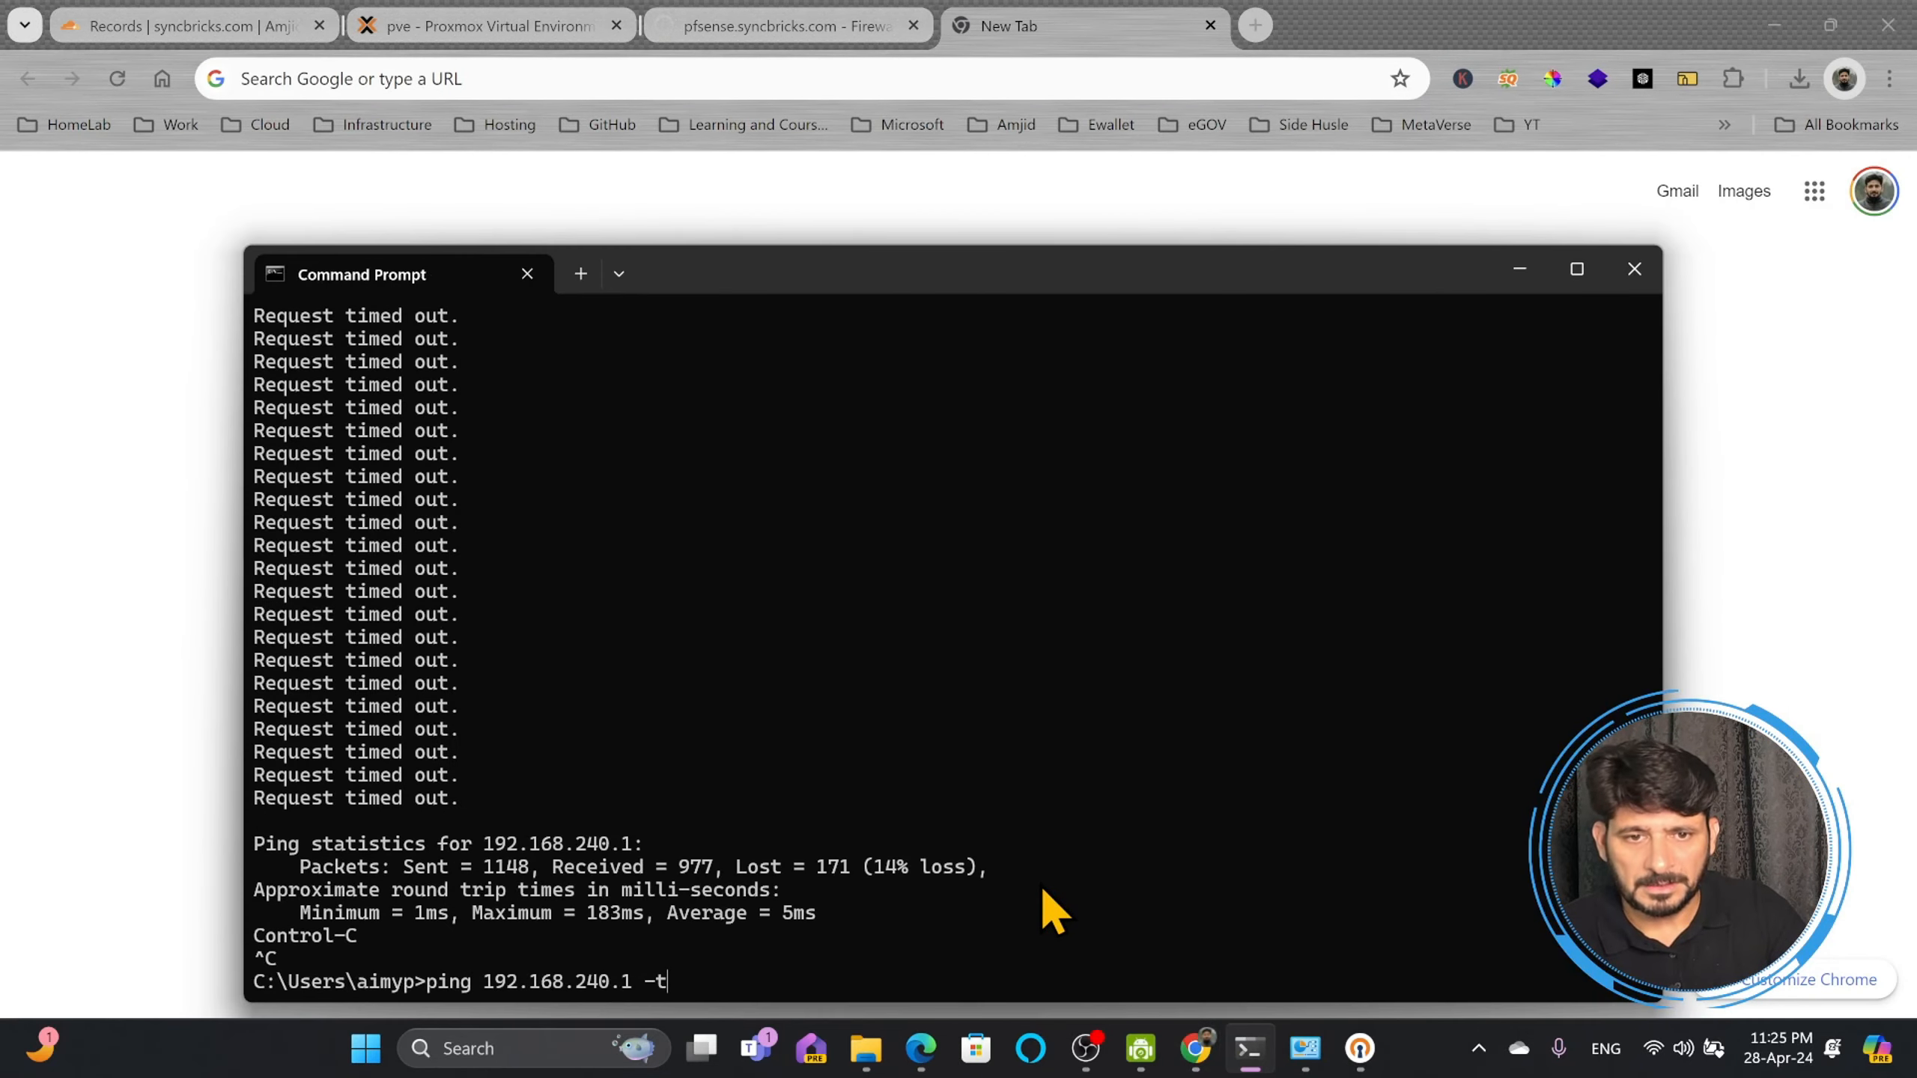
{"action": "key", "text": "Return"}
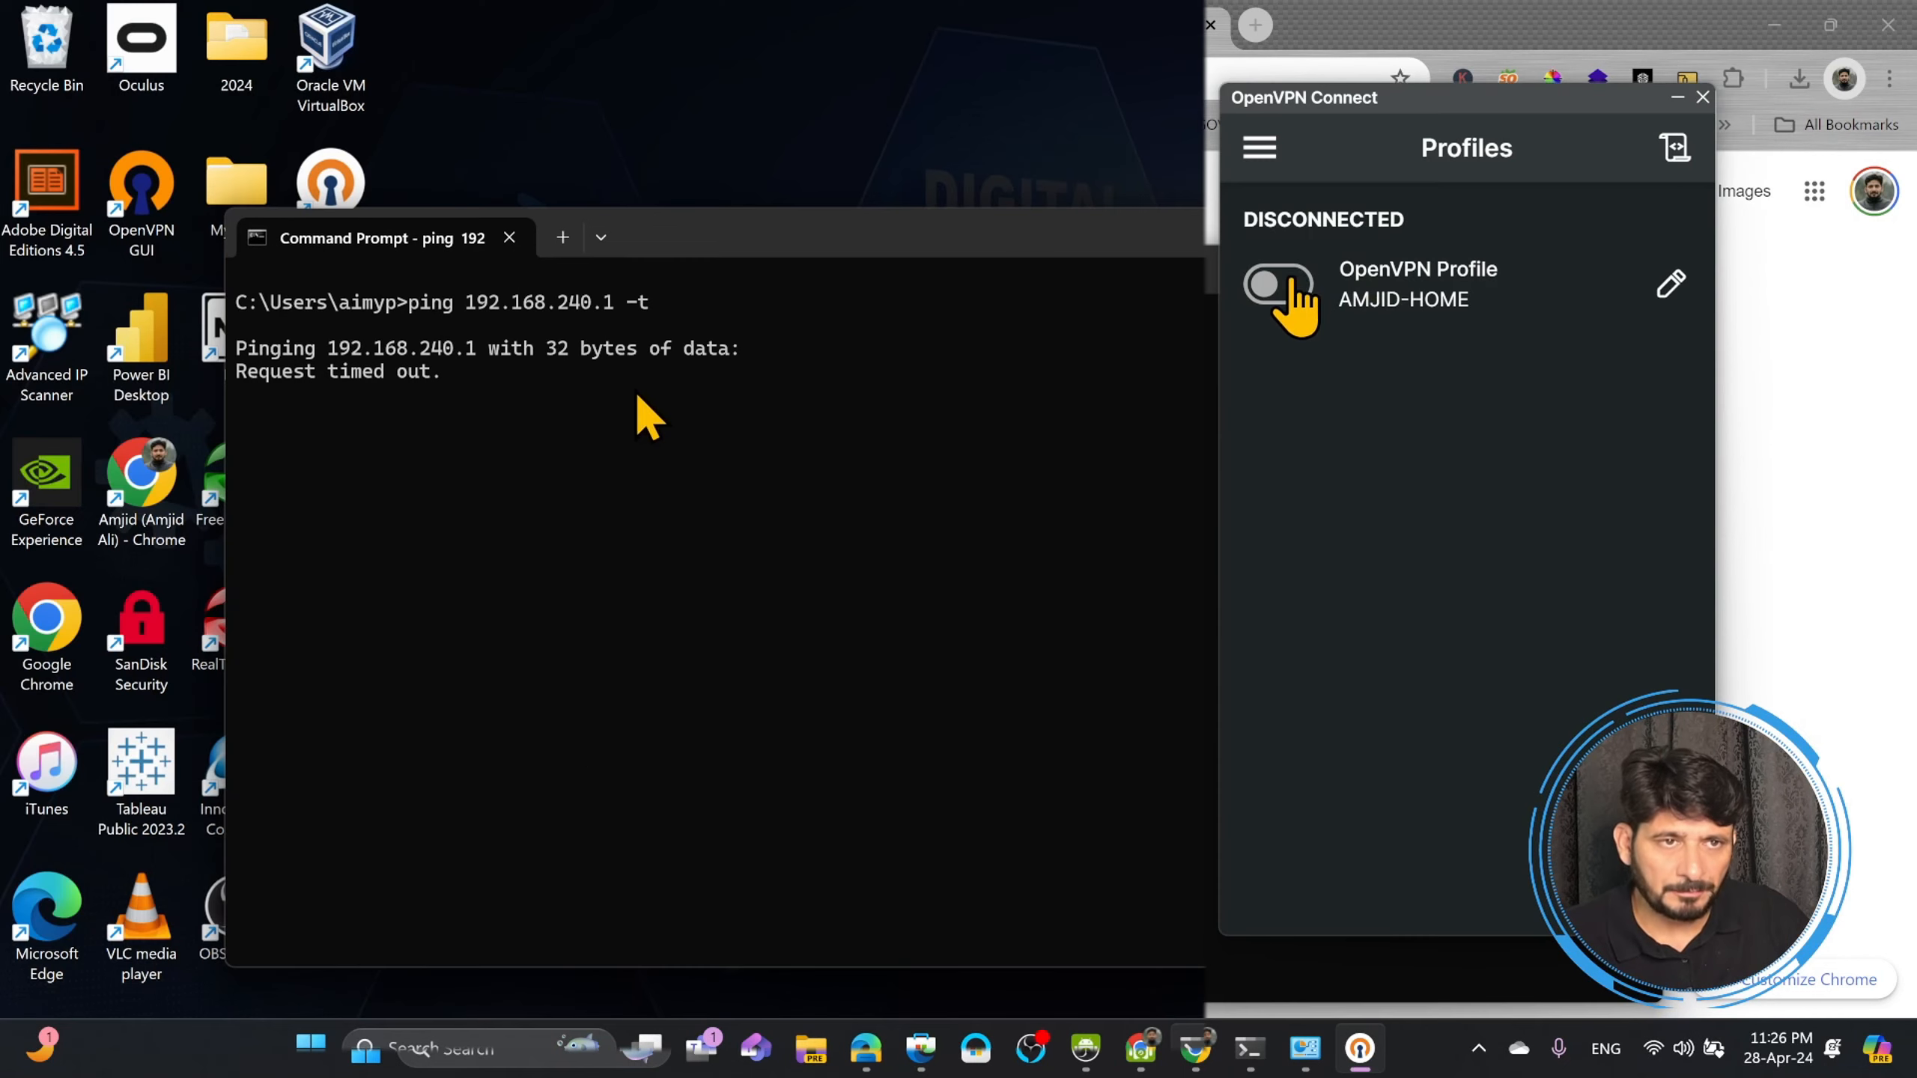
Step: Import the public-IP .ovpn profile file into OpenVPN Connect
{"action": "left_click", "coordinate": [1262, 150]}
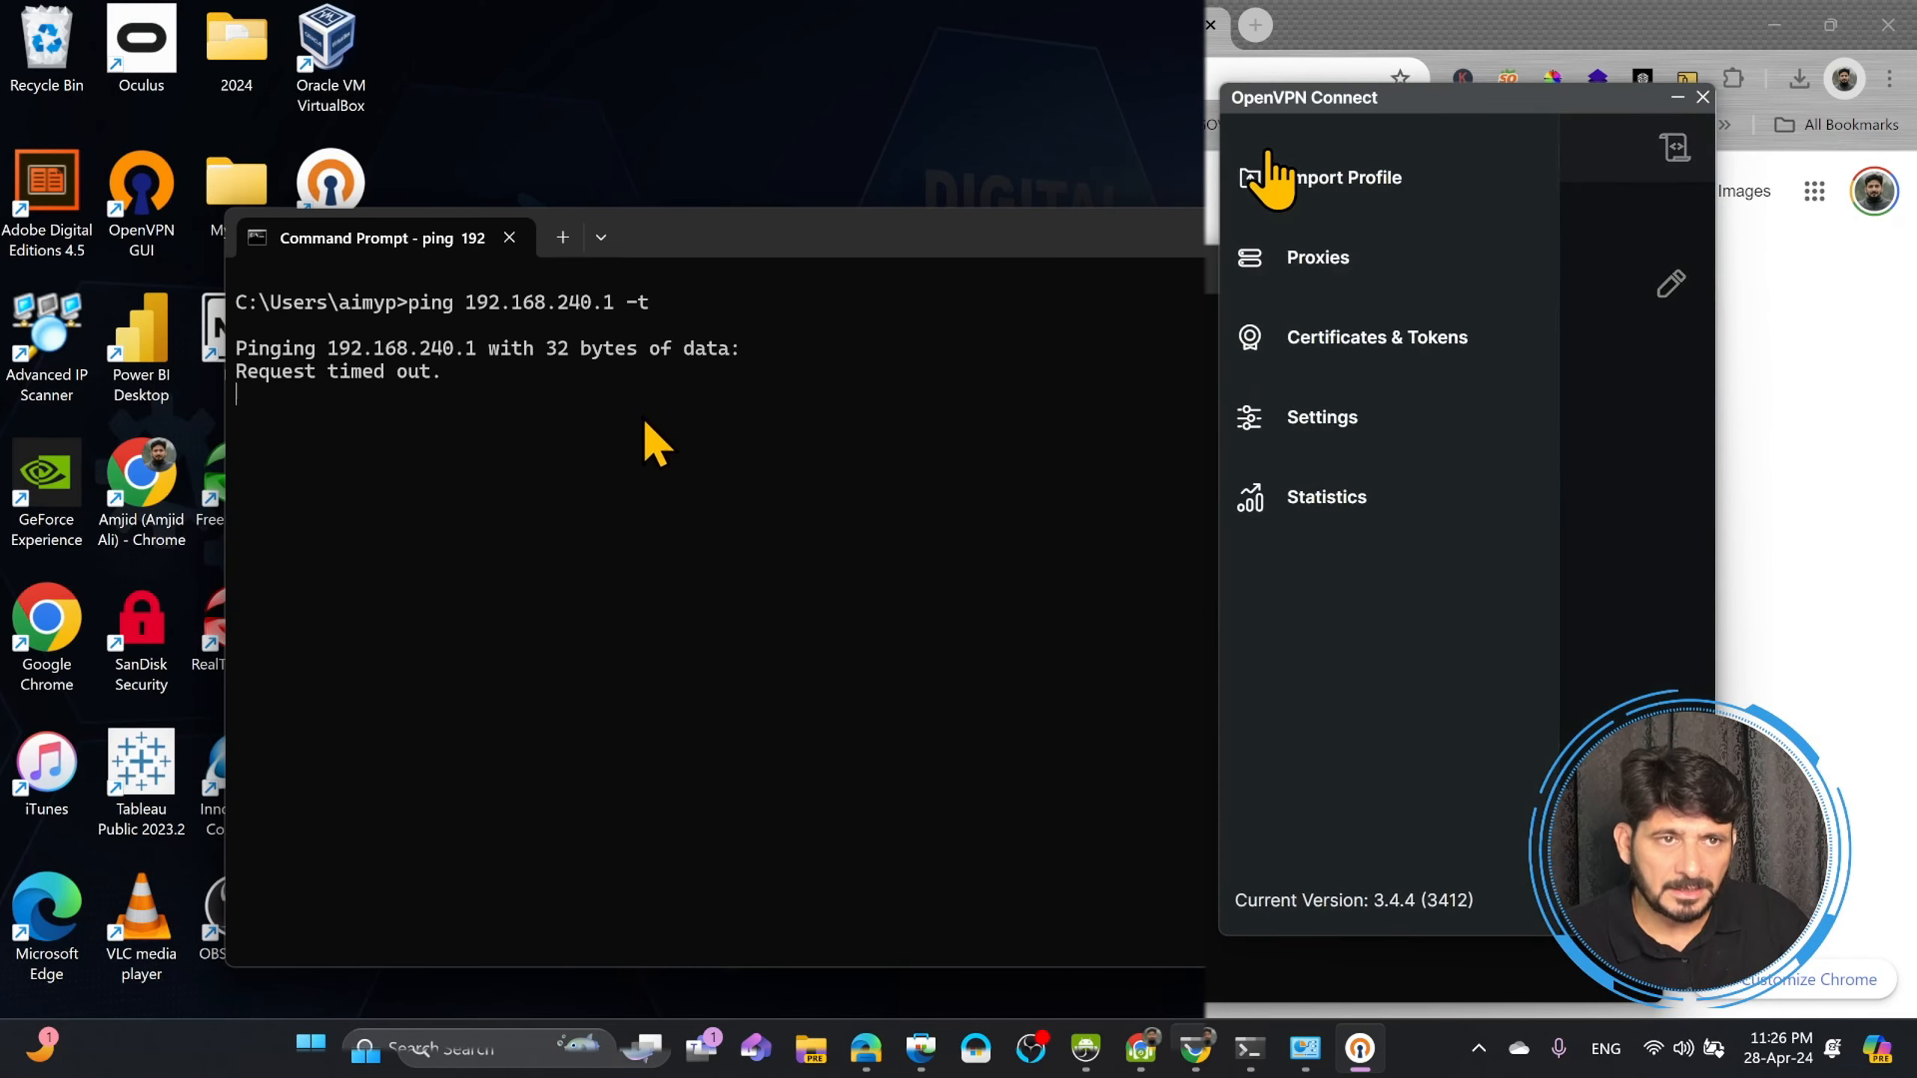
{"action": "left_click", "coordinate": [1351, 194]}
{"action": "left_click", "coordinate": [1556, 231]}
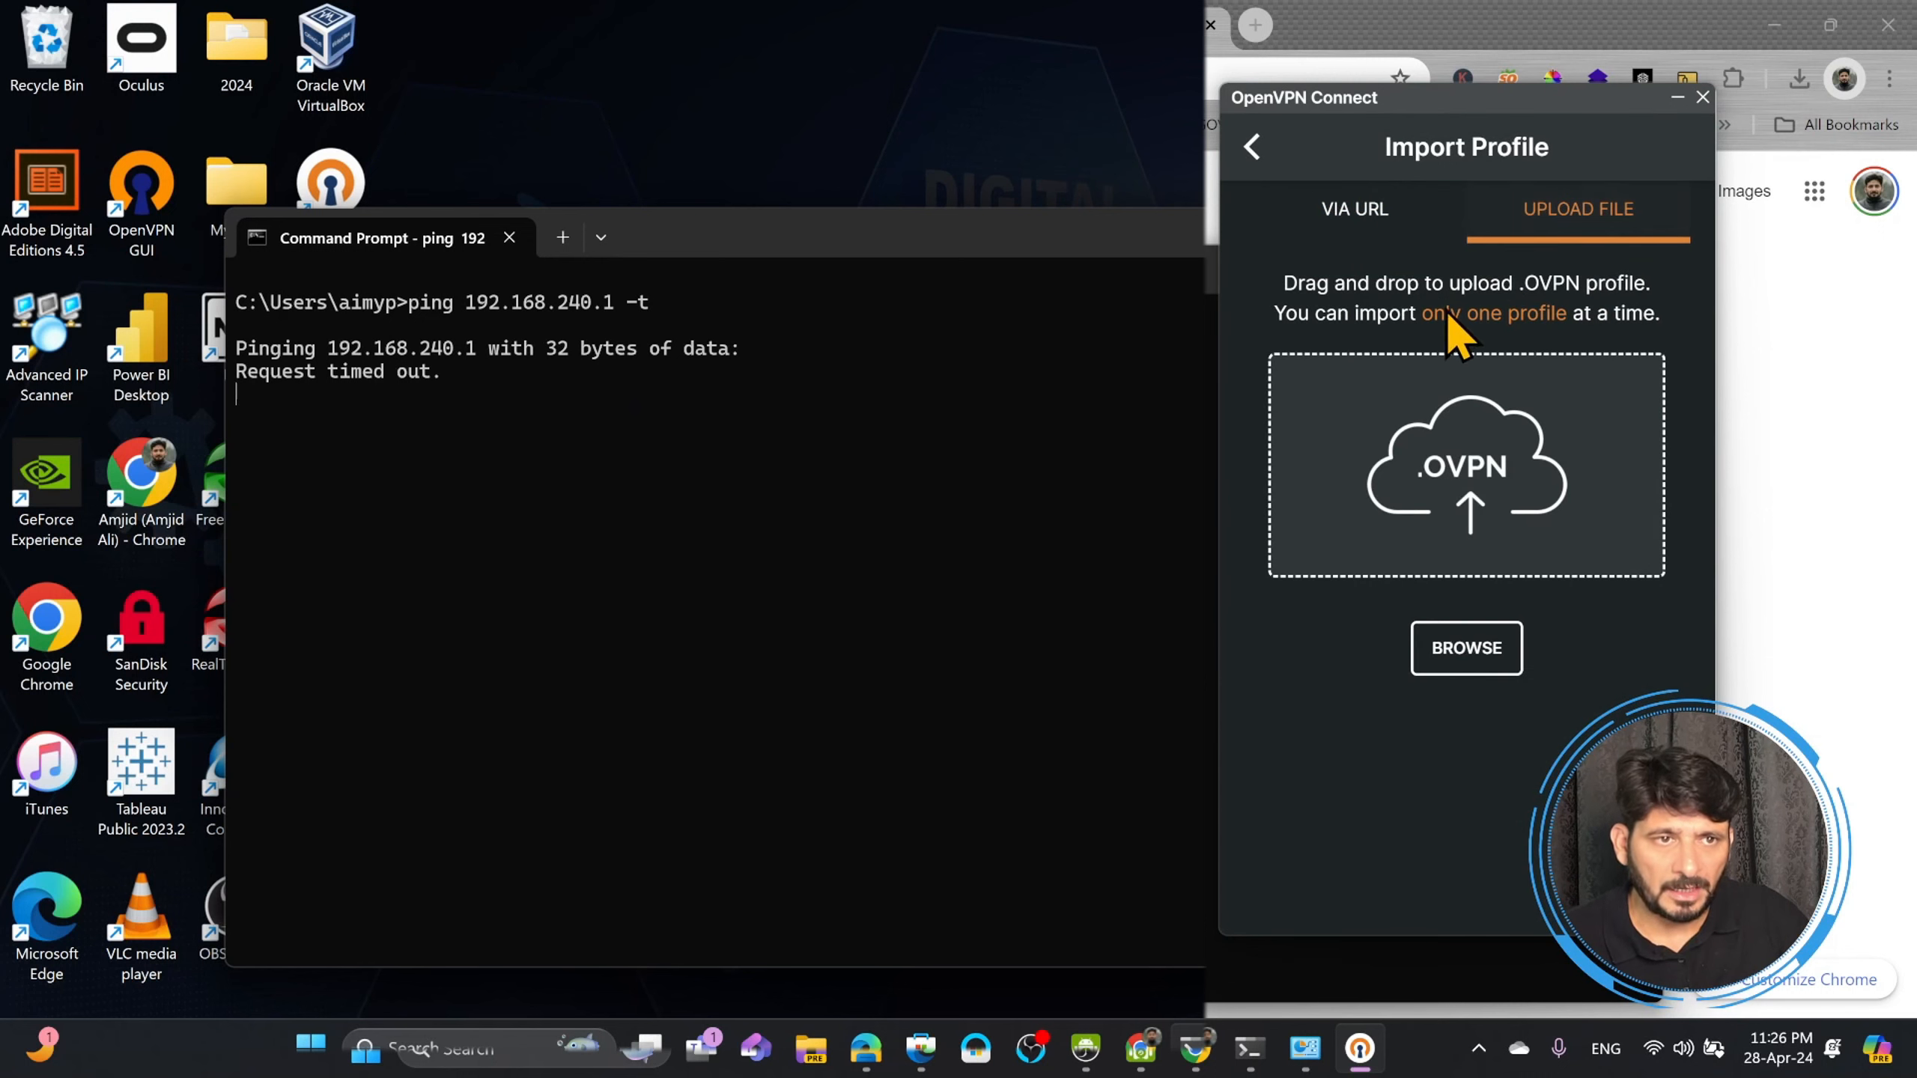
{"action": "left_click", "coordinate": [1466, 648]}
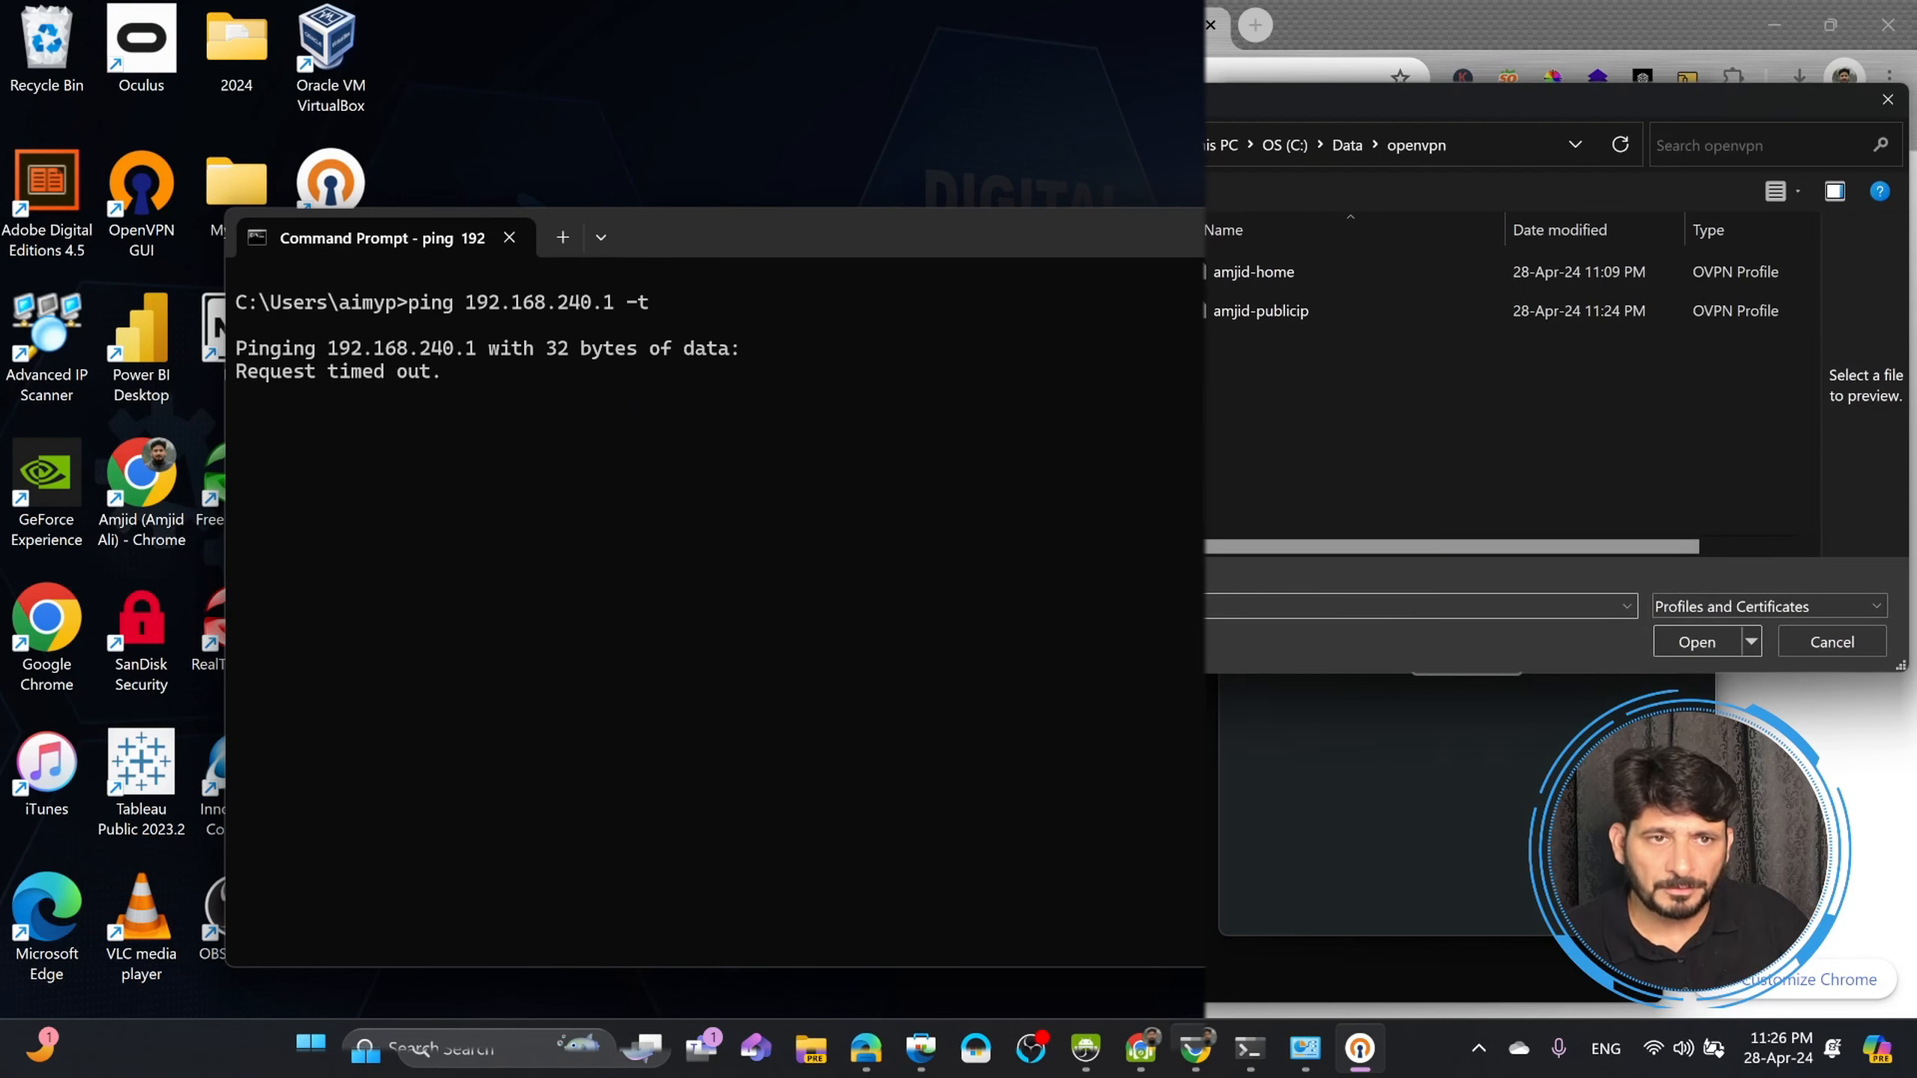
{"action": "double_click", "coordinate": [1255, 318]}
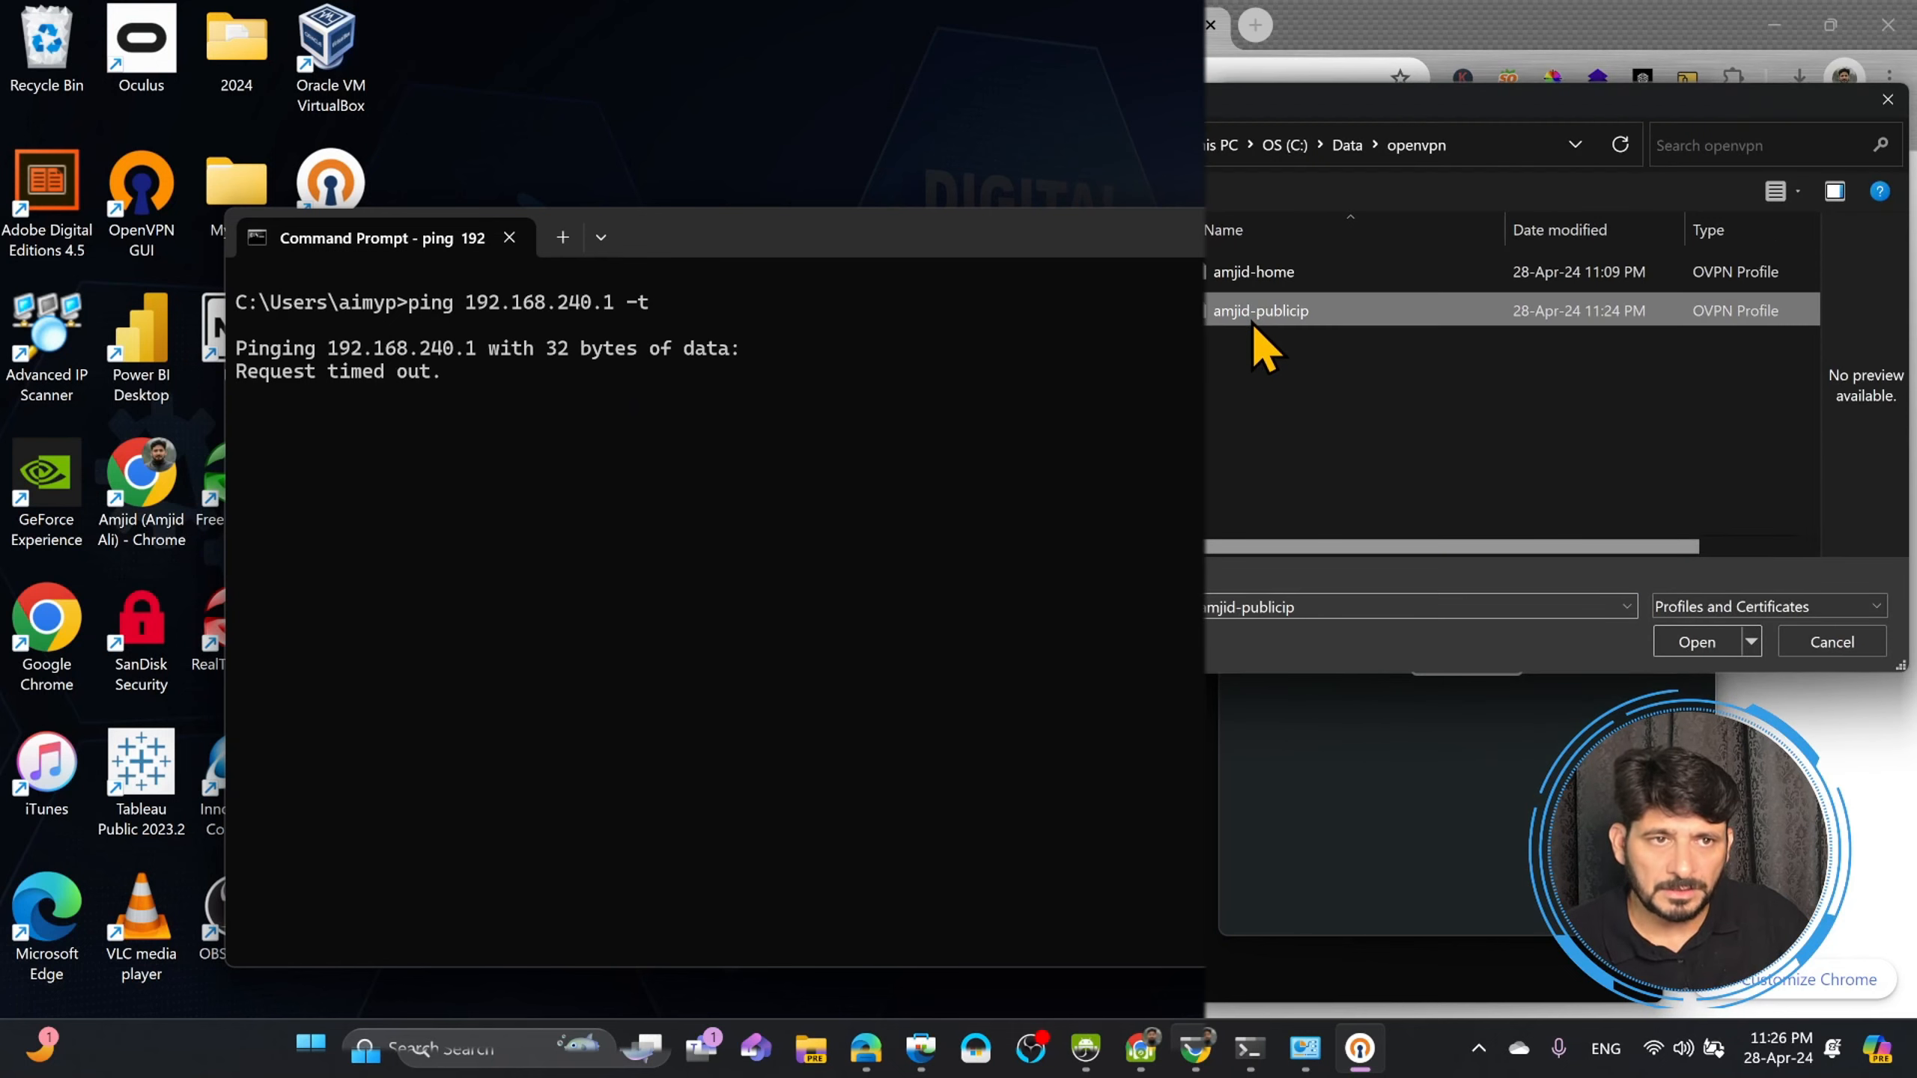
Step: Enter the VPN username and saved password, name the profile amjid-home-muscat-publicip, and connect
{"action": "left_click", "coordinate": [1385, 403]}
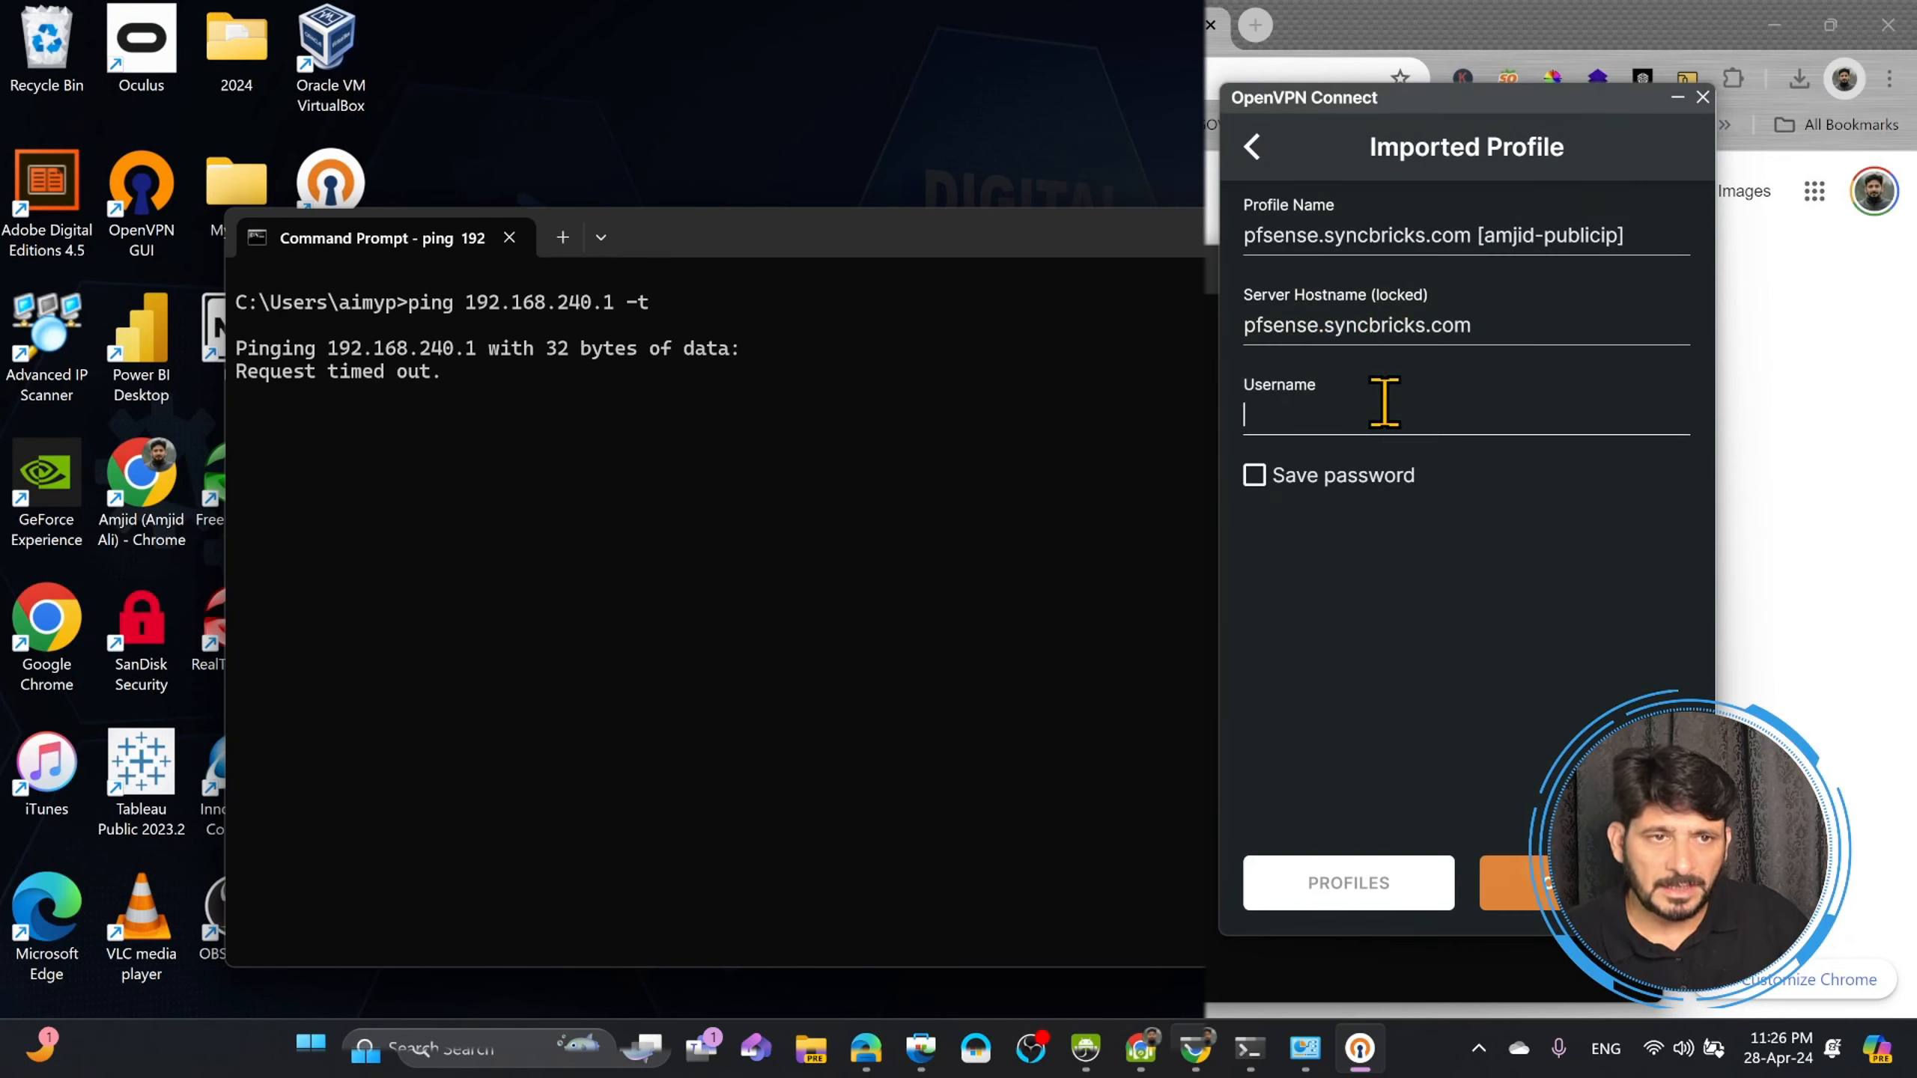
{"action": "key", "text": "Tab"}
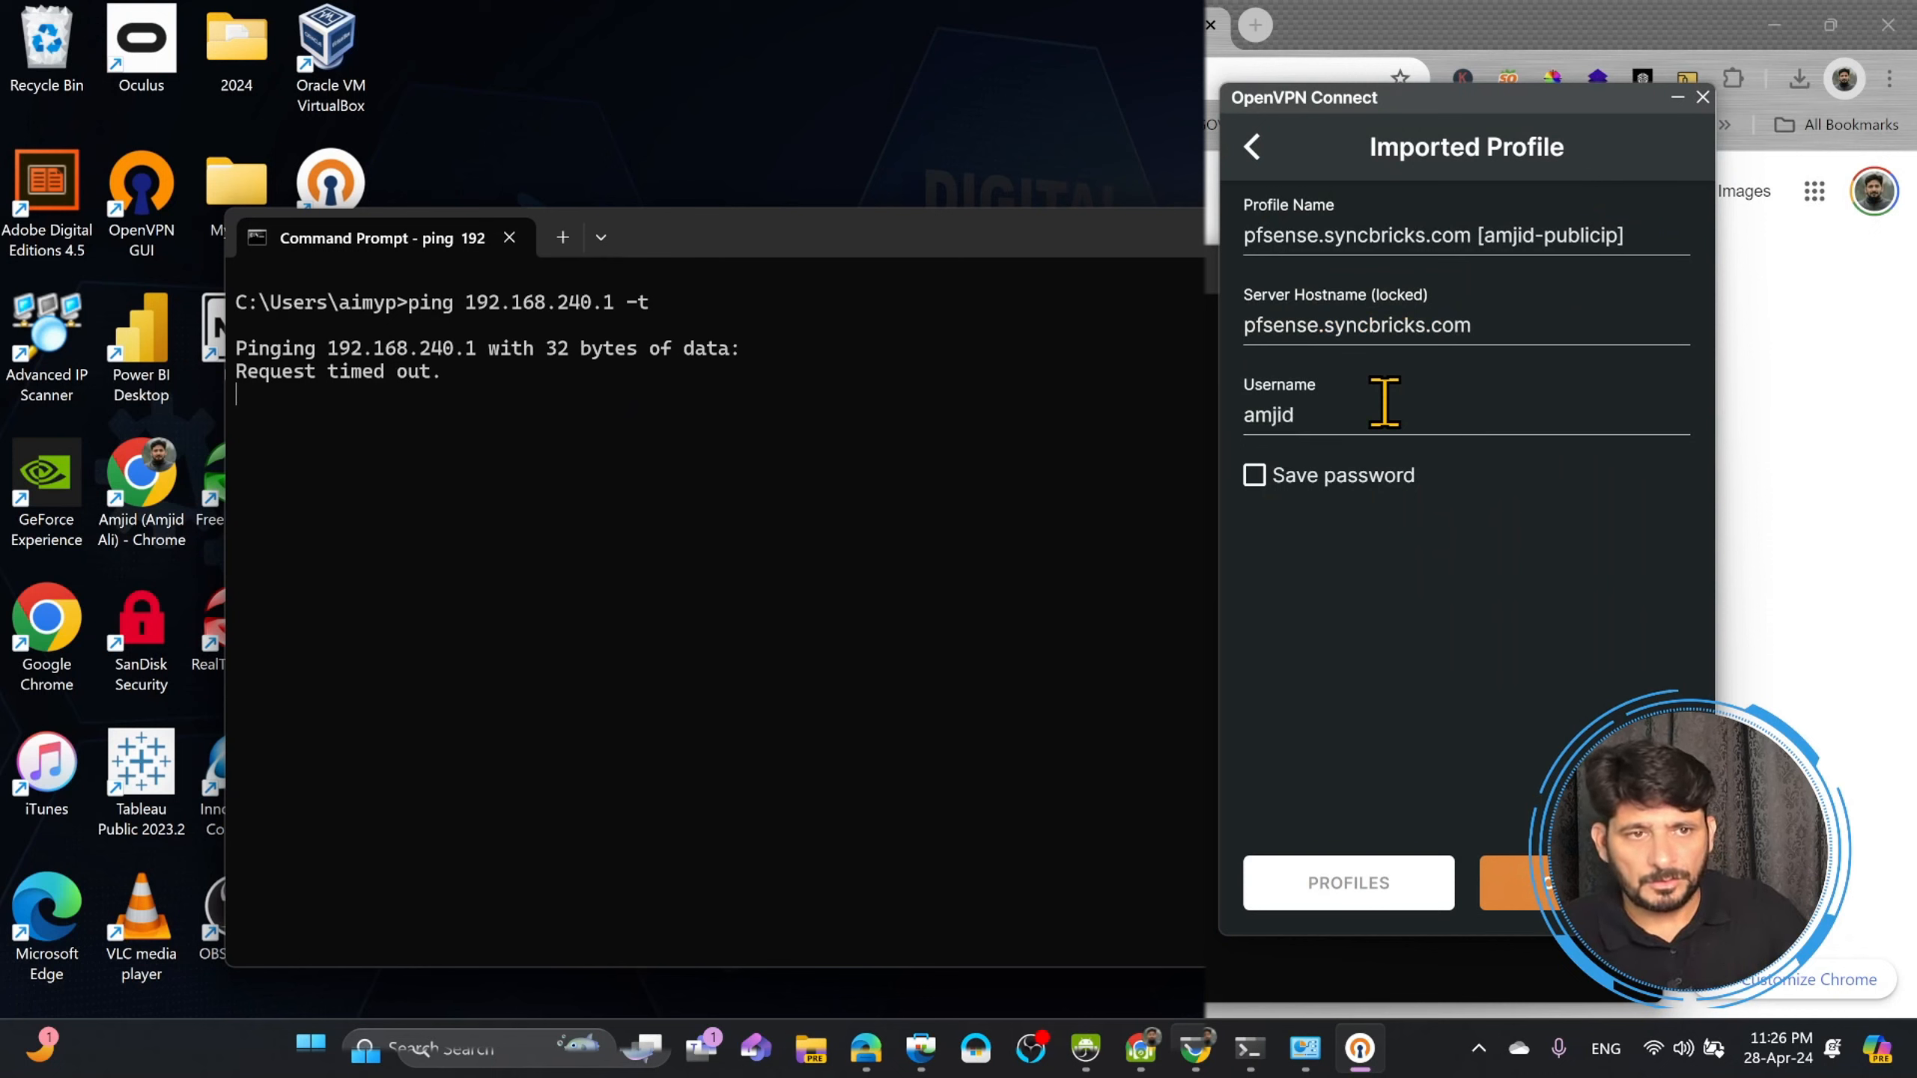
{"action": "left_click", "coordinate": [1260, 477]}
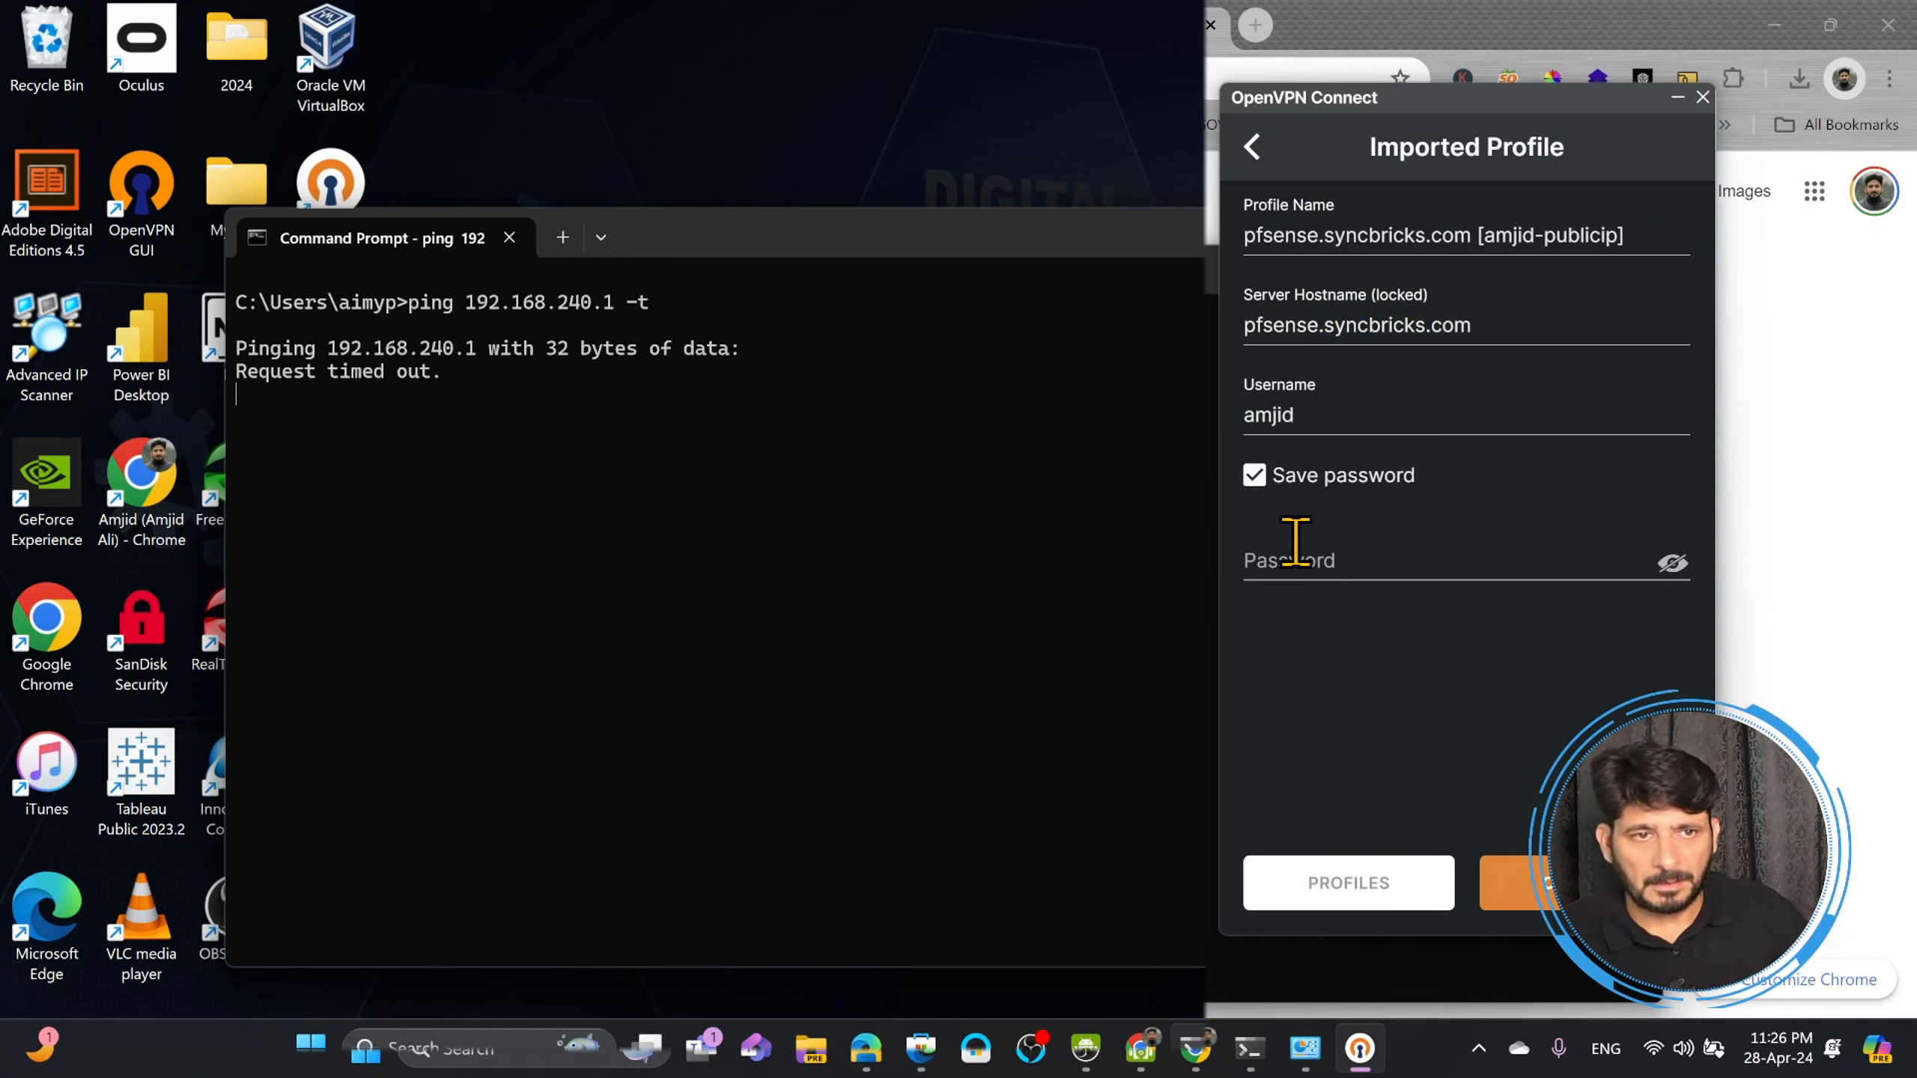
{"action": "left_click", "coordinate": [1305, 559]}
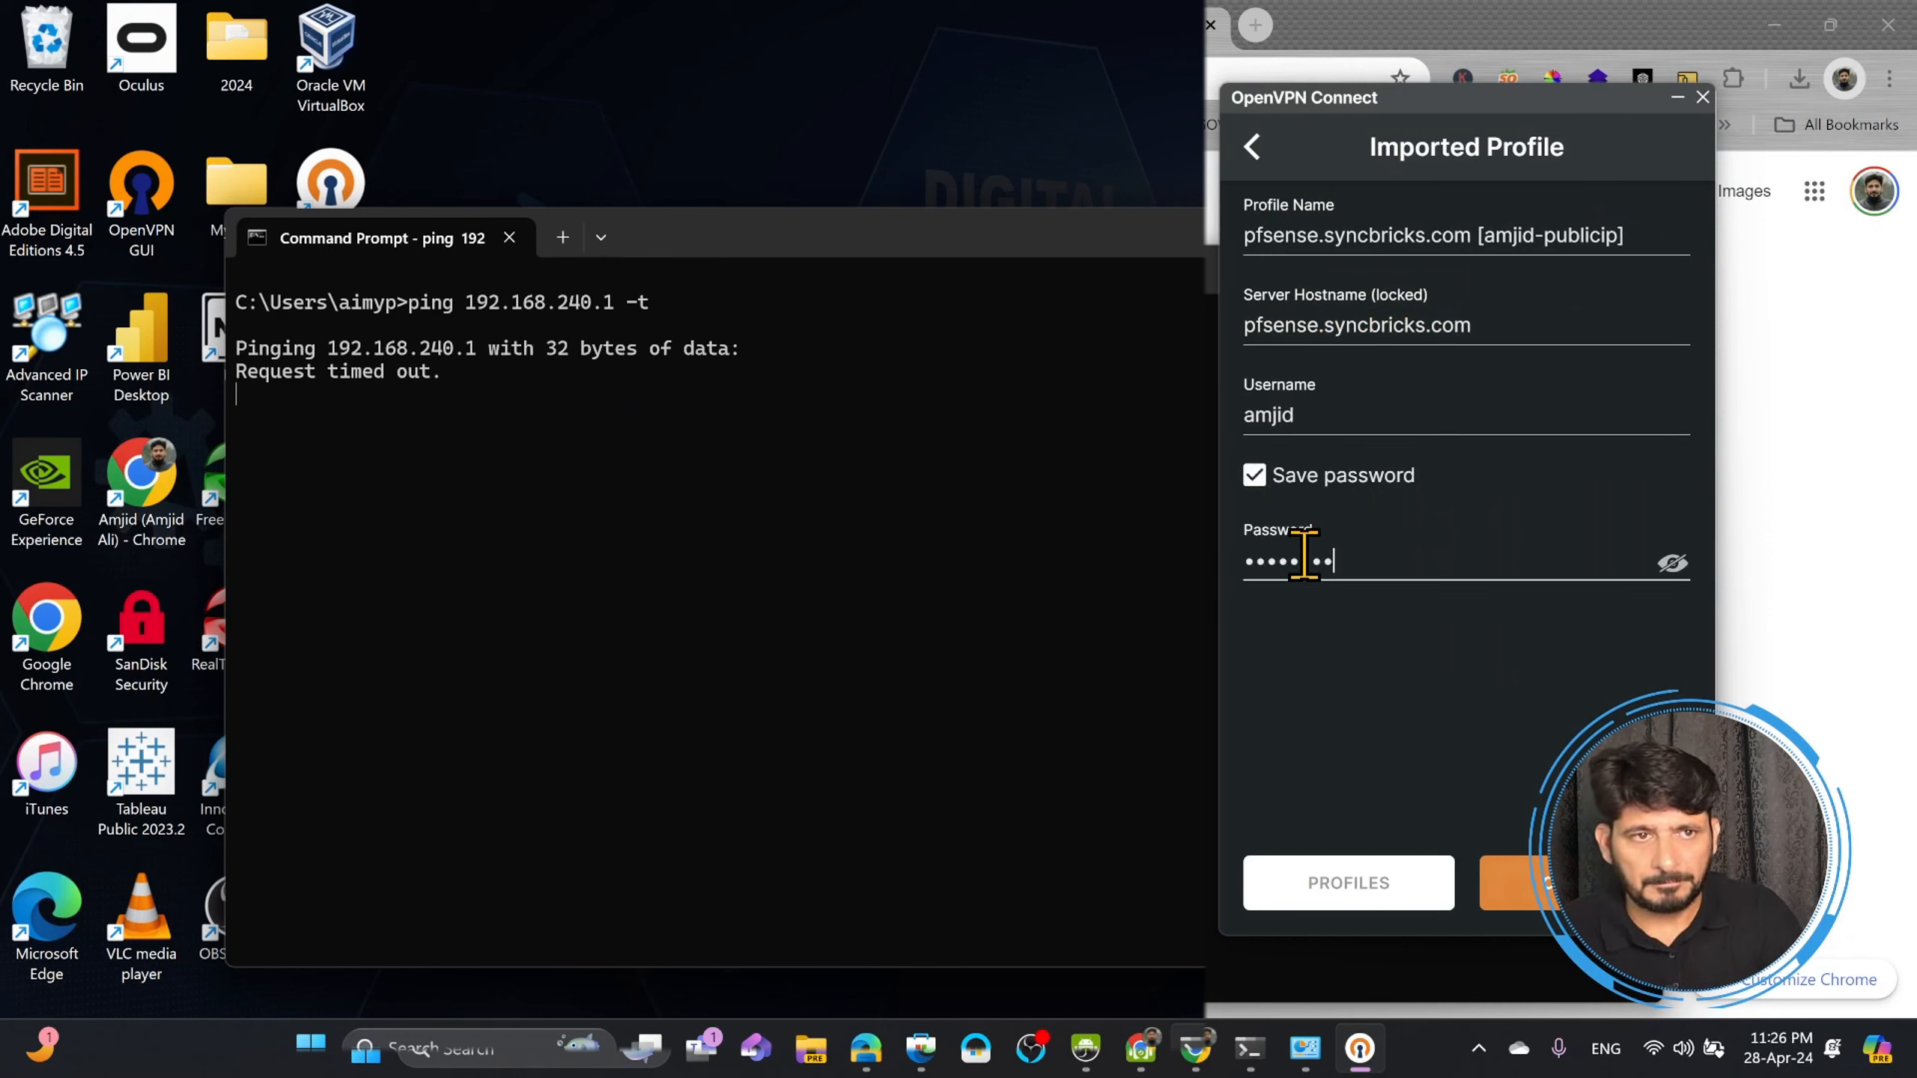
{"action": "triple_click", "coordinate": [1490, 235]}
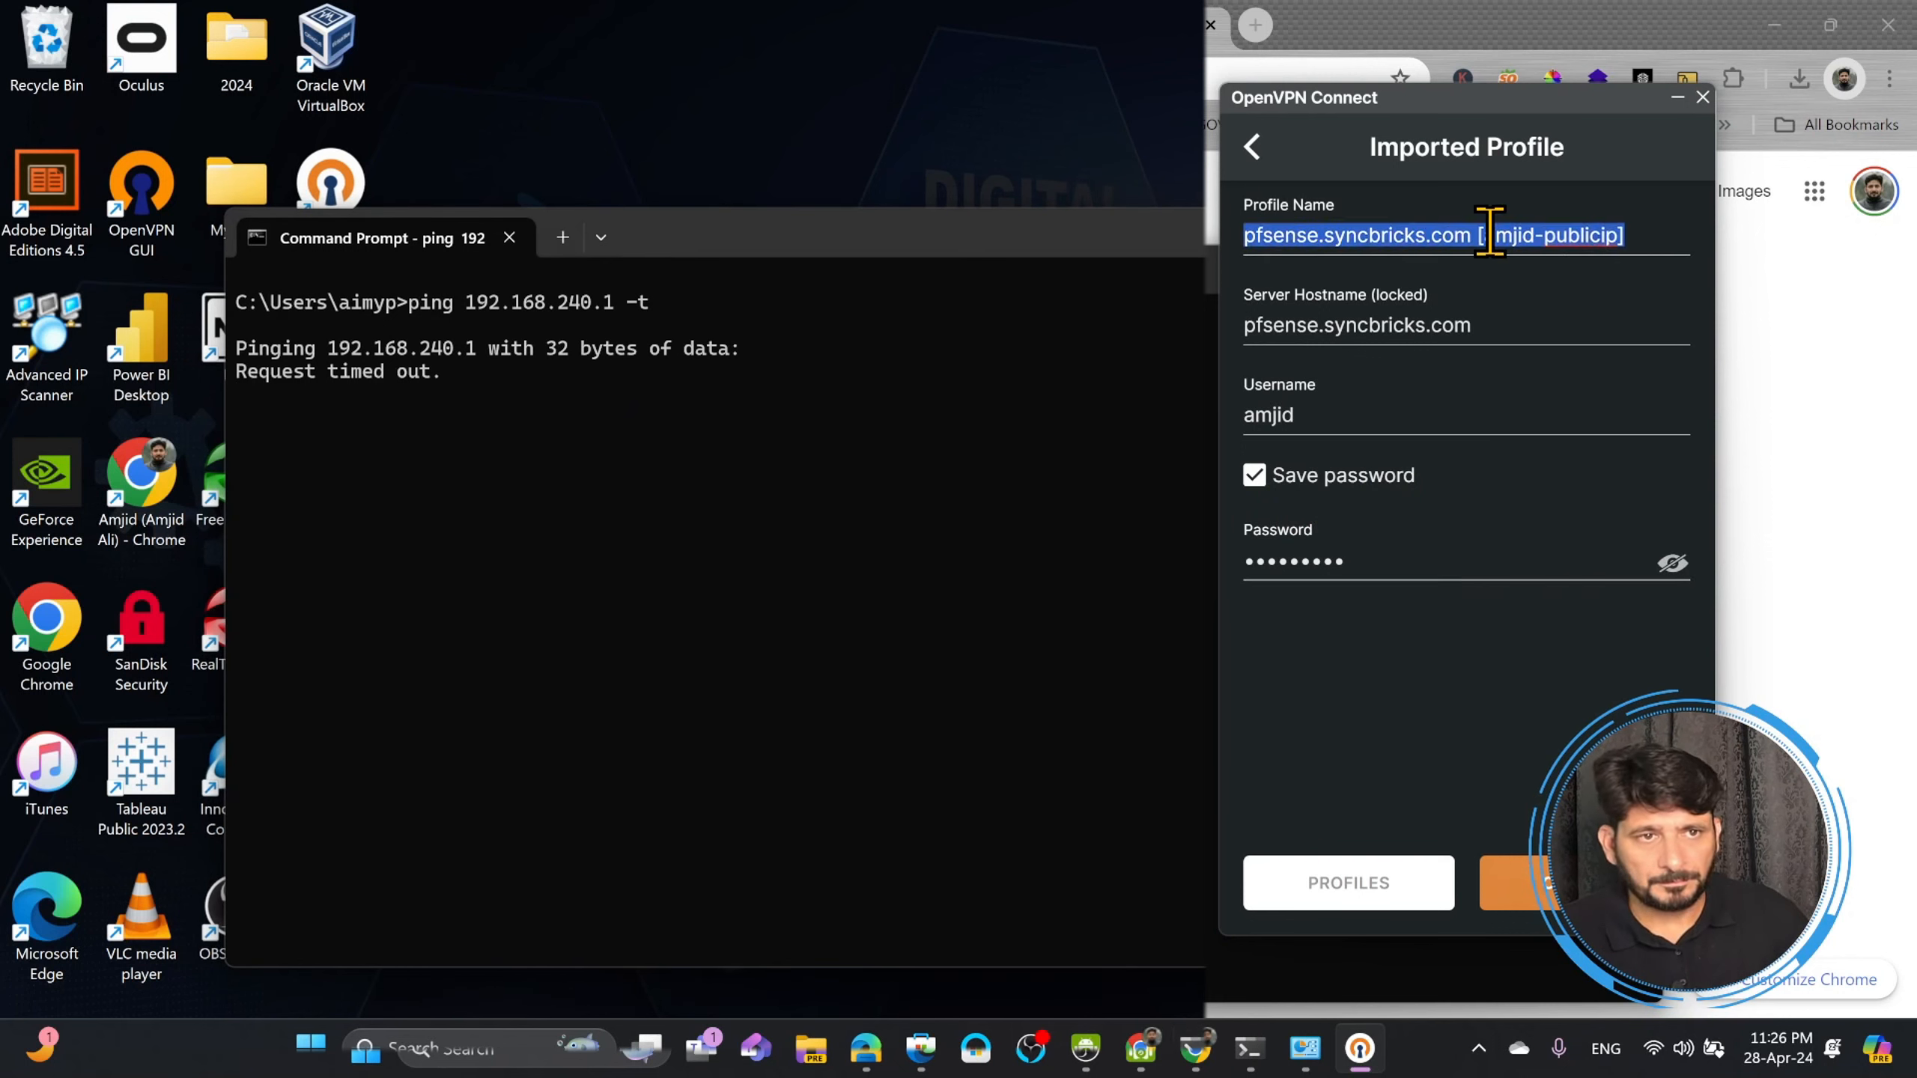
{"action": "type", "text": "amjid-h"}
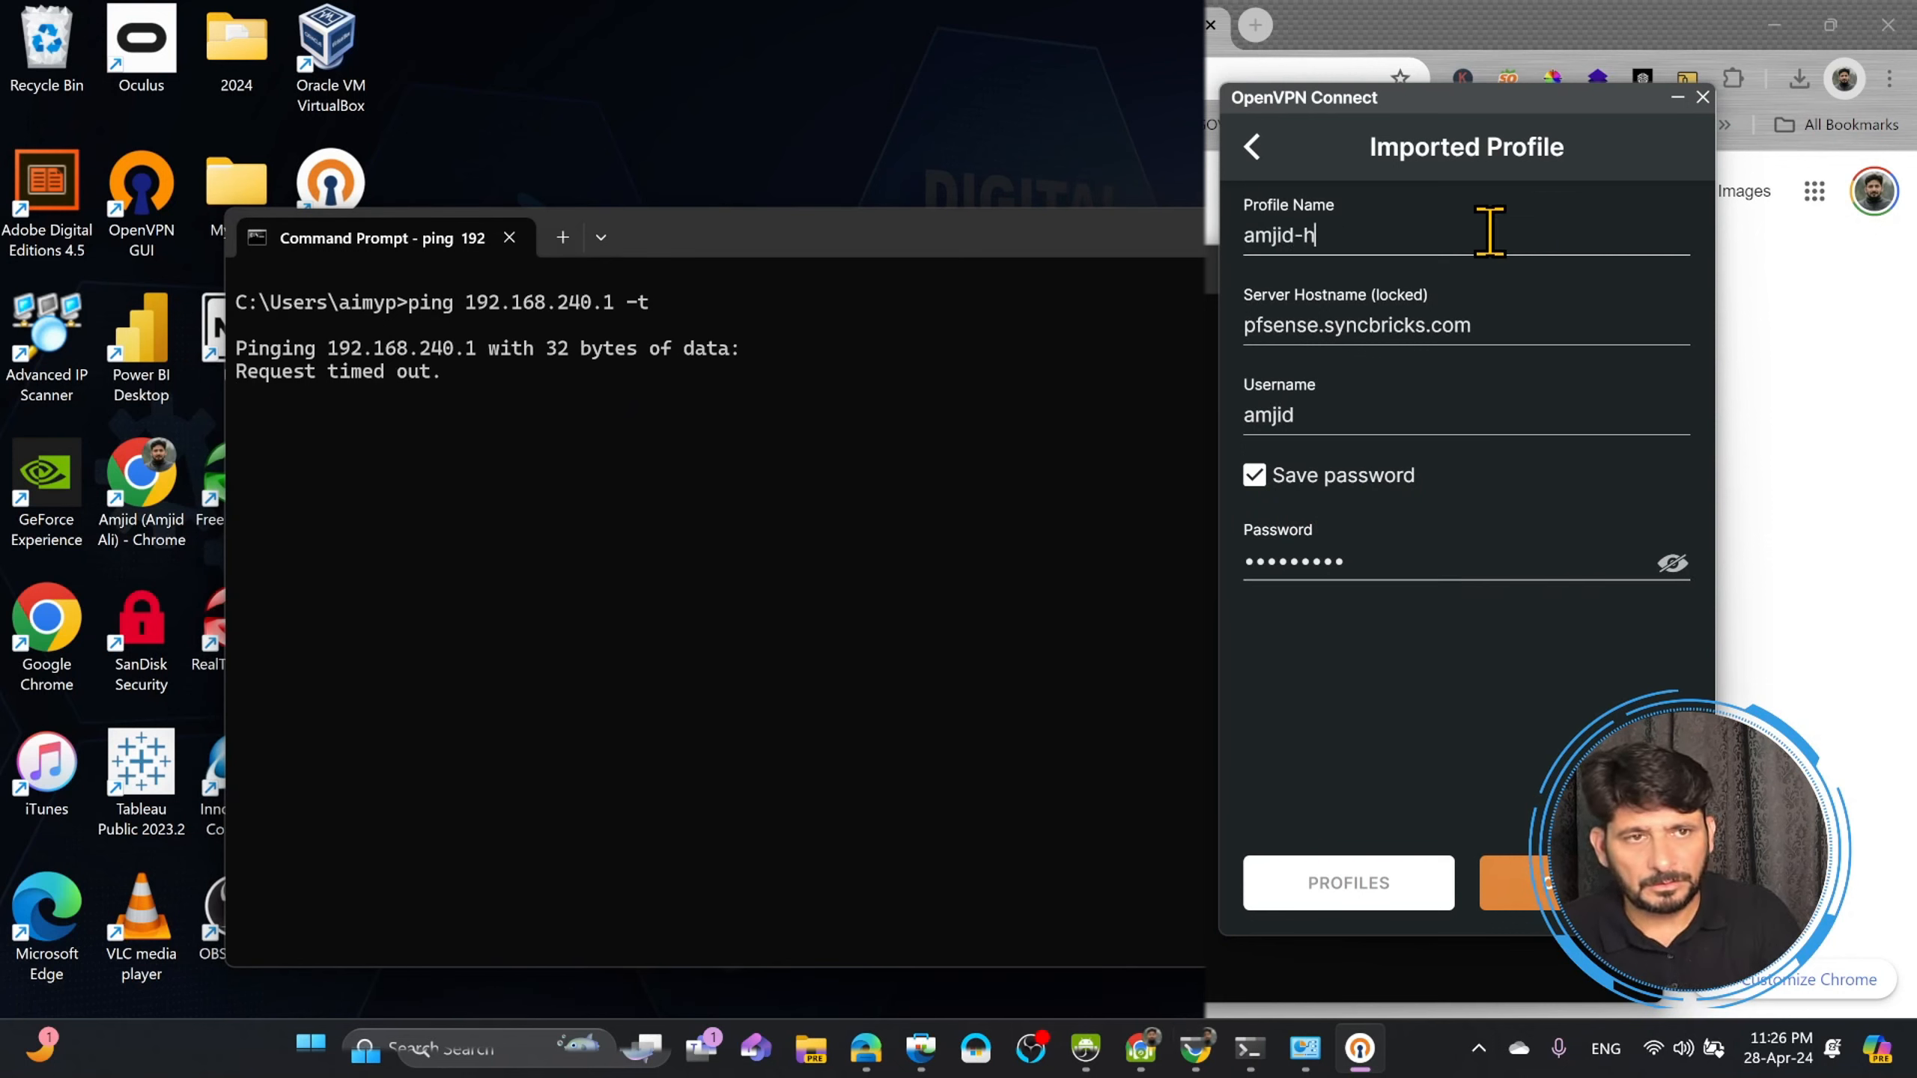
{"action": "type", "text": "ome-muscat-publicip"}
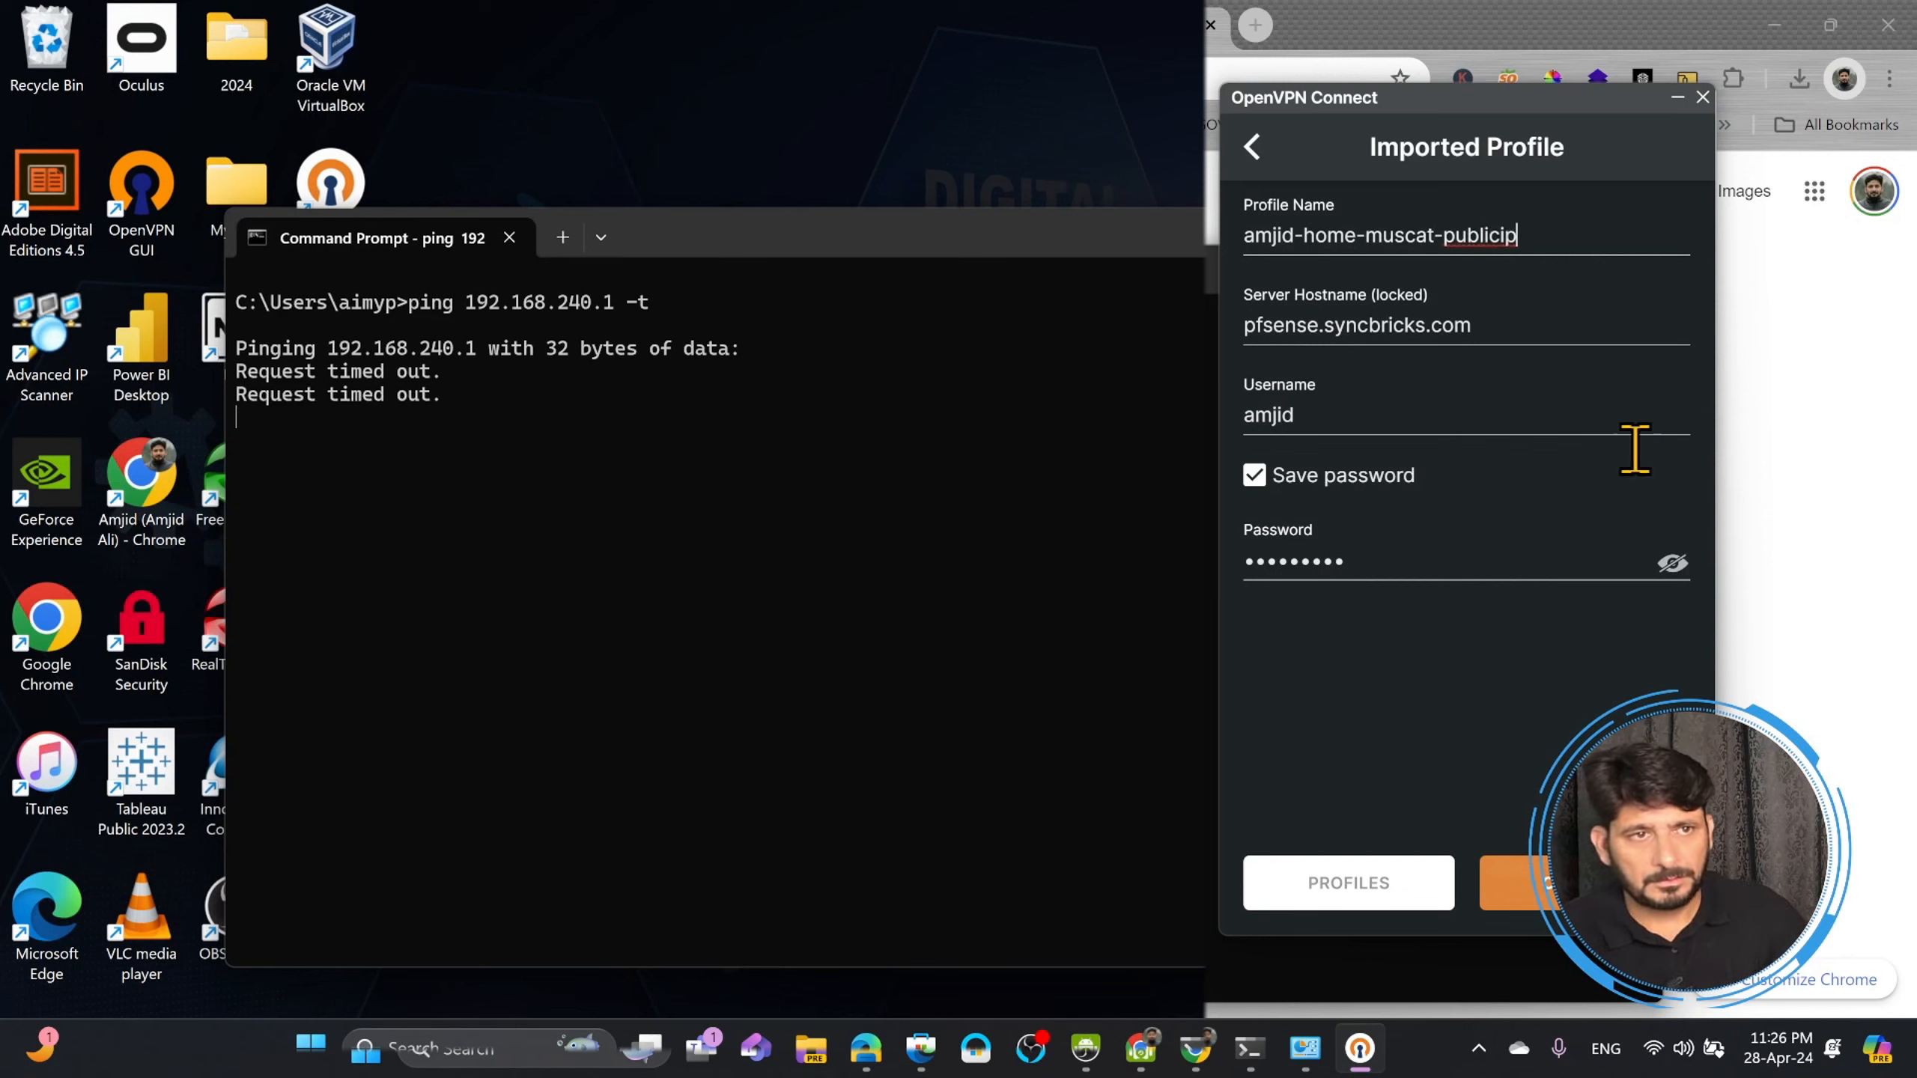
{"action": "left_click", "coordinate": [1507, 883]}
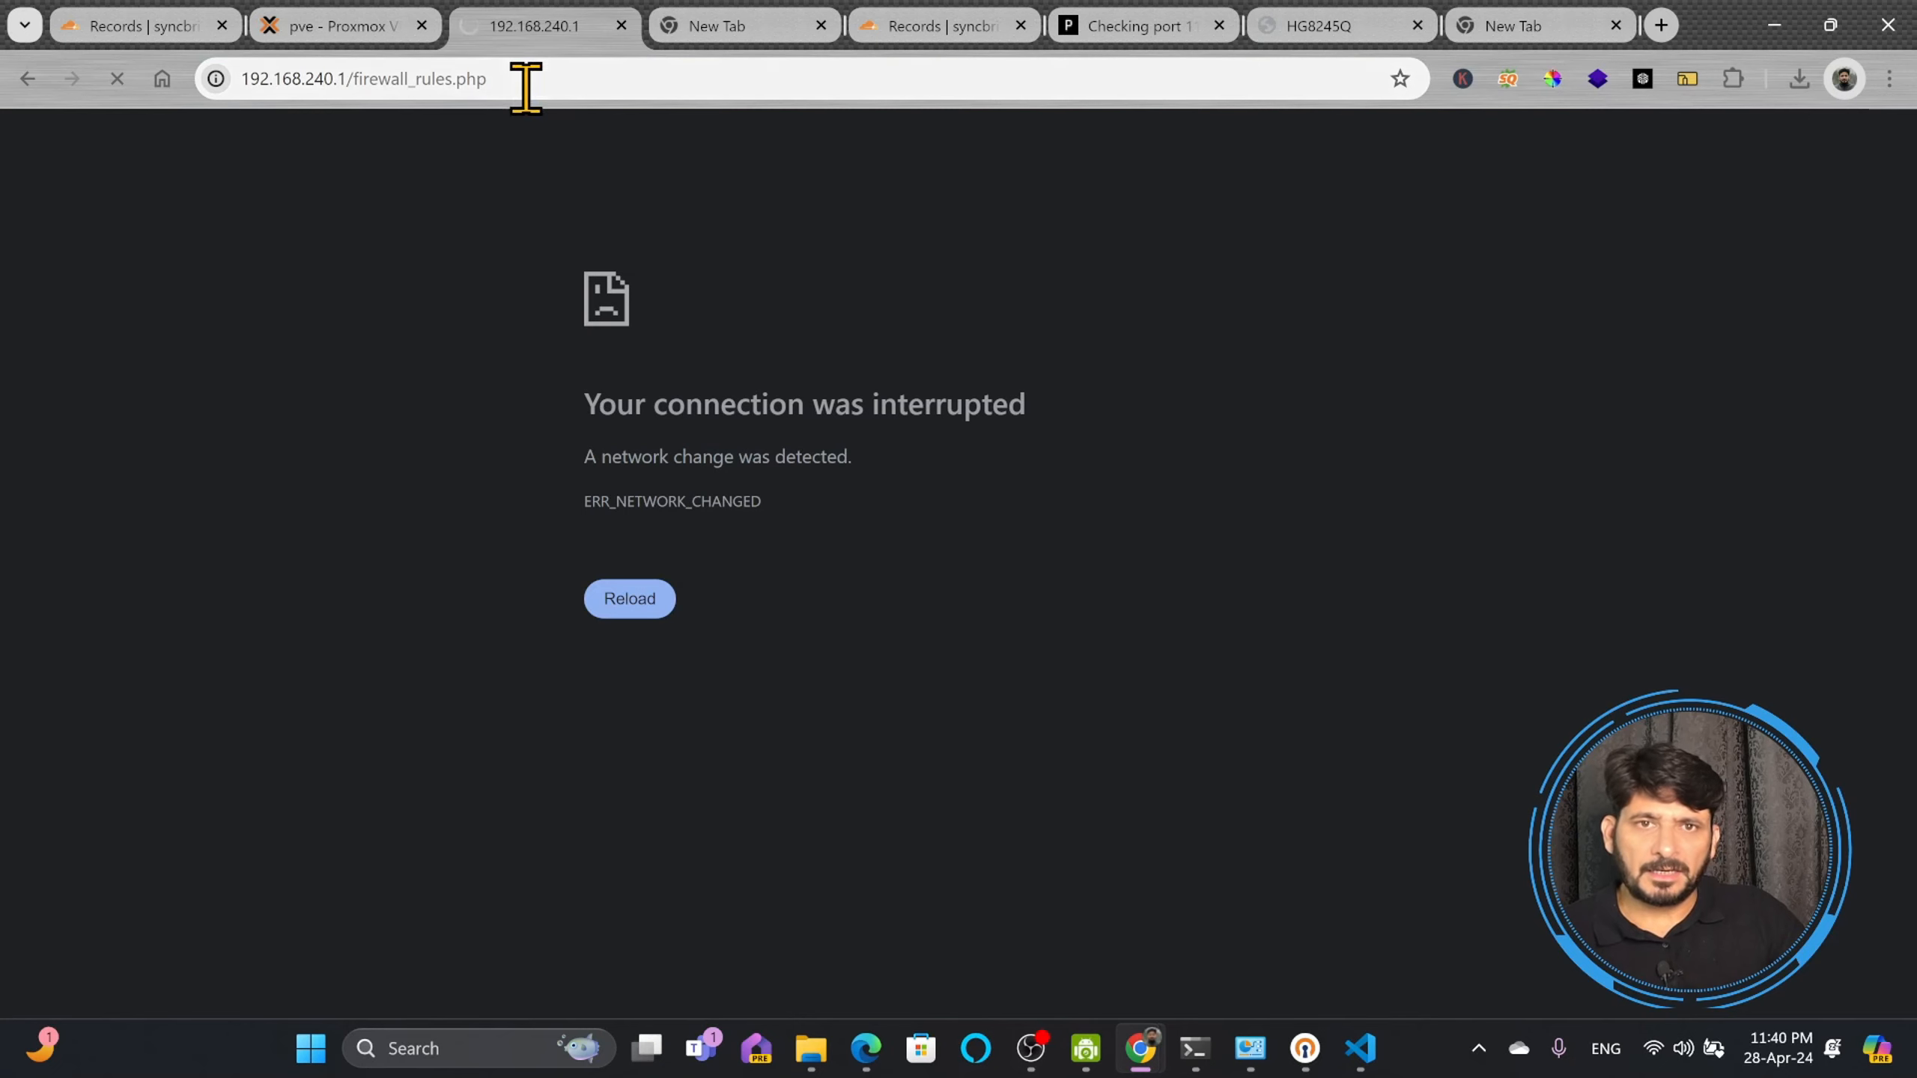
{"action": "left_click_drag", "start_coordinate": [353, 80], "coordinate": [612, 61]}
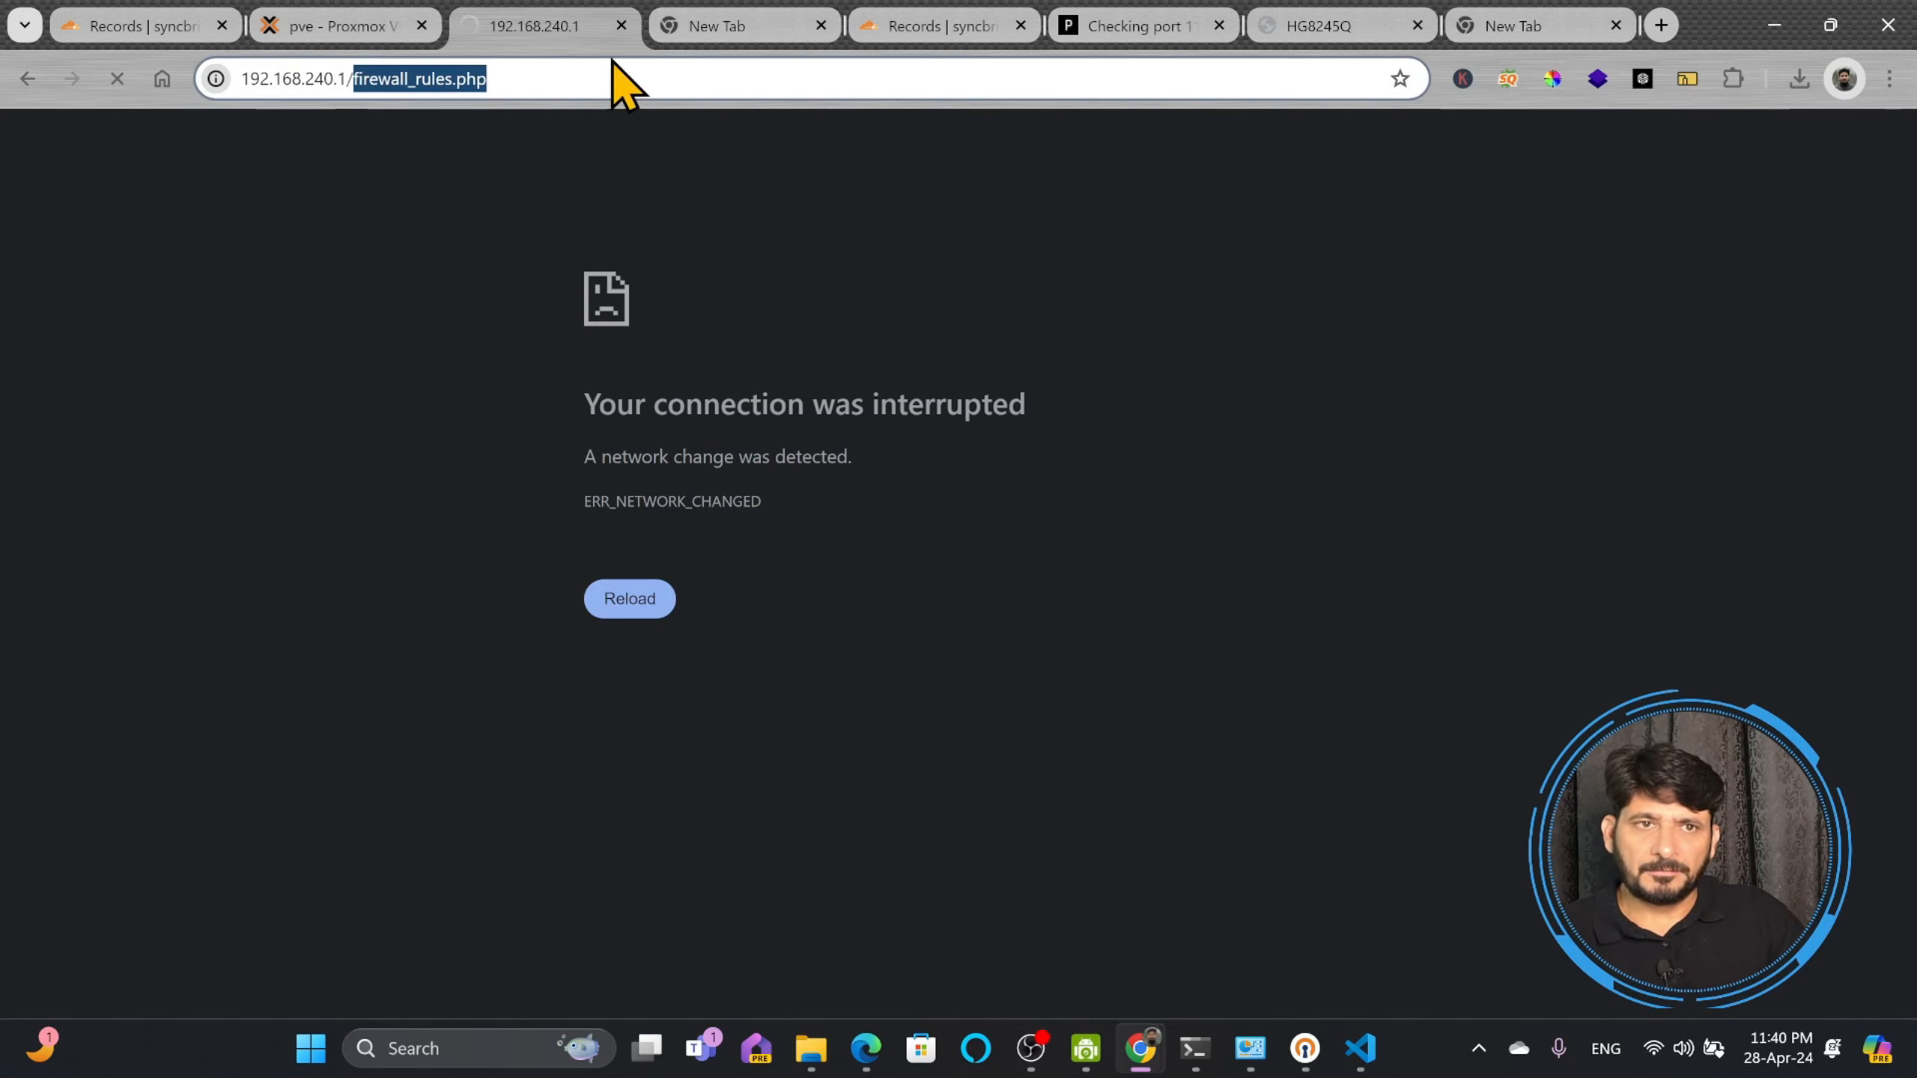
{"action": "key", "text": "BackSpace"}
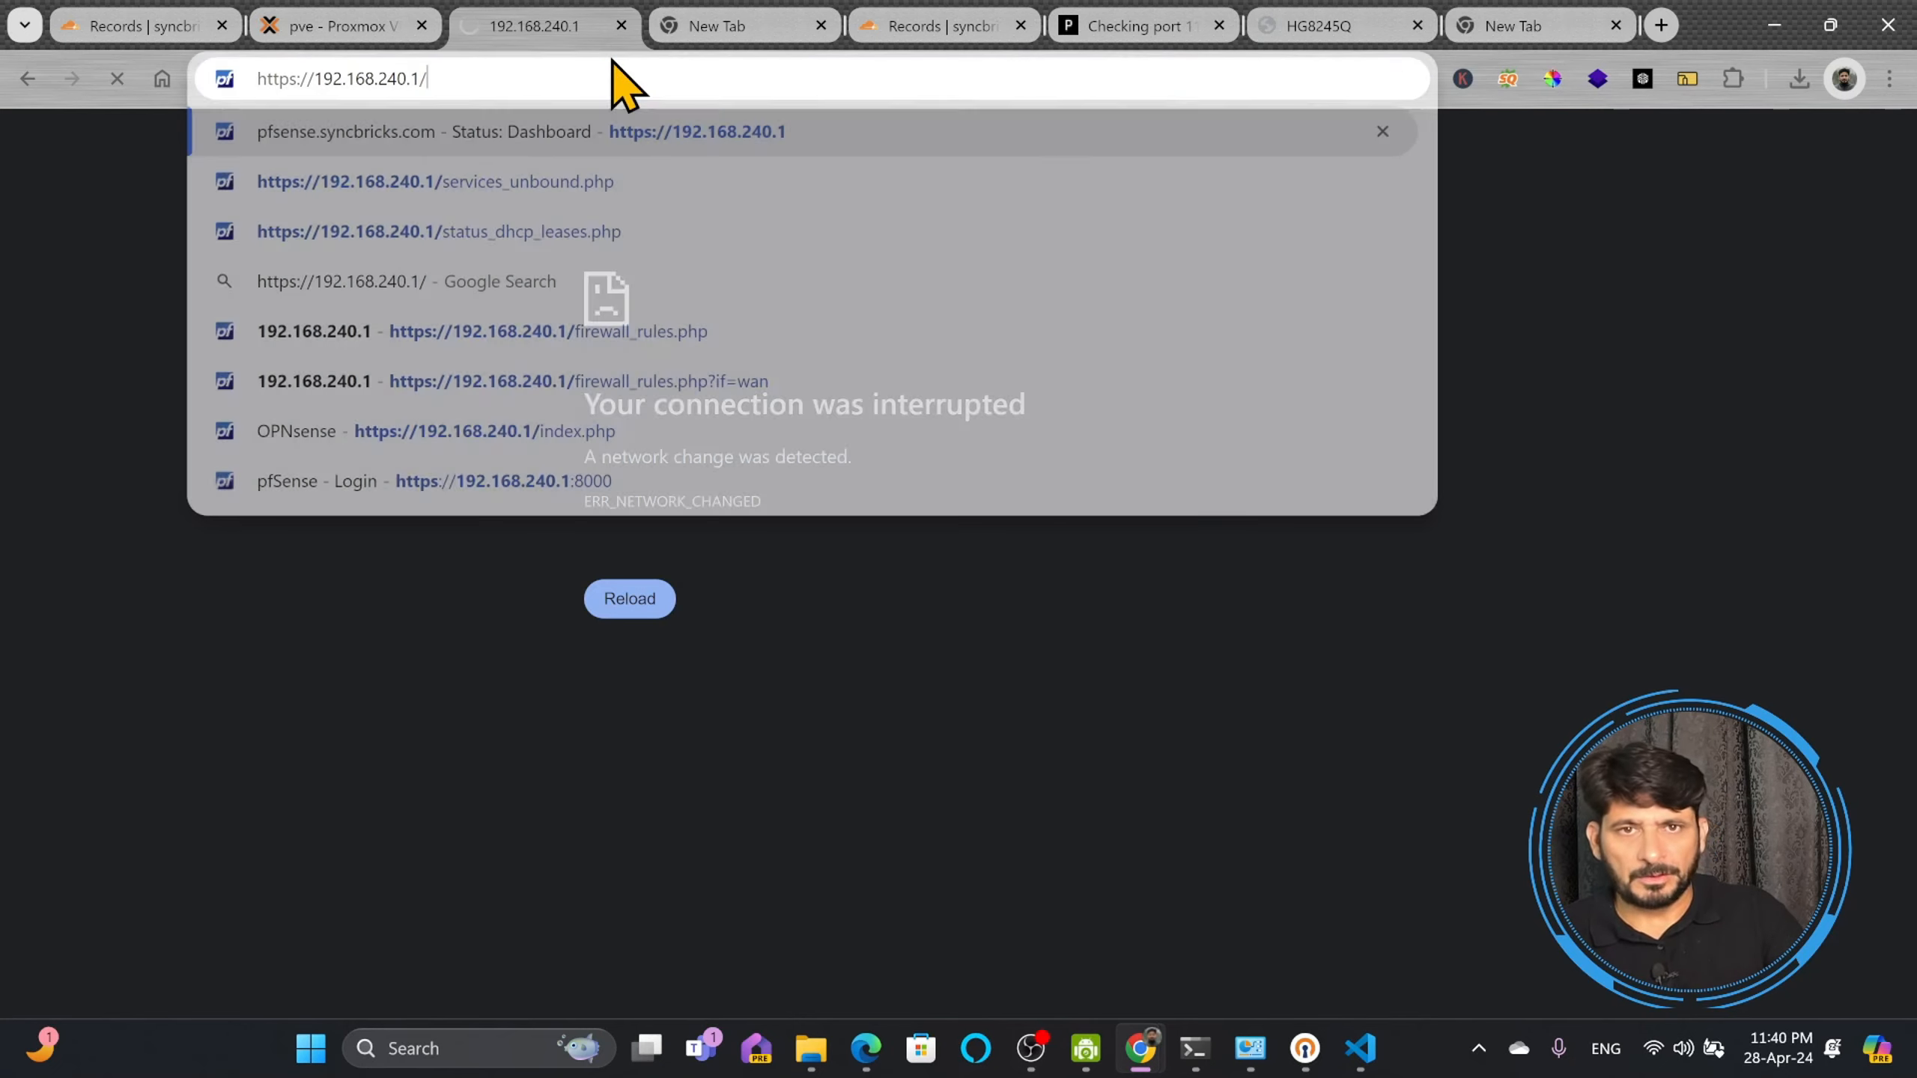
{"action": "key", "text": "Return"}
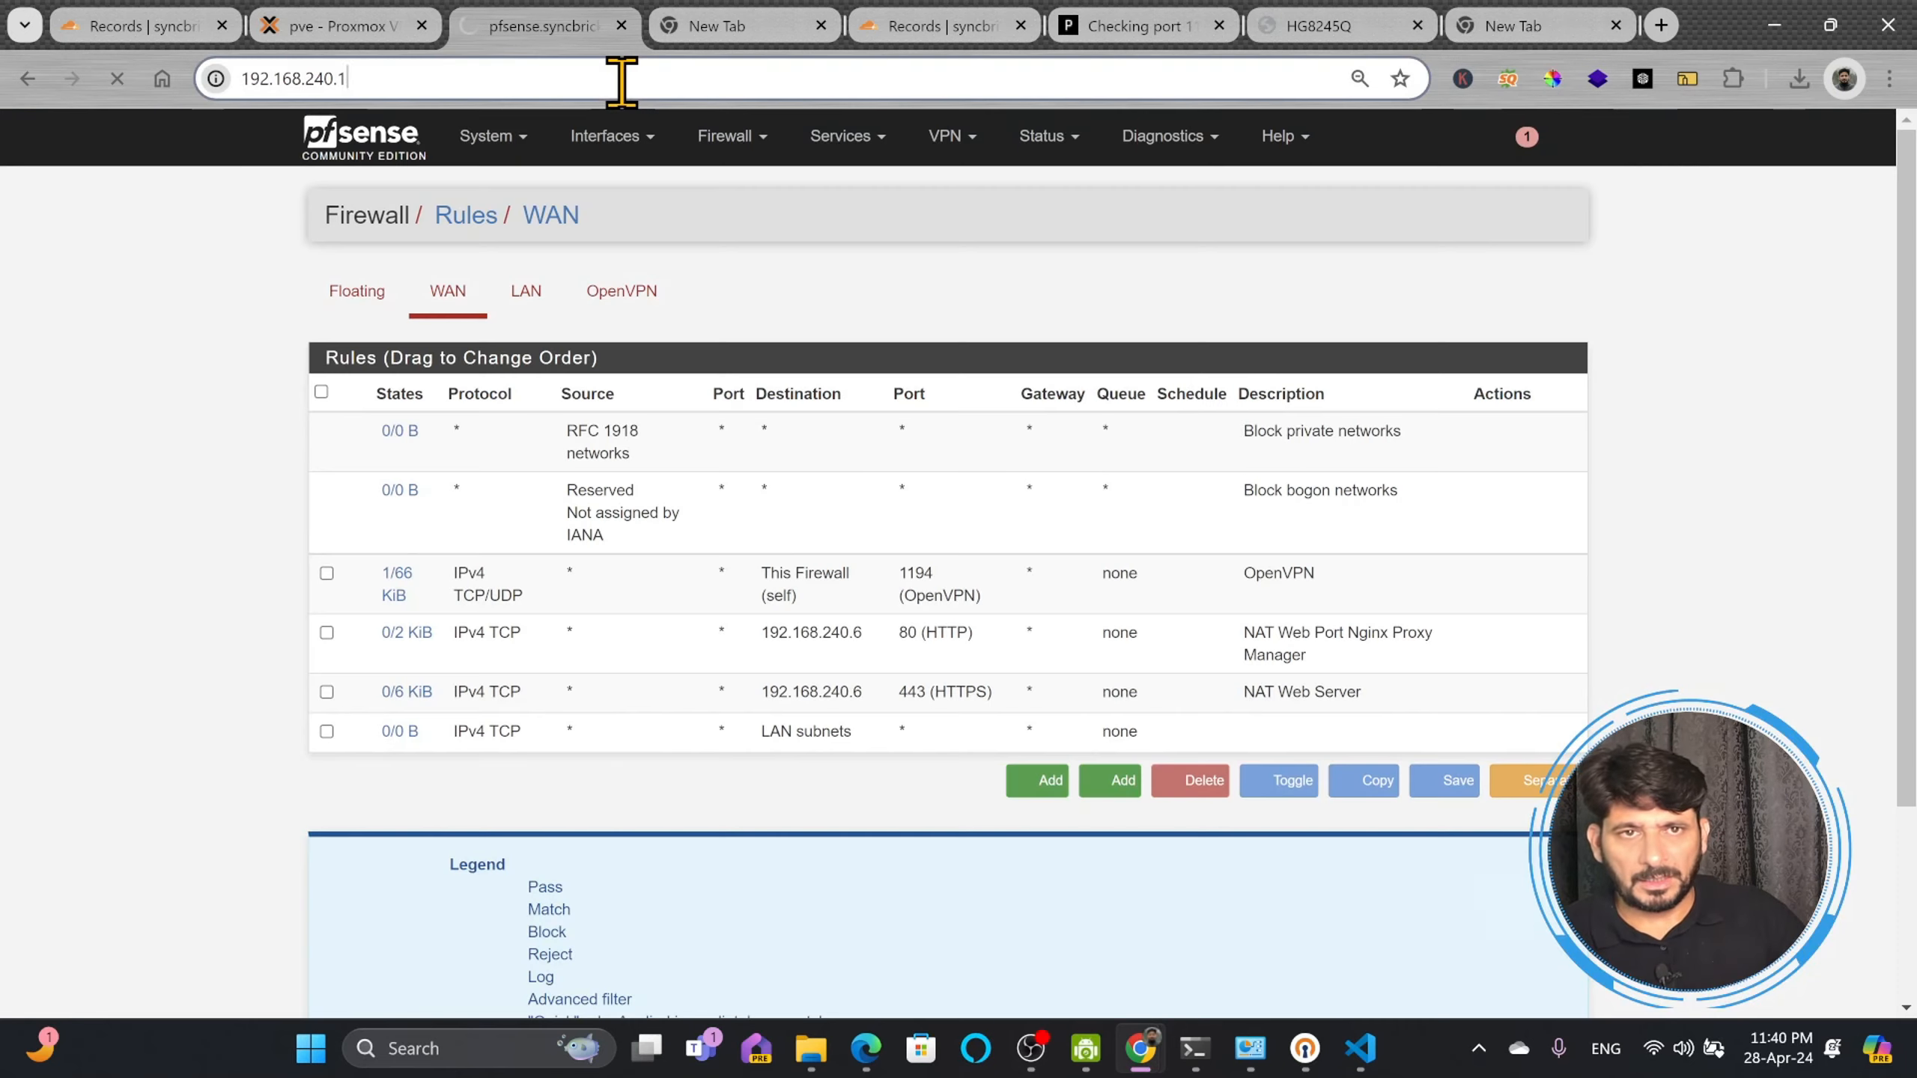
{"action": "left_click", "coordinate": [621, 79]}
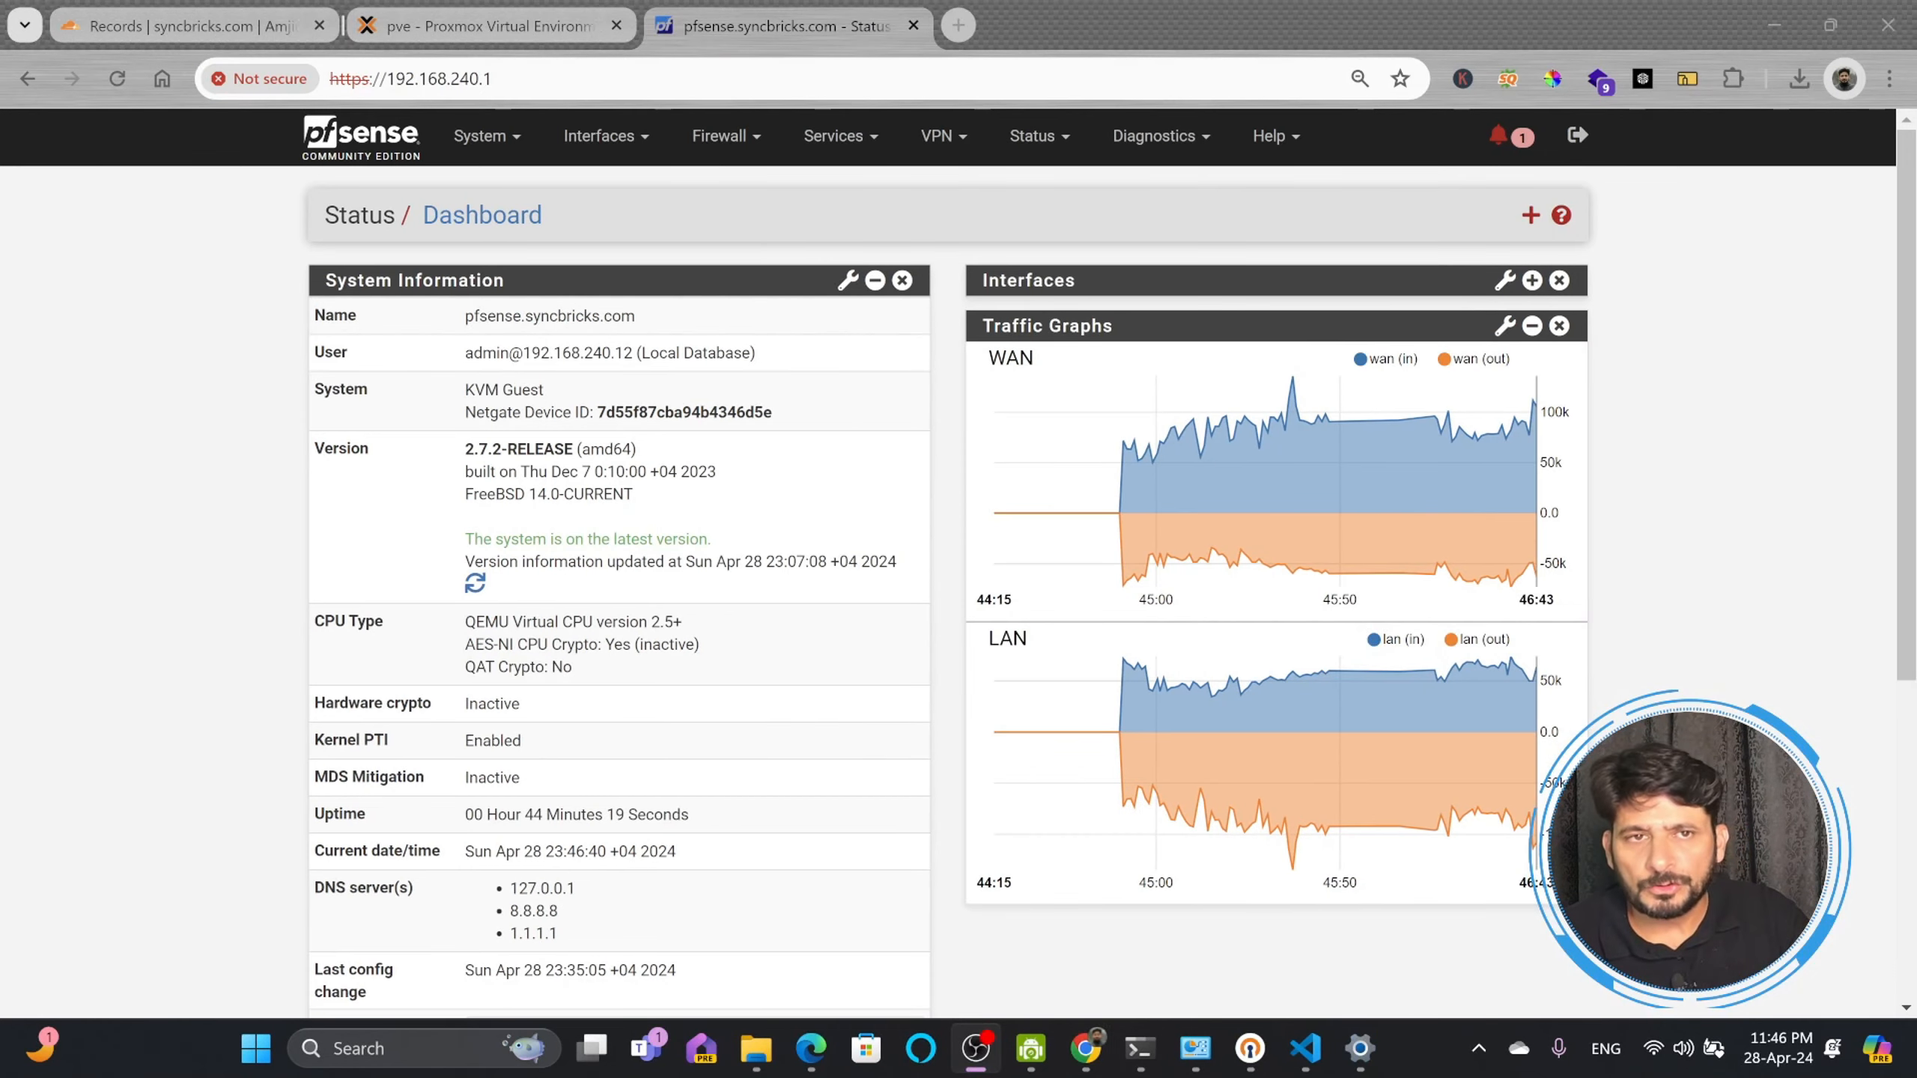
{"action": "left_click", "coordinate": [940, 138]}
Step: Edit the amjid-home OpenVPN server: Concurrent connections 3 and Inter-client communication enabled
{"action": "left_click", "coordinate": [955, 257]}
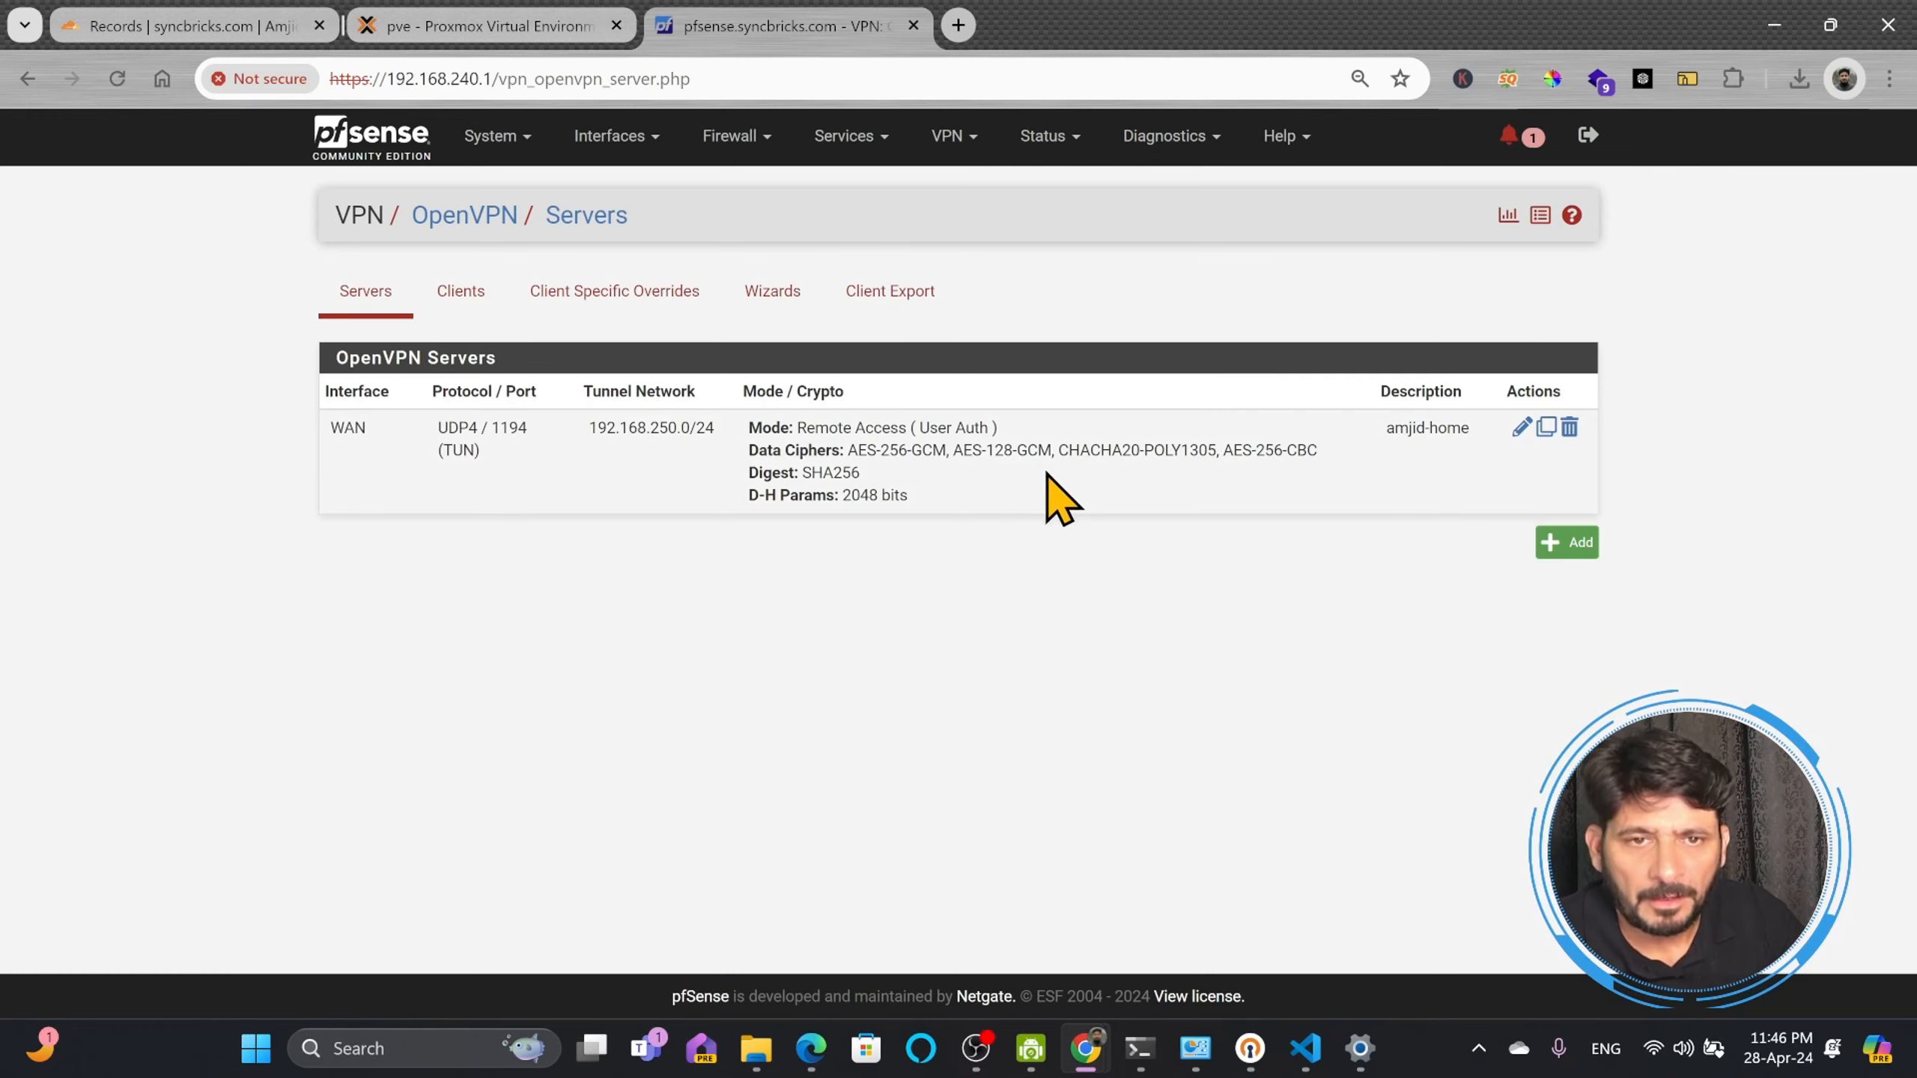
{"action": "left_click", "coordinate": [1521, 429]}
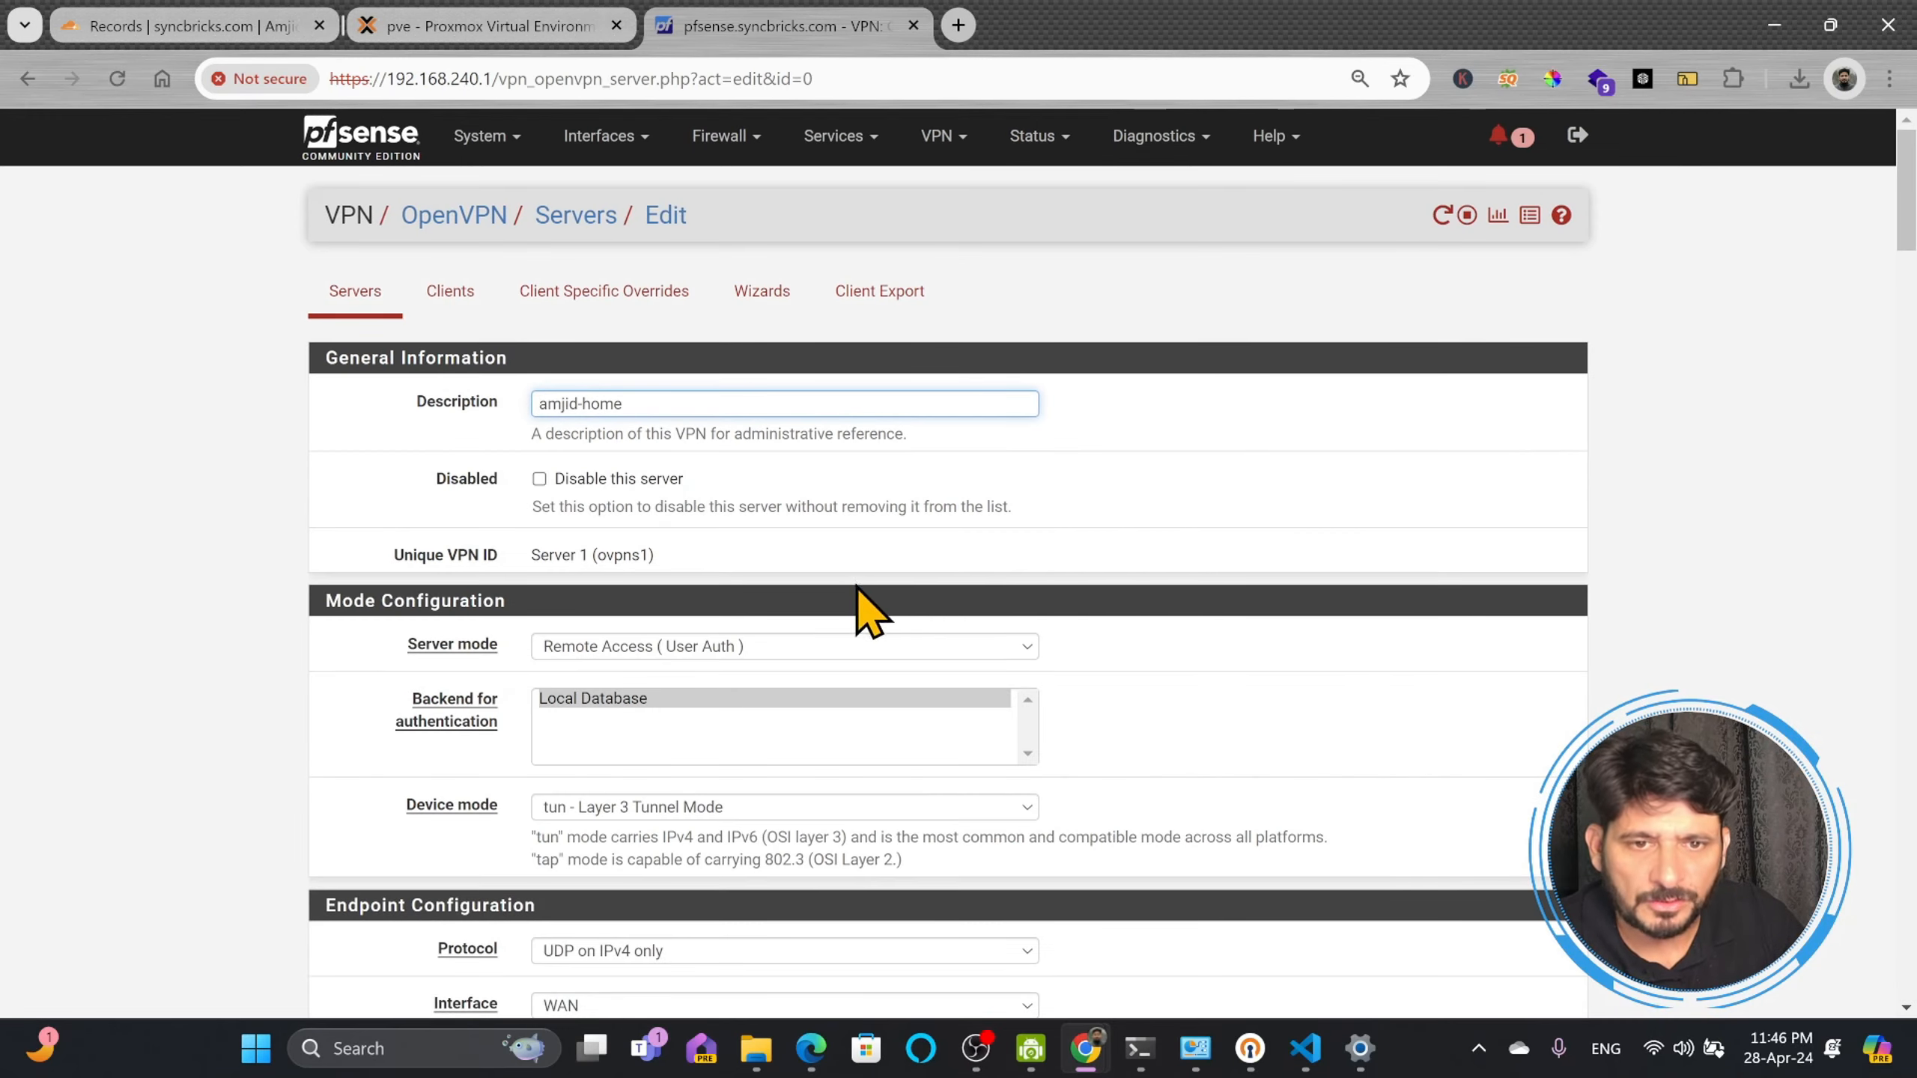
{"action": "scroll", "coordinate": [831, 615], "scroll_direction": "down", "scroll_amount": 7}
{"action": "scroll", "coordinate": [770, 631], "scroll_direction": "down", "scroll_amount": 5}
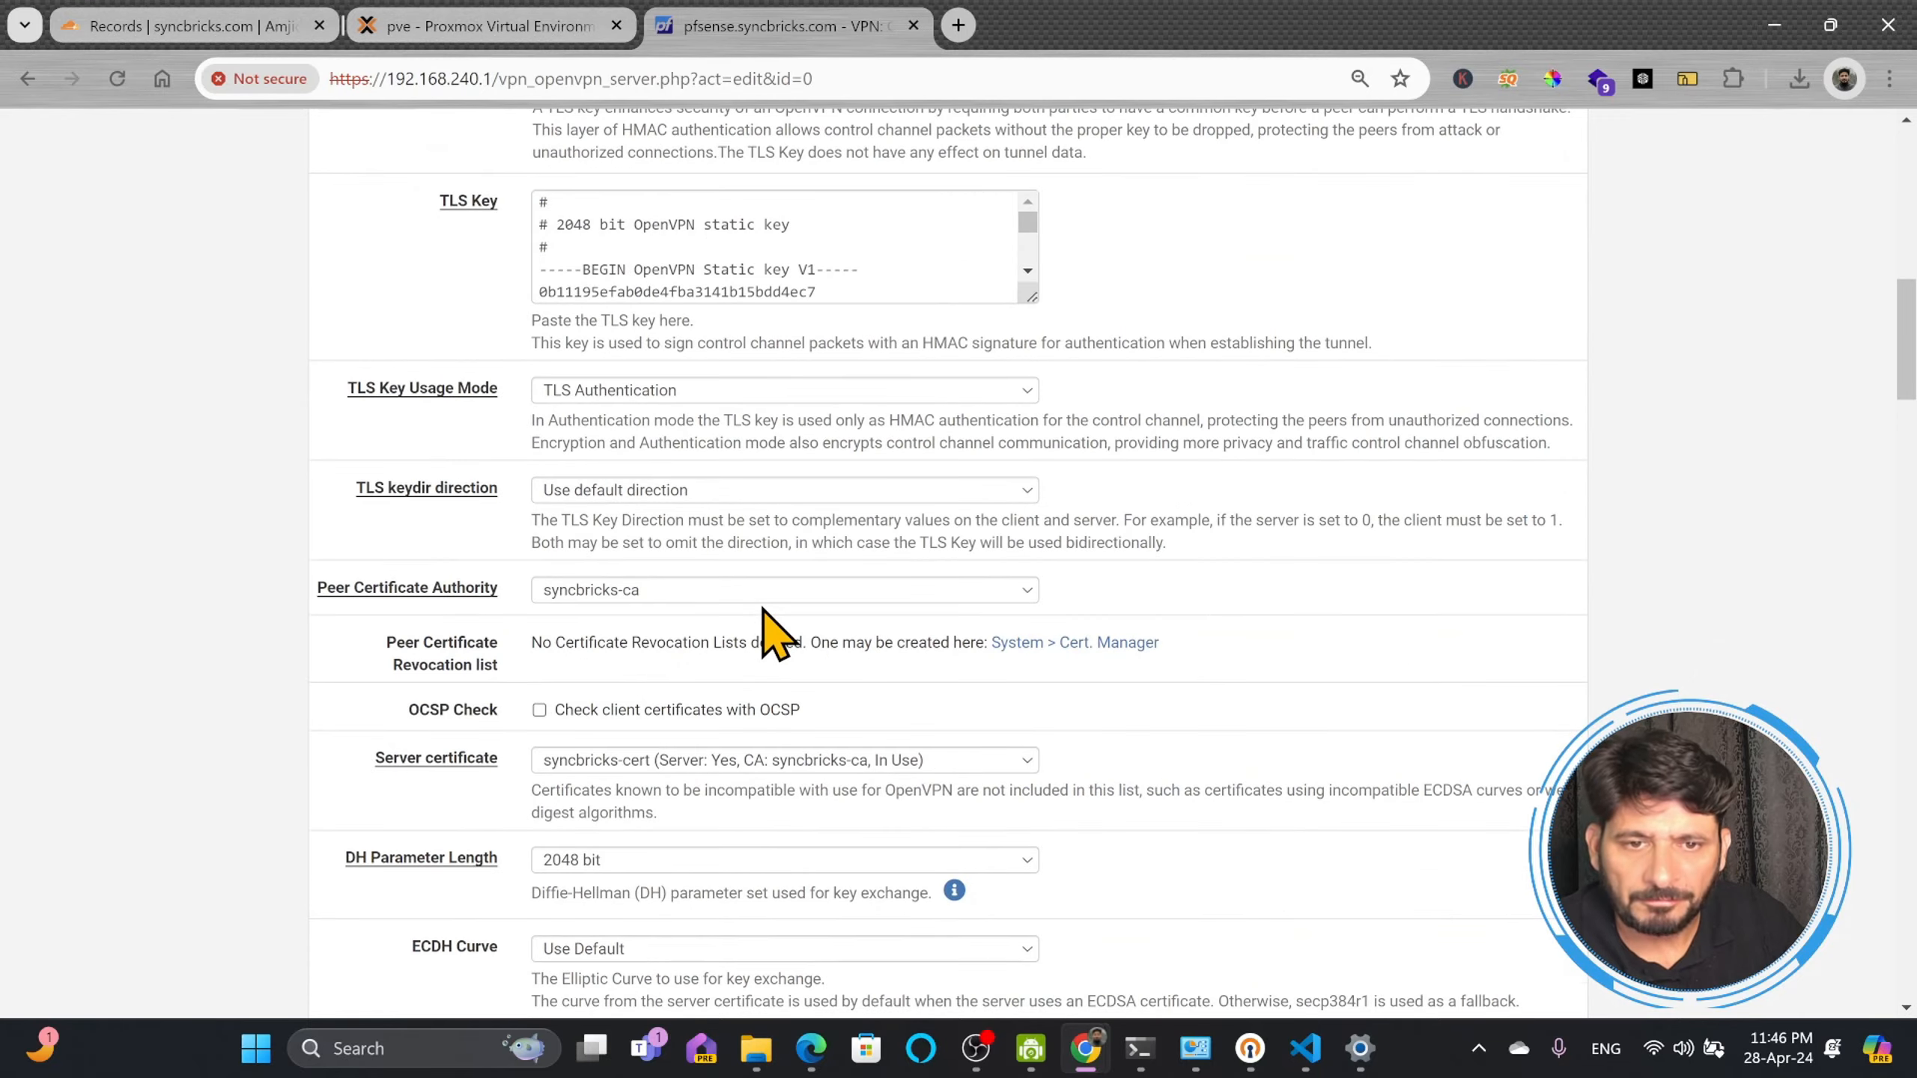
{"action": "scroll", "coordinate": [762, 609], "scroll_direction": "down", "scroll_amount": 20}
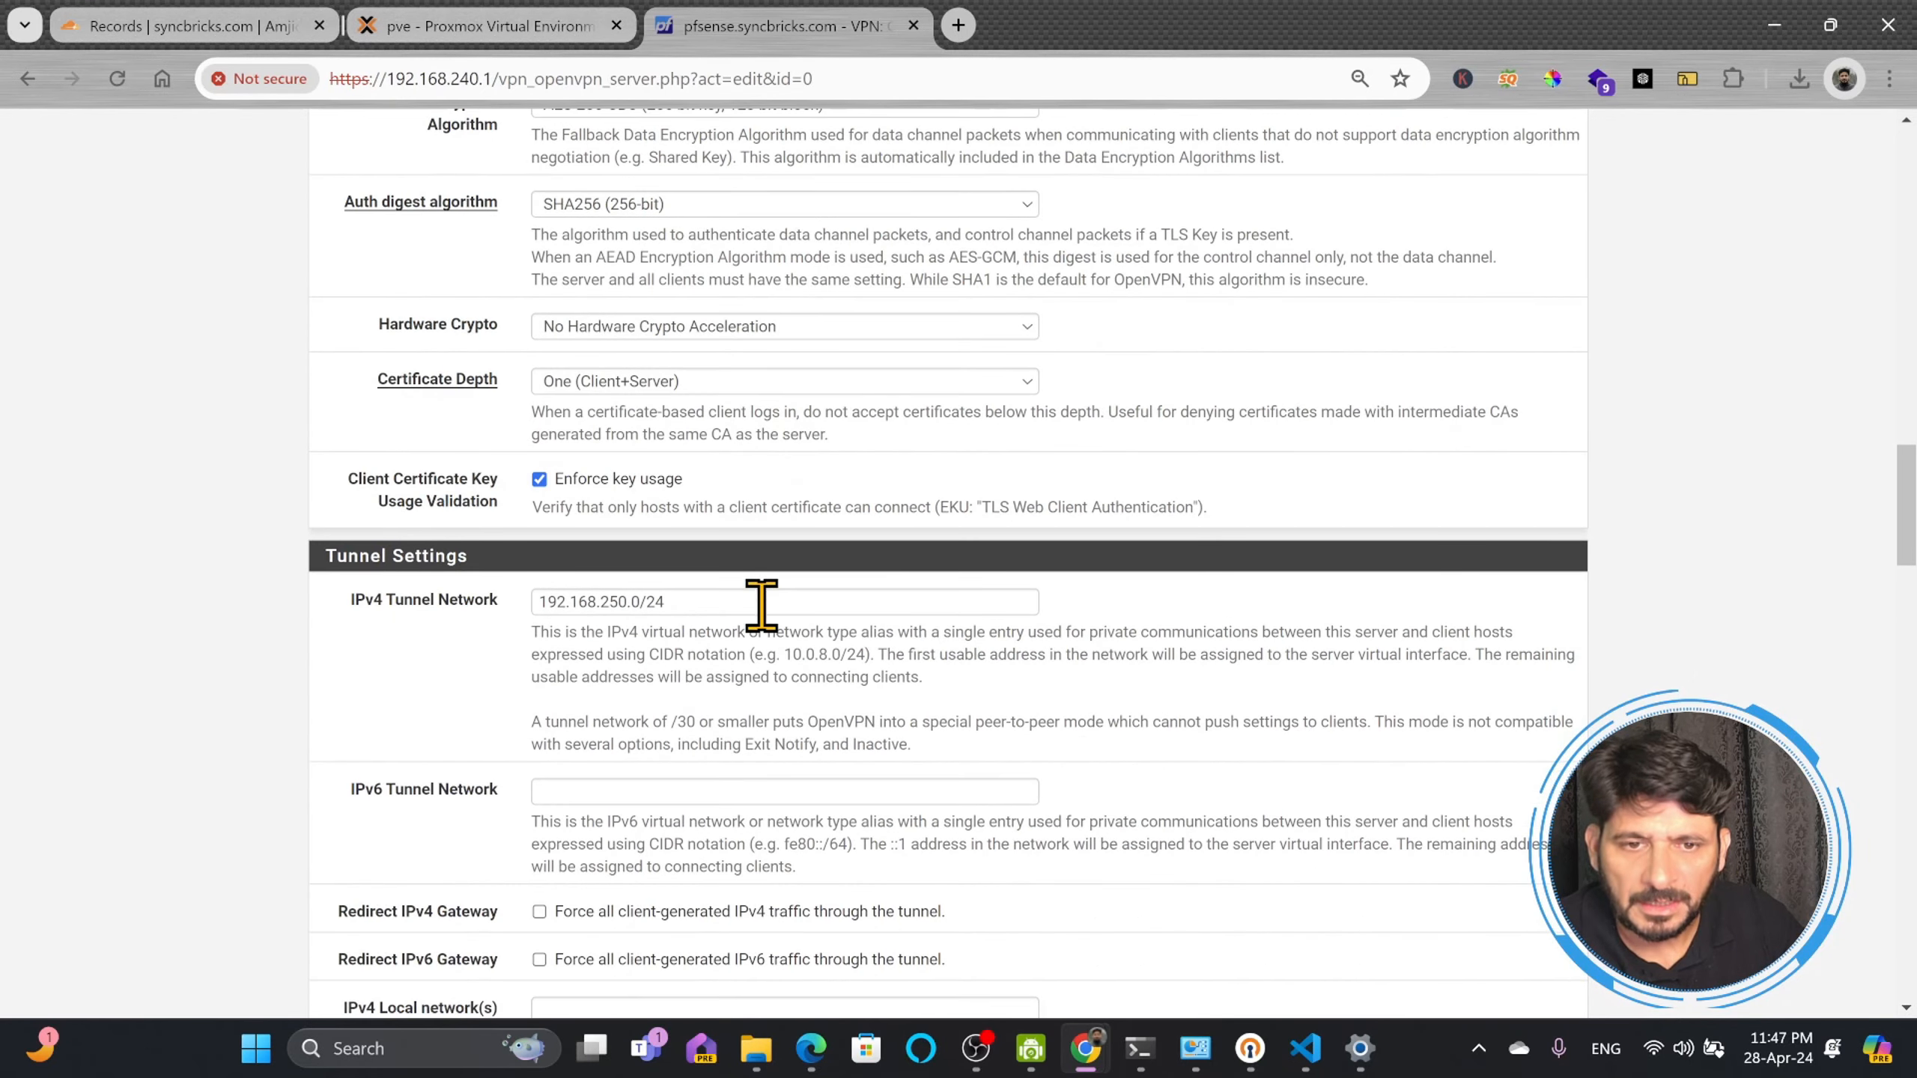
{"action": "scroll", "coordinate": [684, 612], "scroll_direction": "down", "scroll_amount": 8}
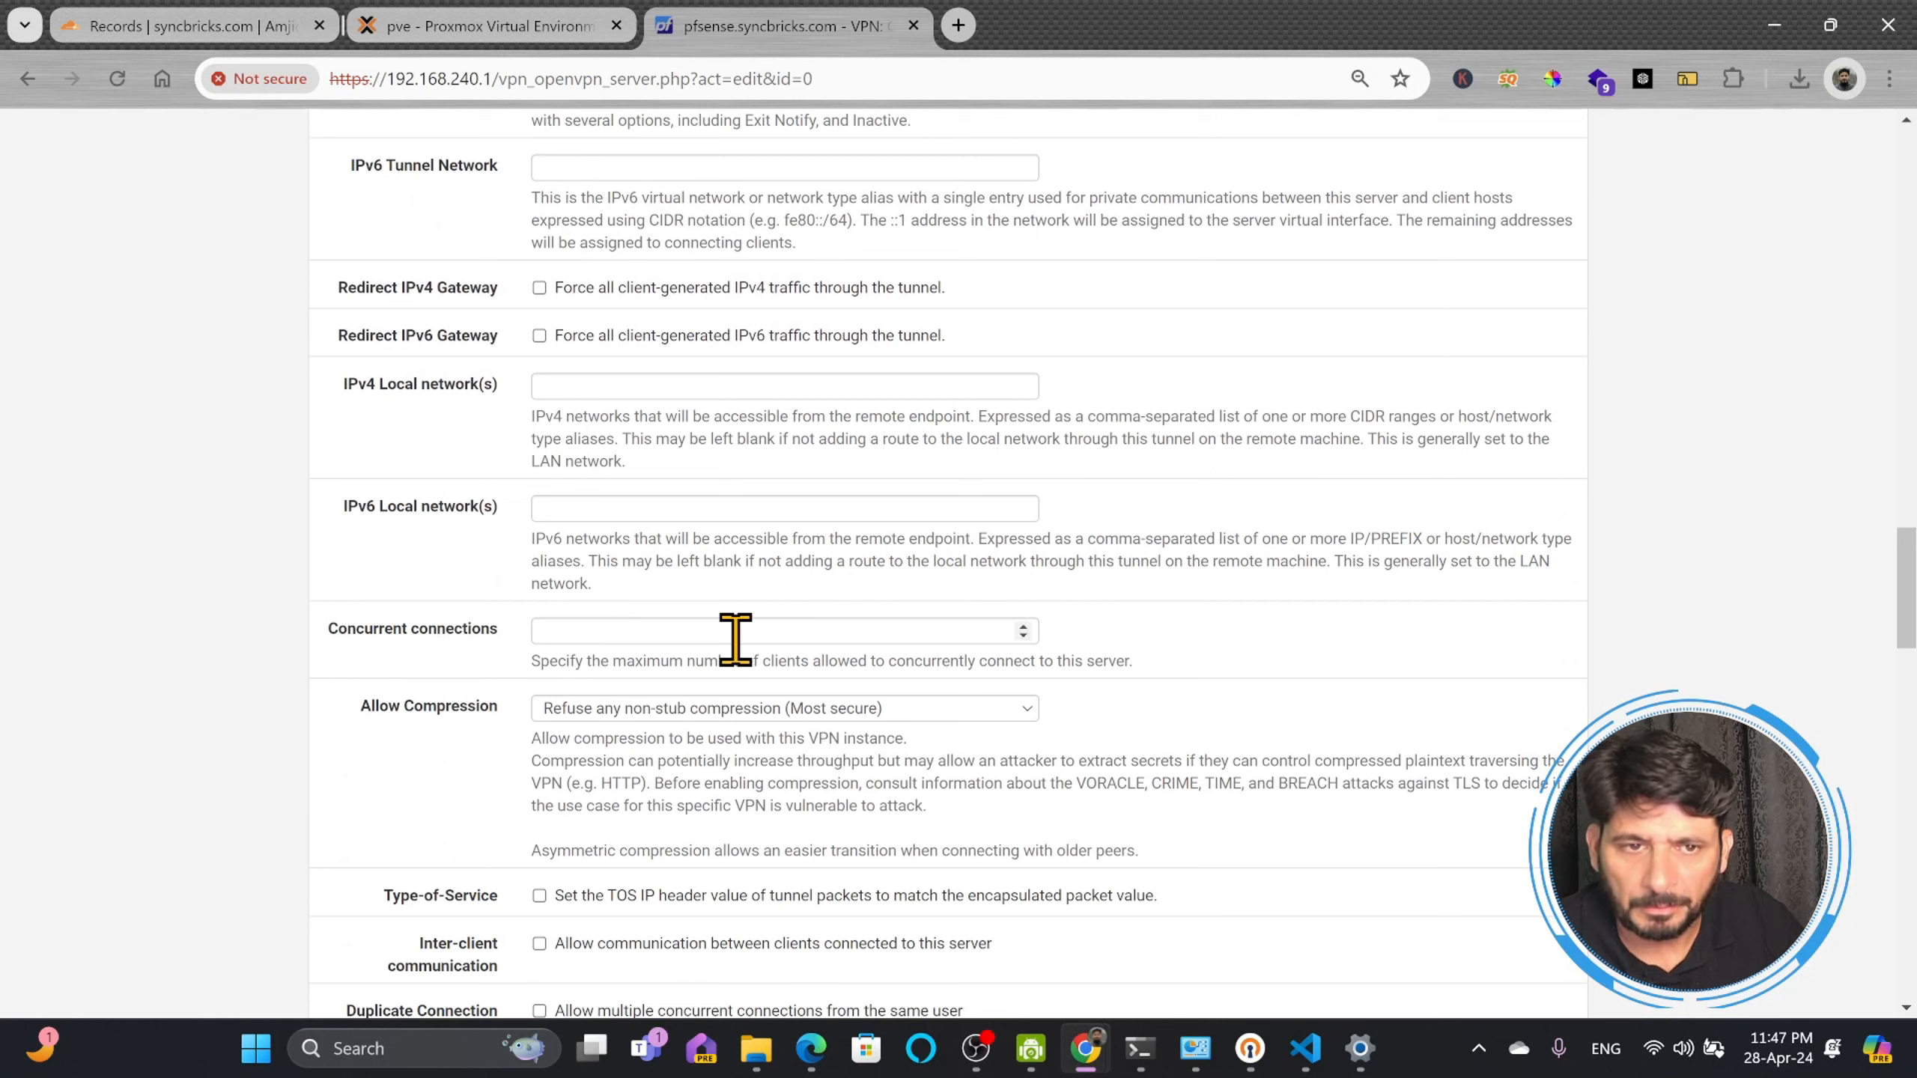
{"action": "double_click", "coordinate": [1025, 629]}
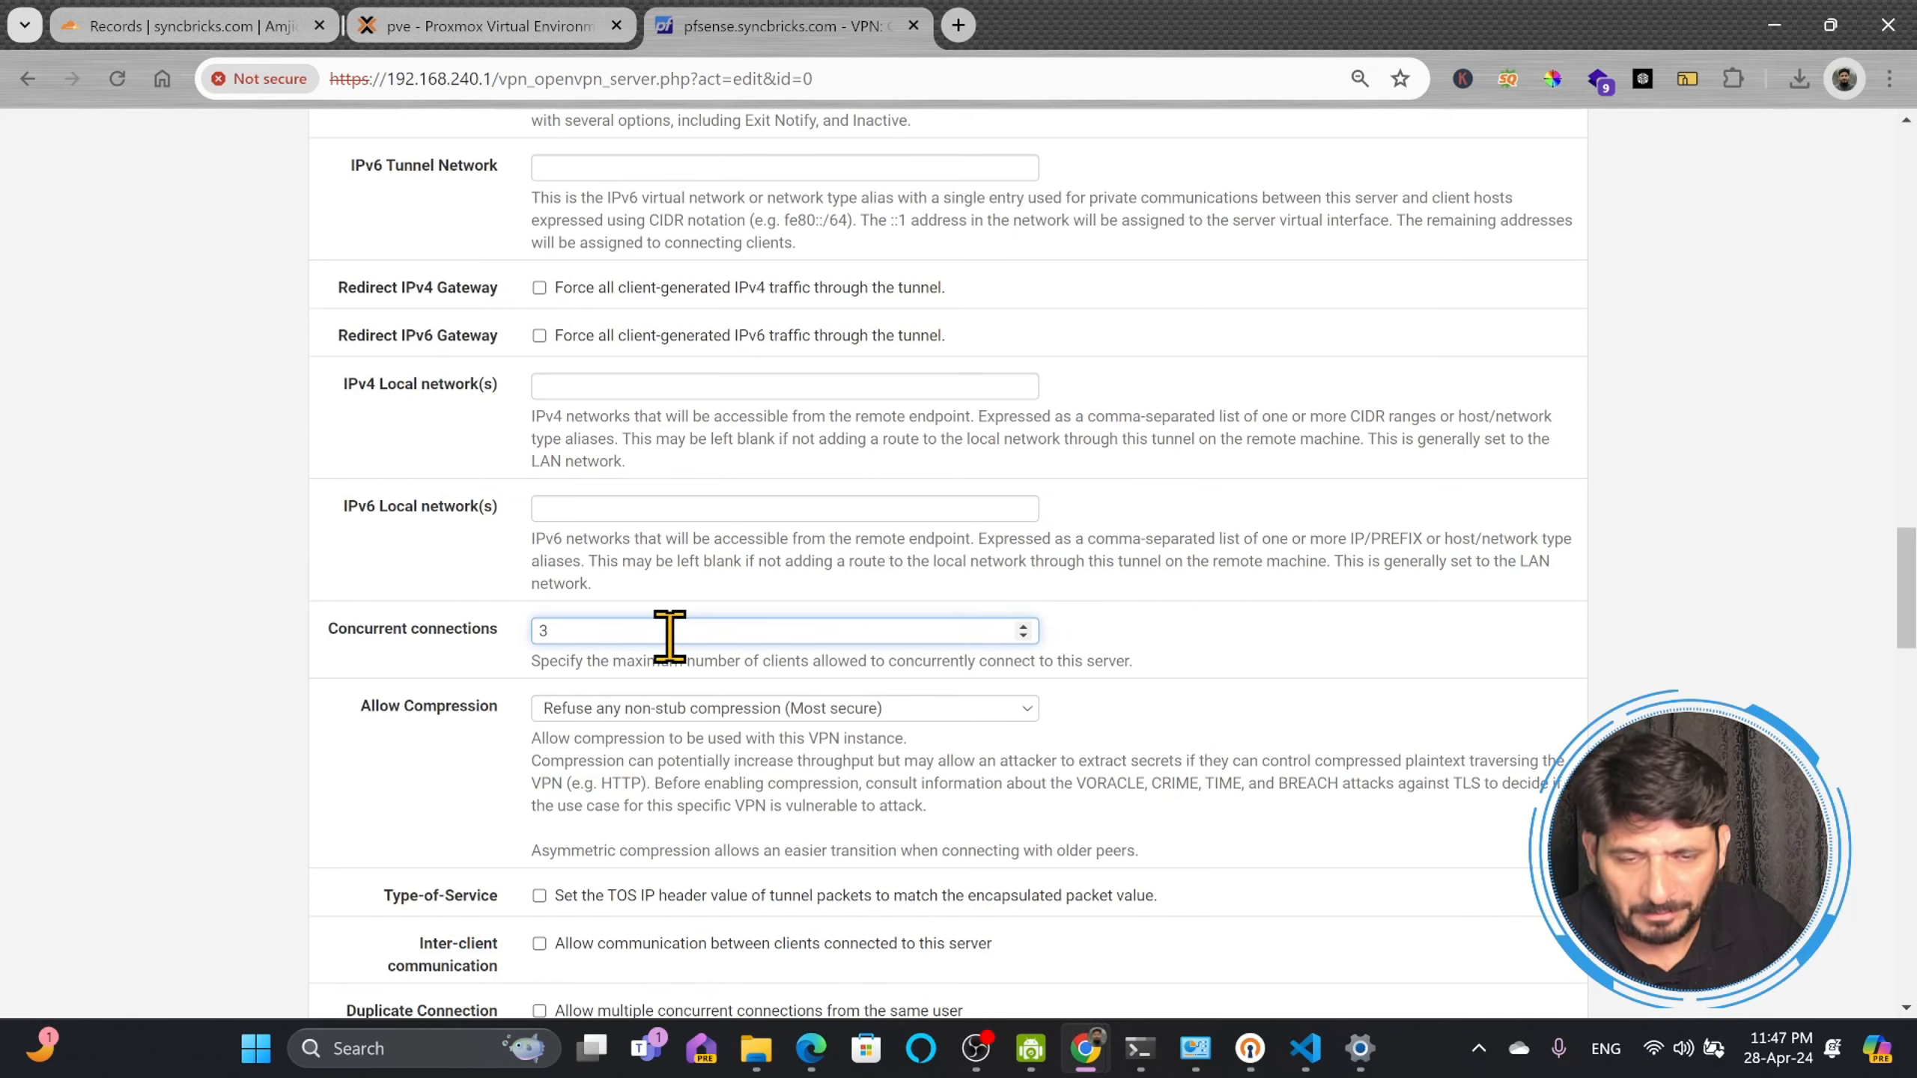
{"action": "scroll", "coordinate": [785, 680], "scroll_direction": "down", "scroll_amount": 3}
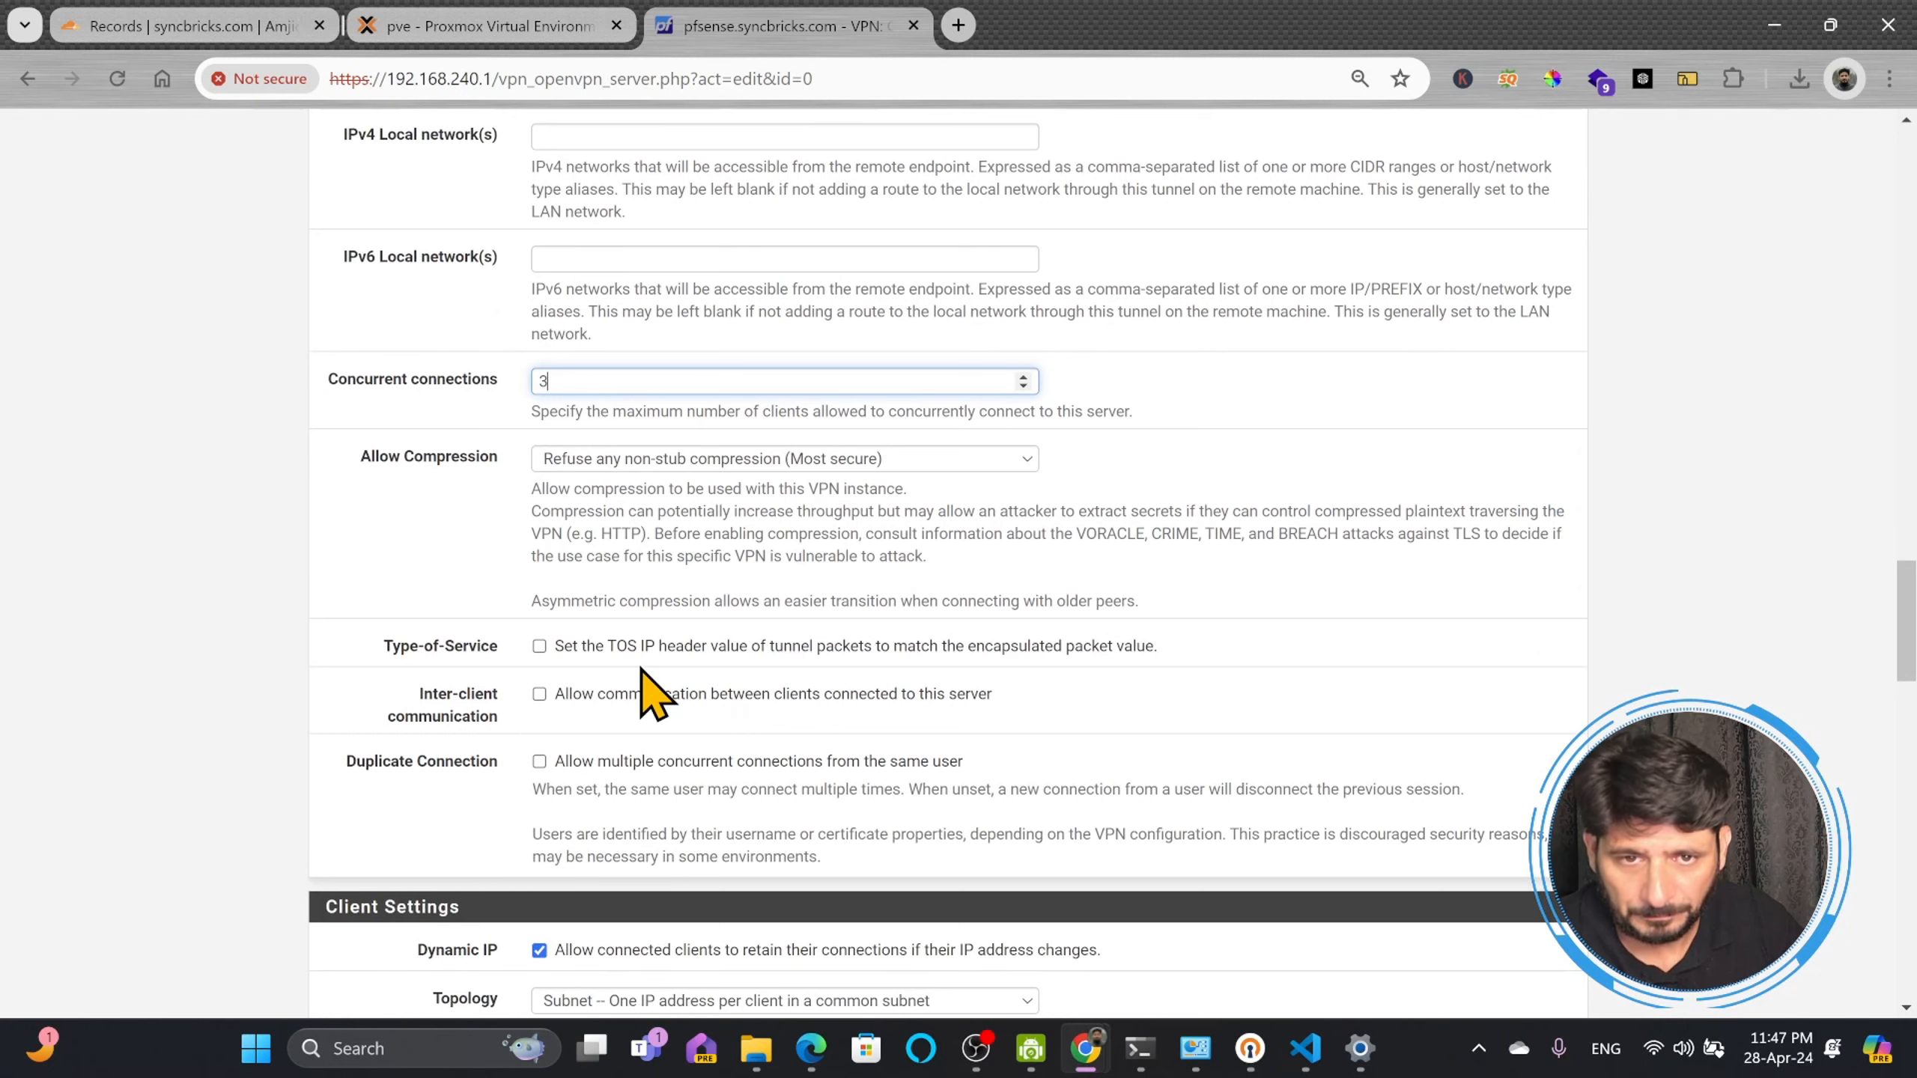
{"action": "scroll", "coordinate": [649, 693], "scroll_direction": "down", "scroll_amount": 3}
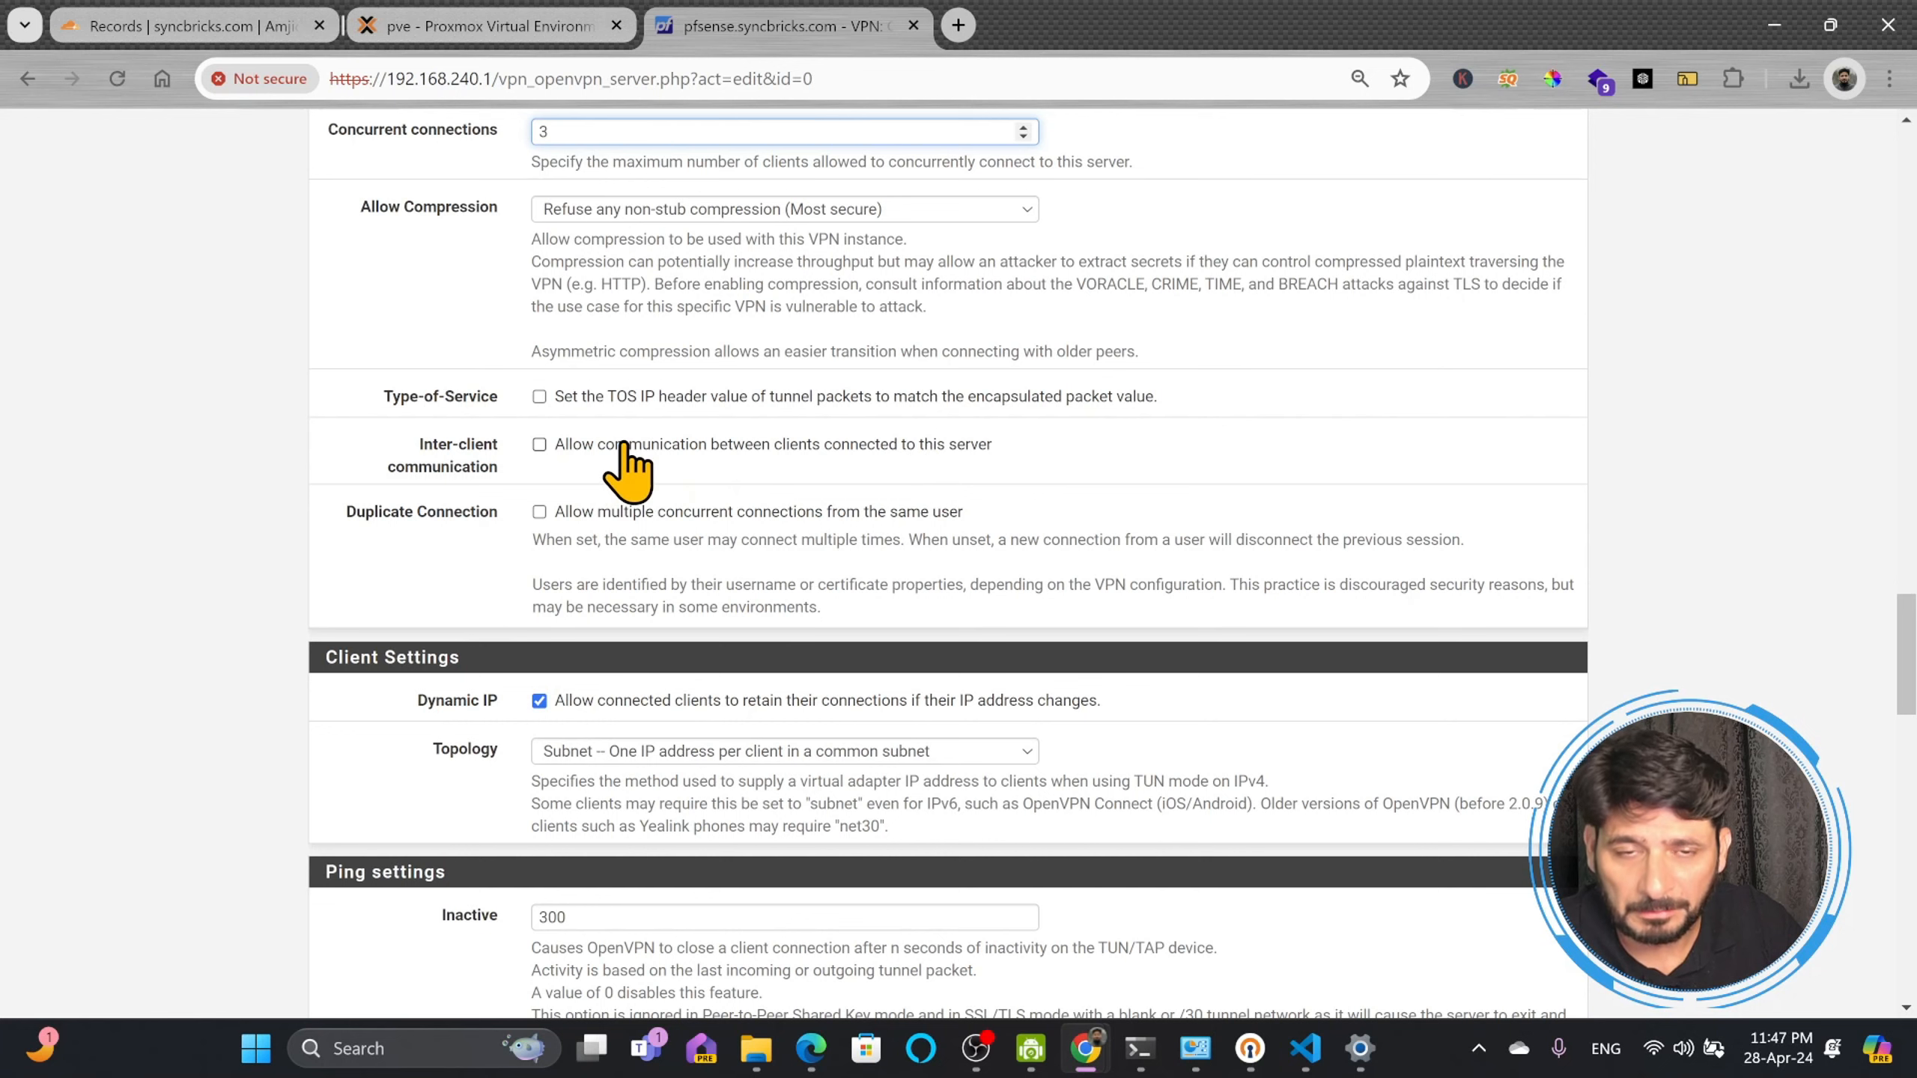
{"action": "scroll", "coordinate": [603, 453], "scroll_direction": "up", "scroll_amount": 1}
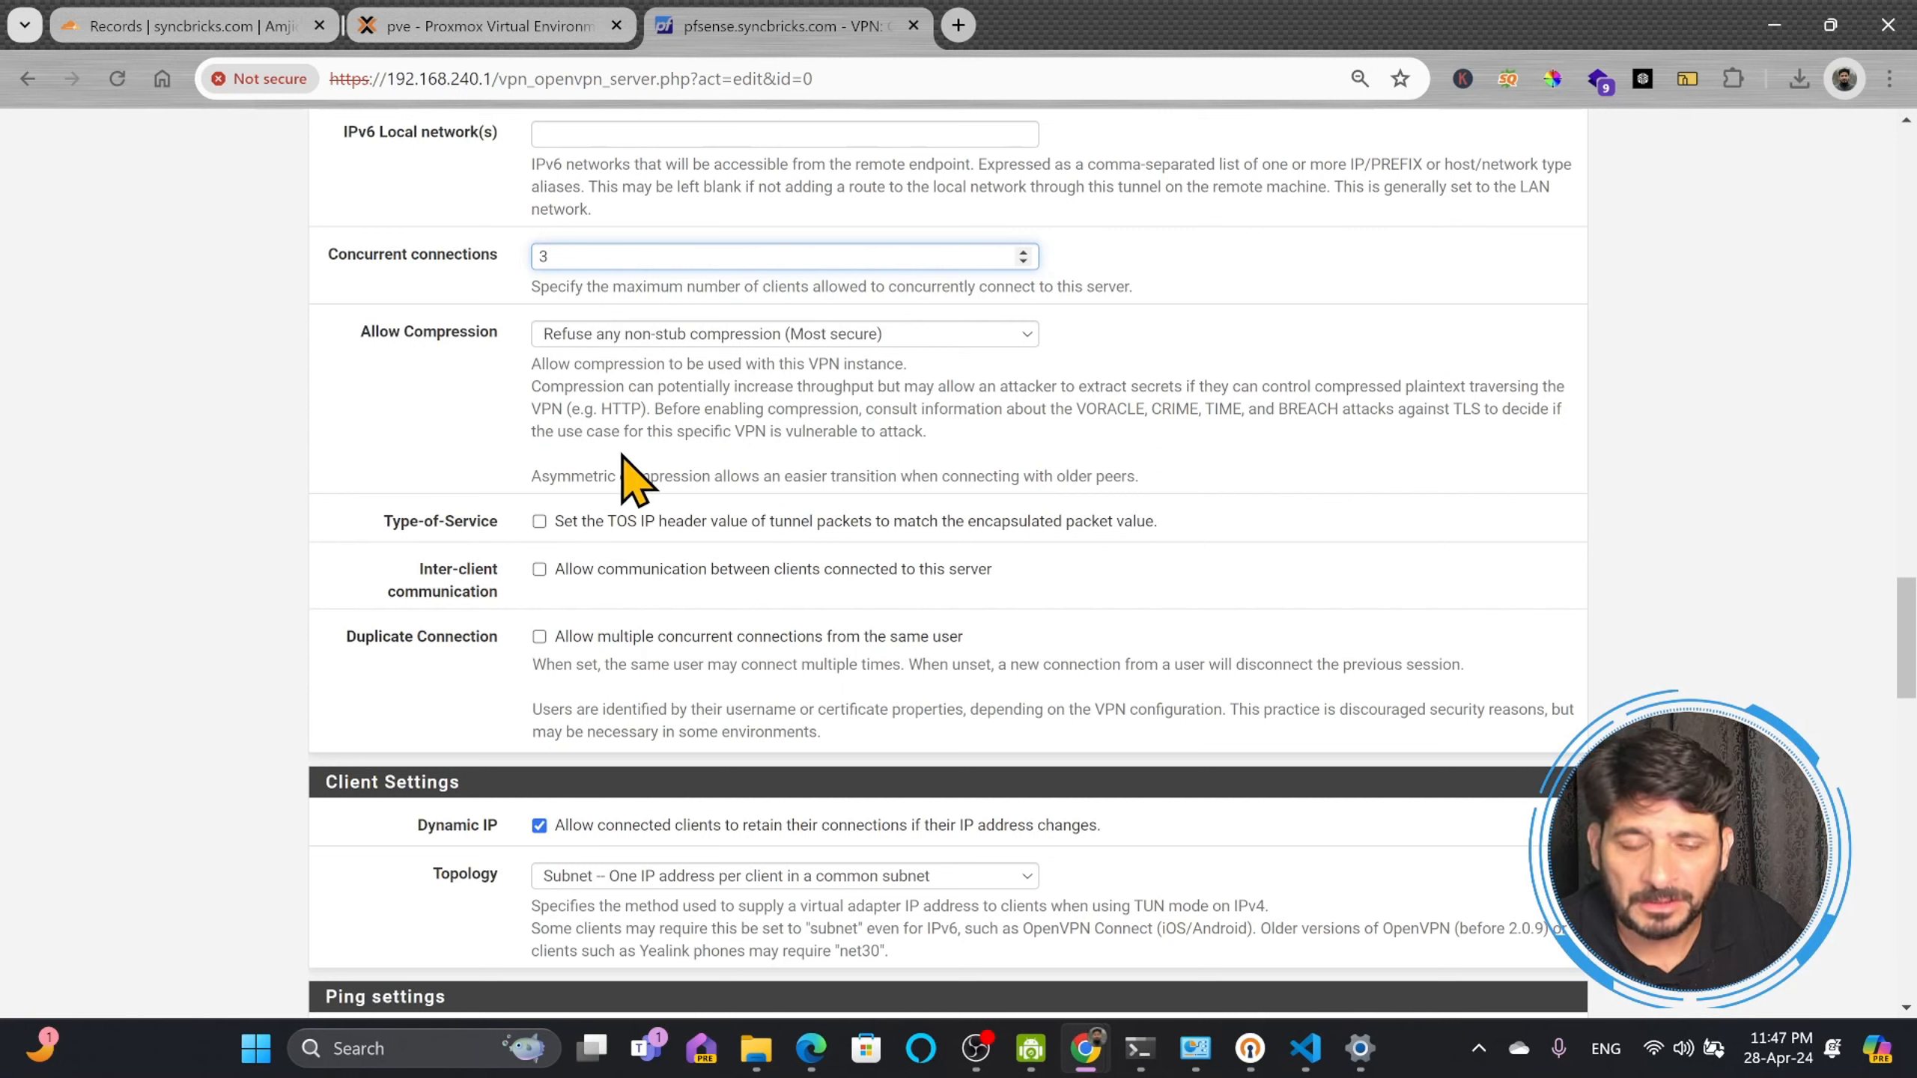
{"action": "left_click", "coordinate": [539, 570]}
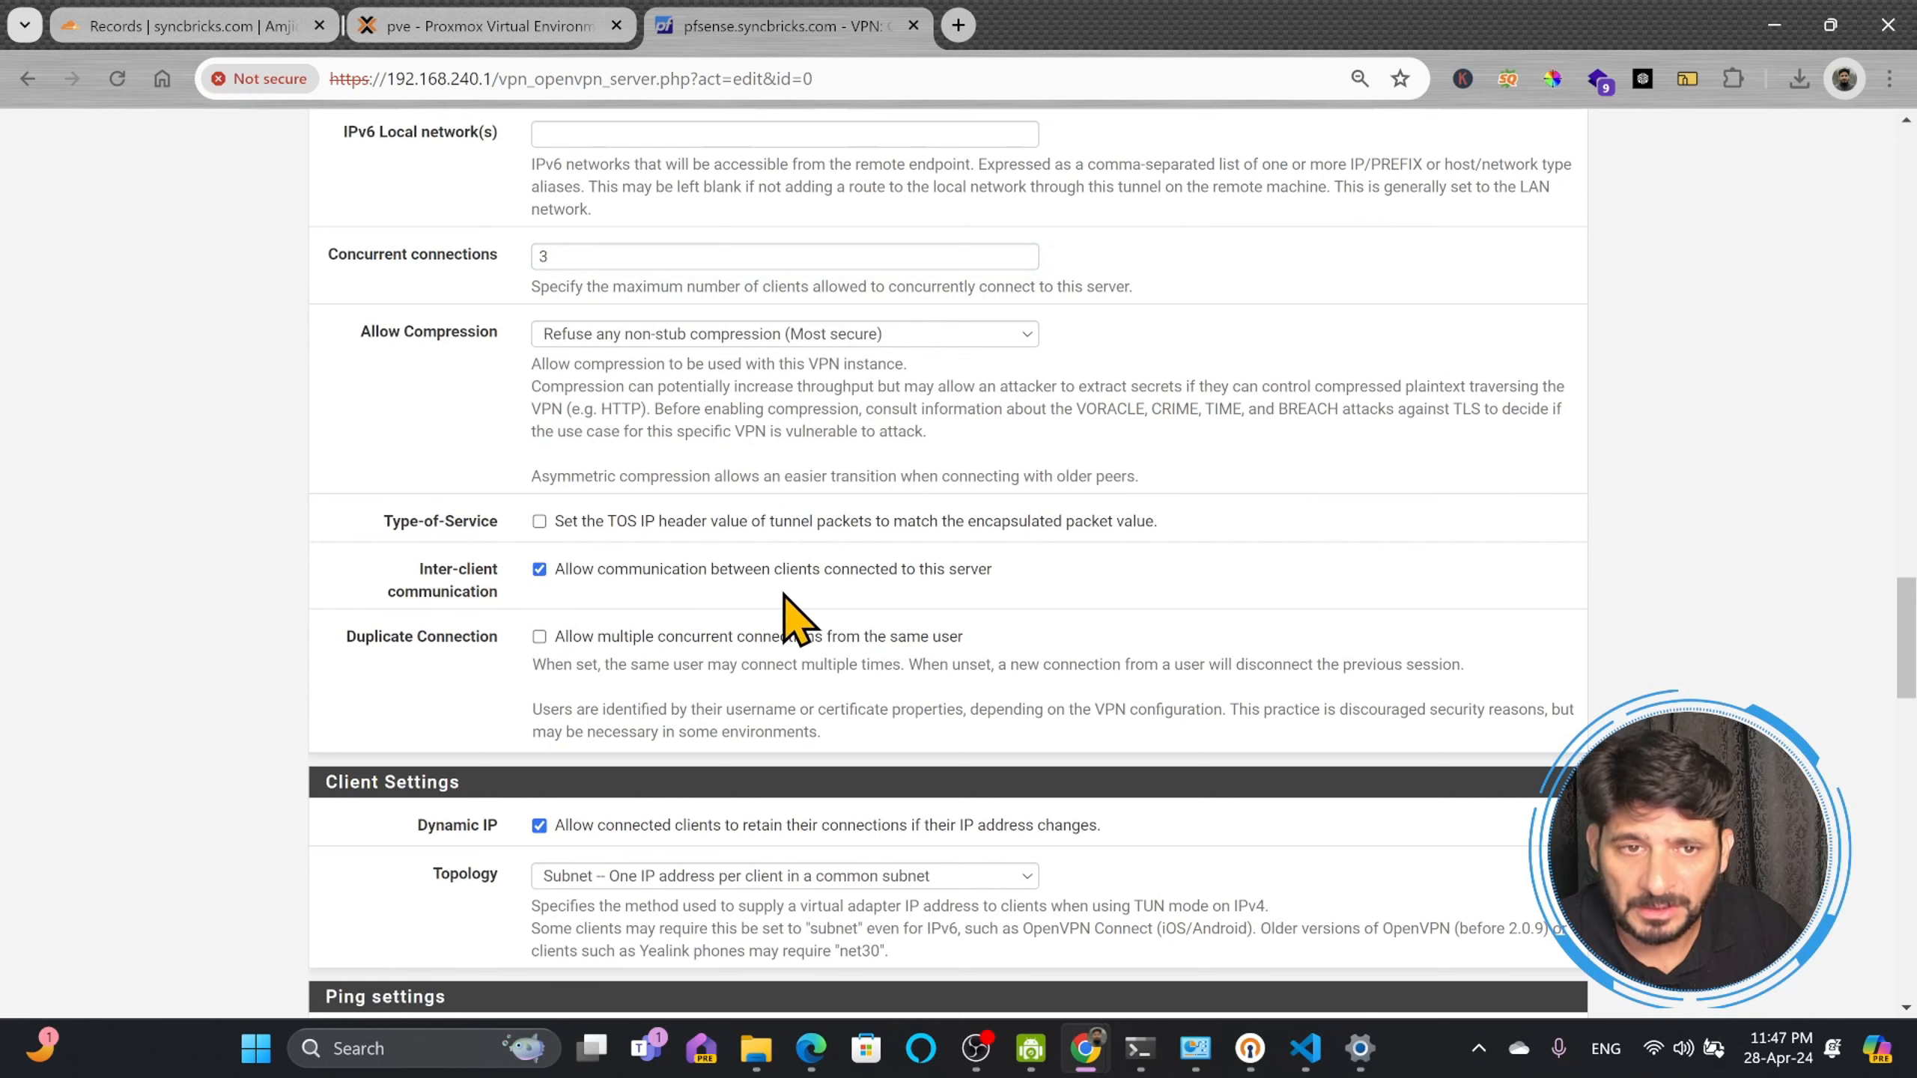
{"action": "scroll", "coordinate": [657, 631], "scroll_direction": "down", "scroll_amount": 4}
Step: Save 192.168.240.0/24 and 192.168.100.0/24 as IPv4 local networks, then reopen the server to verify
{"action": "scroll", "coordinate": [603, 521], "scroll_direction": "up", "scroll_amount": 9}
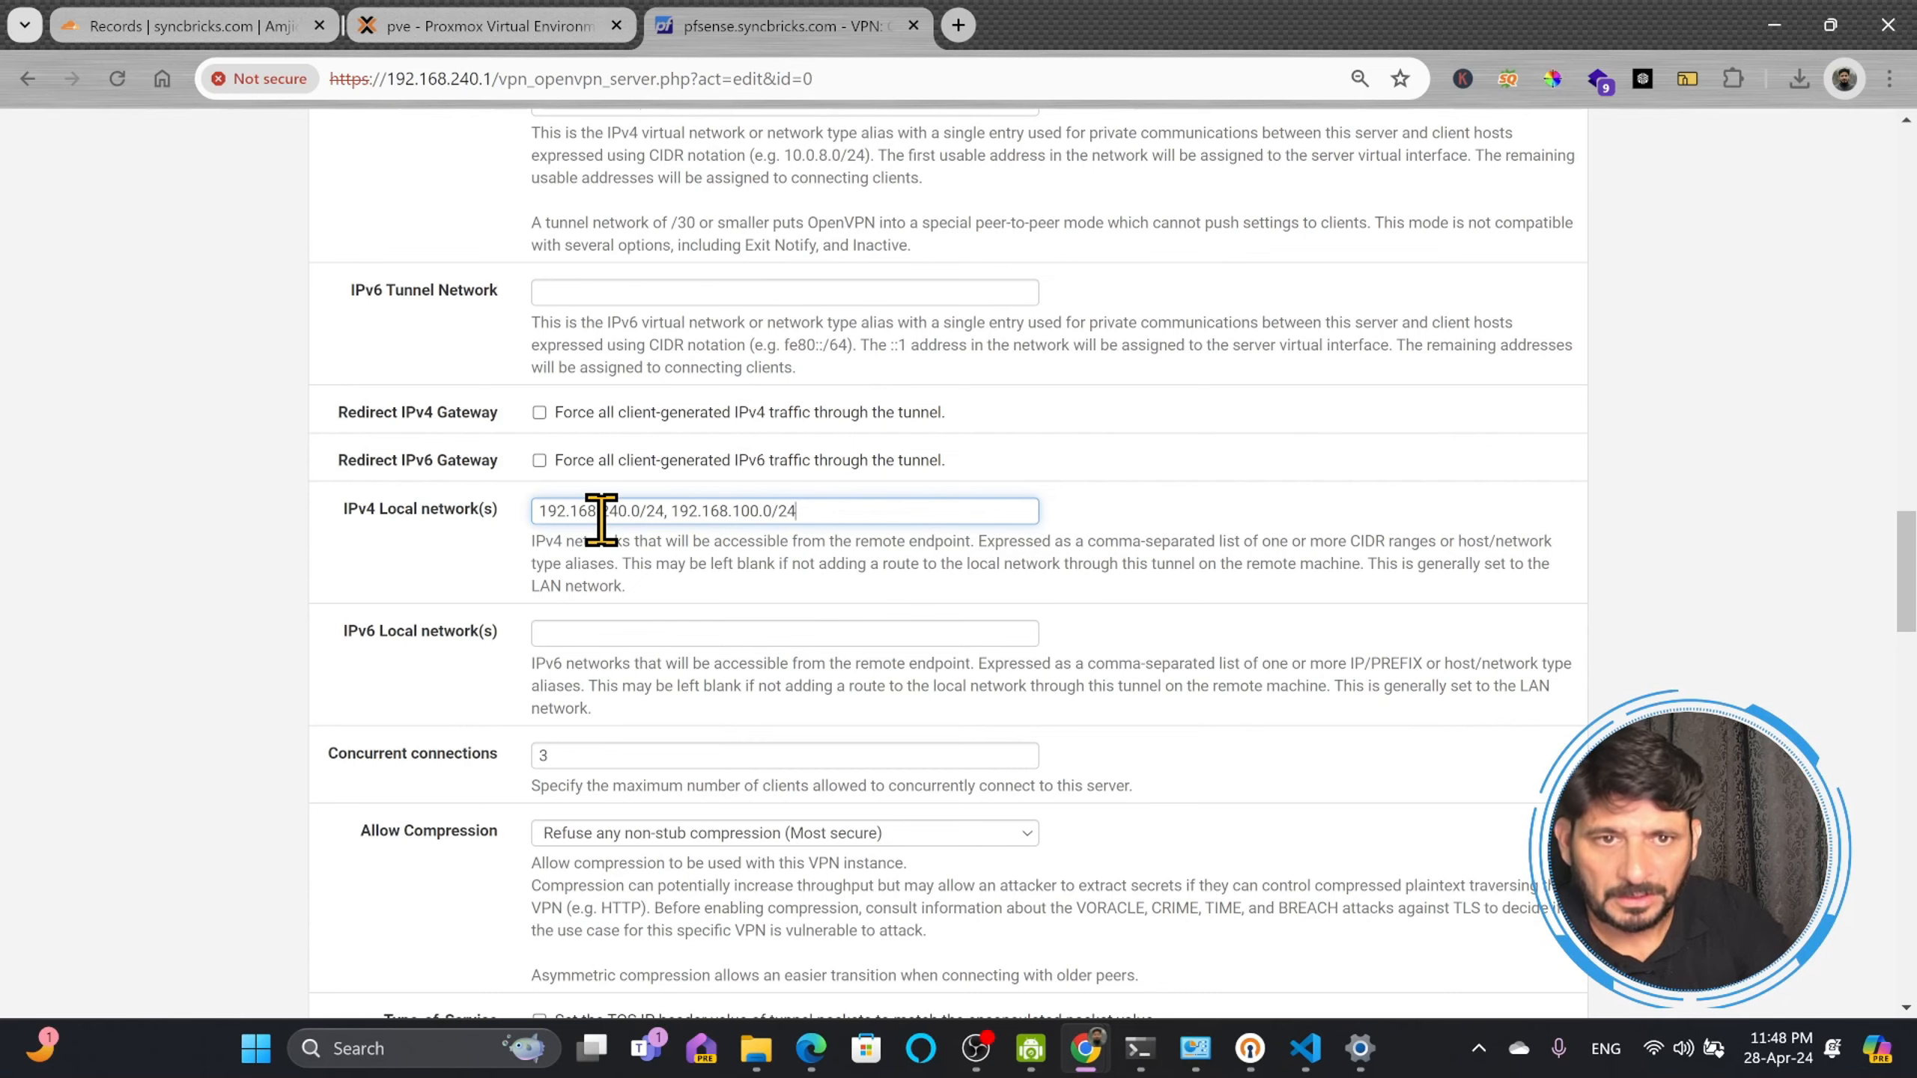
{"action": "scroll", "coordinate": [859, 524], "scroll_direction": "down", "scroll_amount": 20}
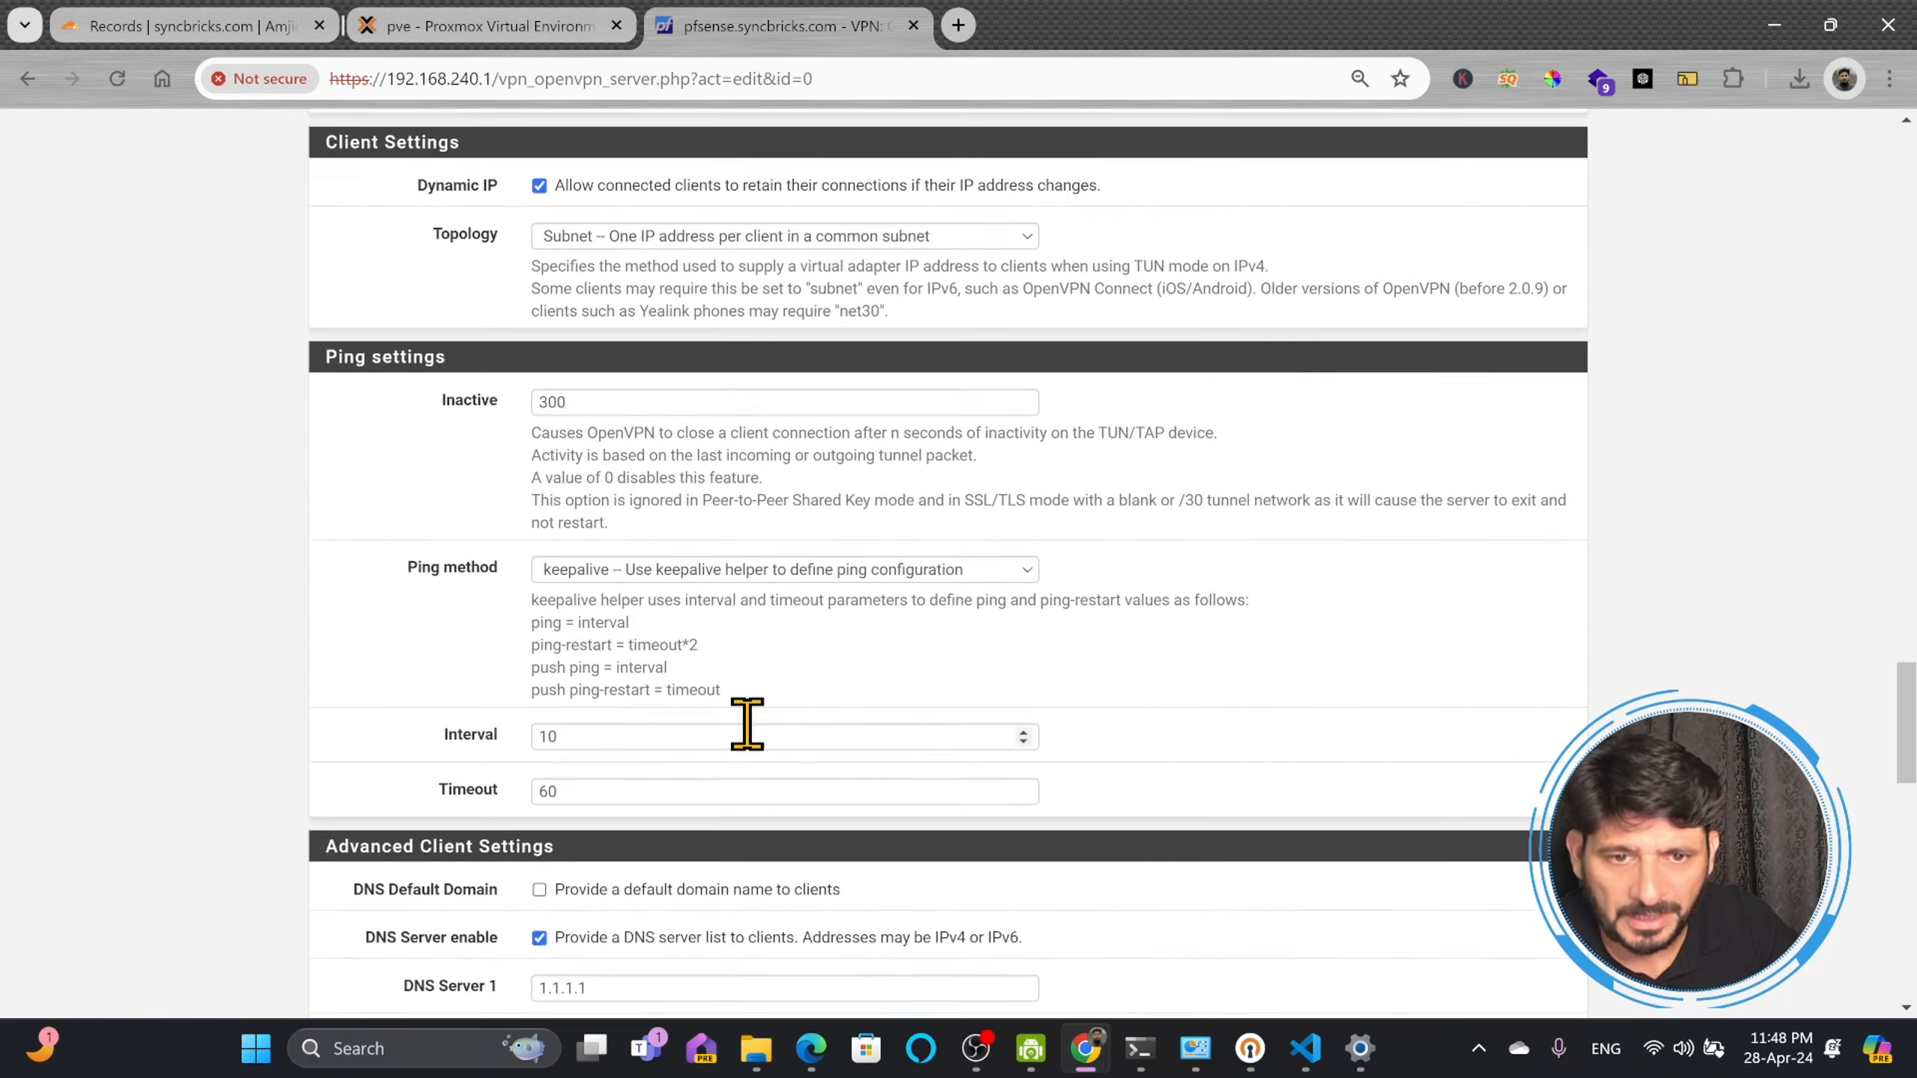
{"action": "left_click", "coordinate": [573, 899]}
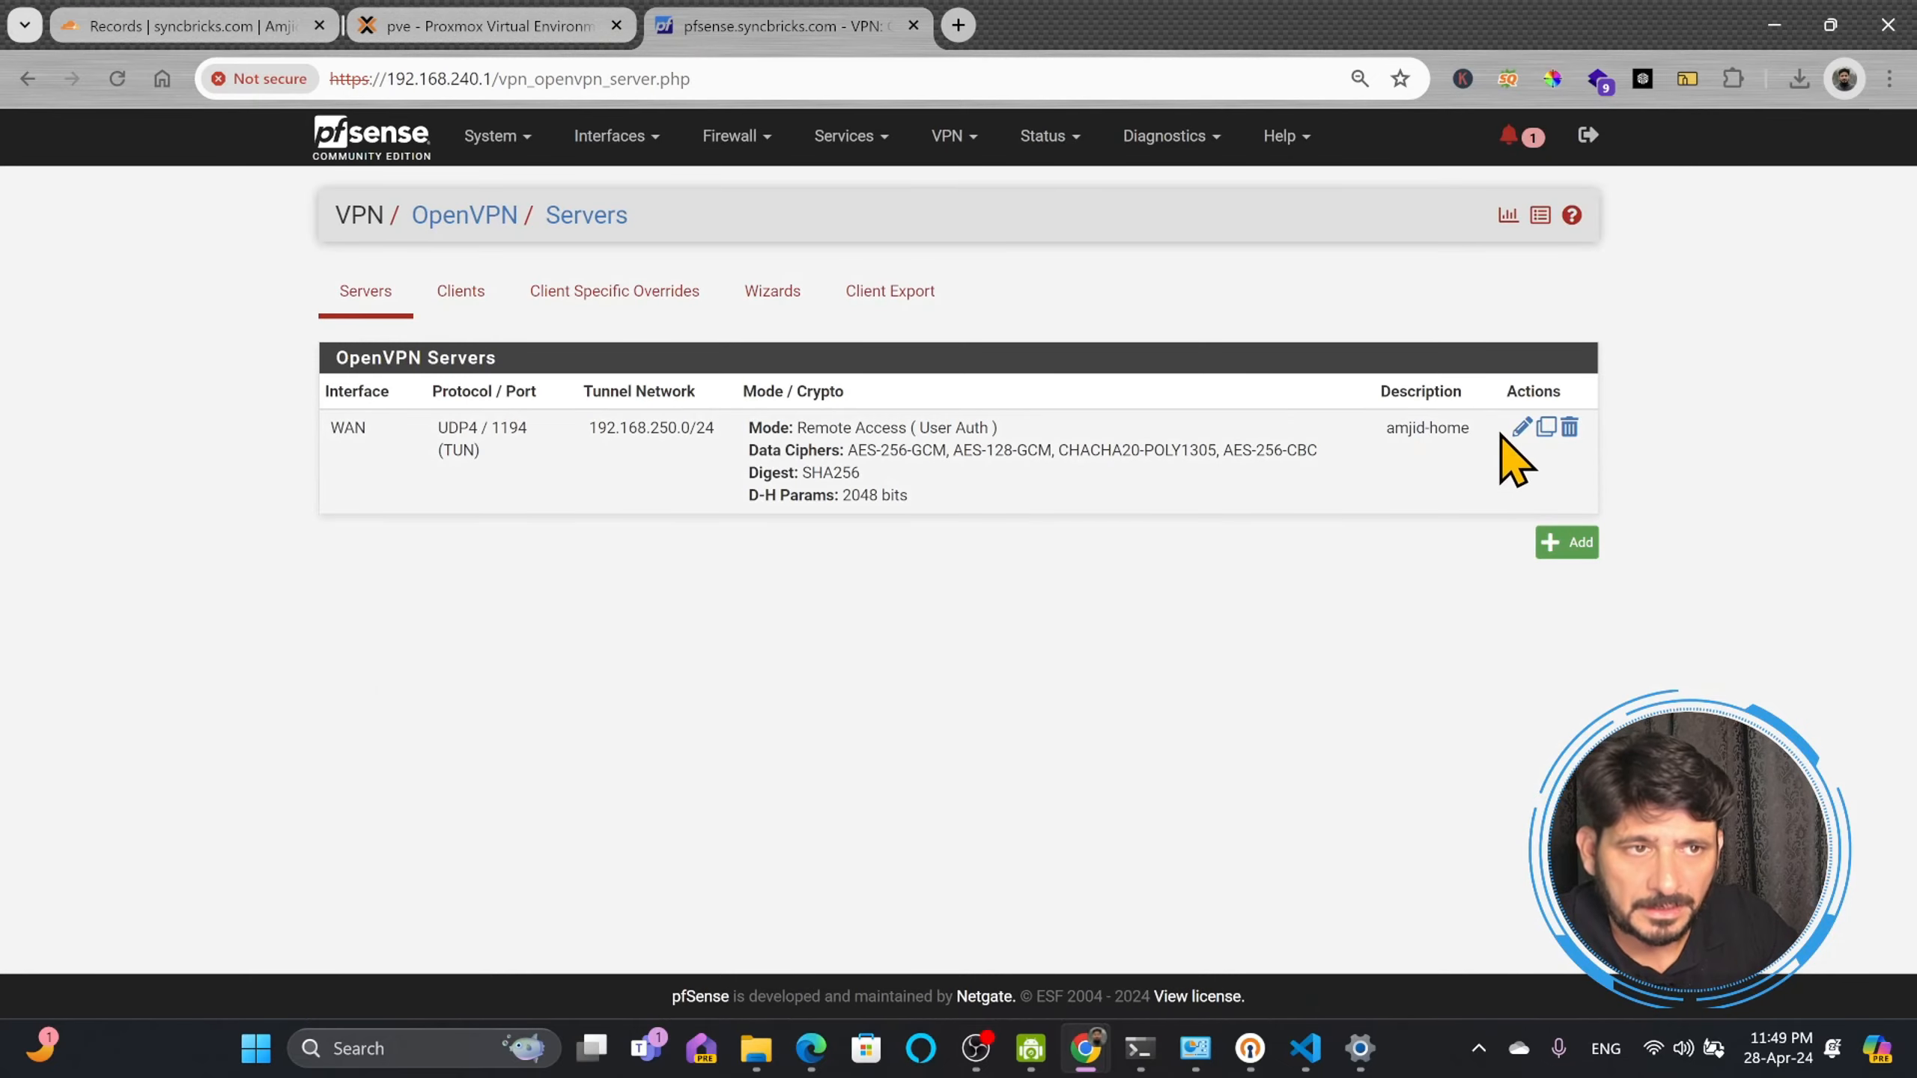
{"action": "left_click", "coordinate": [1521, 428]}
{"action": "scroll", "coordinate": [856, 543], "scroll_direction": "down", "scroll_amount": 10}
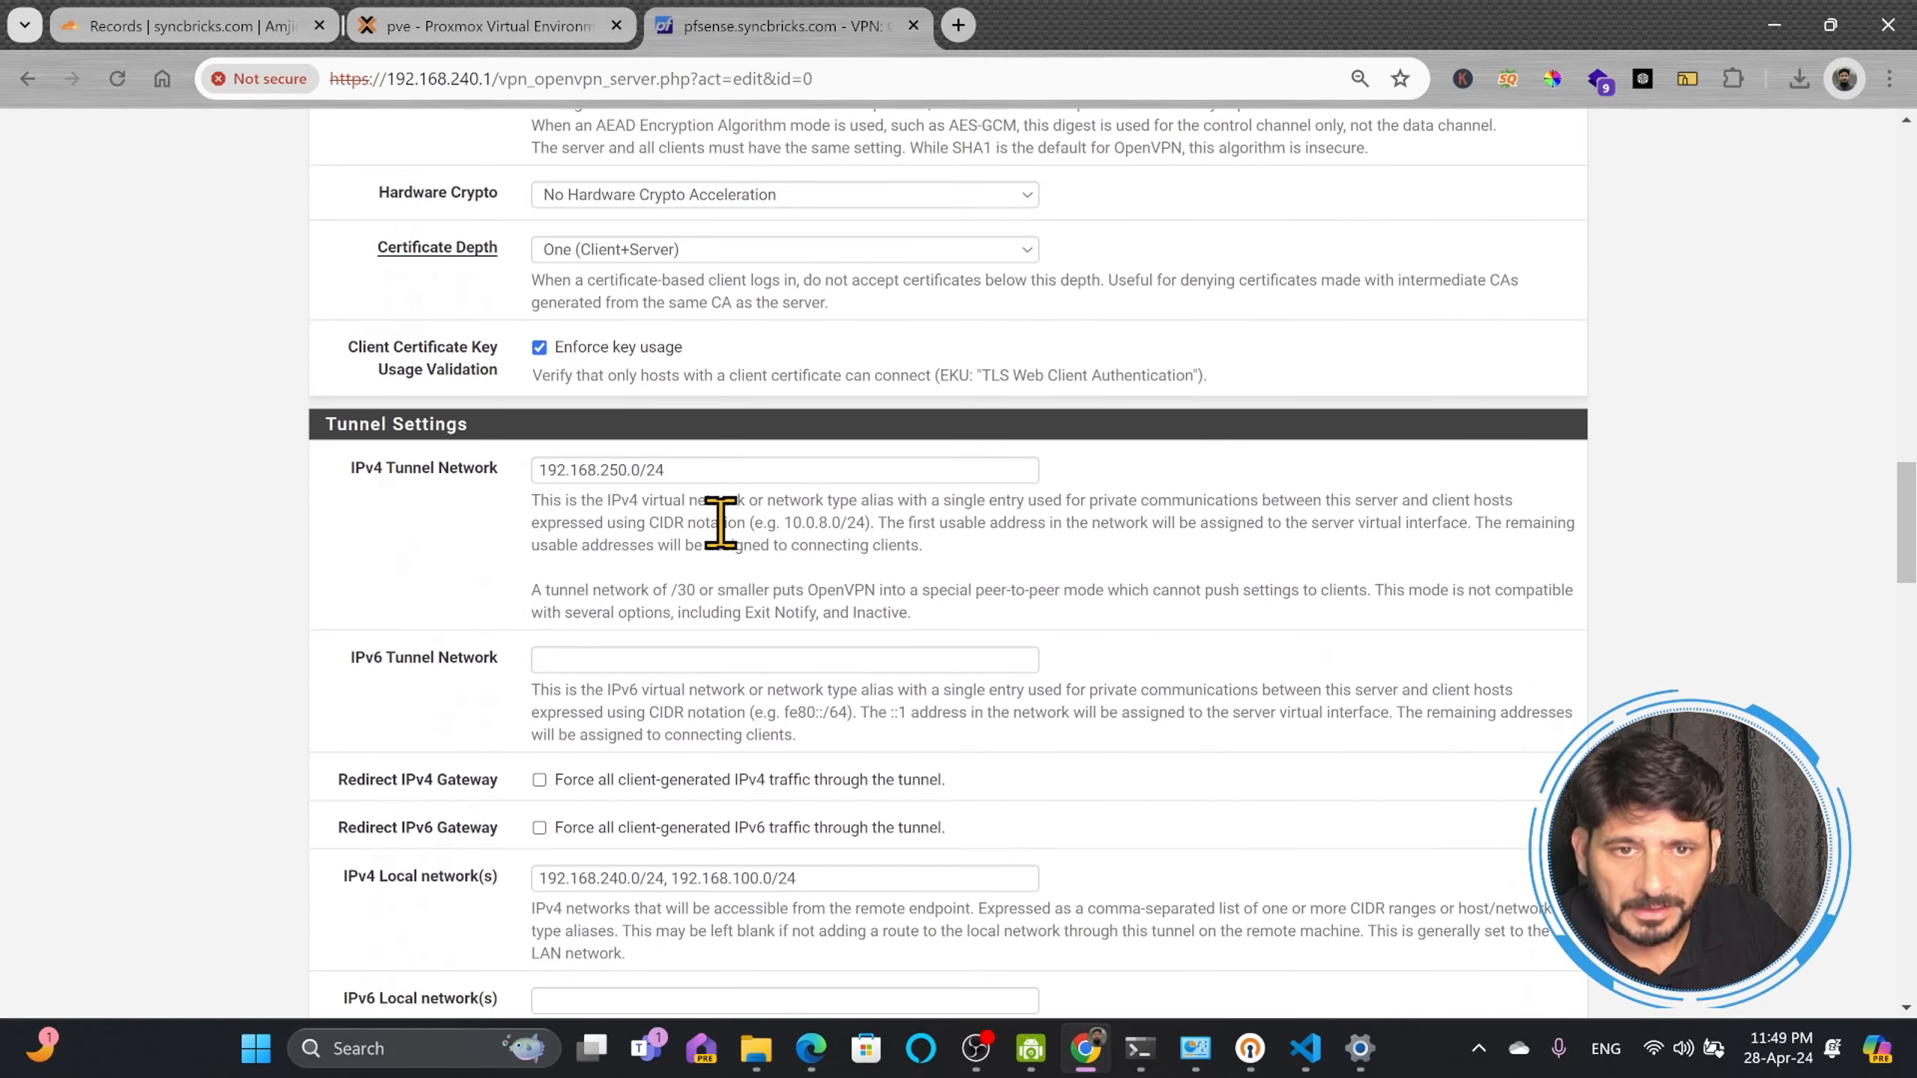
{"action": "scroll", "coordinate": [710, 540], "scroll_direction": "down", "scroll_amount": 4}
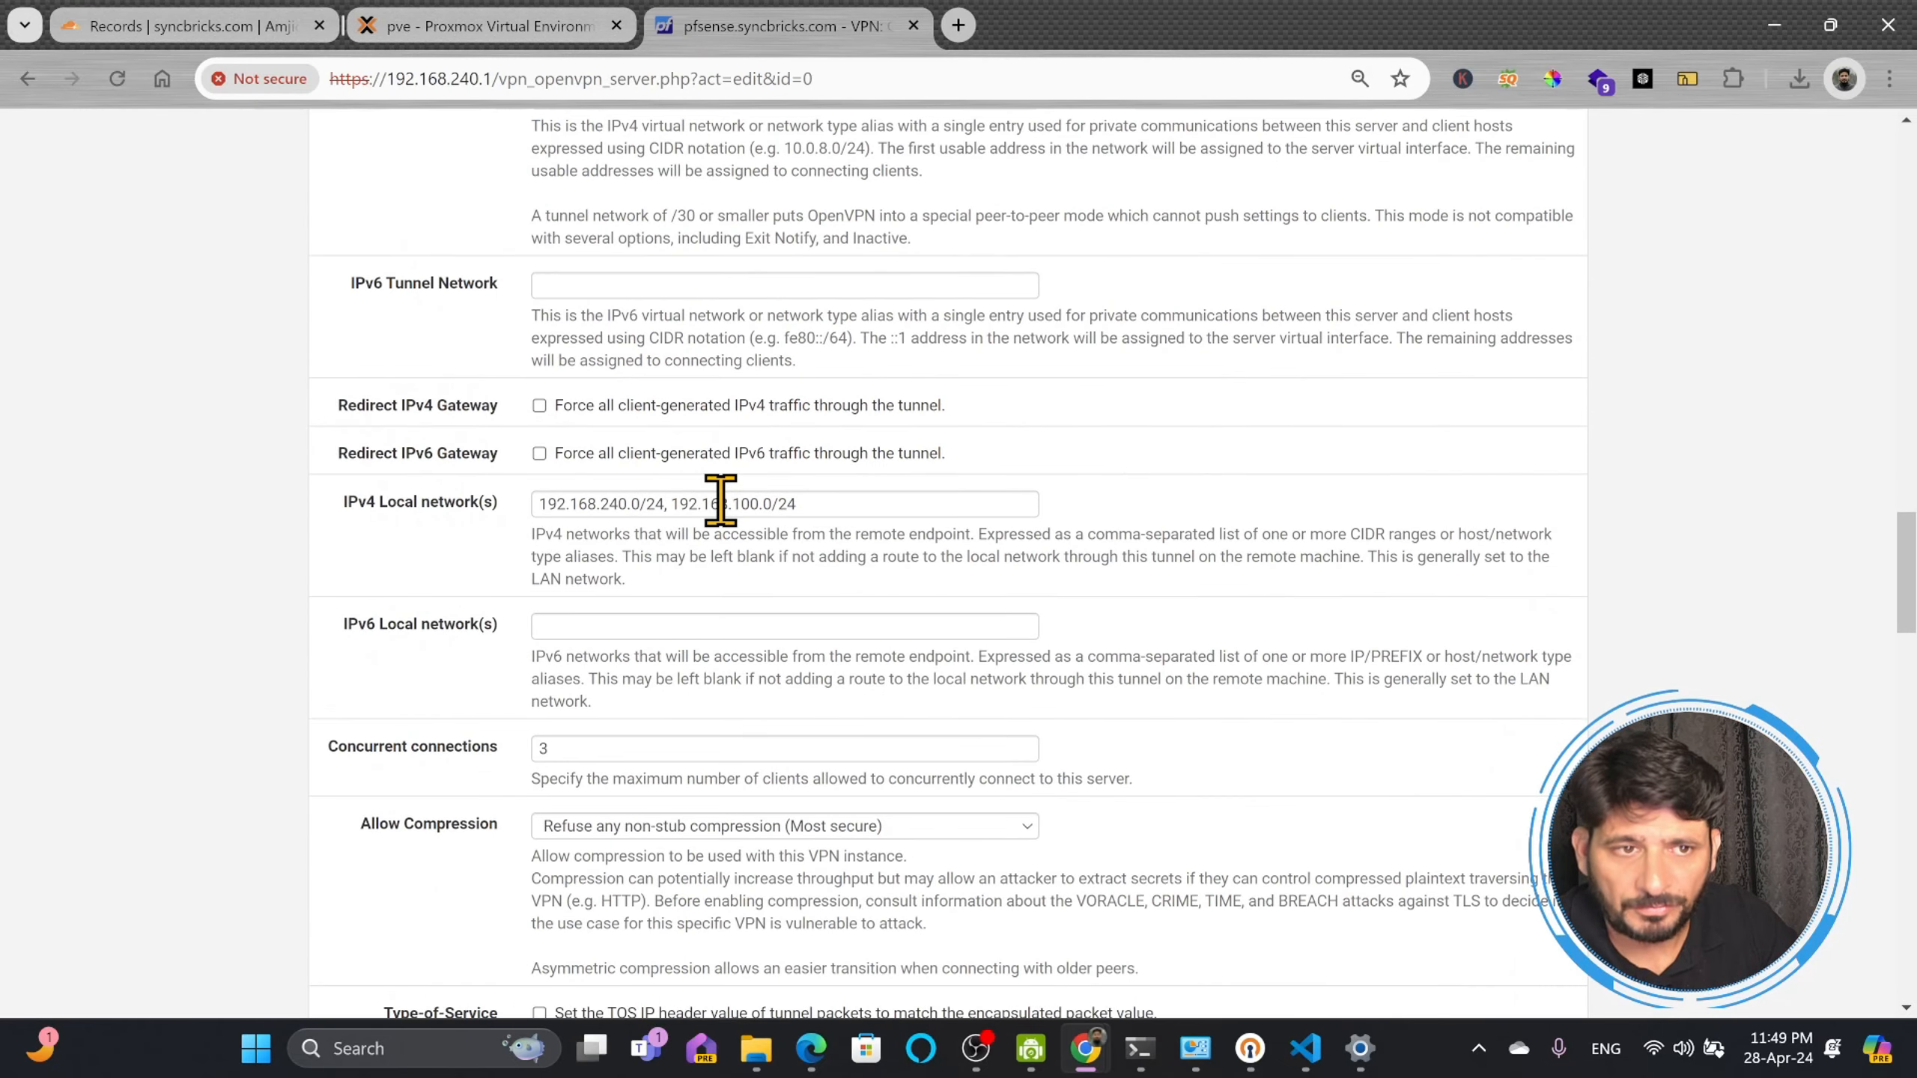
{"action": "scroll", "coordinate": [720, 501], "scroll_direction": "up", "scroll_amount": 15}
{"action": "left_click", "coordinate": [944, 138]}
{"action": "left_click", "coordinate": [755, 140]}
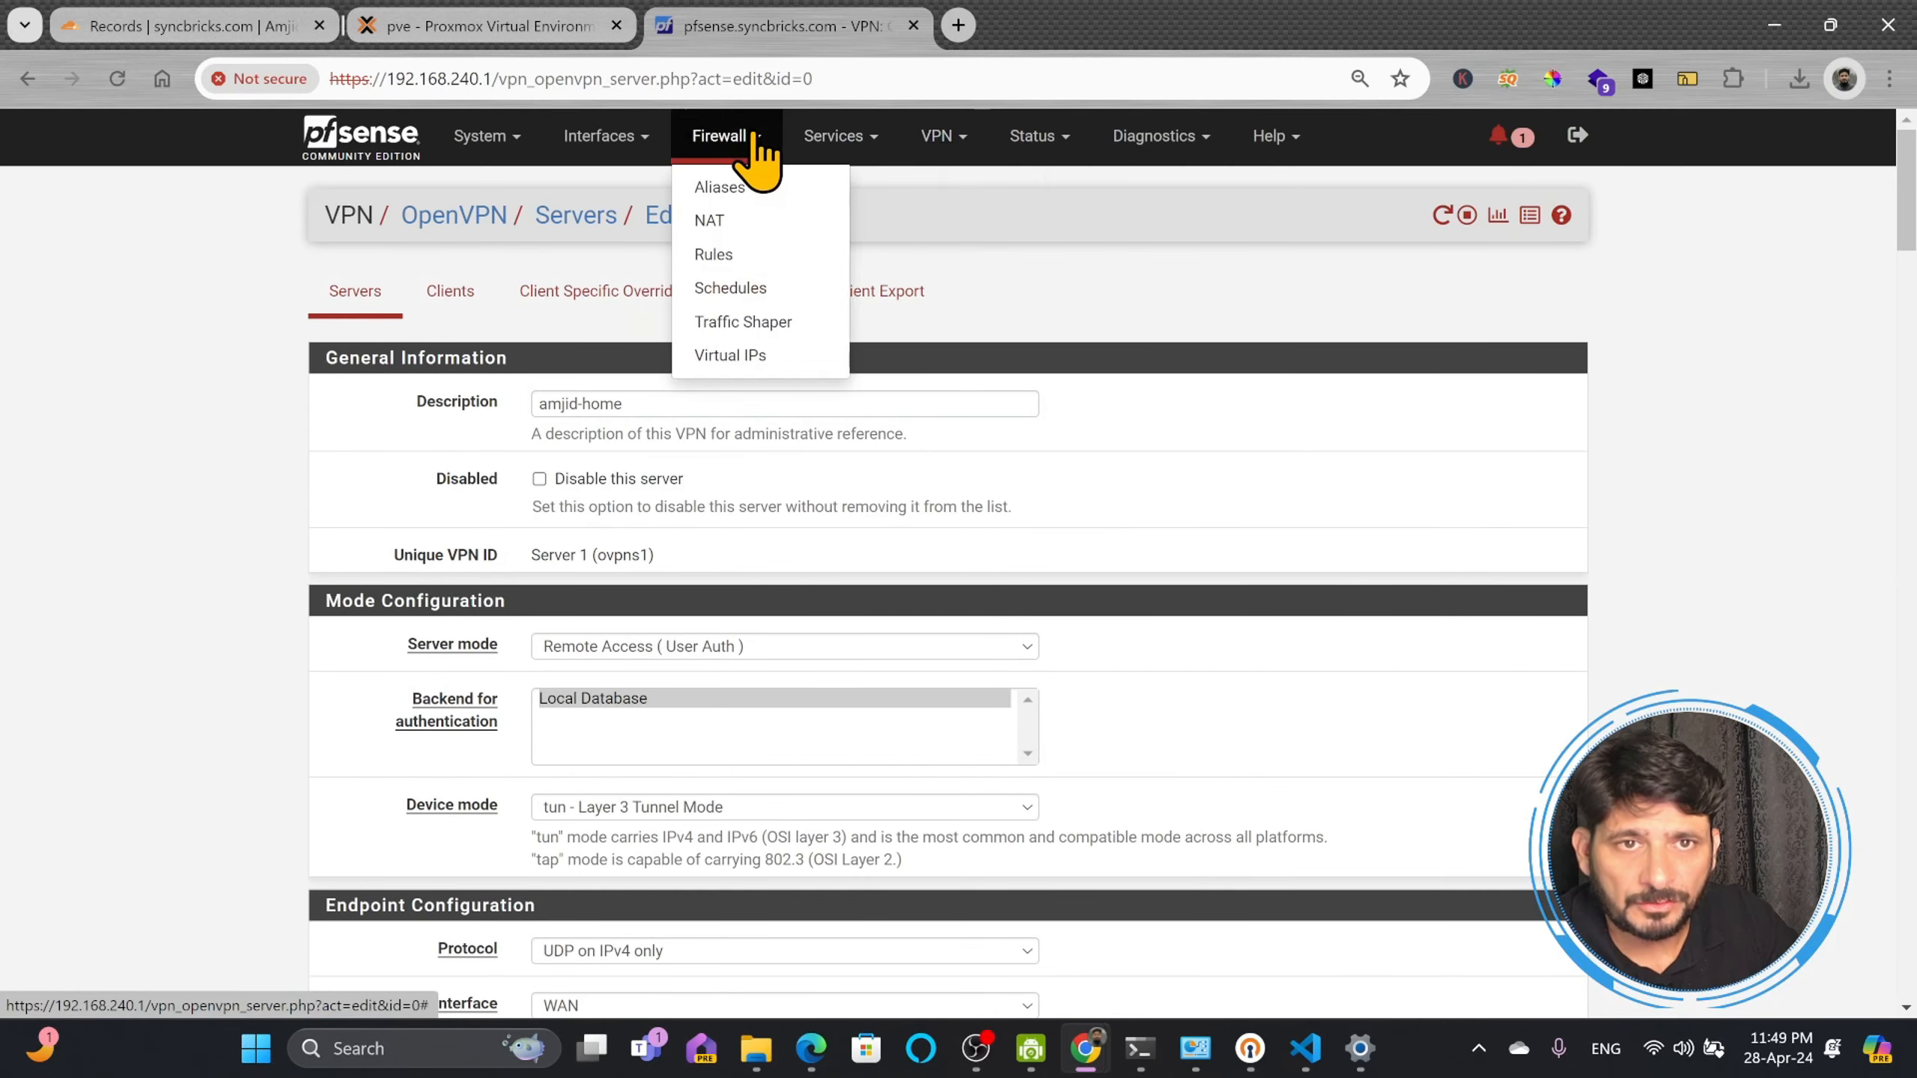
Step: Add and apply an OpenVPN-tab pass rule for IPv4 traffic from 192.168.250.0/24
{"action": "left_click", "coordinate": [721, 255]}
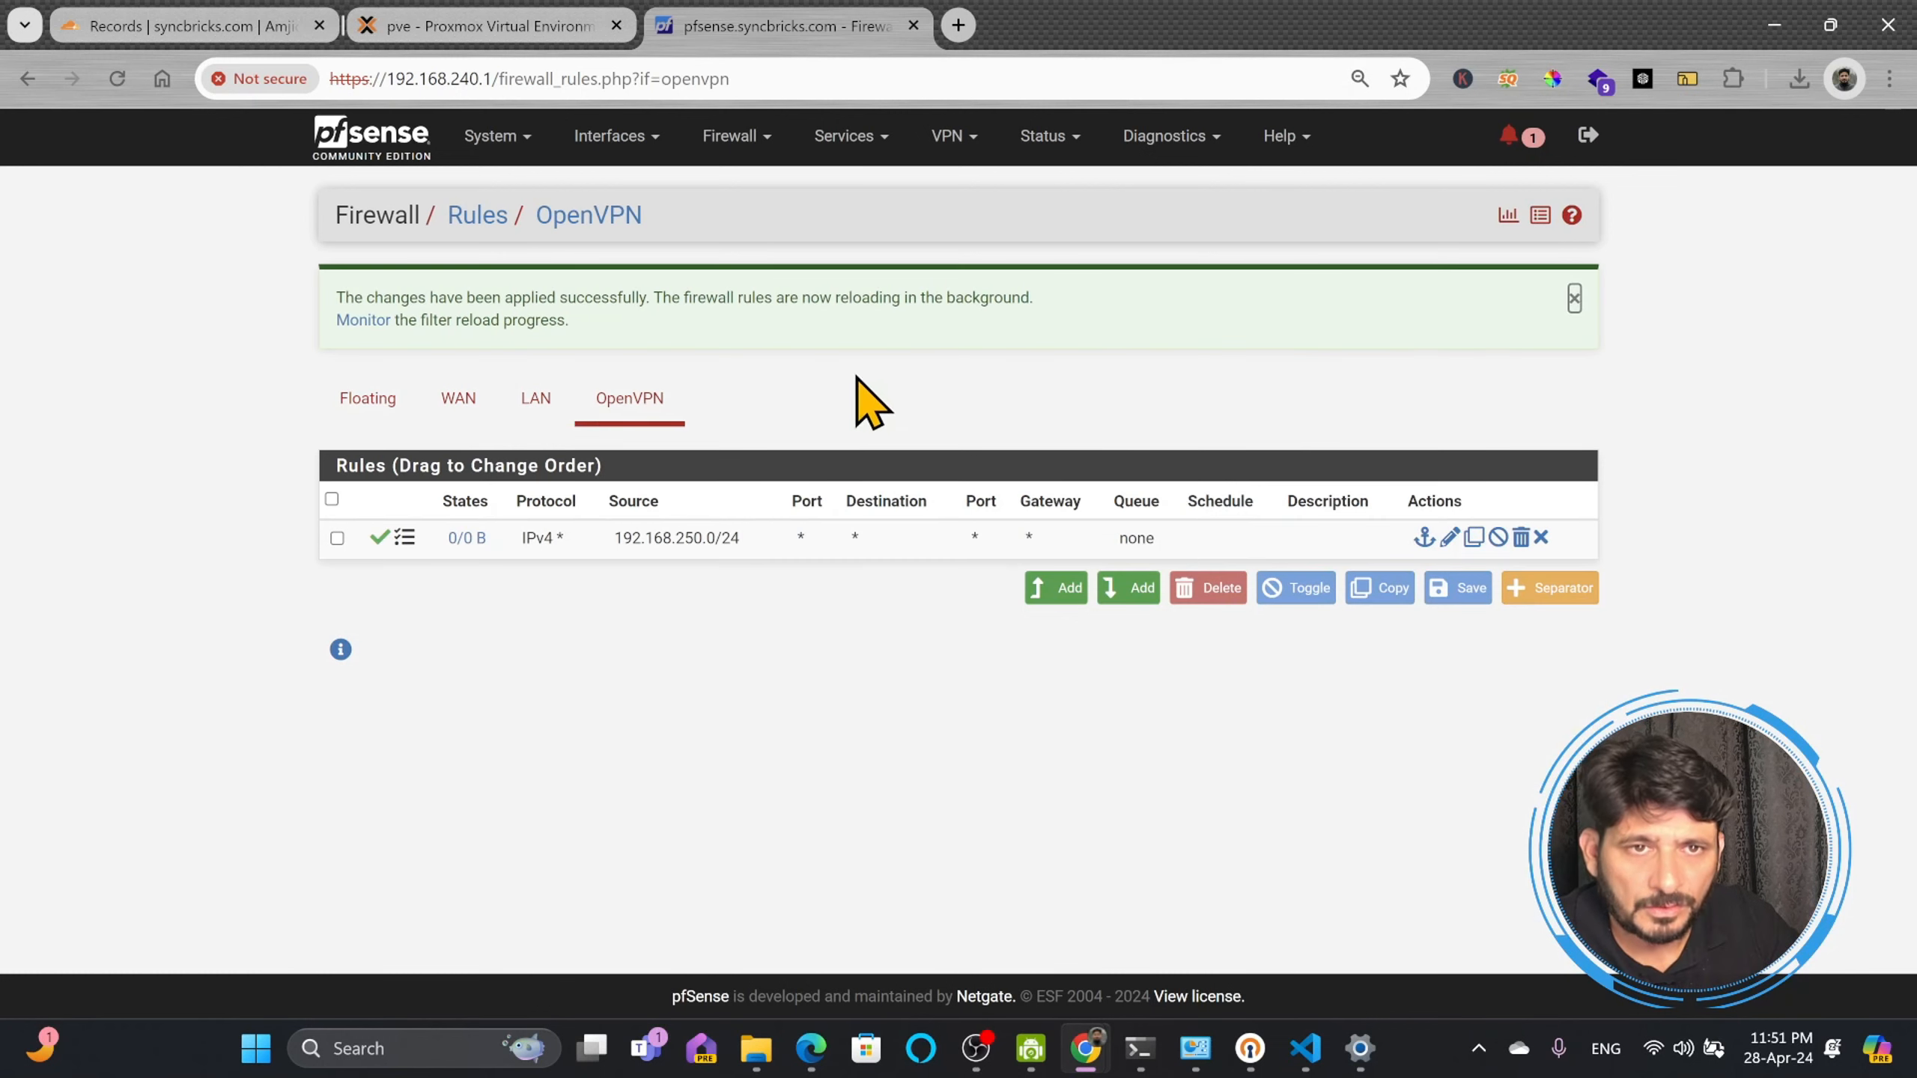
{"action": "left_click", "coordinate": [741, 150]}
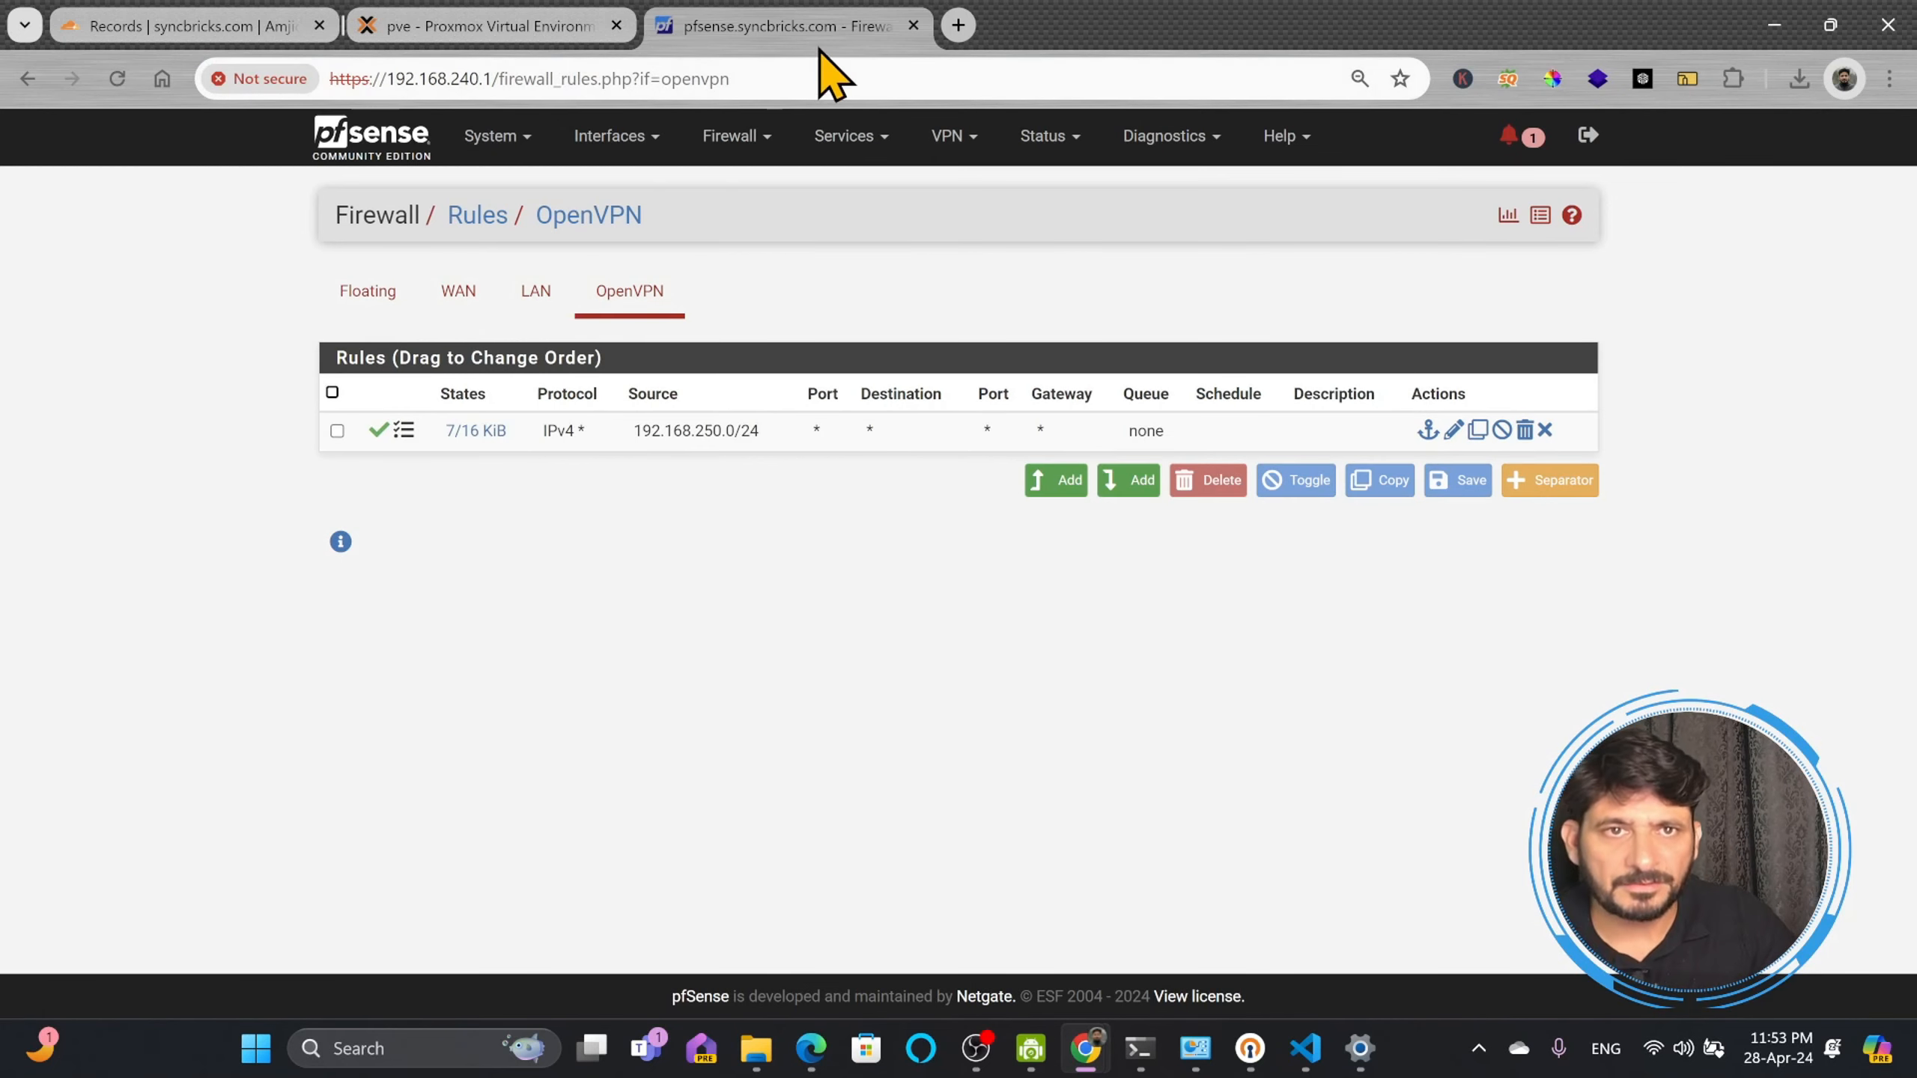
Step: Load Nginx Proxy Manager at 192.168.240.6:81 in a new tab, then view the Wi-Fi network list
{"action": "left_click", "coordinate": [957, 28]}
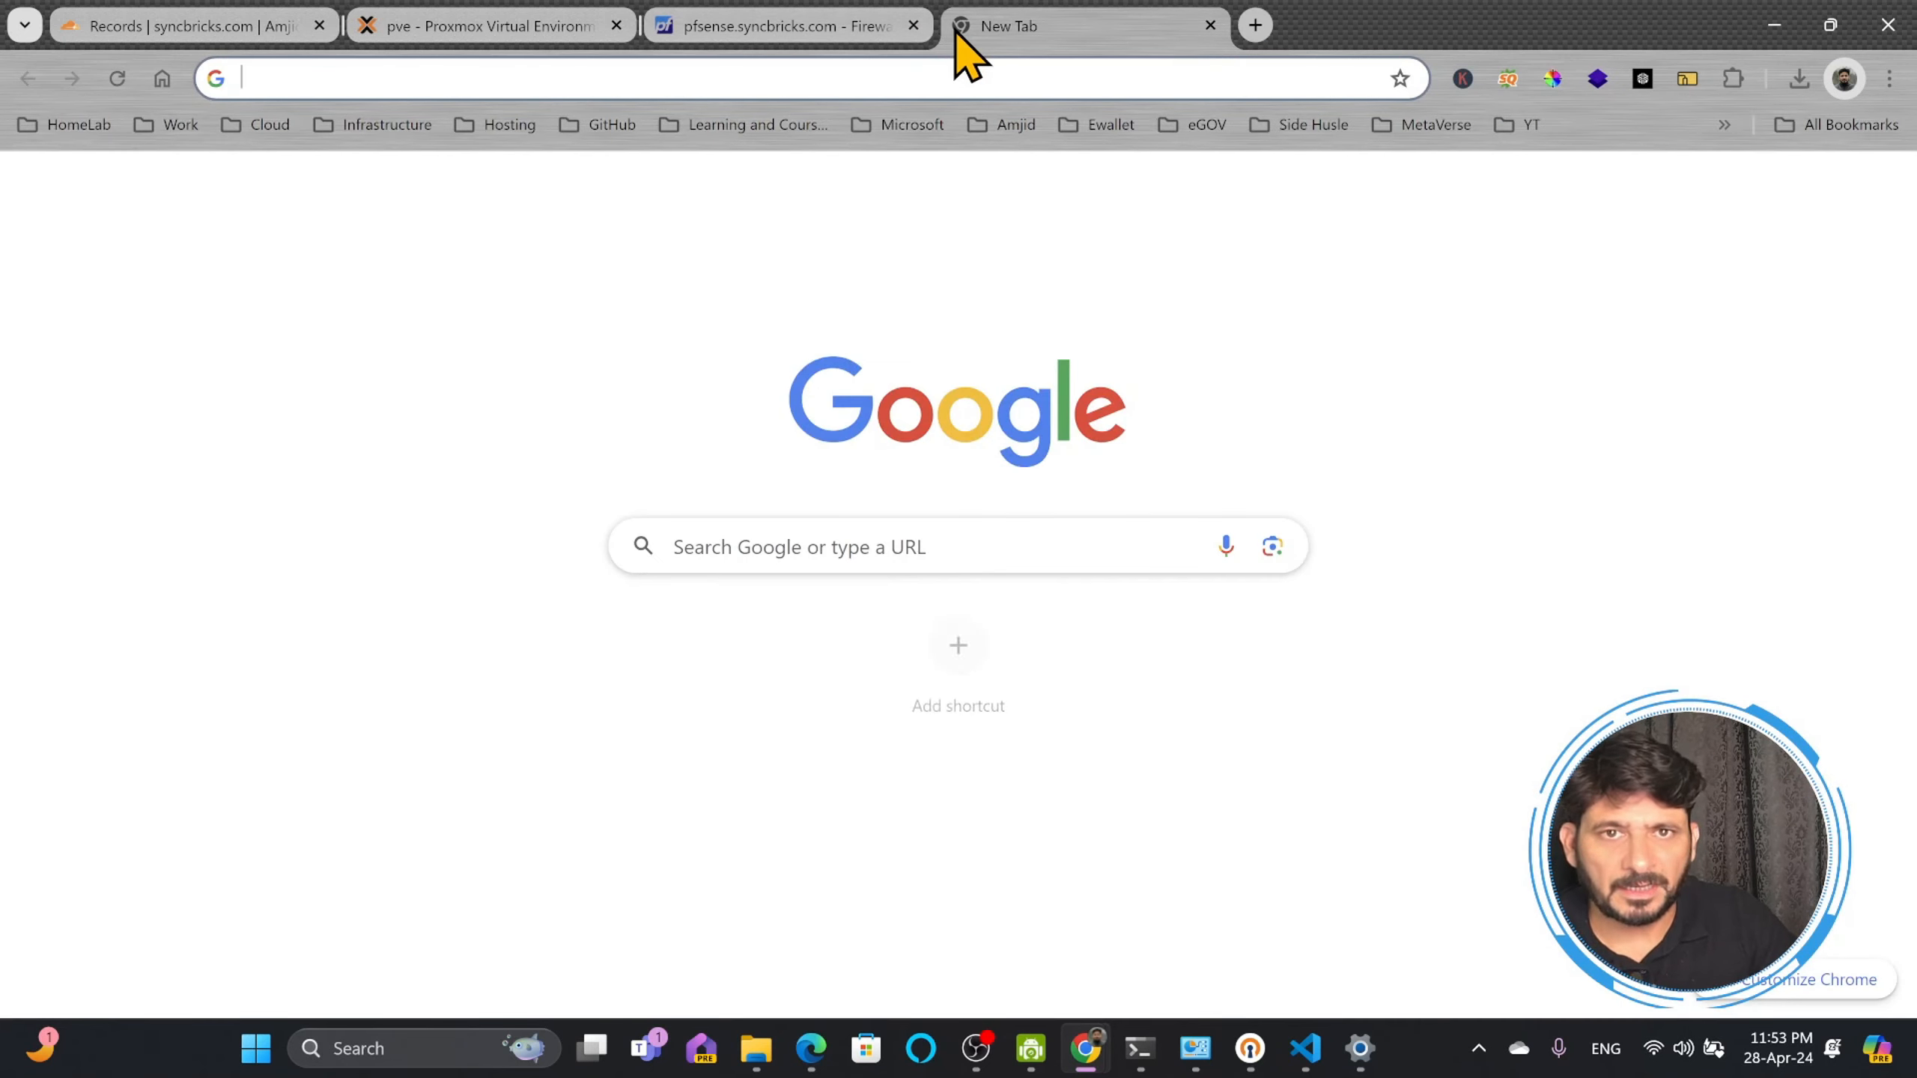
{"action": "type", "text": "192,"}
{"action": "key", "text": "BackSpace"}
{"action": "key", "text": "BackSpace"}
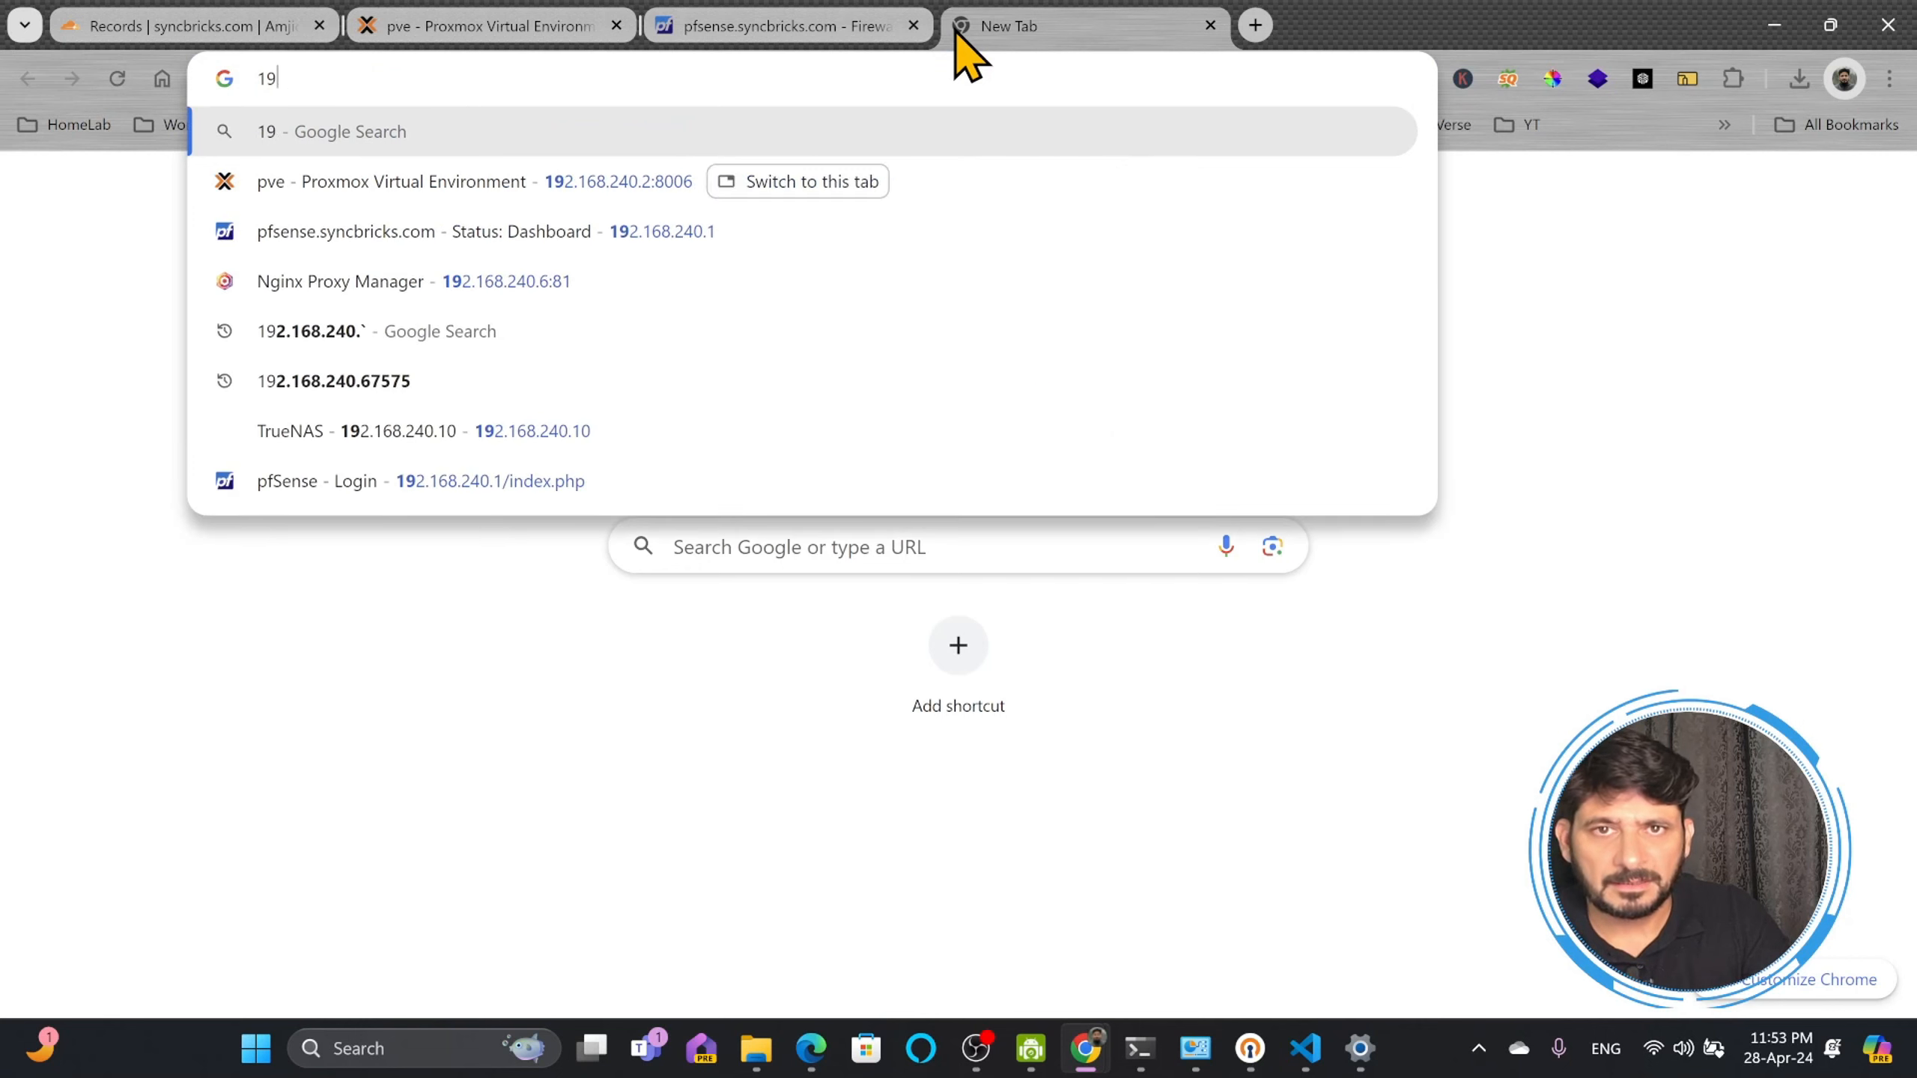
{"action": "type", "text": "2.168.240.2:8006"}
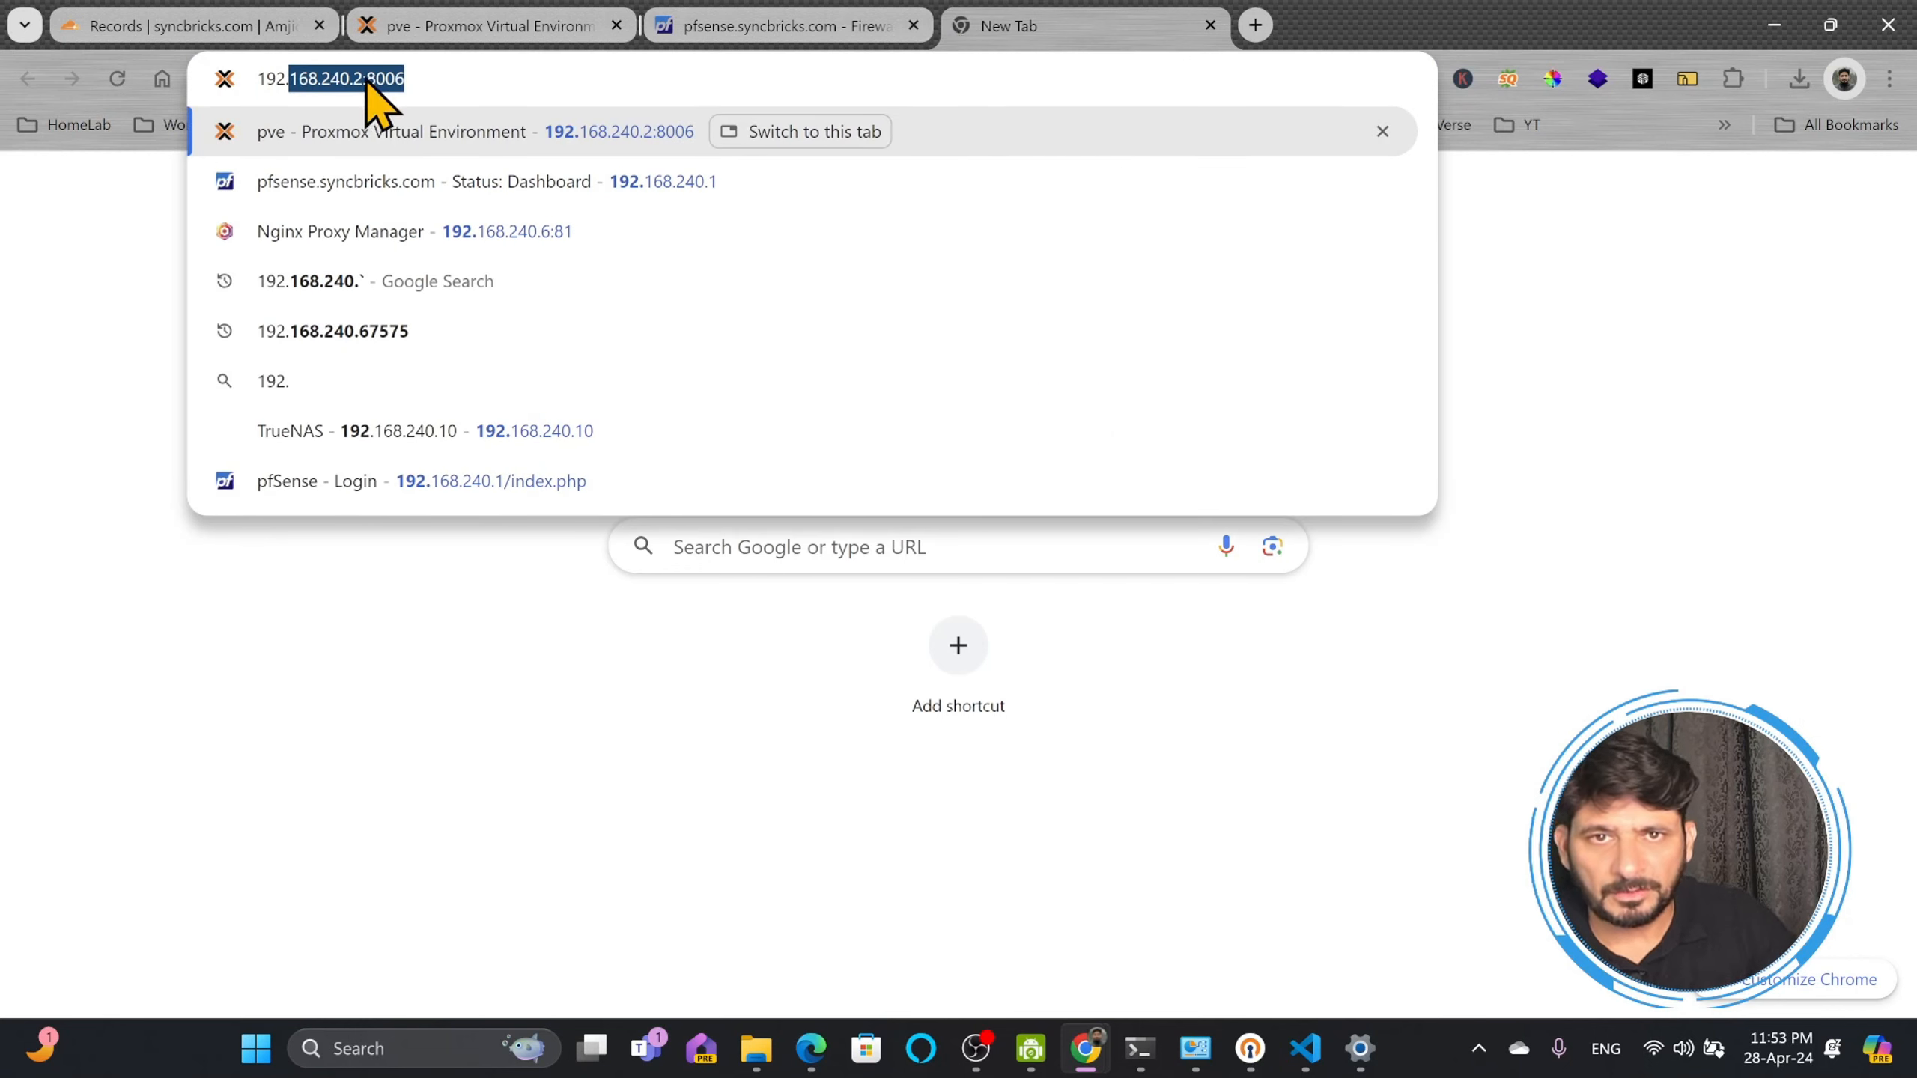
{"action": "left_click", "coordinate": [361, 79]}
{"action": "left_click_drag", "start_coordinate": [361, 78], "coordinate": [640, 79]}
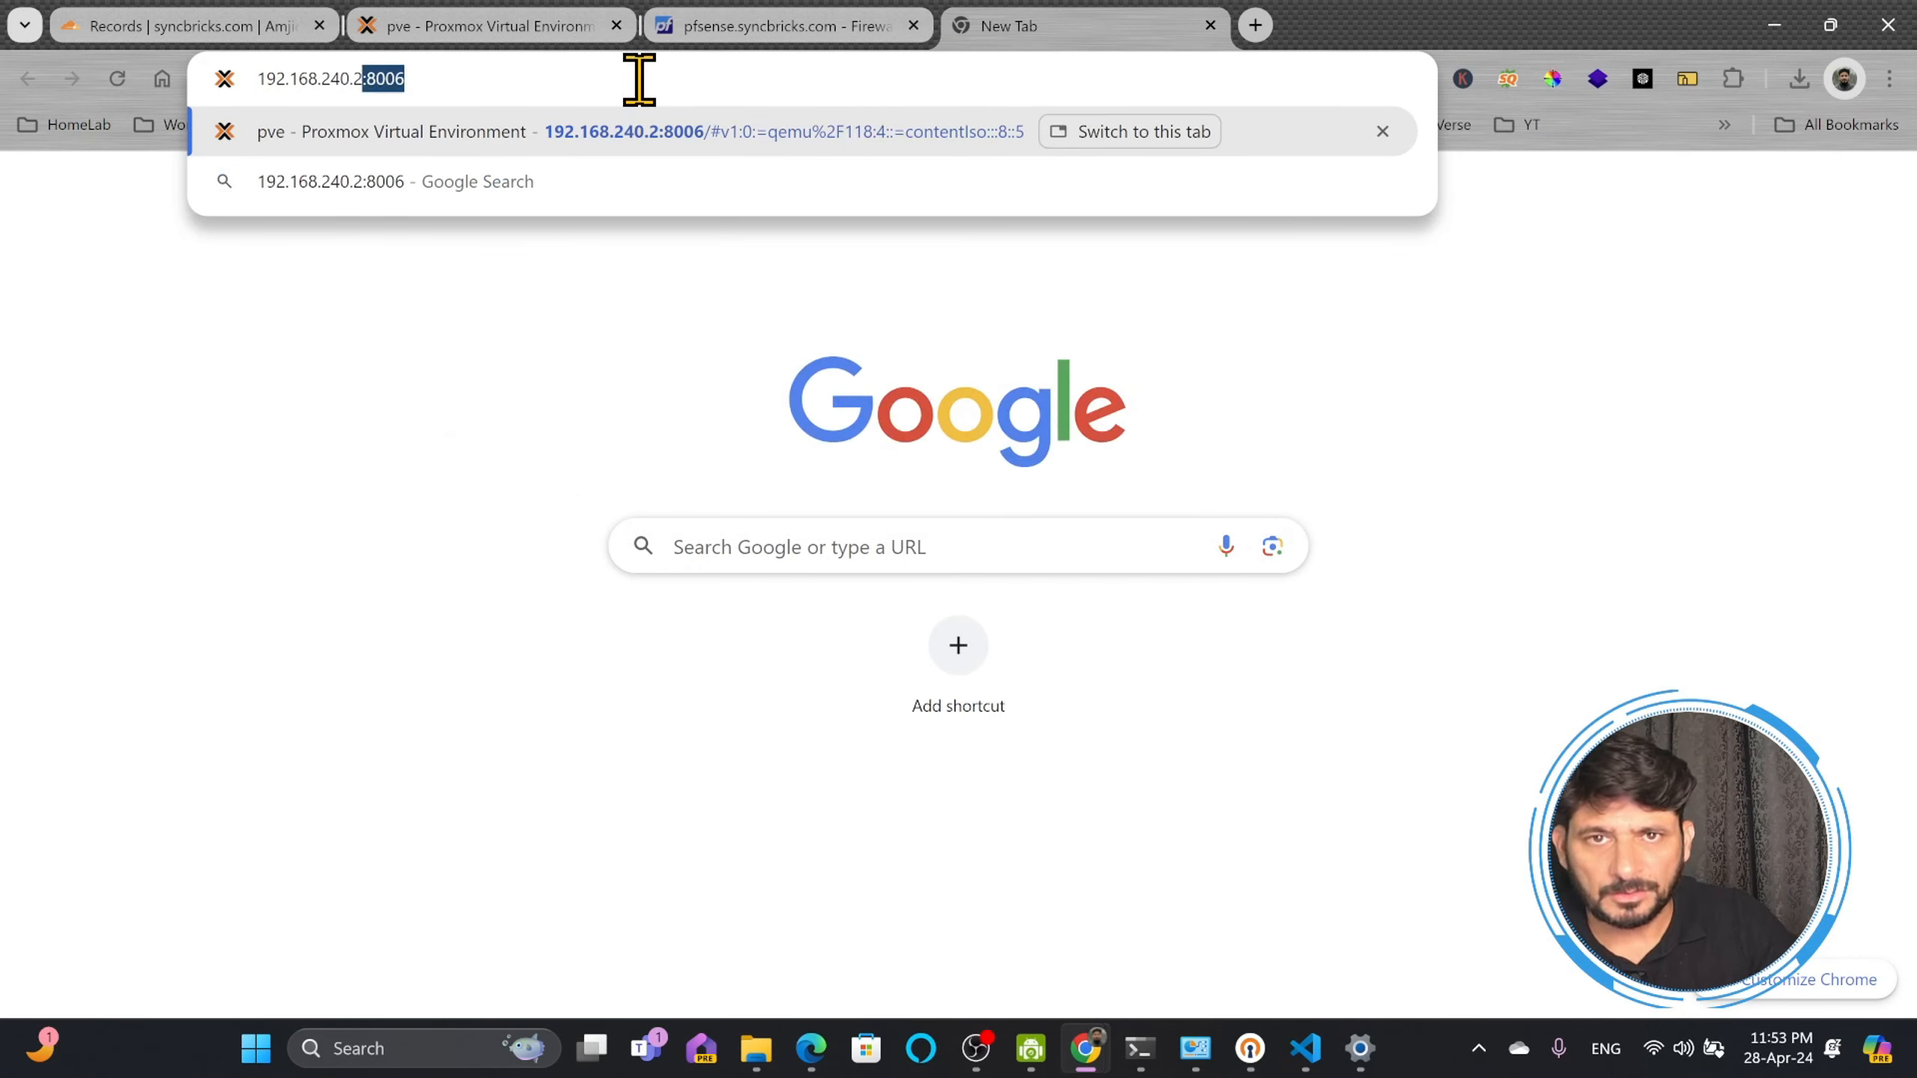
{"action": "key", "text": "BackSpace"}
{"action": "key", "text": "BackSpace"}
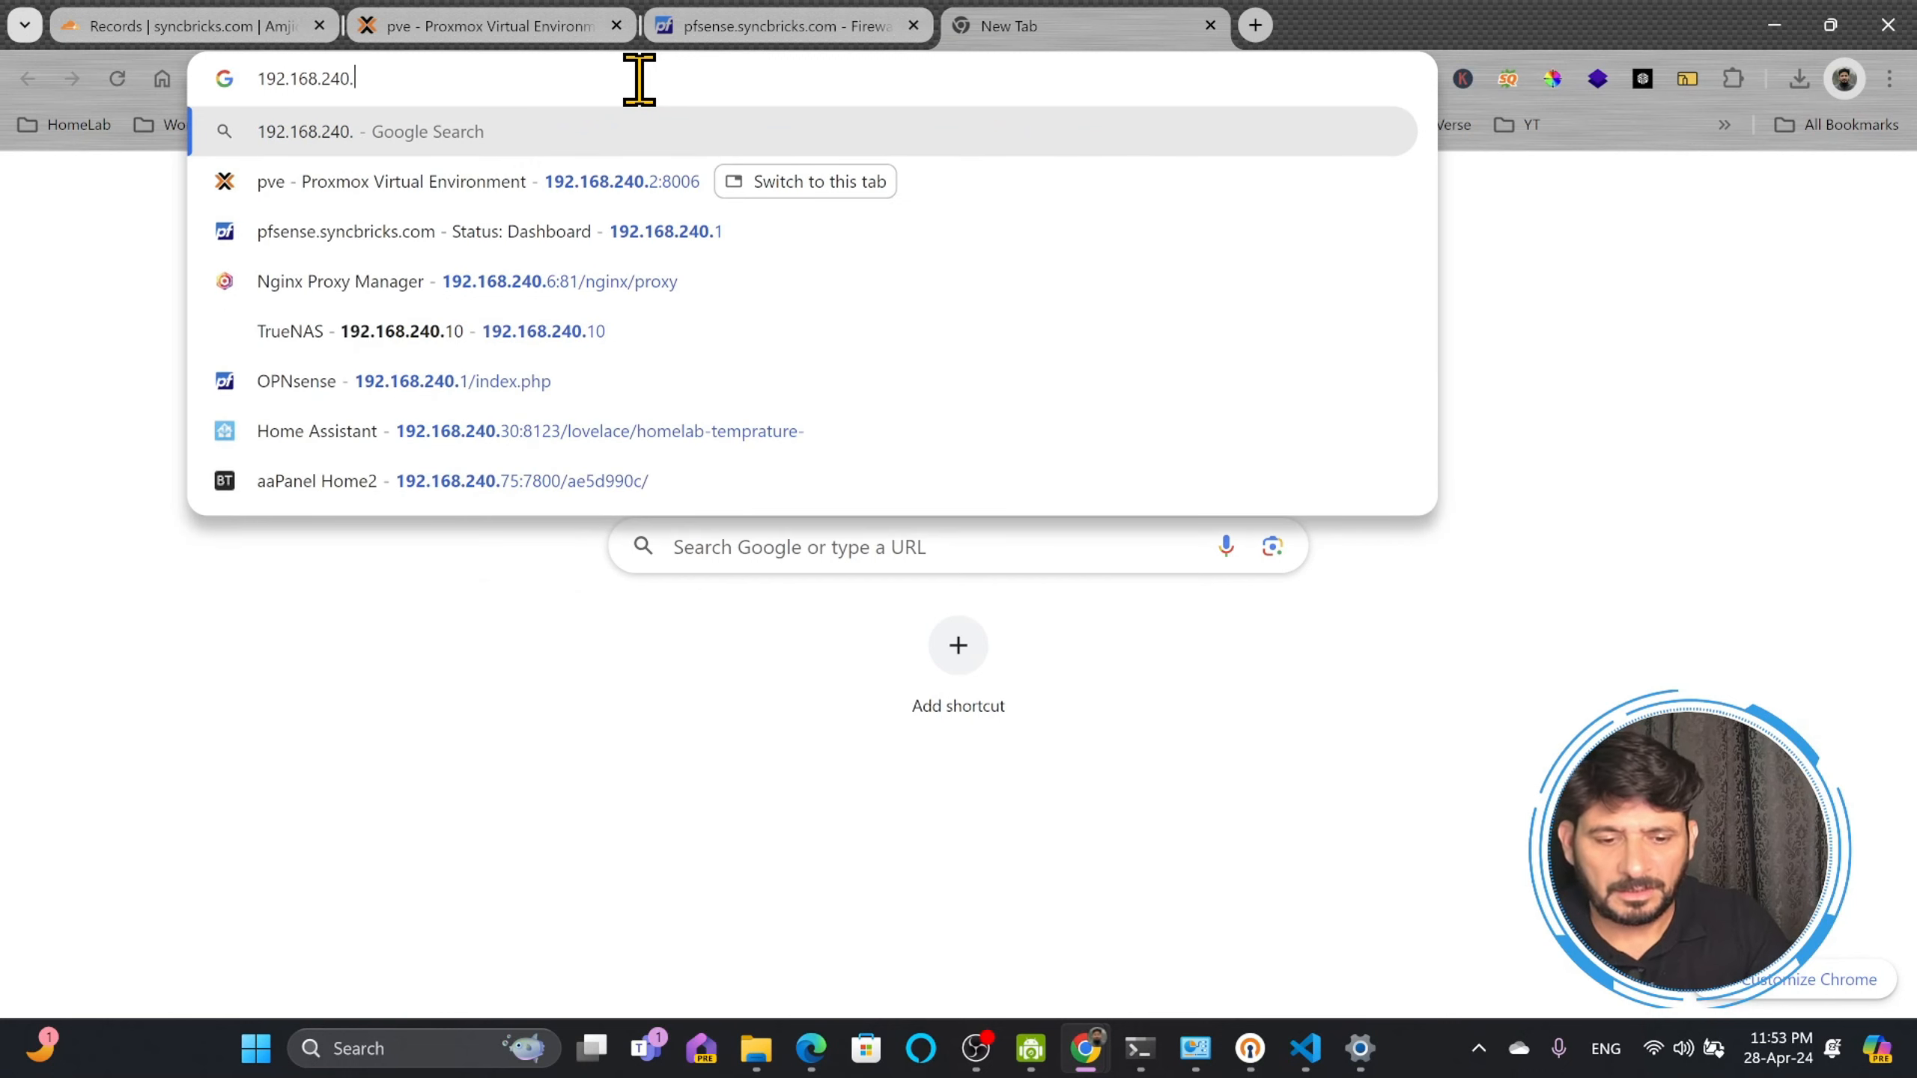
{"action": "type", "text": "6:81/nginx/proxy"}
{"action": "key", "text": "Return"}
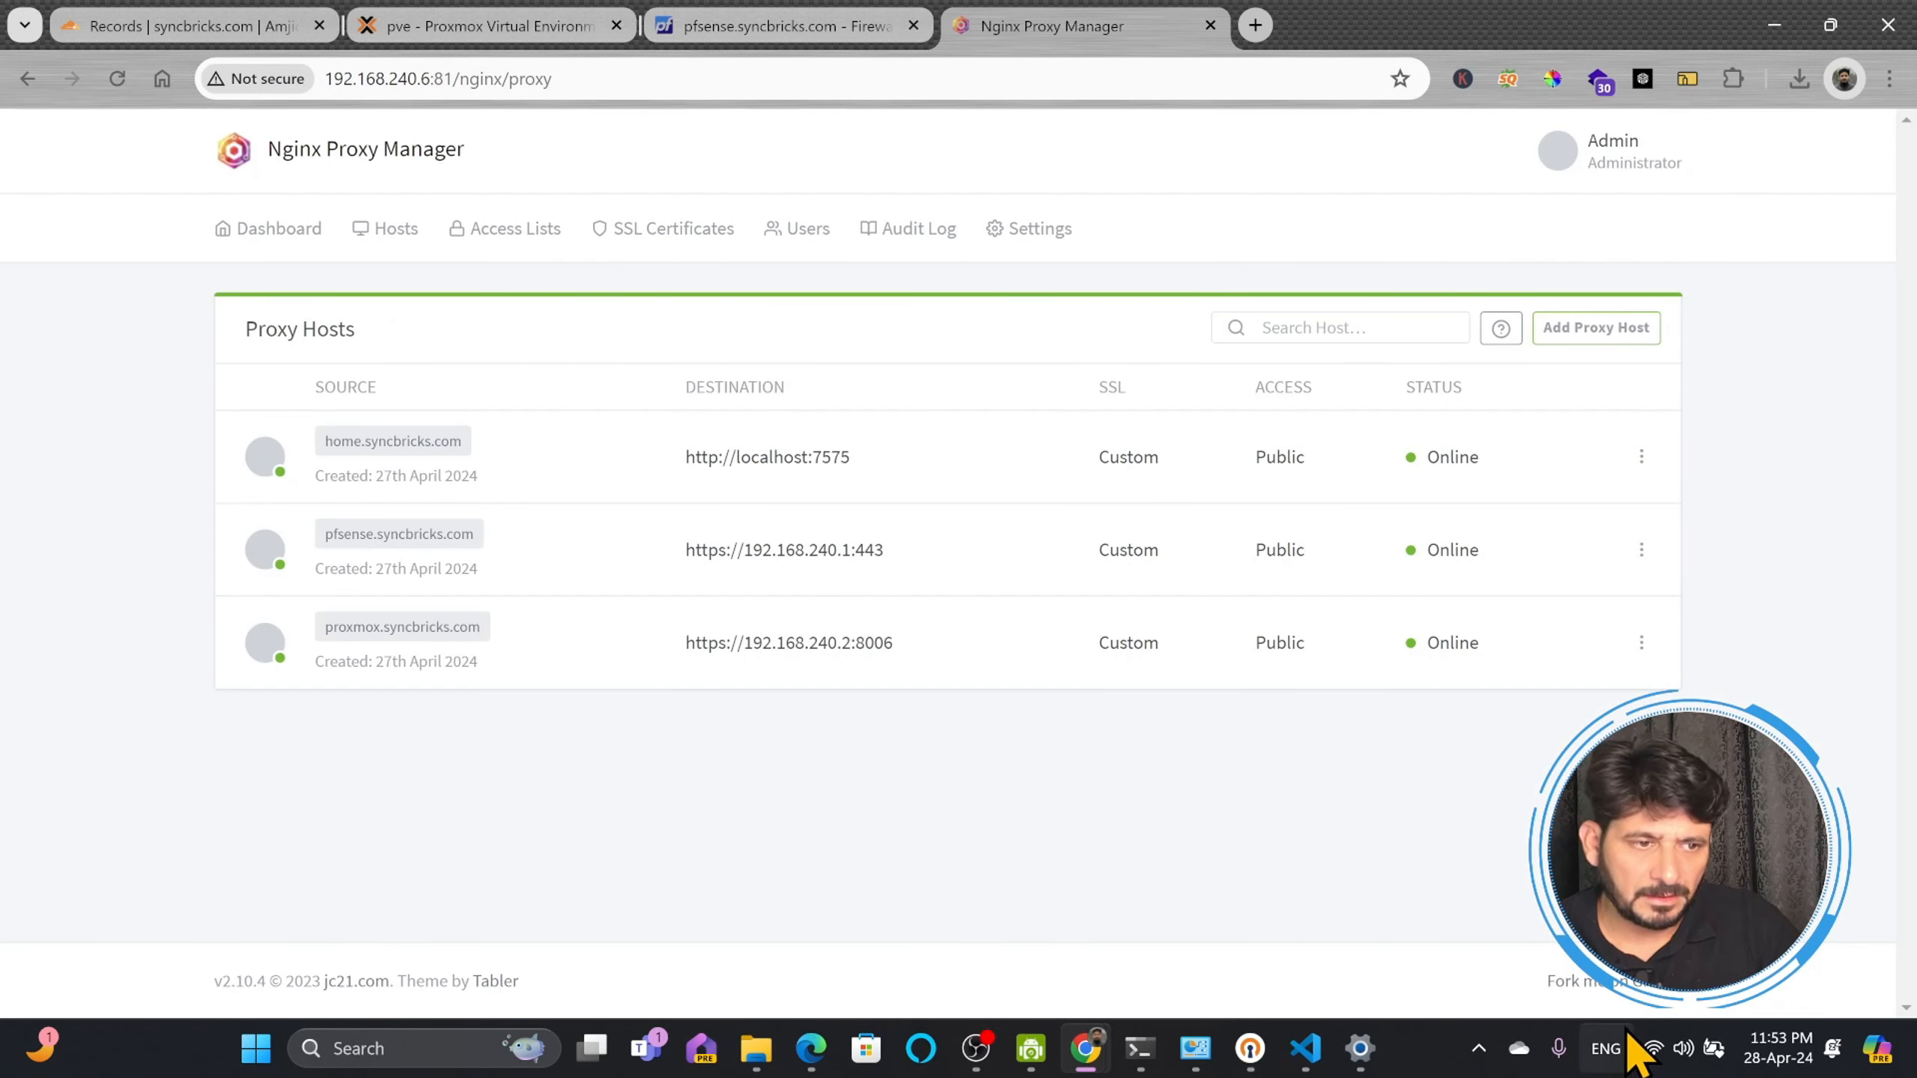
{"action": "left_click", "coordinate": [1651, 1049]}
{"action": "left_click", "coordinate": [1602, 562]}
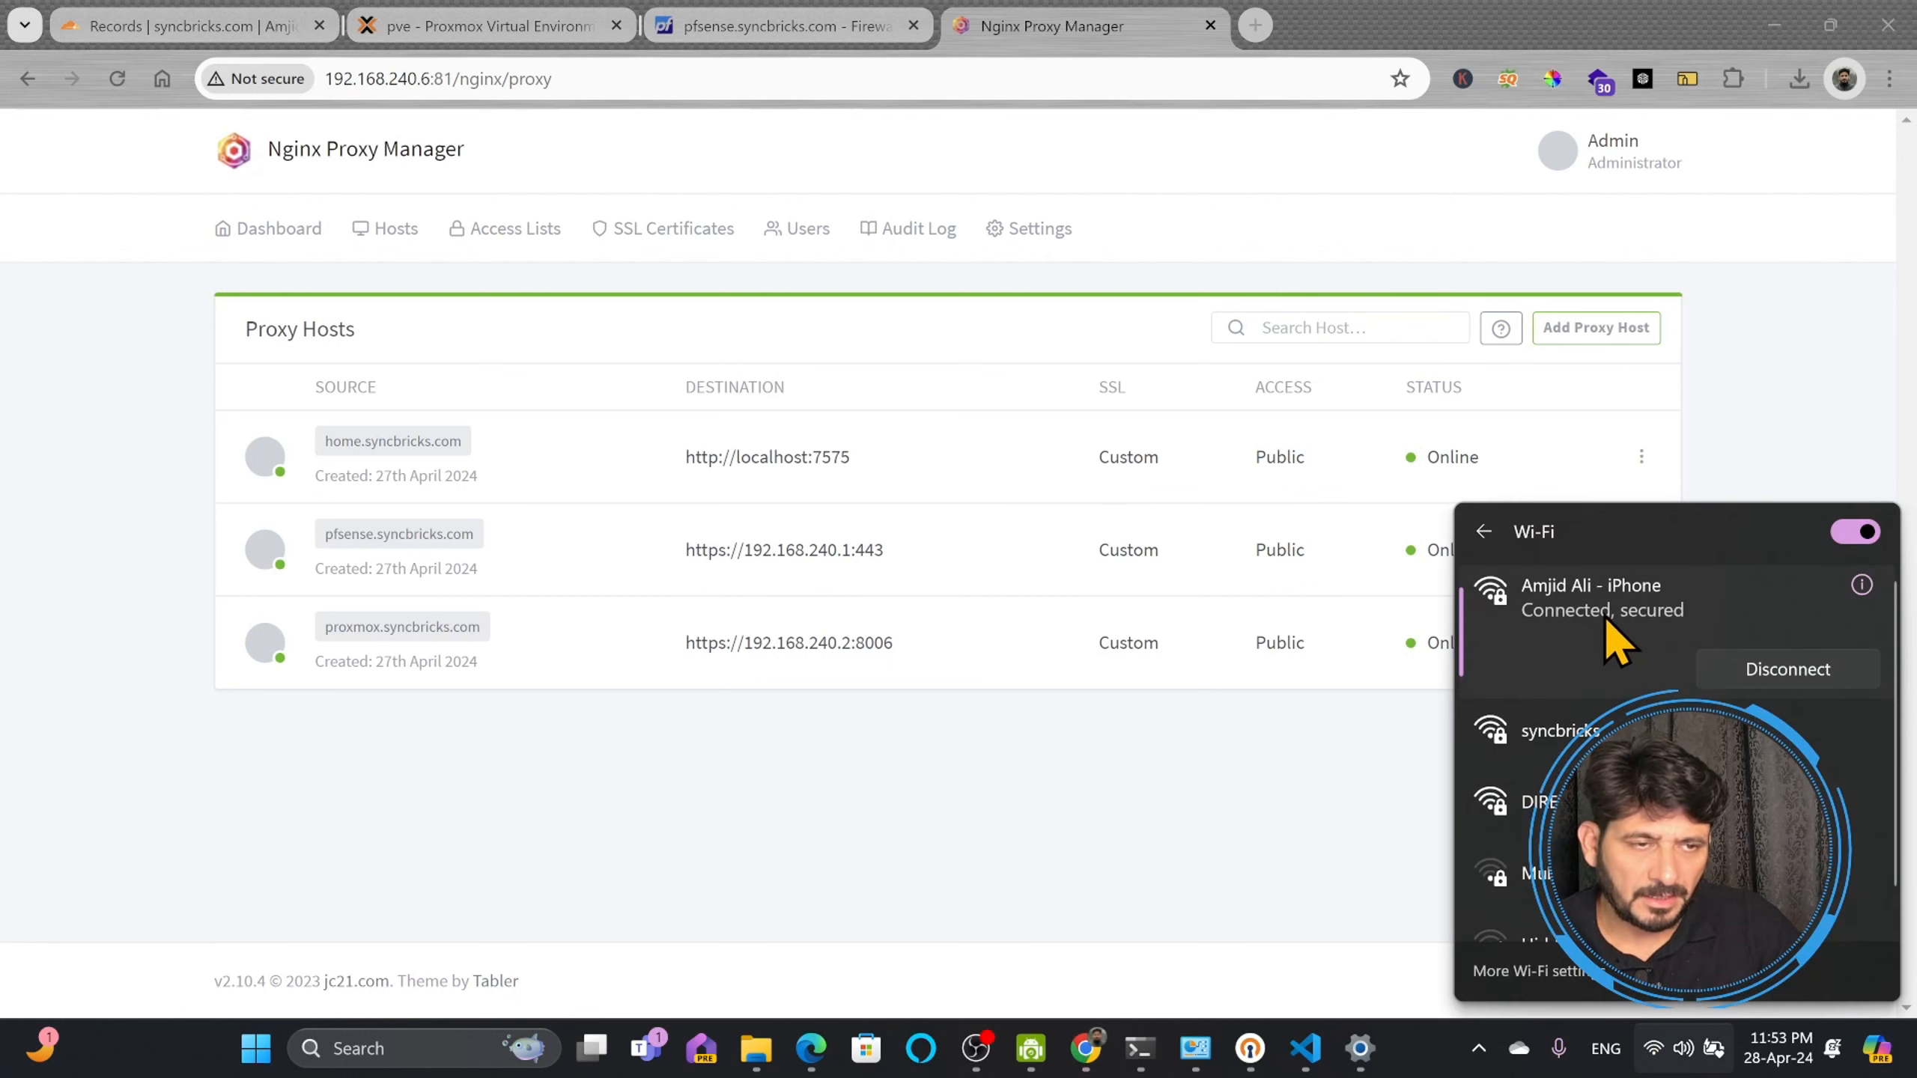